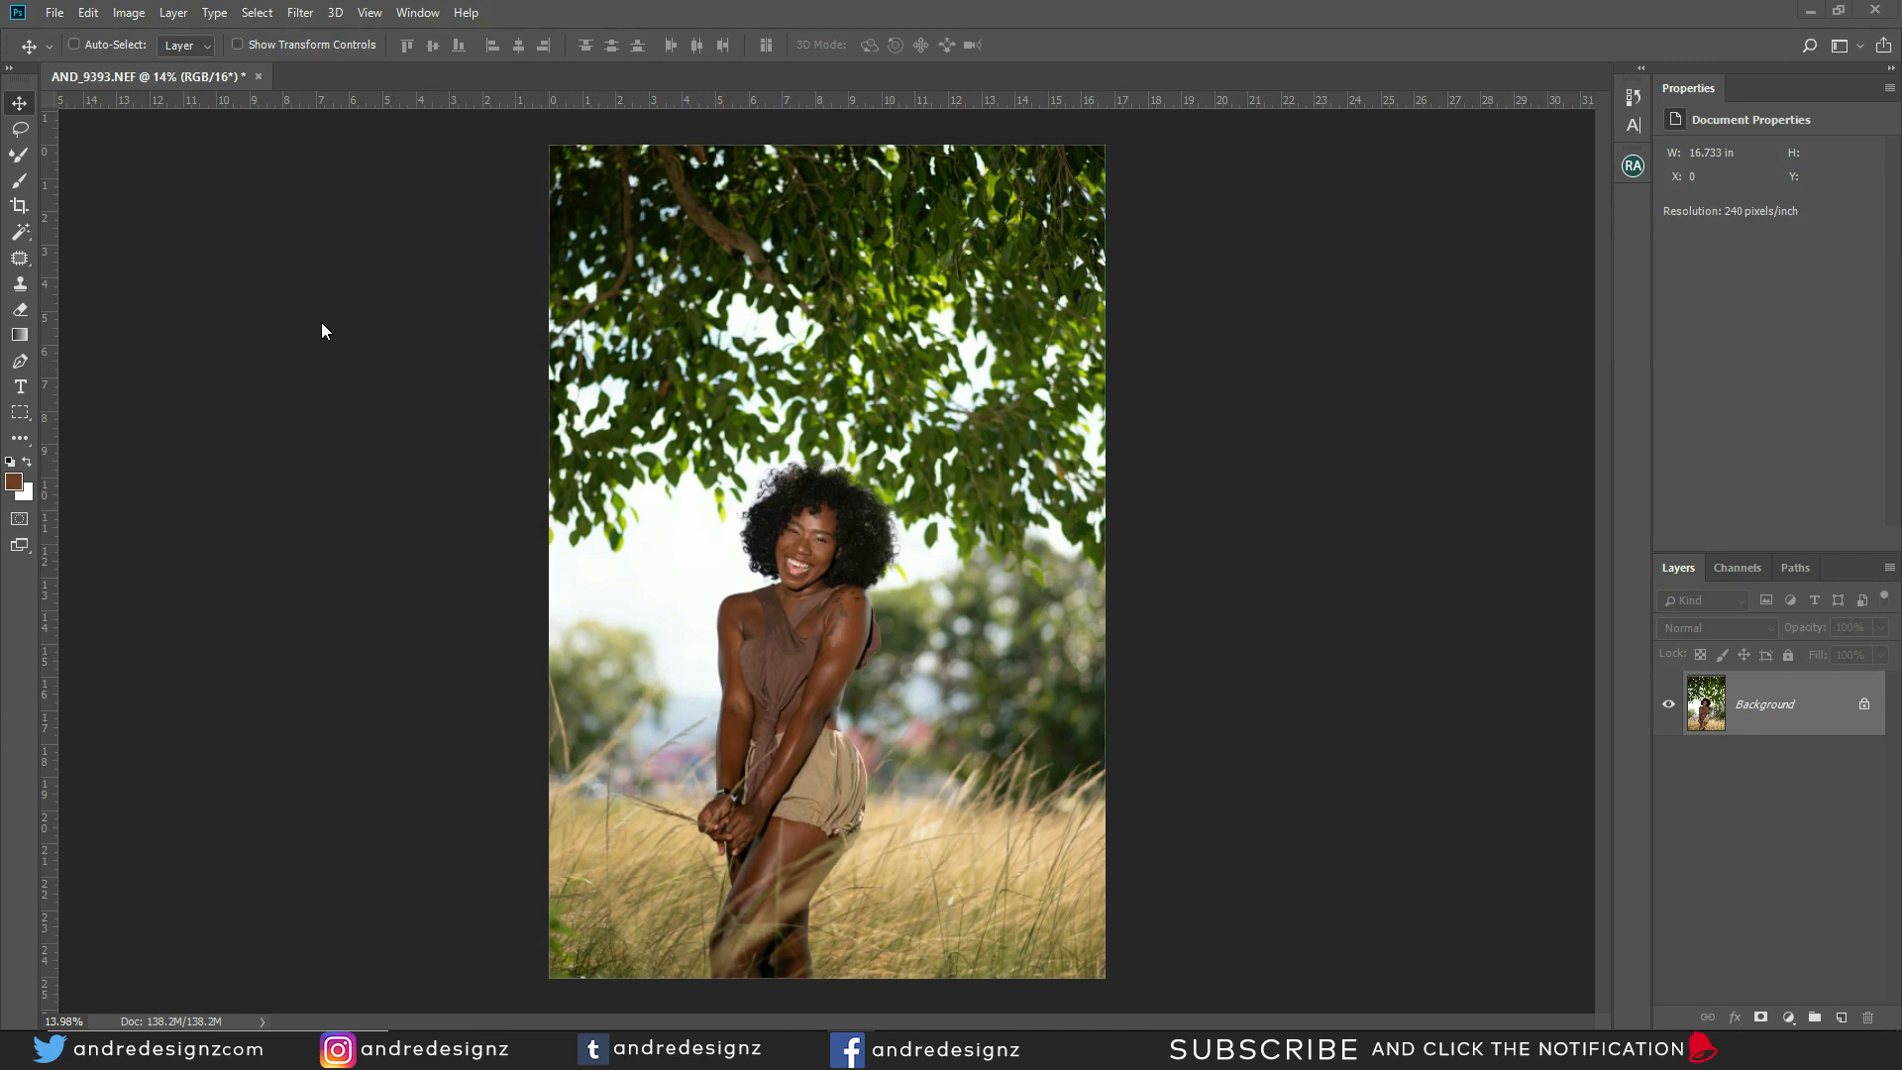
Show the Actions panel and delete the Default Actions set
click(414, 17)
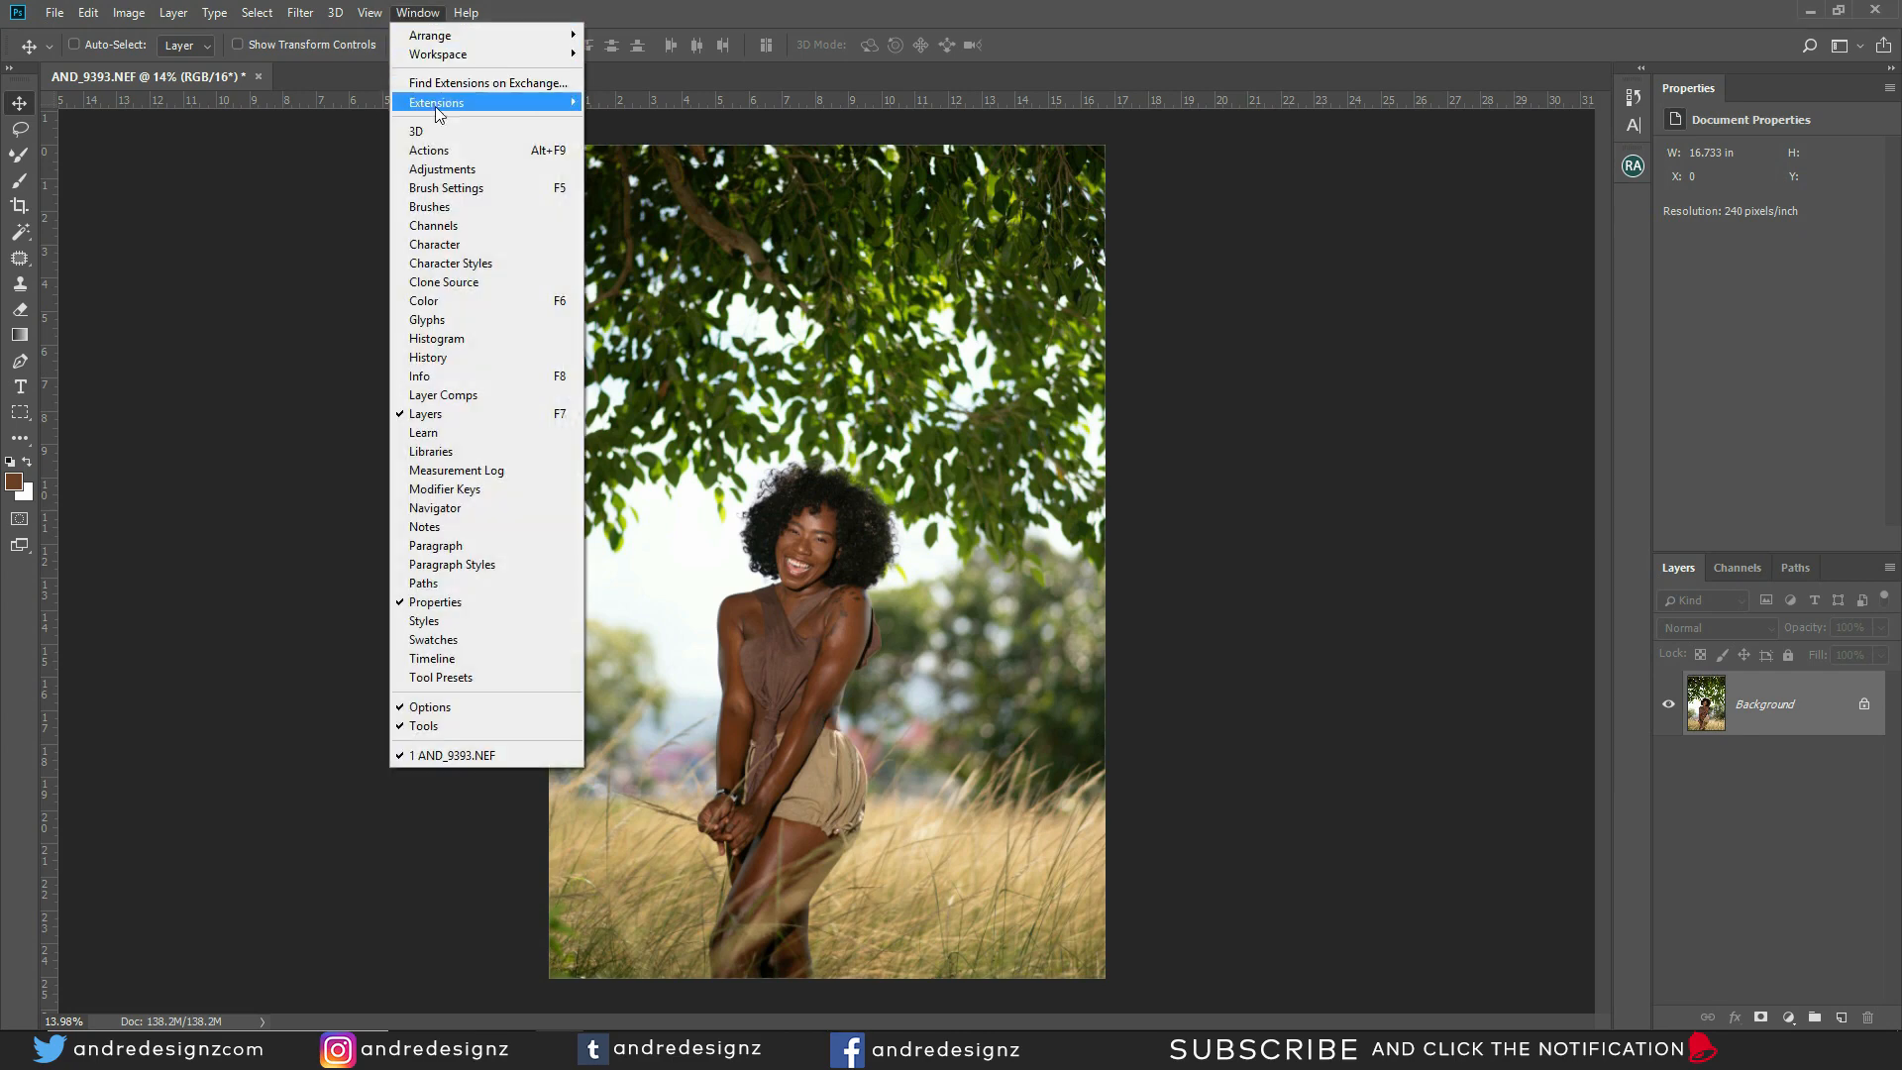
click(476, 158)
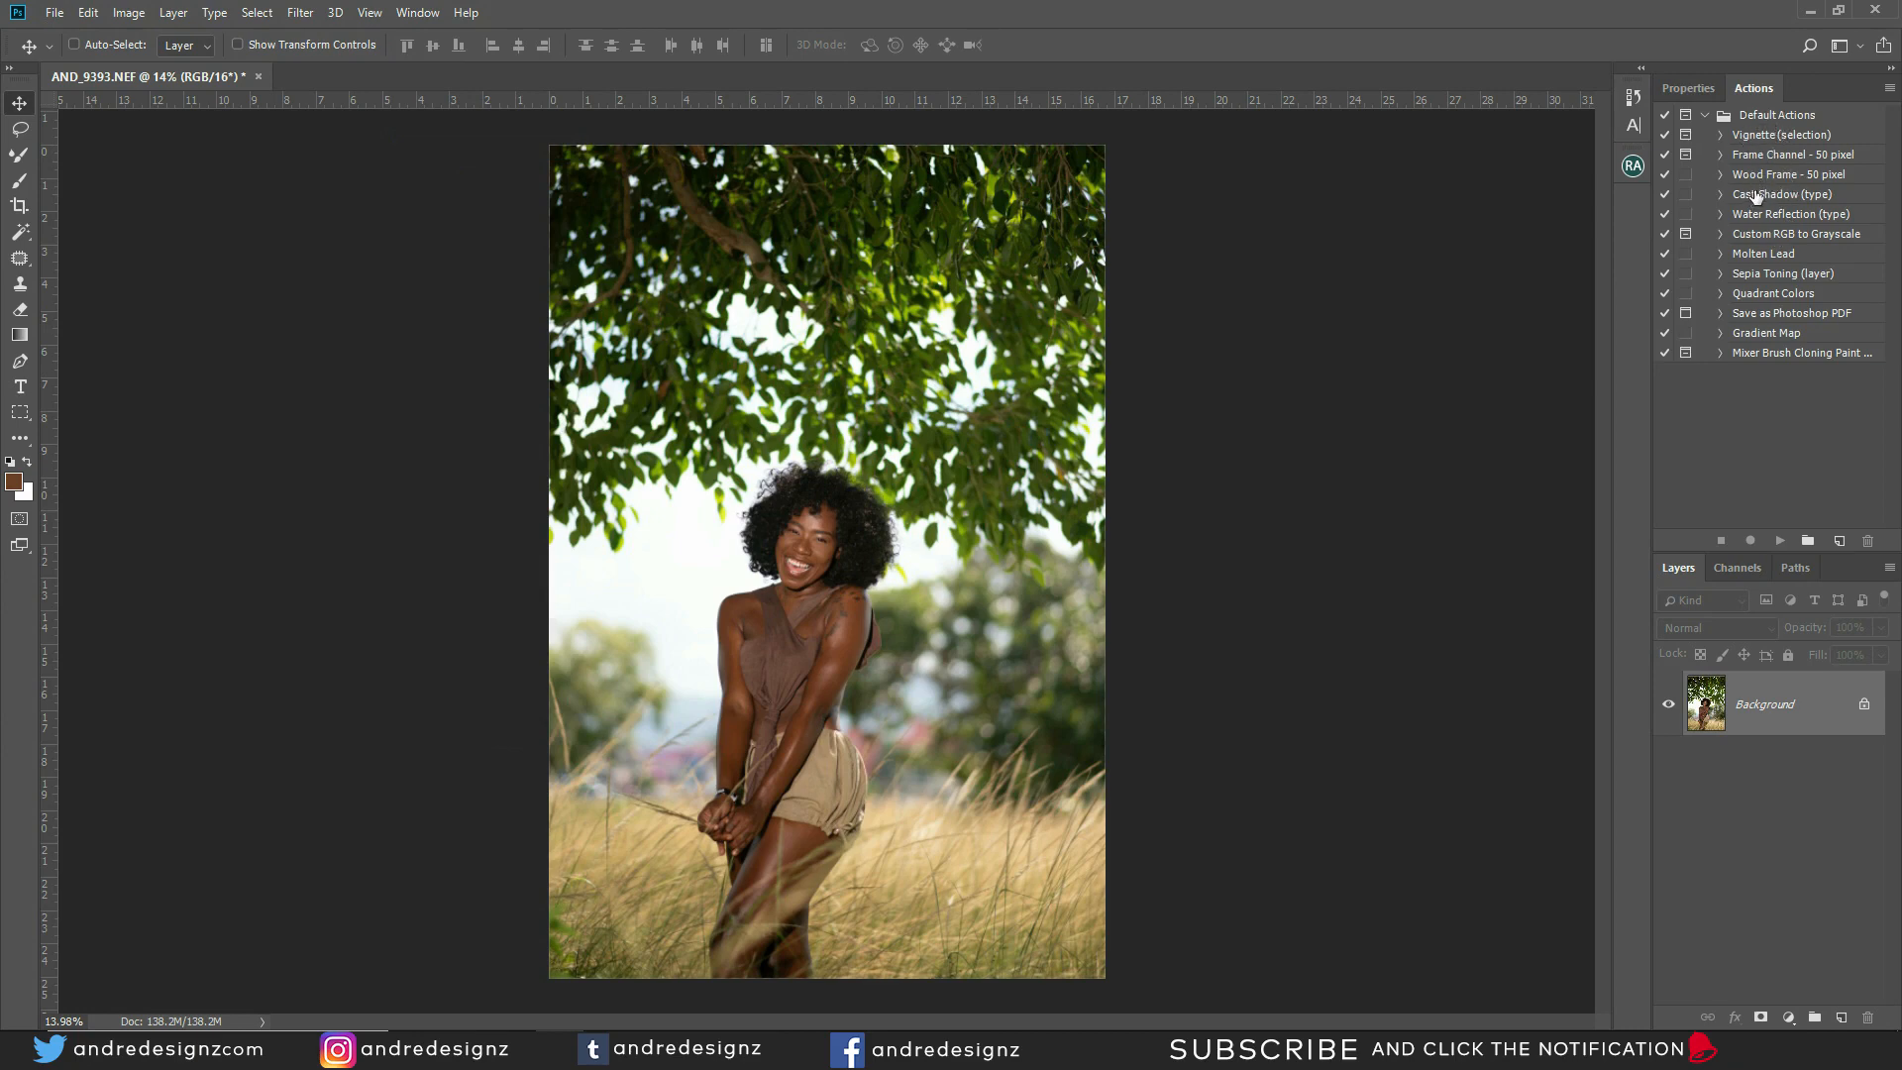
click(1791, 117)
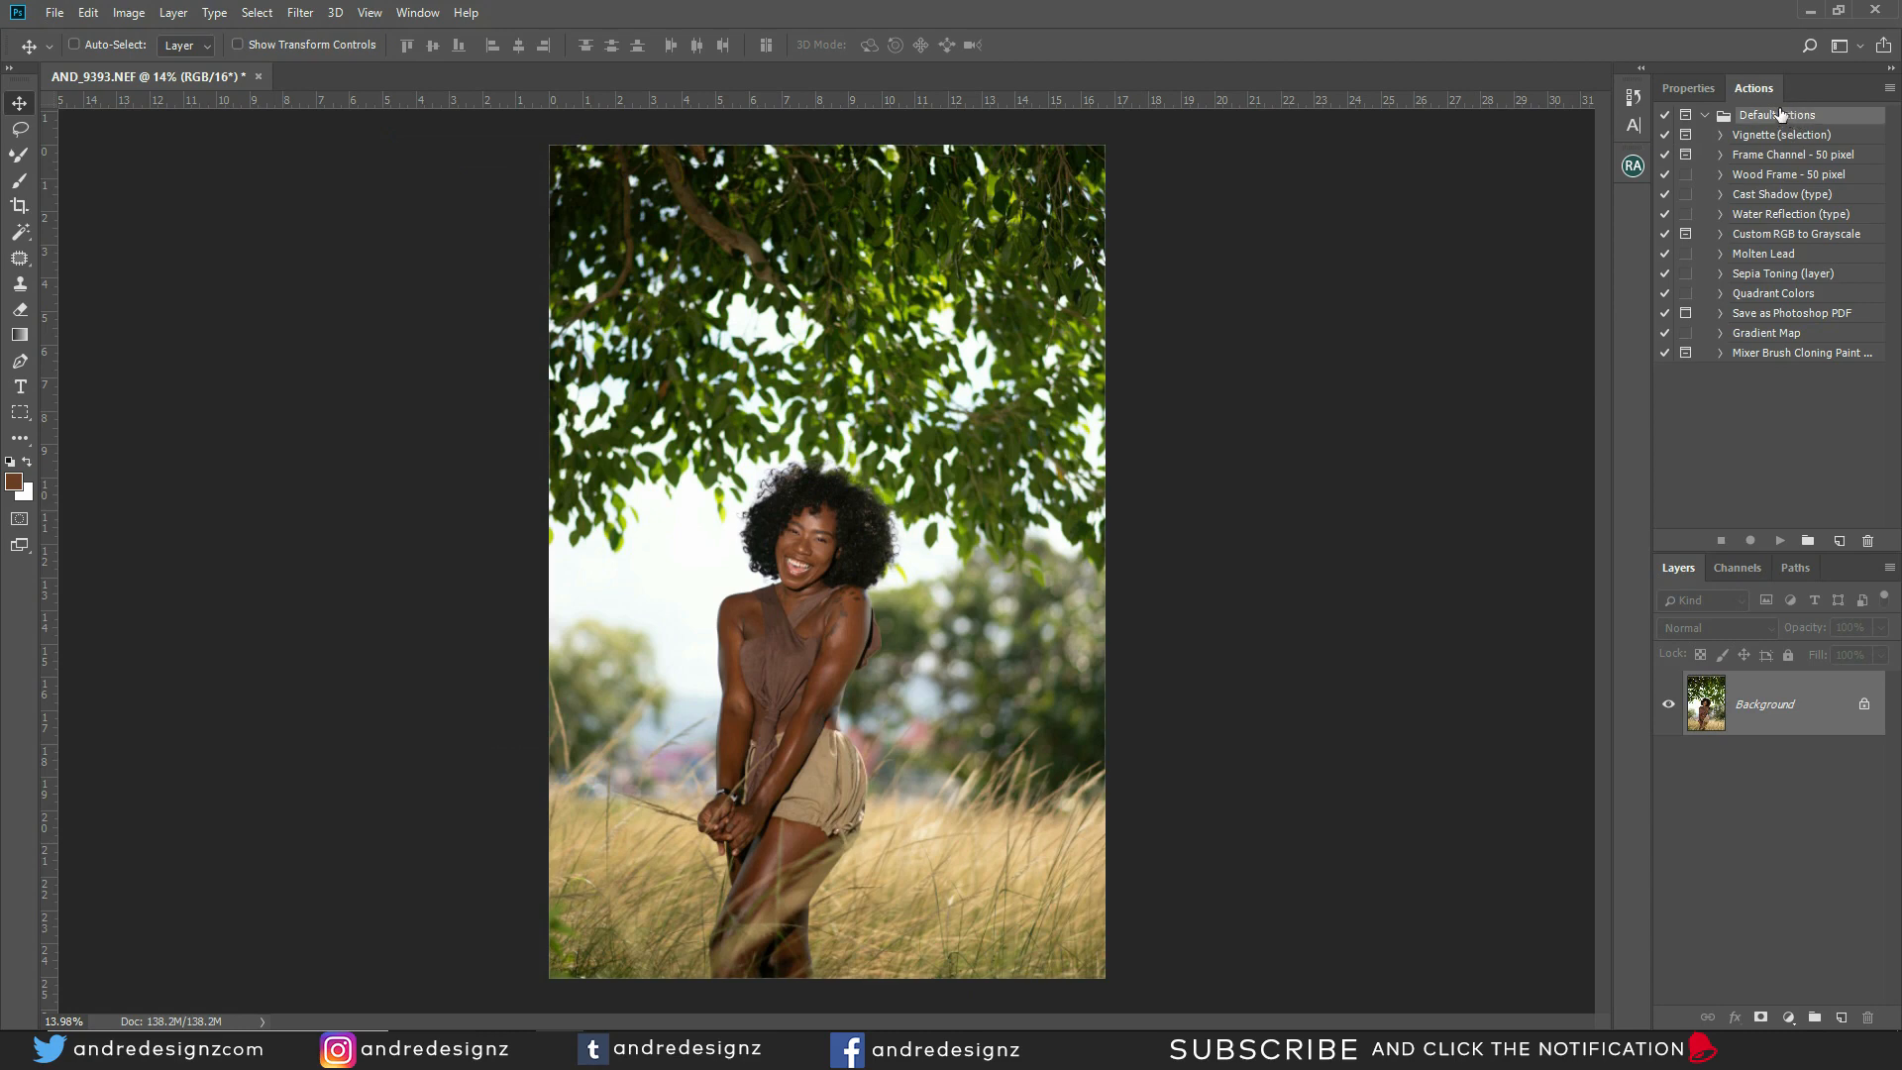
click(1868, 541)
key(Return)
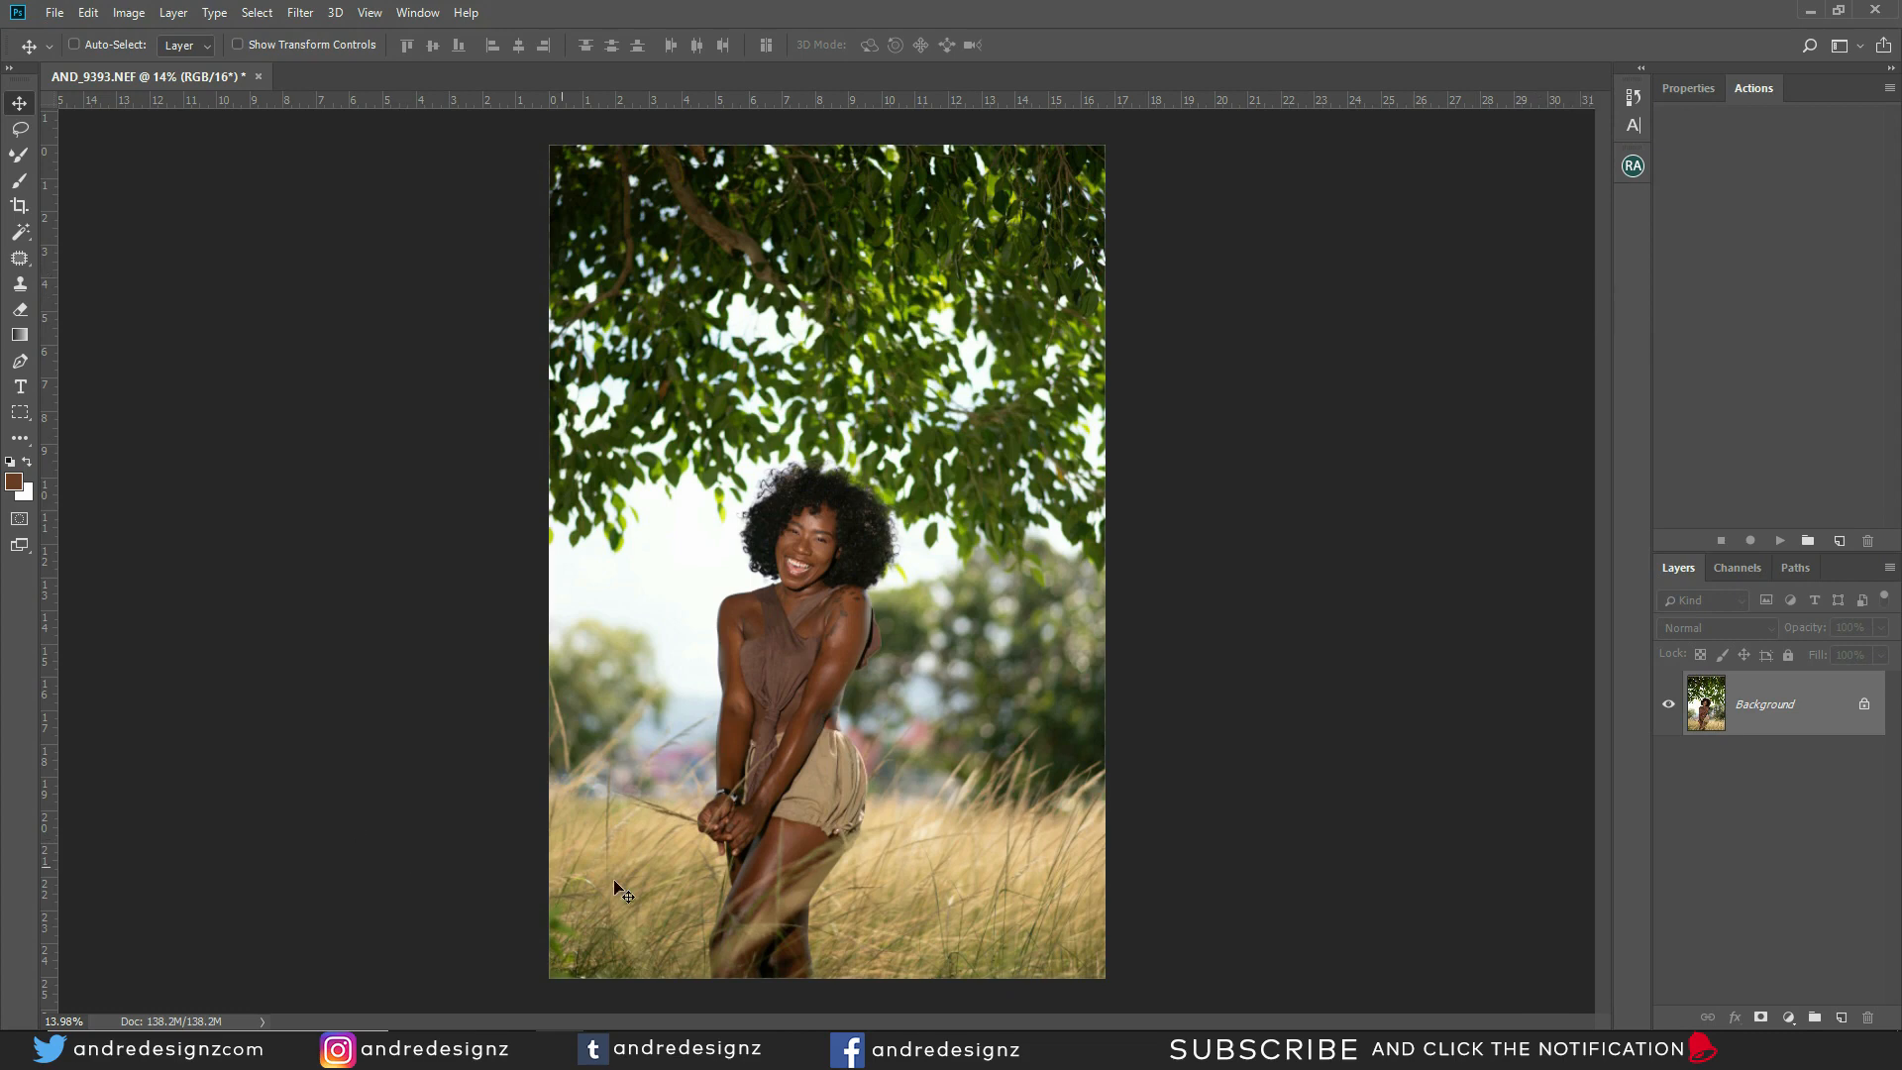
Switch to Chrome and open the actions download link on the Andredesignz site's Tutorials page
click(656, 1048)
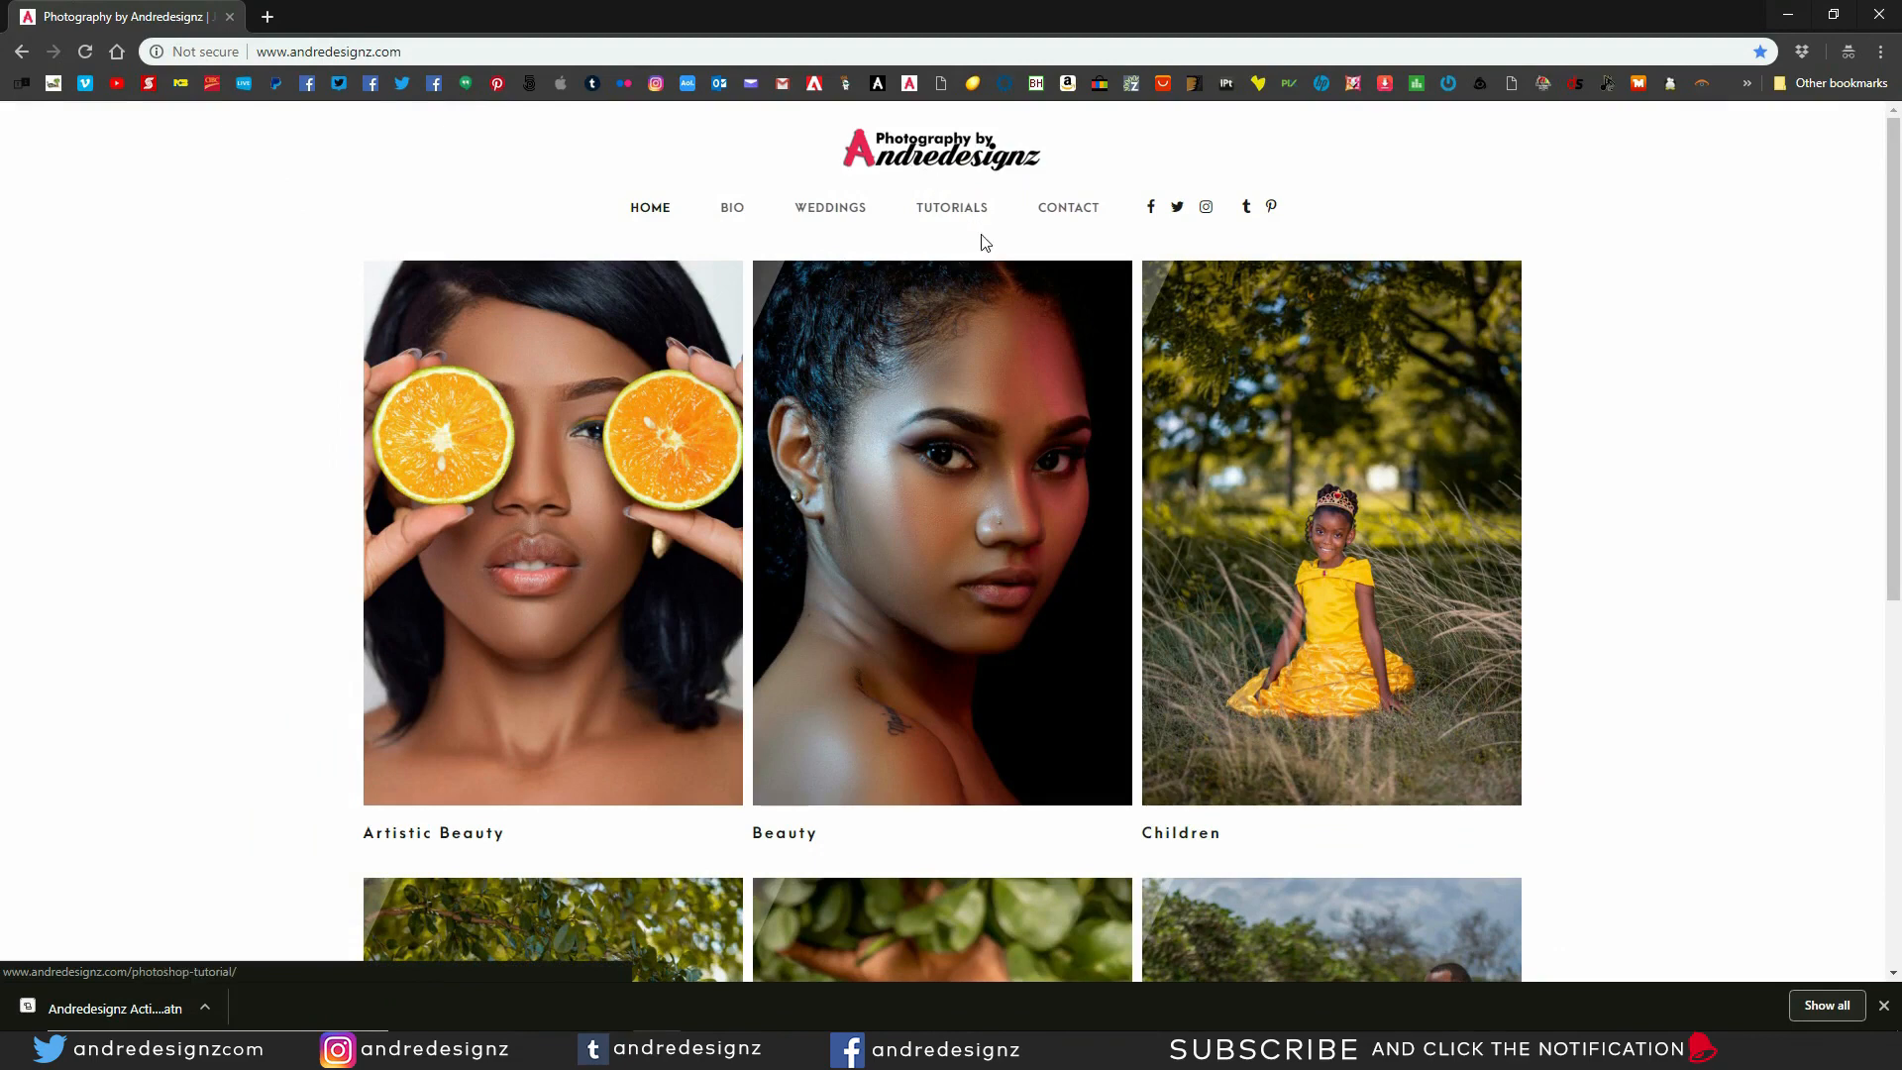
click(954, 213)
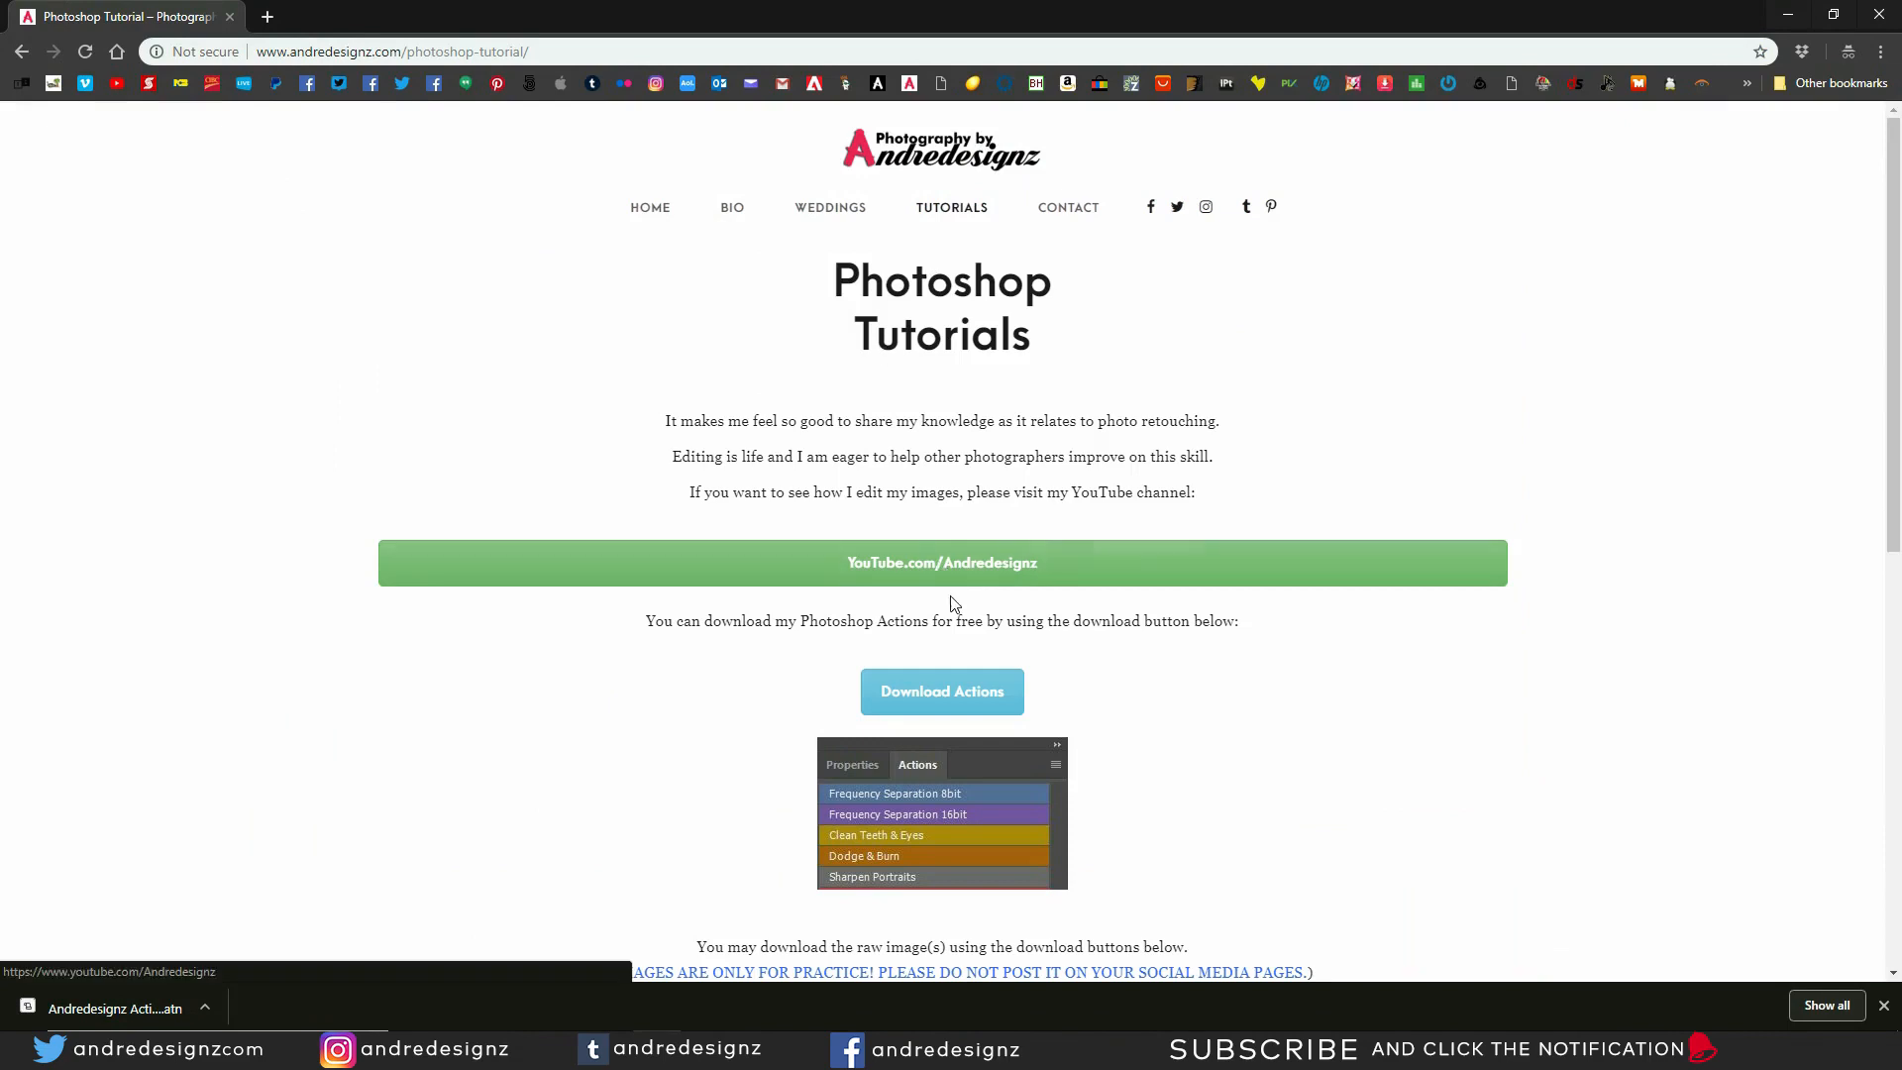
scroll(951, 599, down, 1)
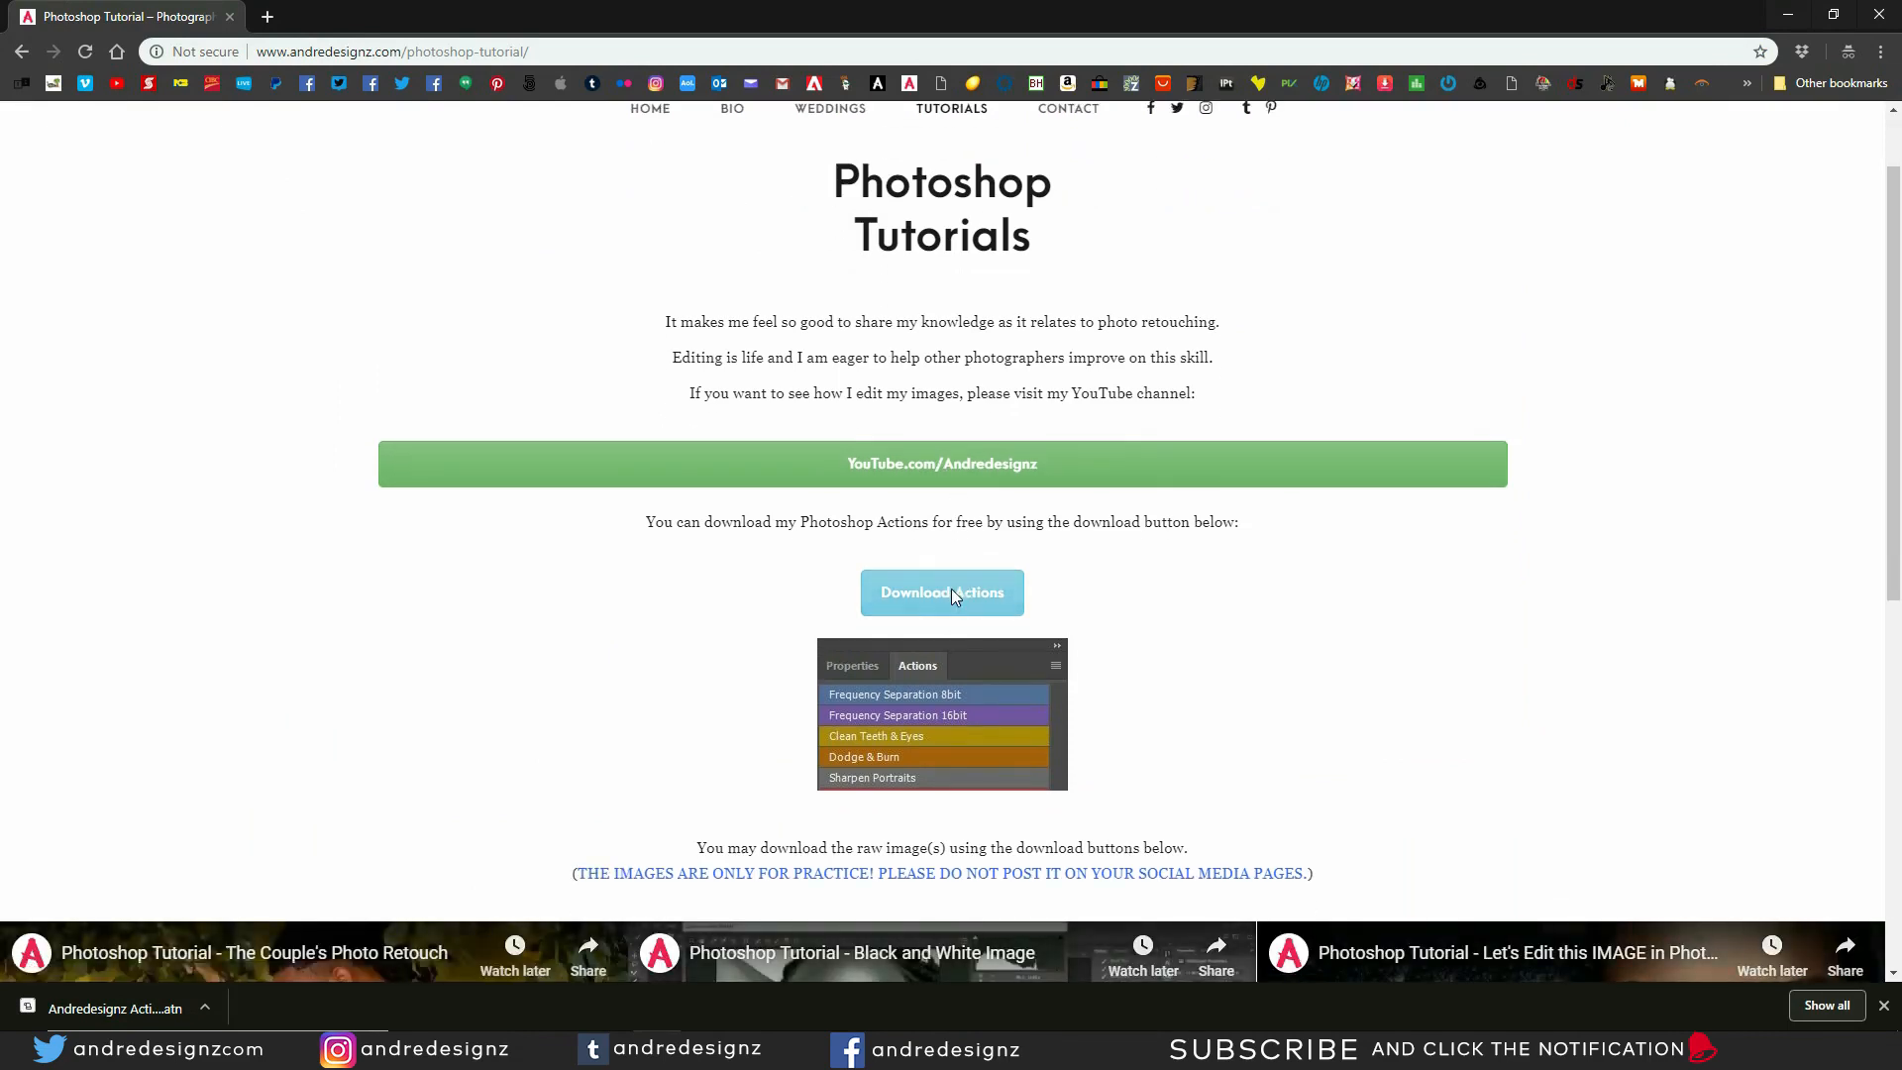
click(953, 597)
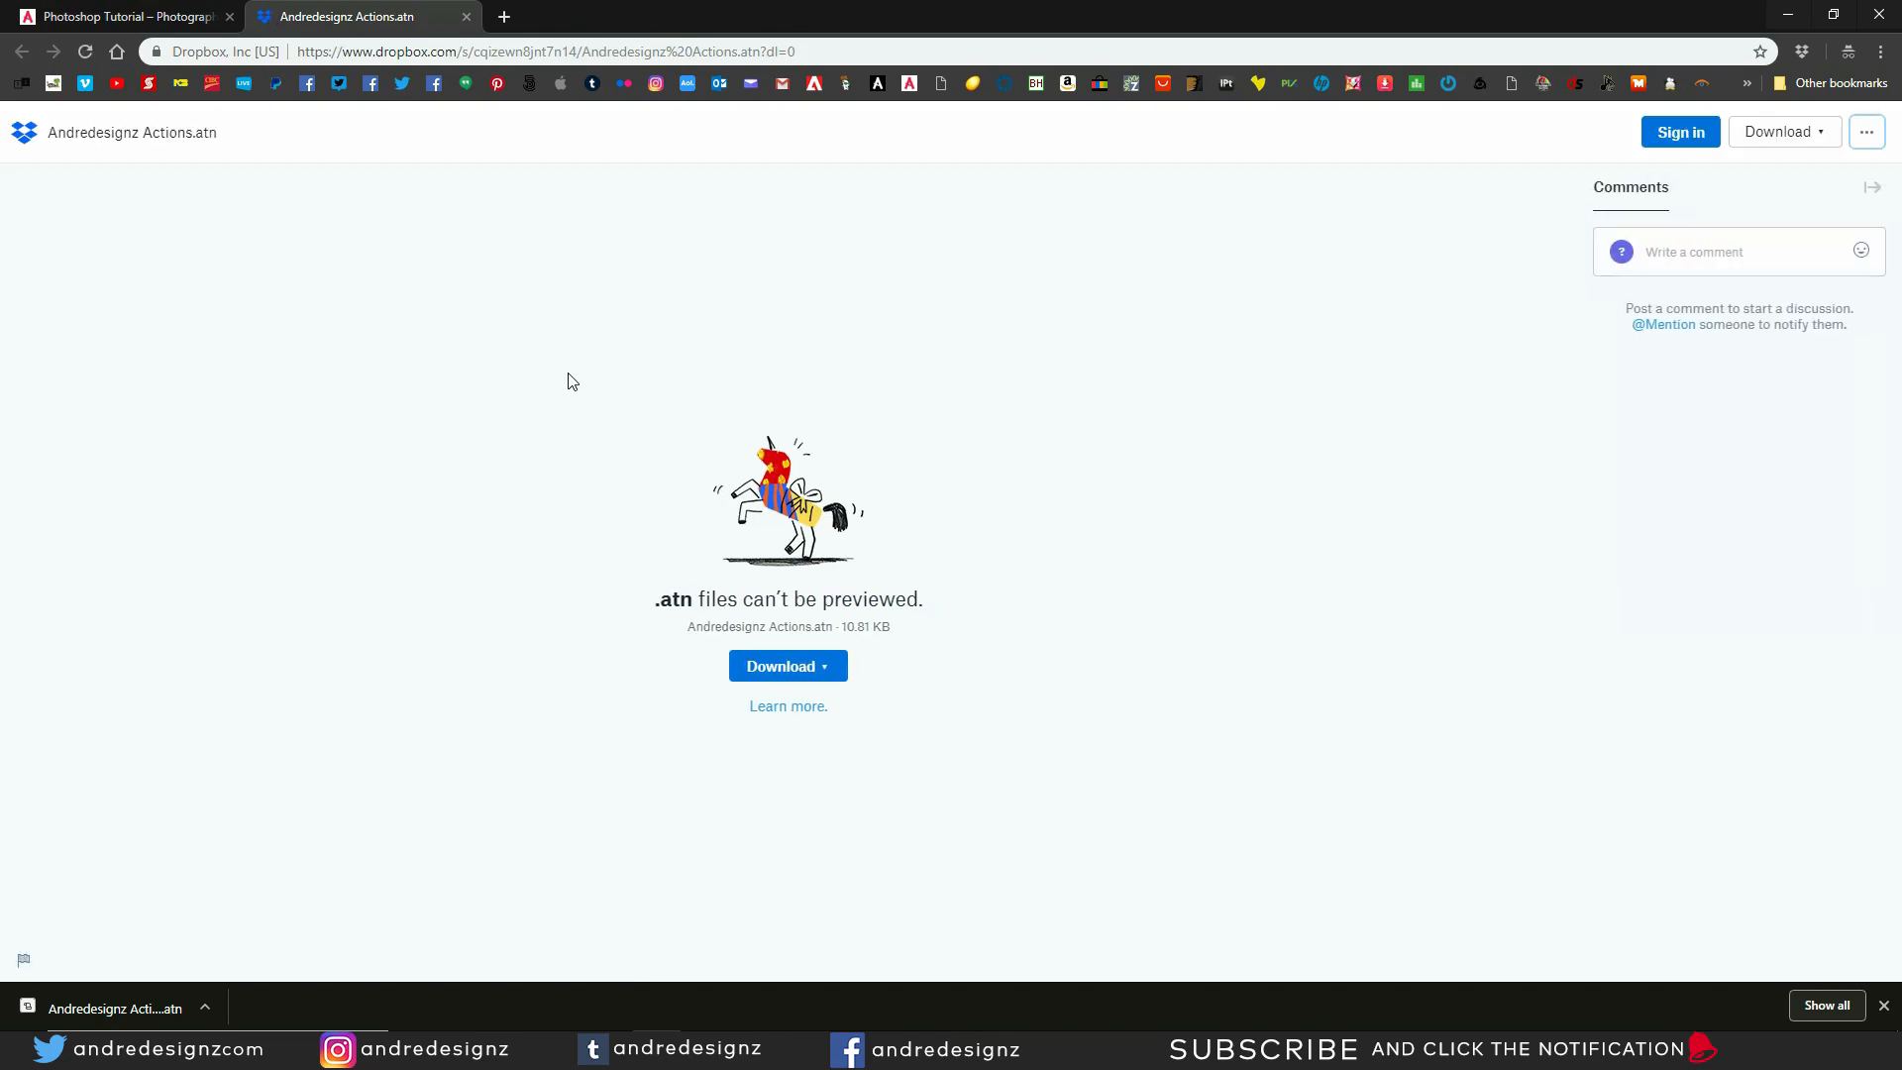
Download Andredesignz Actions.atn directly without creating a Dropbox account, saving it to the Desktop
click(803, 667)
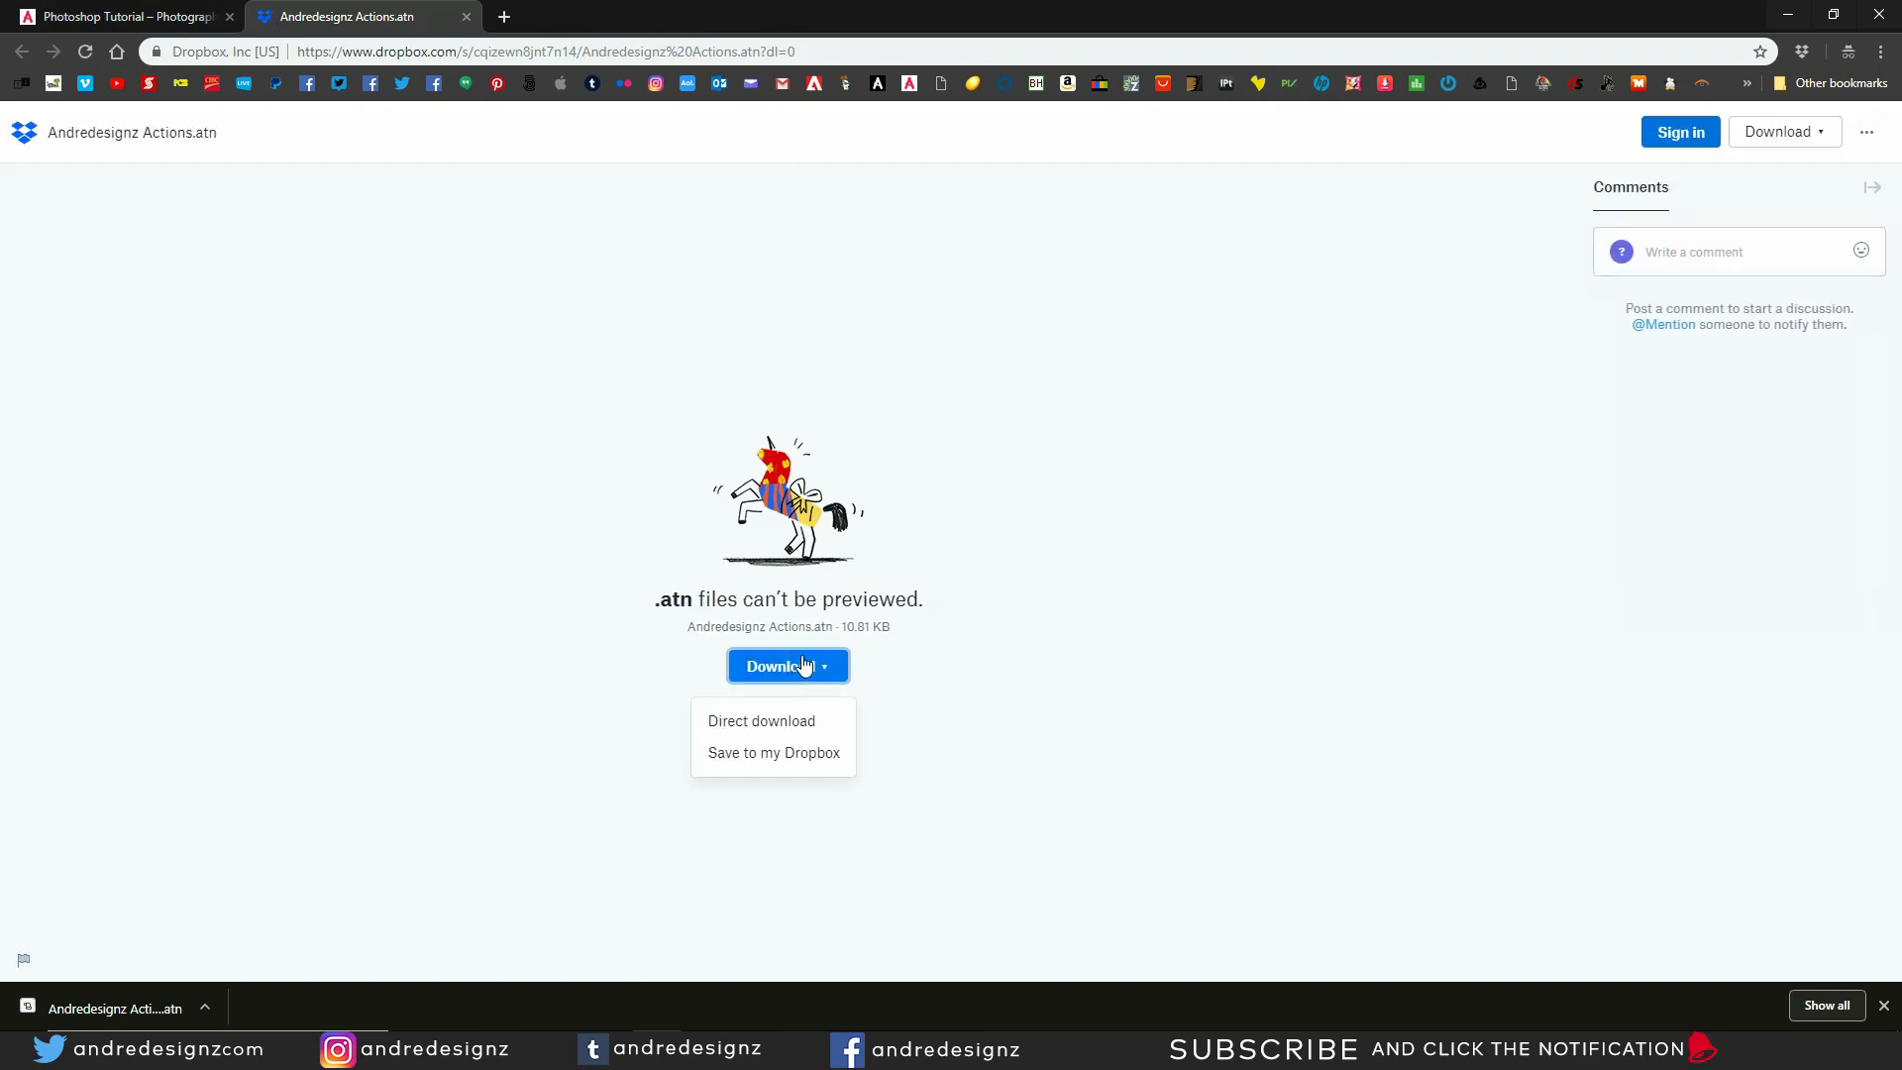
click(800, 723)
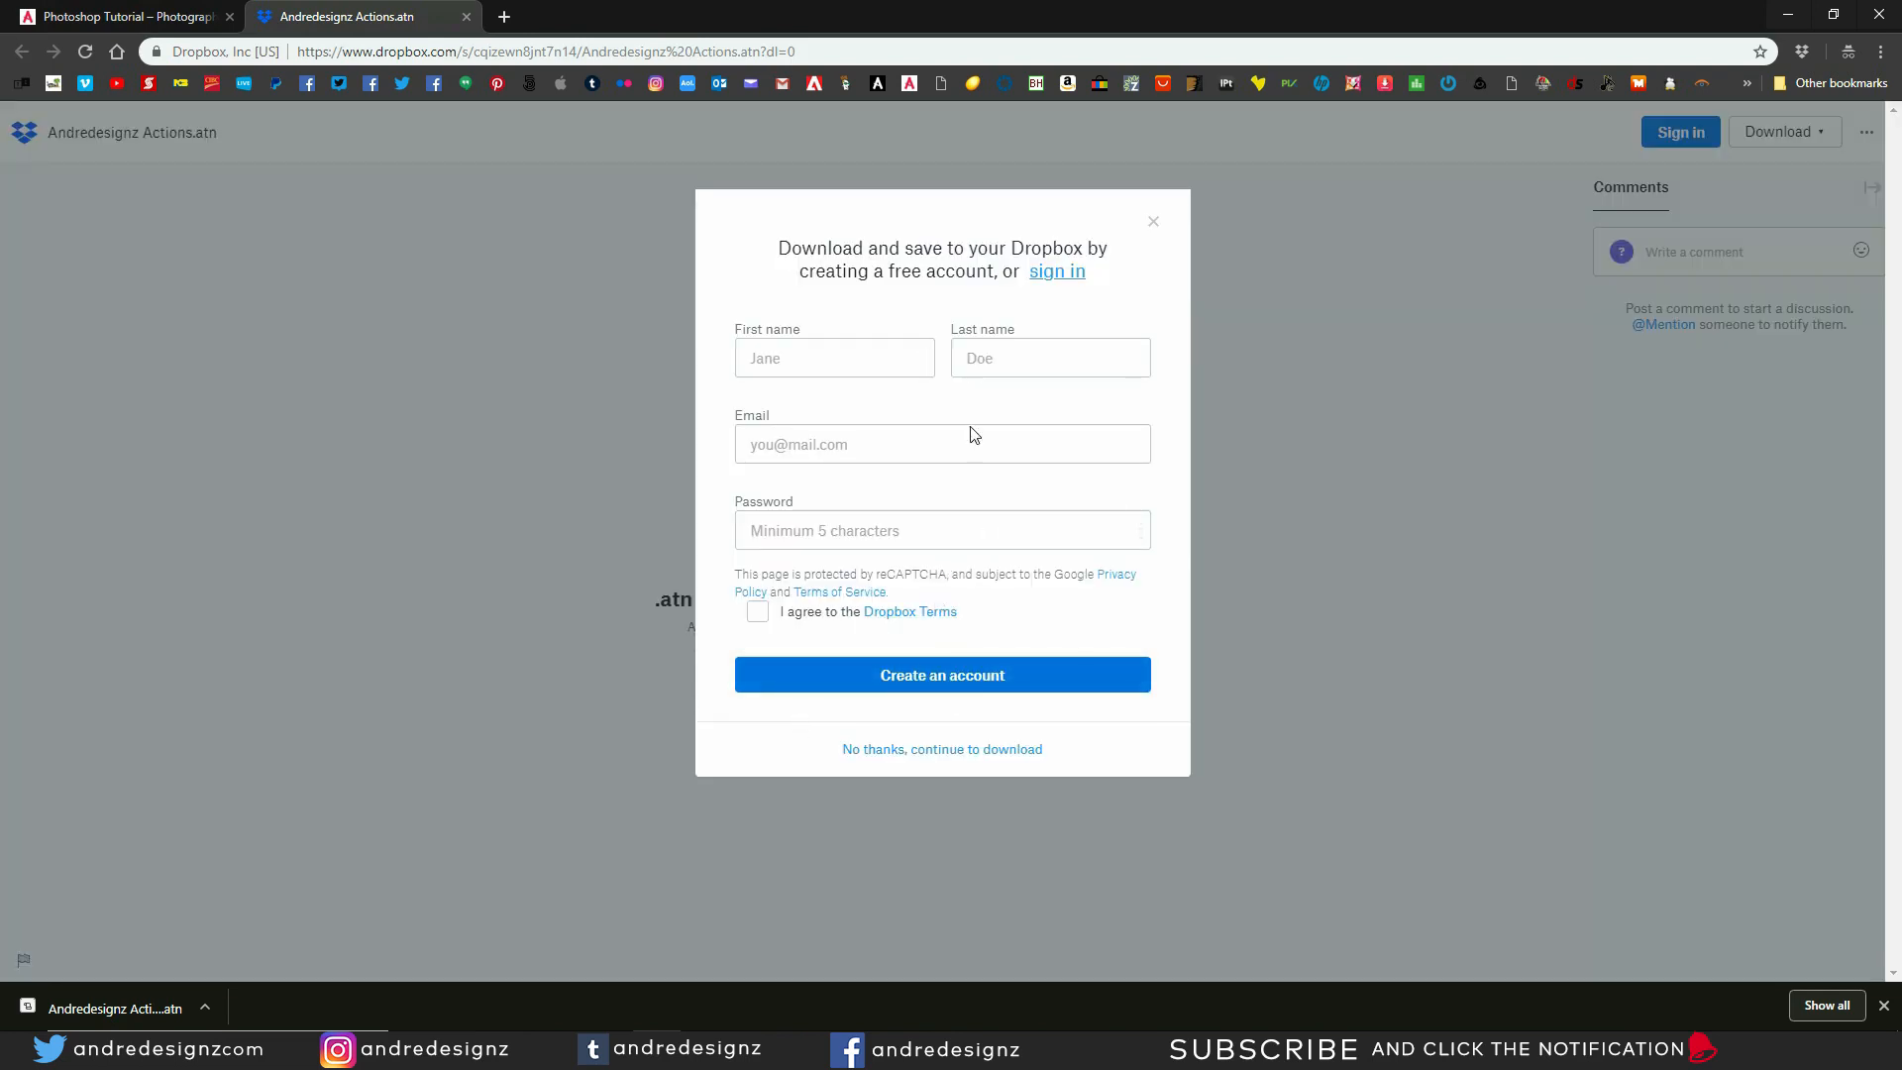
click(938, 750)
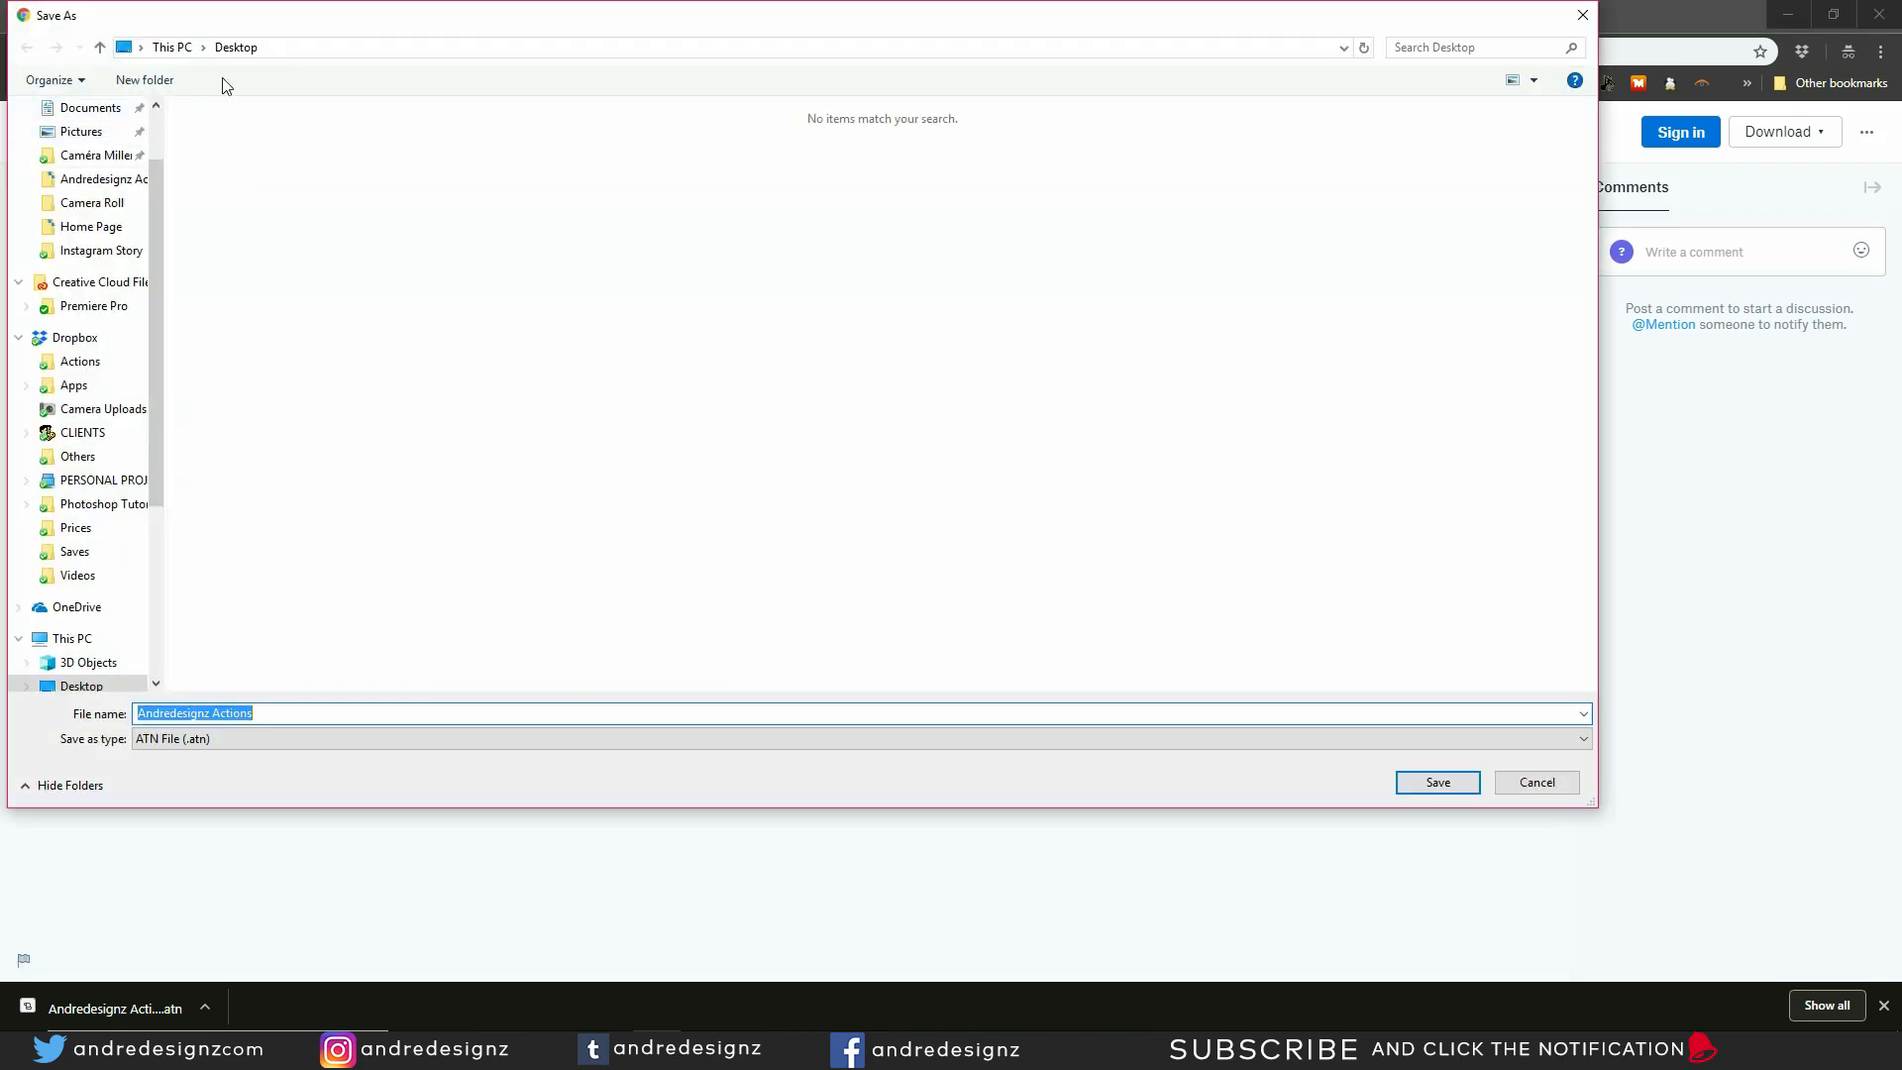
click(1445, 785)
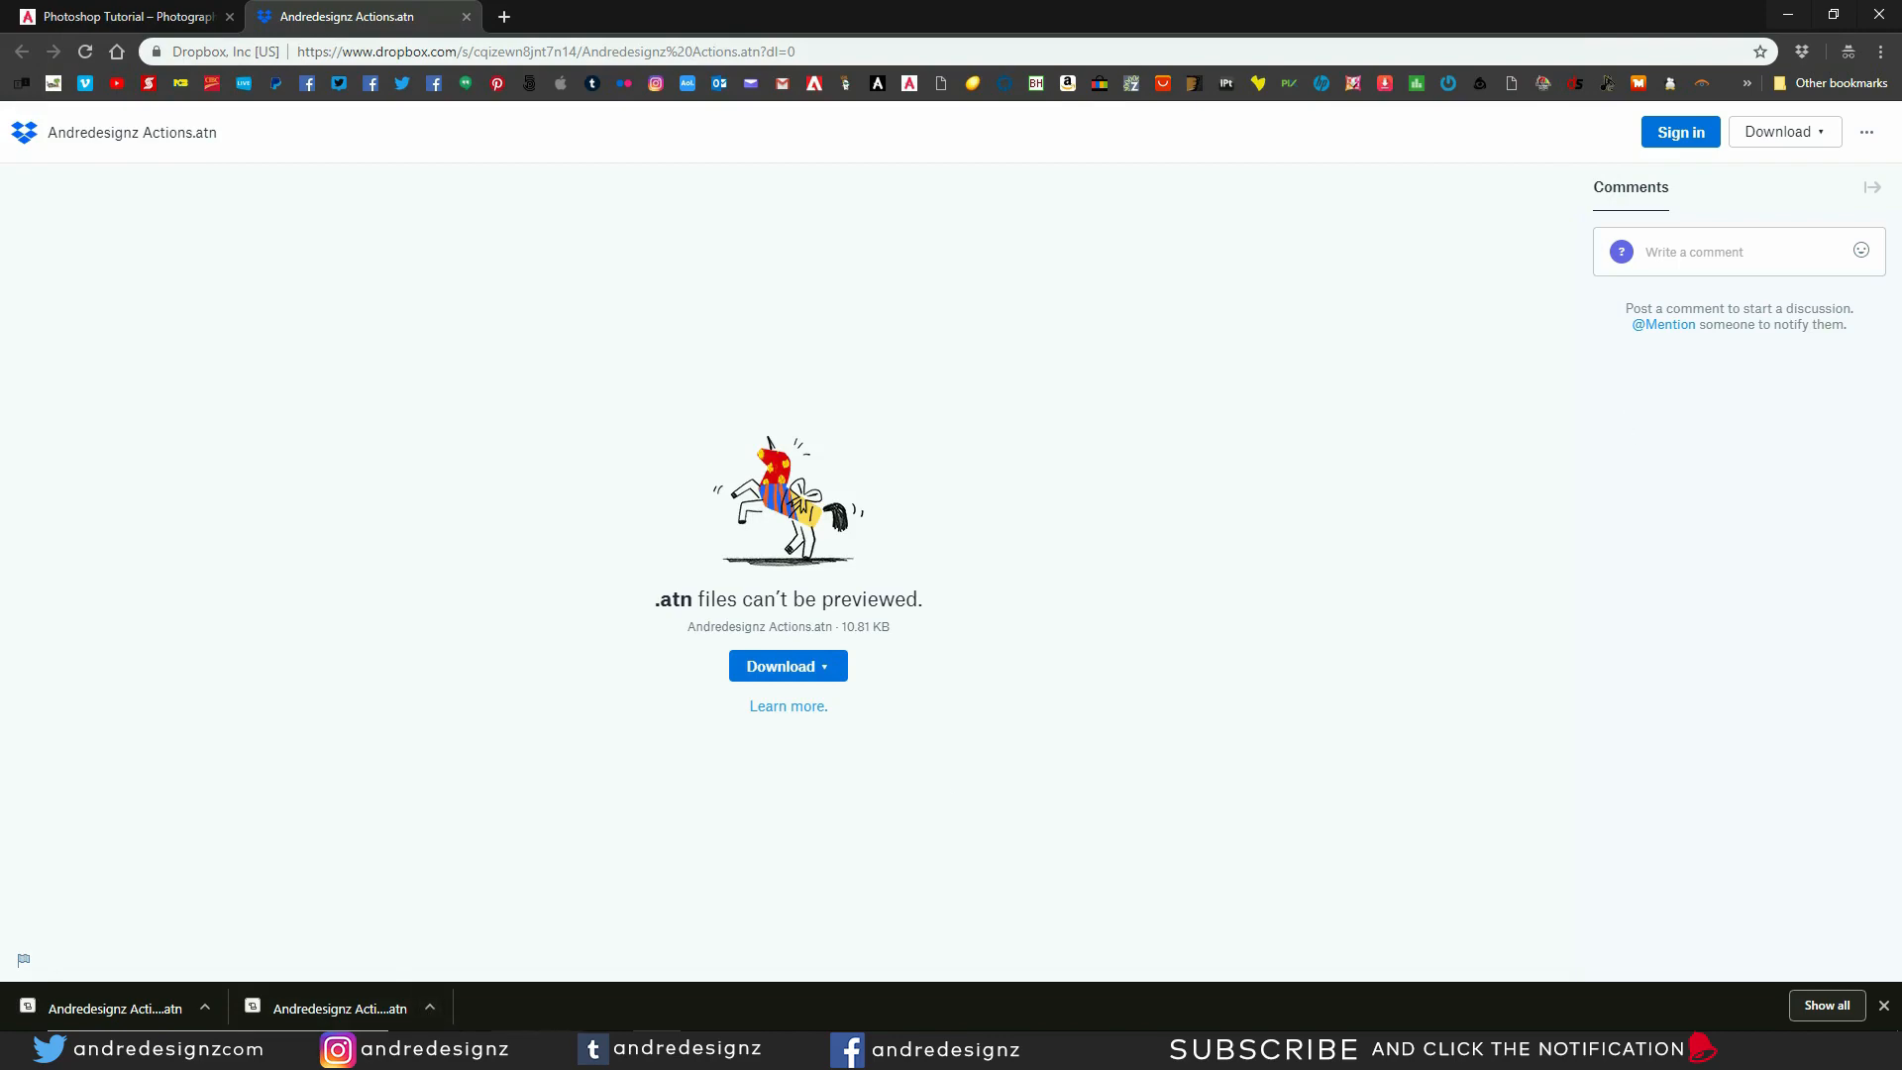
Switch back to Photoshop and load the downloaded Andredesignz Actions file into the Actions panel
click(656, 1050)
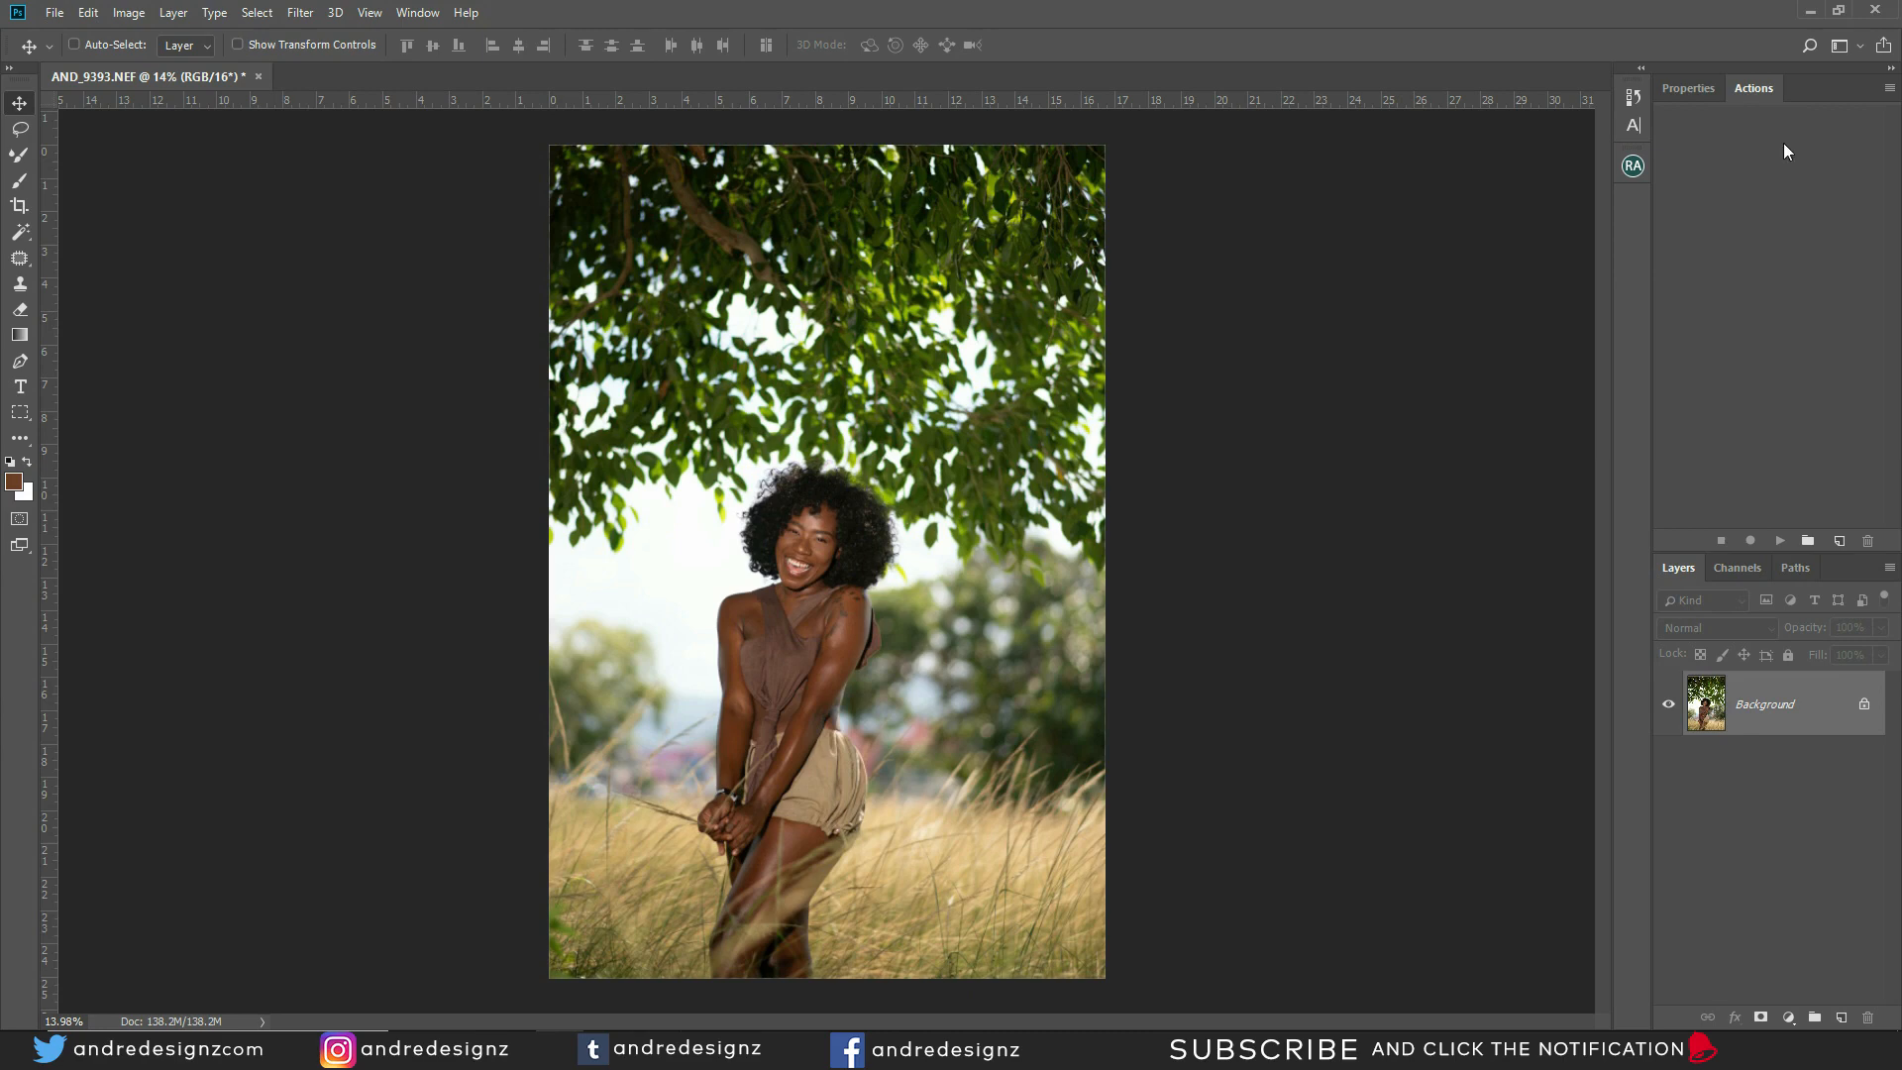
click(1889, 90)
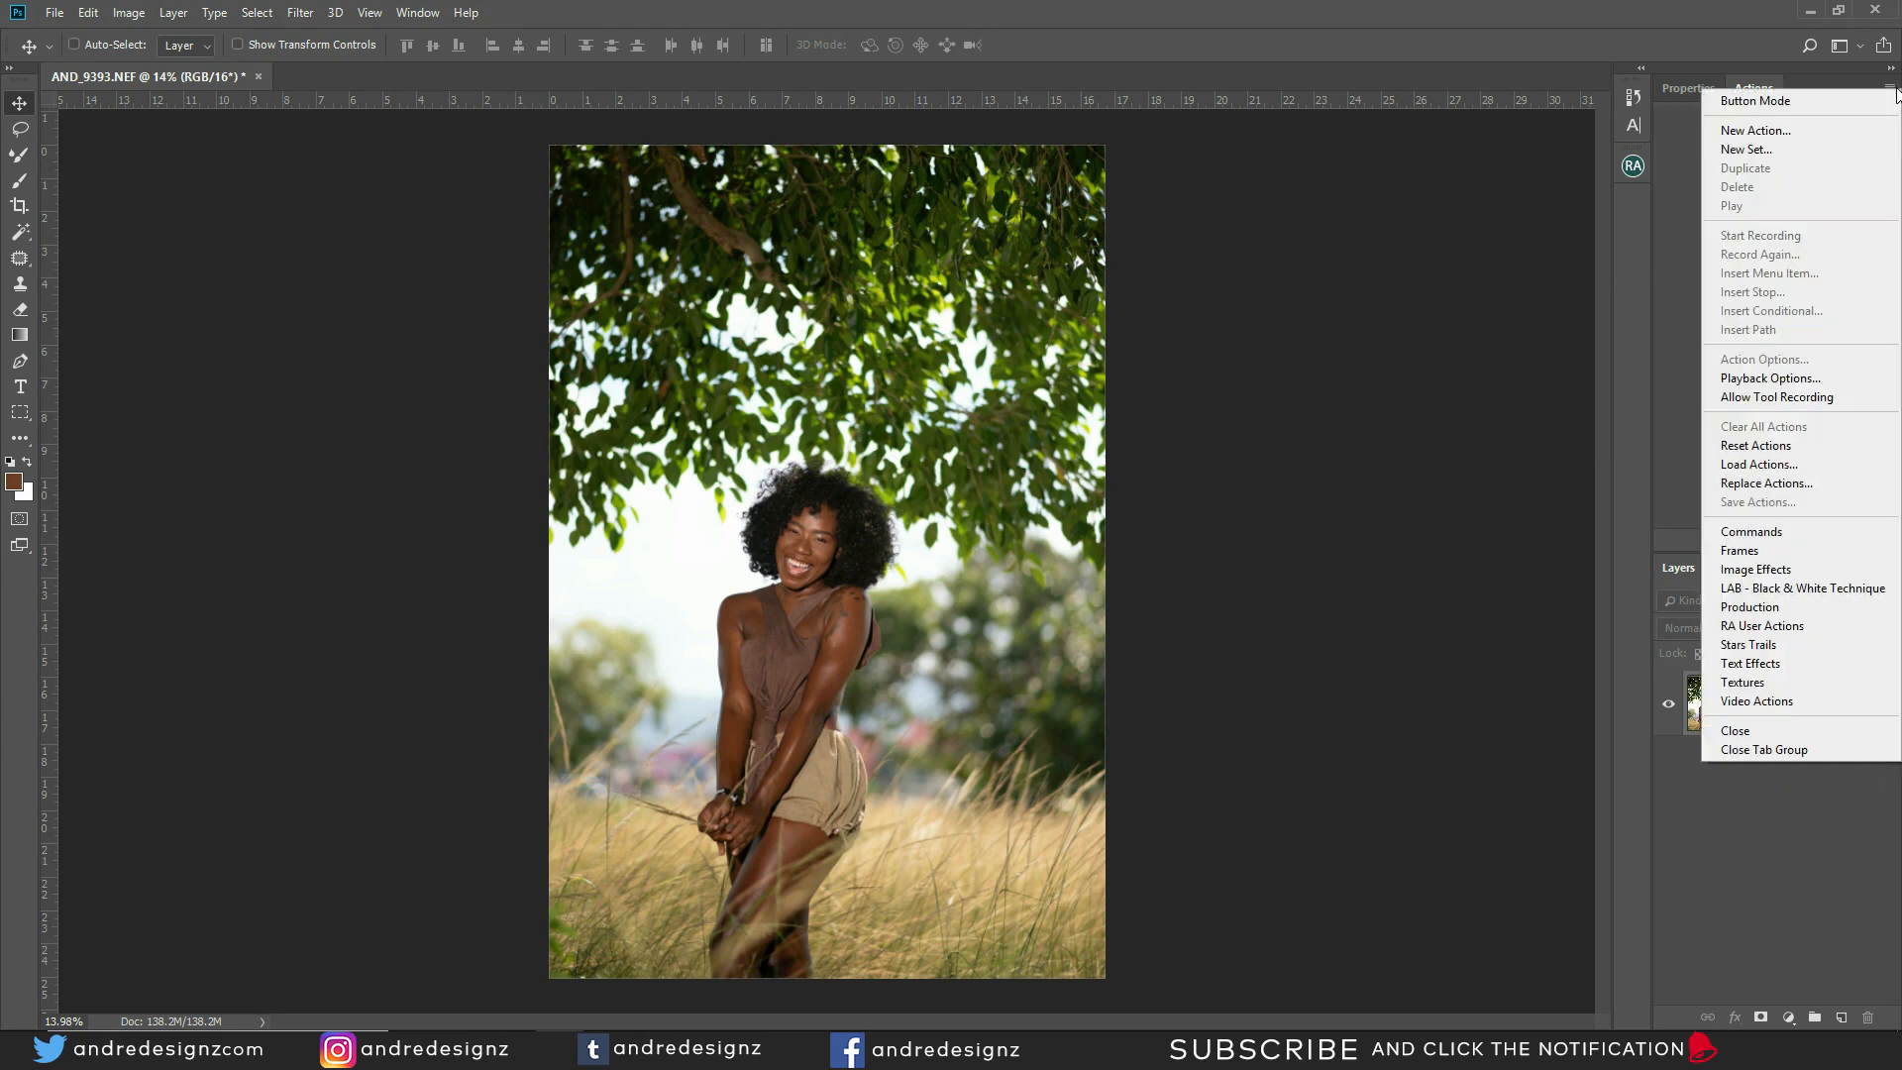
click(1751, 466)
click(381, 161)
click(784, 501)
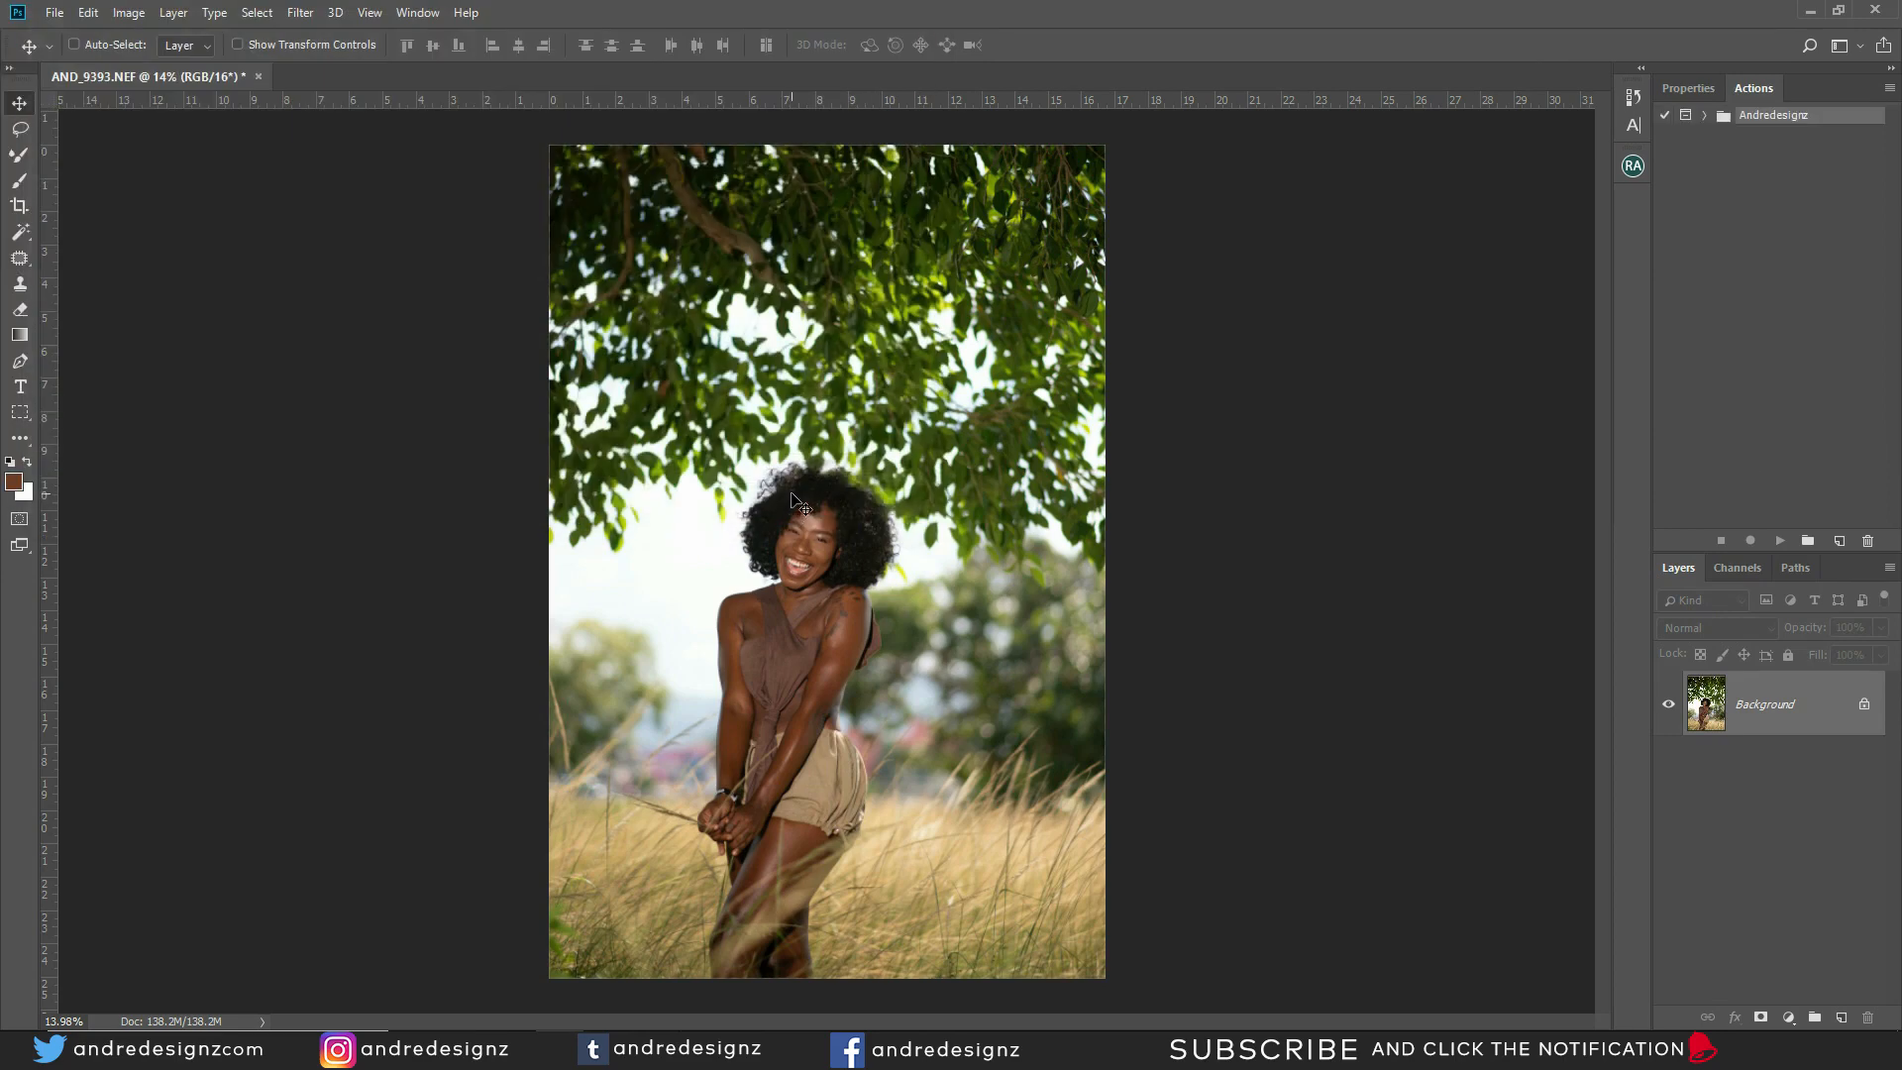
click(1705, 116)
click(1705, 116)
Display the loaded actions in Button Mode
click(1889, 88)
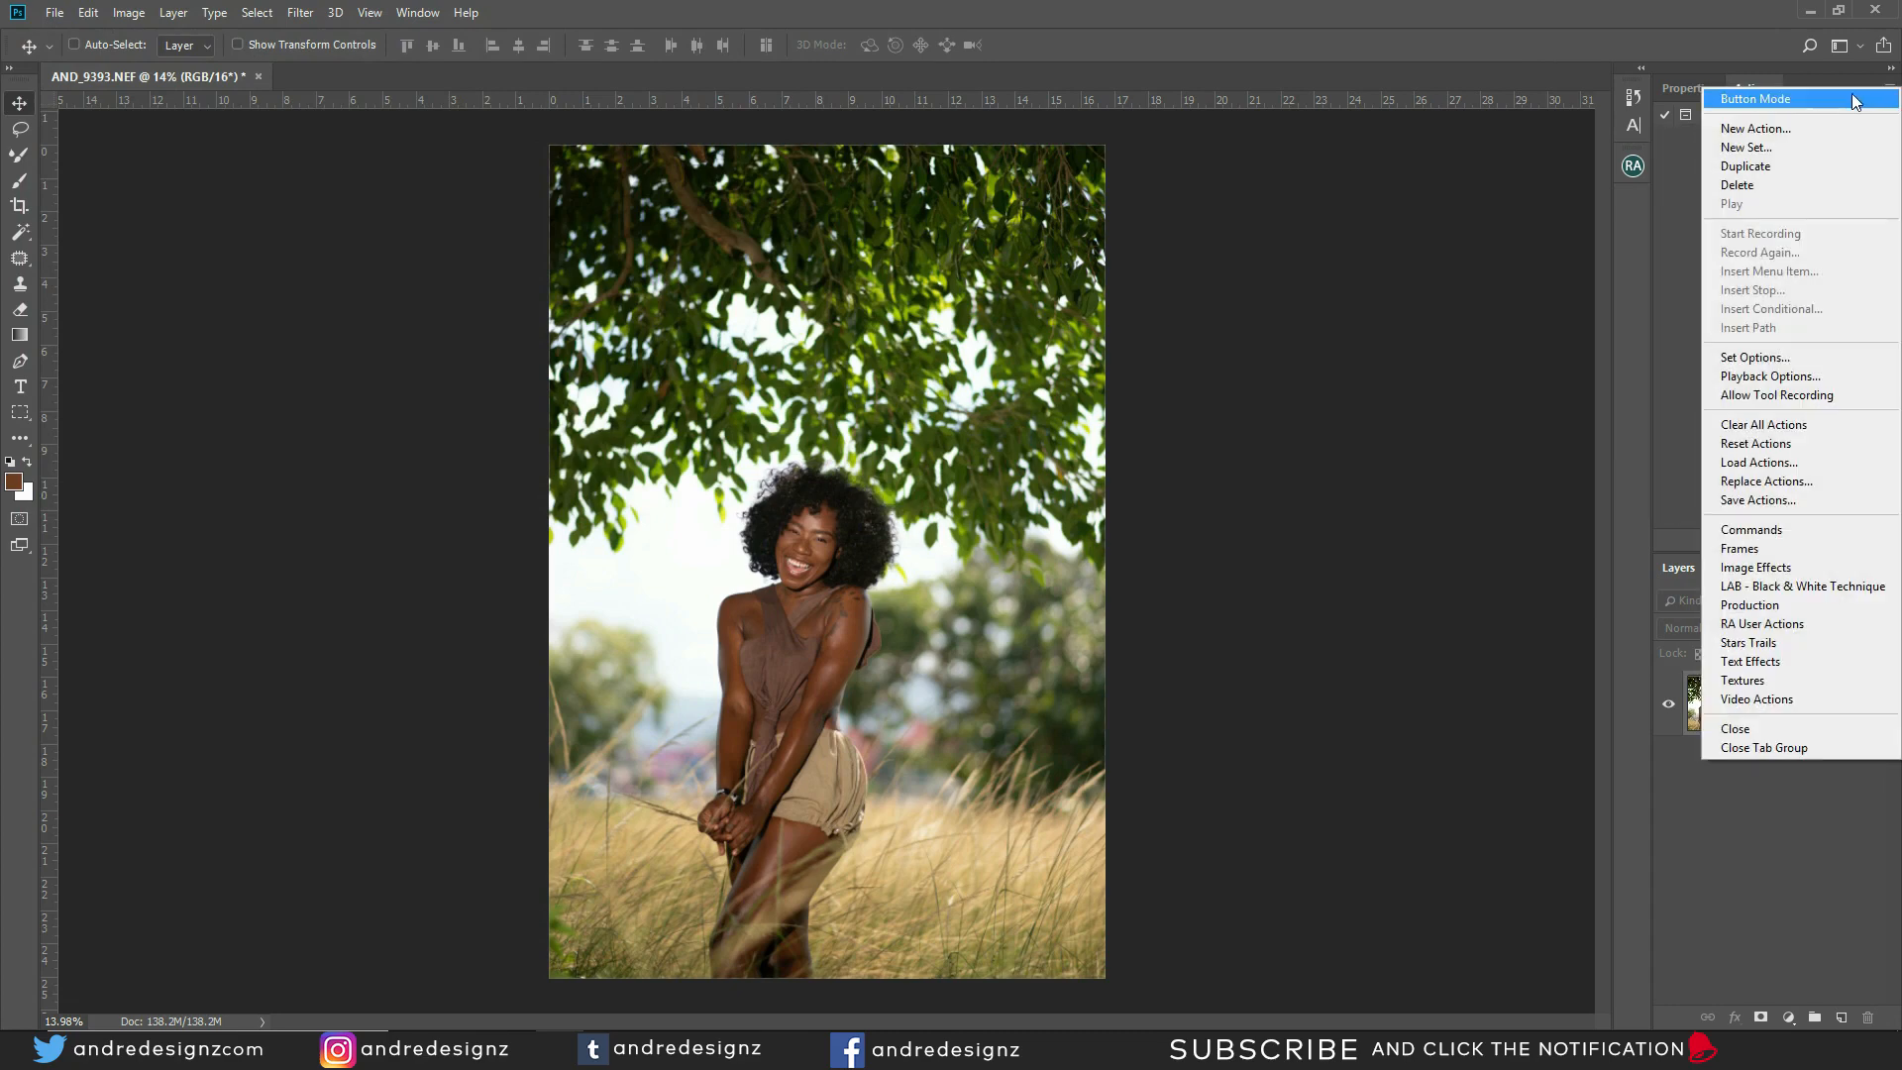
click(1854, 100)
click(1889, 88)
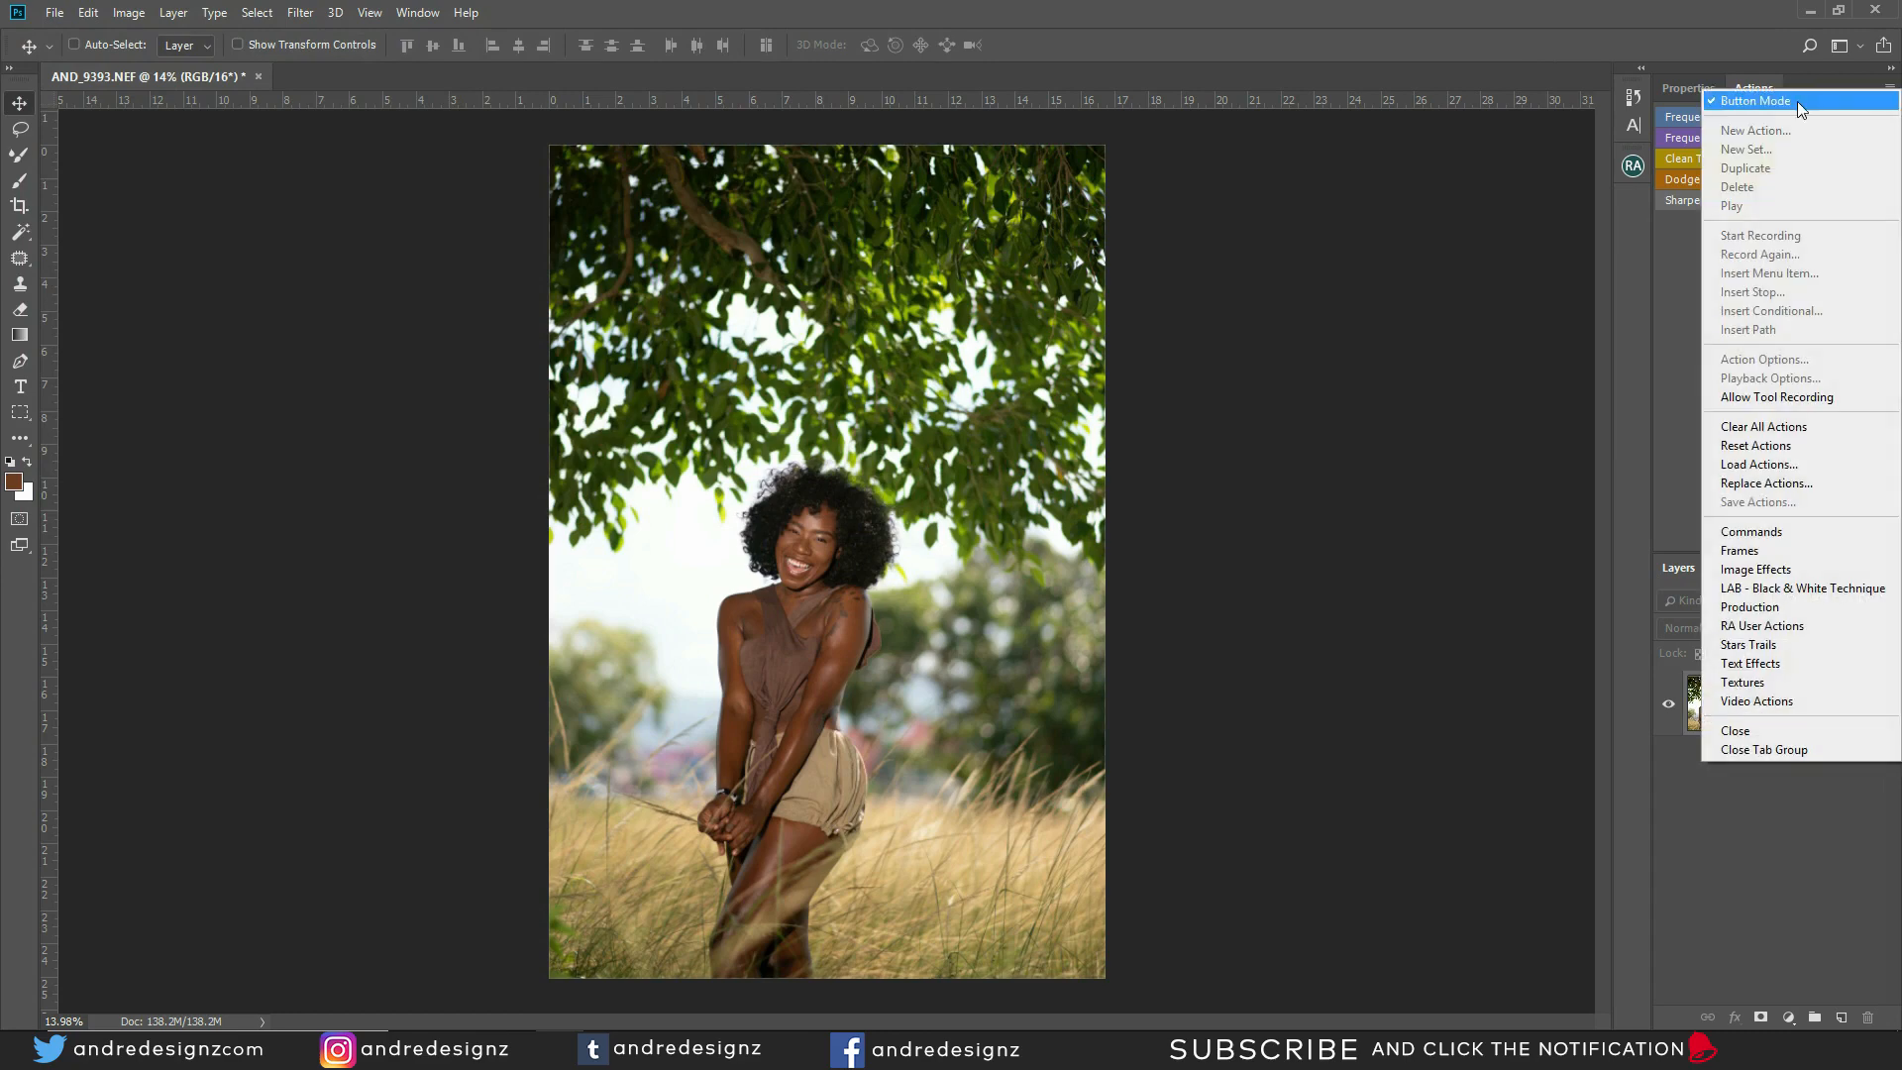
click(1674, 268)
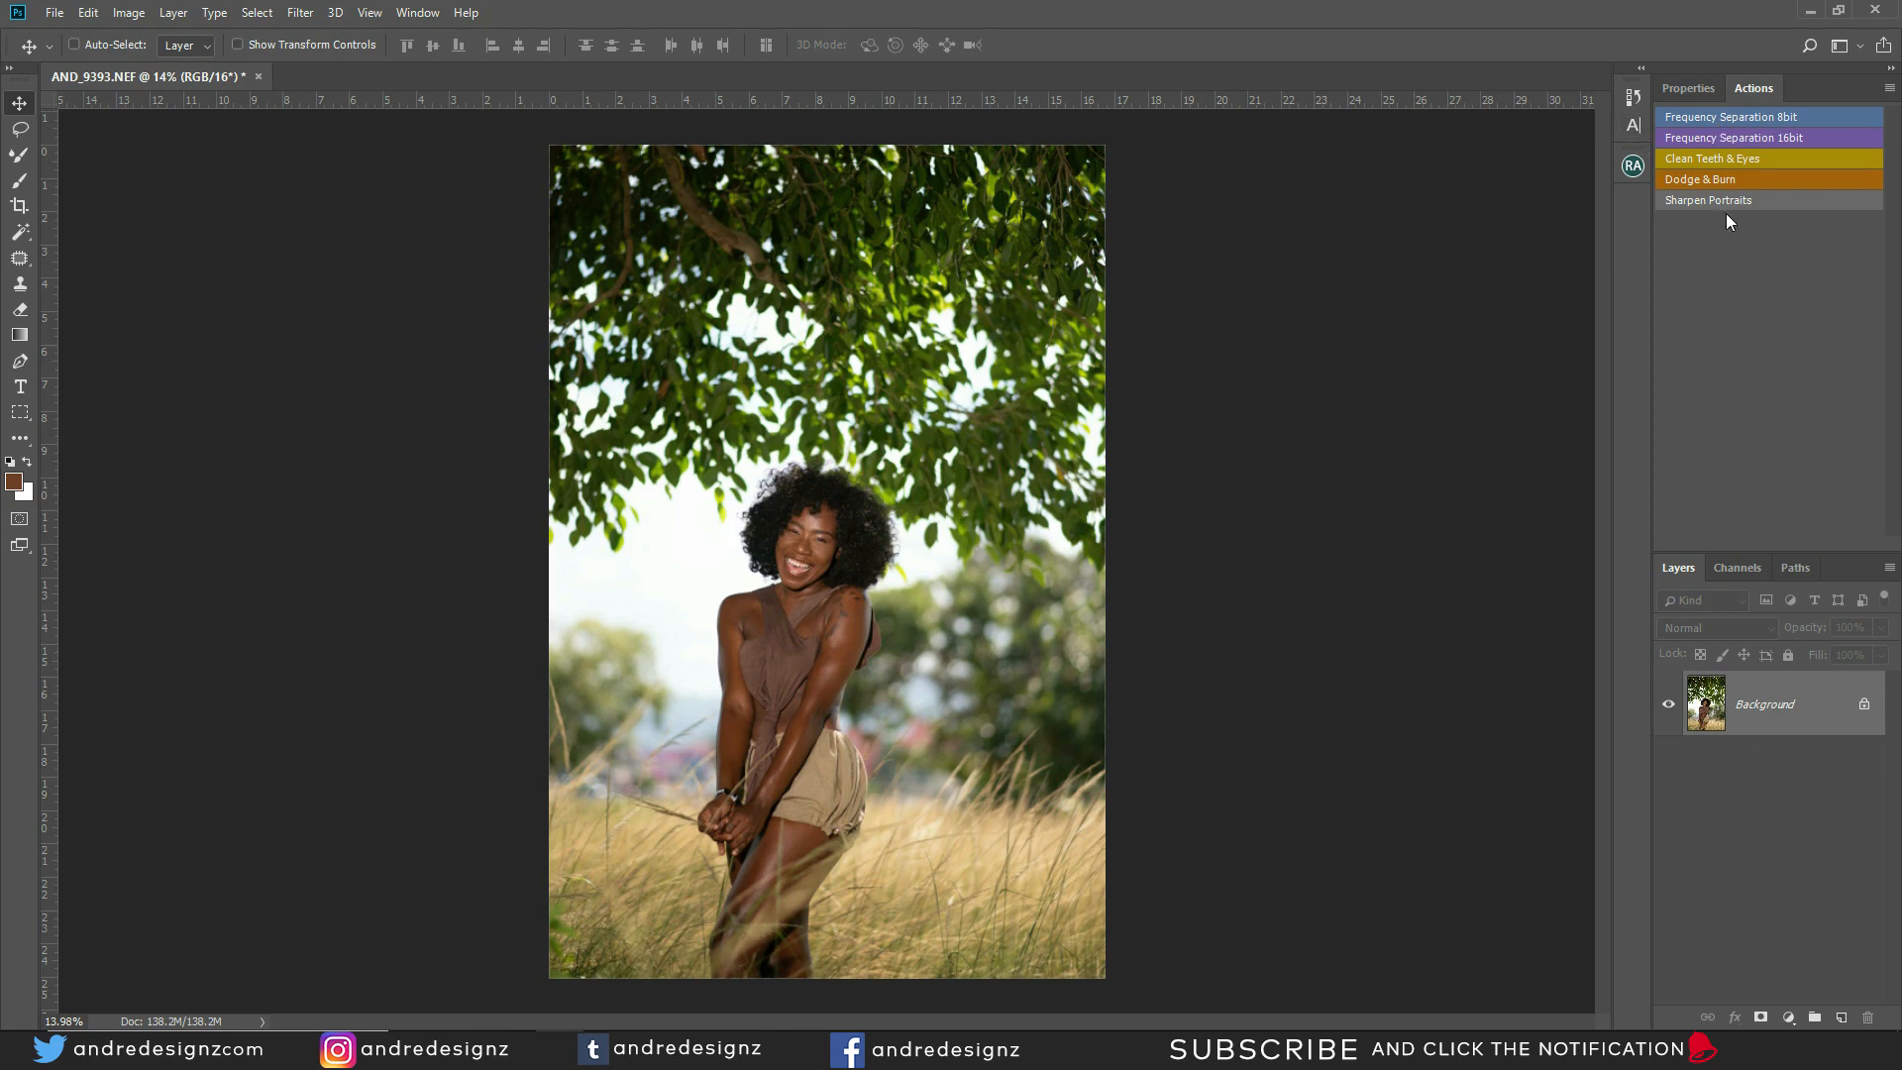
Review the photo's camera data in its file information, including the lens and exposure settings
scroll(1013, 463, up, 1)
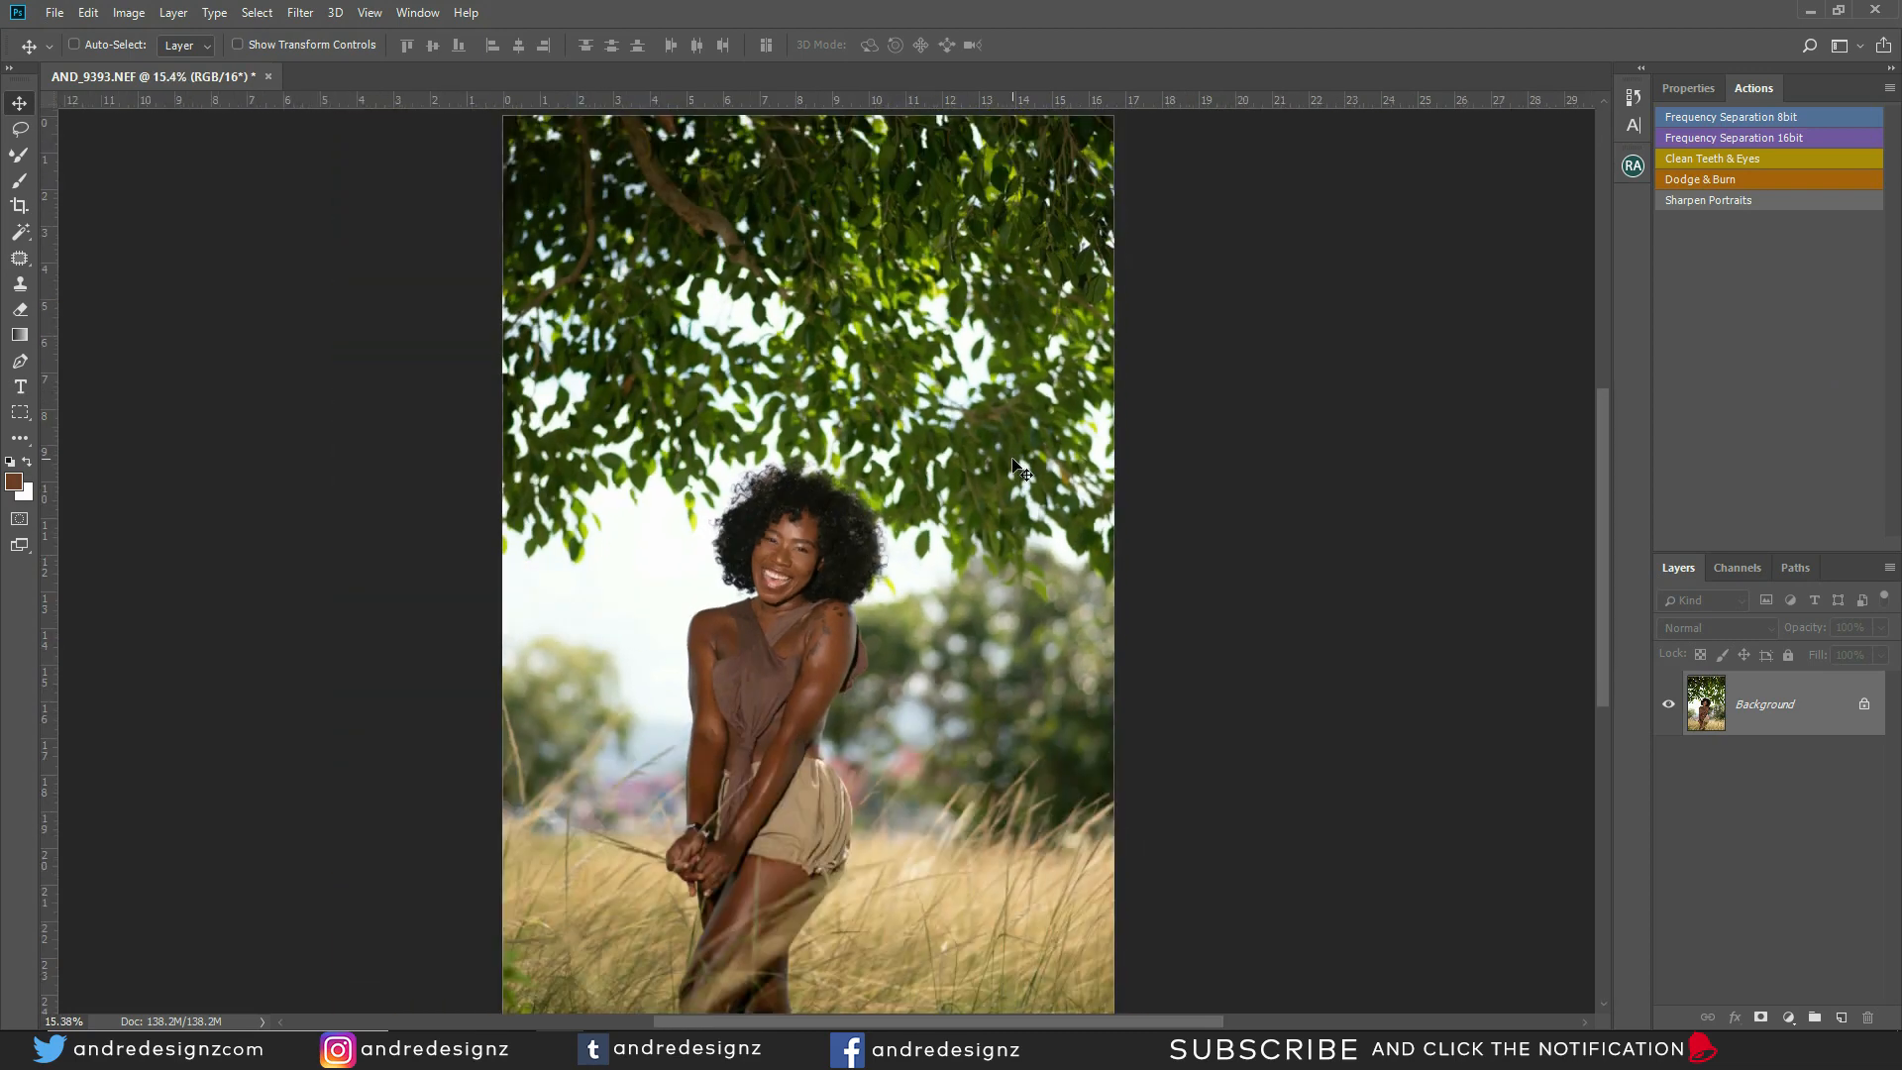
click(53, 15)
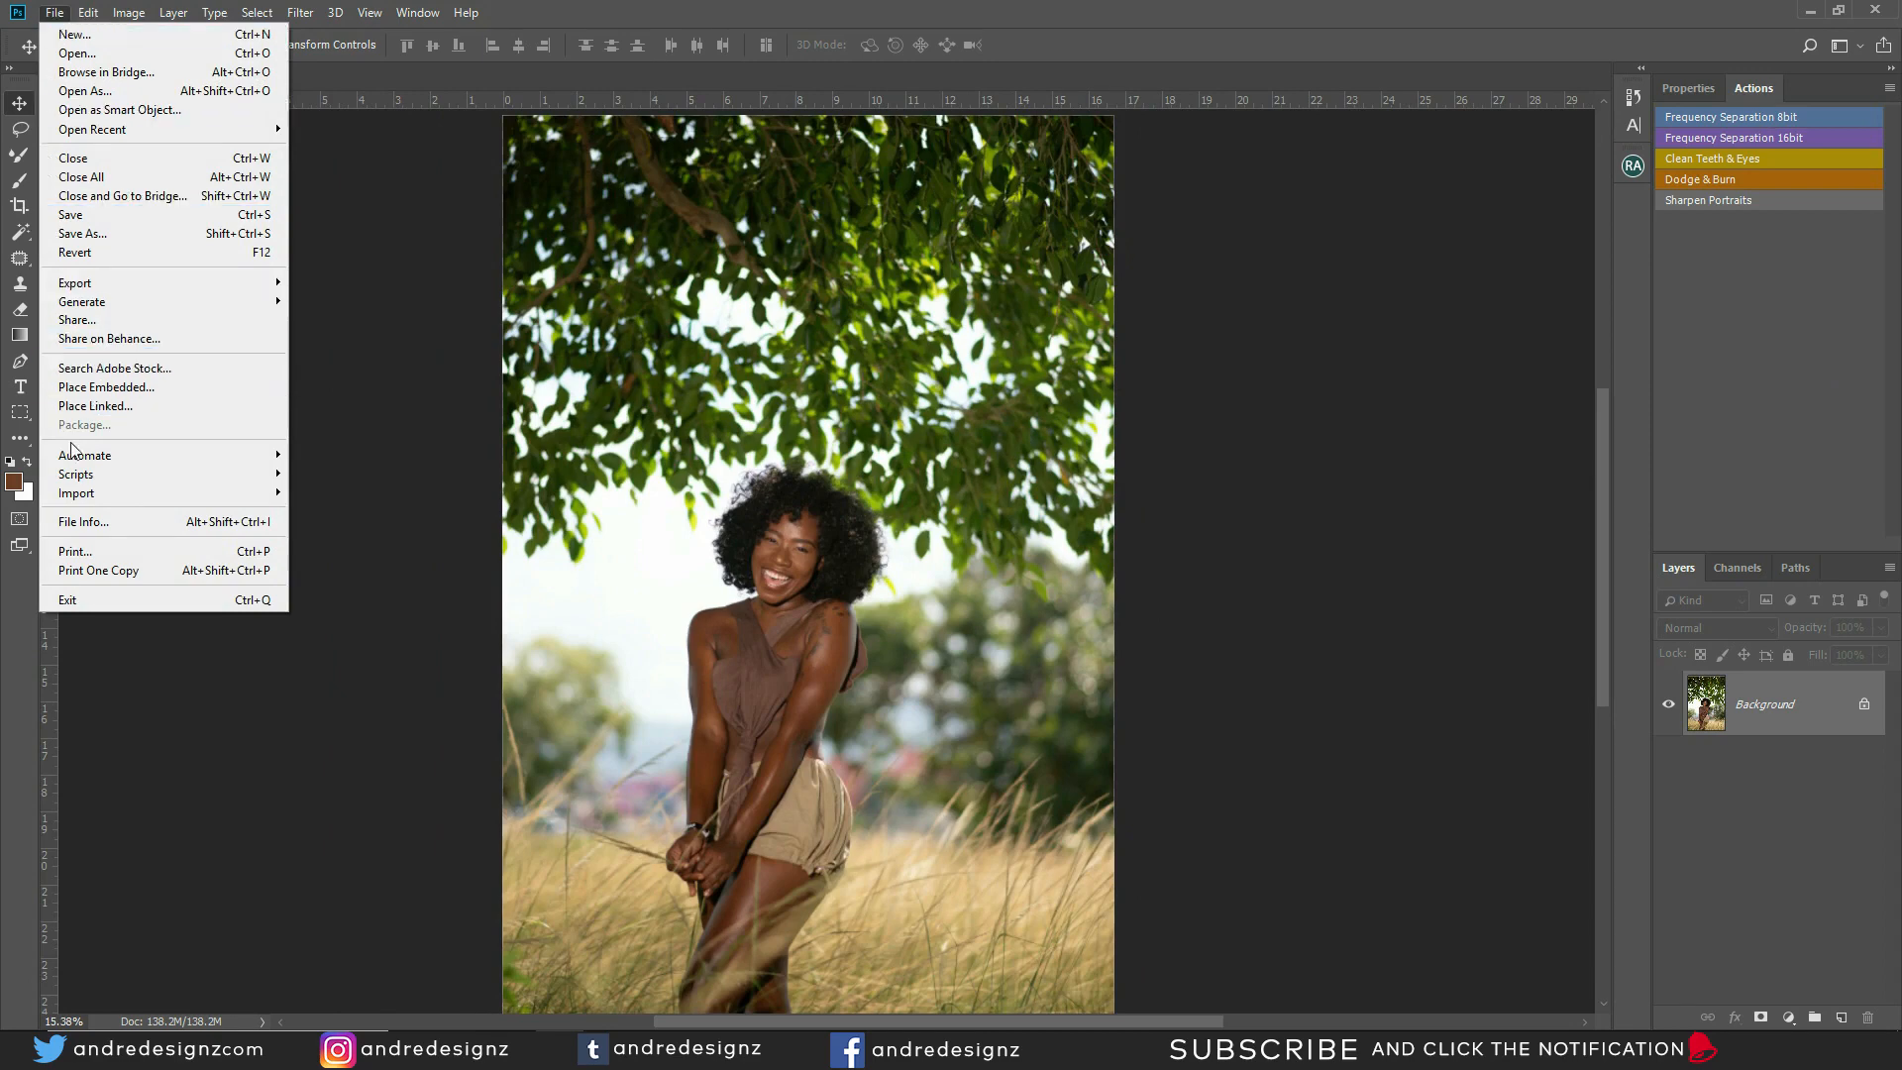
click(121, 523)
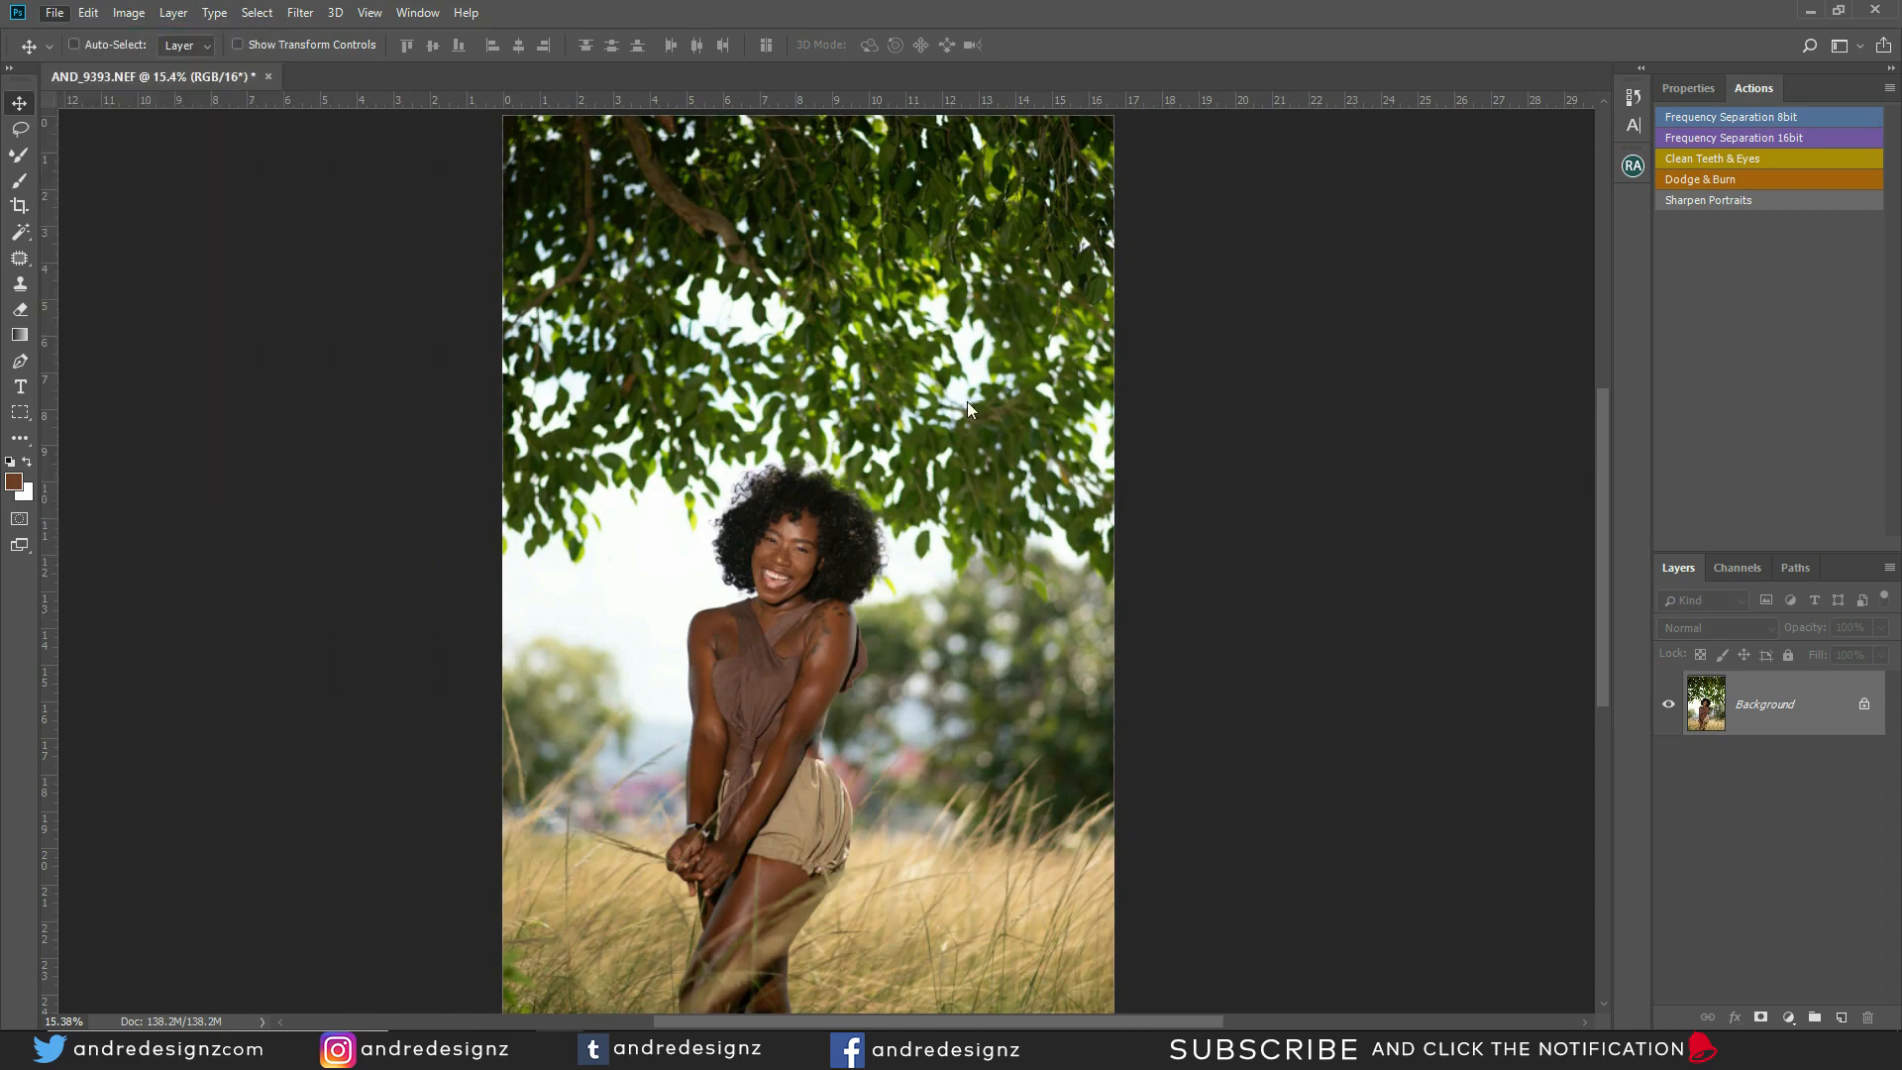
click(673, 260)
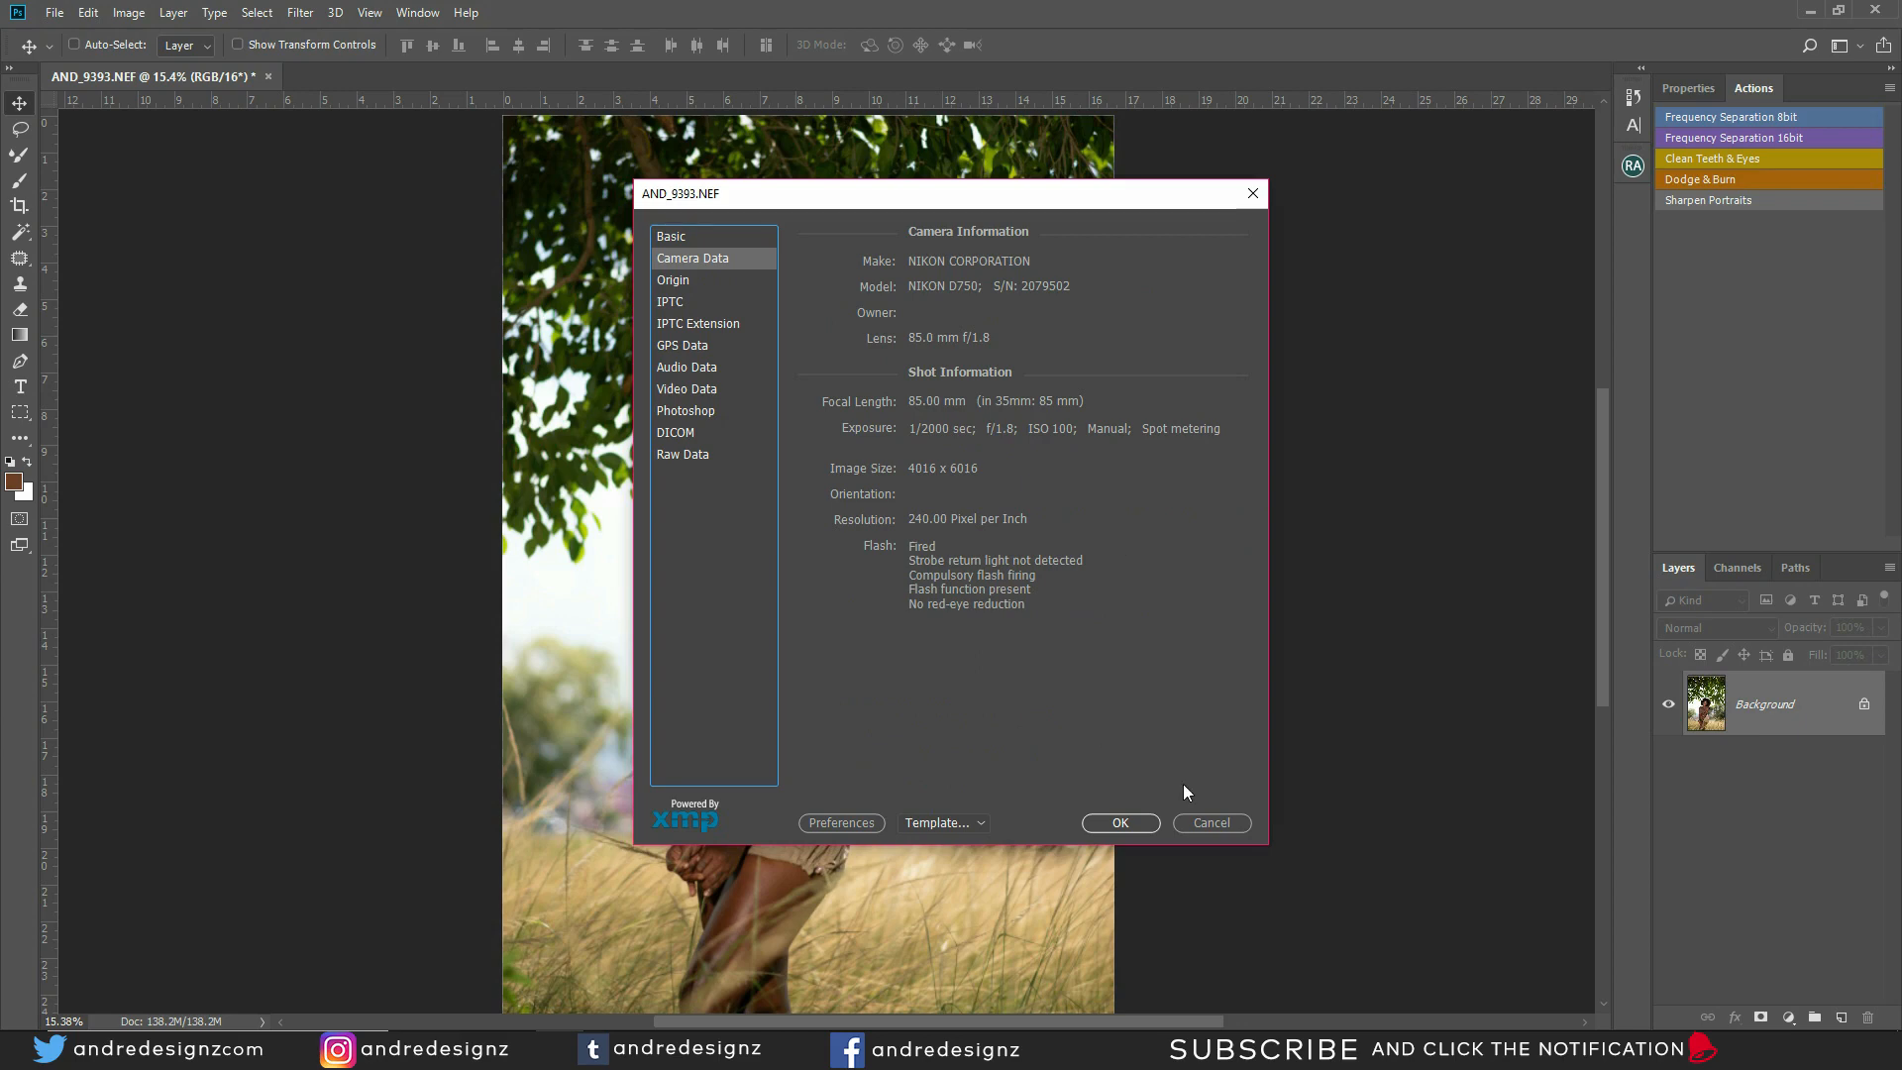
click(1145, 824)
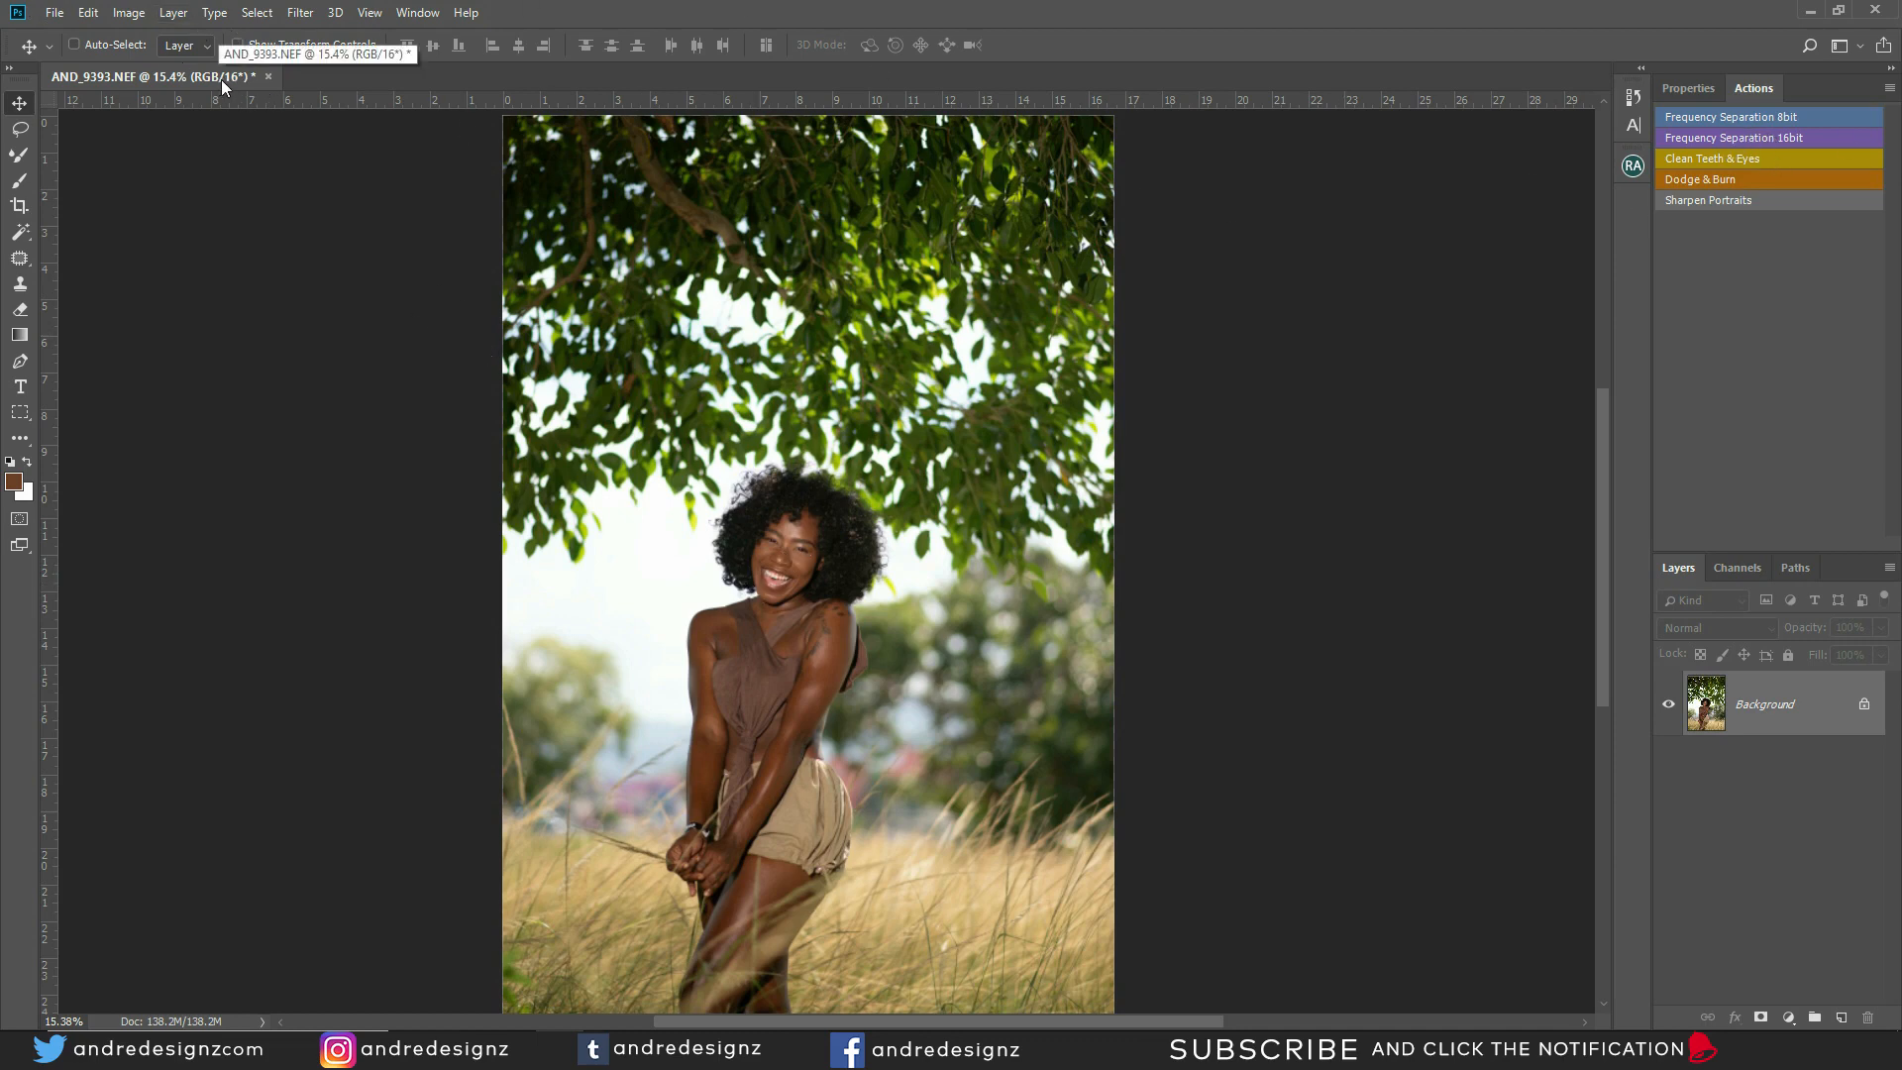
Check the image's bit depth and run the Frequency Separation 16bit action with a Gaussian Blur radius of 6.0 pixels
click(129, 13)
mouse_move(178, 39)
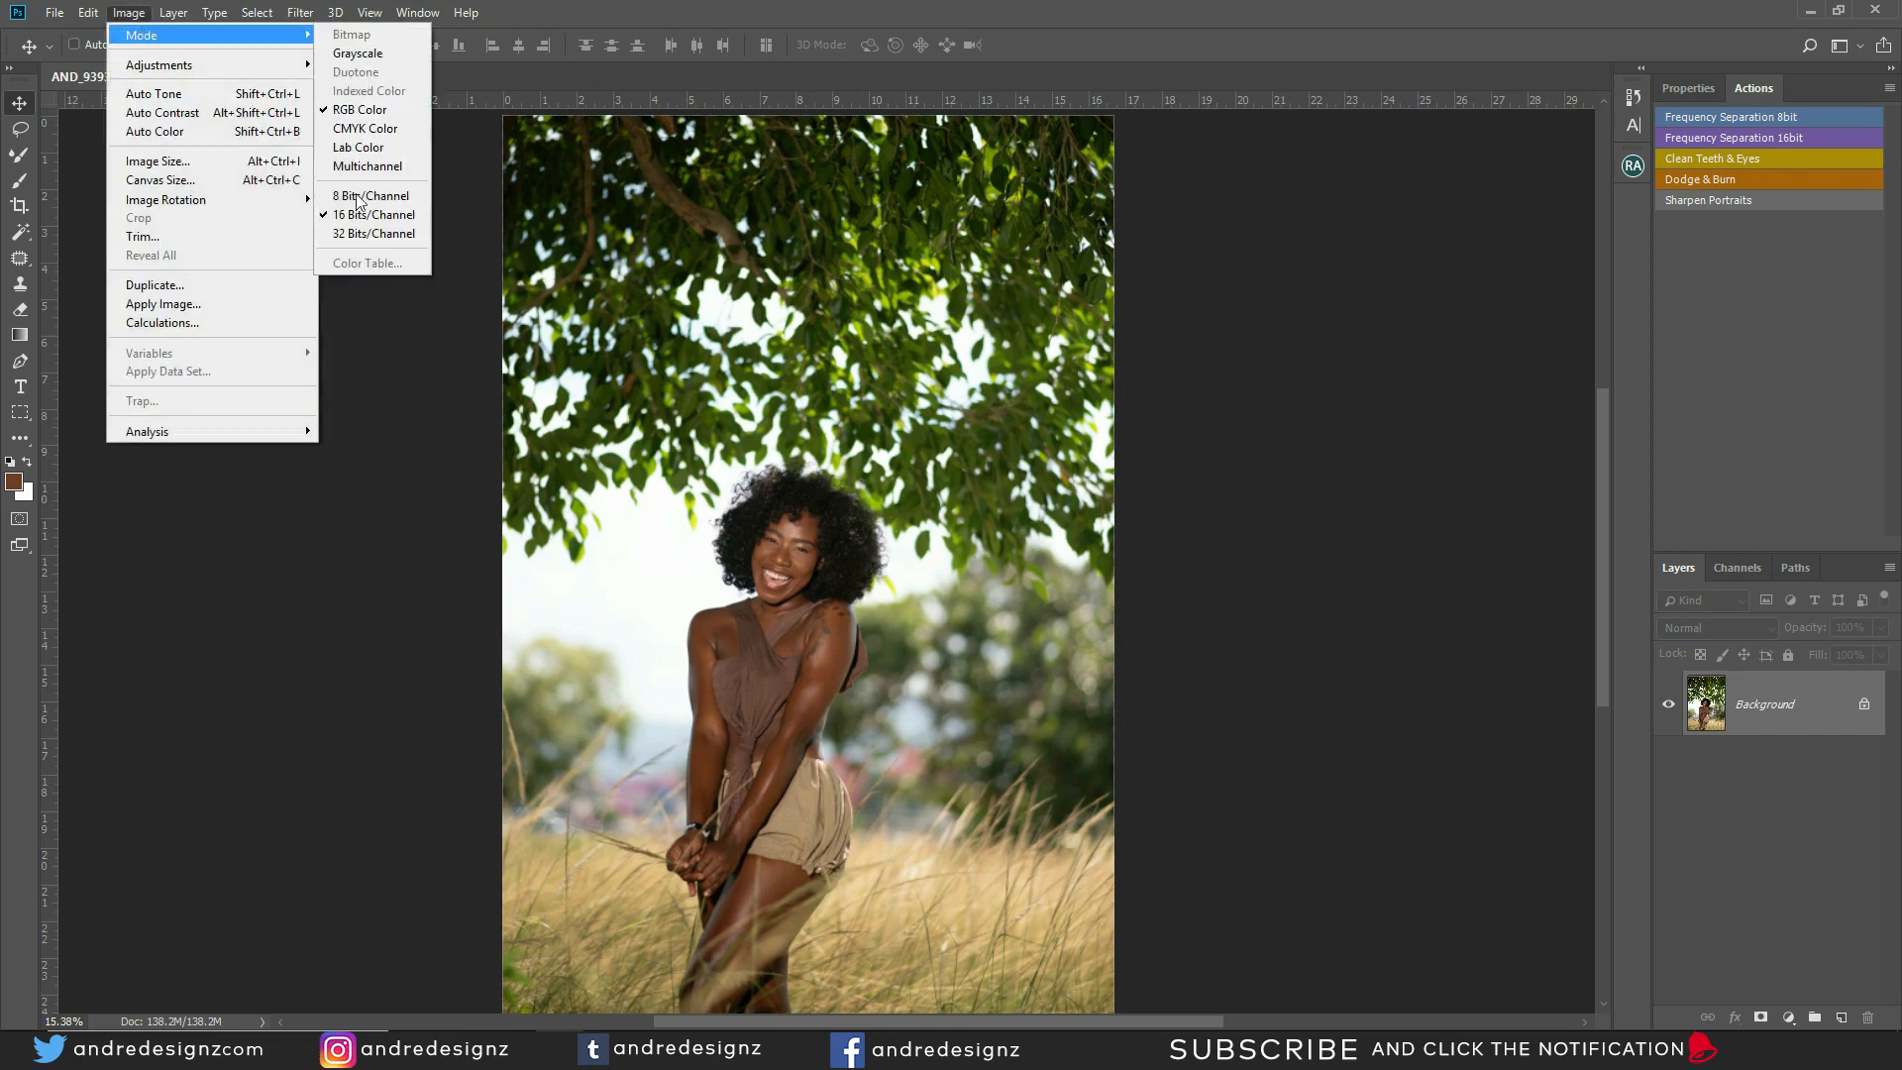
click(1681, 416)
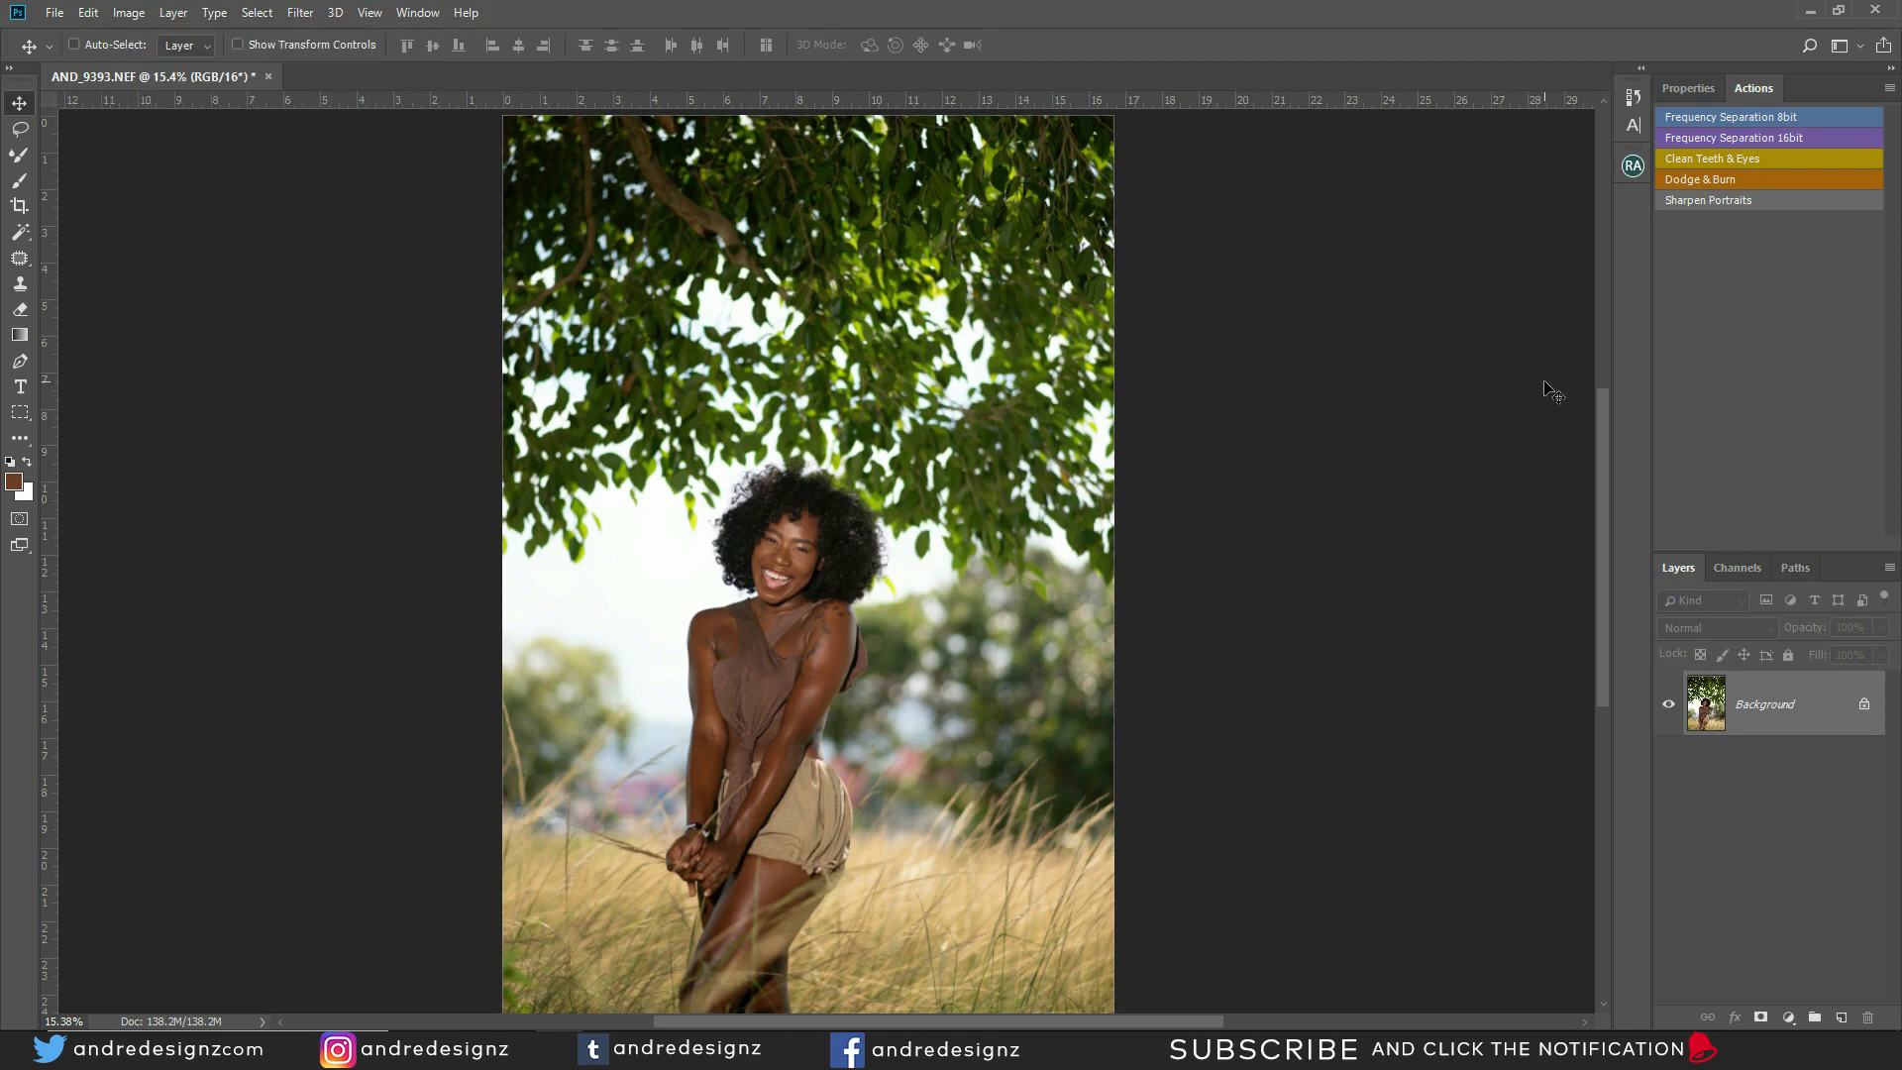
click(1749, 137)
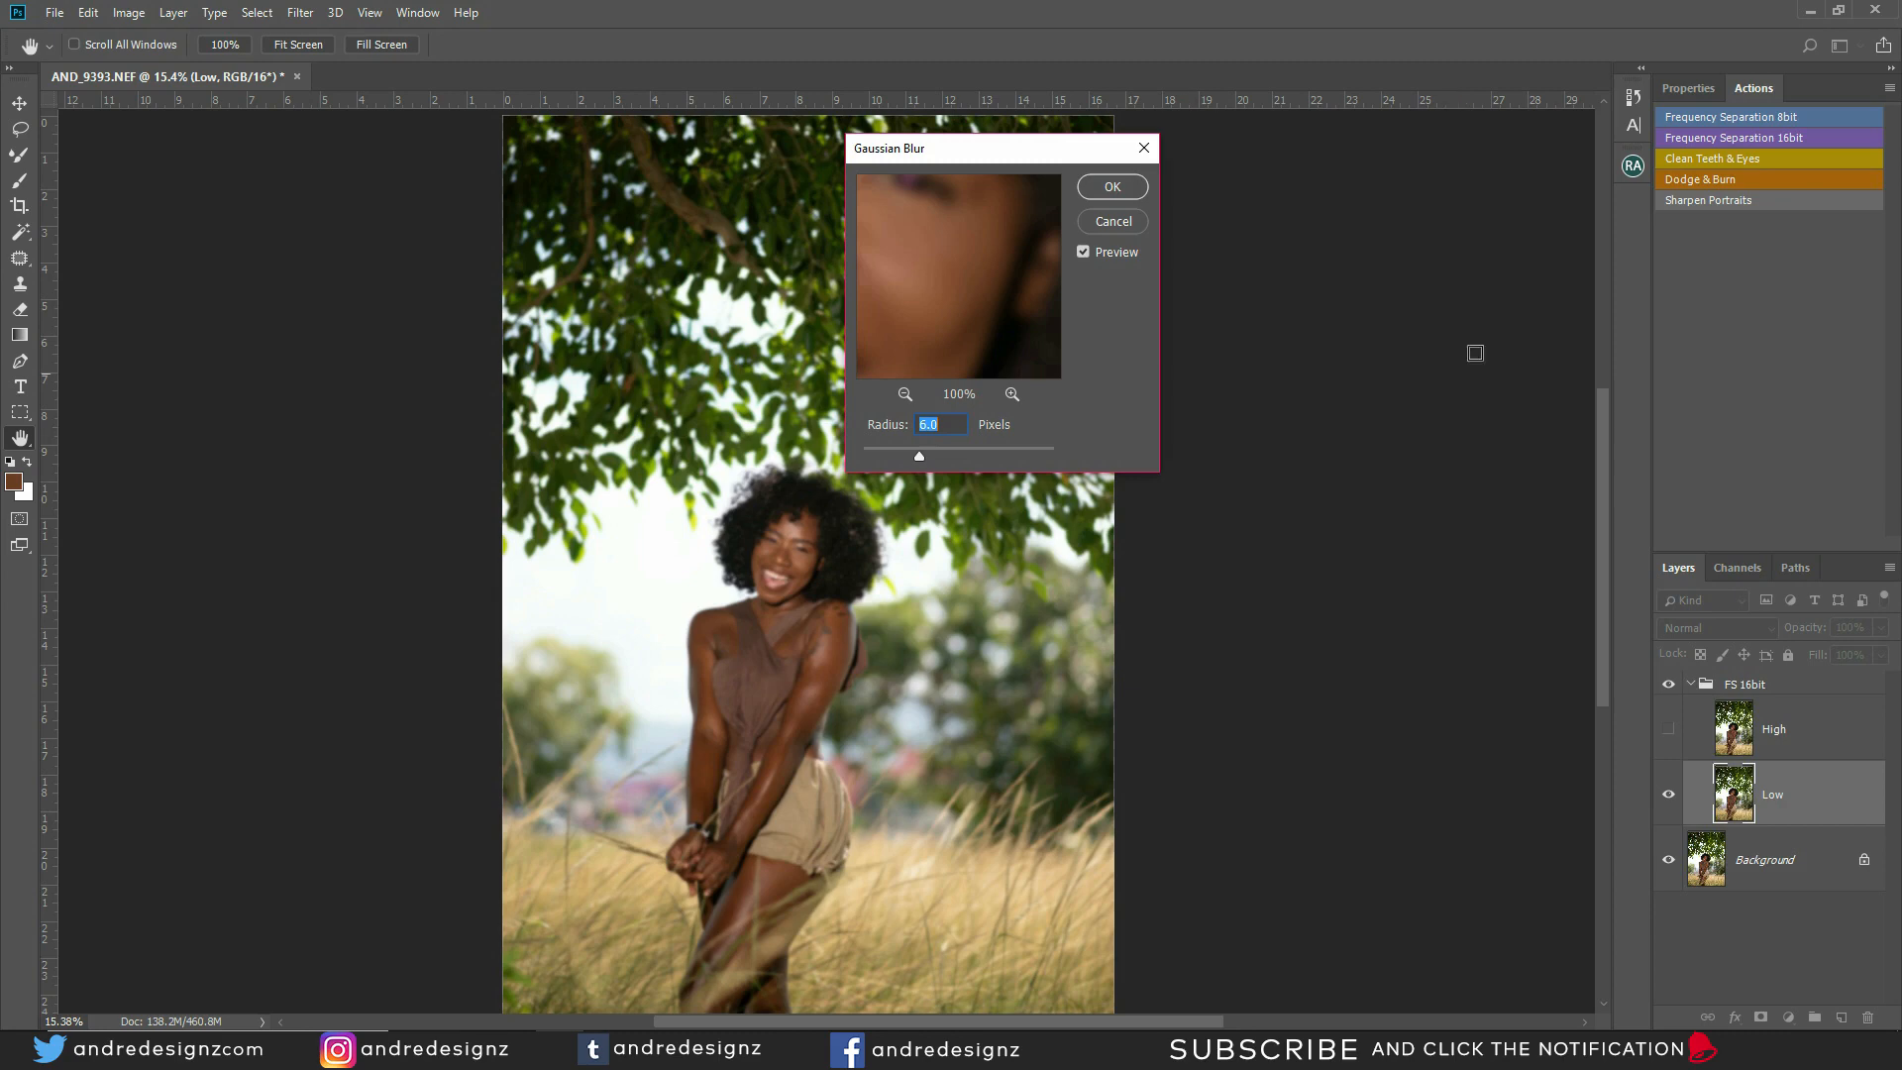
click(1114, 187)
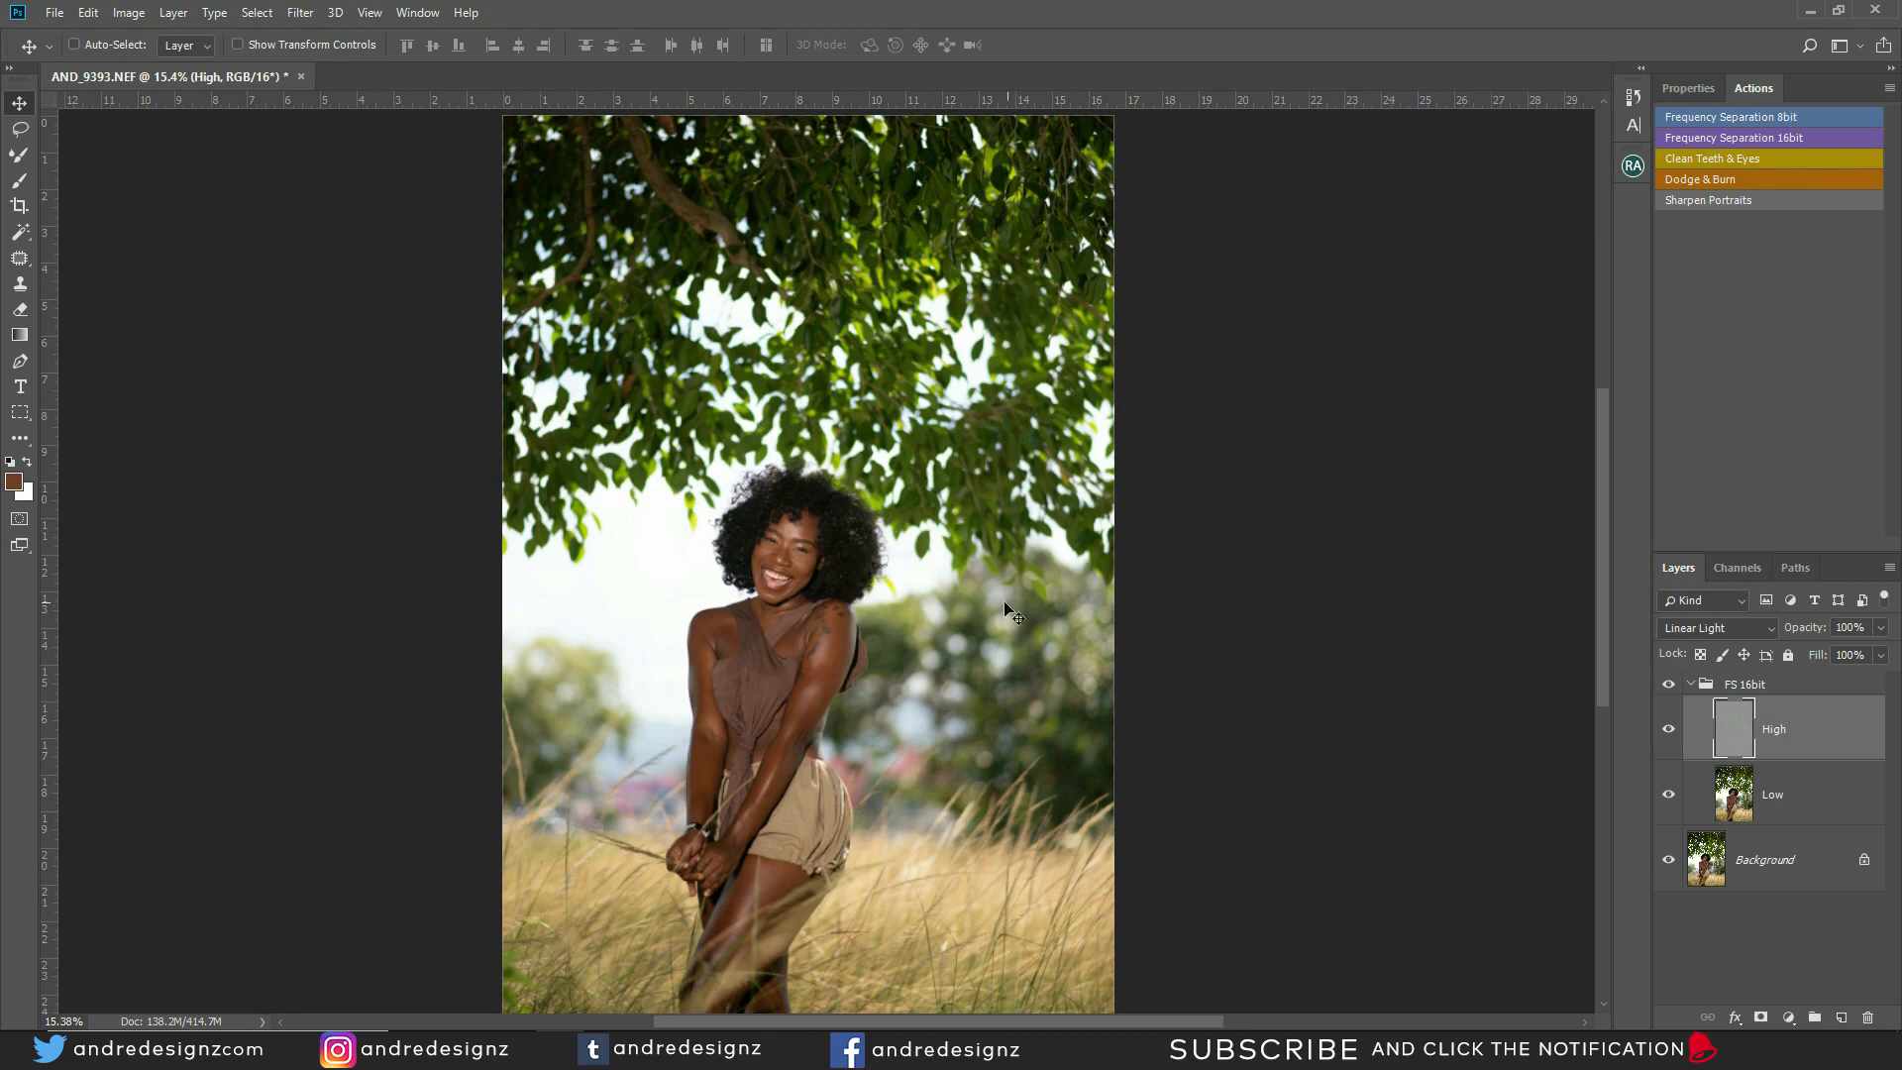
Examine the woman's face, arms and overall figure at different magnifications to judge the skin before retouching
scroll(1005, 609, up, 8)
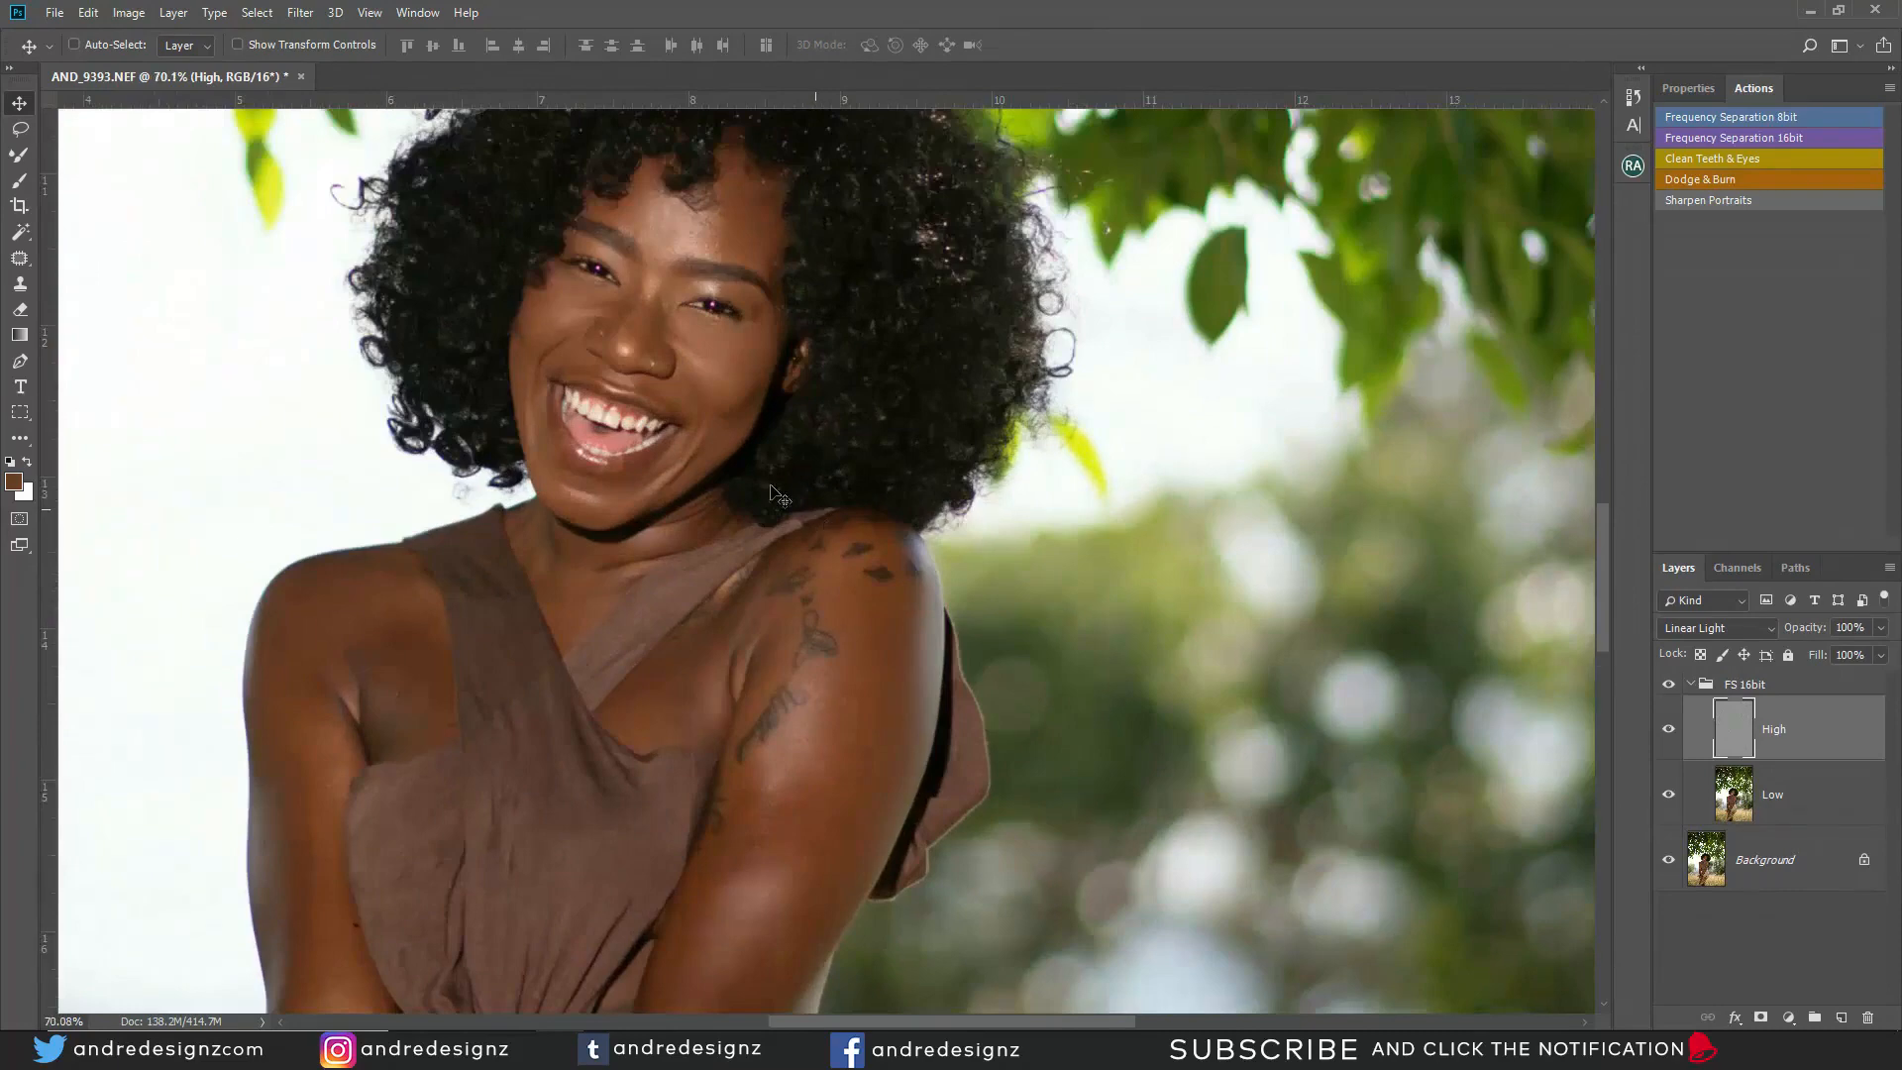
scroll(778, 495, up, 2)
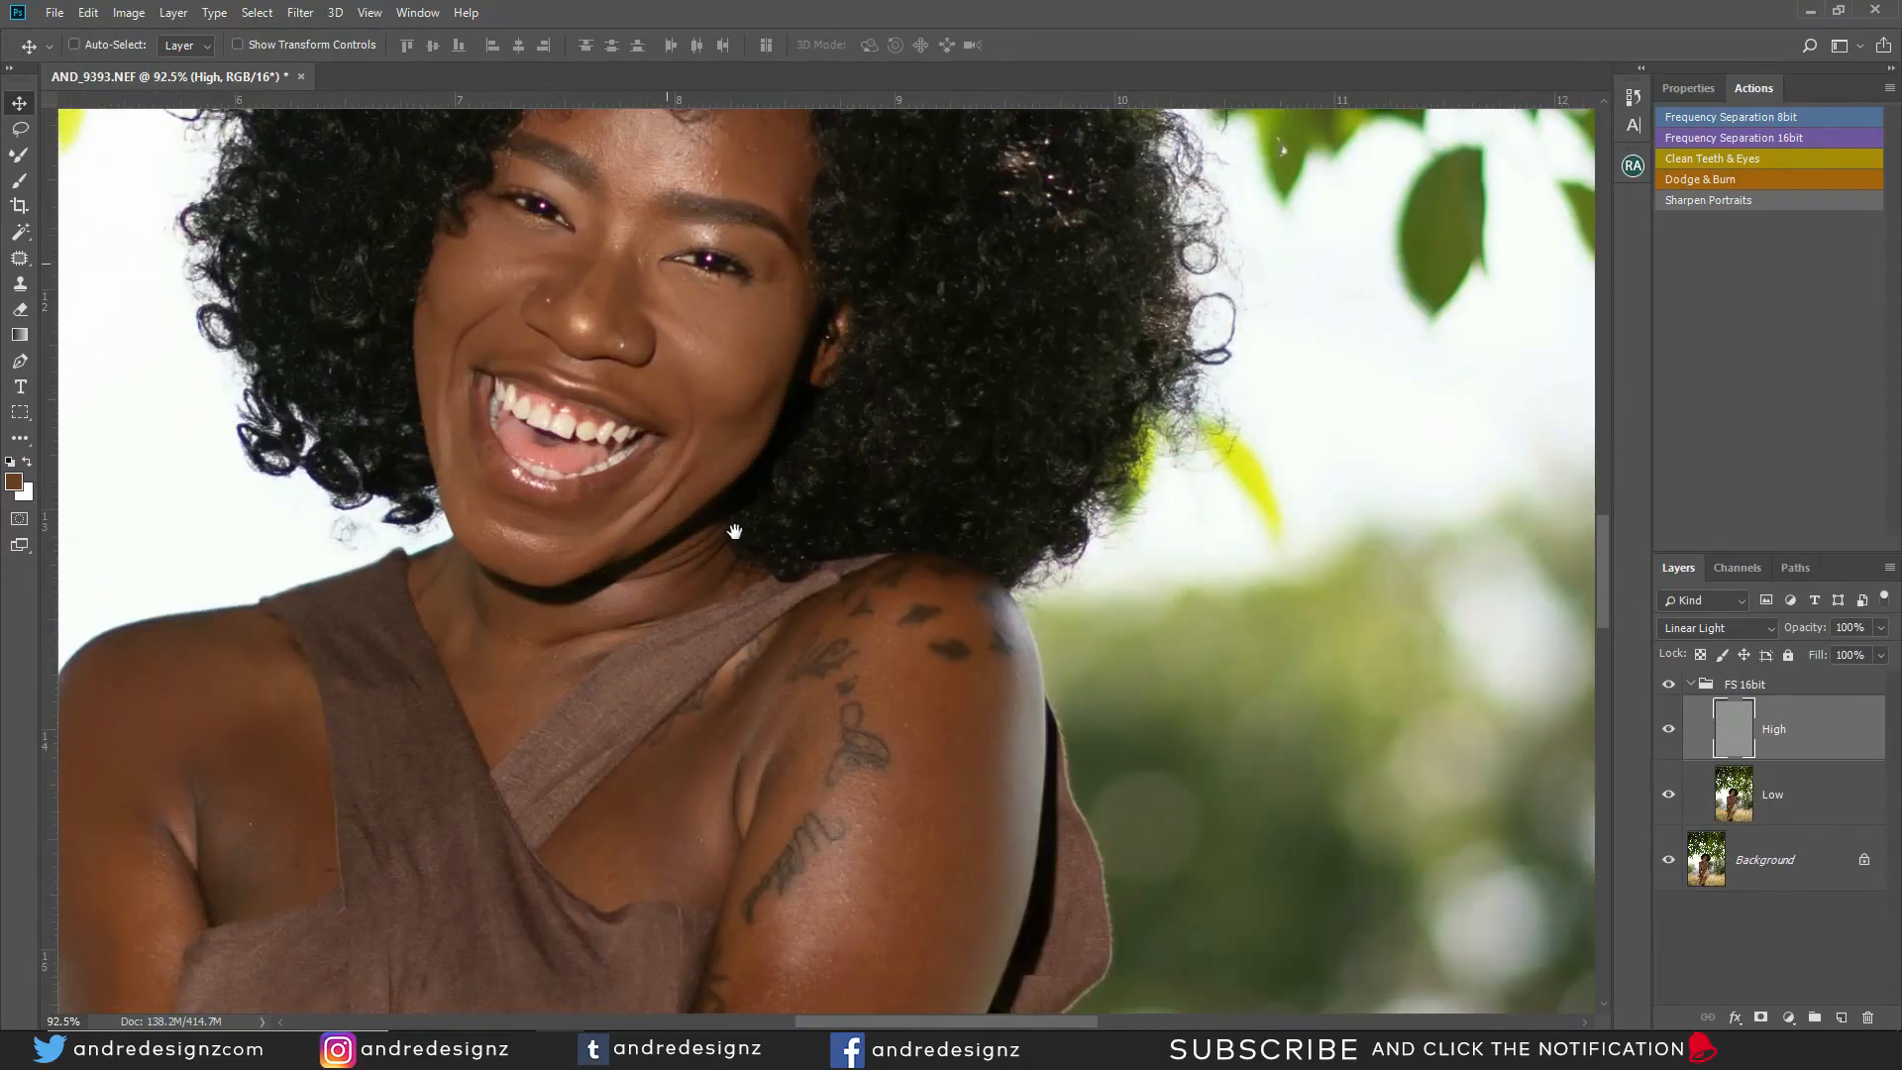
scroll(565, 286, down, 1)
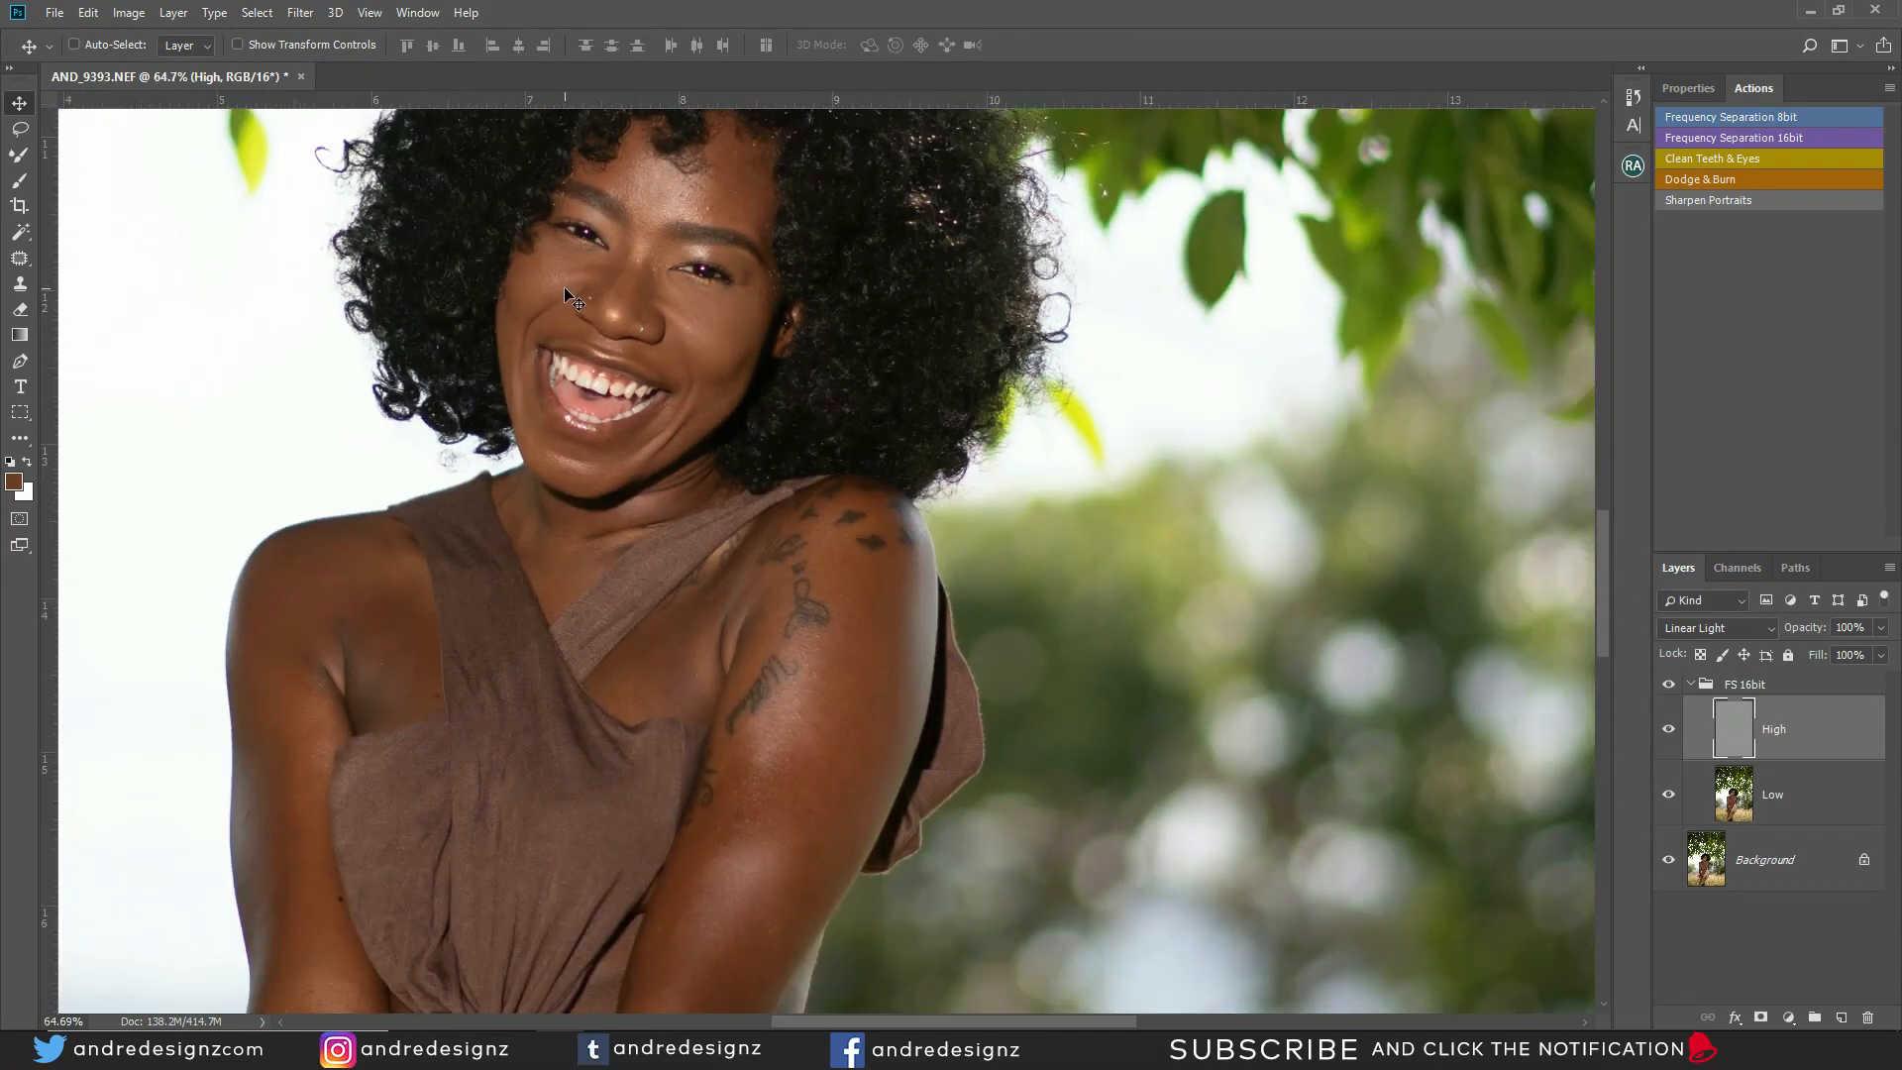
scroll(570, 277, up, 3)
scroll(576, 265, down, 5)
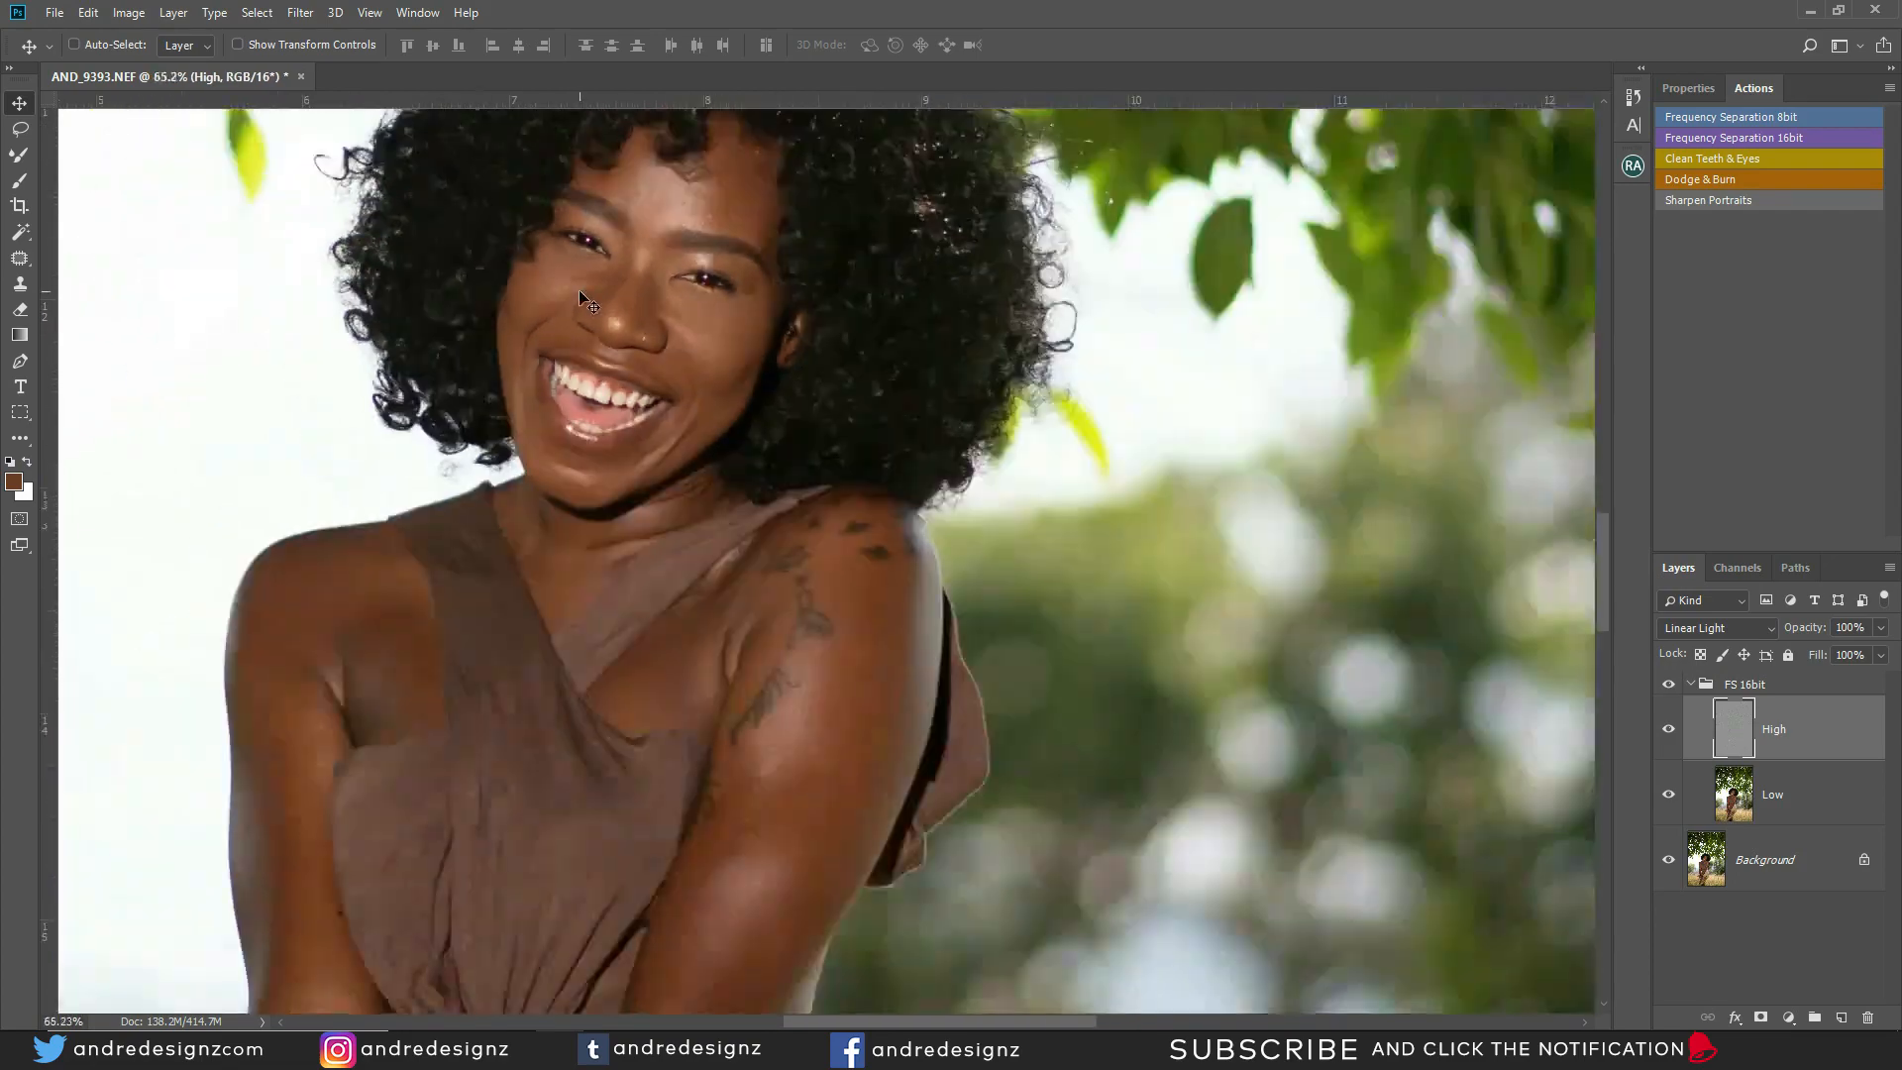
scroll(634, 500, up, 1)
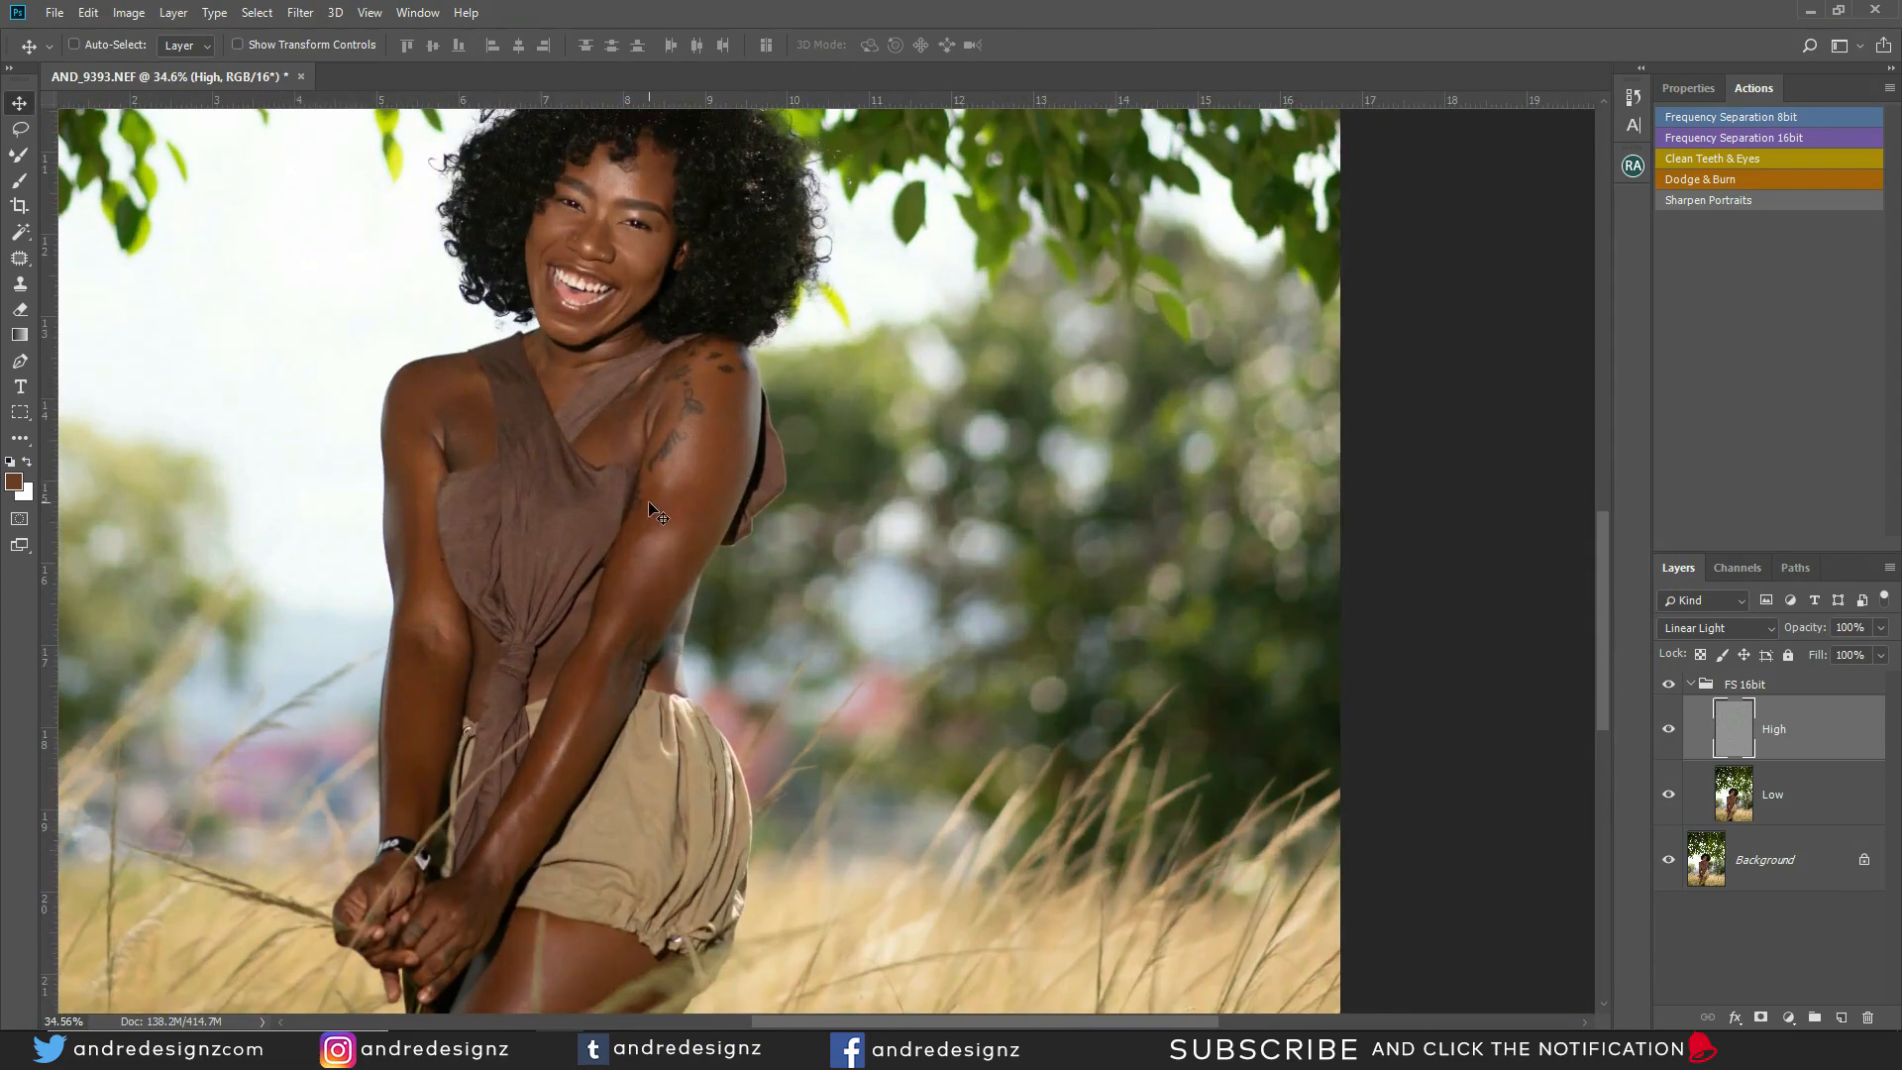
scroll(649, 508, up, 1)
scroll(654, 505, down, 3)
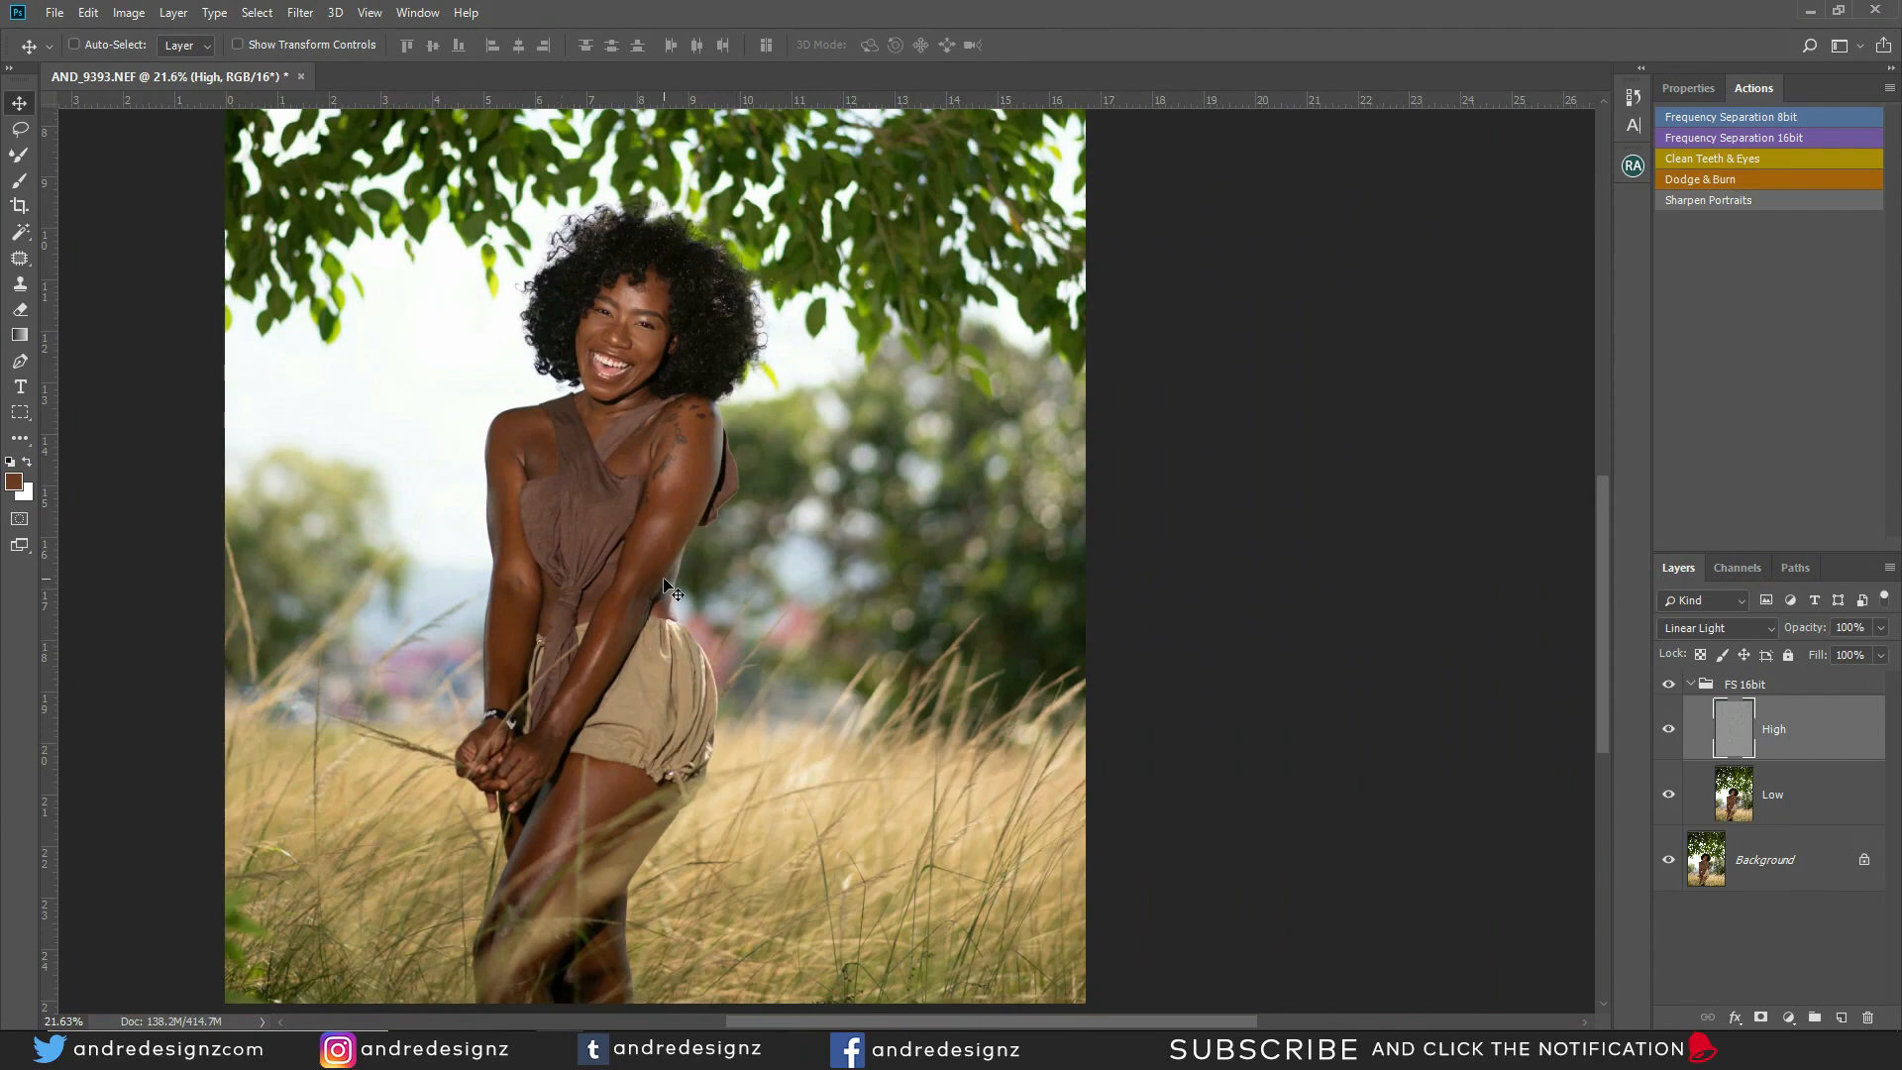
scroll(670, 579, up, 3)
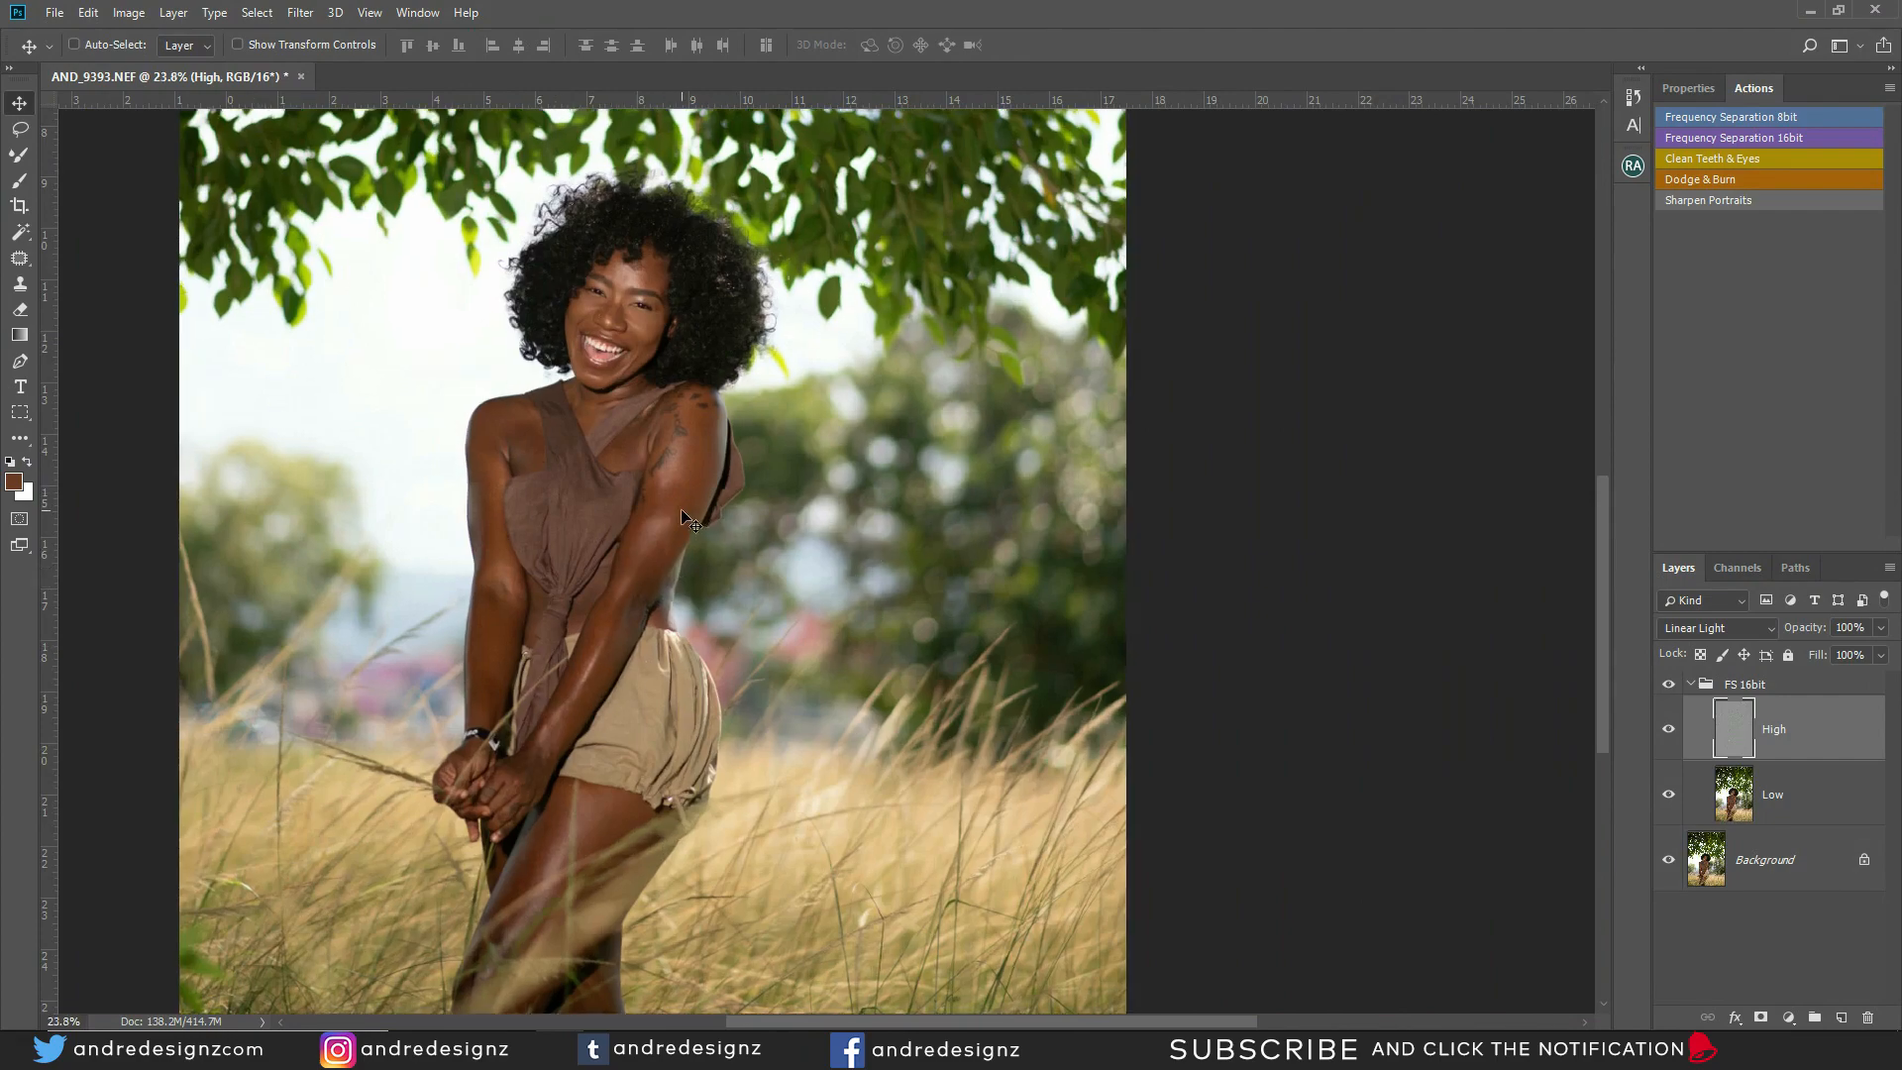
scroll(691, 522, down, 1)
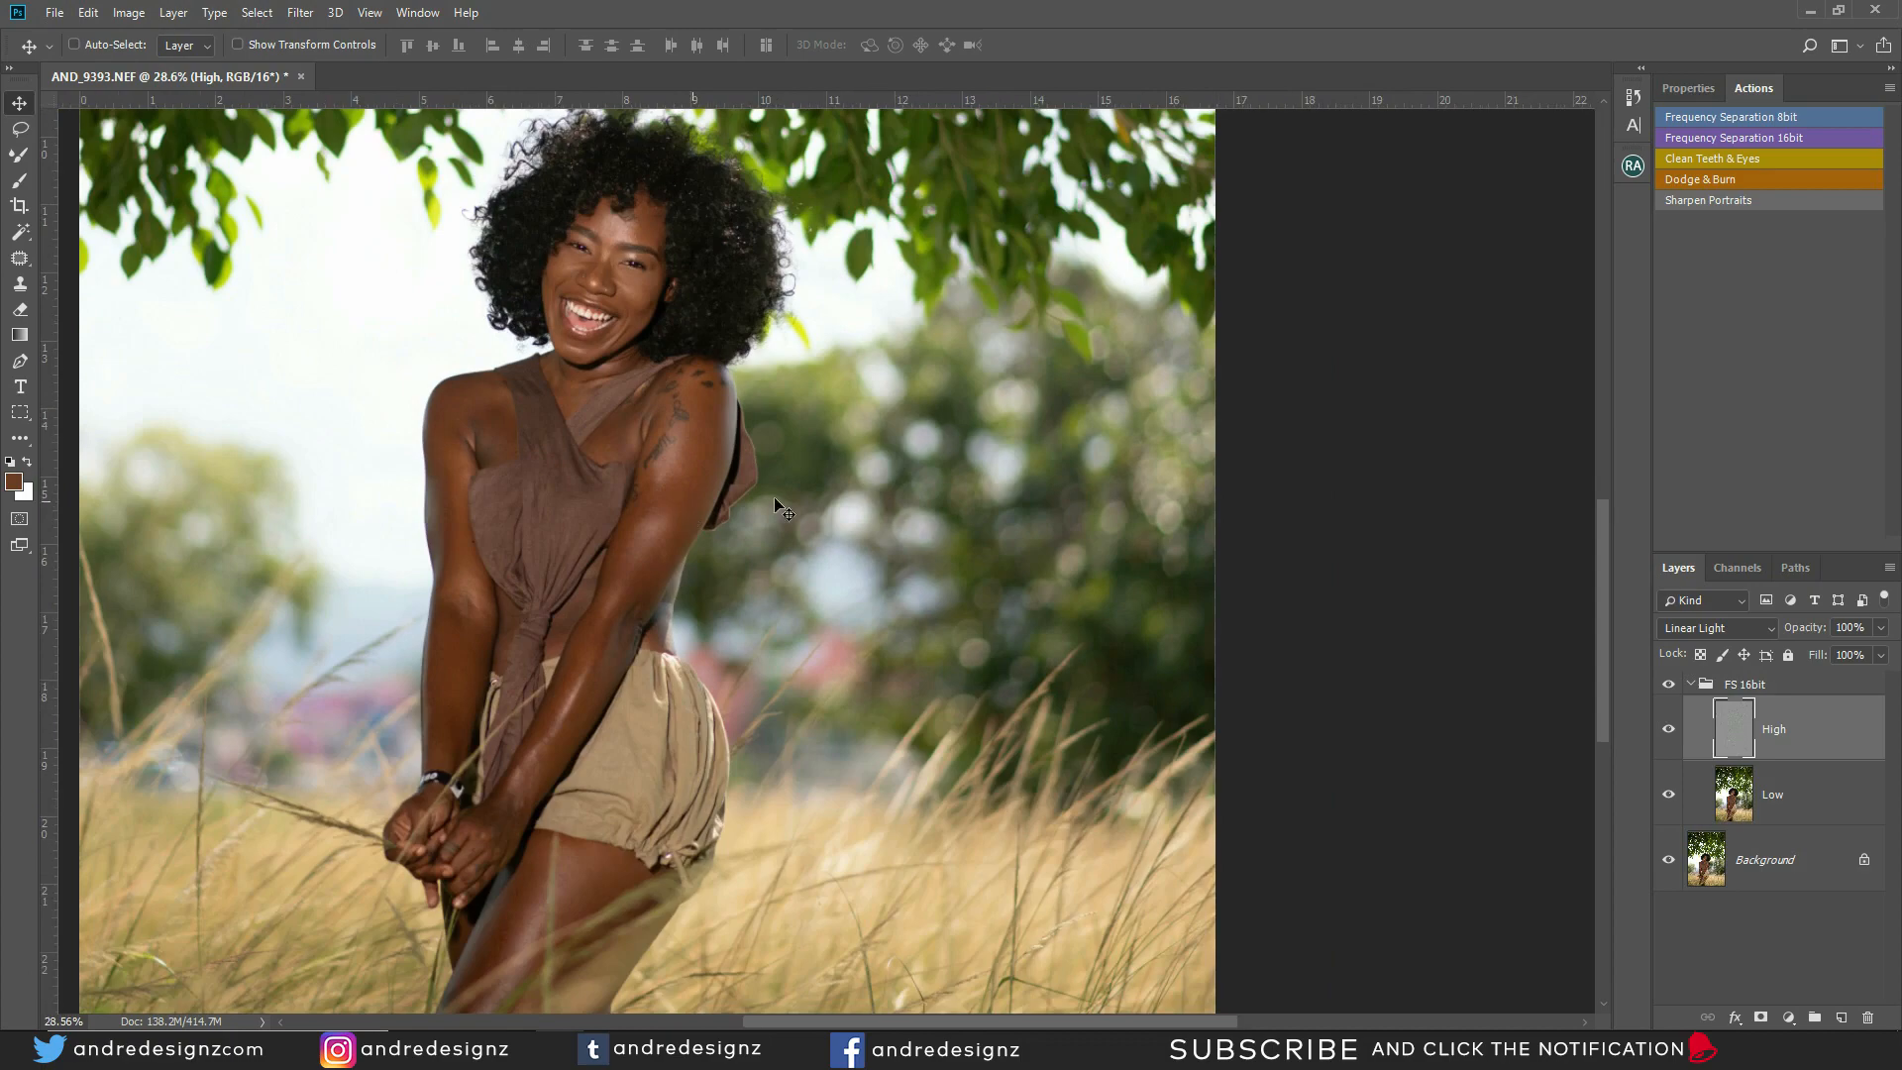
Select the Low layer in the FS 16bit group
scroll(670, 616, down, 2)
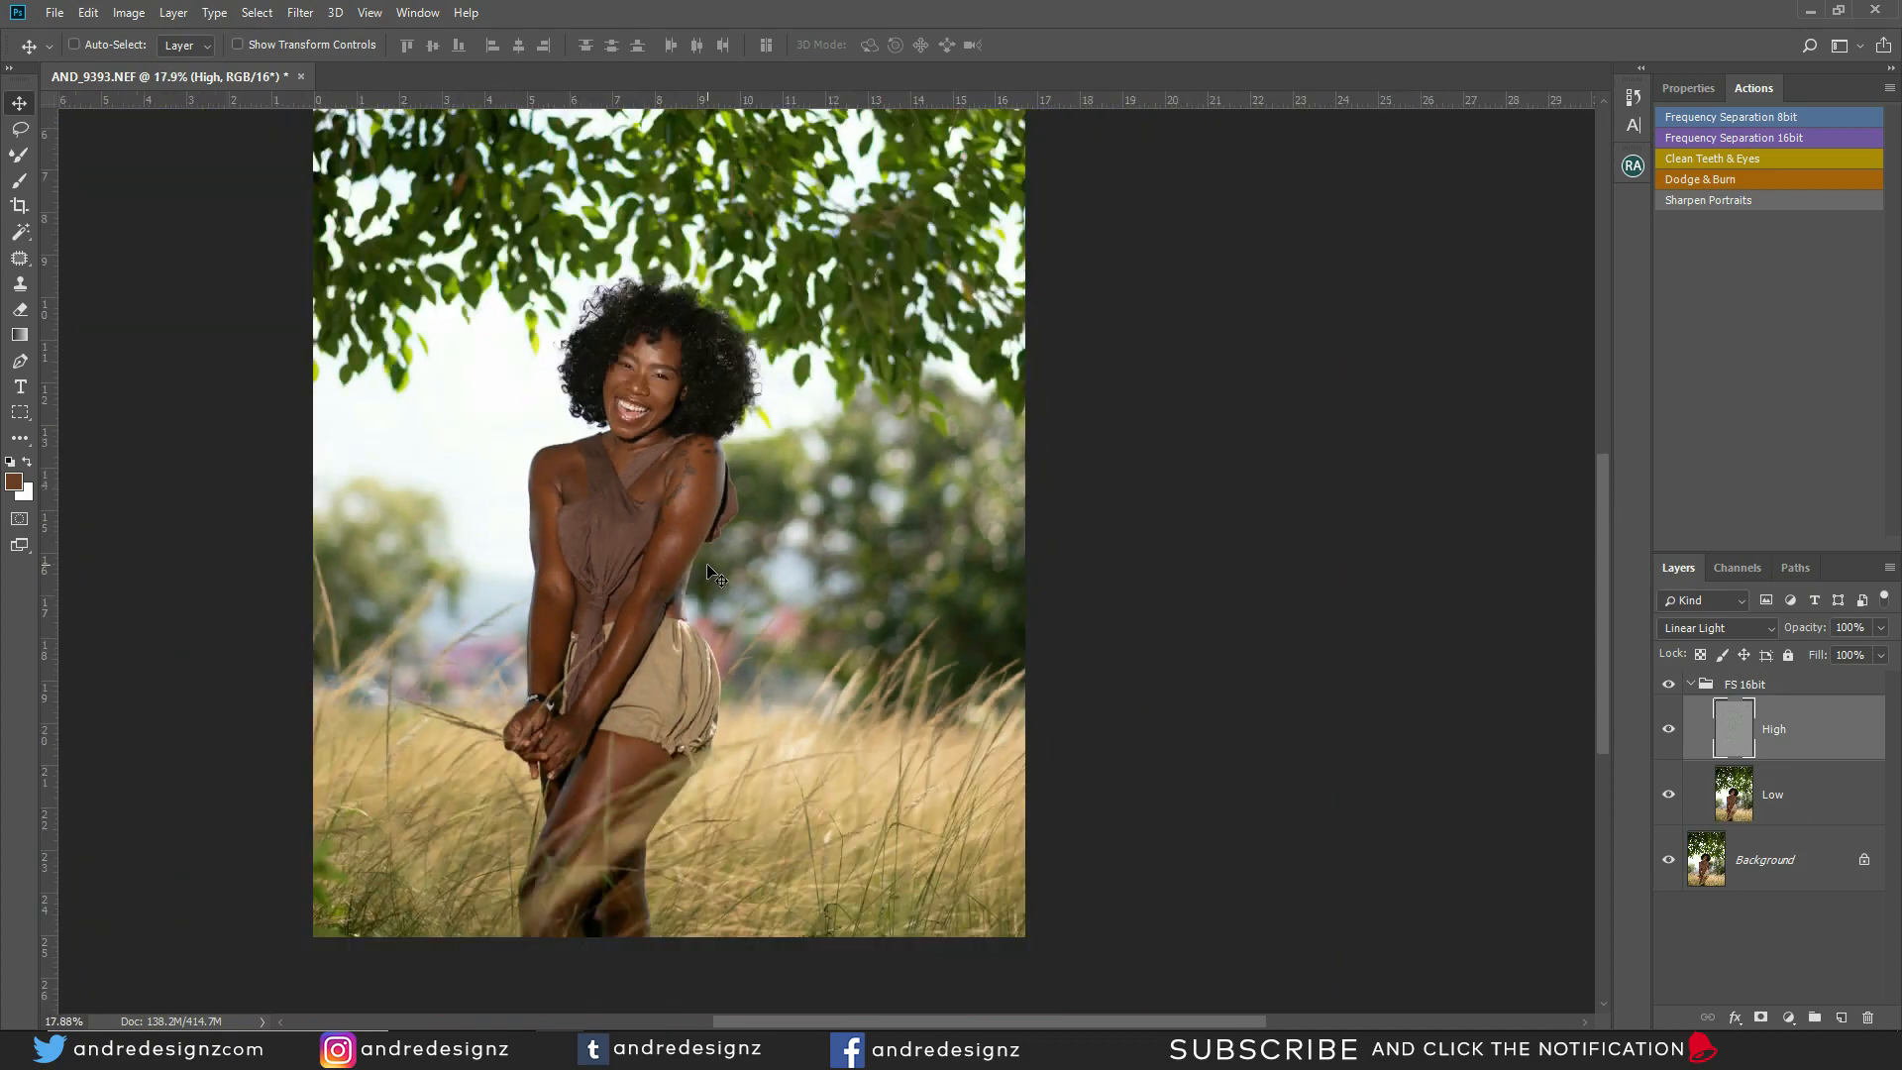
scroll(733, 624, up, 1)
scroll(769, 644, down, 1)
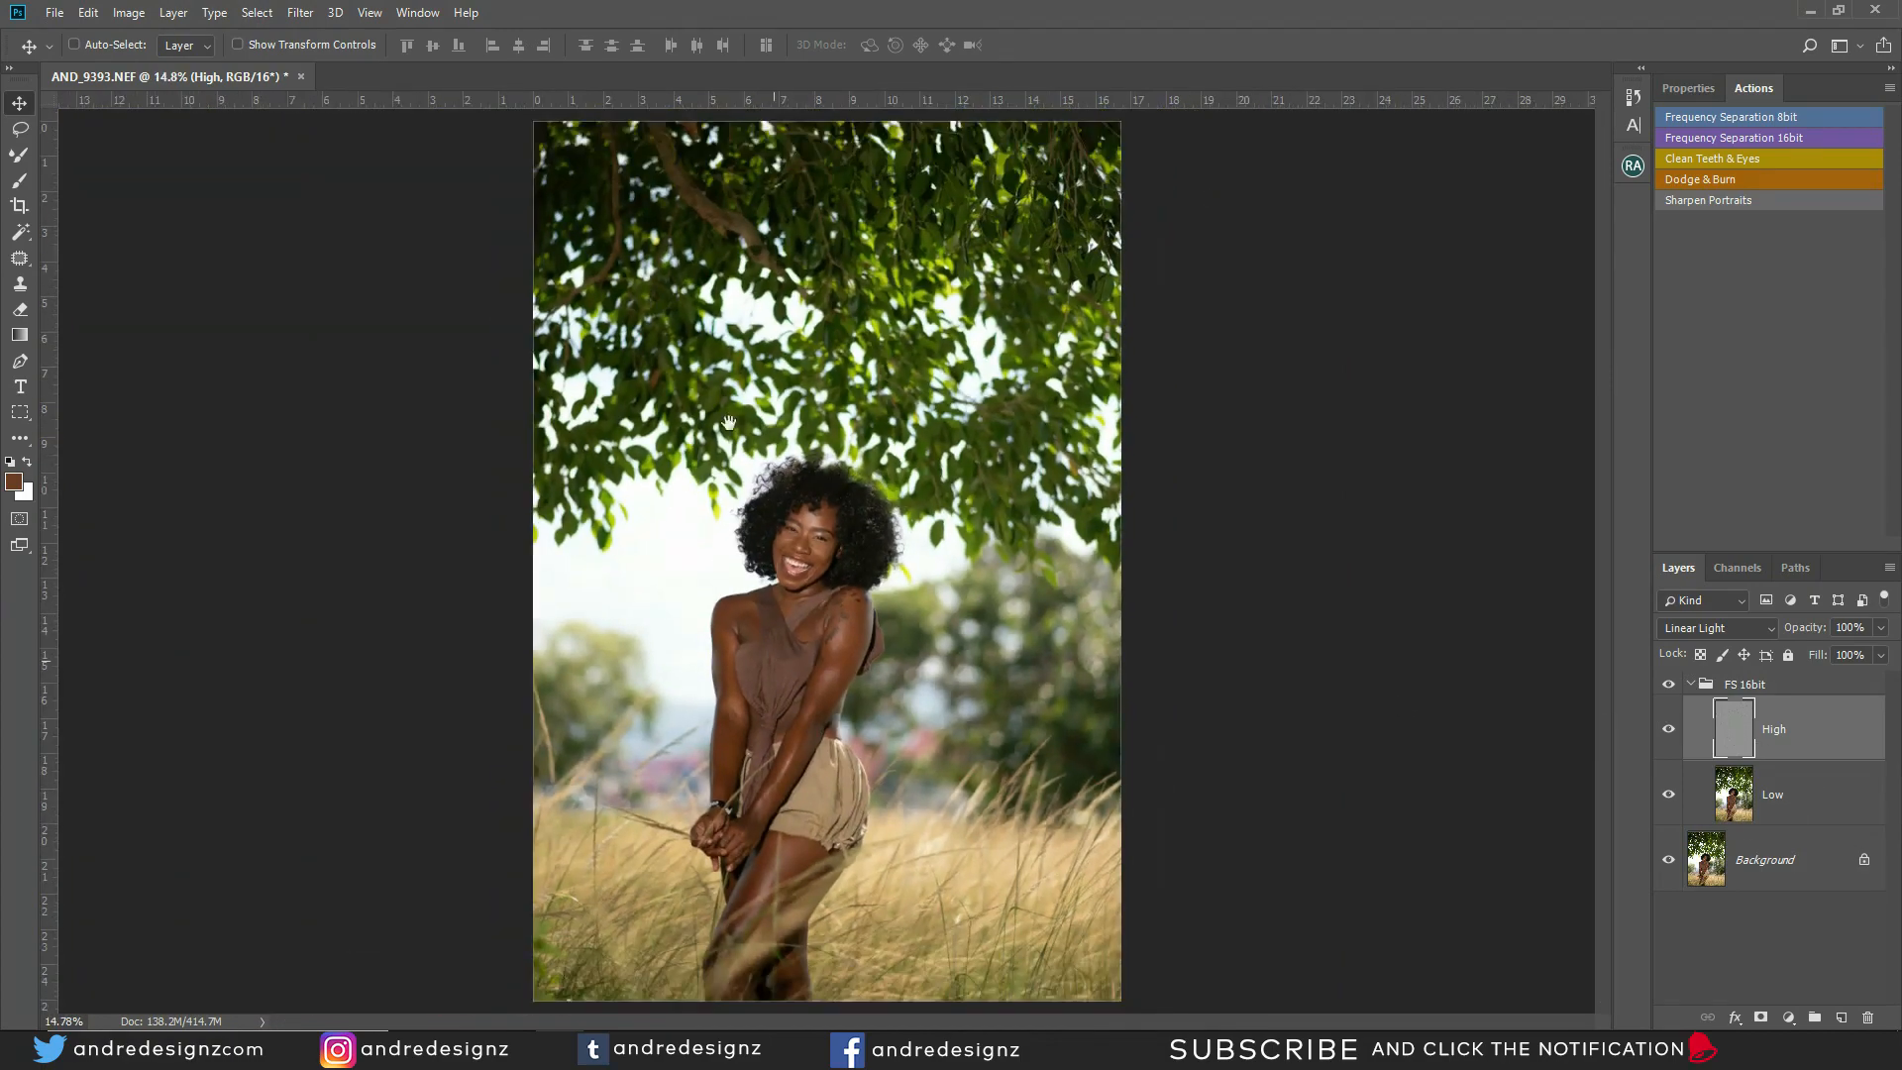
scroll(789, 595, up, 5)
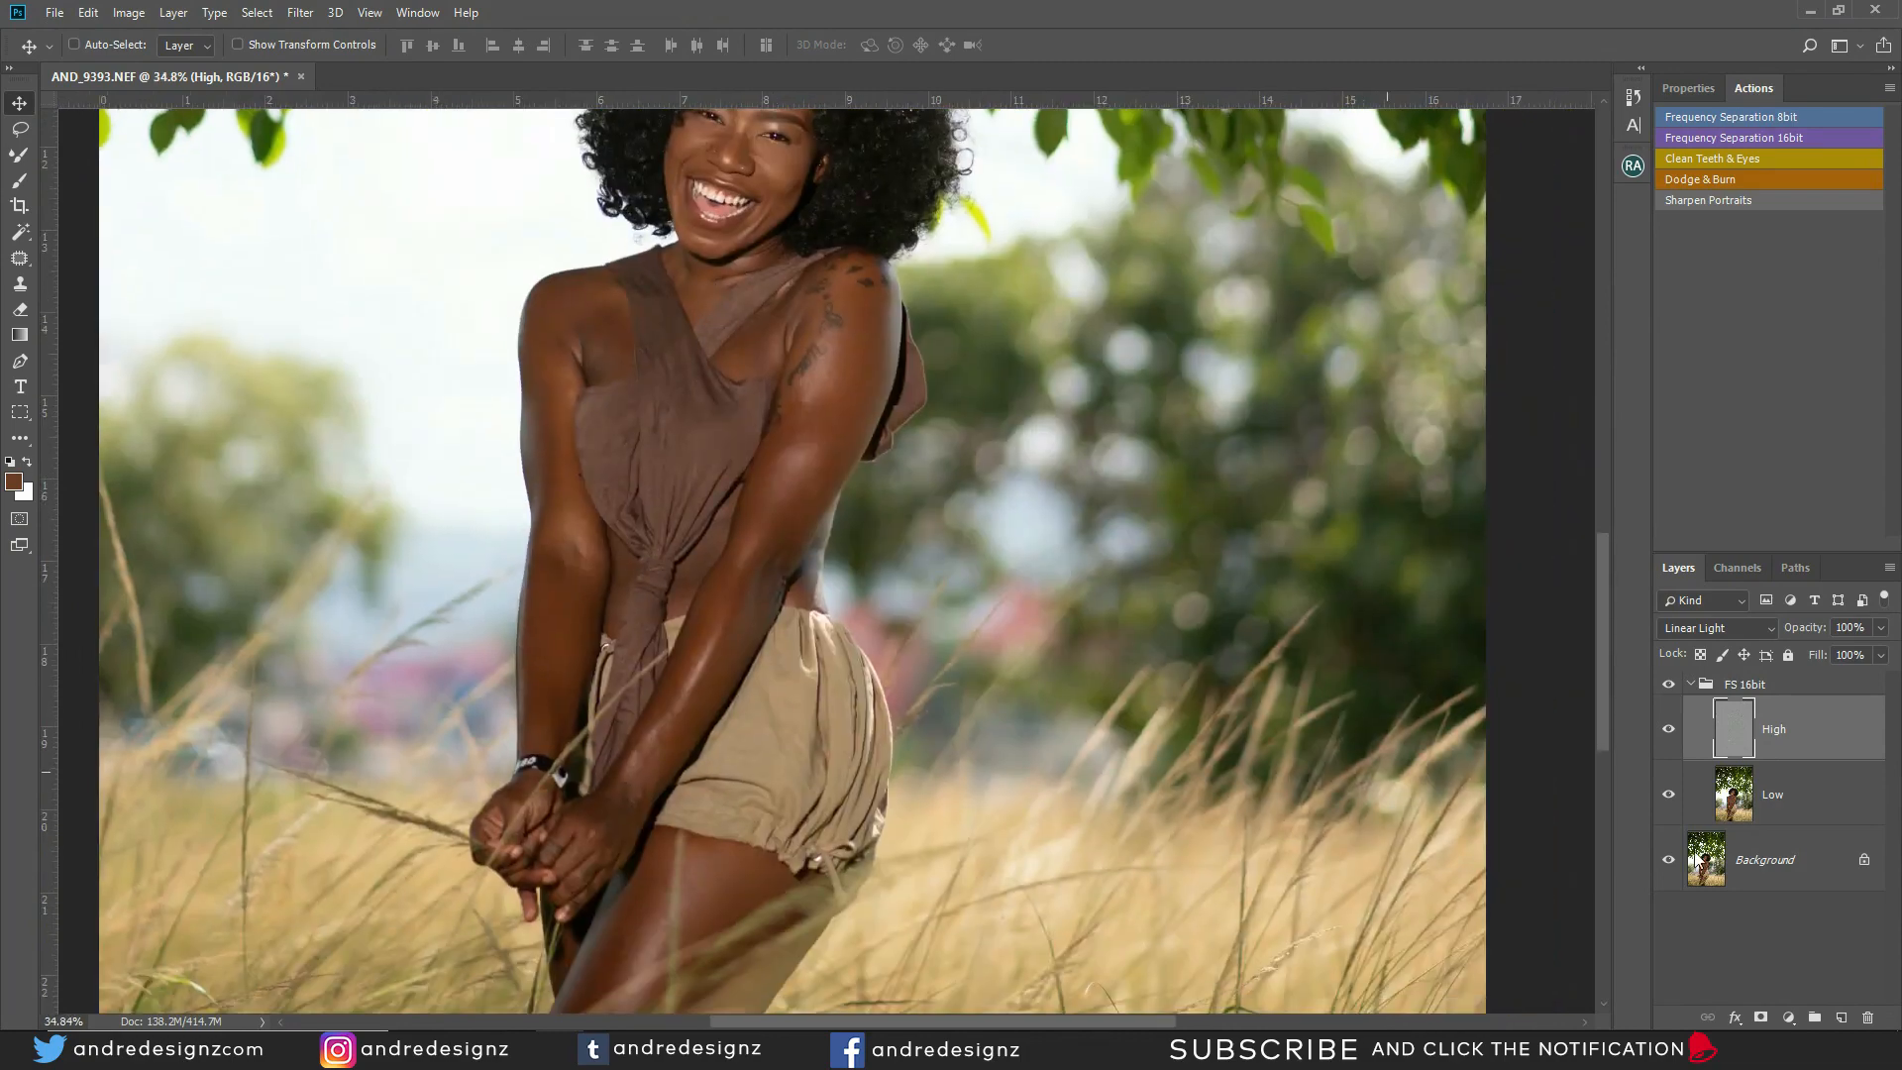
key(t)
click(1771, 789)
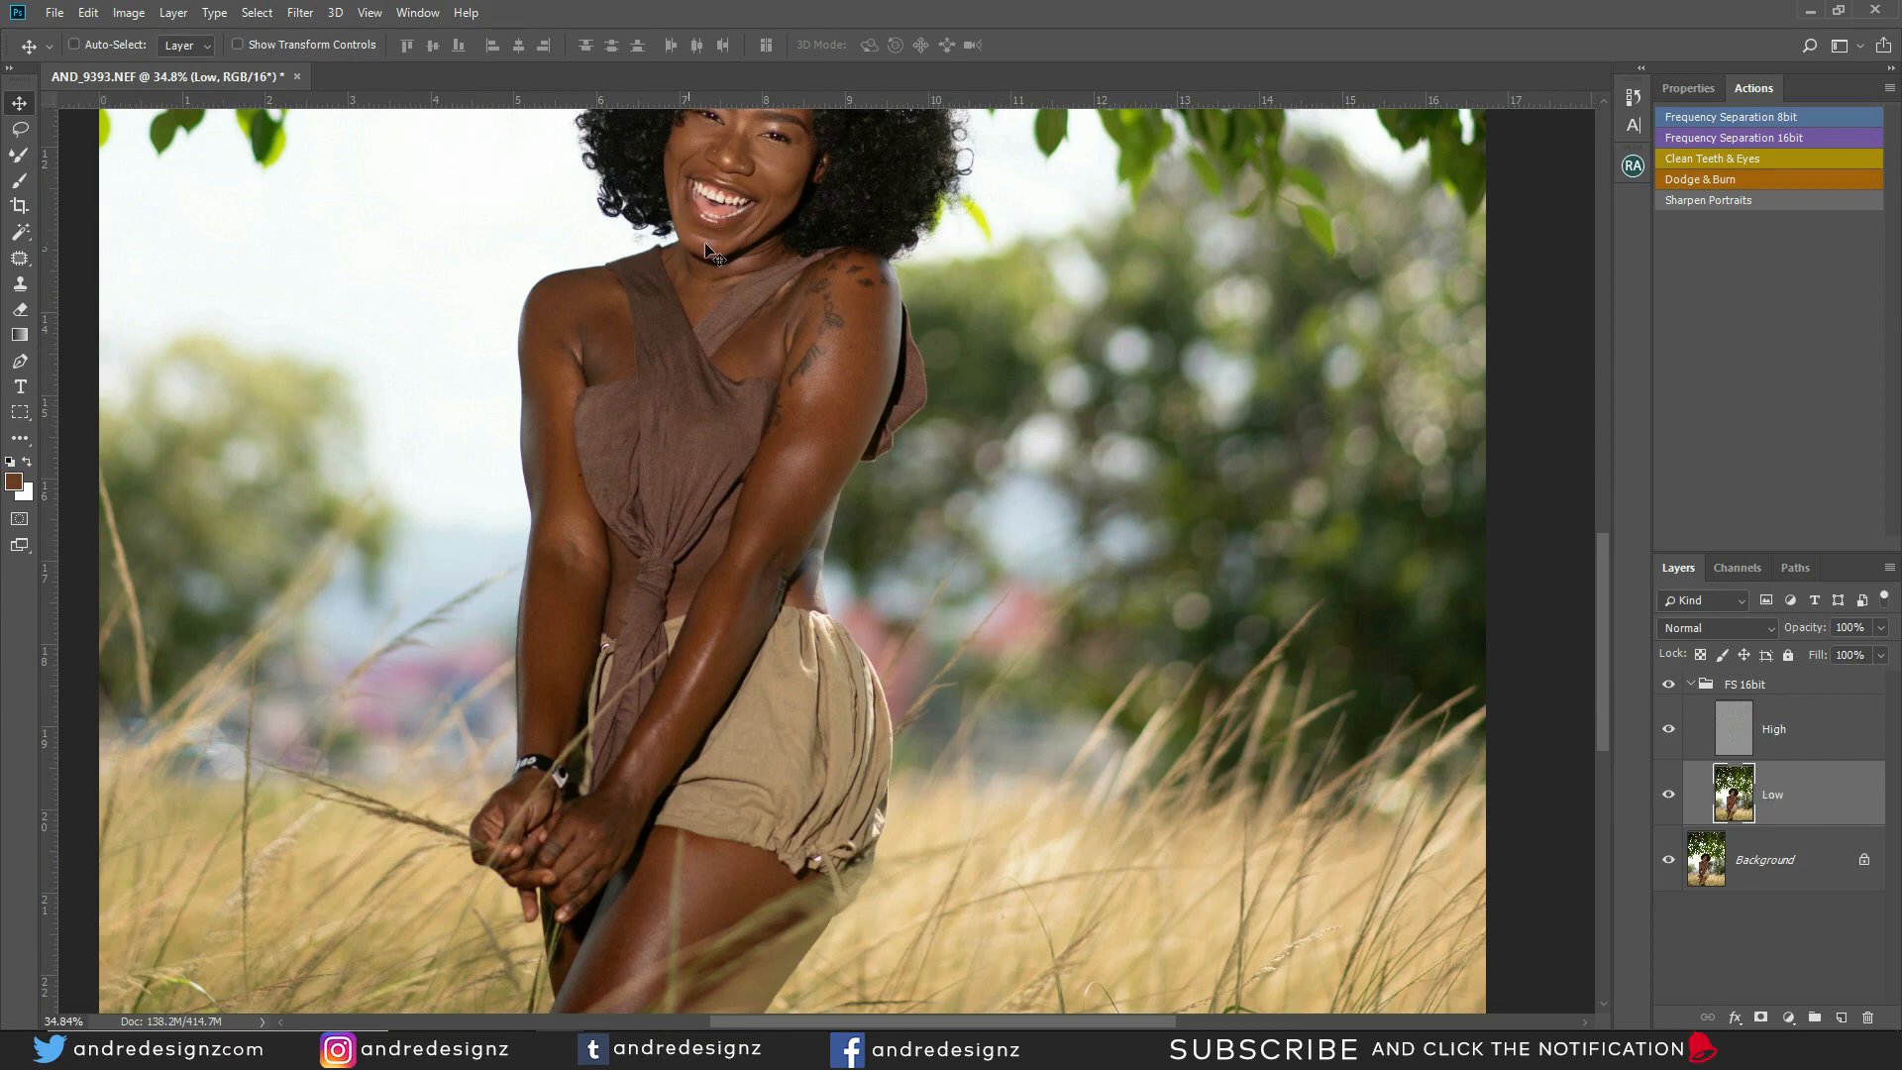
Switch to the Mixer Brush with Wet 2%, Load 75% and Mix 90%, and clean the brush
scroll(956, 327, up, 3)
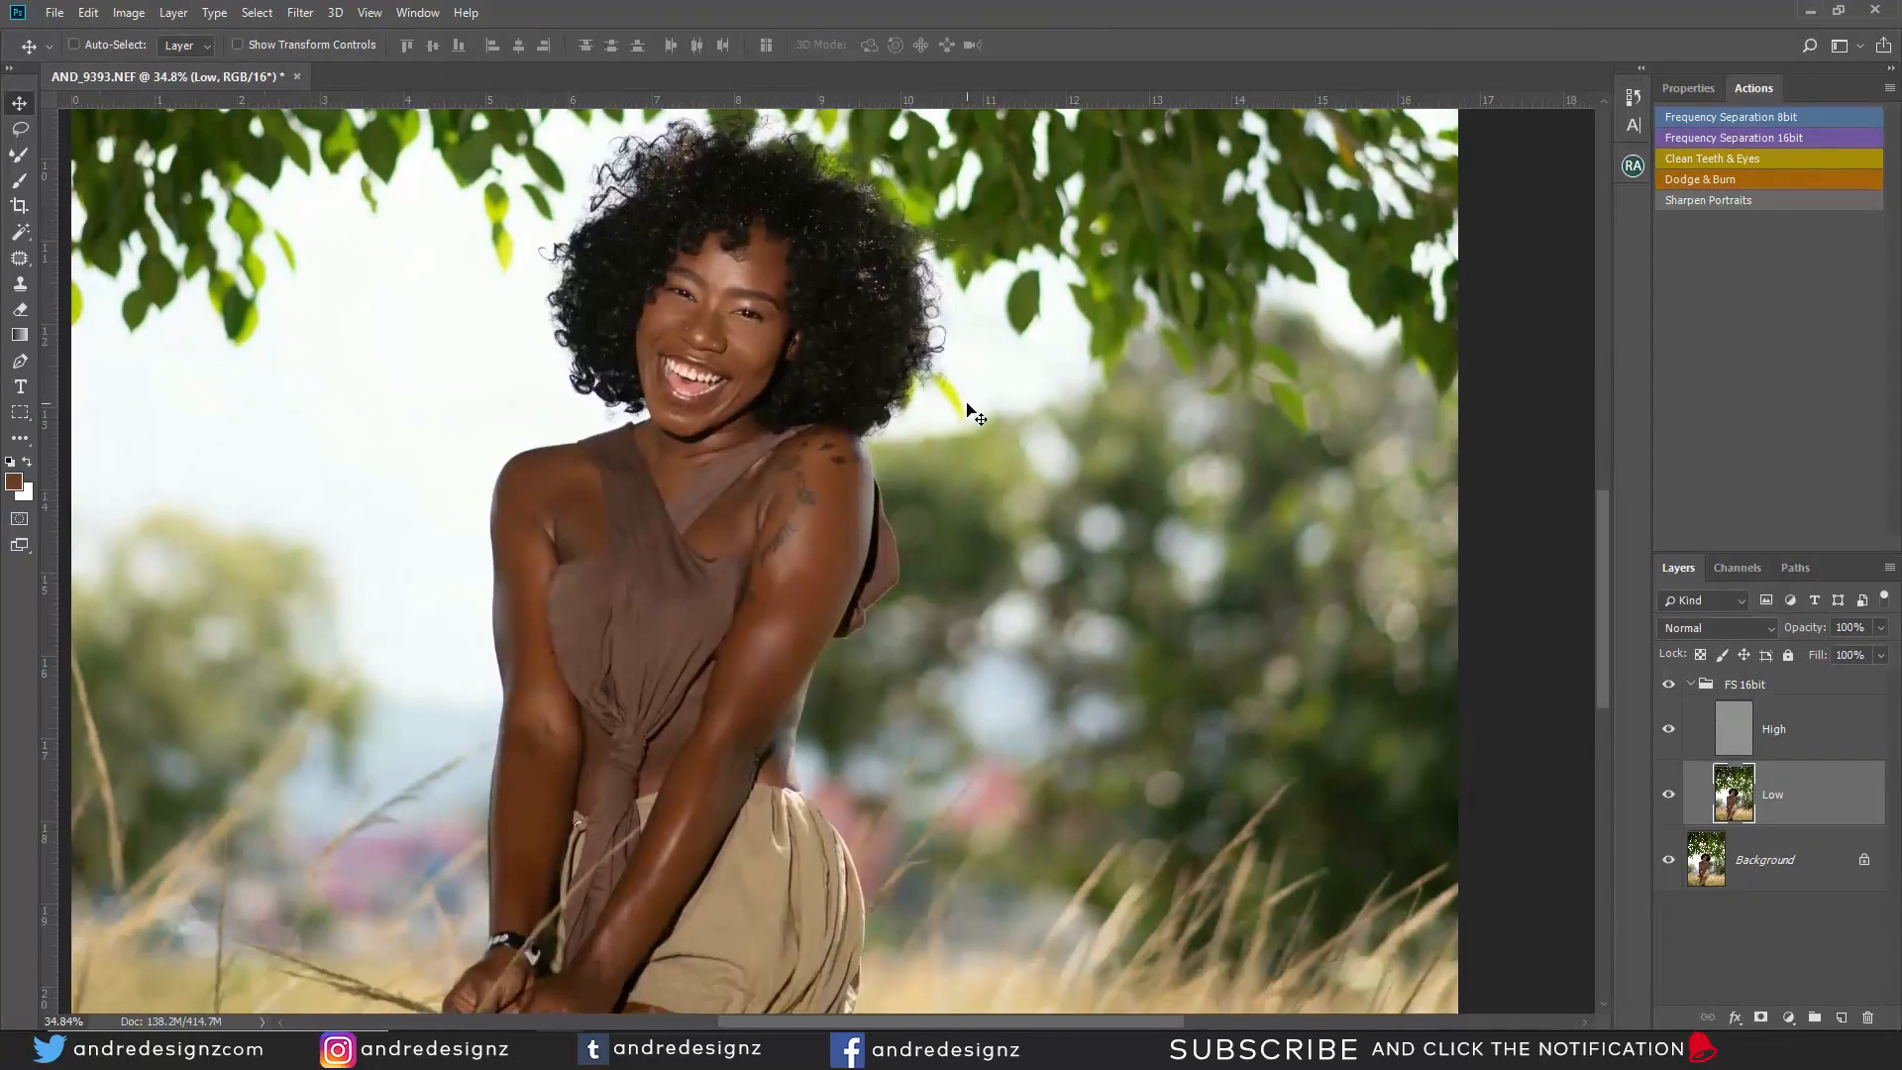
scroll(674, 443, down, 1)
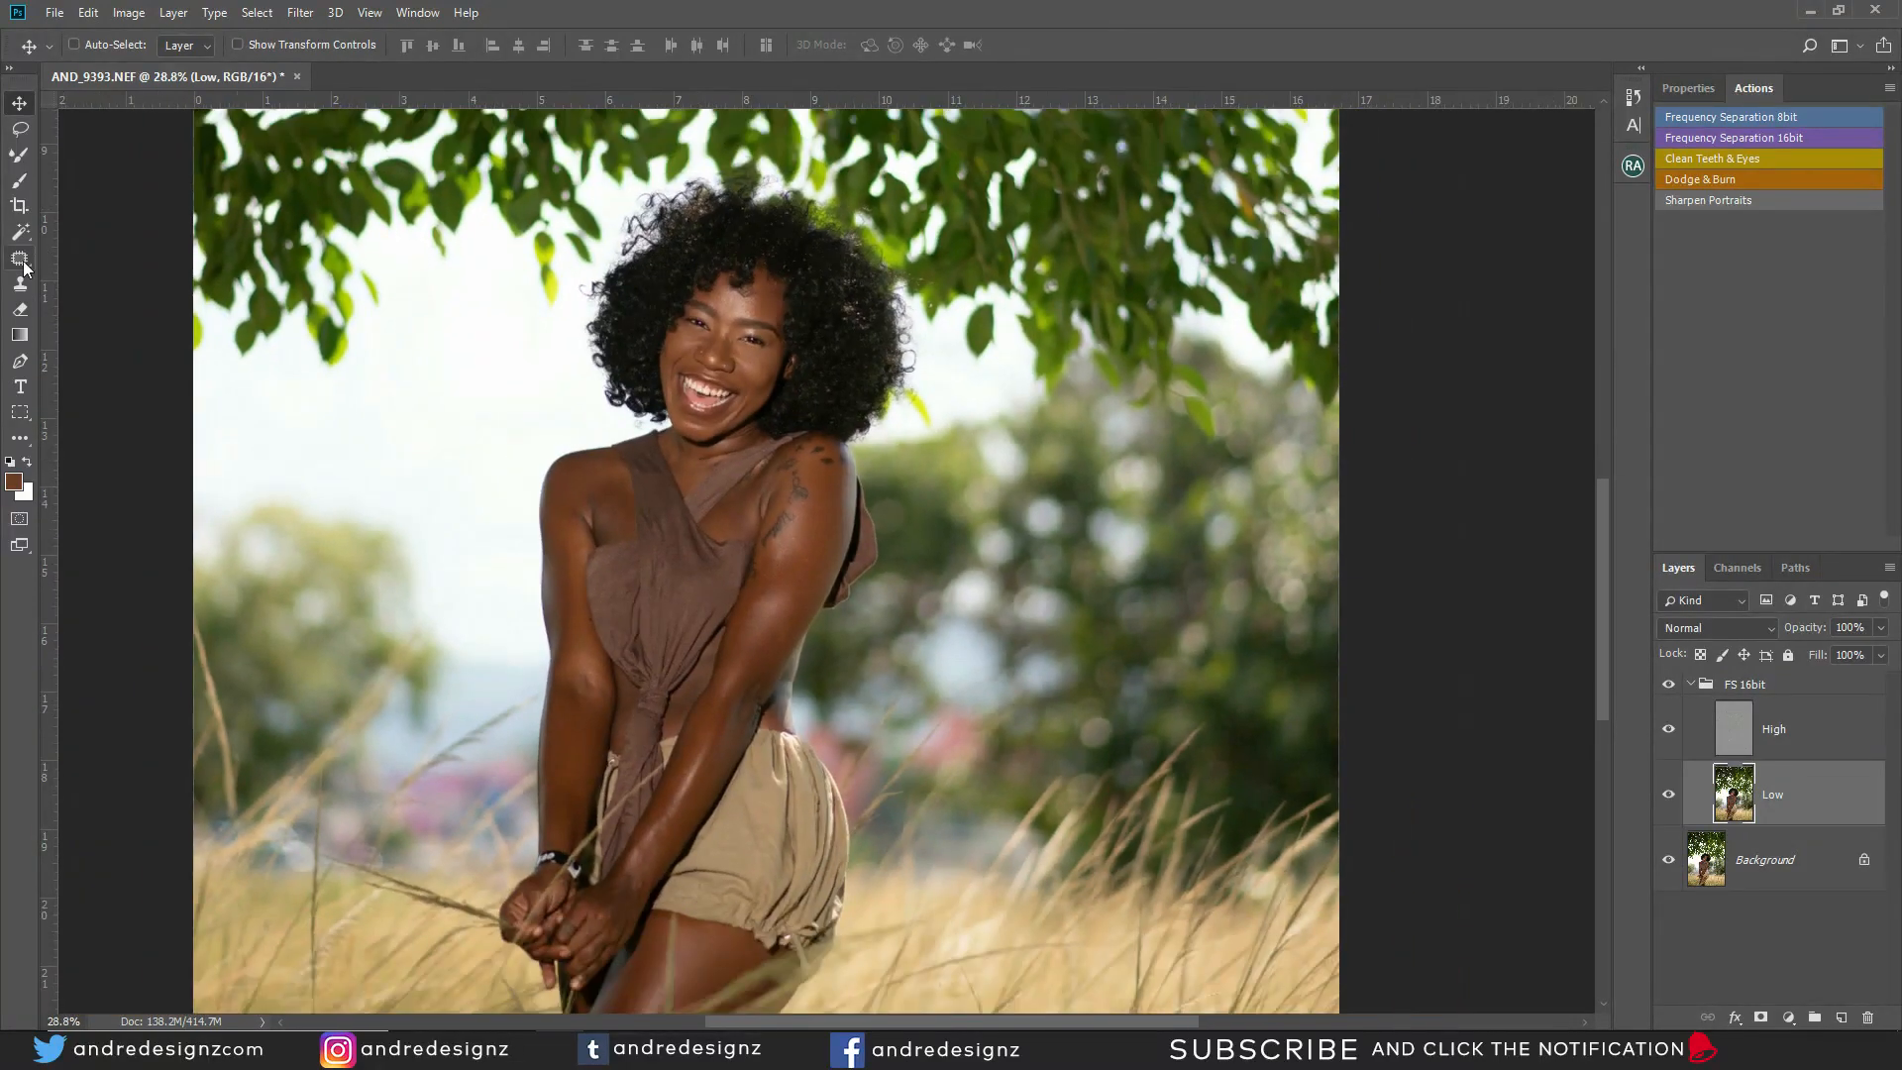
click(20, 156)
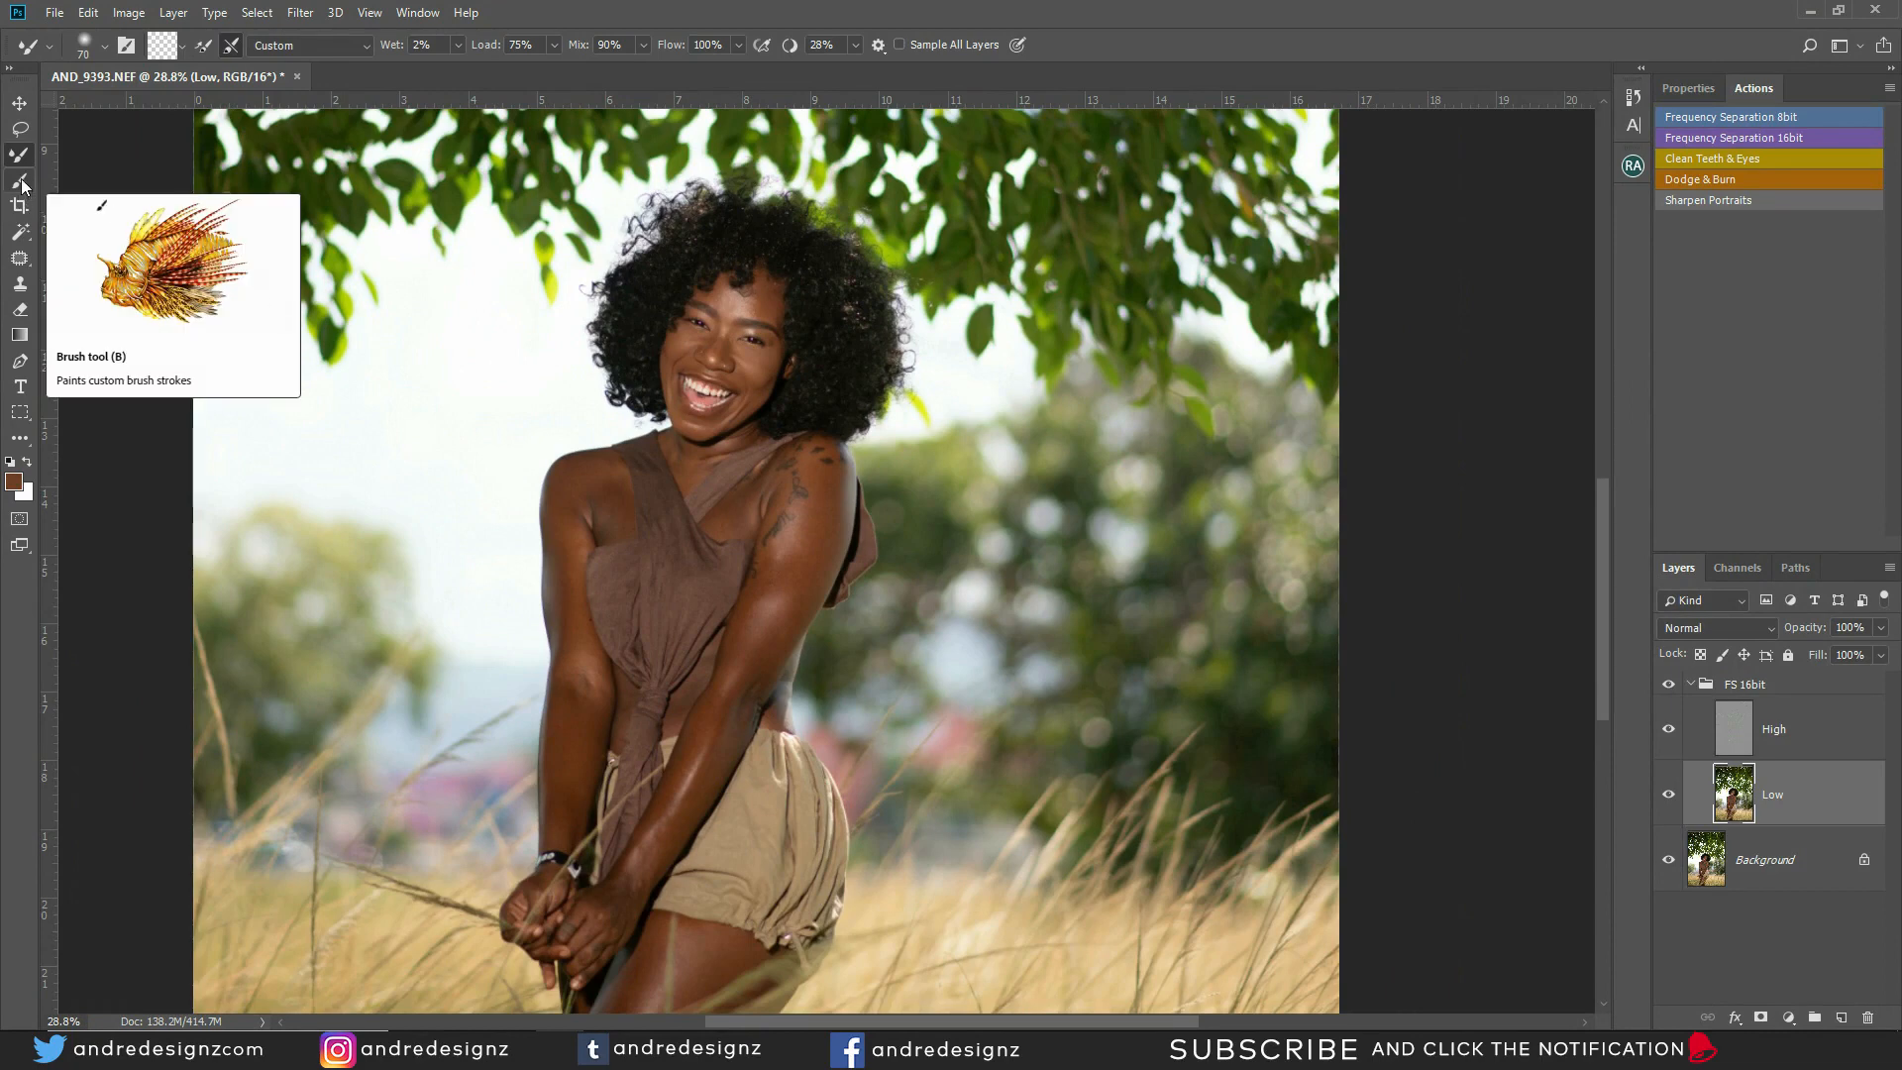
click(21, 183)
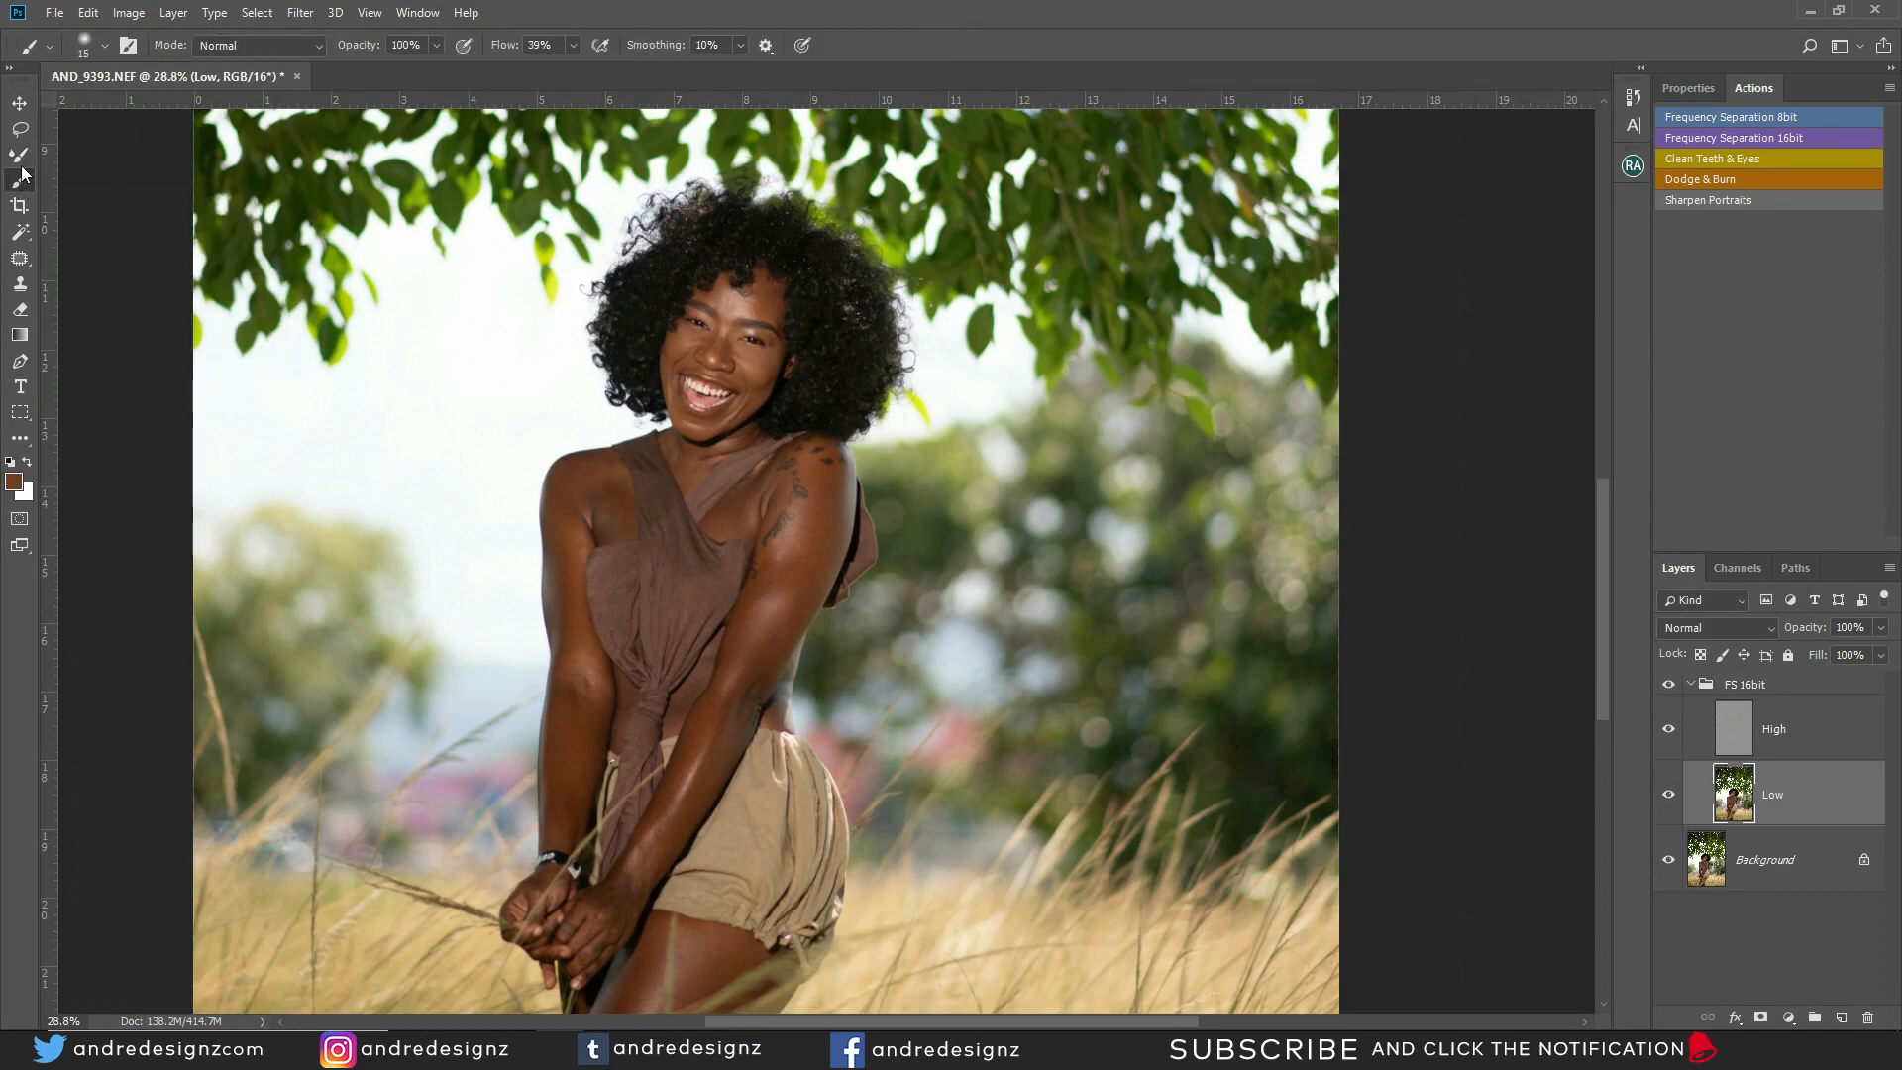
click(20, 158)
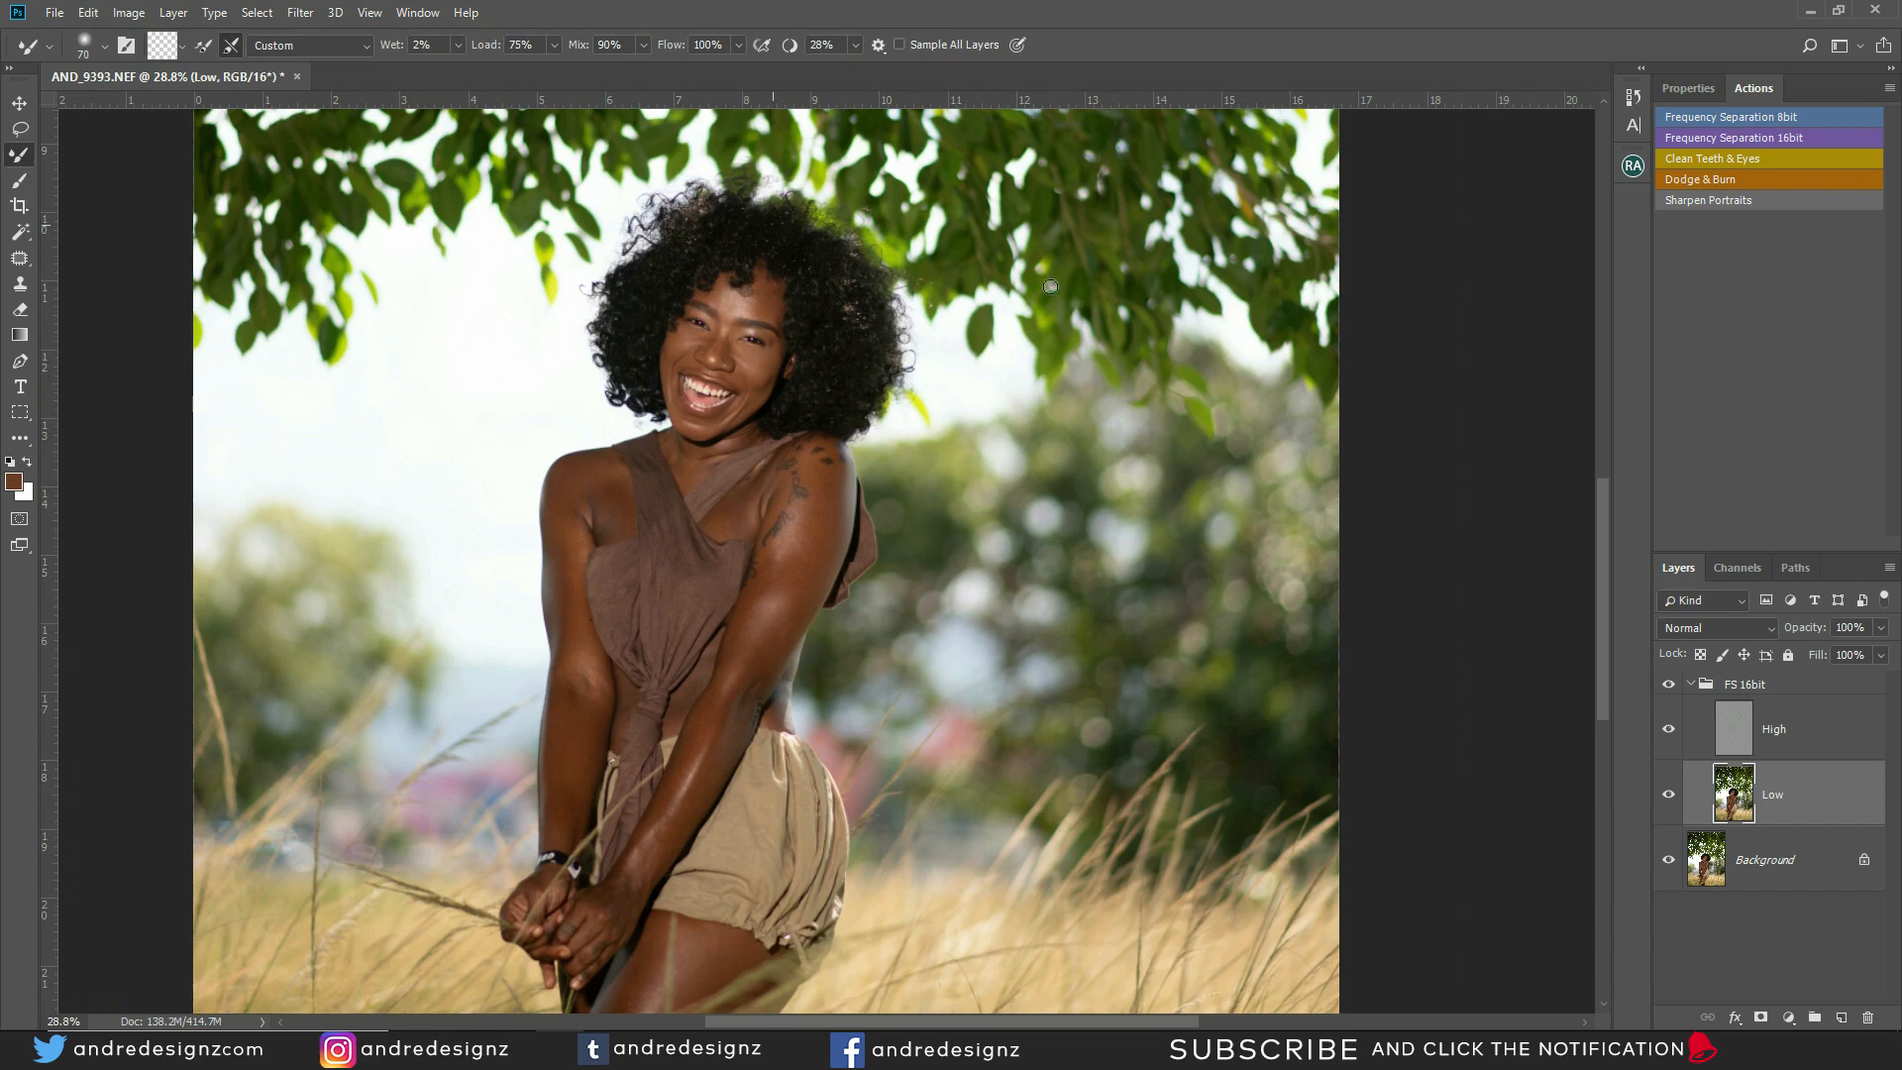
click(183, 47)
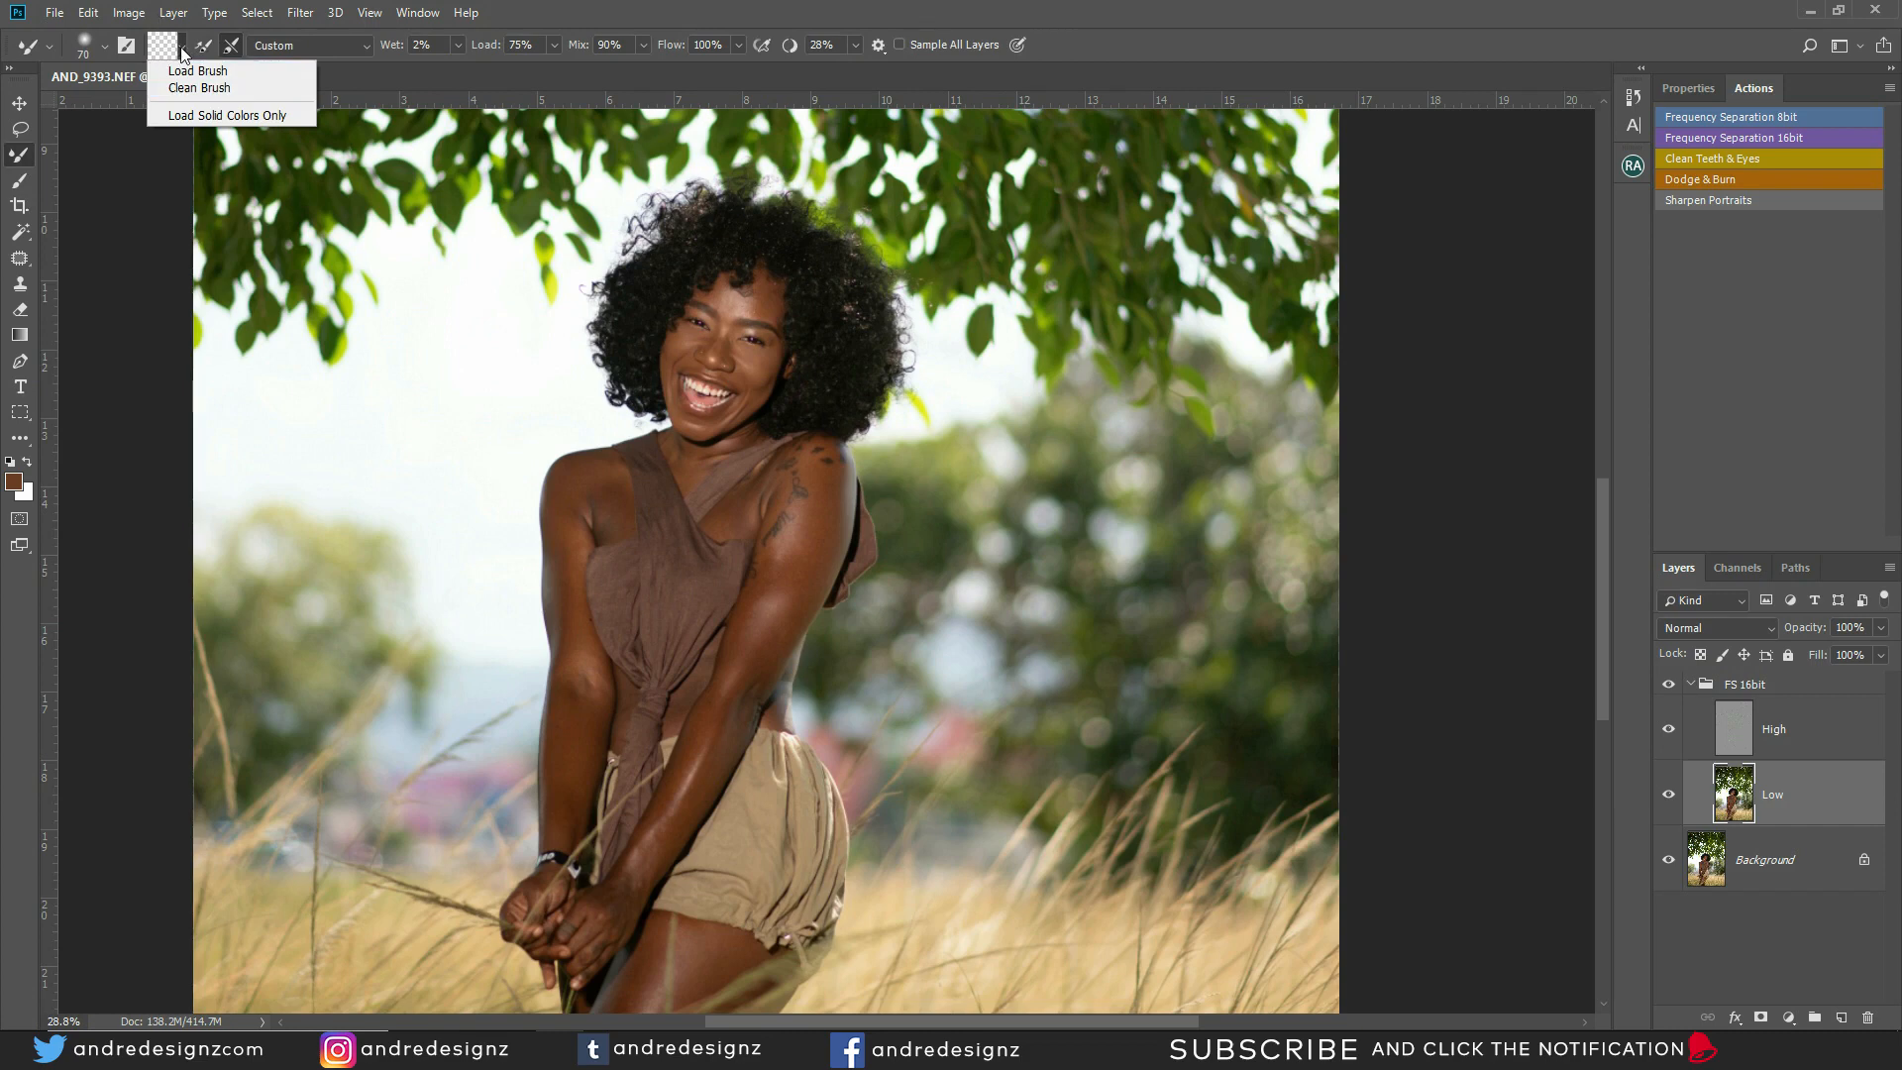
click(203, 87)
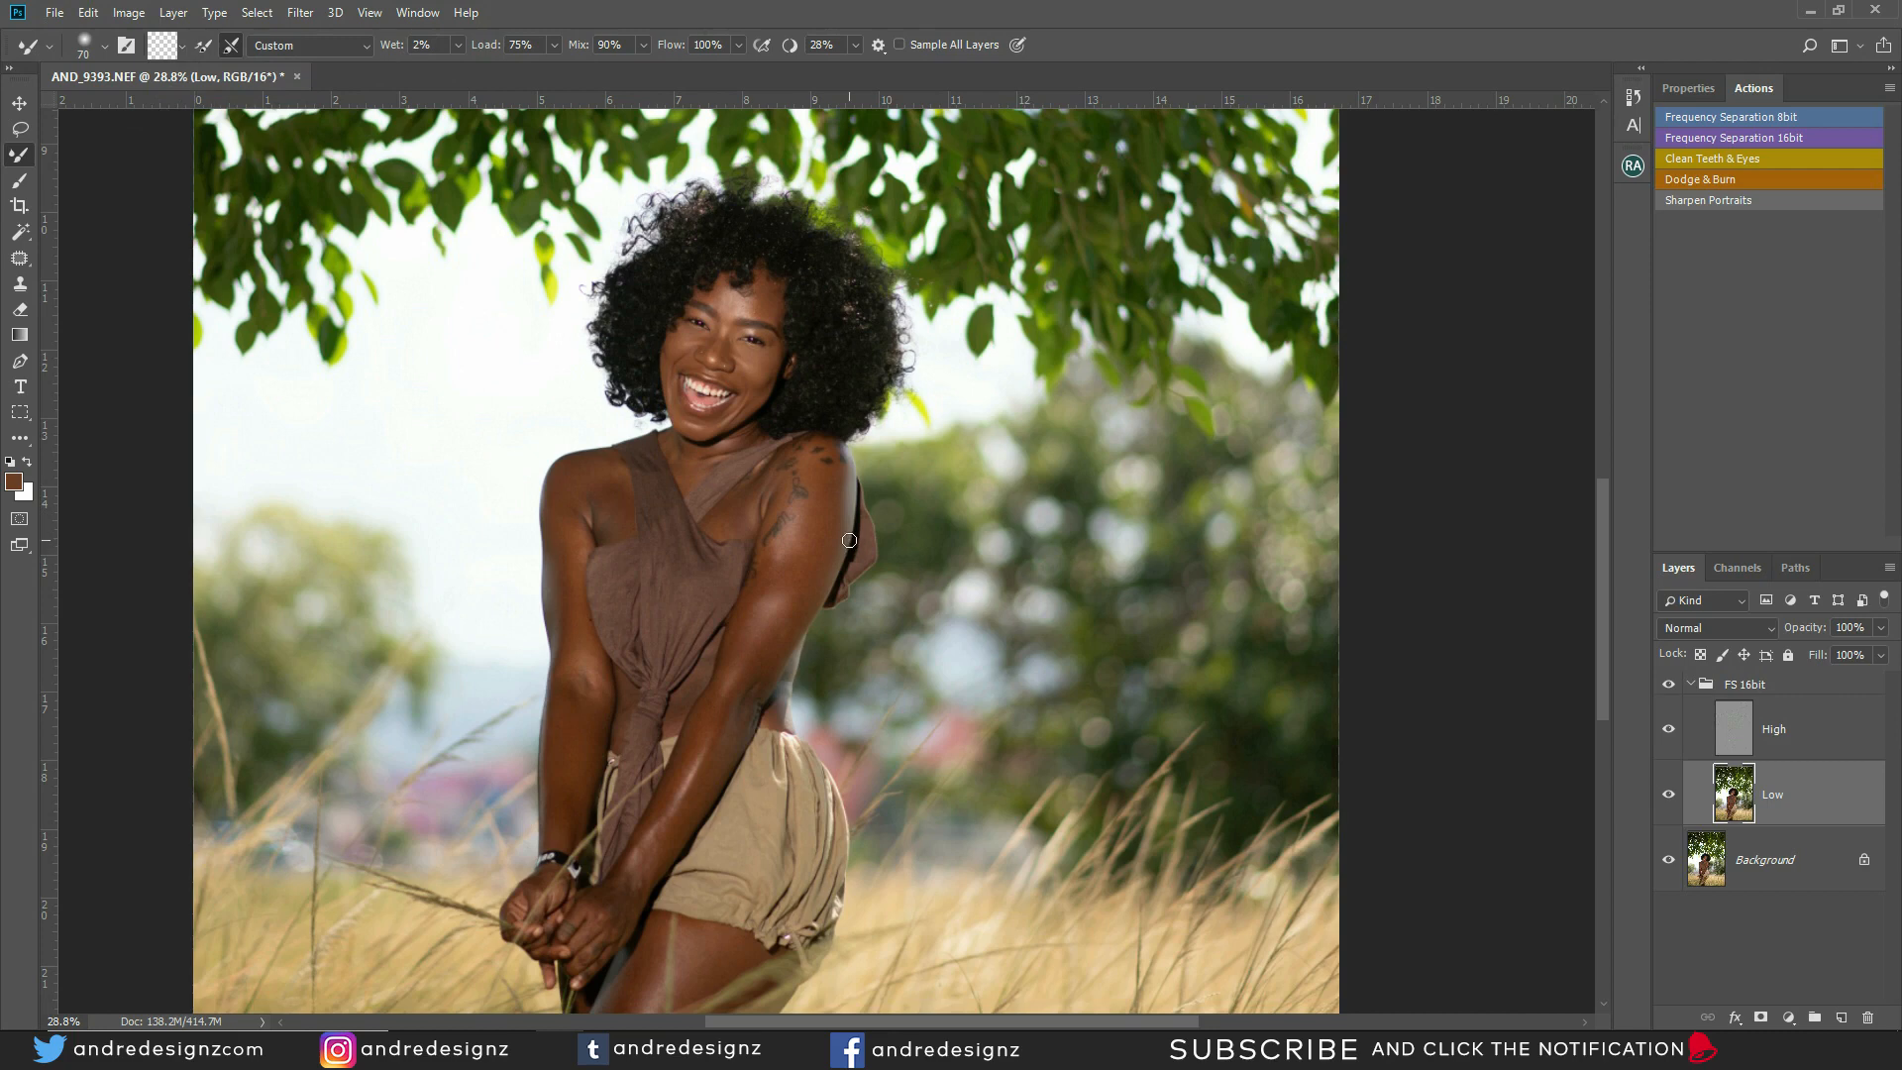
Blend the tones on the tattooed arm with a 200-pixel Mixer Brush and compare the result with the FS 16bit group hidden
key(bracketright)
mouse_move(755, 560)
mouse_down()
mouse_move(777, 558)
mouse_move(768, 593)
mouse_move(804, 545)
mouse_move(746, 684)
mouse_up()
scroll(881, 686, up, 8)
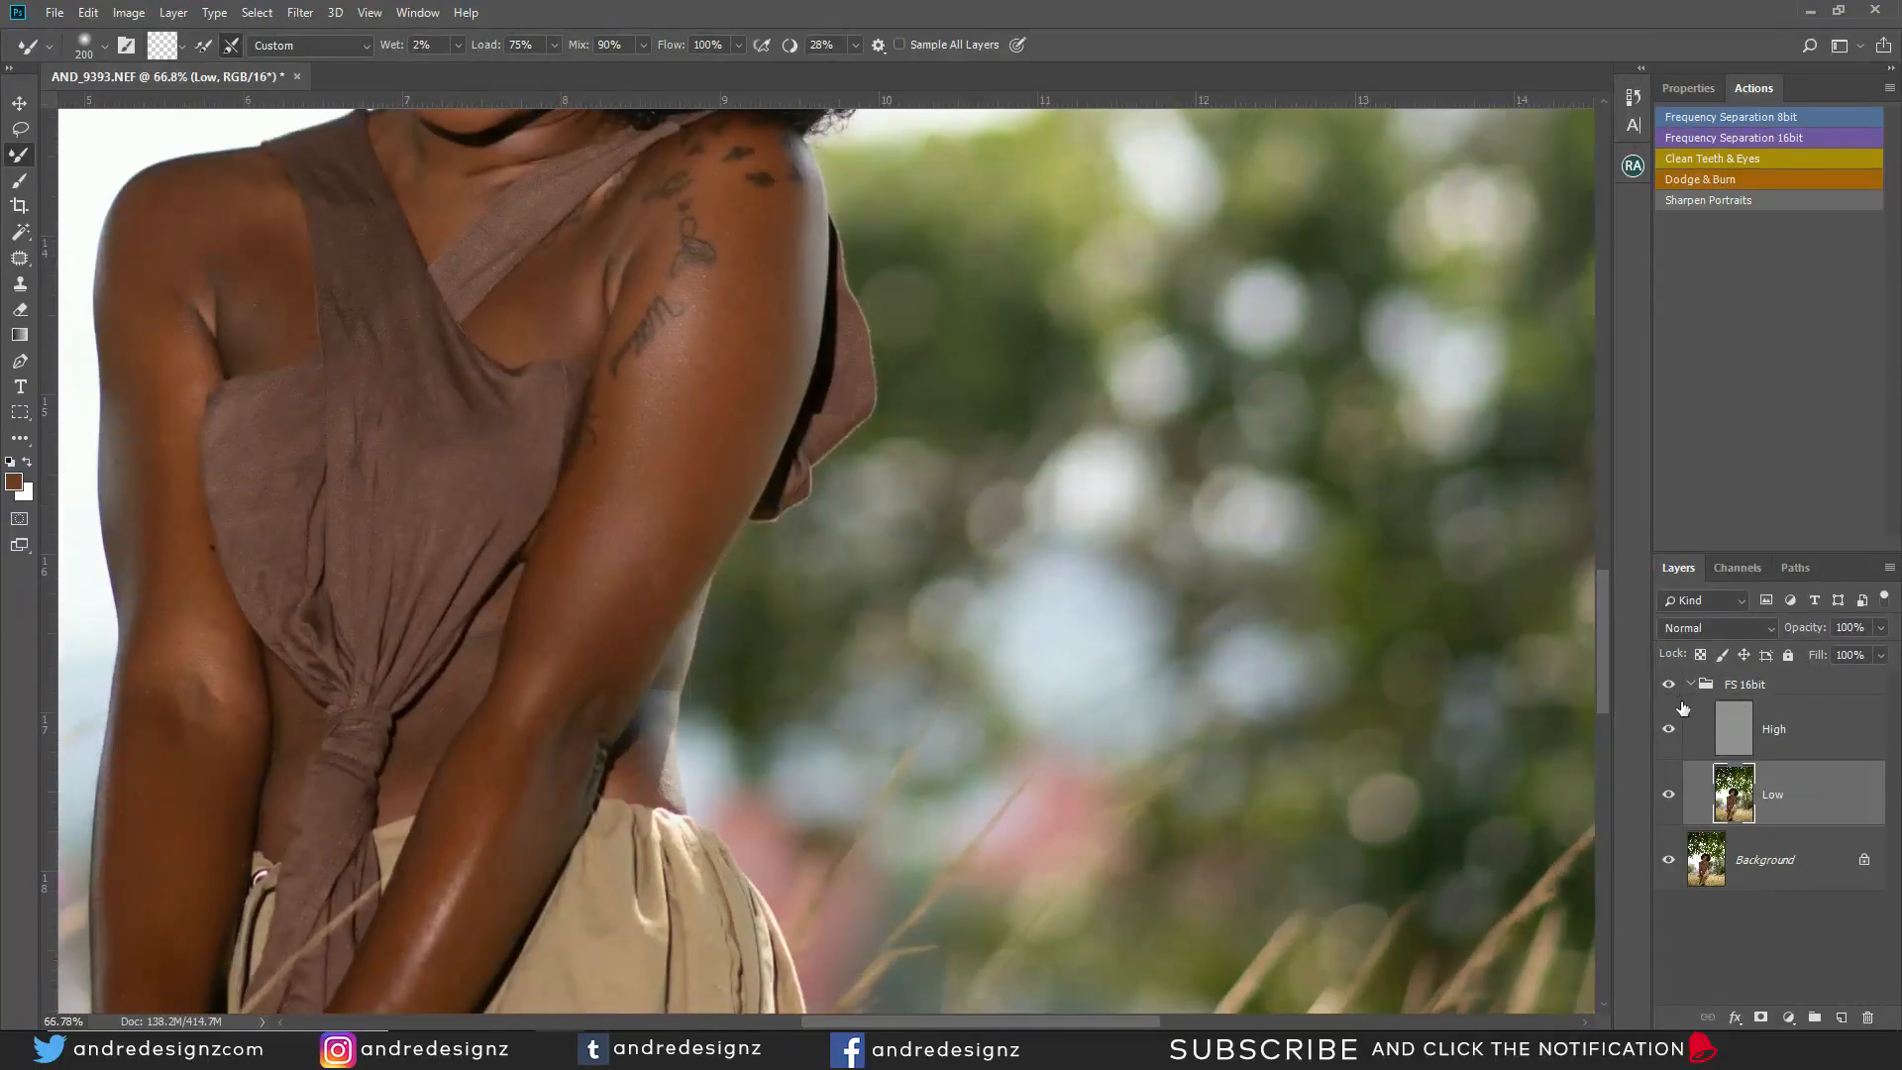
click(1668, 684)
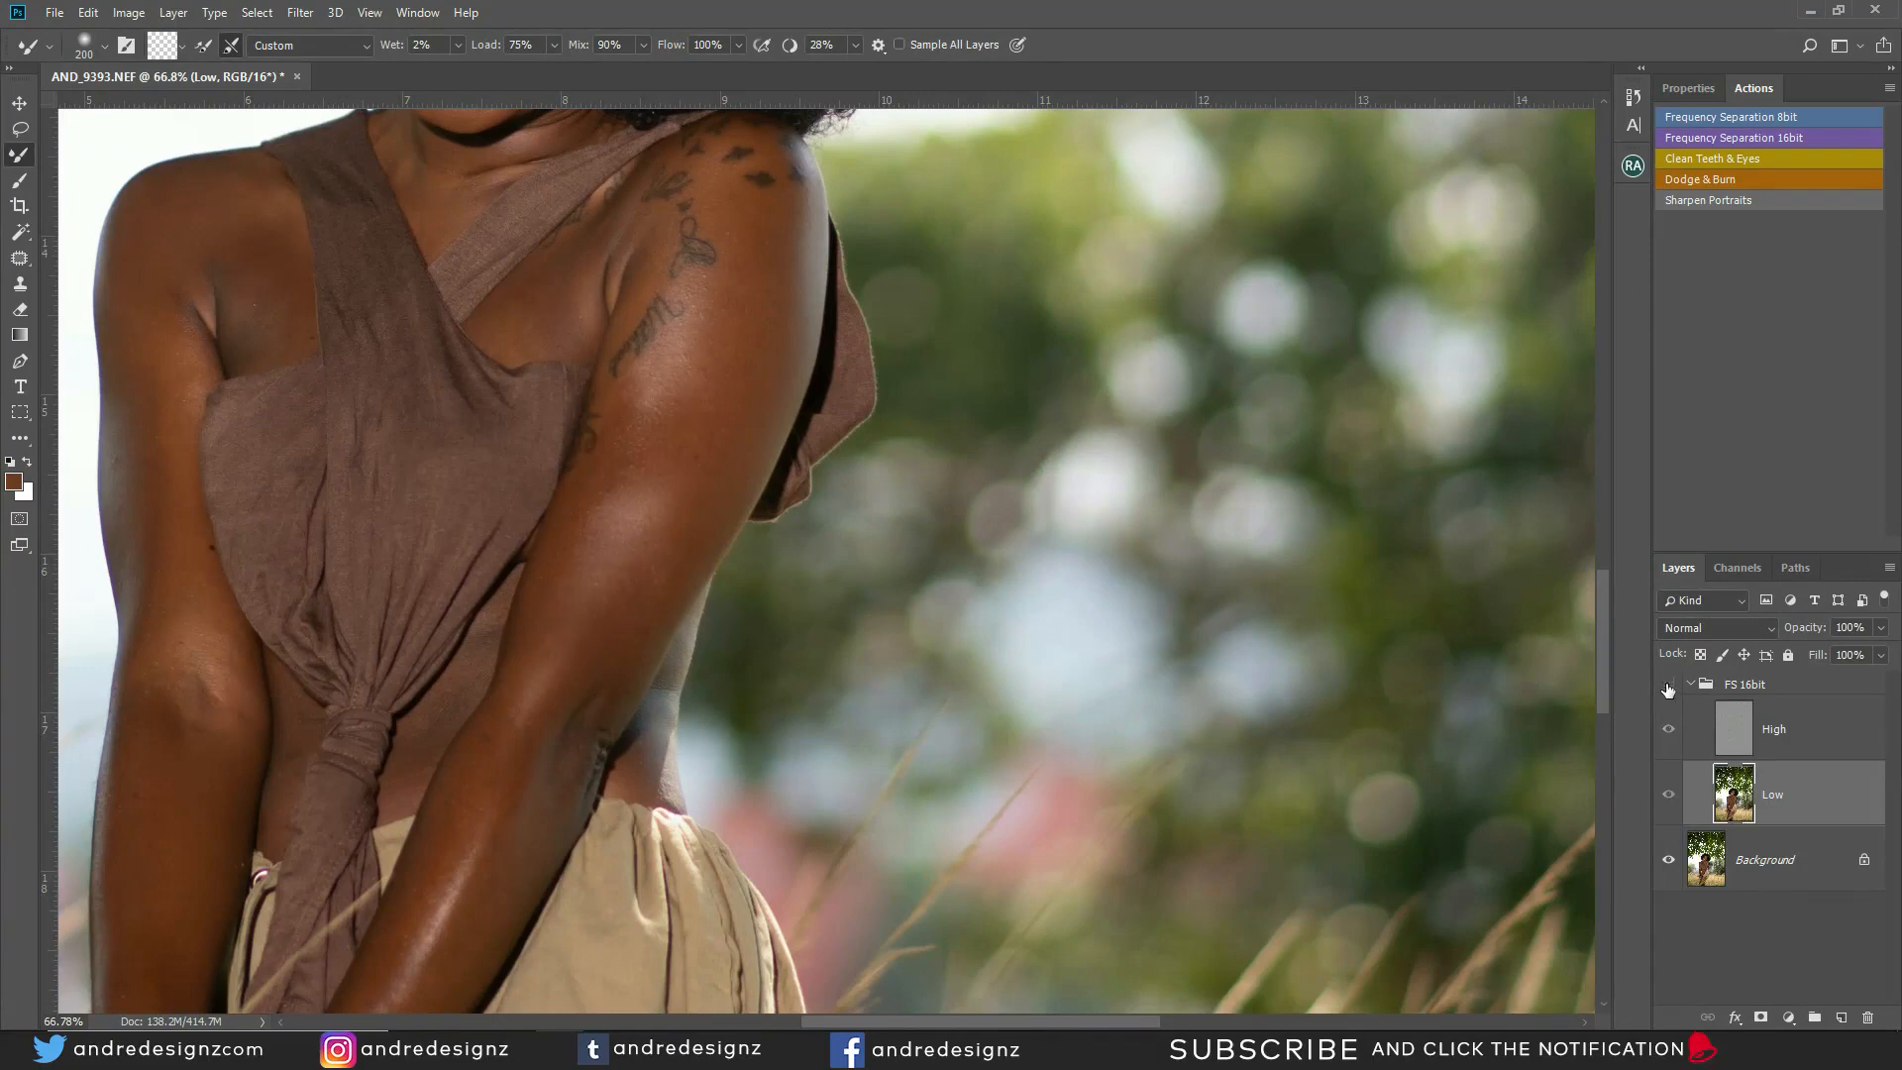
click(1669, 685)
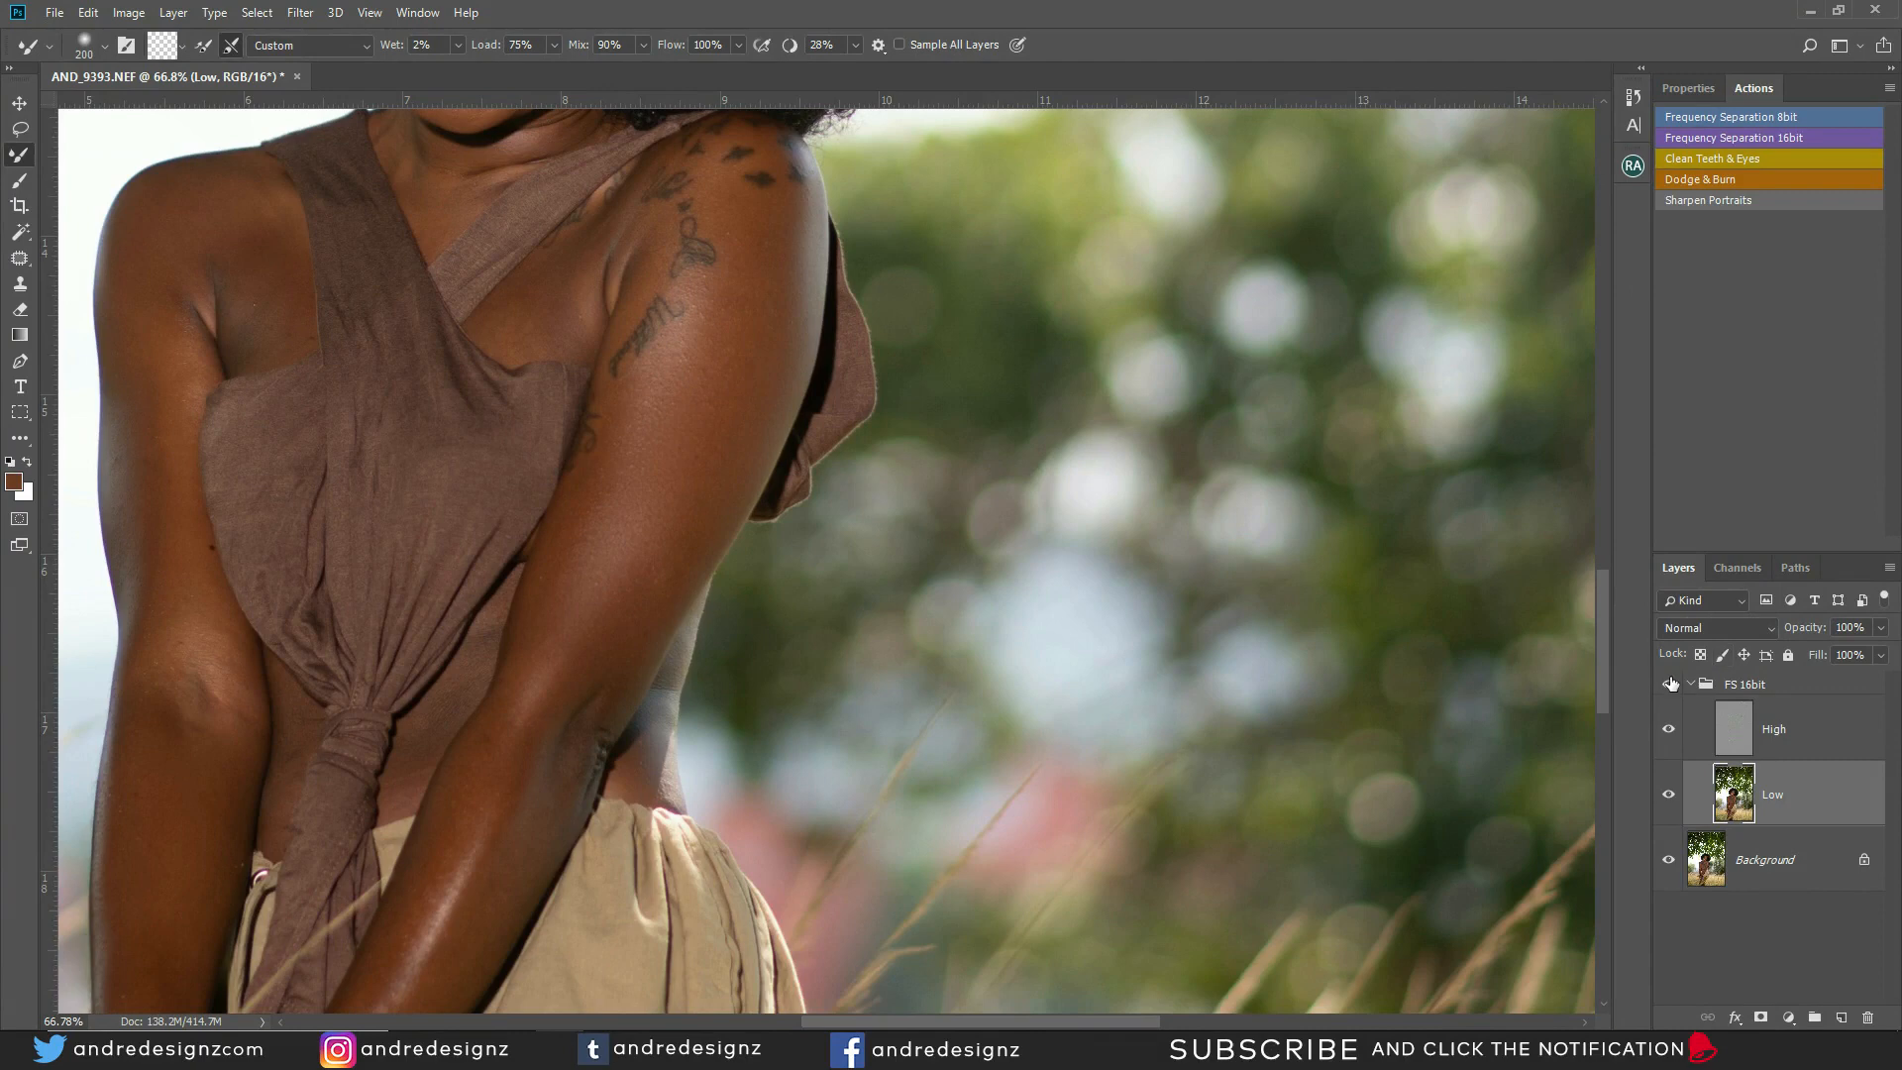
click(1670, 684)
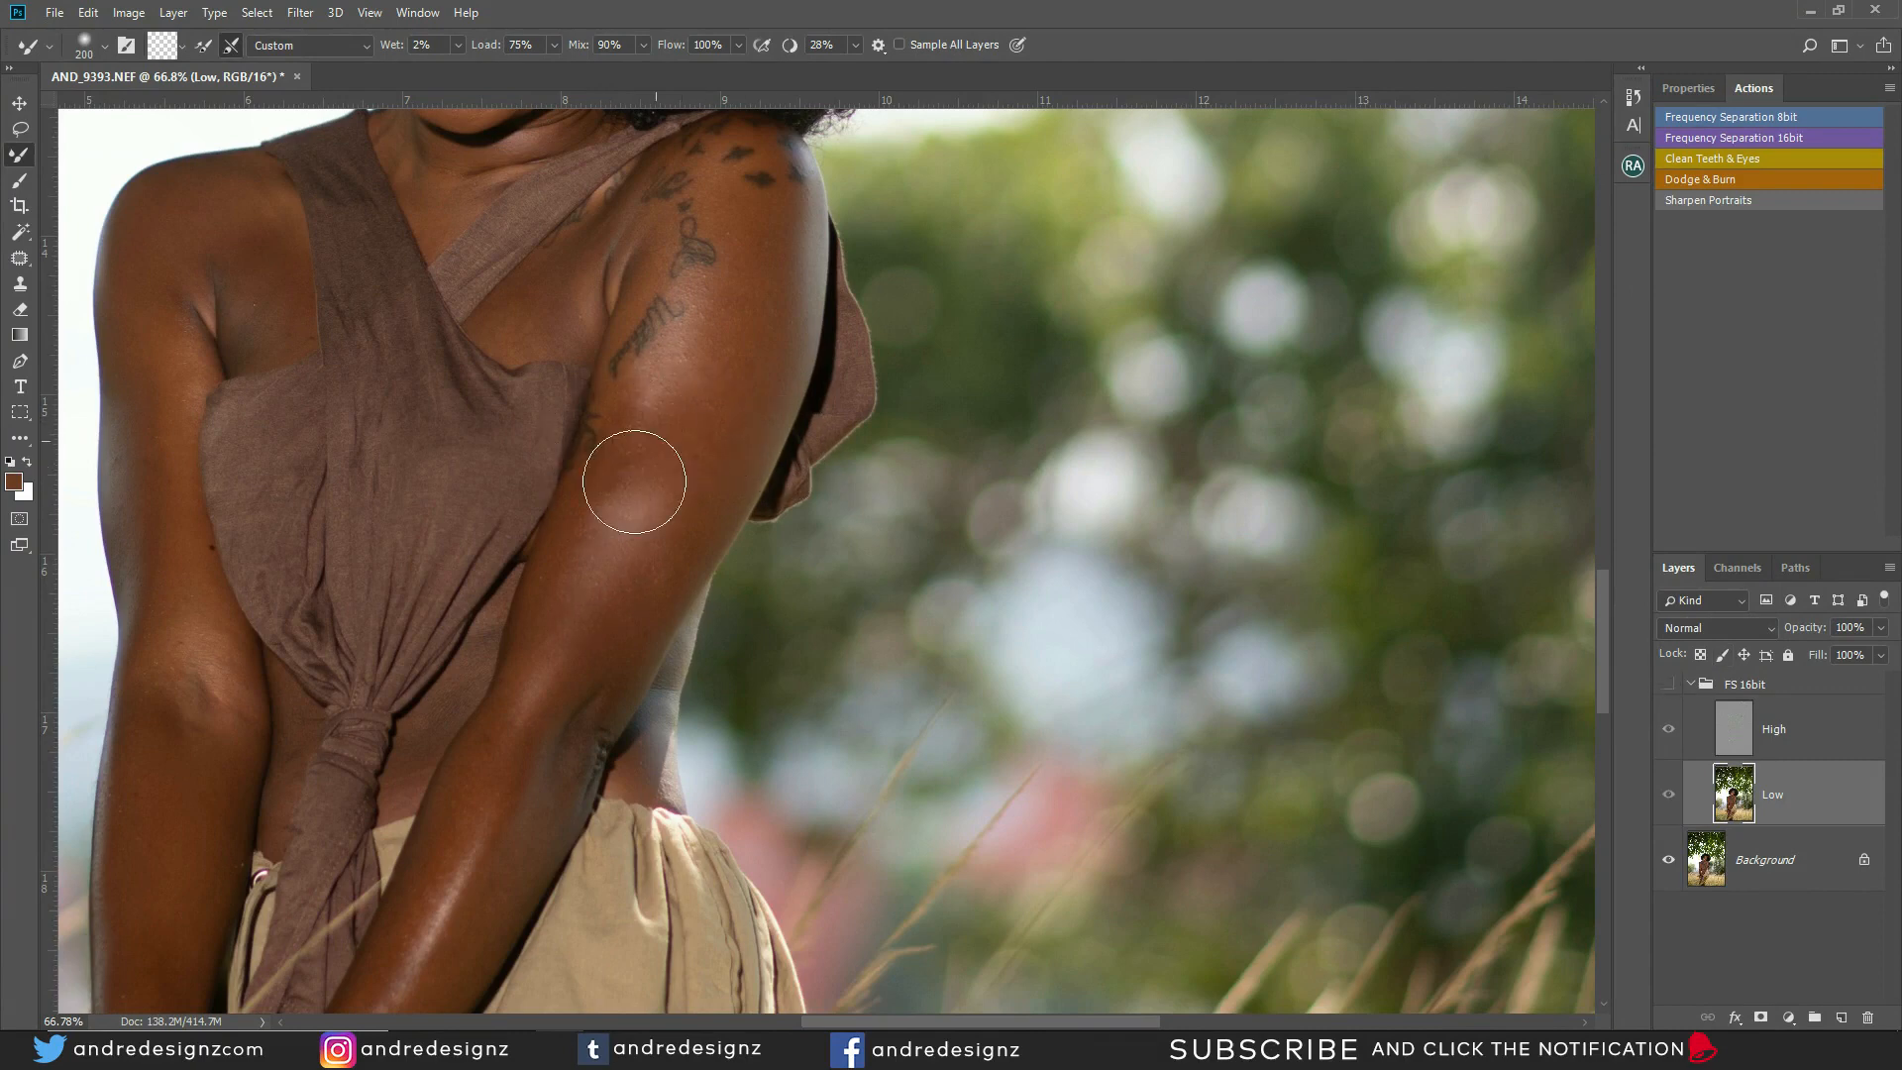
click(1667, 685)
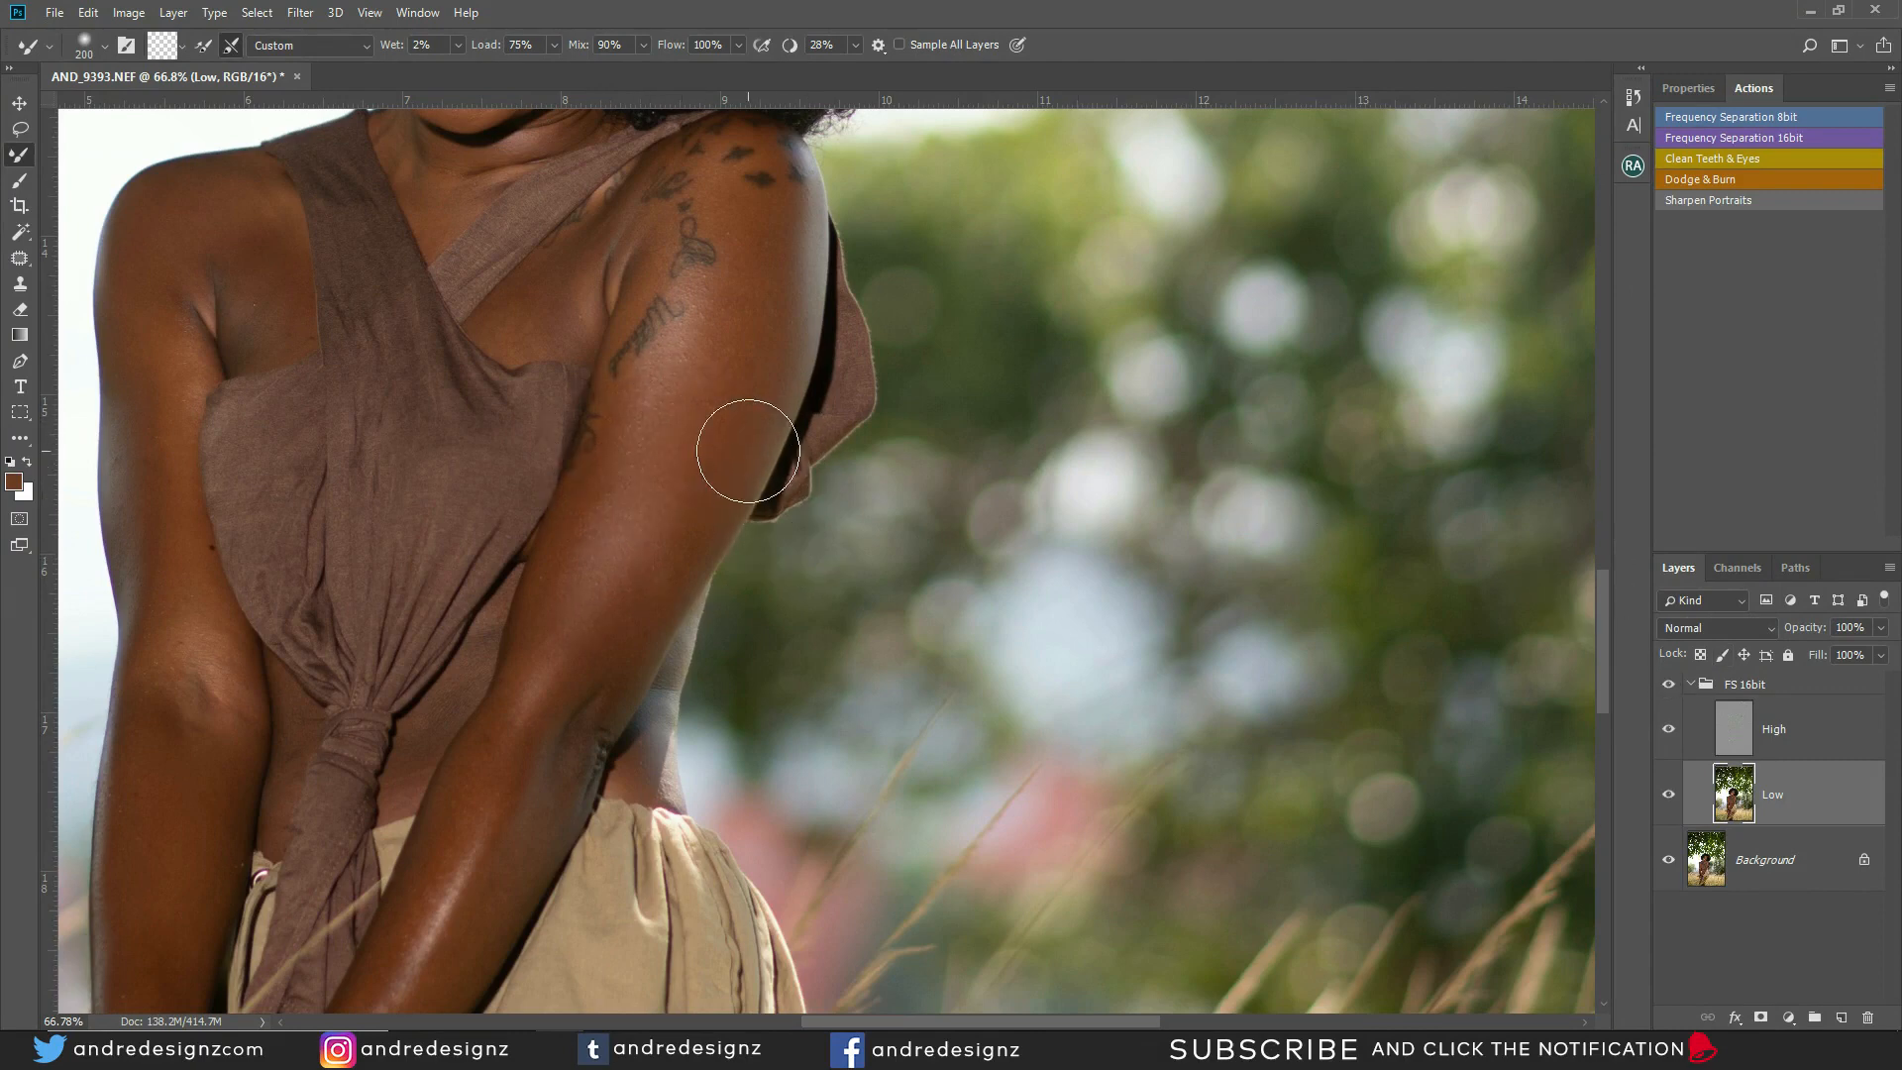
Blend the skin tones along the tattooed arm and its forearm with the Mixer Brush at 100 pixels
key(bracketleft)
key(bracketleft)
key(bracketleft)
key(bracketleft)
drag(462, 832, 728, 332)
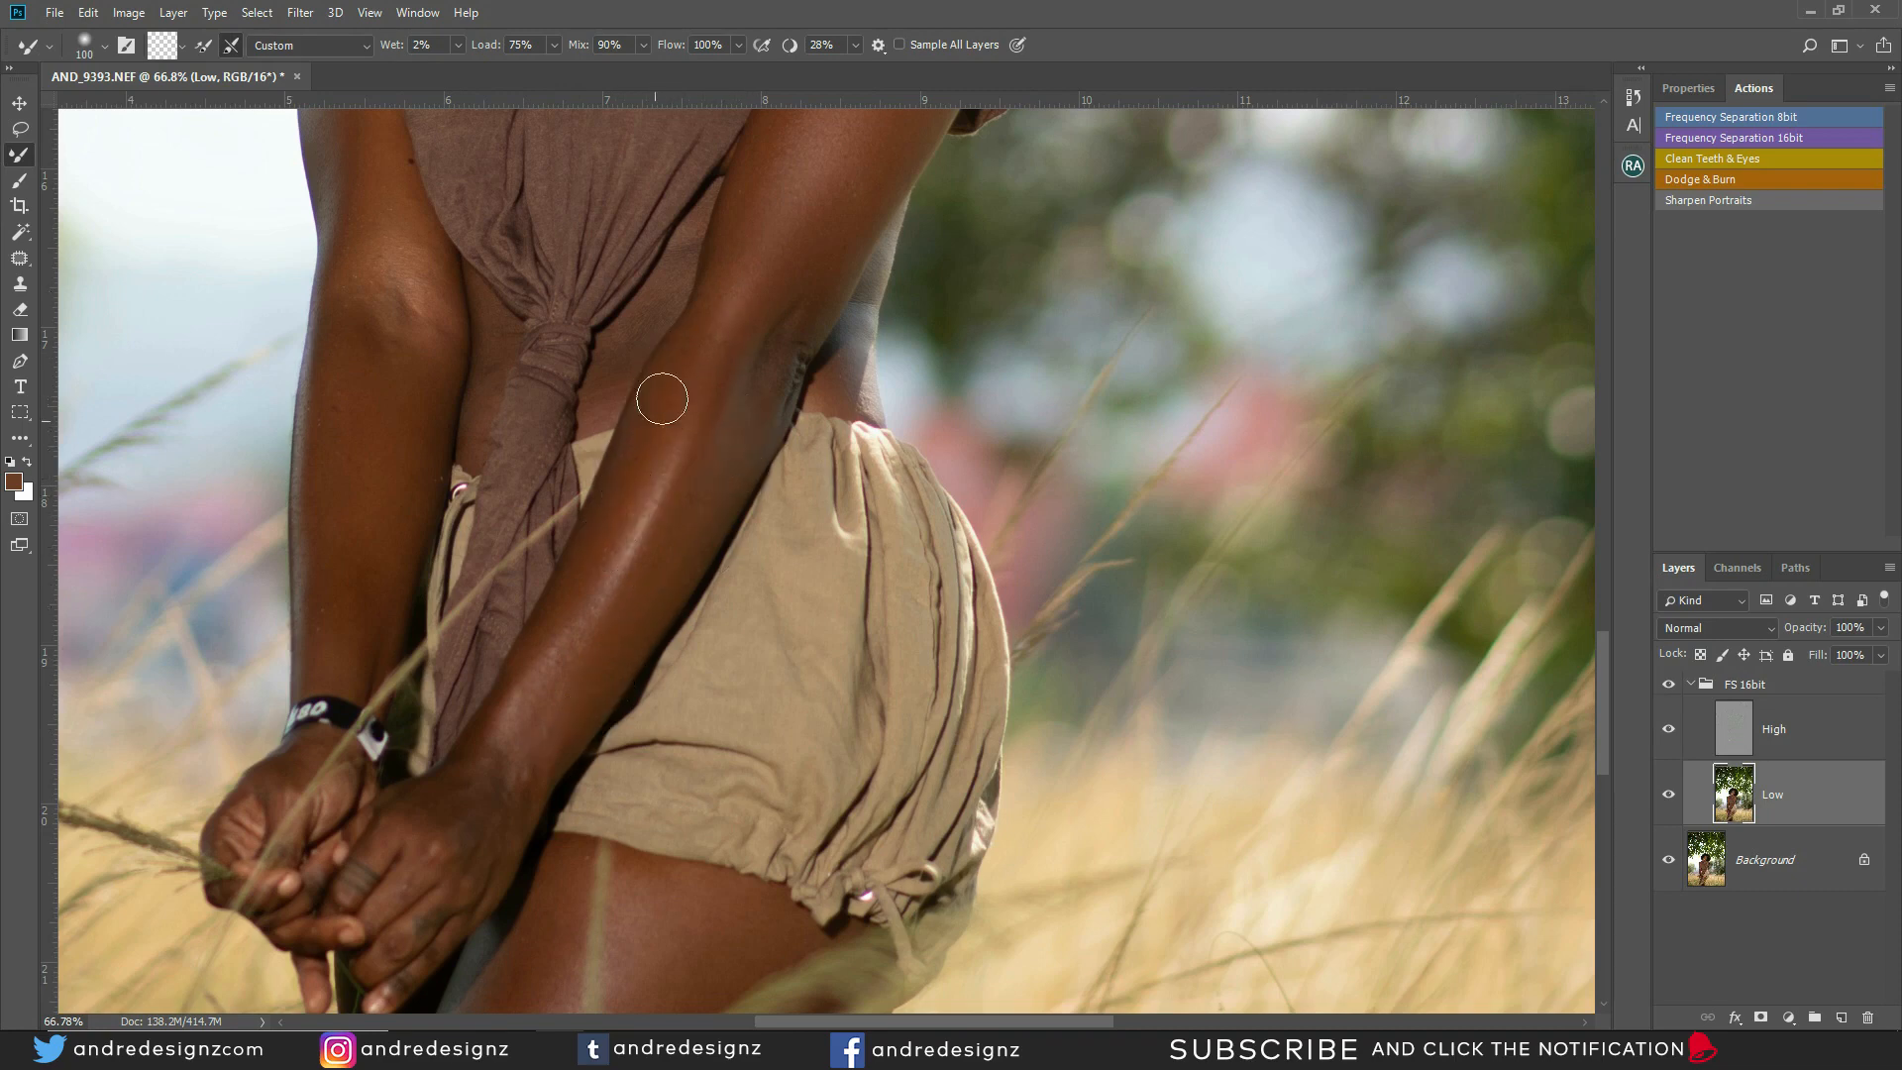
drag(728, 406, 514, 862)
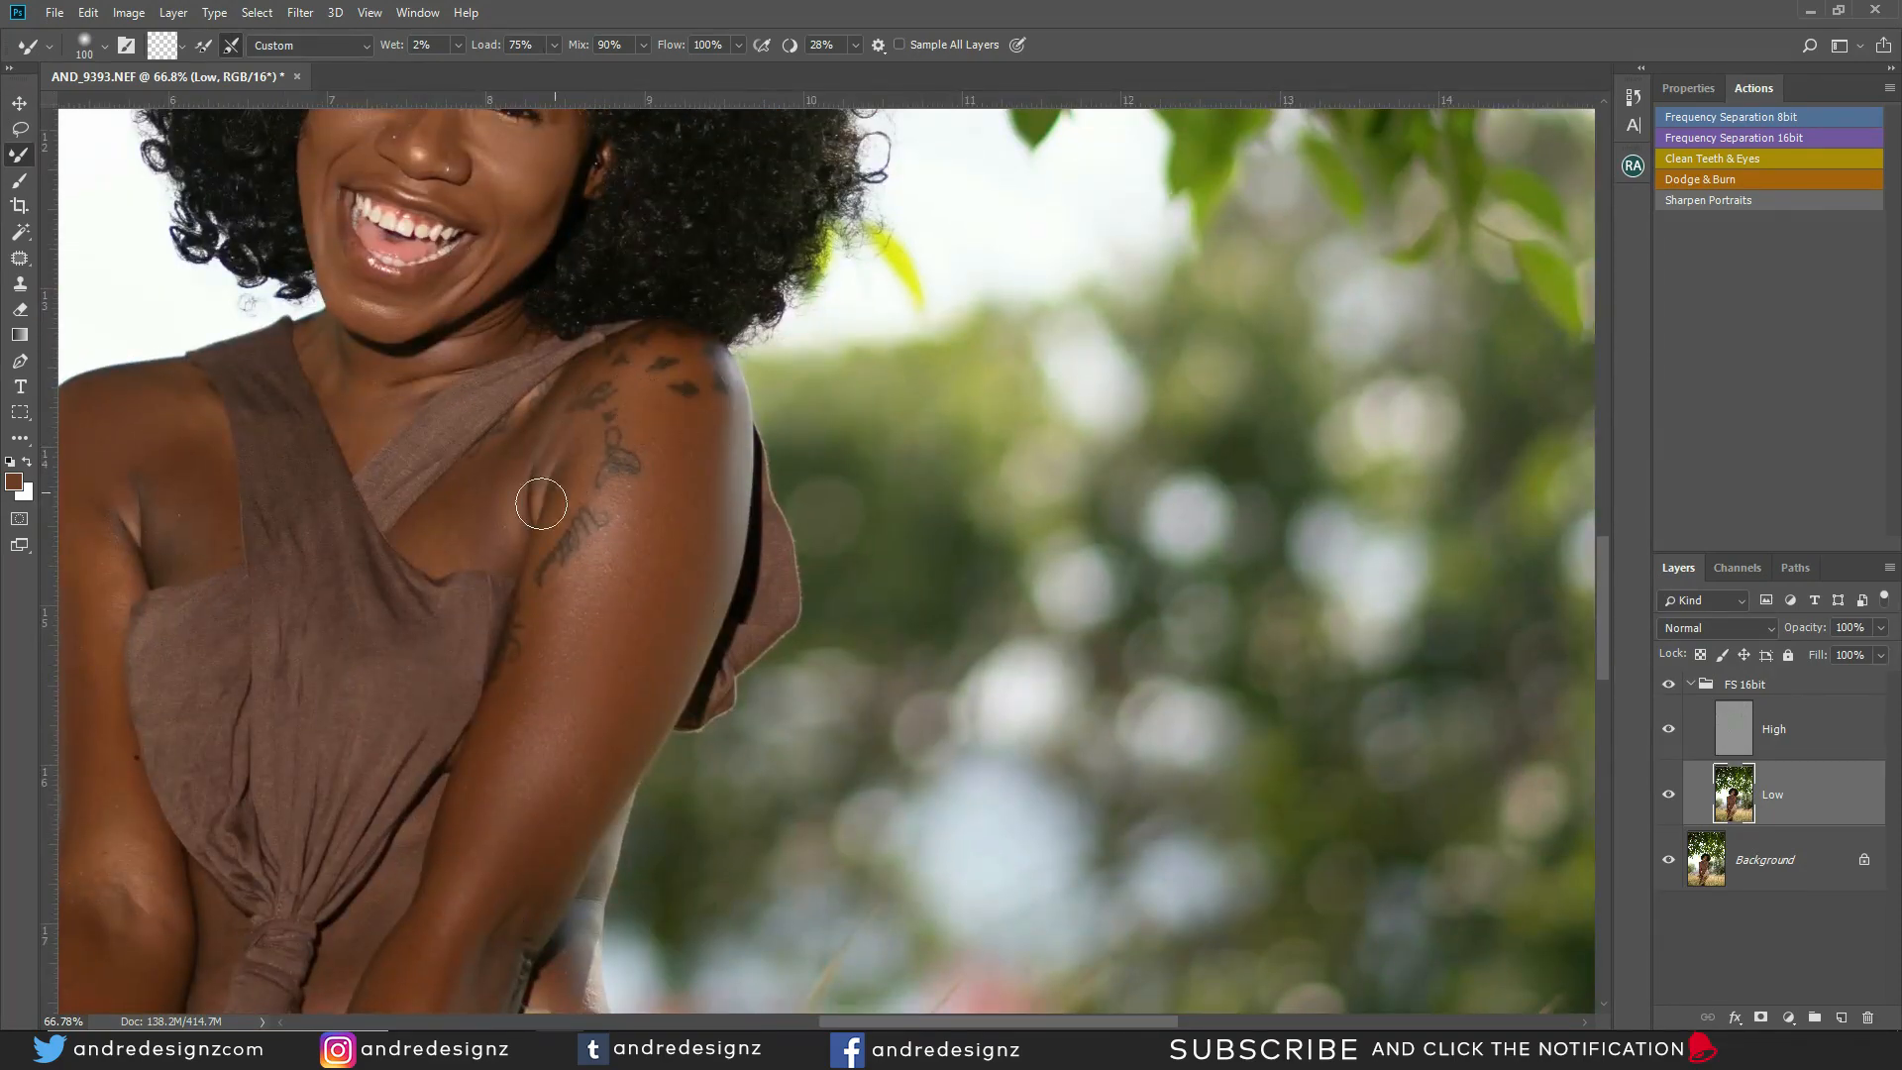
Blend the uneven tones on the chest beside the tattoo and on the shoulder of the other arm
mouse_move(472, 496)
mouse_down()
mouse_move(504, 466)
mouse_move(460, 500)
mouse_move(470, 553)
mouse_move(515, 508)
mouse_move(494, 540)
mouse_move(470, 510)
mouse_move(441, 535)
mouse_move(484, 527)
mouse_up()
mouse_move(569, 616)
mouse_down()
mouse_move(535, 606)
mouse_move(599, 590)
mouse_move(680, 522)
mouse_move(974, 446)
mouse_up()
mouse_move(449, 563)
mouse_down()
mouse_move(431, 329)
mouse_move(419, 352)
mouse_move(437, 477)
mouse_move(435, 430)
mouse_move(415, 553)
mouse_move(408, 498)
mouse_move(455, 428)
mouse_move(452, 318)
mouse_move(431, 395)
mouse_move(540, 315)
mouse_move(561, 371)
mouse_move(552, 271)
mouse_move(572, 324)
mouse_move(562, 265)
mouse_move(452, 264)
mouse_move(484, 250)
mouse_move(463, 331)
mouse_move(466, 273)
mouse_move(421, 270)
mouse_move(451, 248)
mouse_move(551, 314)
mouse_move(545, 283)
mouse_move(560, 358)
mouse_move(522, 358)
mouse_move(498, 635)
mouse_move(467, 369)
mouse_move(481, 467)
mouse_up()
drag(566, 618, 595, 301)
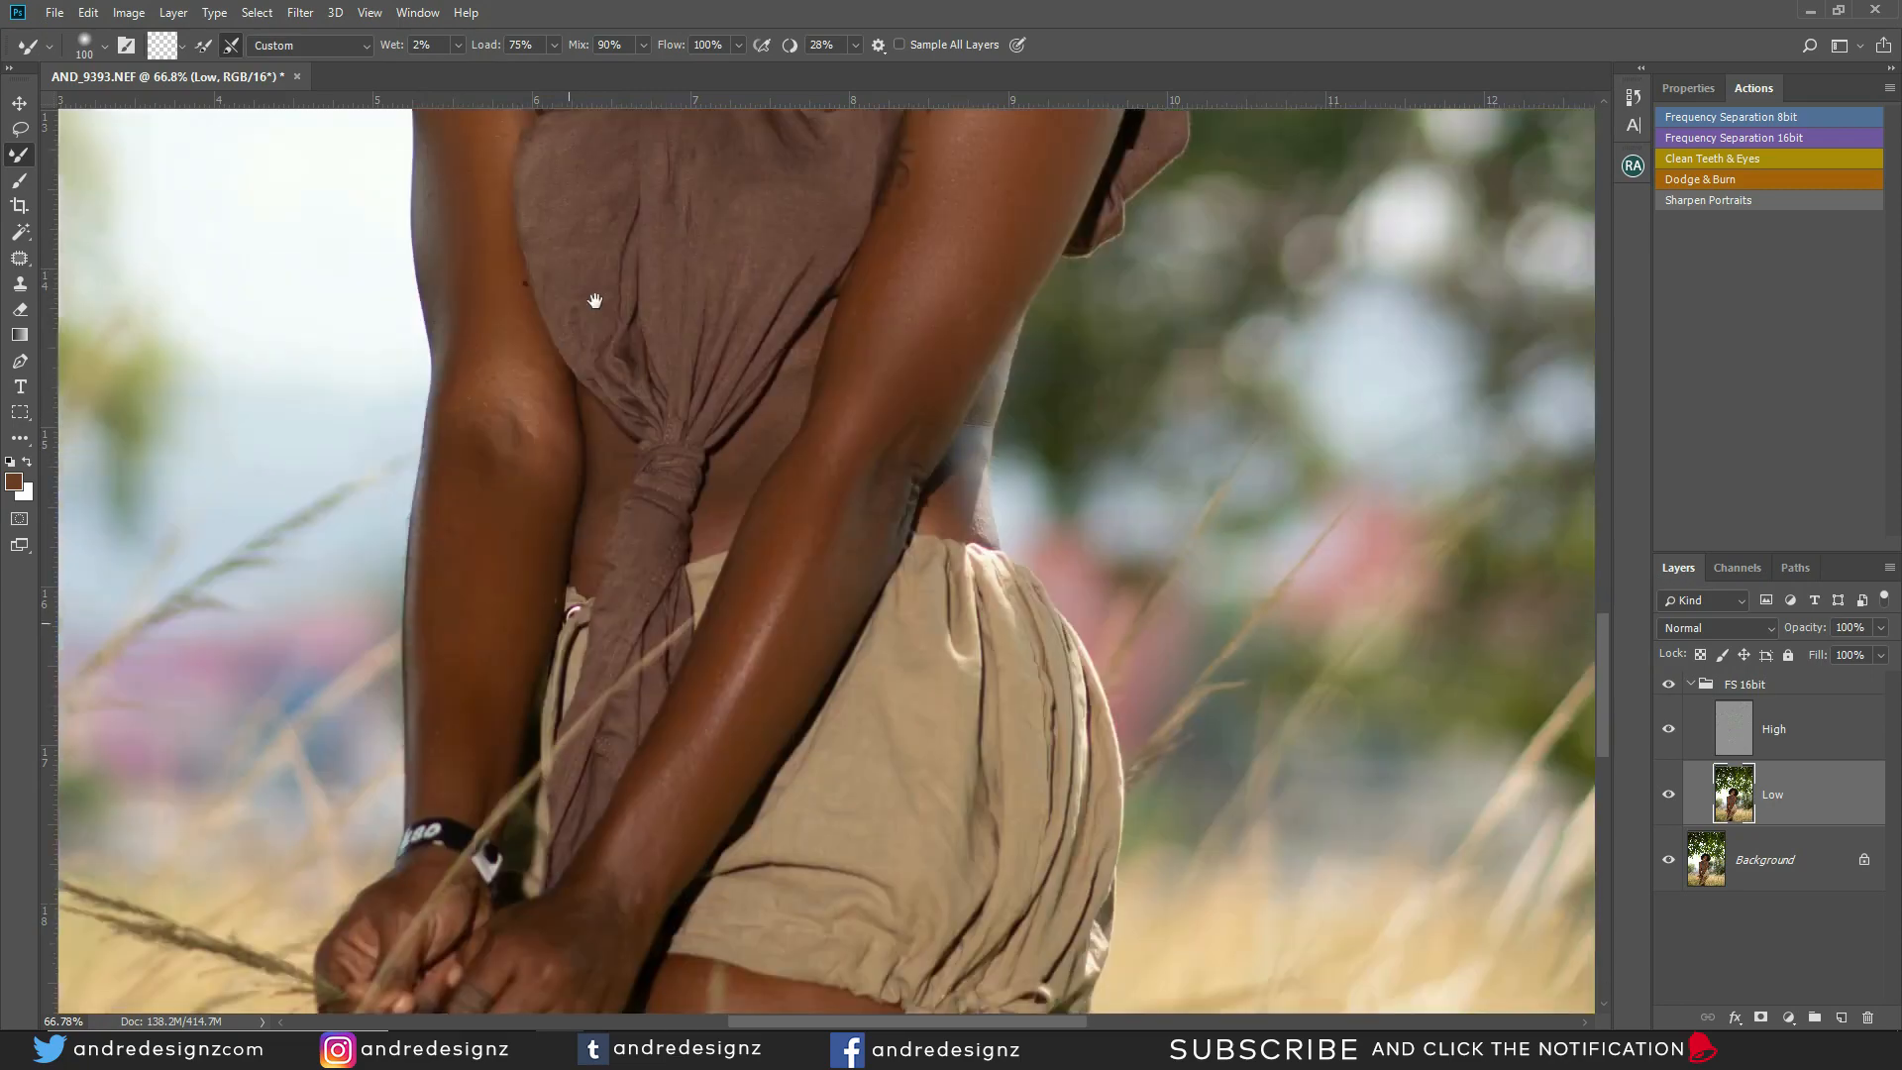
Smooth the dark patch around the elbow of the arm without tattoos and reduce the brush to 70 pixels
mouse_move(509, 422)
mouse_down()
mouse_move(511, 482)
mouse_move(493, 386)
mouse_move(452, 700)
mouse_move(493, 420)
mouse_move(518, 377)
mouse_move(488, 390)
mouse_move(514, 357)
mouse_move(544, 412)
mouse_move(515, 496)
mouse_move(460, 490)
mouse_move(467, 607)
mouse_move(450, 514)
mouse_move(475, 514)
mouse_up()
key(bracketleft)
key(bracketleft)
key(bracketleft)
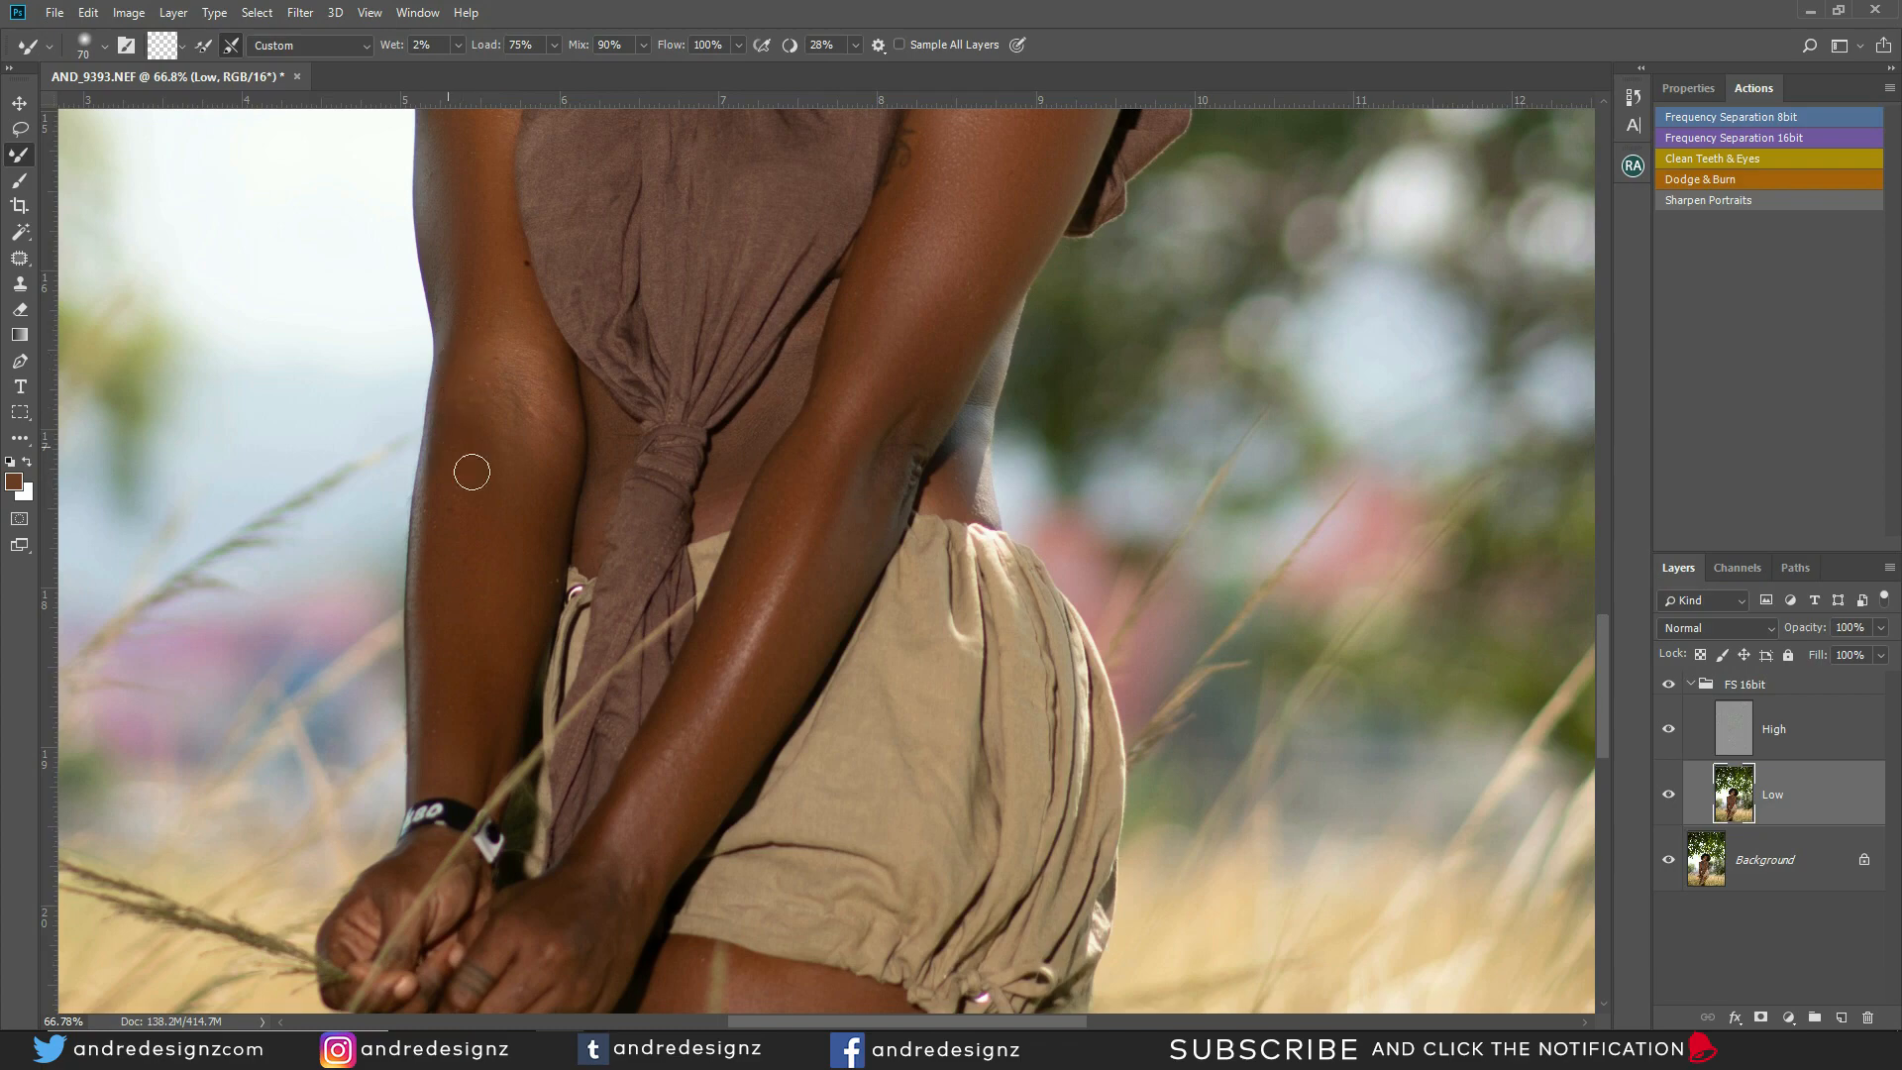
scroll(546, 497, up, 5)
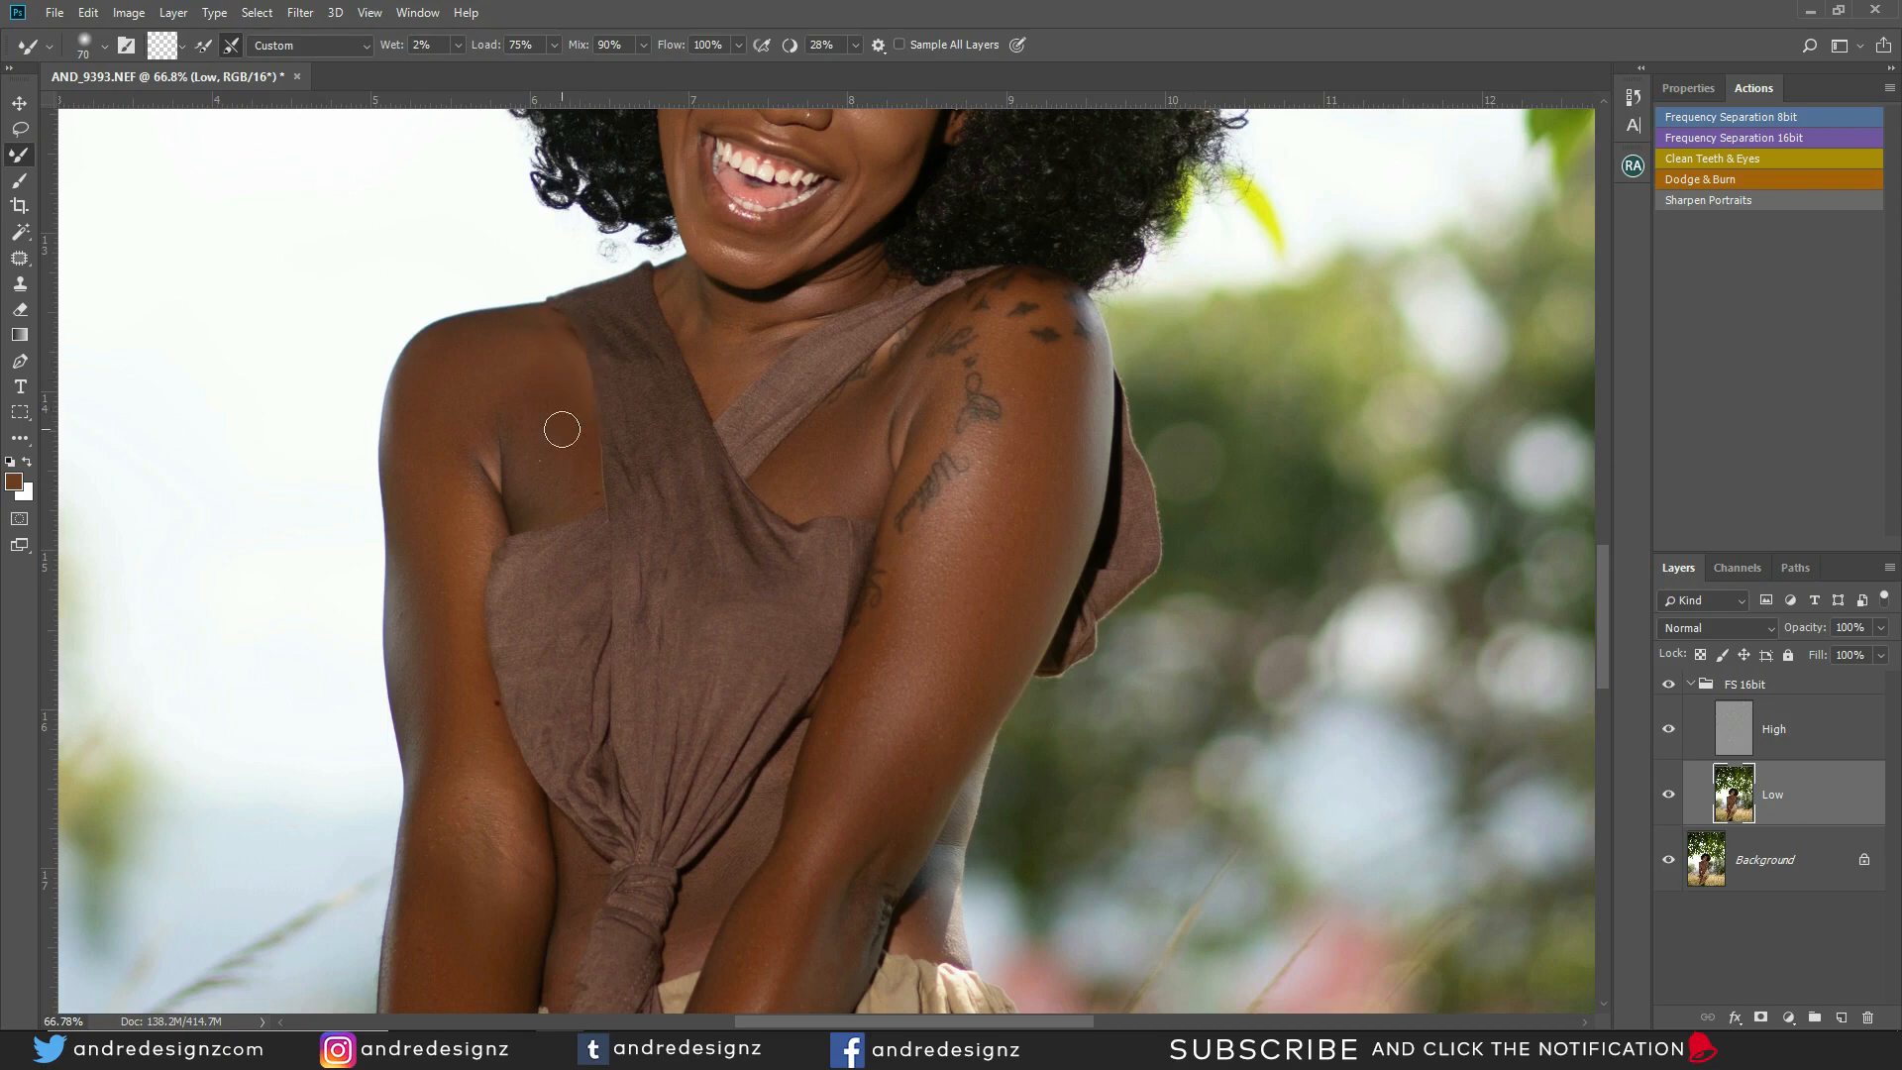
Compare the woman's whole figure with the FS 16bit group hidden and shown
scroll(996, 571, up, 4)
scroll(1010, 558, down, 13)
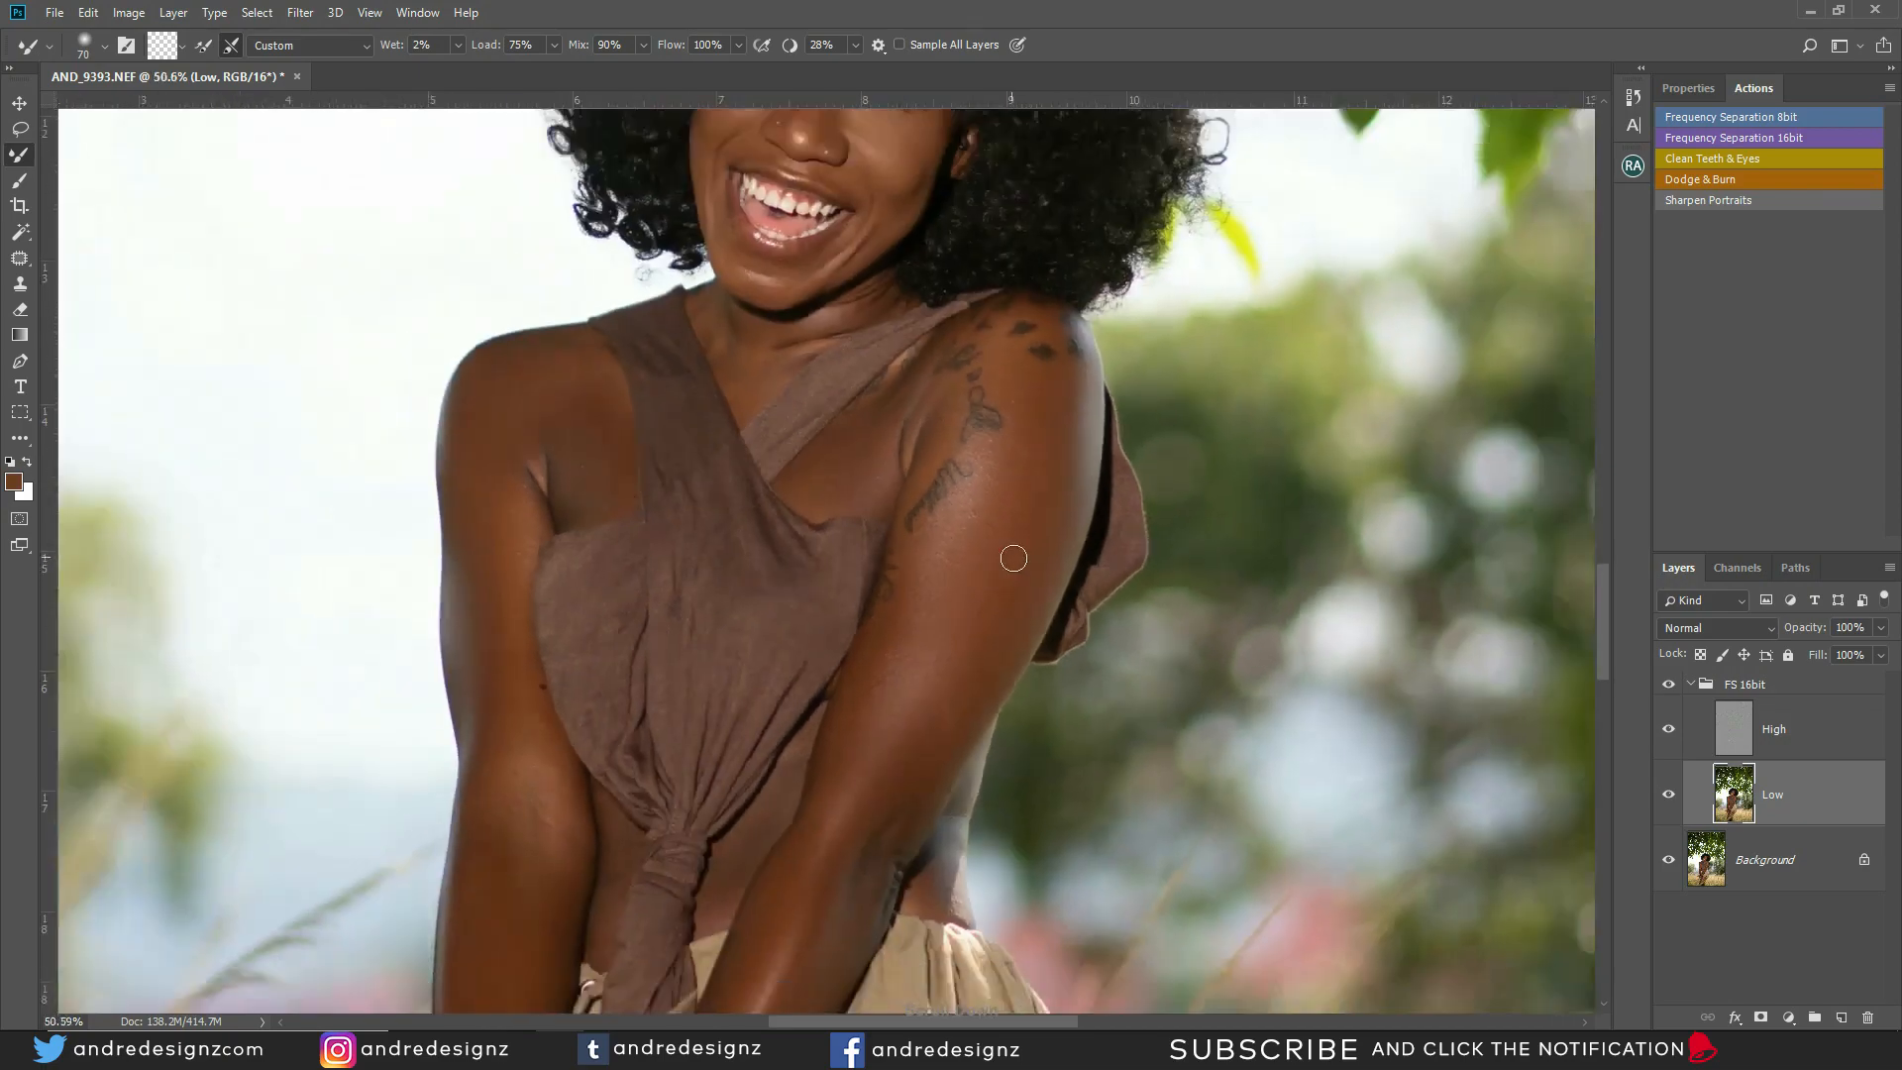
scroll(1012, 556, up, 1)
click(1670, 685)
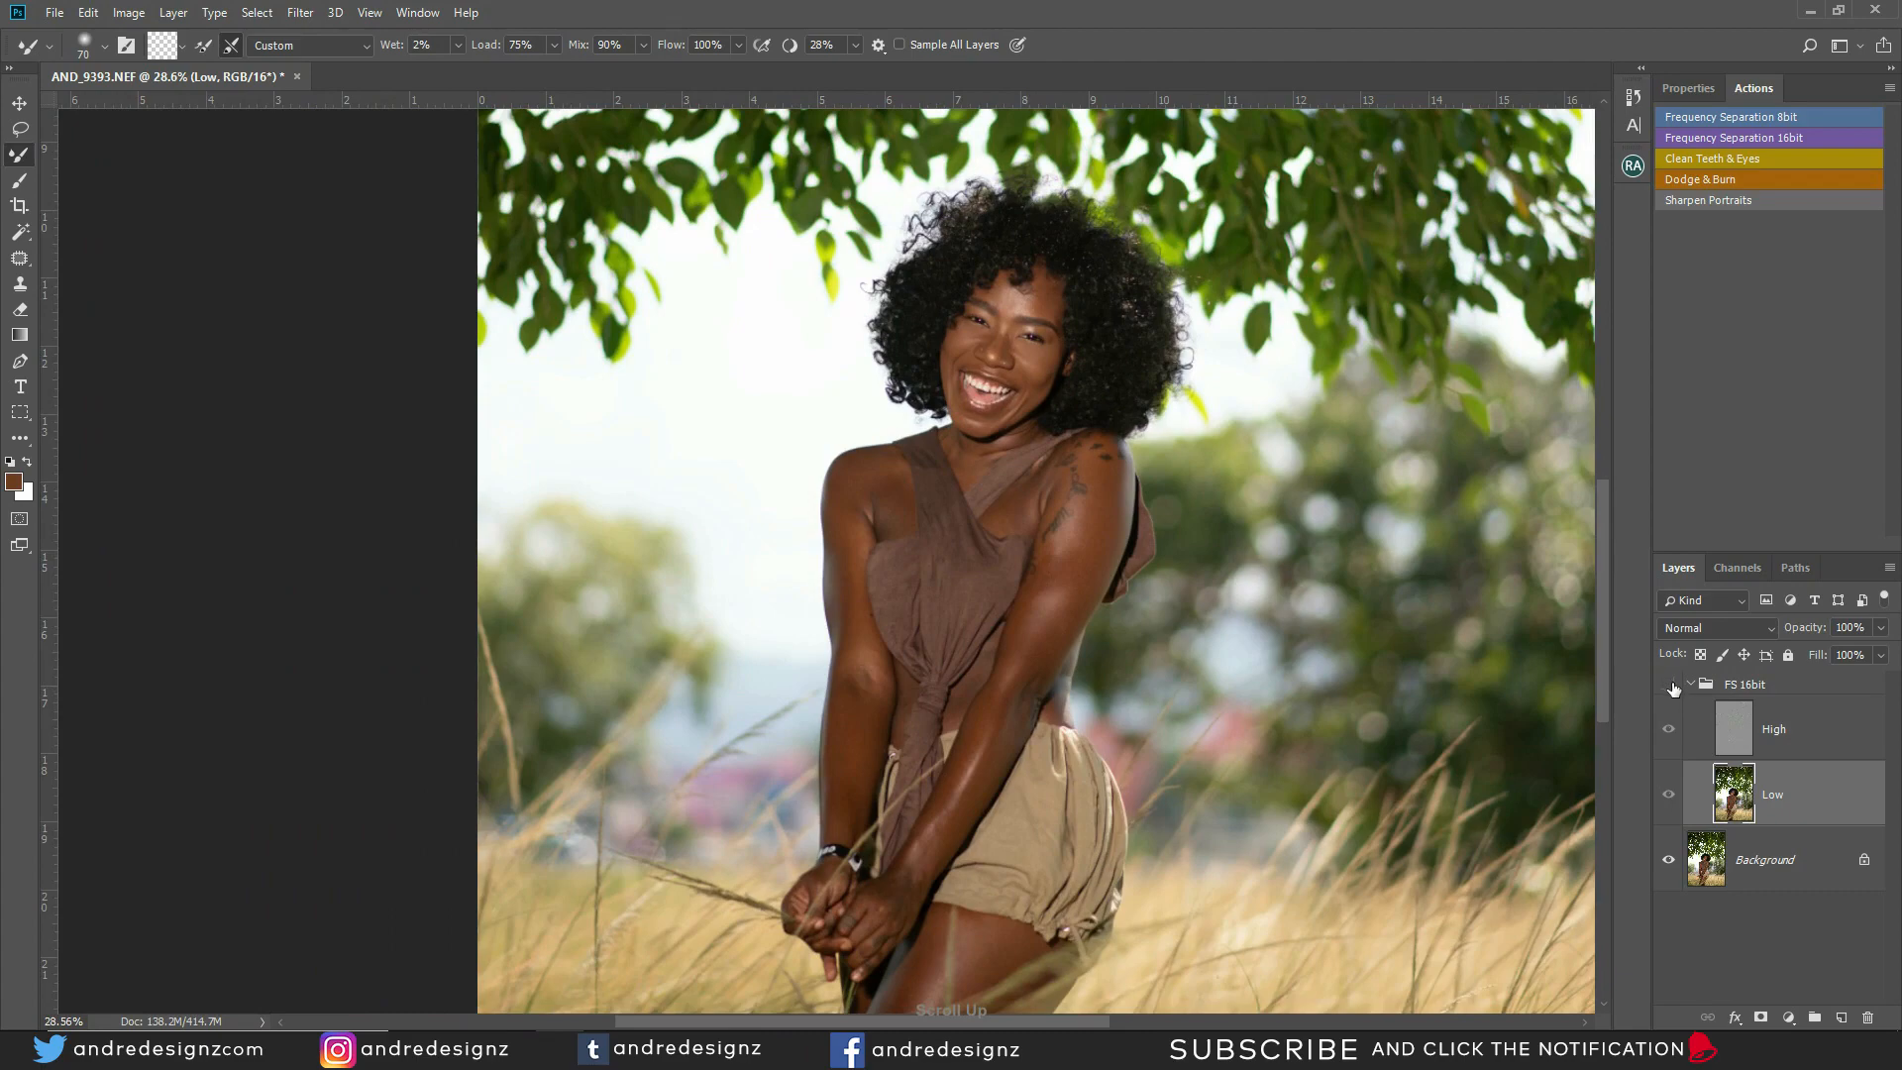
click(1672, 685)
scroll(1026, 684, up, 2)
scroll(1021, 688, down, 3)
Examine the thigh, forearms and face close up, comparing the face with the FS 16bit group hidden and shown
drag(1037, 673, 931, 176)
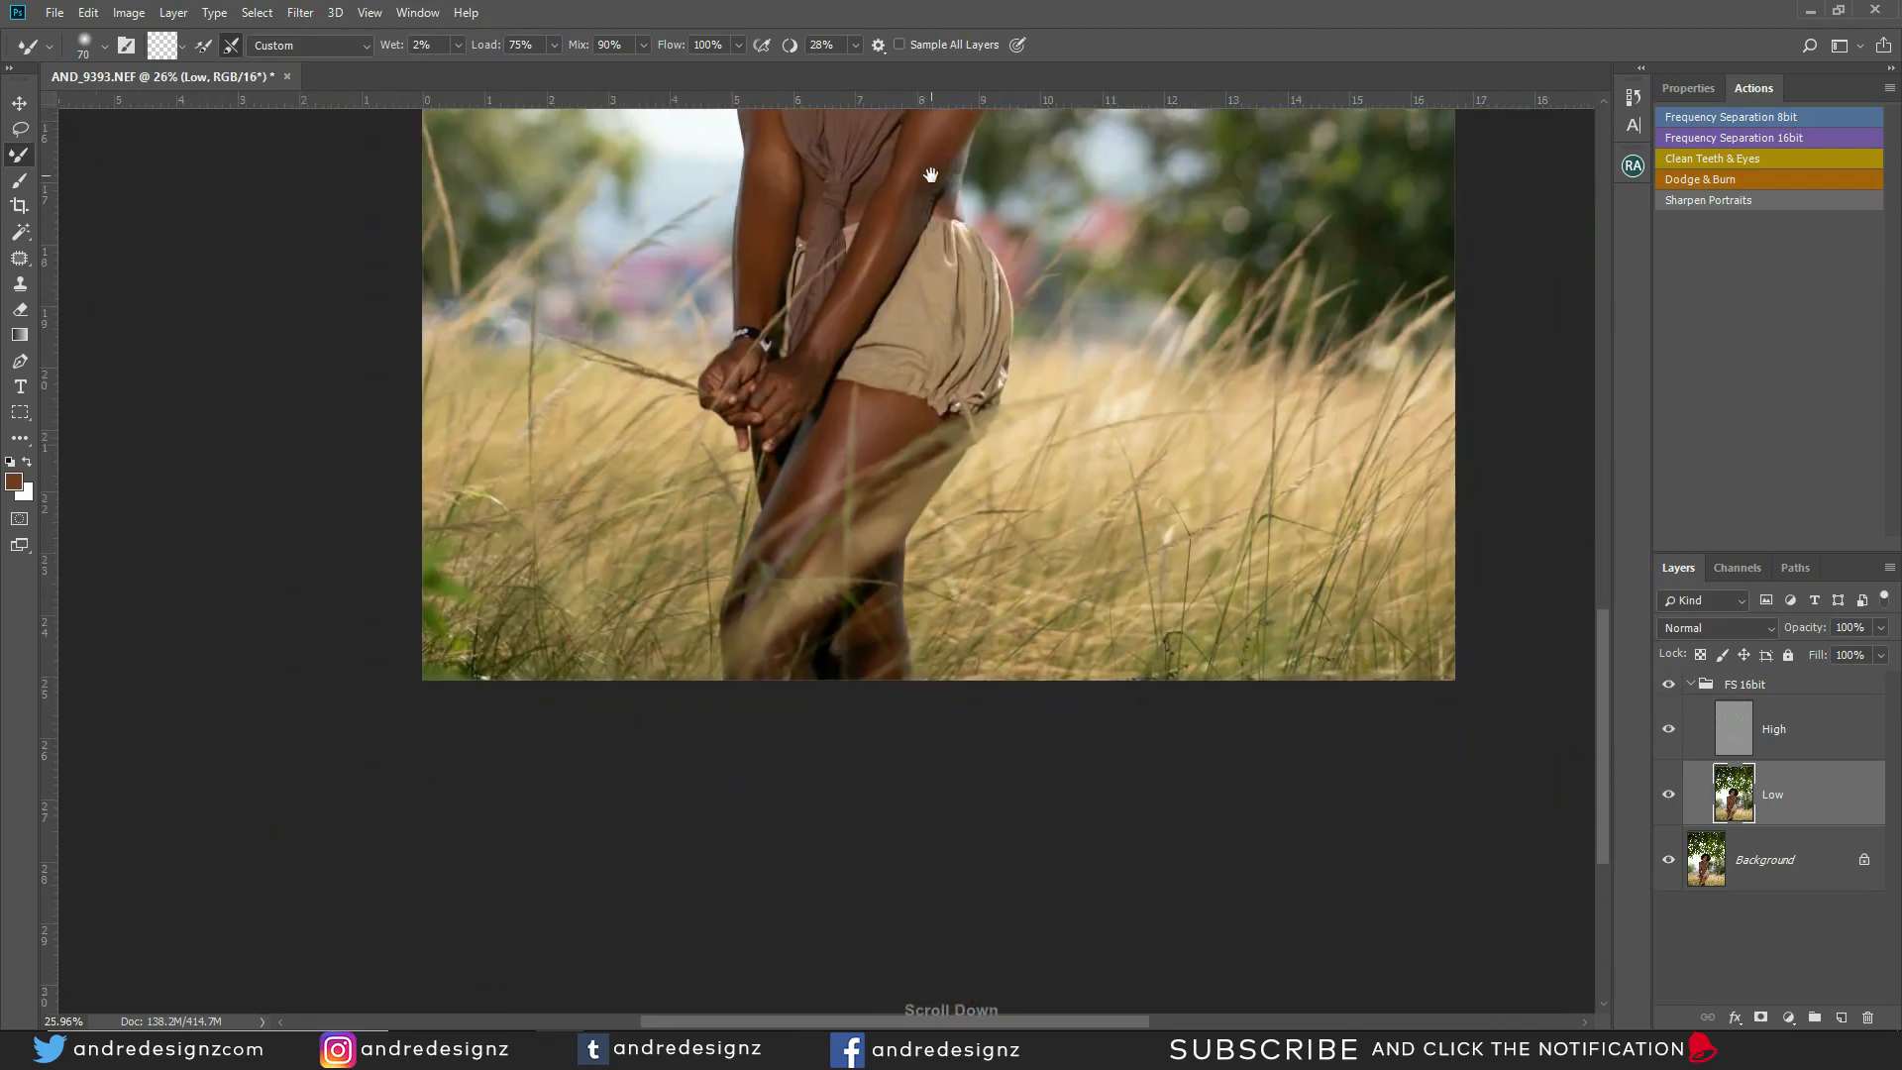
scroll(900, 407, up, 5)
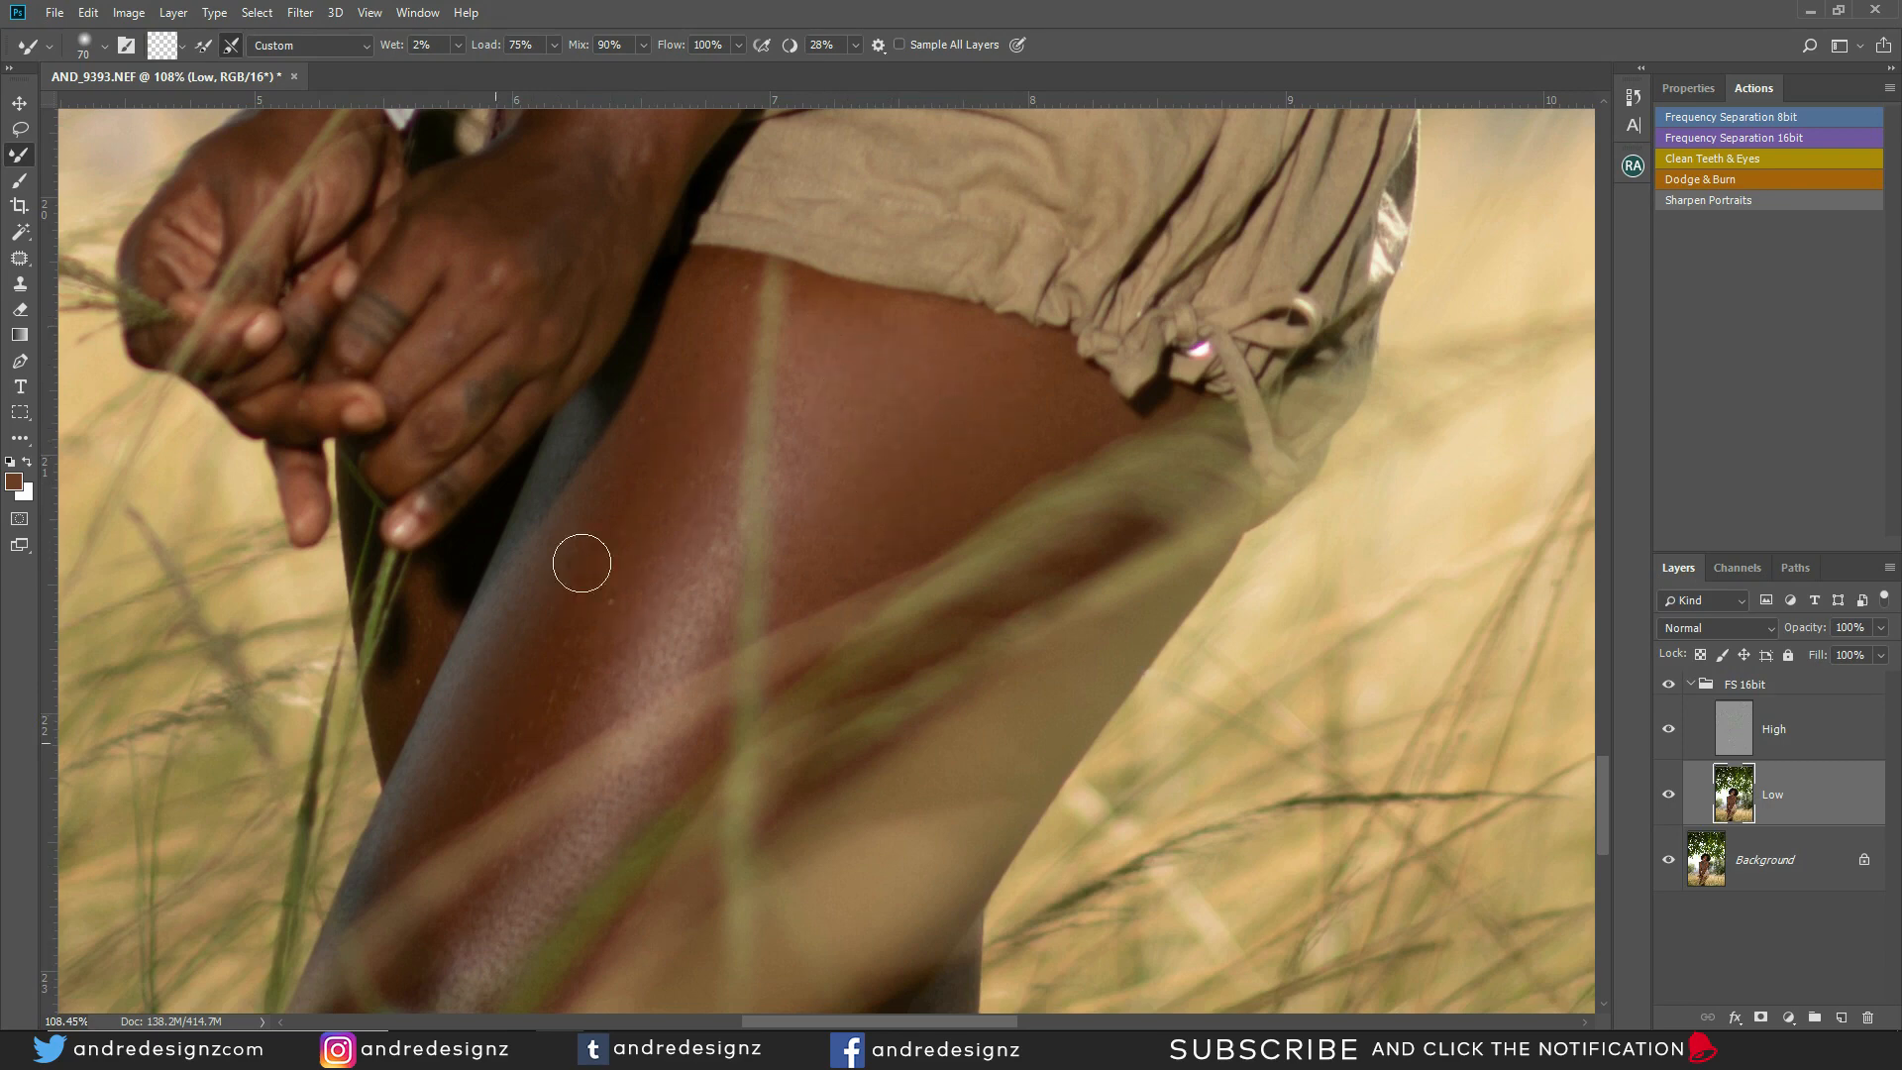
drag(880, 365, 807, 751)
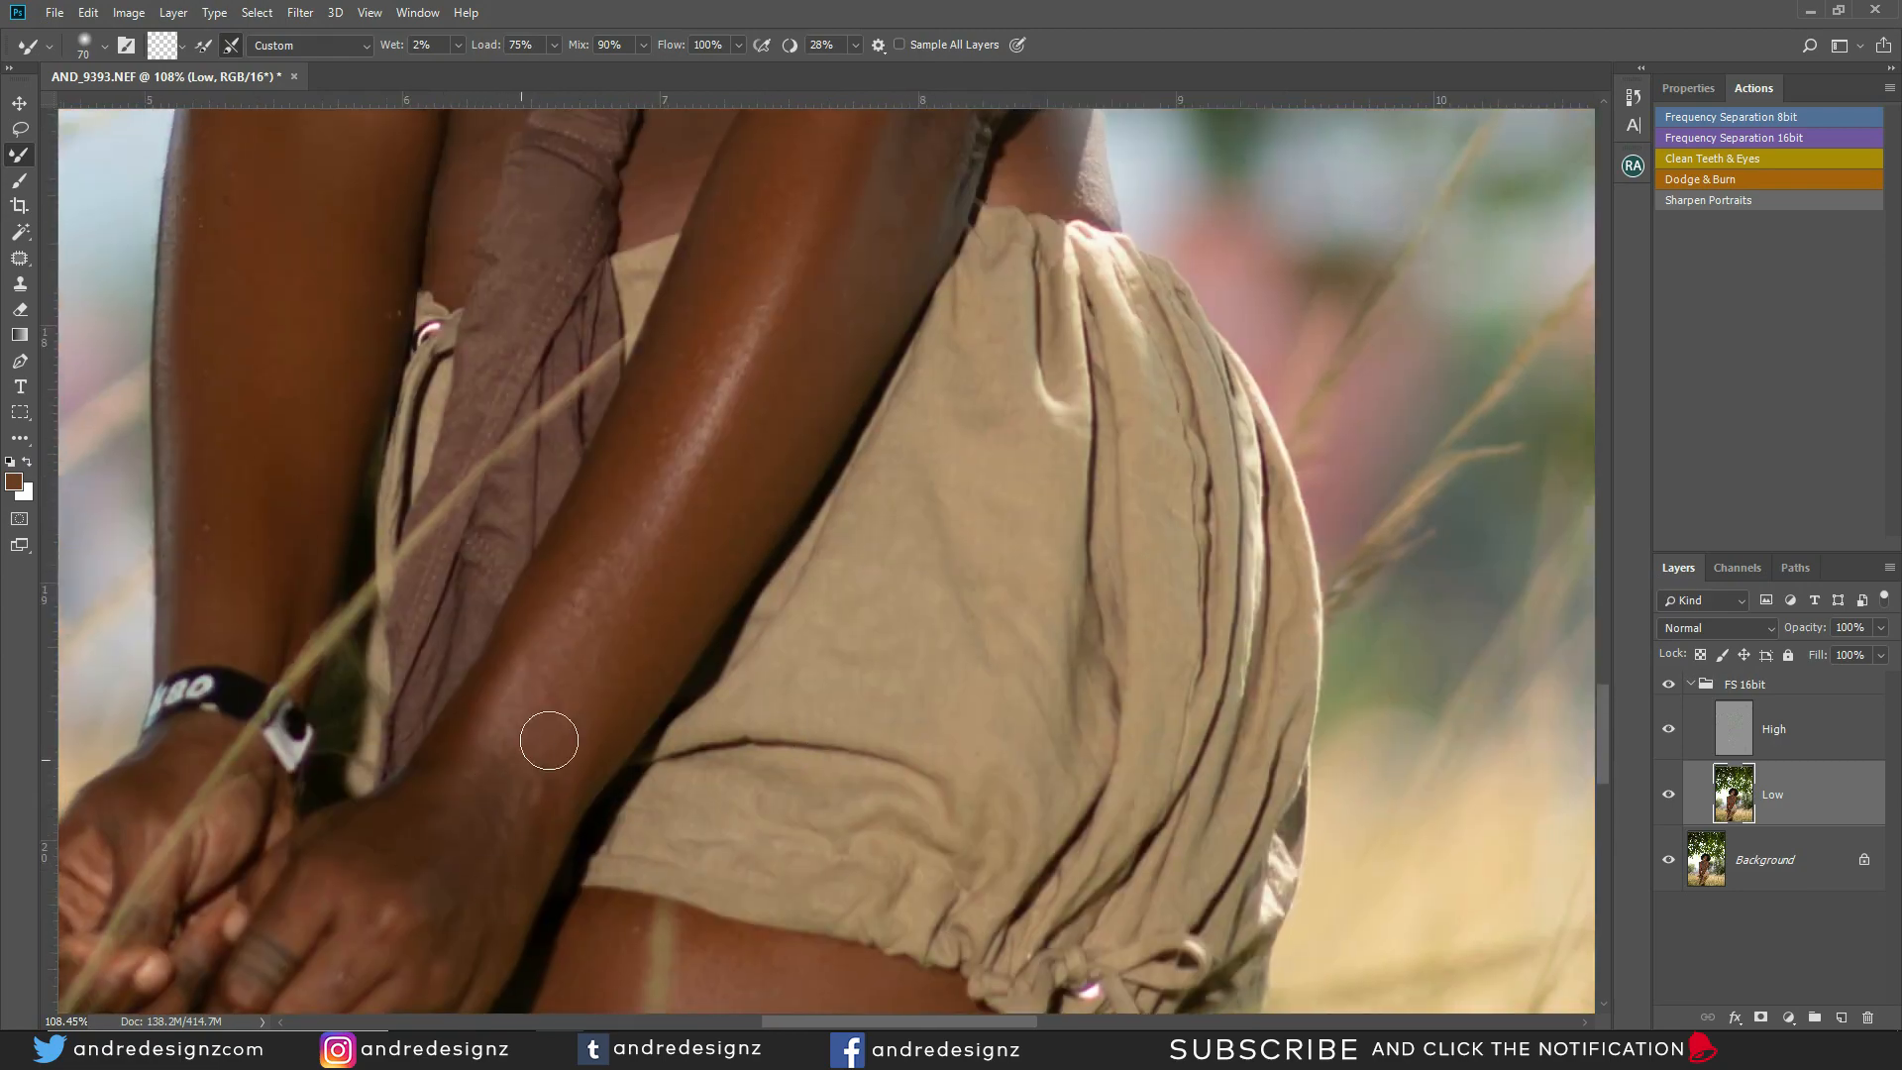
drag(822, 271, 871, 709)
mouse_move(878, 558)
mouse_down()
mouse_move(908, 552)
mouse_move(896, 658)
mouse_up()
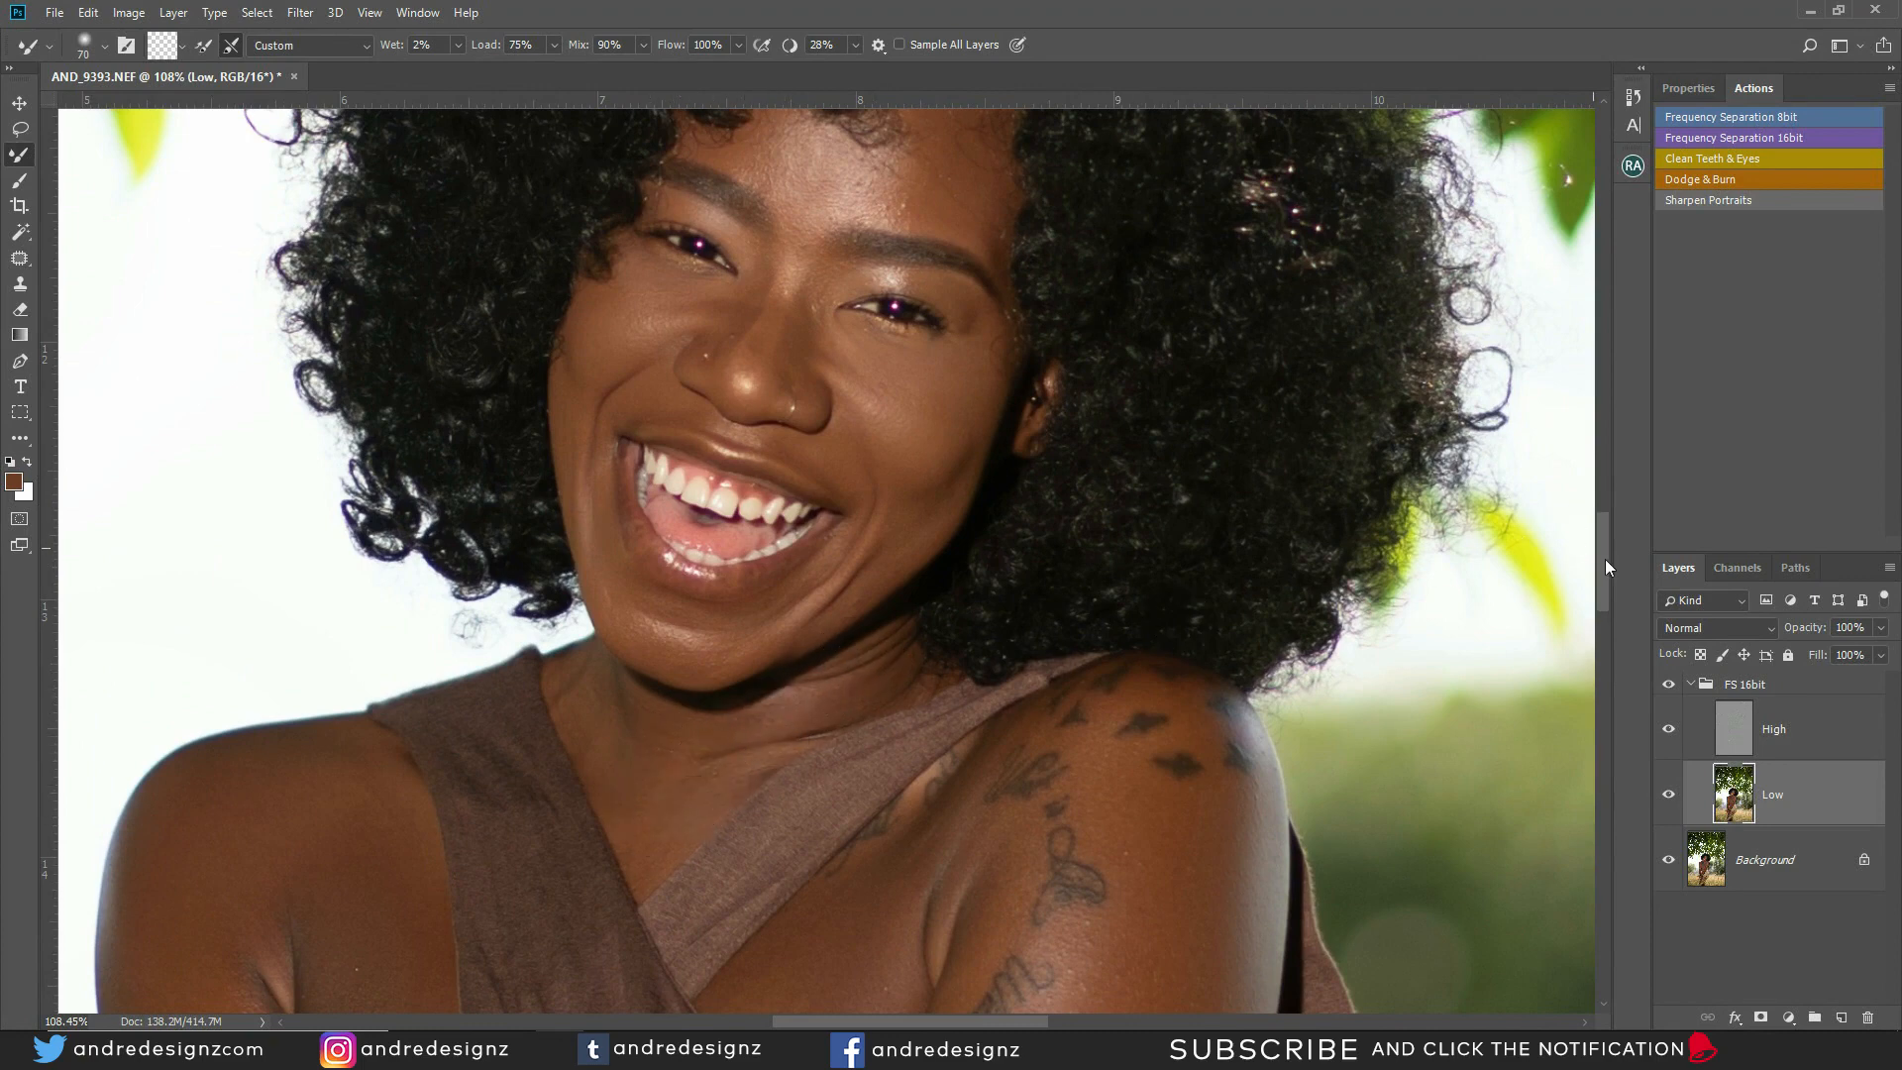
click(1668, 691)
click(1669, 691)
drag(951, 378, 847, 738)
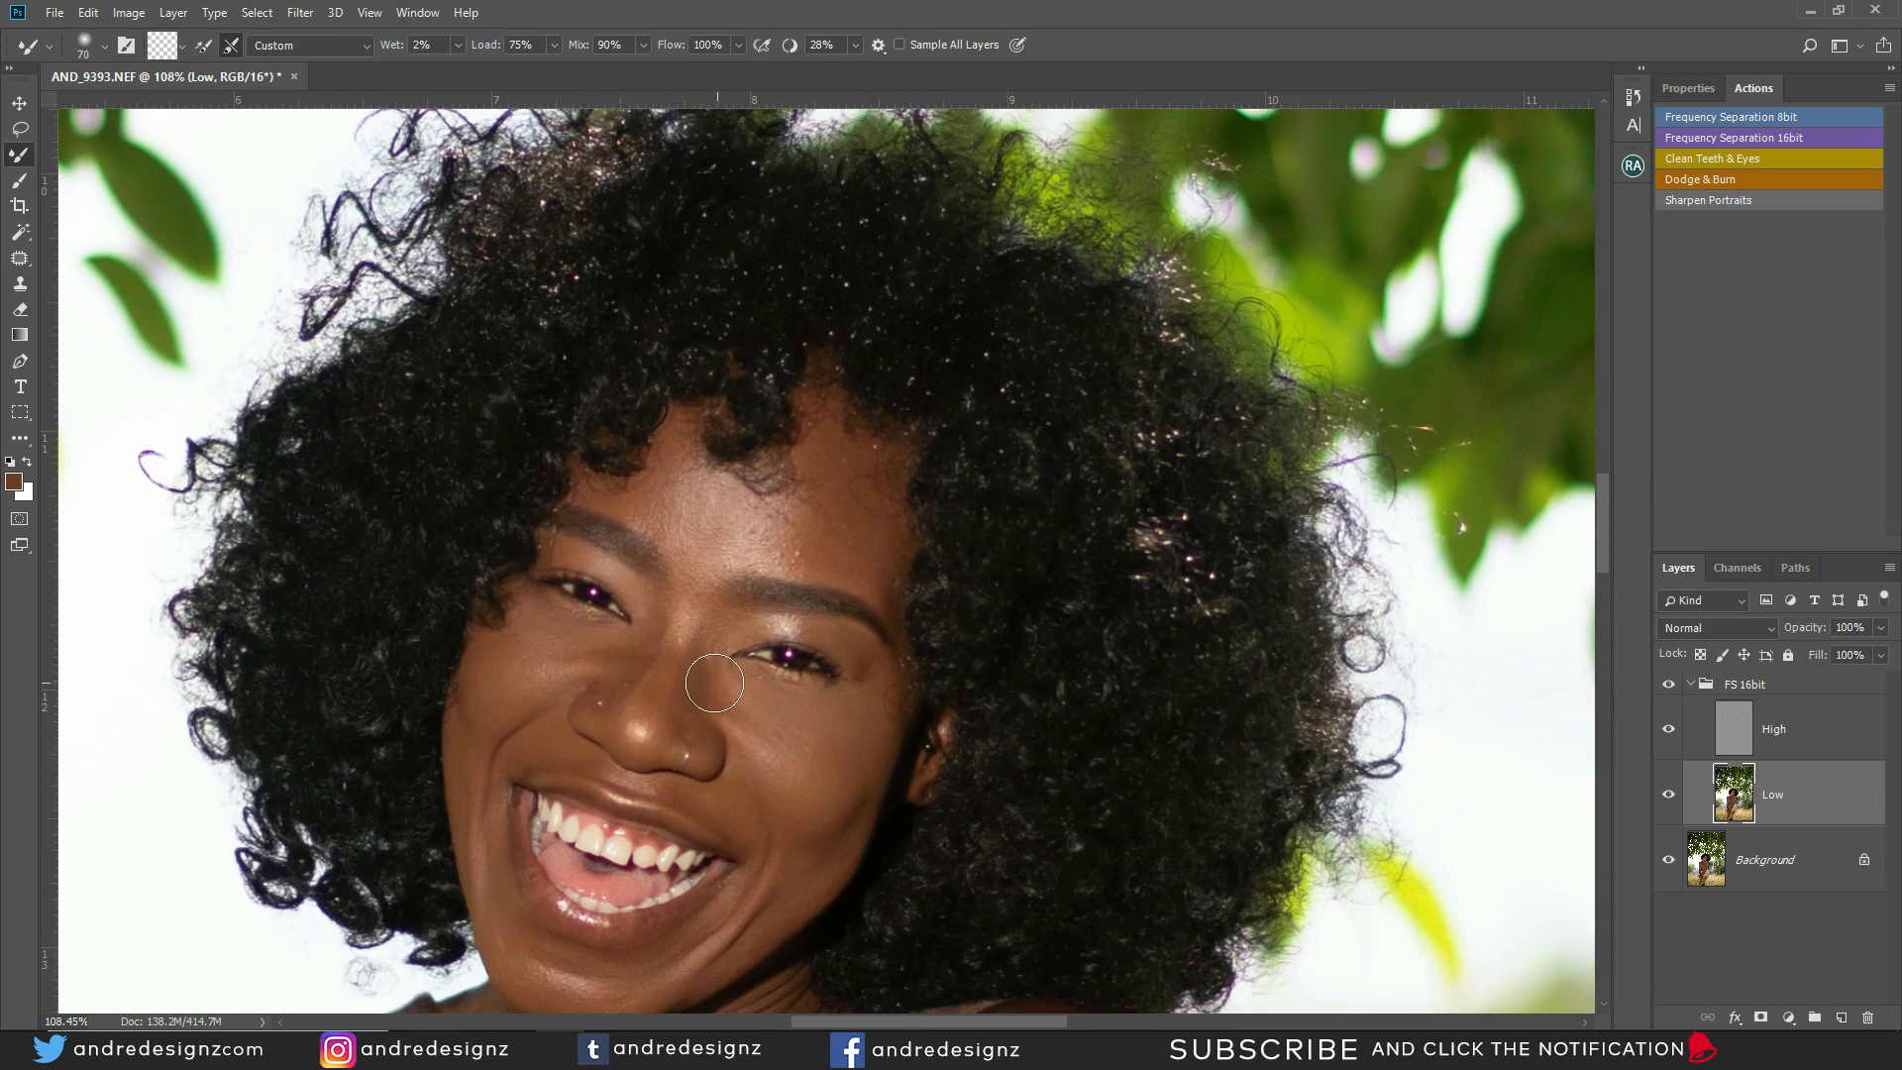
Reduce the Mixer Brush size for small facial areas and compare the face with the FS 16bit group hidden and shown
key(bracketleft)
key(bracketleft)
key(bracketleft)
key(bracketleft)
key(bracketleft)
click(1669, 688)
click(1669, 685)
click(1670, 686)
click(1669, 686)
Blend the highlights and shadows across the forehead with a larger Mixer Brush
key(bracketright)
key(bracketright)
key(bracketright)
mouse_move(684, 531)
mouse_down()
mouse_move(707, 516)
mouse_move(701, 538)
mouse_move(728, 551)
mouse_move(768, 523)
mouse_move(742, 530)
mouse_move(677, 482)
mouse_move(762, 542)
mouse_move(785, 501)
mouse_up()
mouse_move(794, 566)
mouse_down()
mouse_move(787, 515)
mouse_move(830, 436)
mouse_move(848, 562)
mouse_move(890, 454)
mouse_up()
Smooth the tones on both cheeks with the Mixer Brush at 70 pixels
key(bracketright)
key(bracketright)
mouse_move(527, 658)
mouse_down()
mouse_move(496, 695)
mouse_move(591, 649)
mouse_move(522, 690)
mouse_move(544, 627)
mouse_move(504, 697)
mouse_up()
mouse_move(789, 708)
mouse_down()
mouse_move(865, 754)
mouse_move(816, 759)
mouse_move(757, 698)
mouse_move(795, 788)
mouse_move(820, 744)
mouse_move(839, 765)
mouse_move(873, 682)
mouse_move(799, 811)
mouse_up()
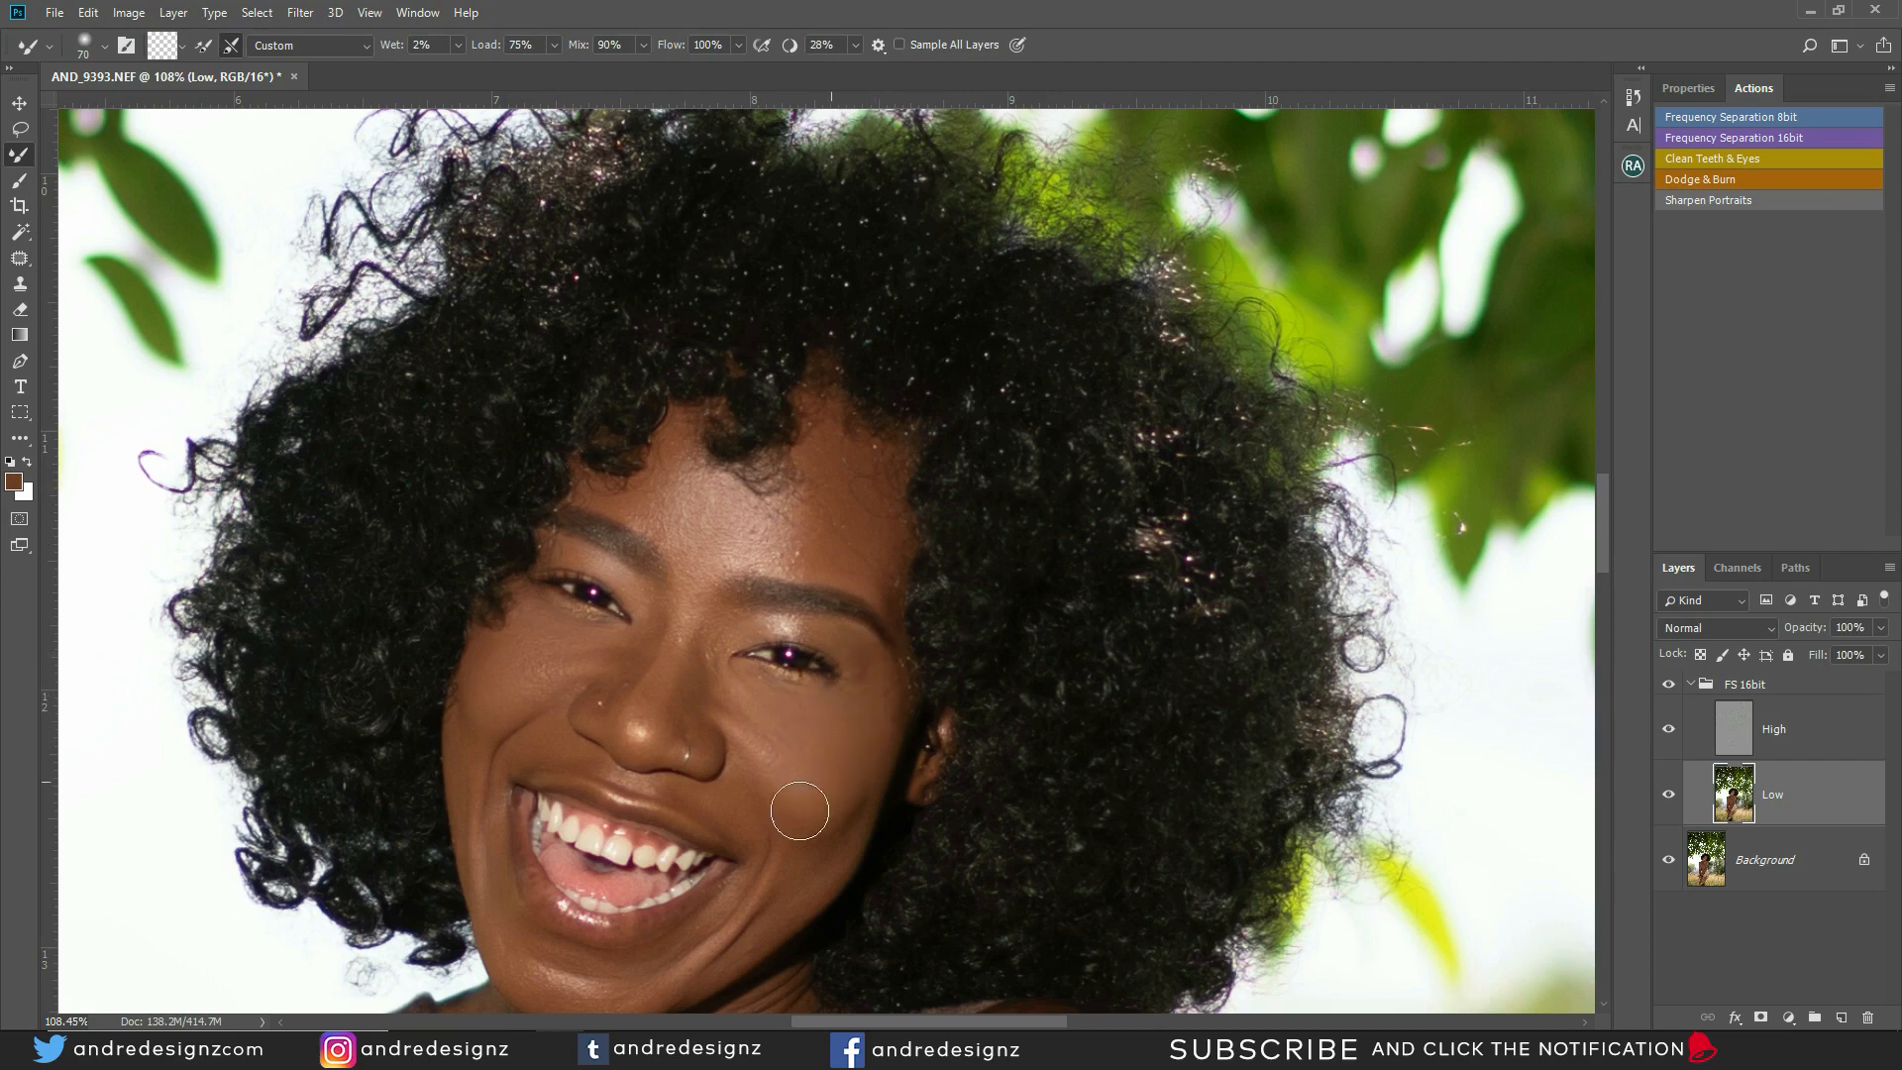
Blend the skin on the chin, around the mouth and on both sides of the nose
drag(700, 753, 866, 383)
mouse_move(721, 605)
mouse_down()
mouse_move(747, 632)
mouse_move(816, 612)
mouse_up()
mouse_move(955, 561)
mouse_down()
mouse_move(971, 522)
mouse_move(889, 567)
mouse_up()
drag(666, 398, 656, 469)
mouse_move(719, 302)
mouse_down()
mouse_move(702, 296)
mouse_move(748, 284)
mouse_up()
drag(890, 381, 905, 377)
Smooth the highlight along the nose with the Mixer Brush reduced to 35 pixels
key(bracketleft)
key(bracketleft)
key(bracketleft)
key(bracketleft)
key(bracketleft)
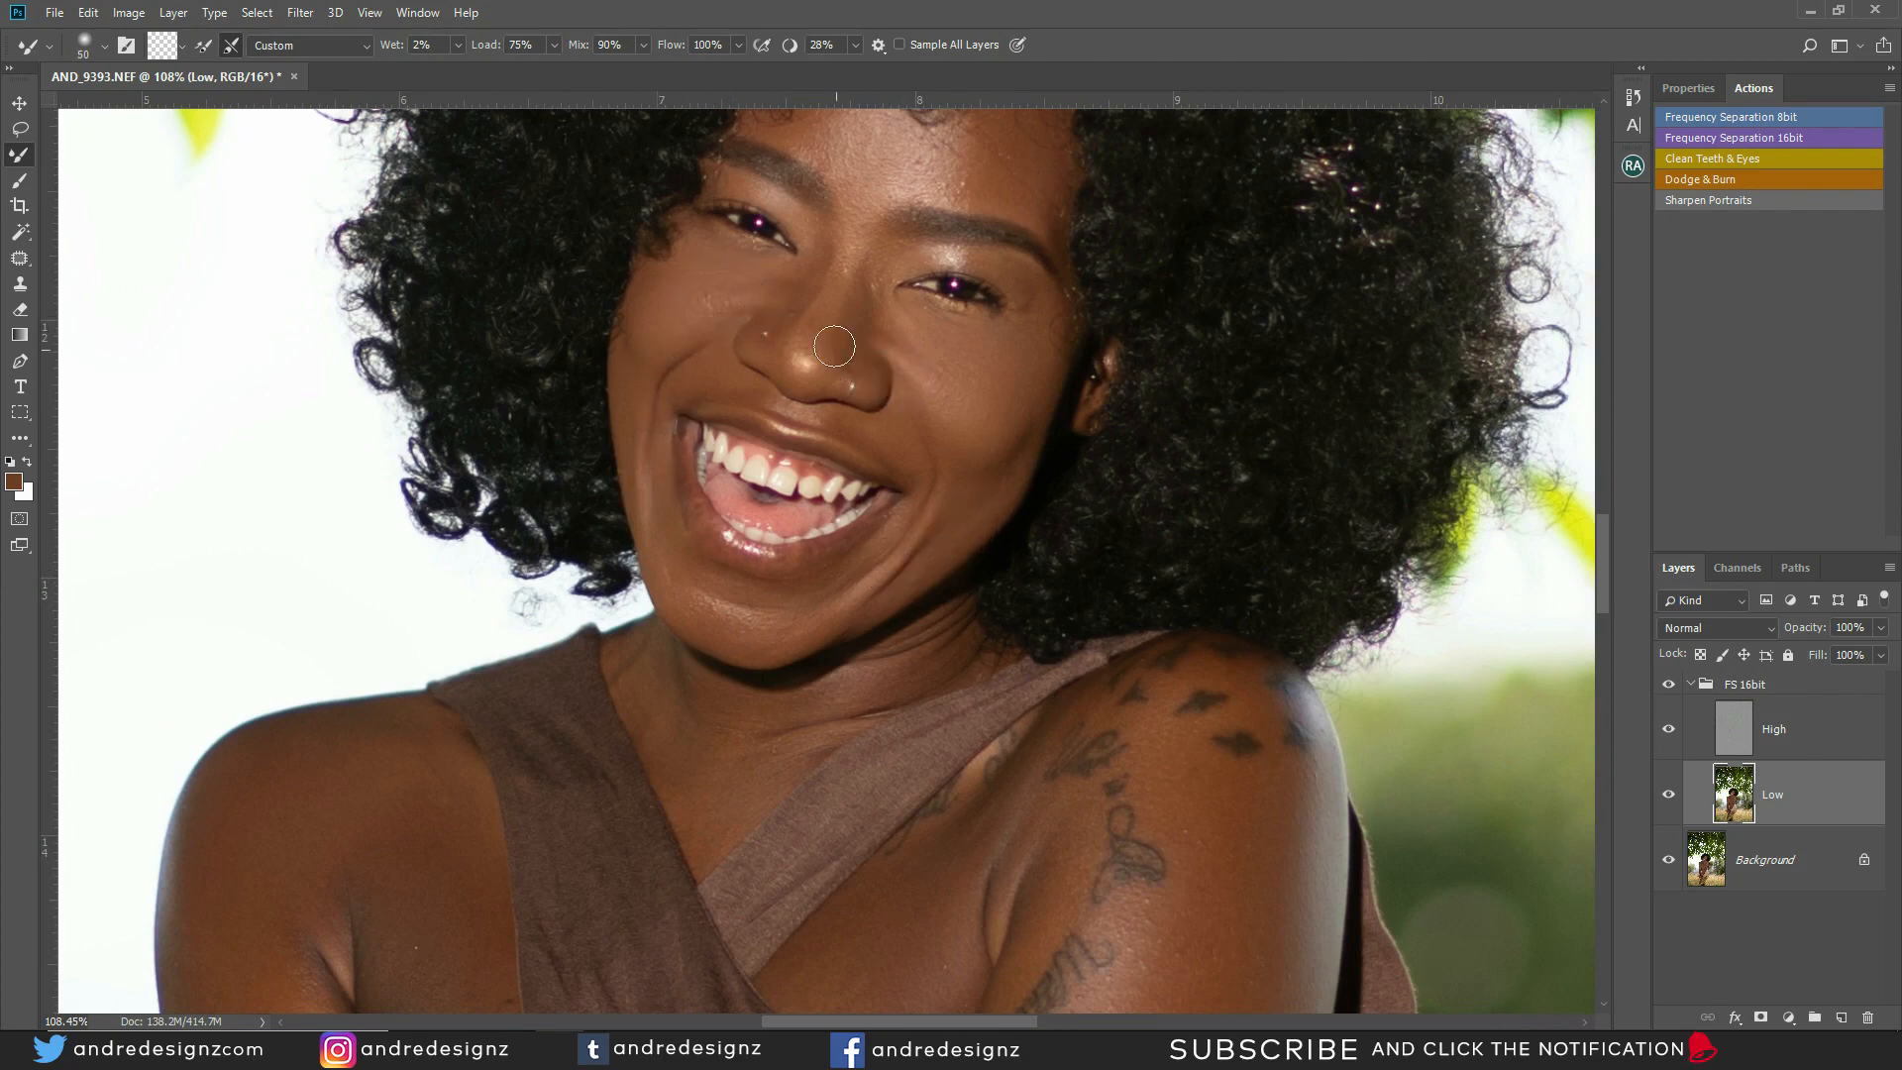
drag(824, 292, 810, 317)
Examine the mouth, eyes and forehead close up and judge the retouched skin on the whole figure
scroll(845, 380, down, 5)
scroll(871, 441, down, 4)
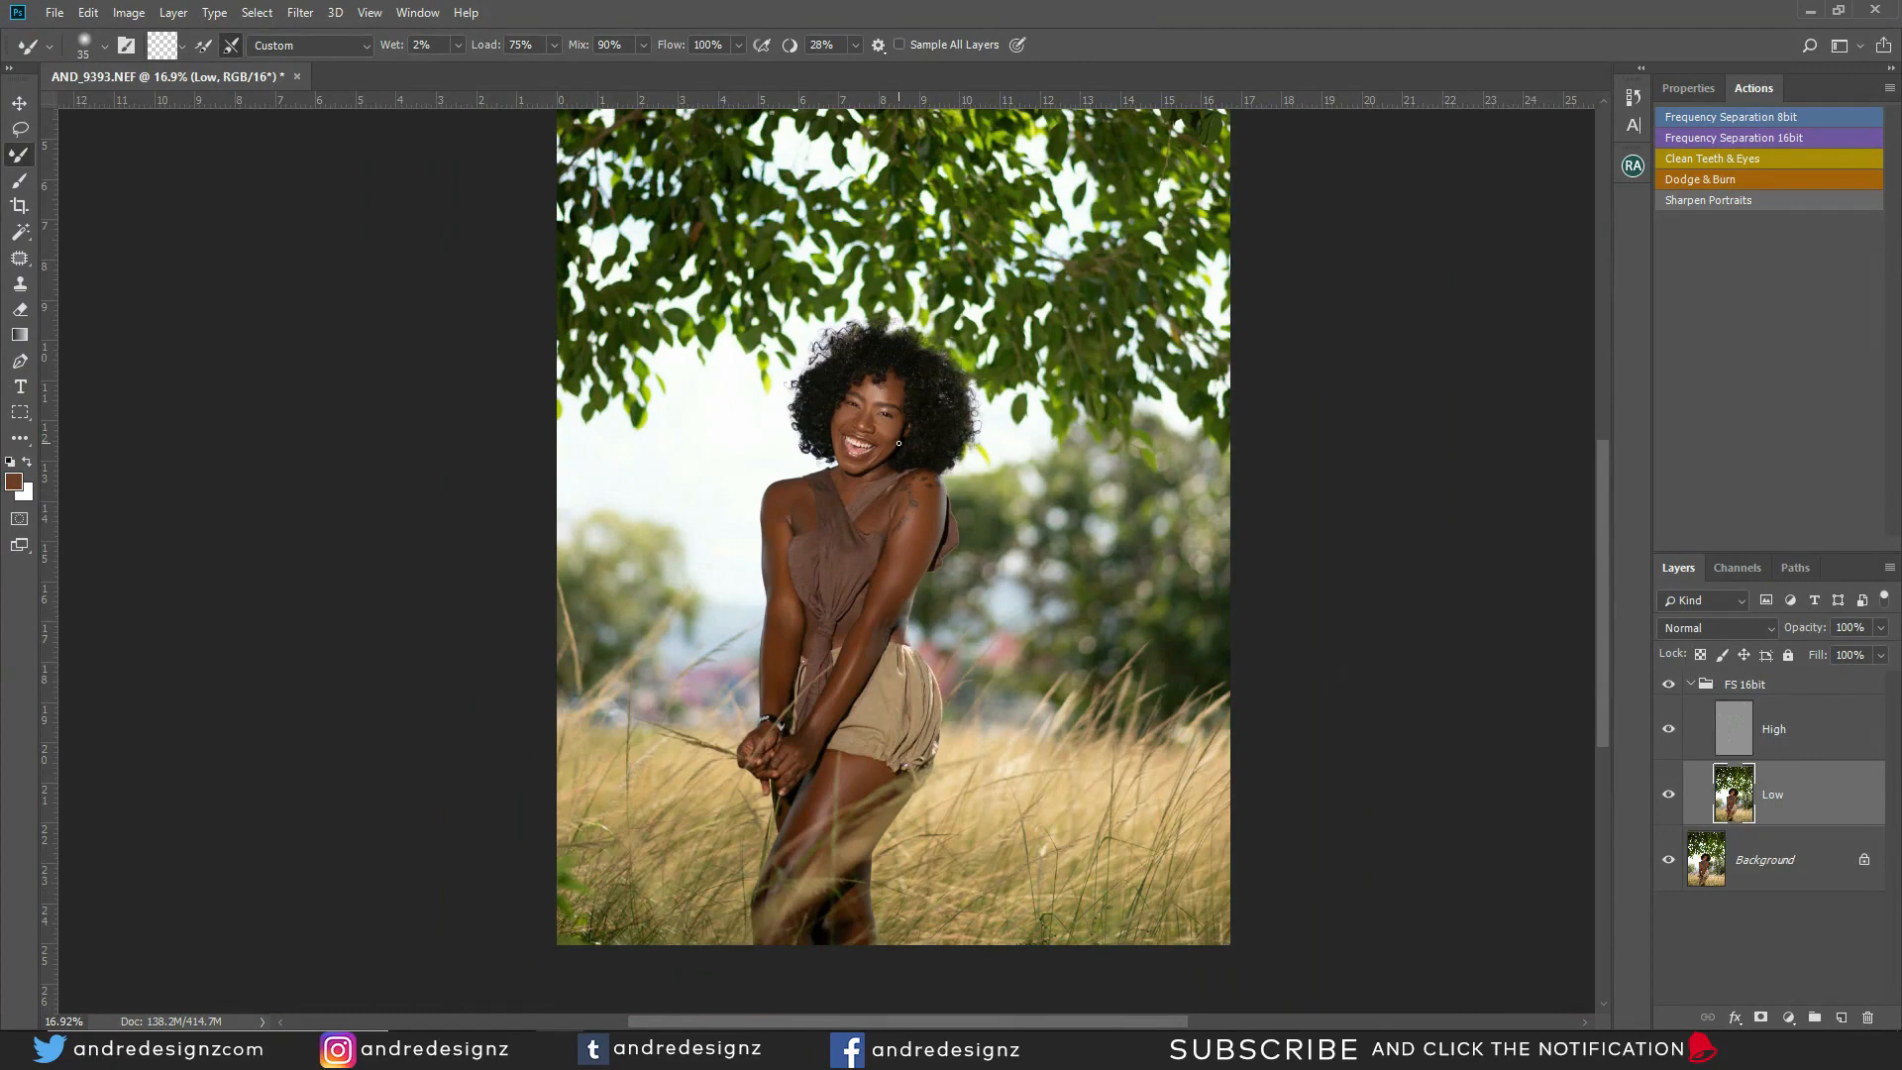
scroll(898, 443, up, 10)
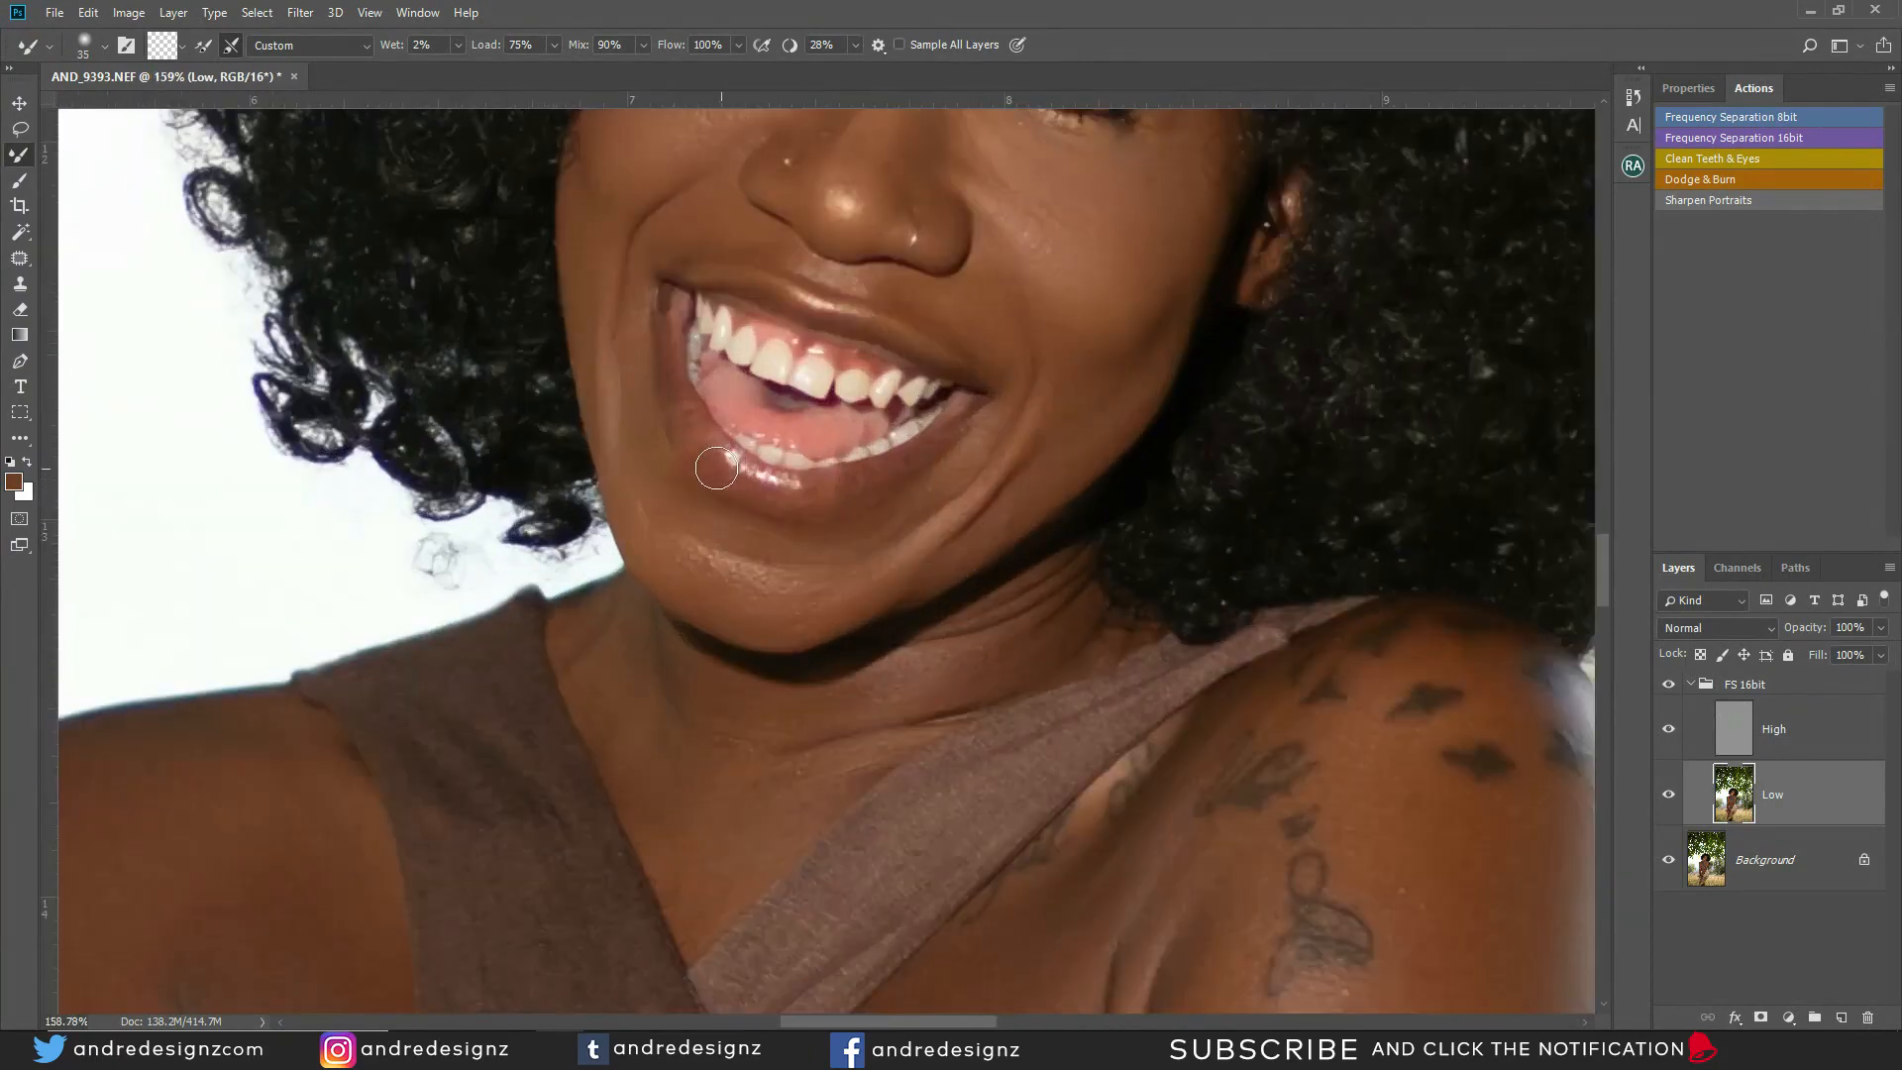
drag(948, 374, 877, 738)
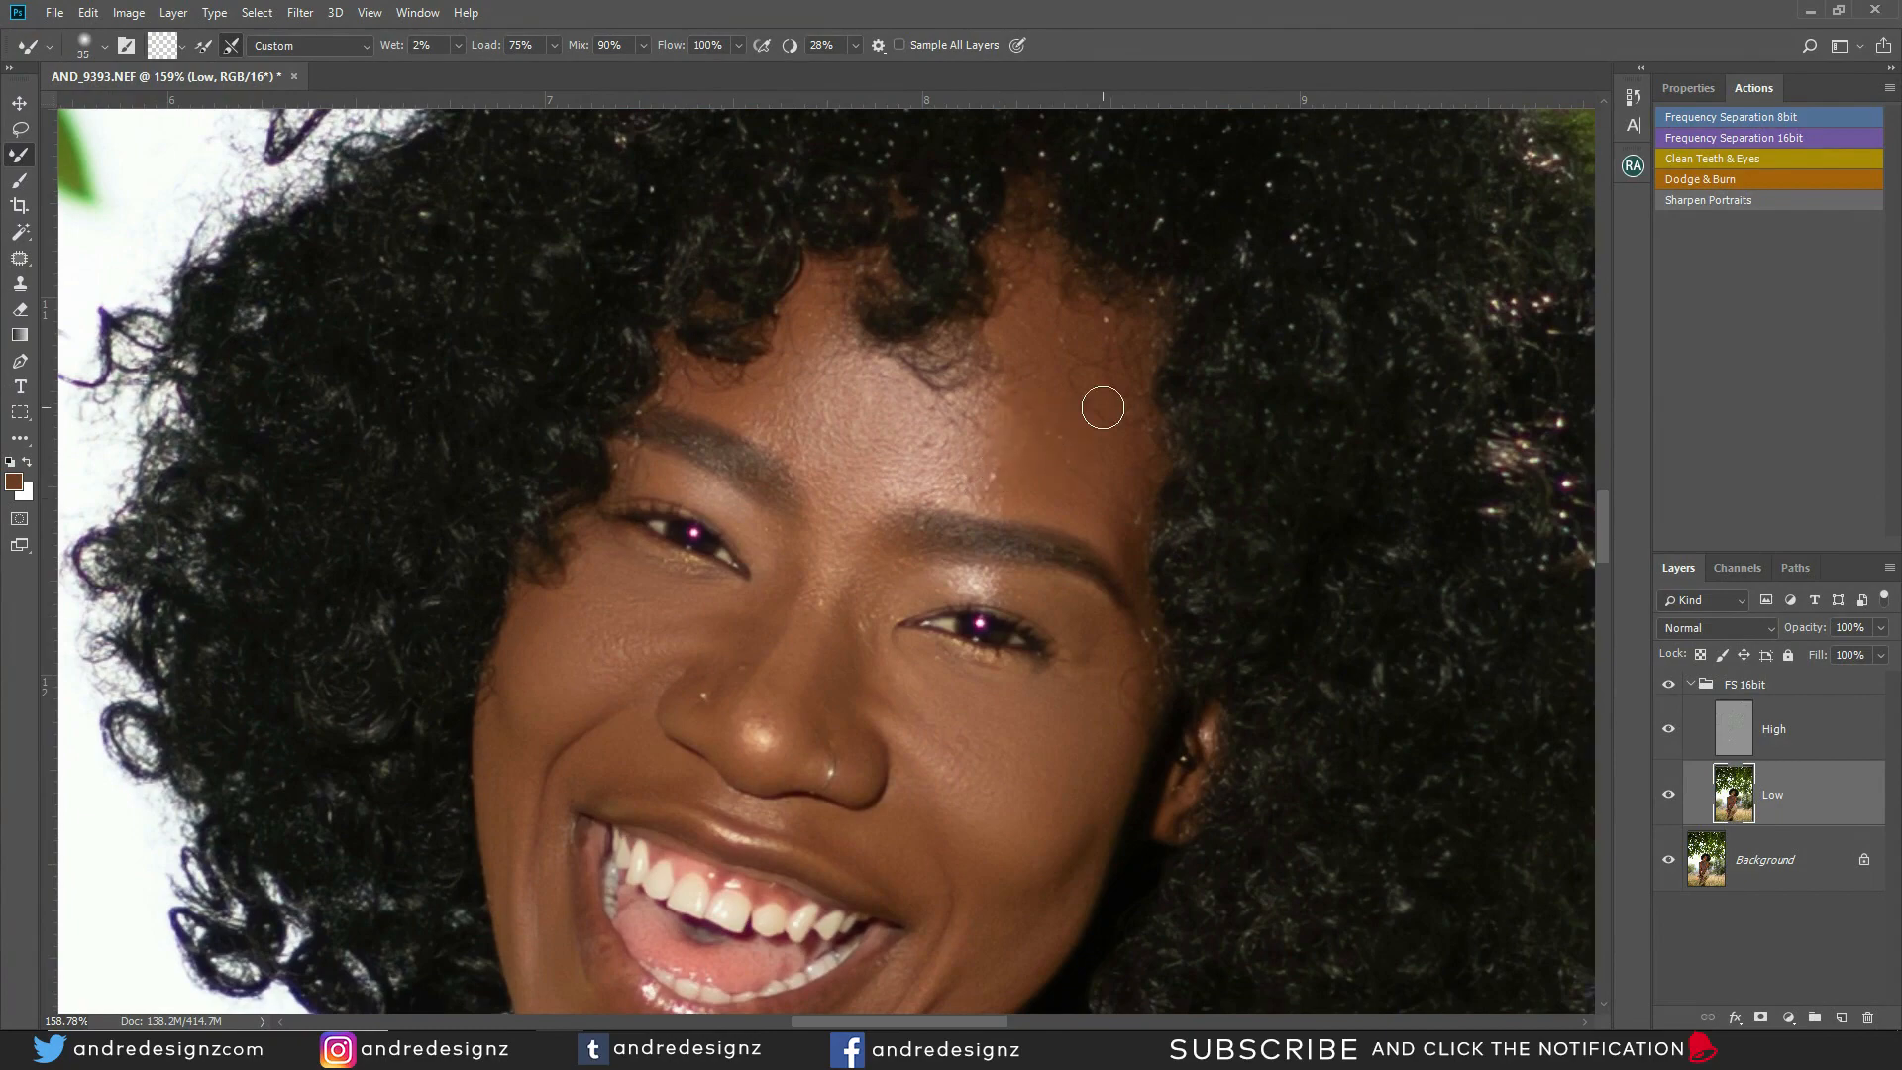
scroll(1091, 390, down, 10)
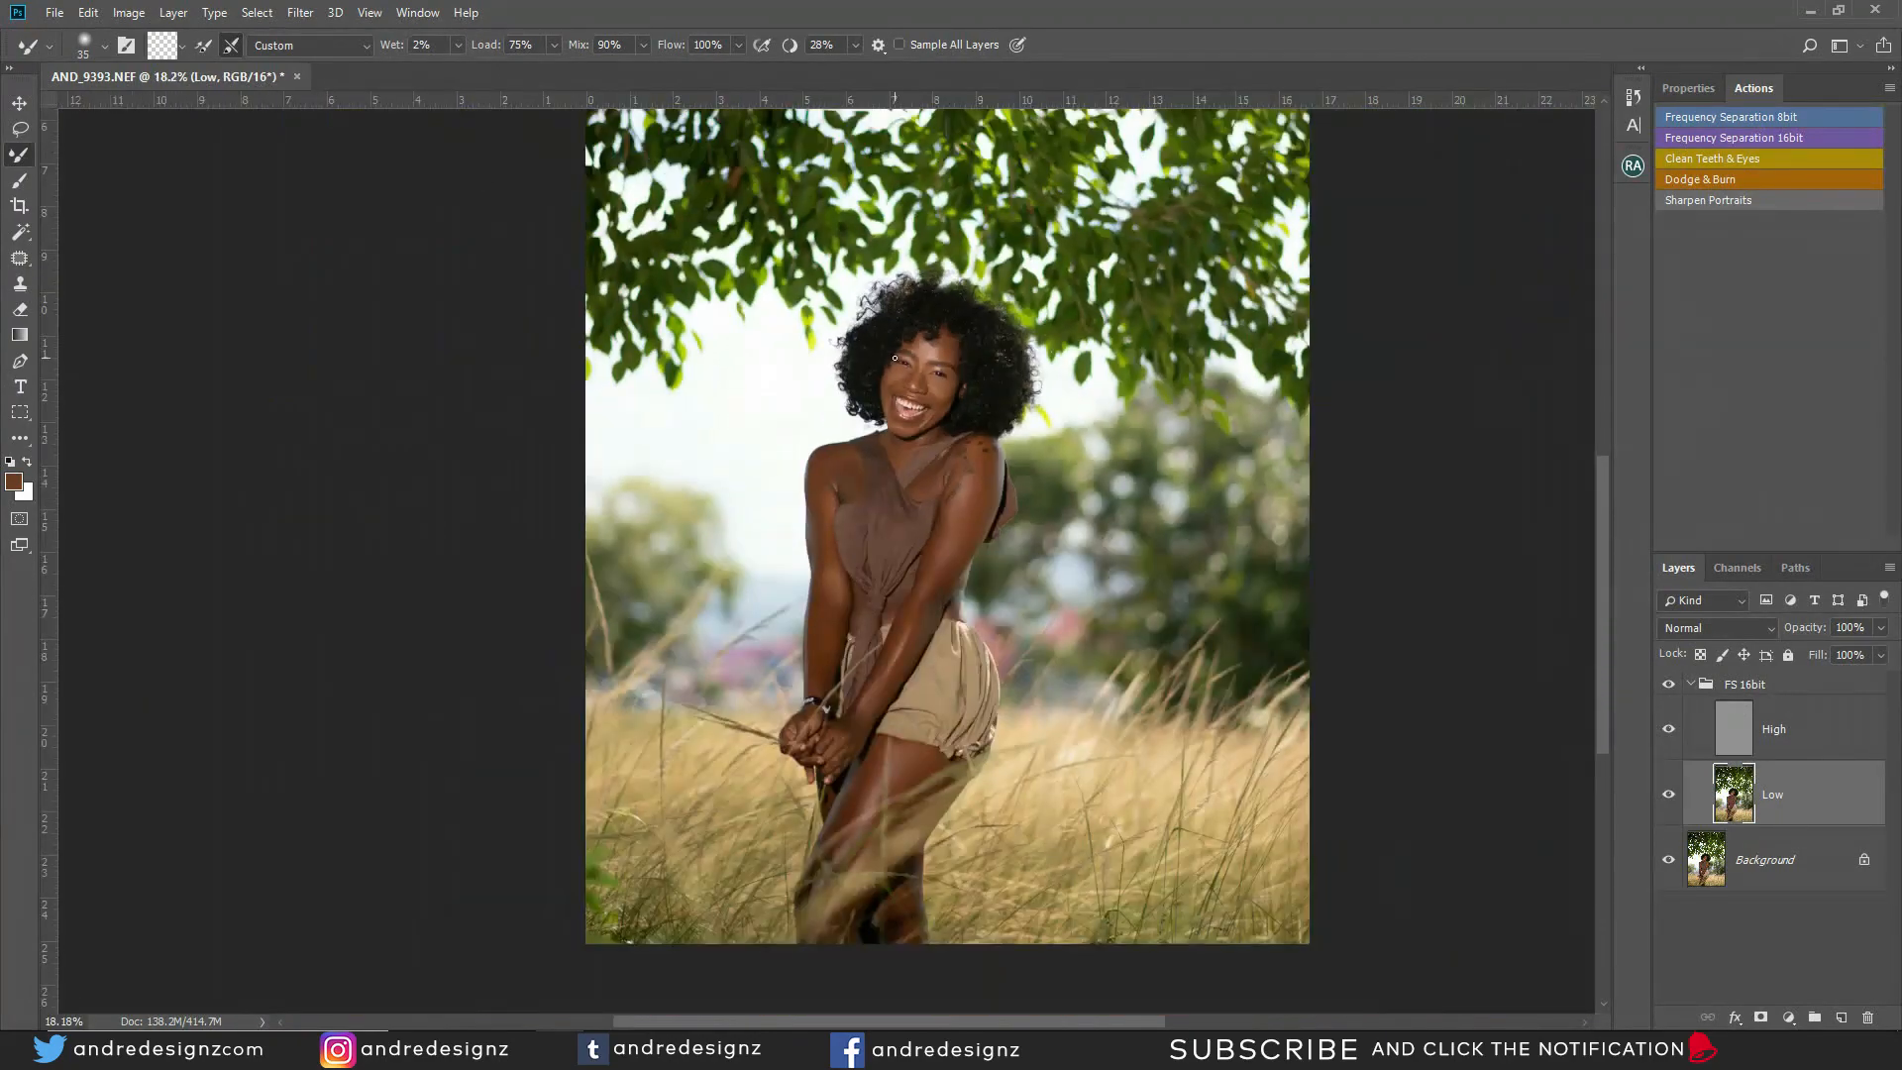
scroll(969, 600, up, 2)
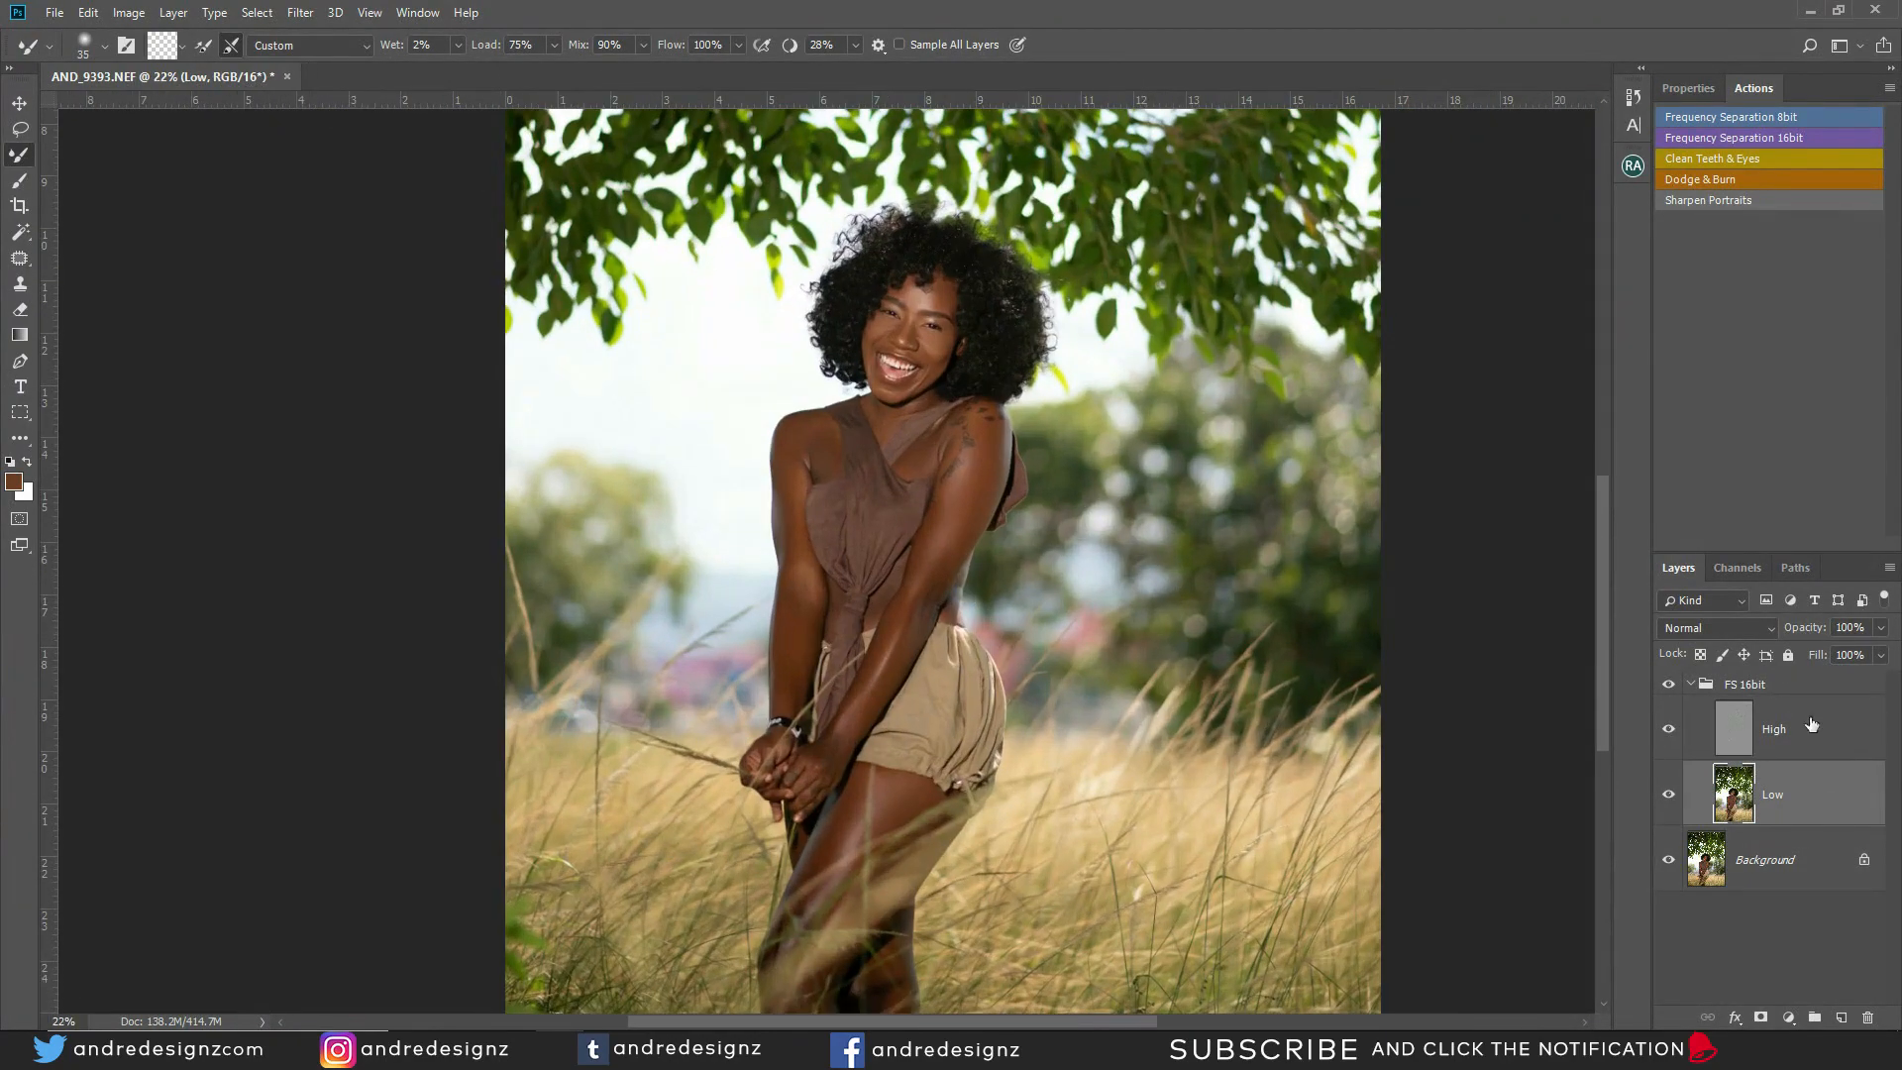
Check the portrait with the FS 16bit group hidden and shown, and choose the High layer with the Clone Stamp at 15 pixels
click(1670, 686)
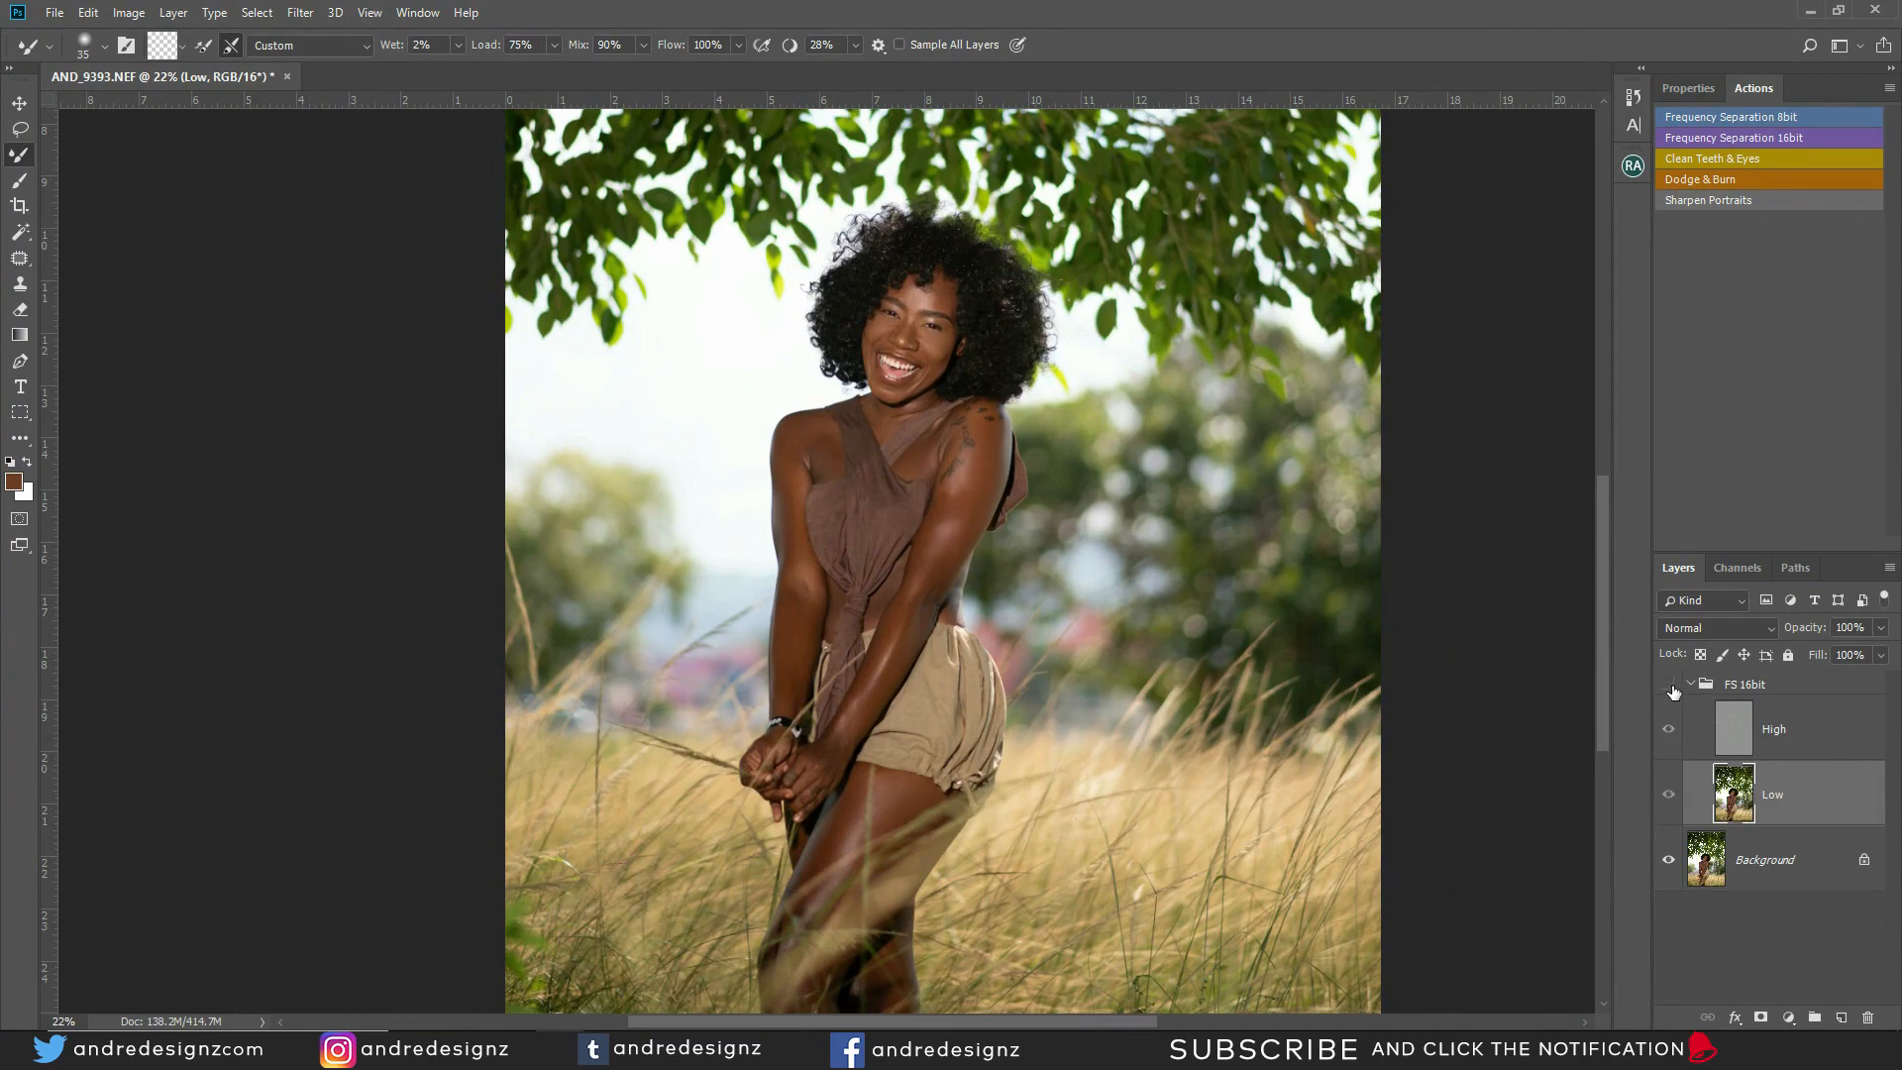
click(1734, 735)
scroll(990, 286, up, 8)
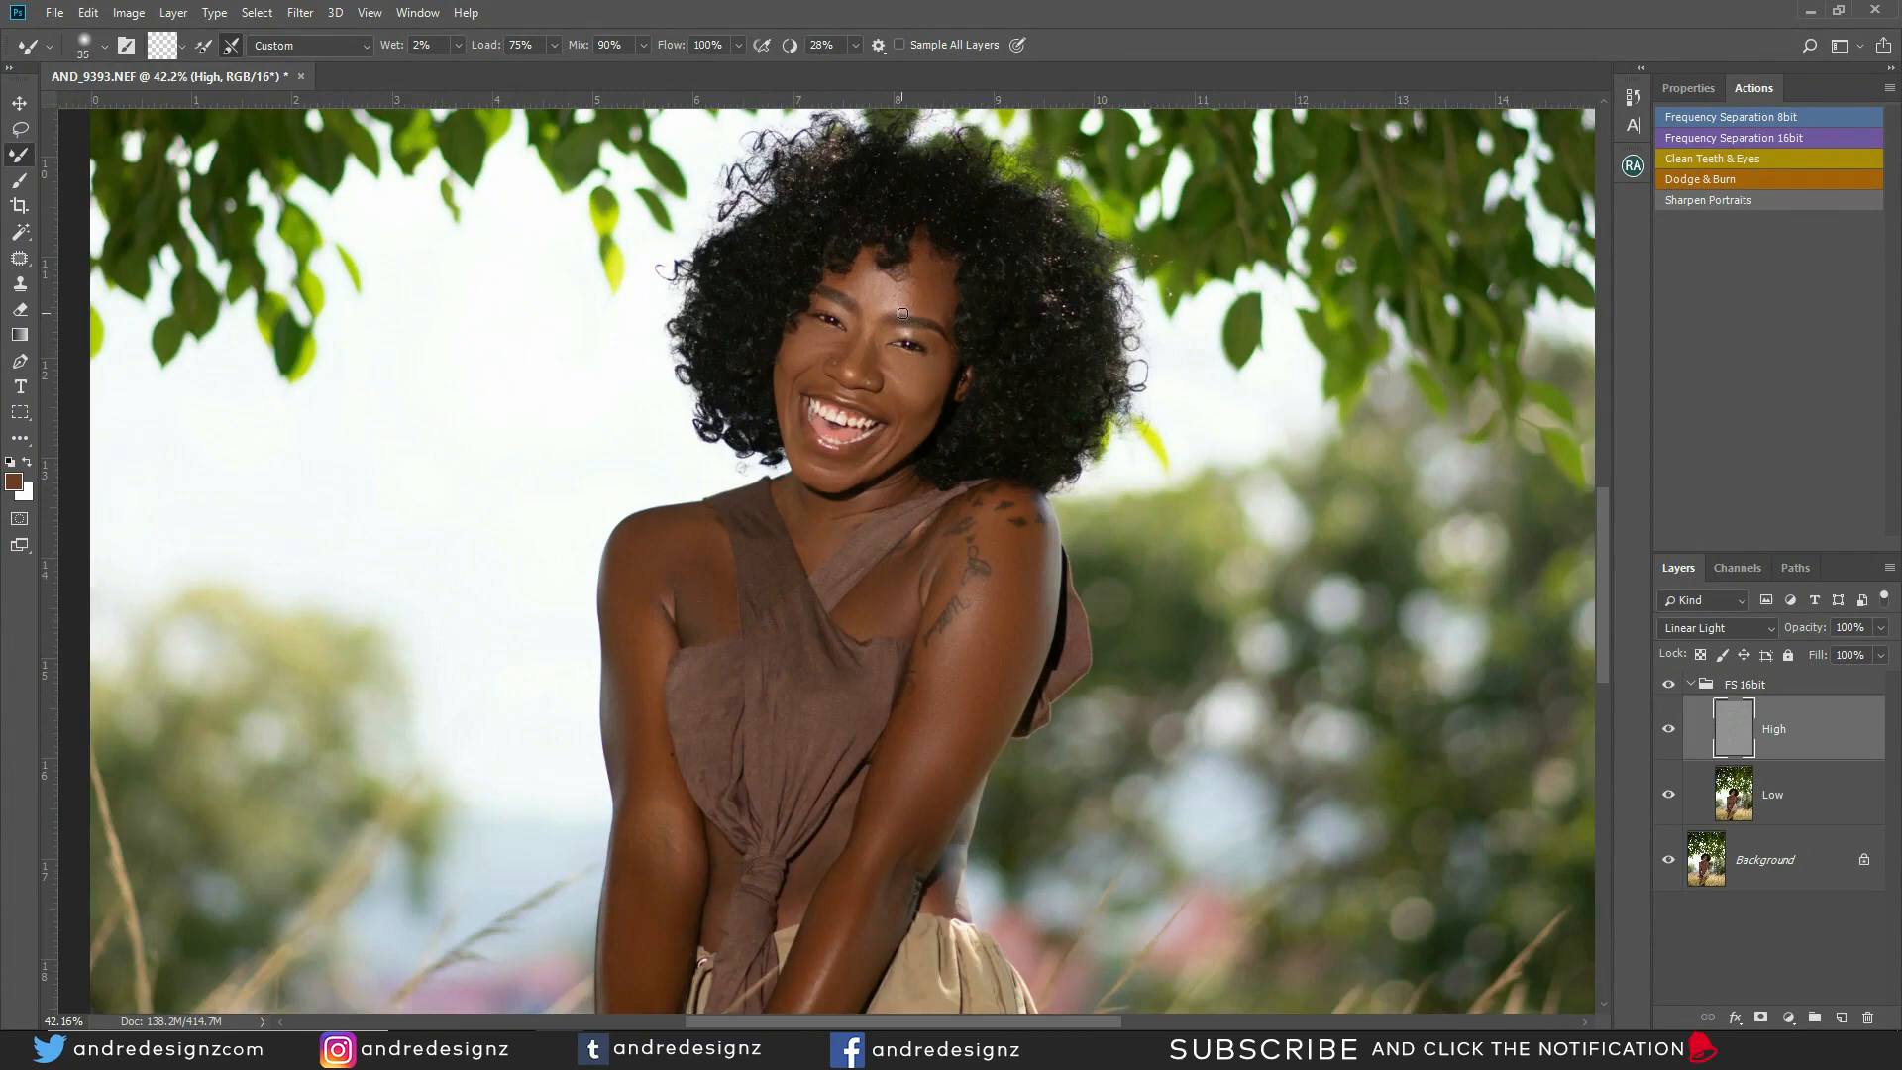
scroll(868, 291, up, 2)
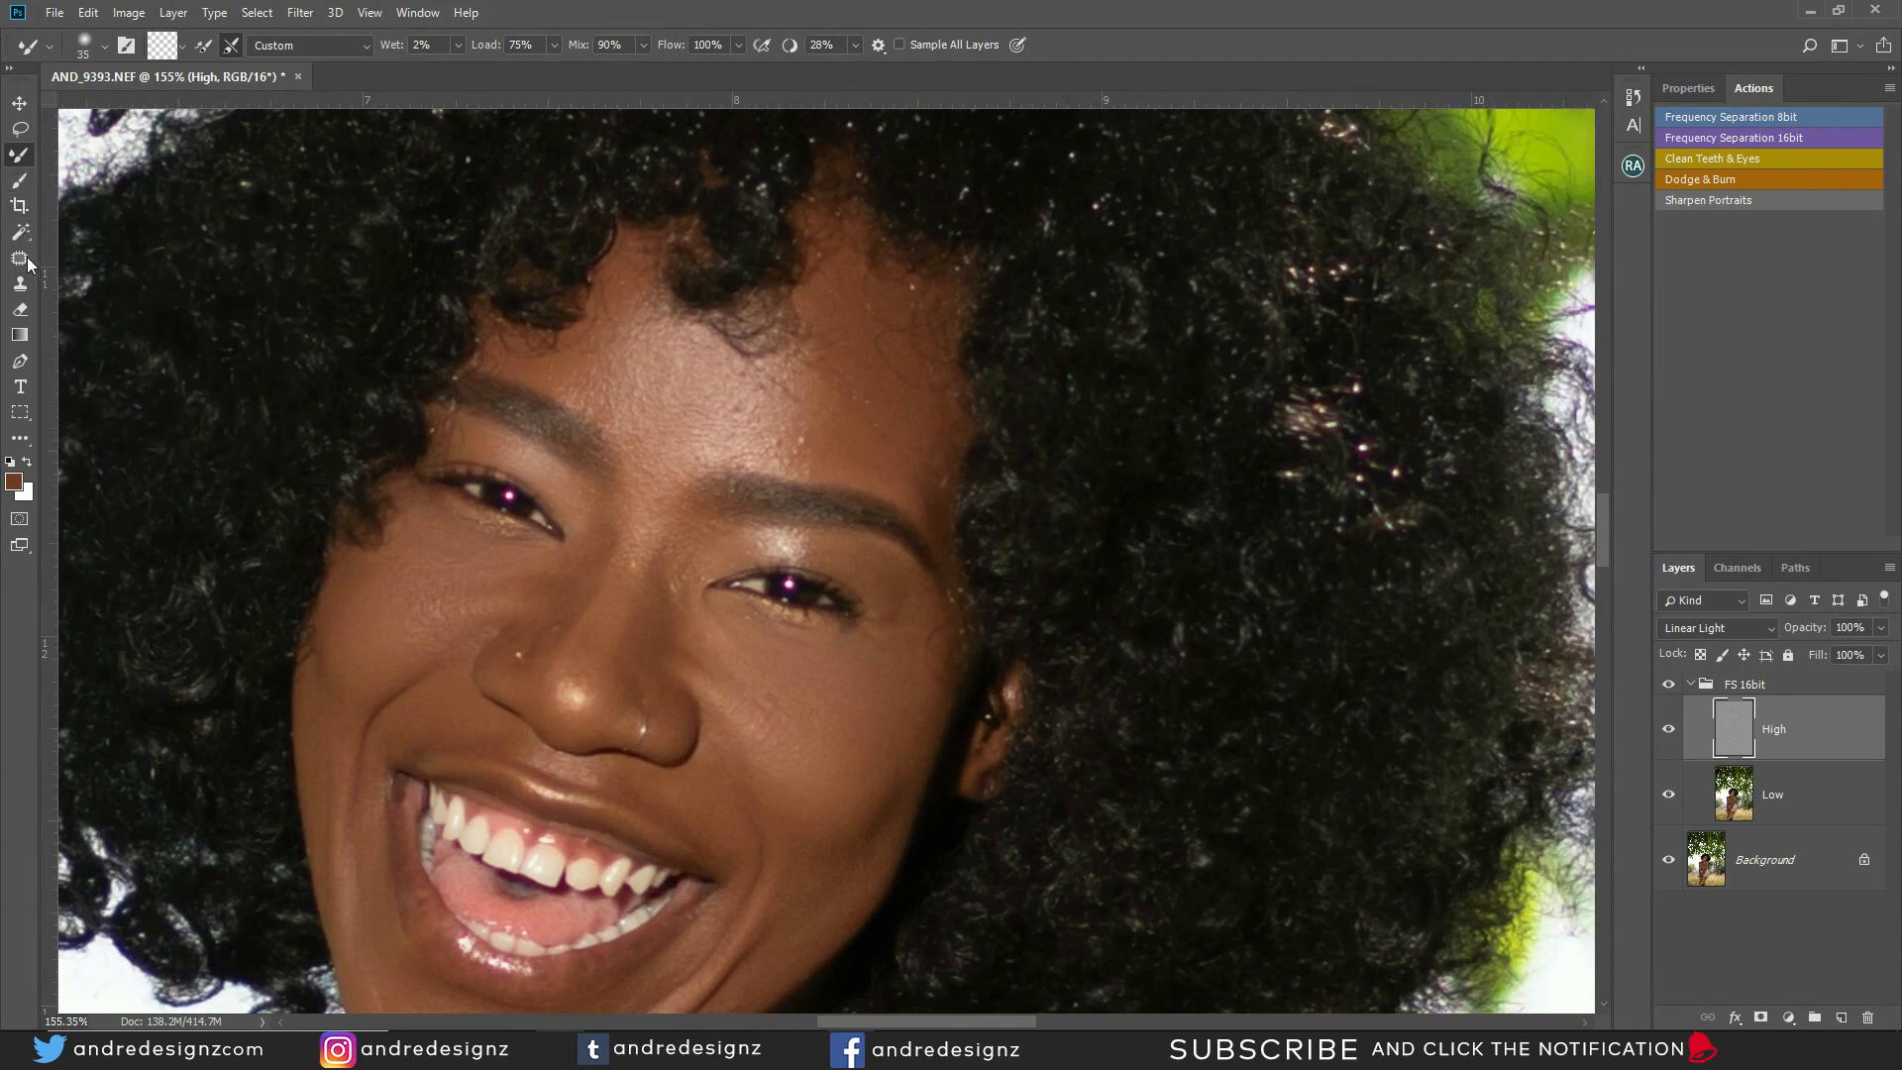
click(19, 286)
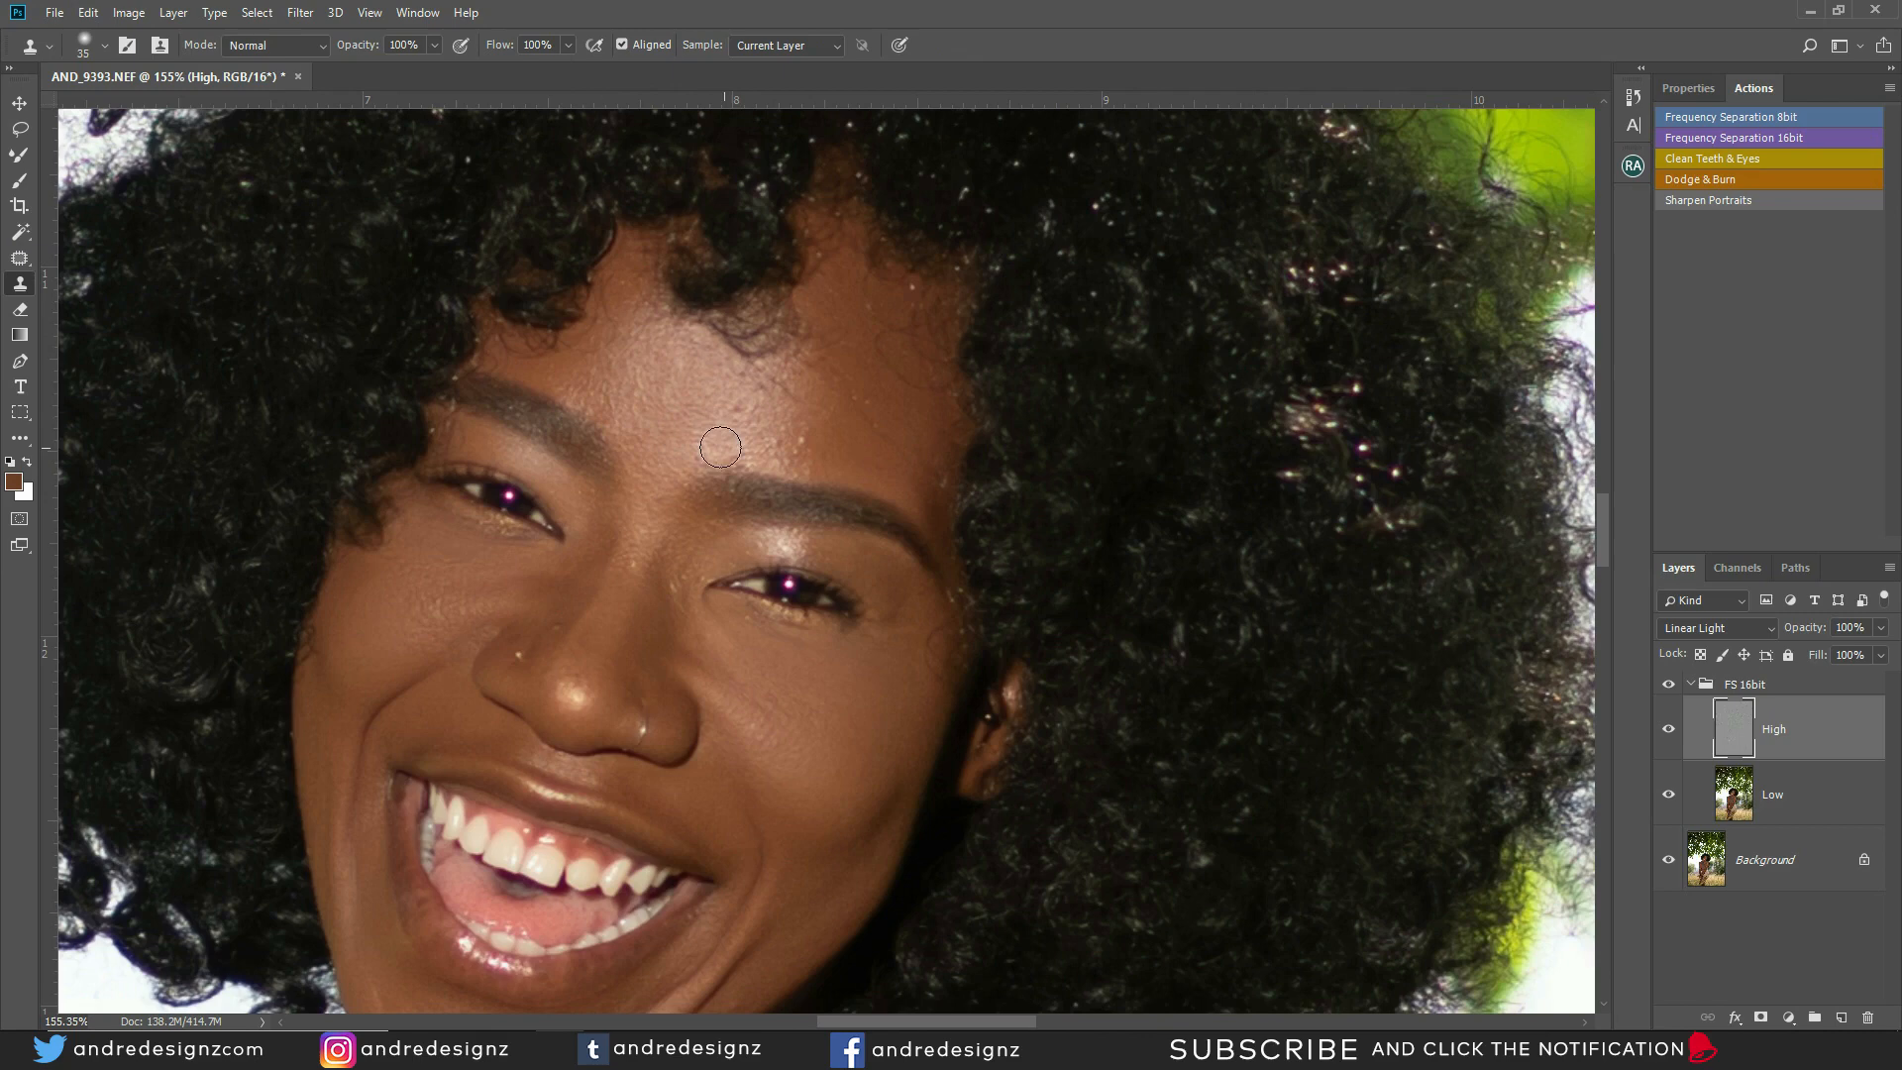
key(bracketleft)
key(bracketleft)
scroll(801, 322, up, 3)
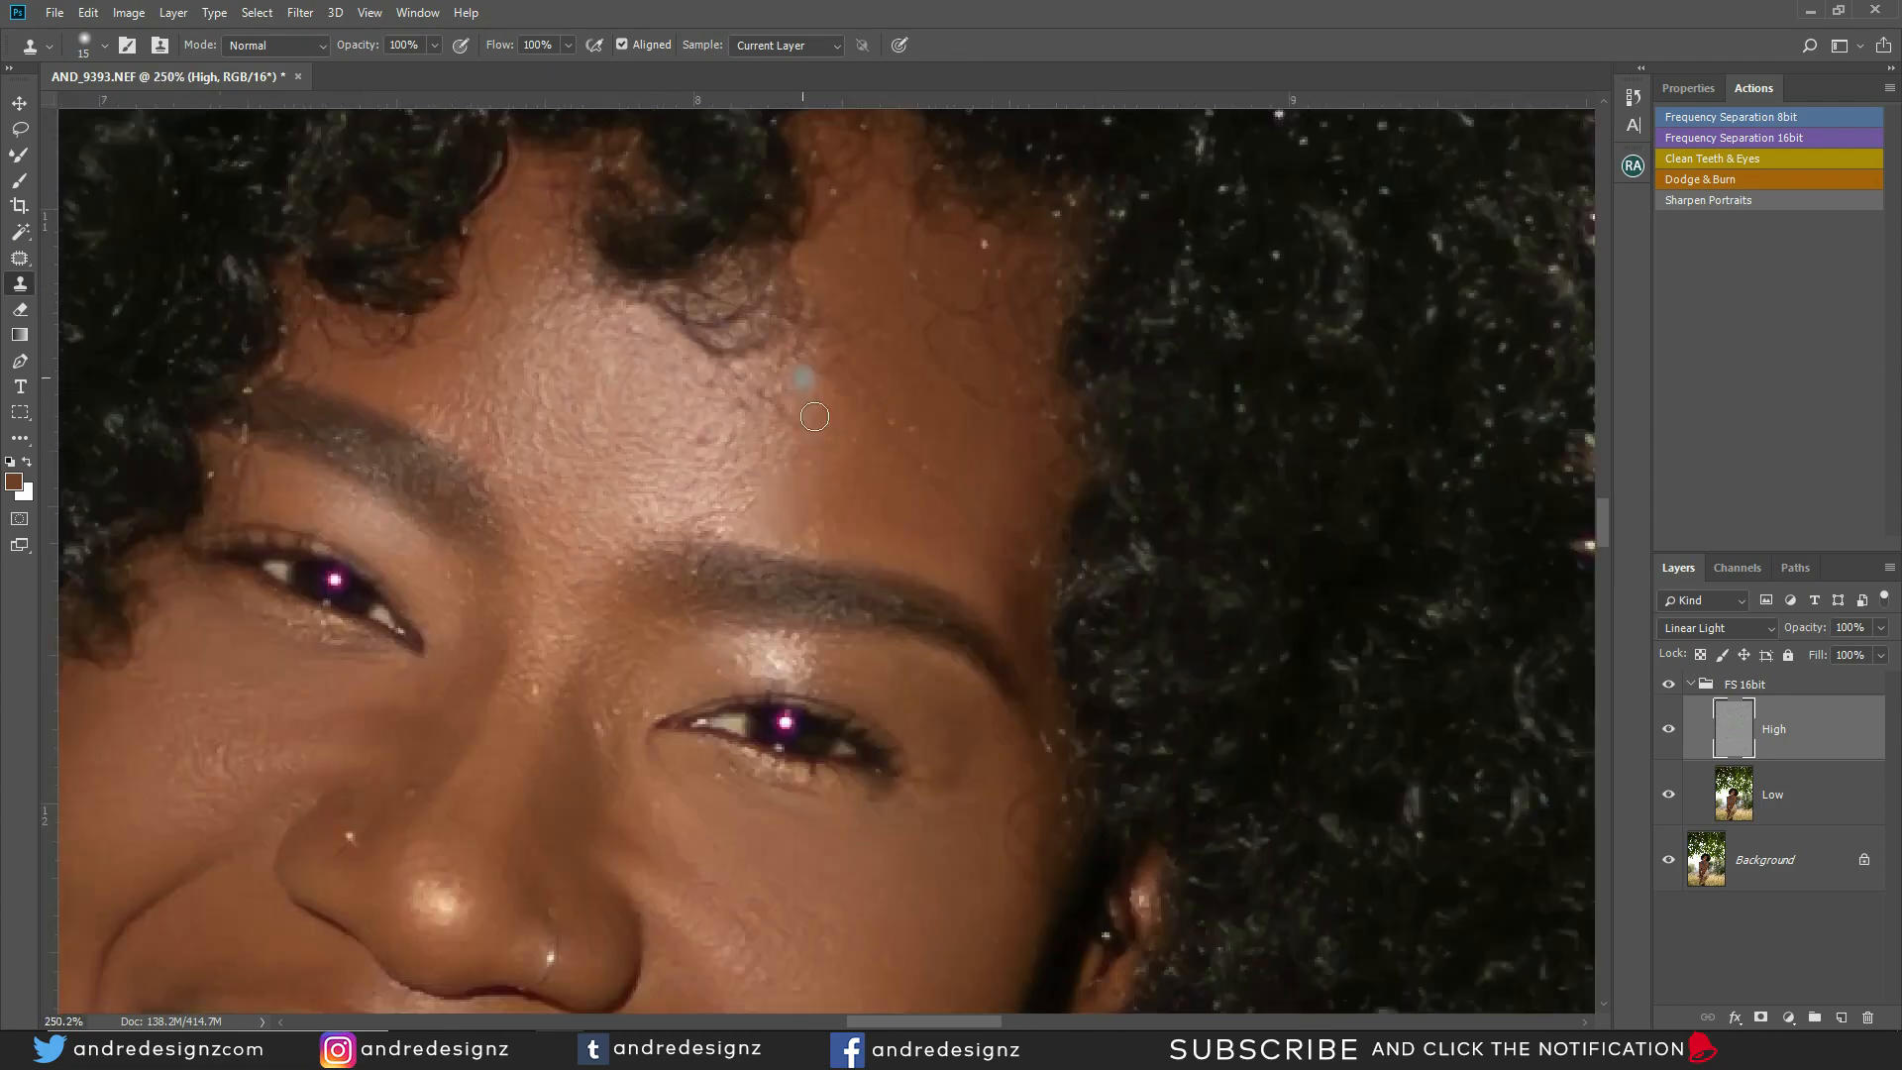
scroll(832, 456, up, 3)
scroll(860, 478, down, 5)
scroll(854, 500, up, 3)
scroll(852, 526, up, 2)
scroll(856, 526, down, 2)
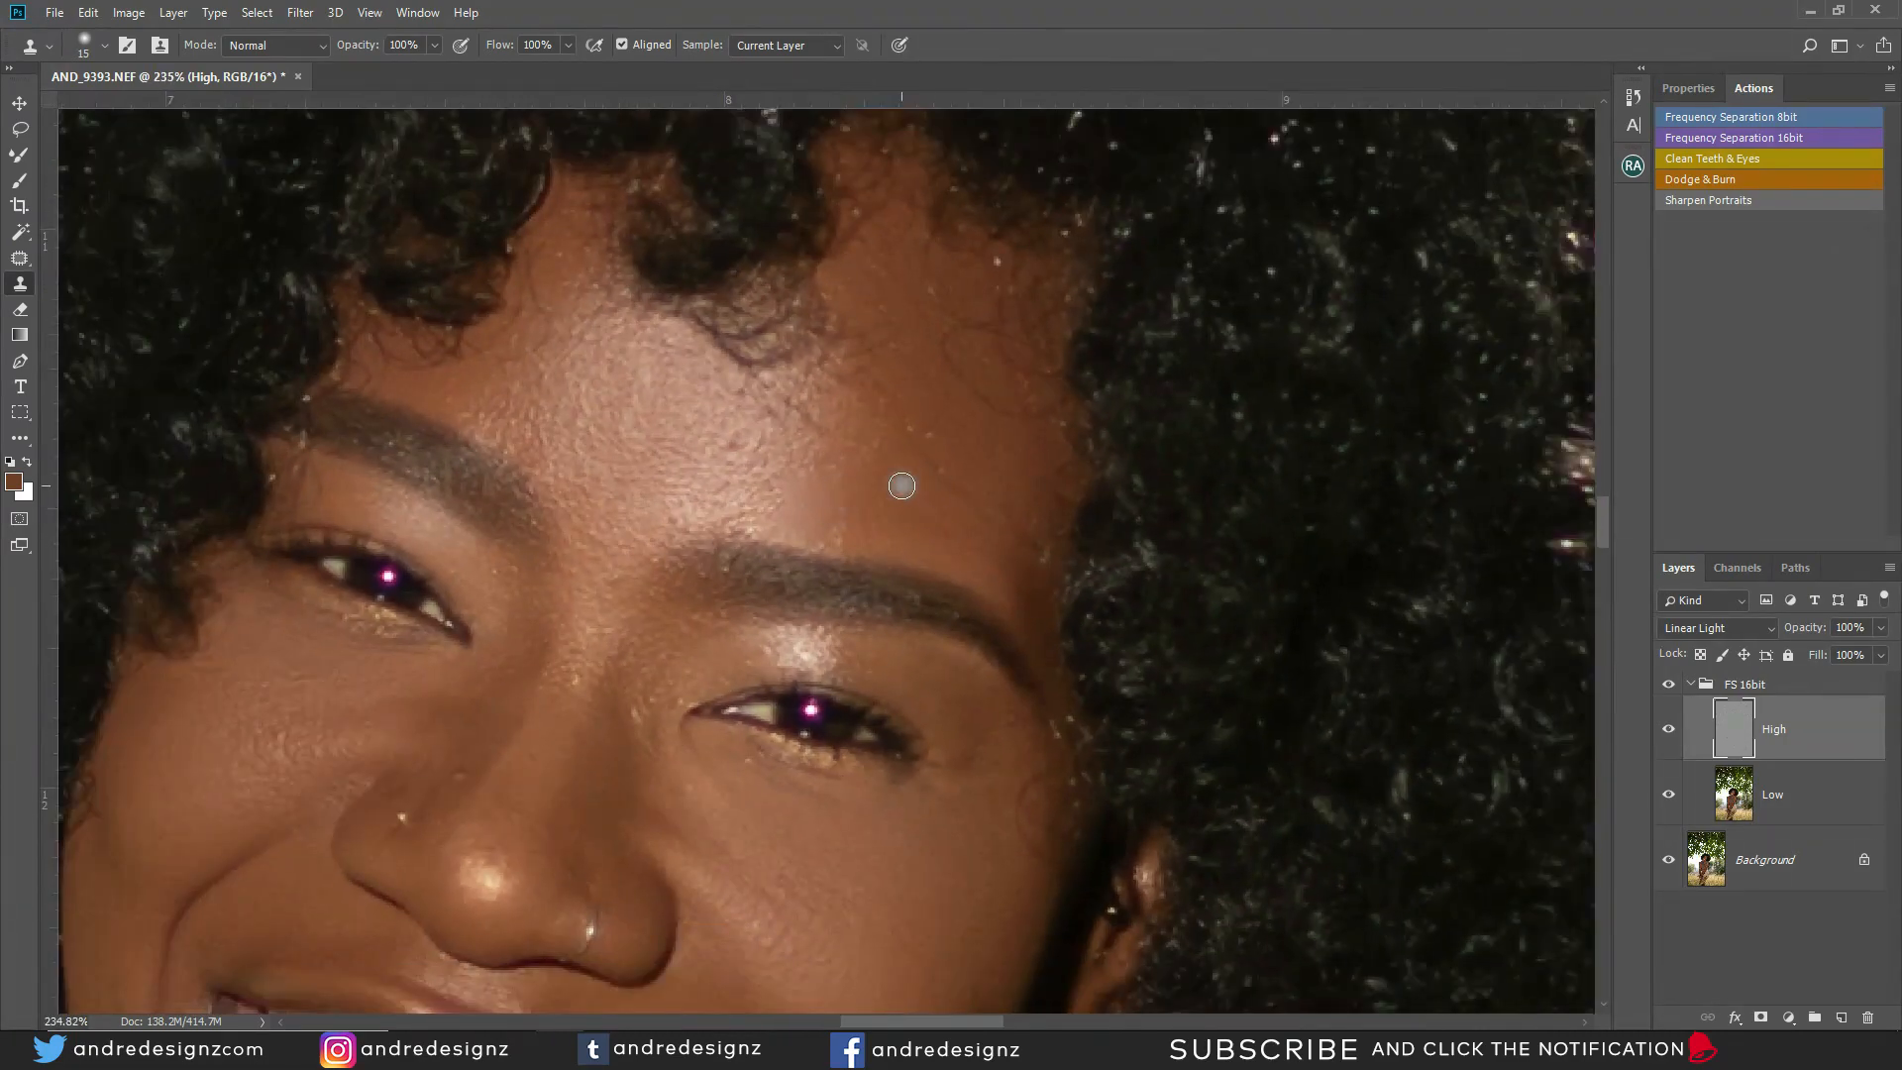
click(1634, 100)
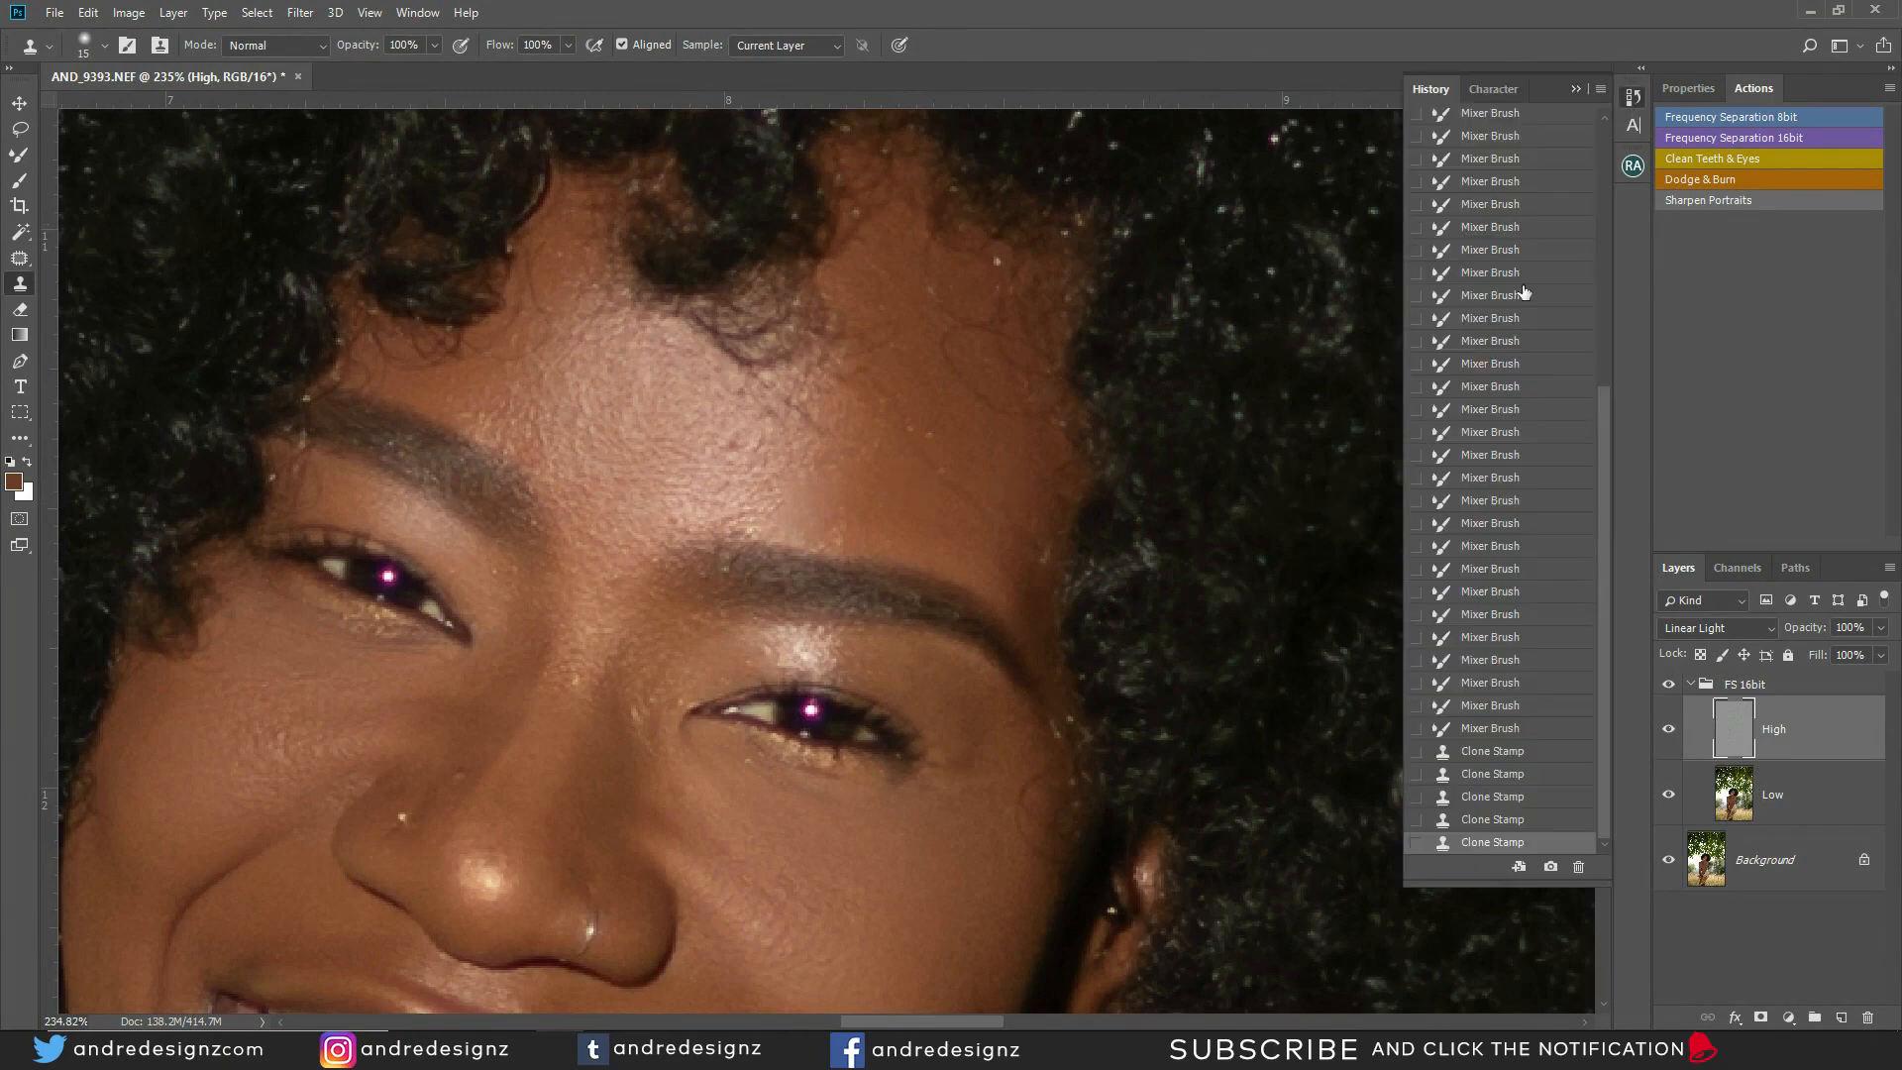
click(1491, 733)
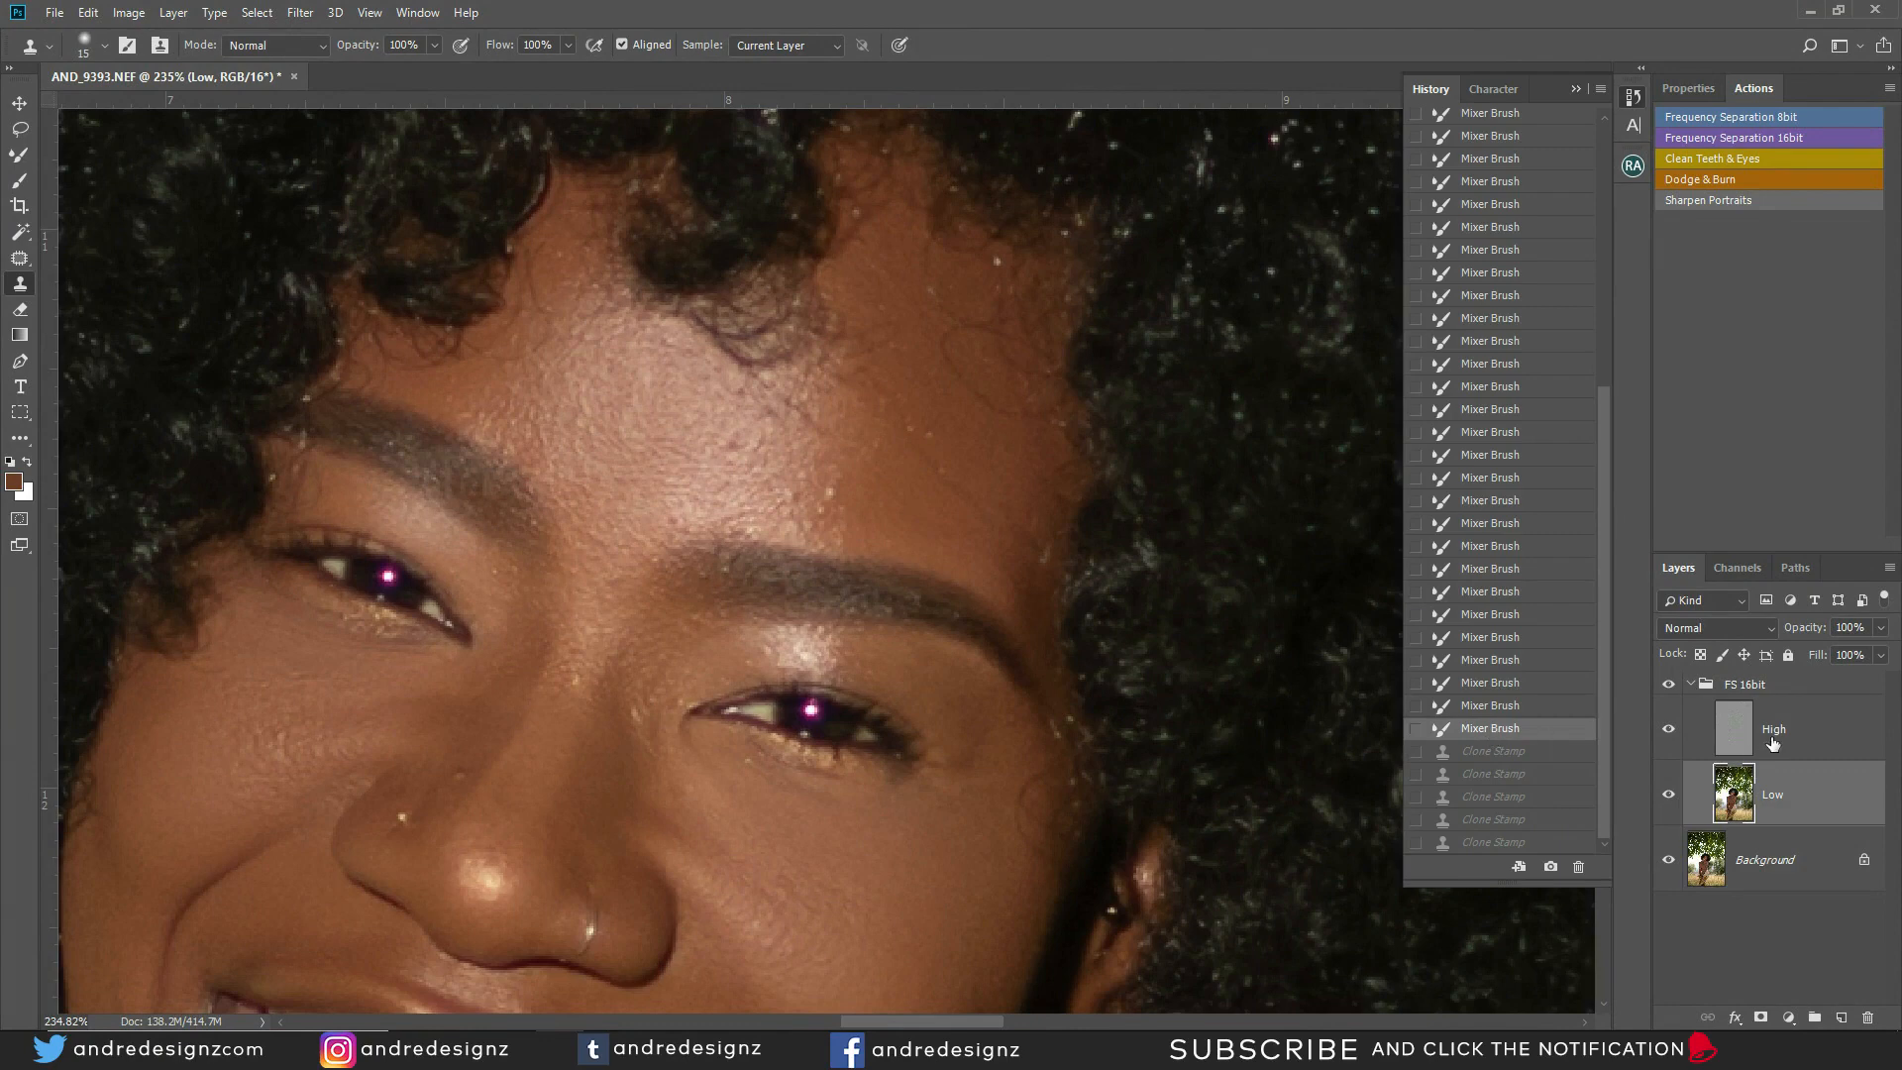
On the High layer, clone skin texture over the bright spot above the inner eyebrow with a 5-pixel Clone Stamp
click(1735, 730)
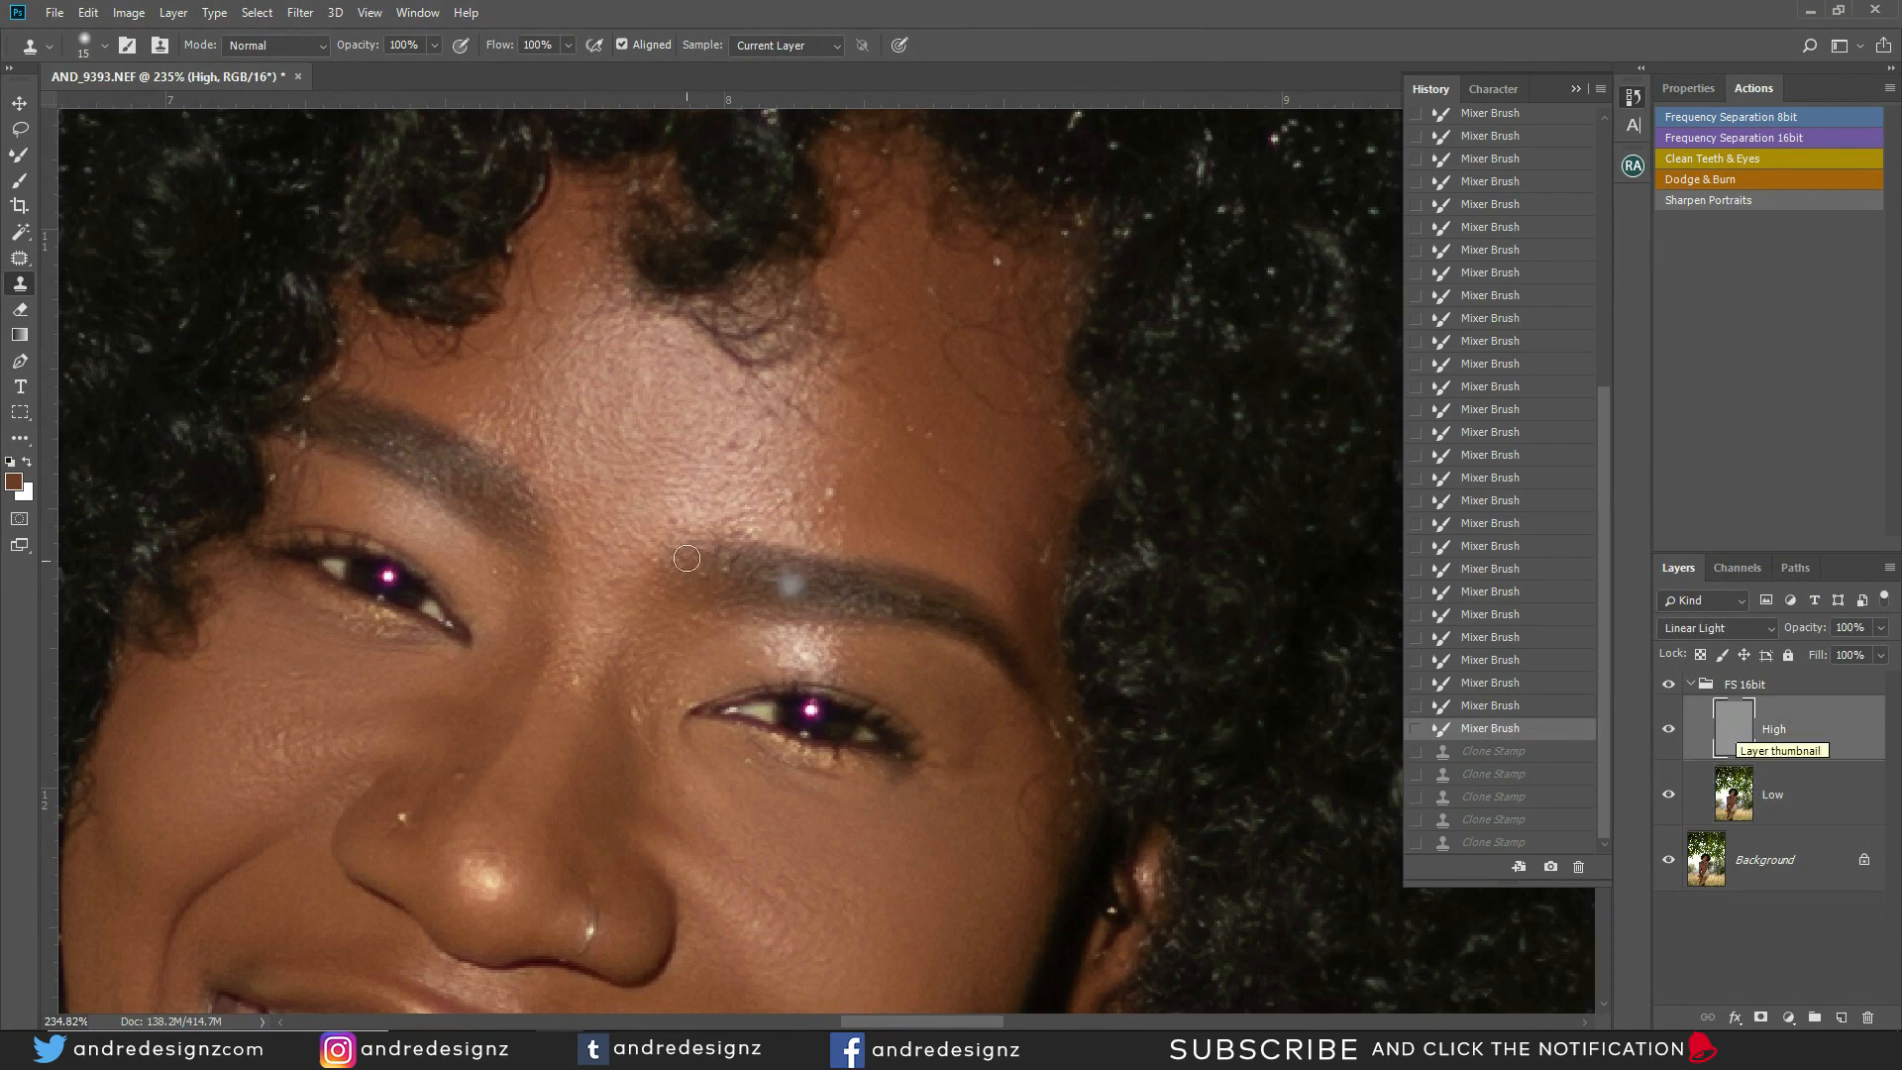
key(bracketleft)
key(bracketleft)
key(bracketleft)
key(bracketleft)
key(bracketleft)
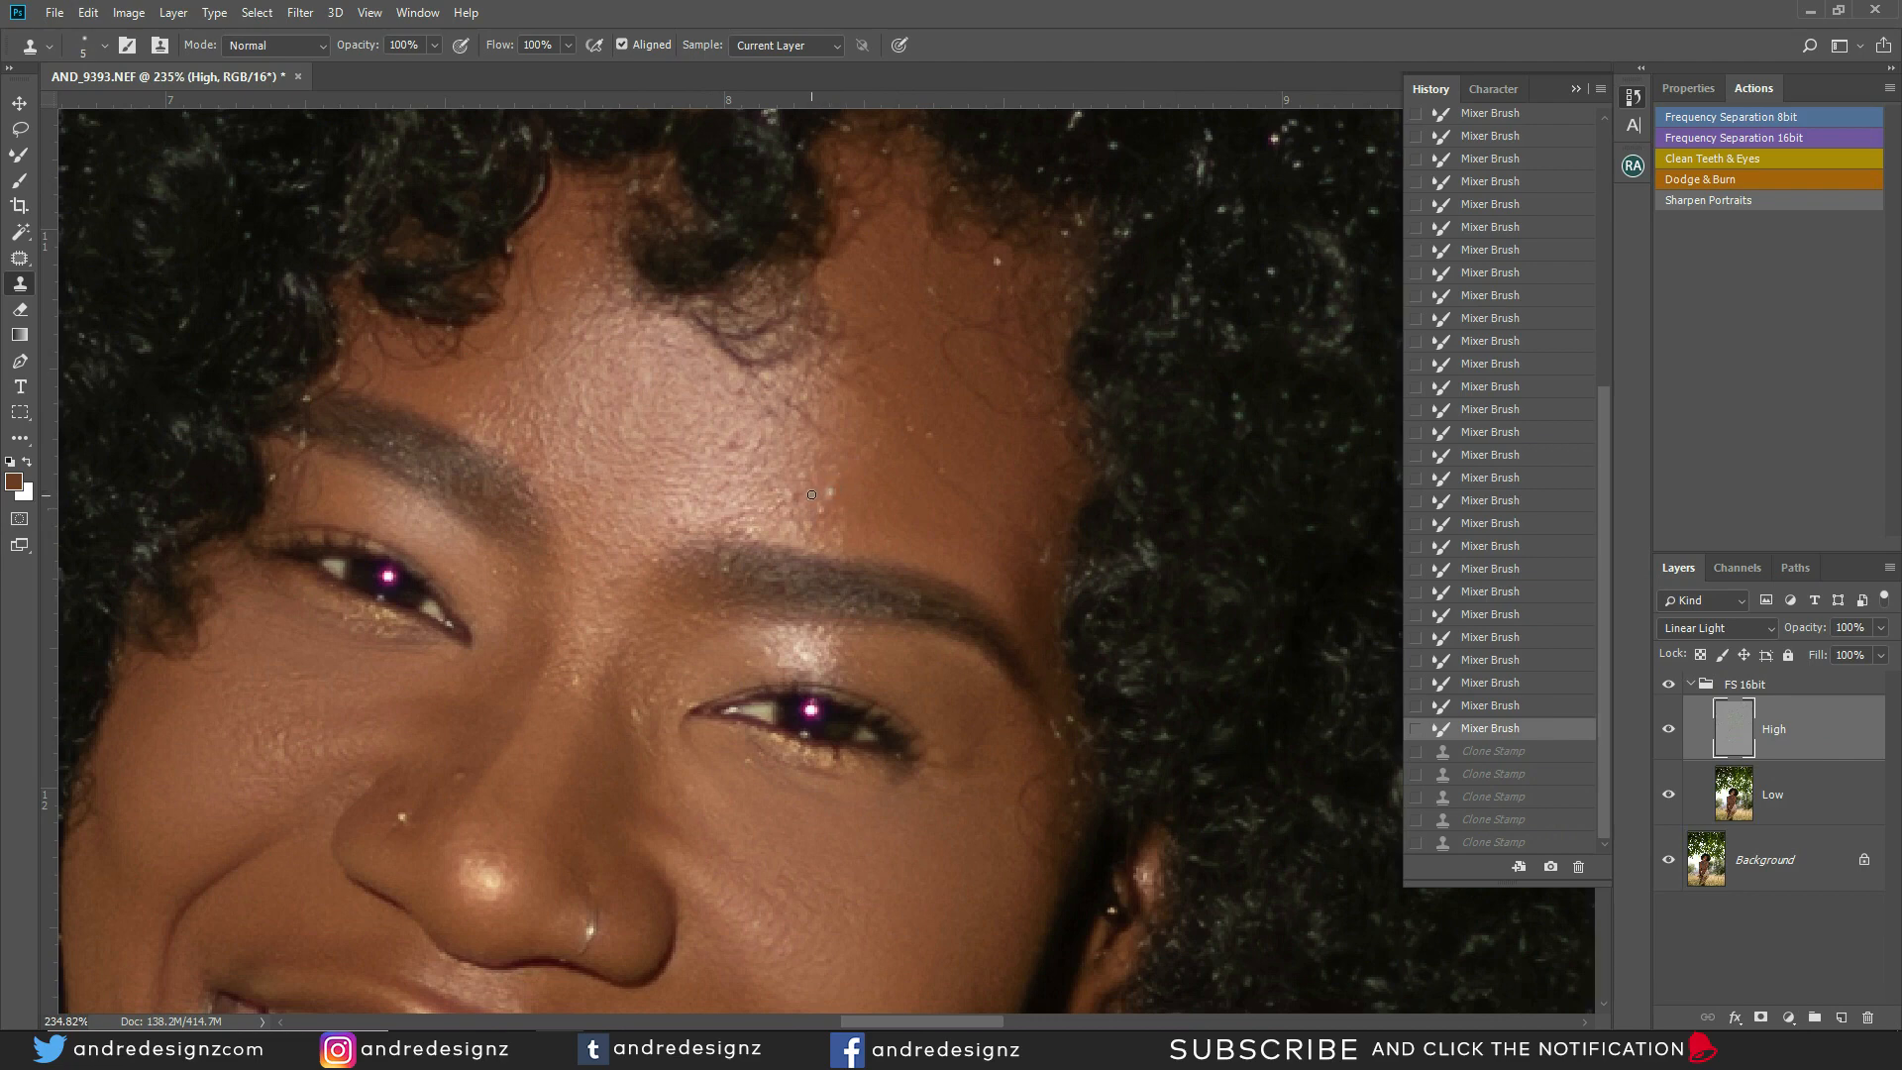
mouse_move(831, 492)
mouse_down()
mouse_move(798, 518)
mouse_move(809, 497)
mouse_move(722, 443)
mouse_move(779, 481)
mouse_move(838, 488)
mouse_up()
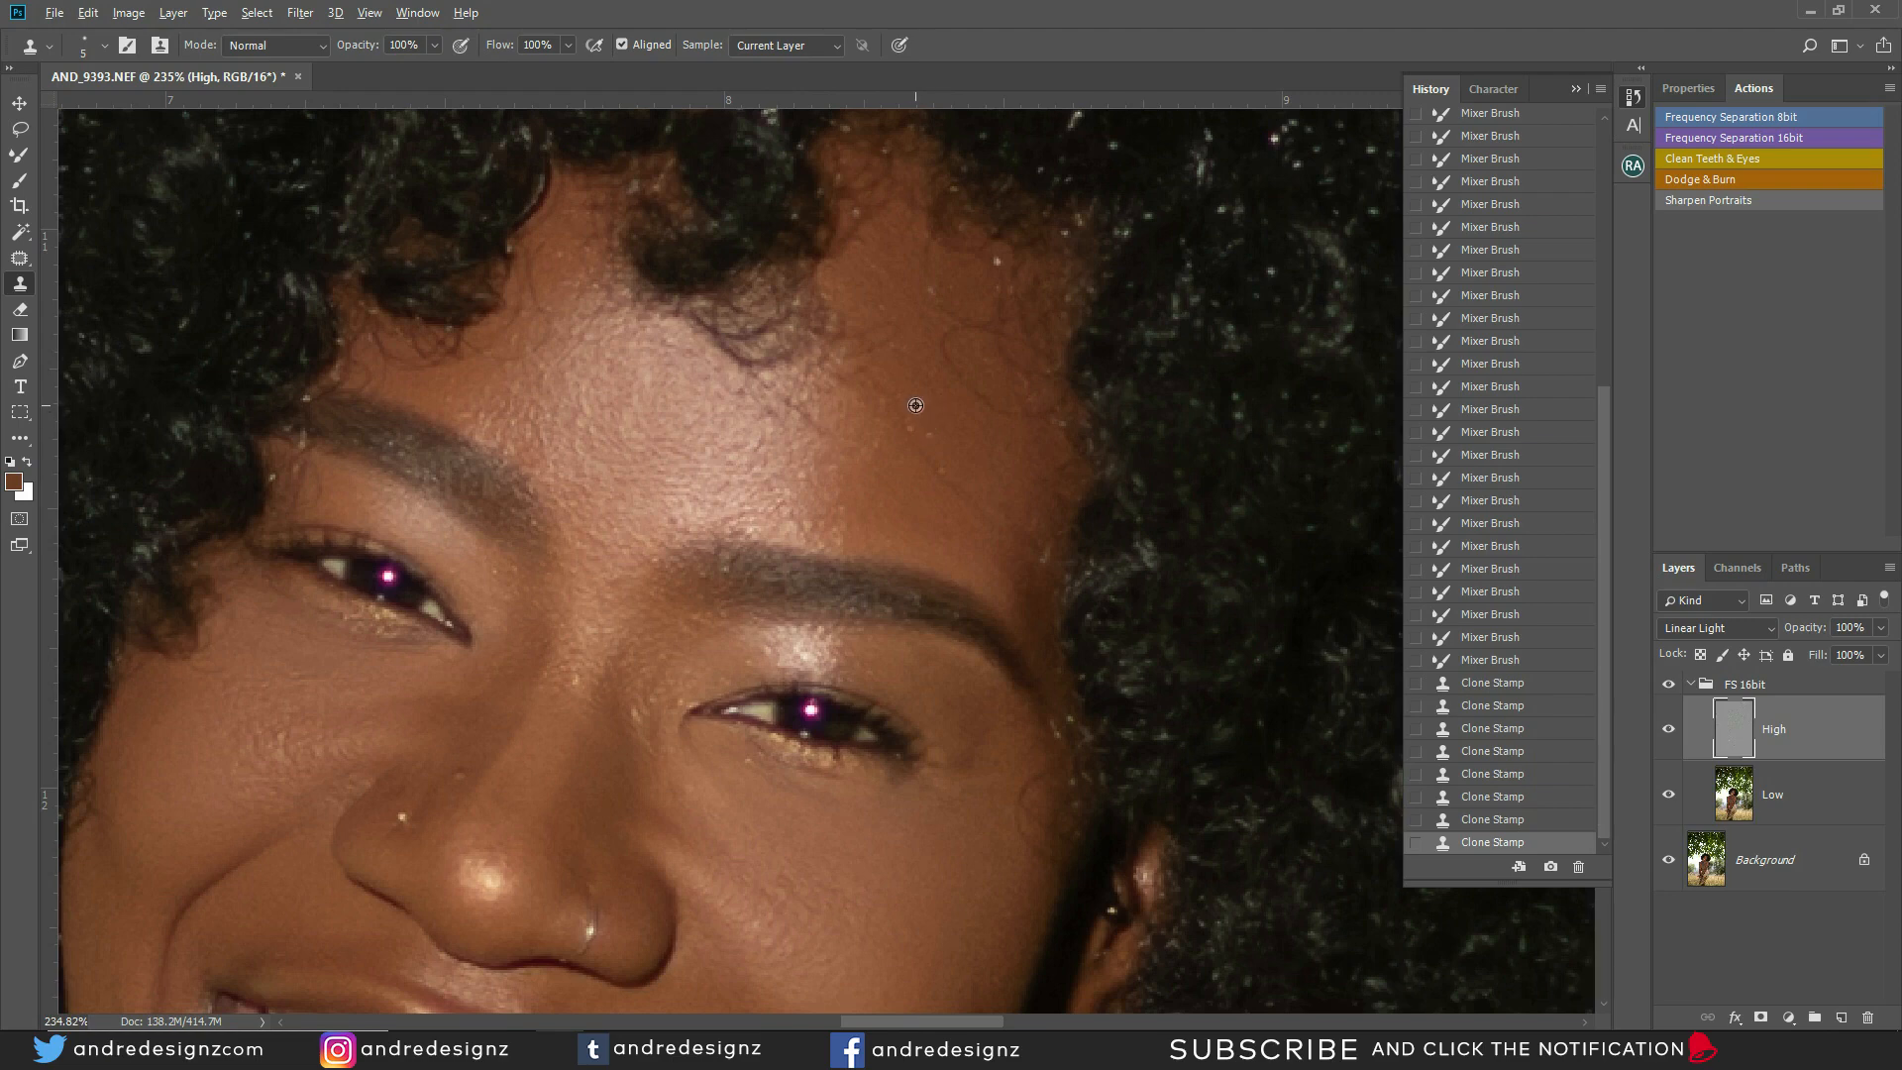
Clone out the small bright spots across the forehead and near the hairline
drag(909, 422, 927, 424)
click(944, 468)
click(999, 261)
mouse_move(758, 428)
mouse_down()
mouse_move(740, 418)
mouse_move(771, 417)
mouse_move(745, 462)
mouse_up()
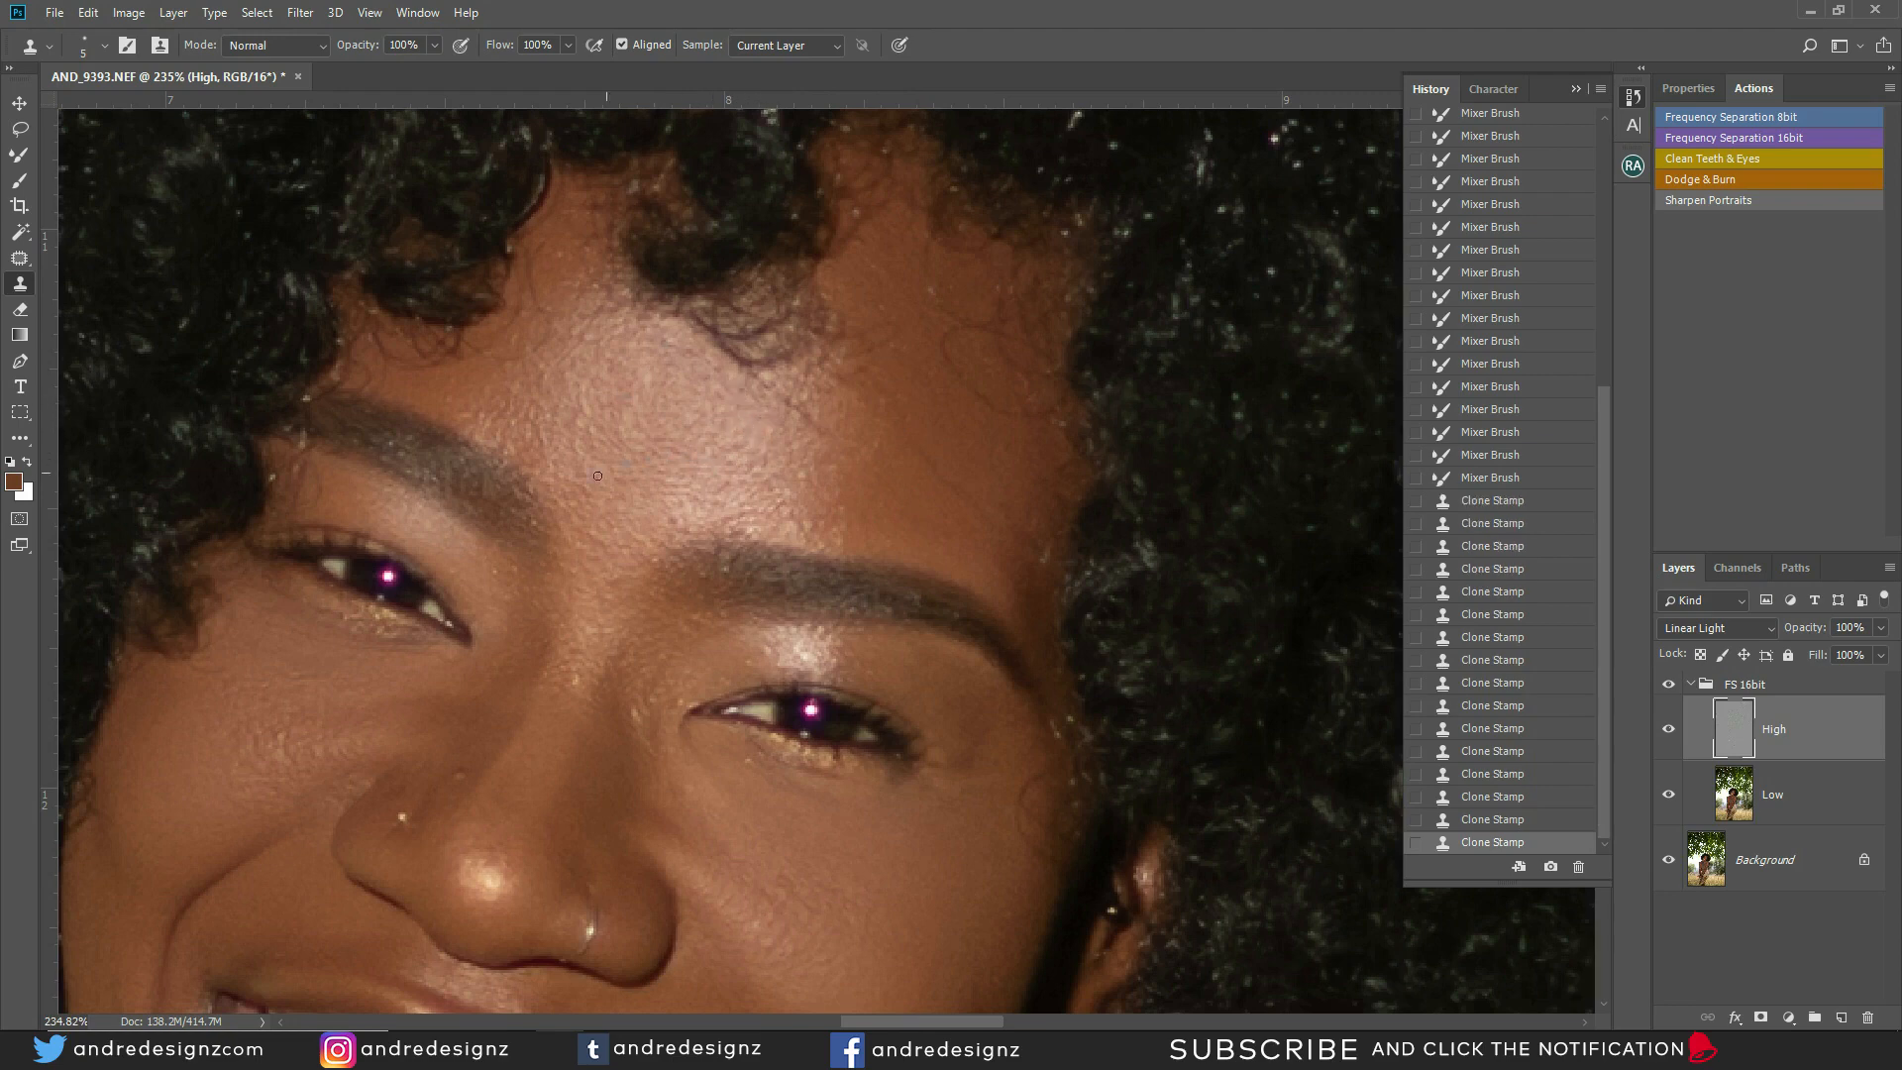
Clone clean texture over the blemishes along the nose bridge, between the eyes and beside the nose
click(576, 682)
click(571, 653)
click(501, 571)
click(513, 553)
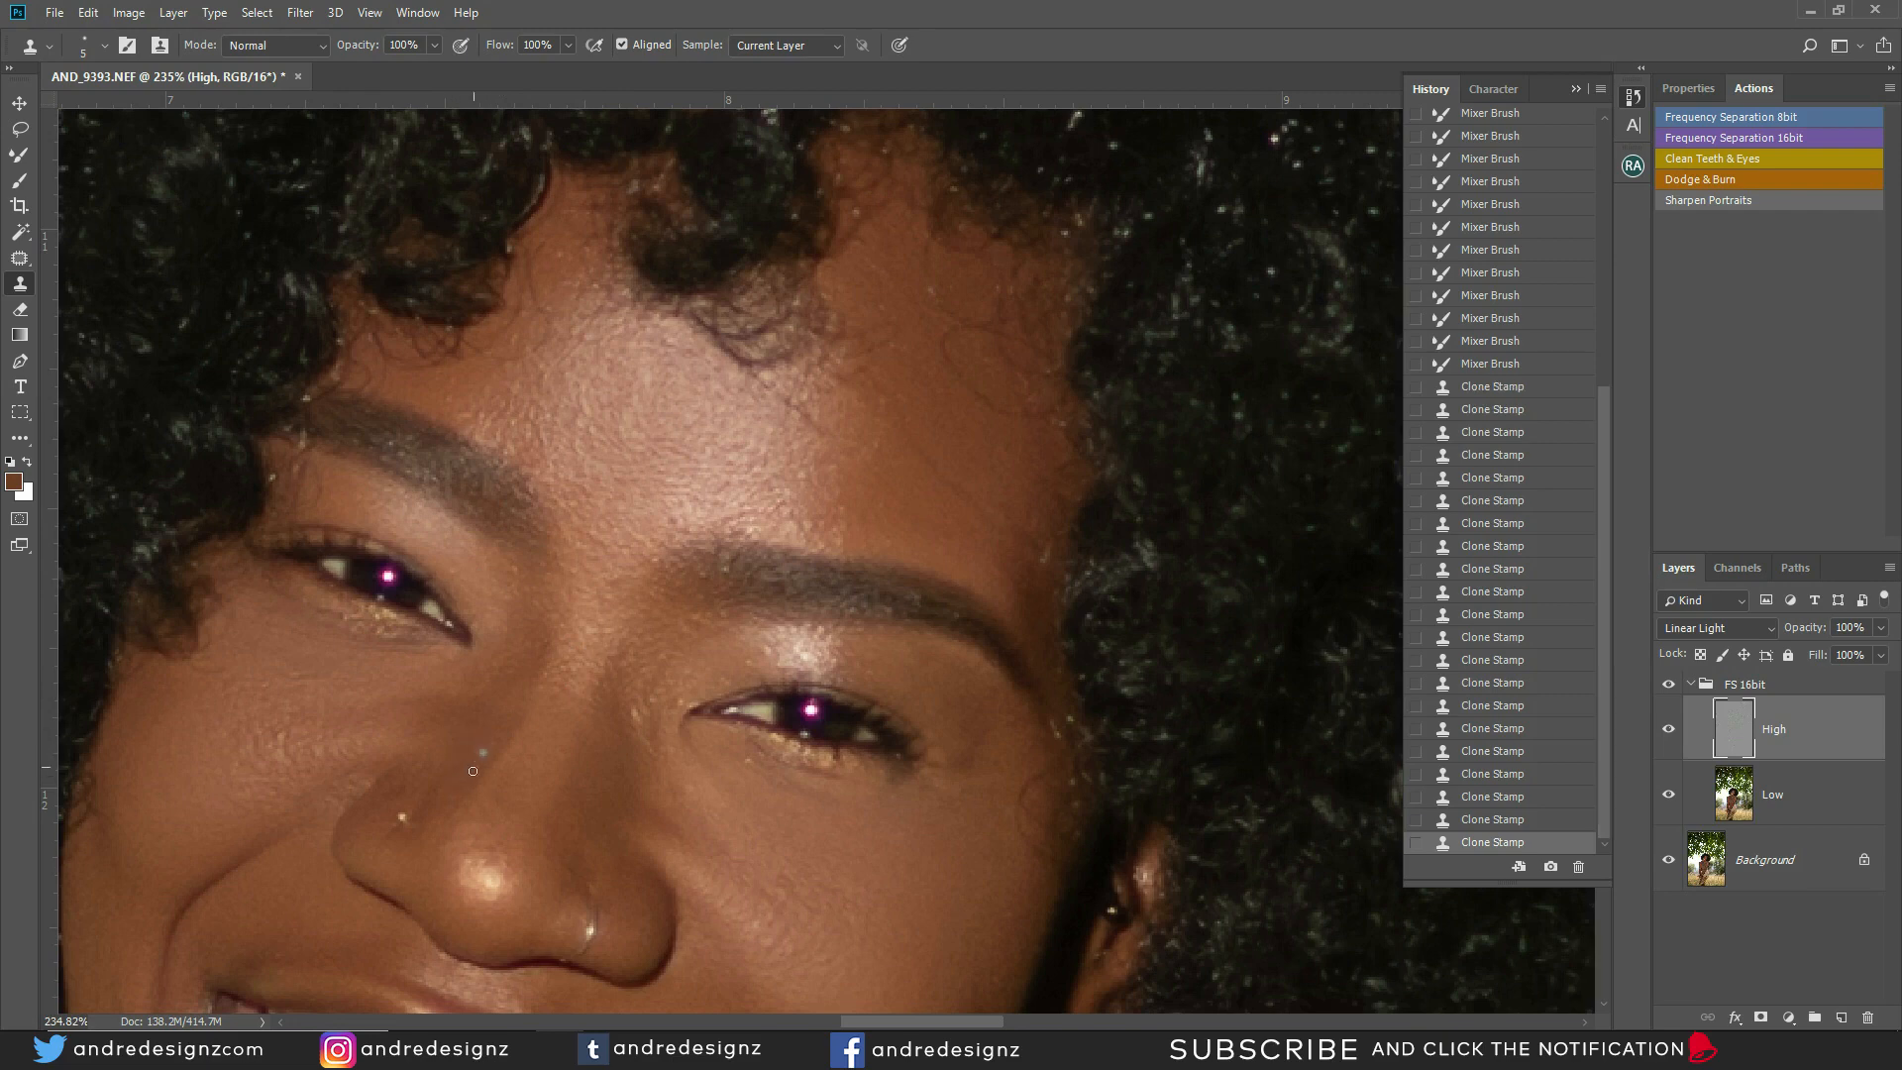
click(383, 771)
click(638, 744)
click(679, 727)
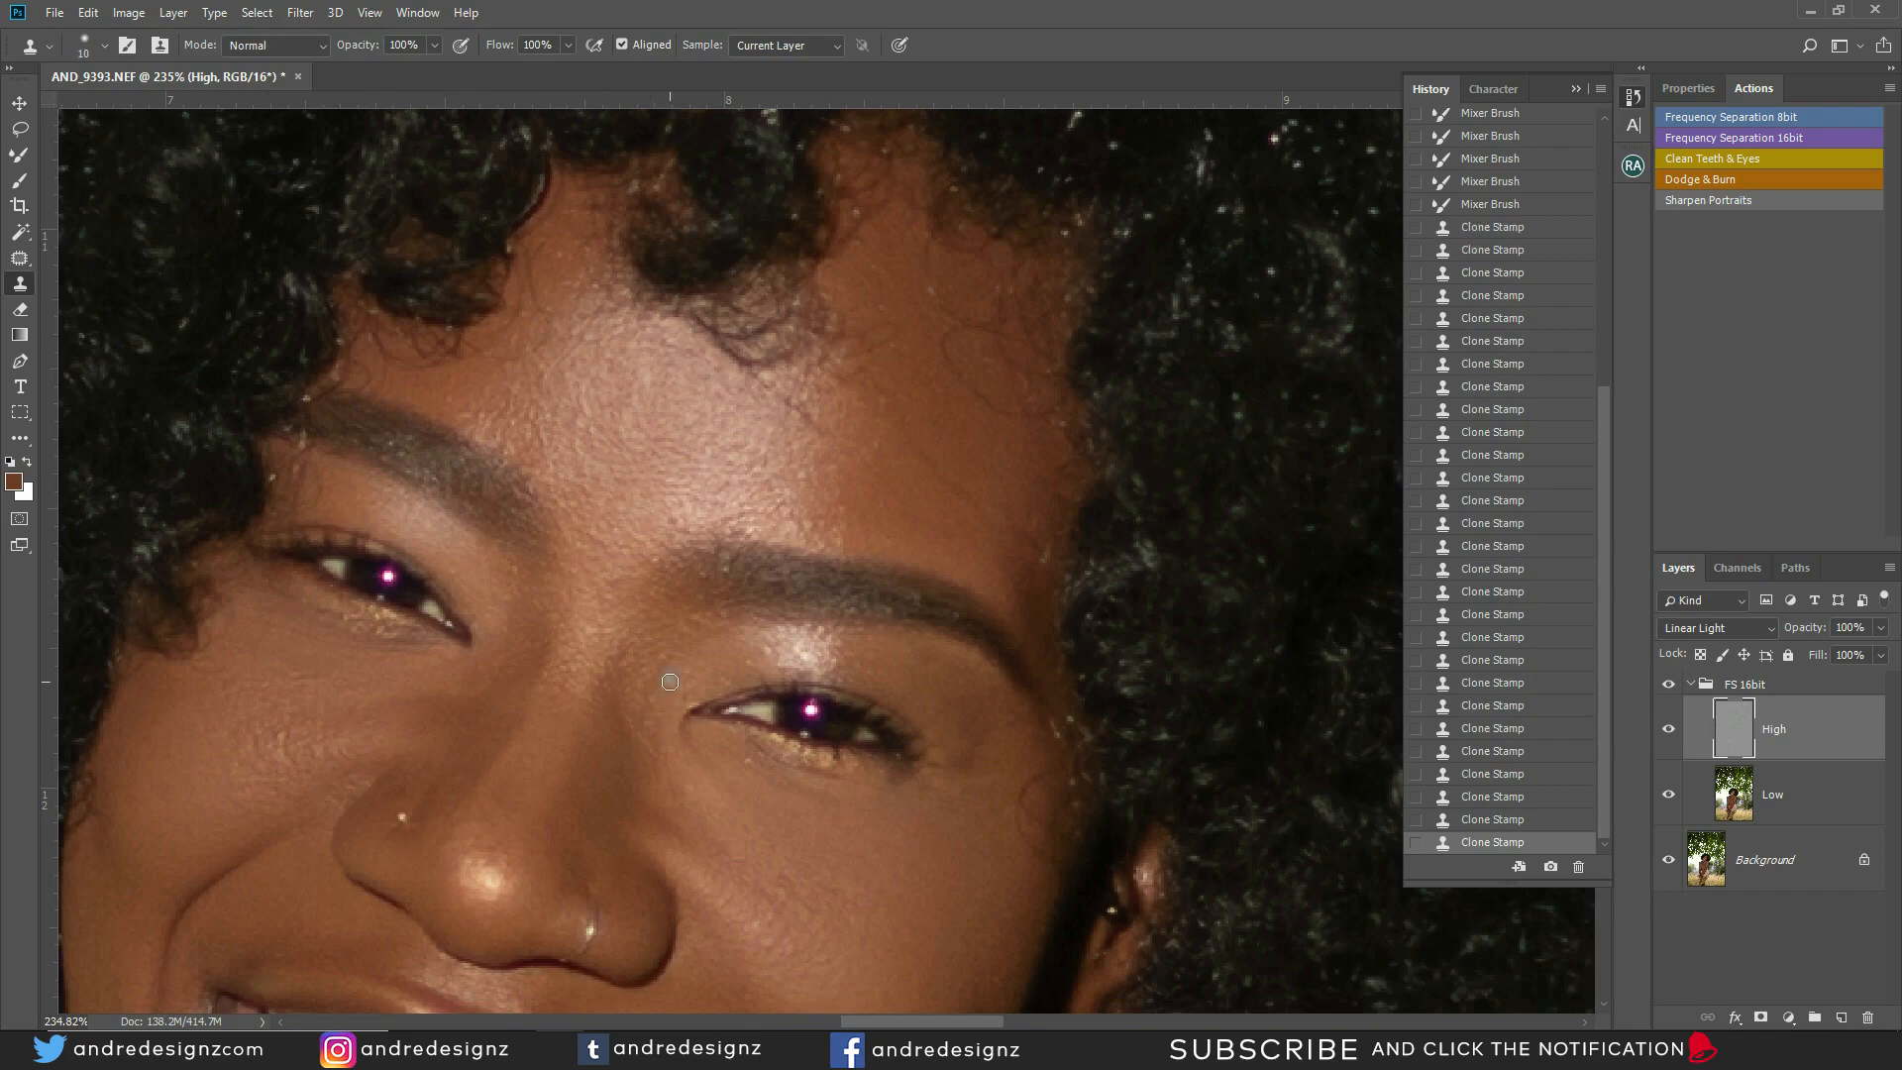
Clean the skin texture around the inner eye corner and the eyebrow above it with the Clone Stamp at 10 pixels
click(656, 671)
click(702, 645)
click(727, 571)
click(703, 578)
drag(600, 717, 649, 856)
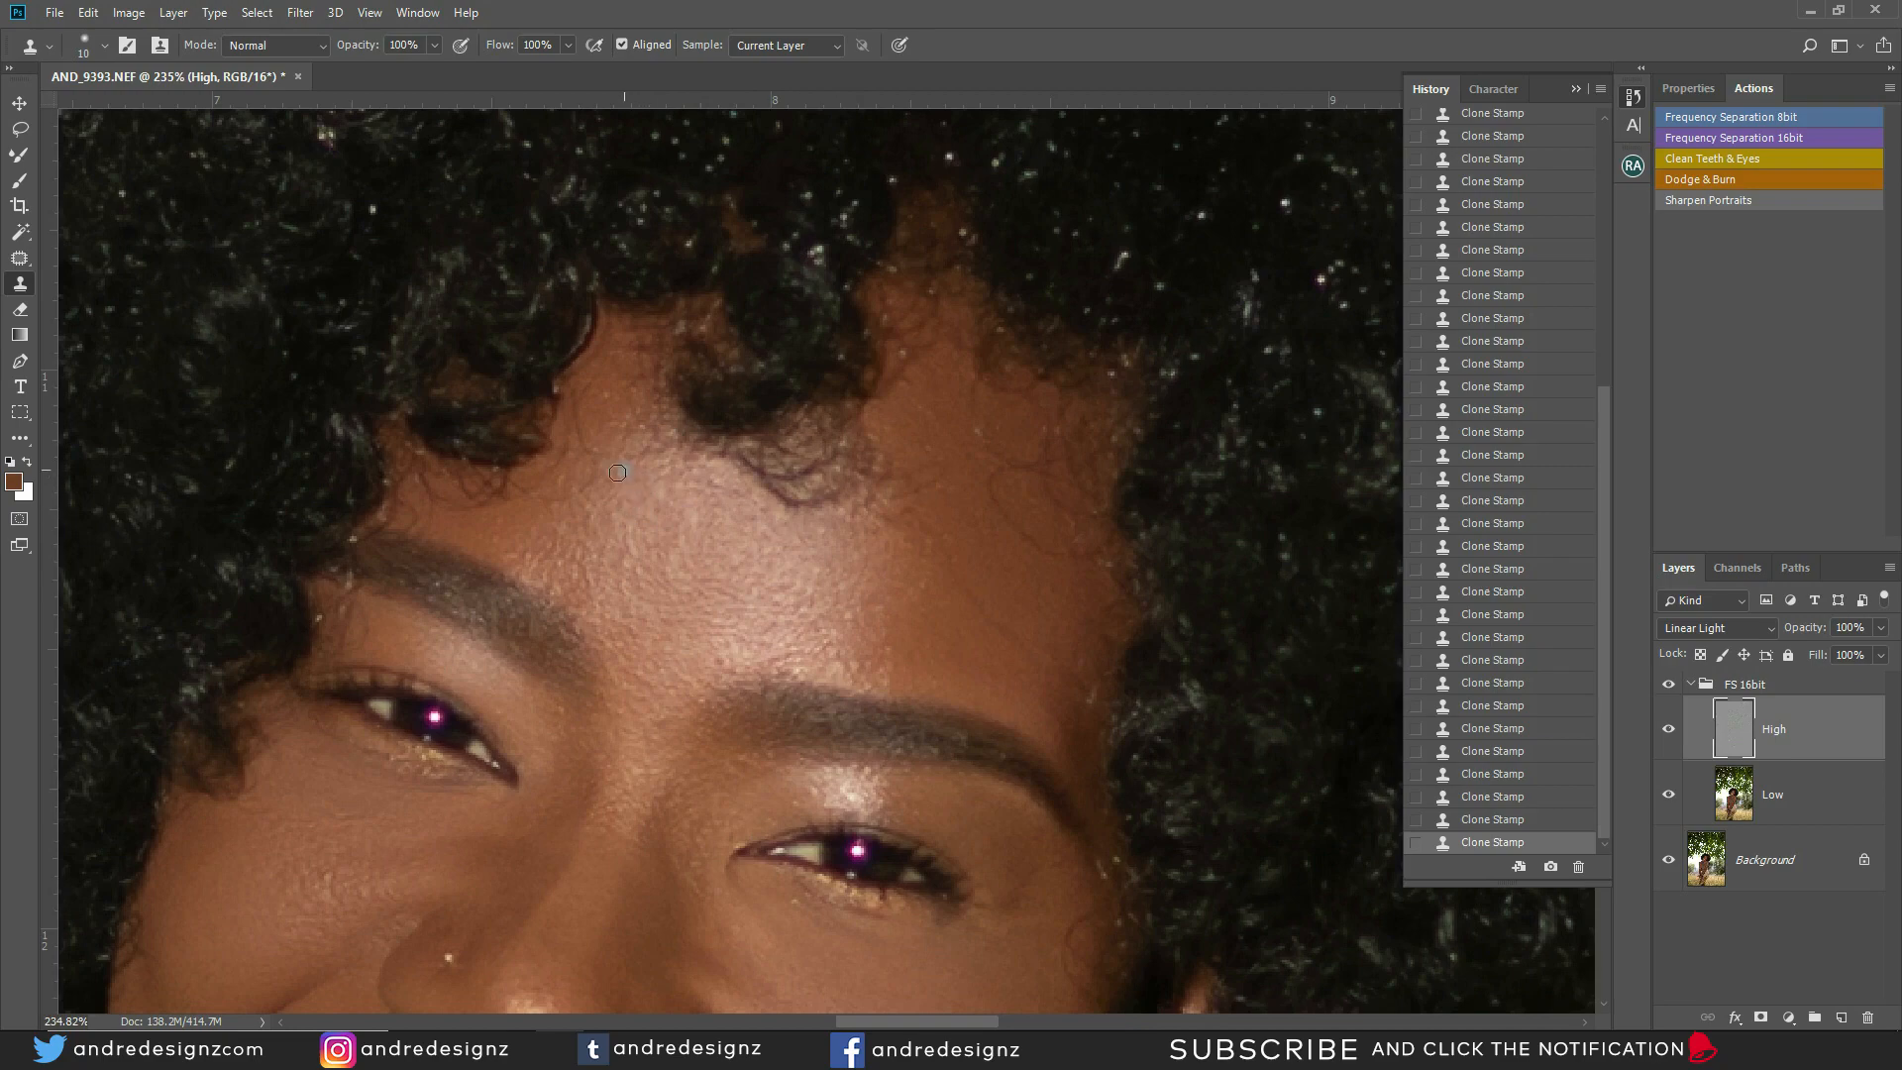
Undo the last clone stroke and clone fresh skin texture over the lines directly beneath the eye
drag(387, 882, 650, 531)
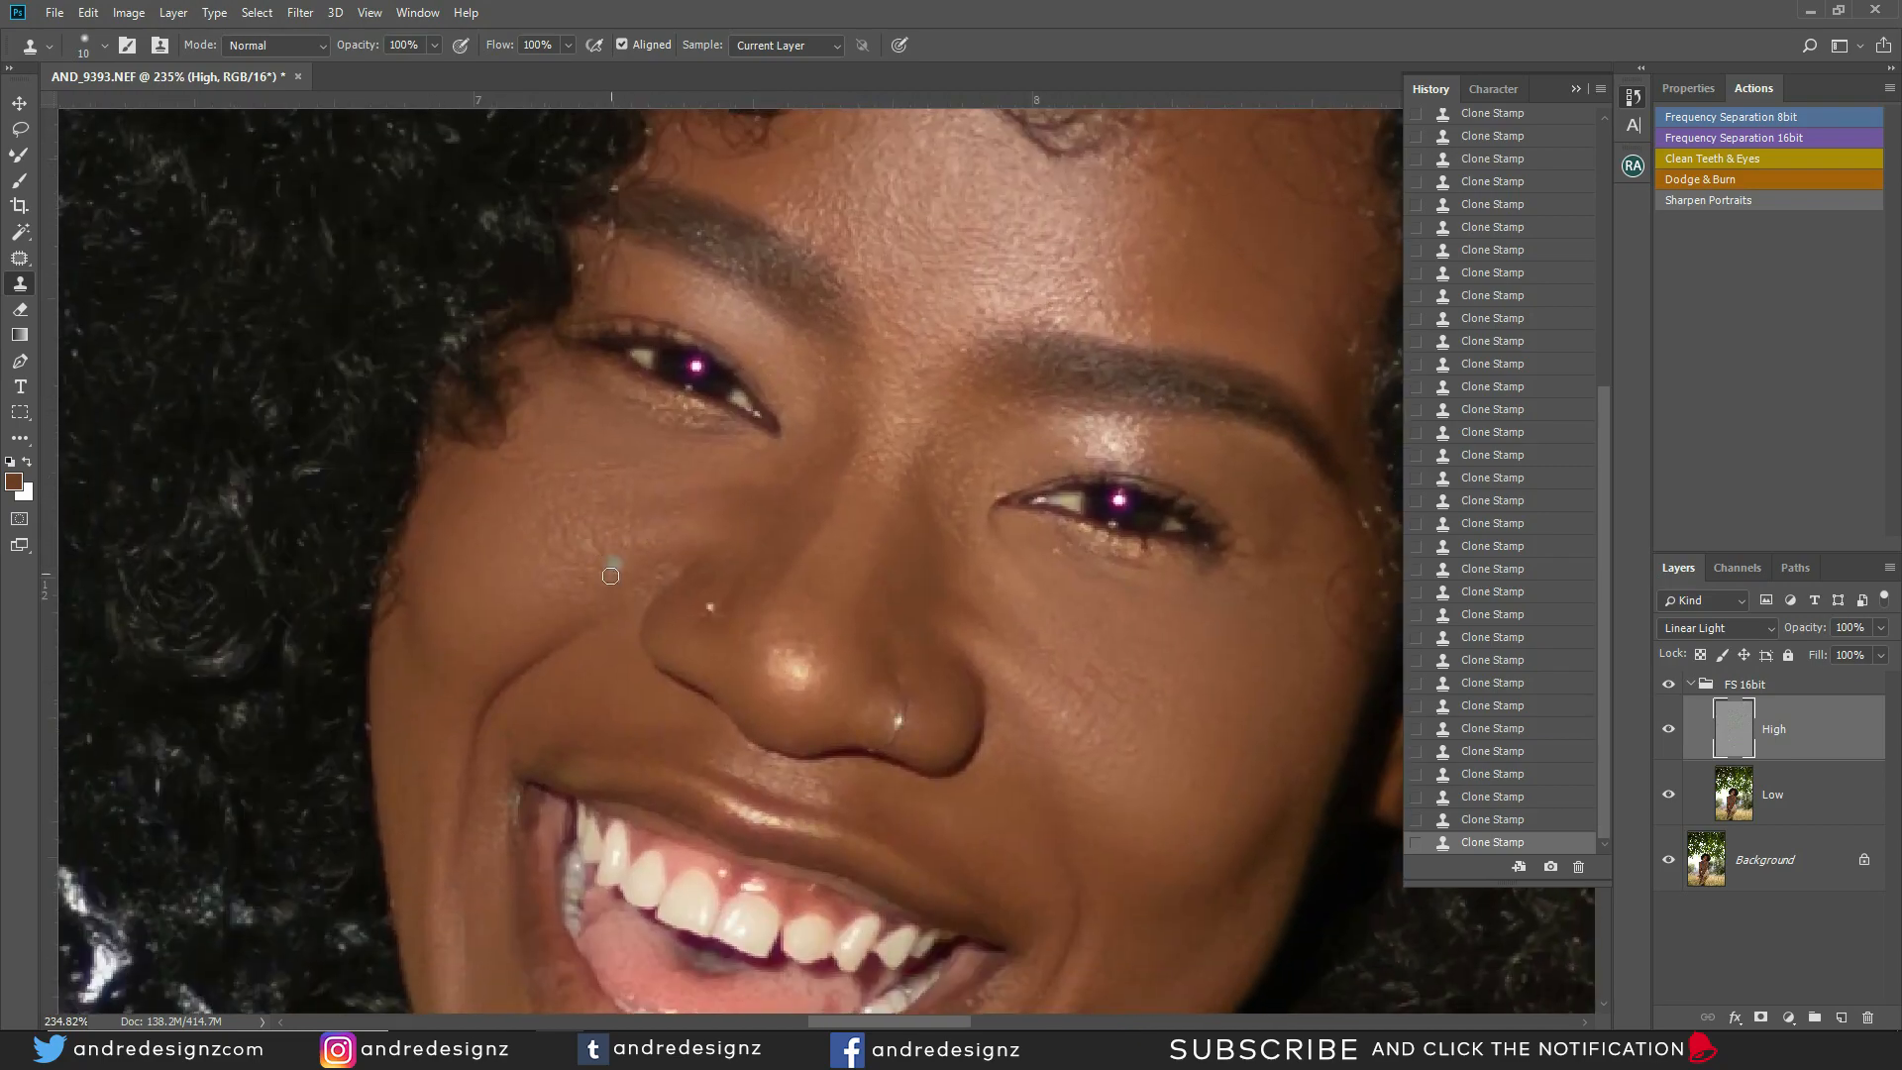
drag(845, 559, 475, 508)
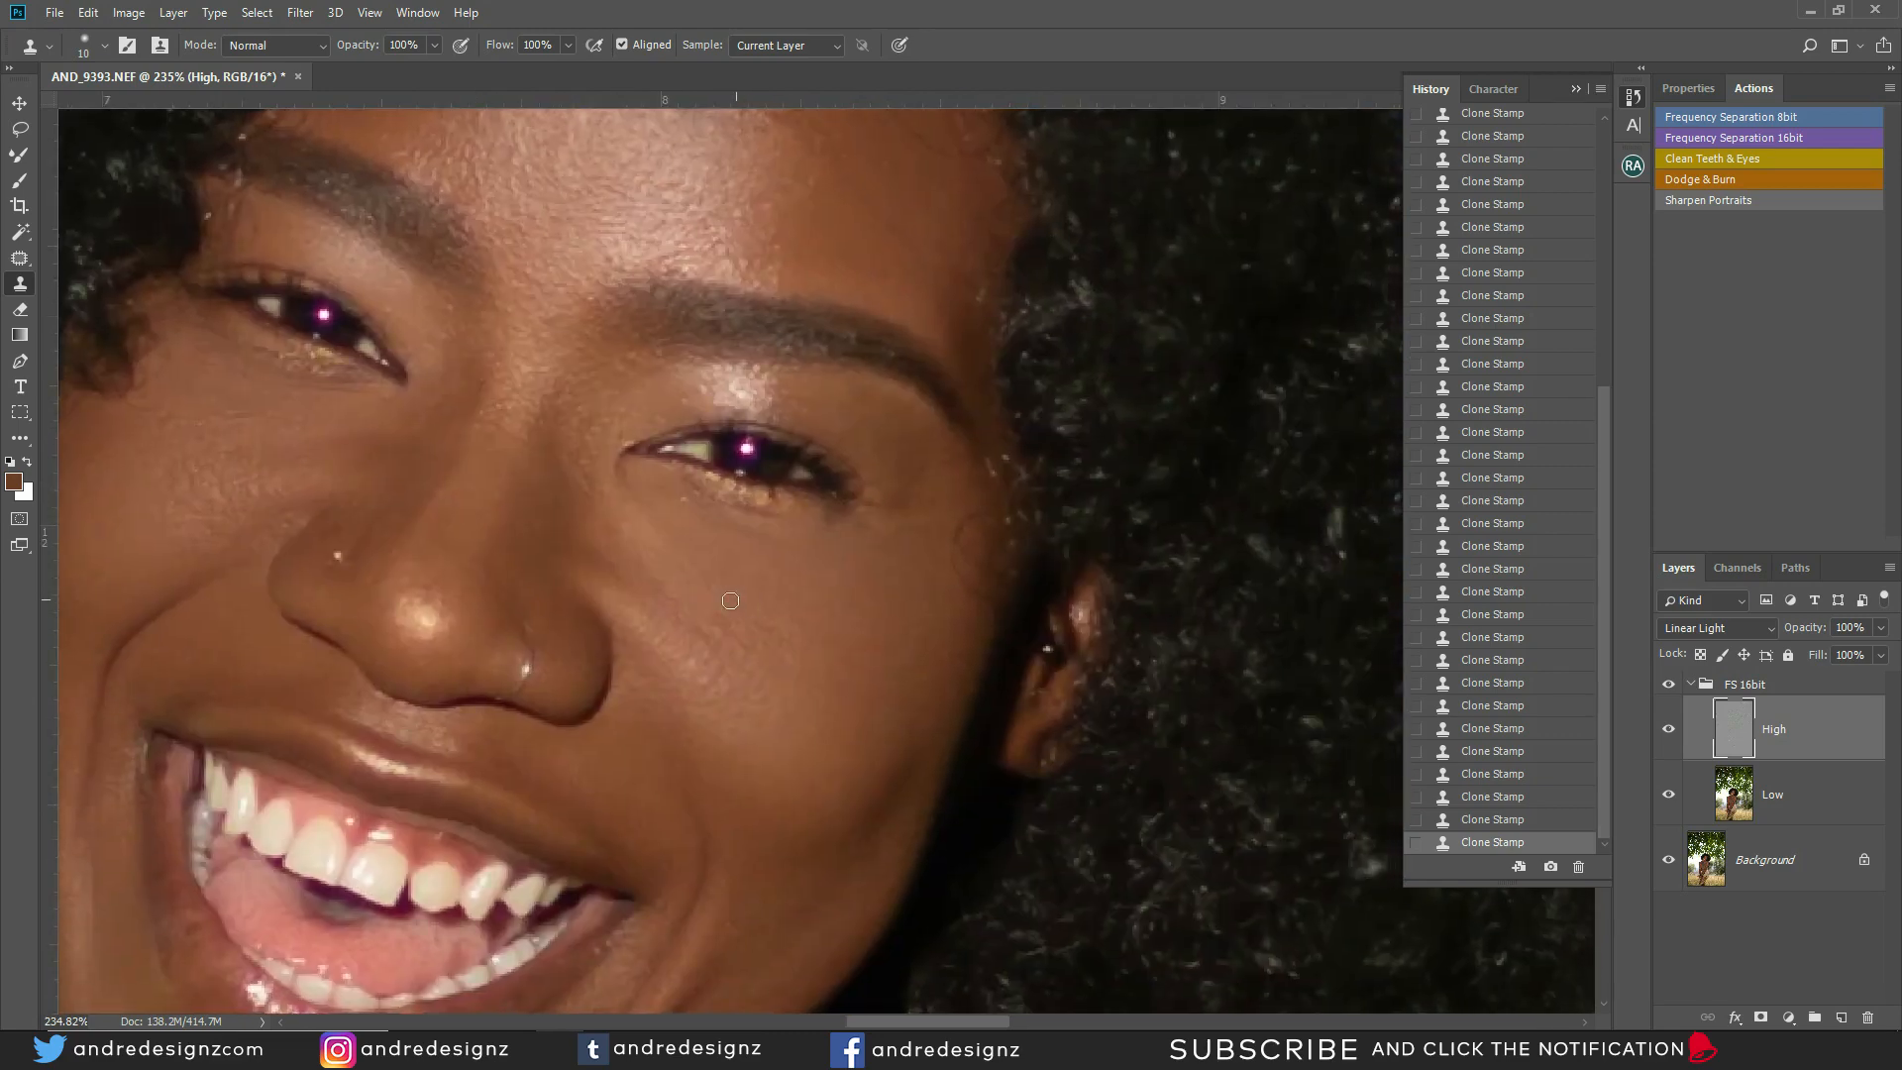
key(ctrl+z)
alt+click(712, 539)
drag(686, 510, 683, 501)
Examine the skin texture on the cheeks, around the mouth and on the chin close up
drag(632, 622, 709, 445)
mouse_move(626, 684)
mouse_down()
mouse_move(649, 535)
mouse_move(700, 471)
mouse_up()
drag(557, 743, 661, 544)
mouse_move(640, 628)
mouse_down()
mouse_move(693, 777)
mouse_move(686, 819)
mouse_up()
mouse_move(689, 422)
mouse_down()
mouse_move(624, 556)
mouse_move(661, 822)
mouse_move(571, 571)
mouse_up()
scroll(600, 575, down, 4)
scroll(857, 682, up, 6)
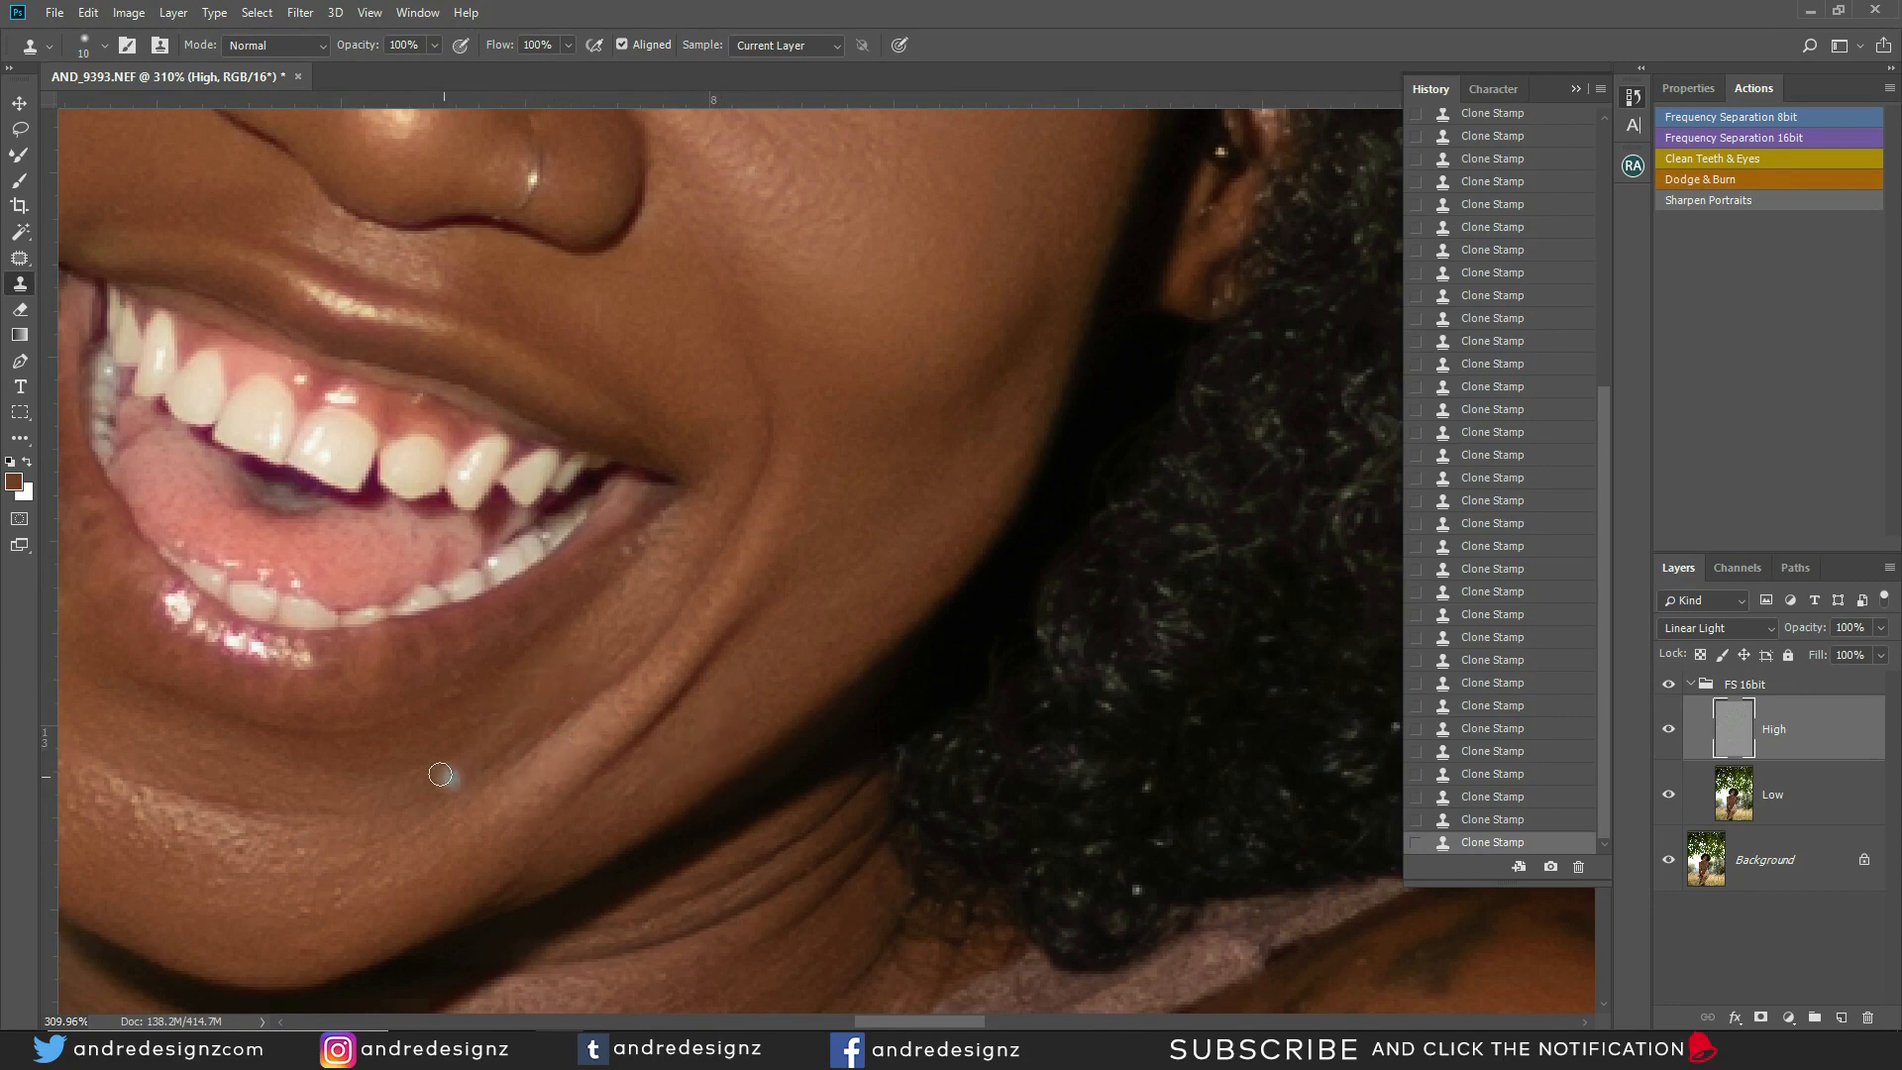
scroll(431, 680, down, 8)
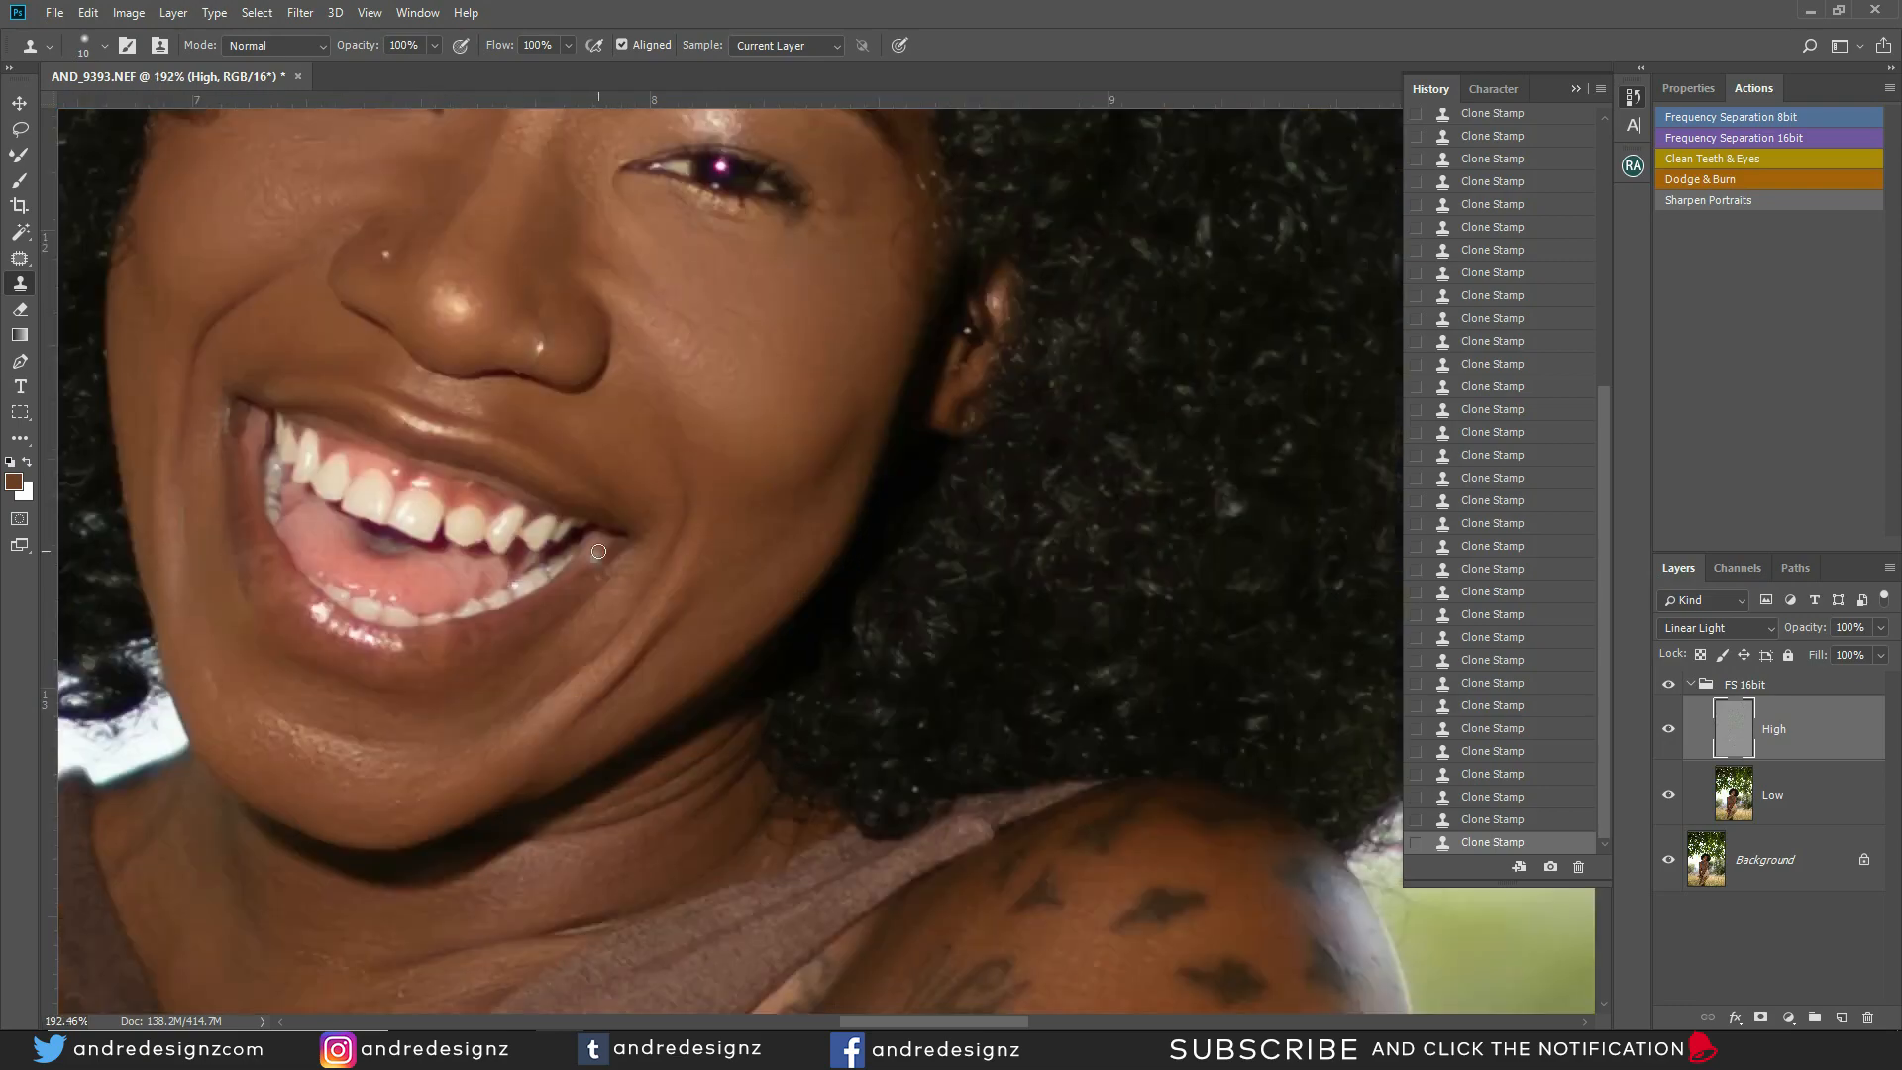
Try cloning smooth skin texture over the creases on the neck with the Clone Stamp at 30 pixels
scroll(643, 716, up, 6)
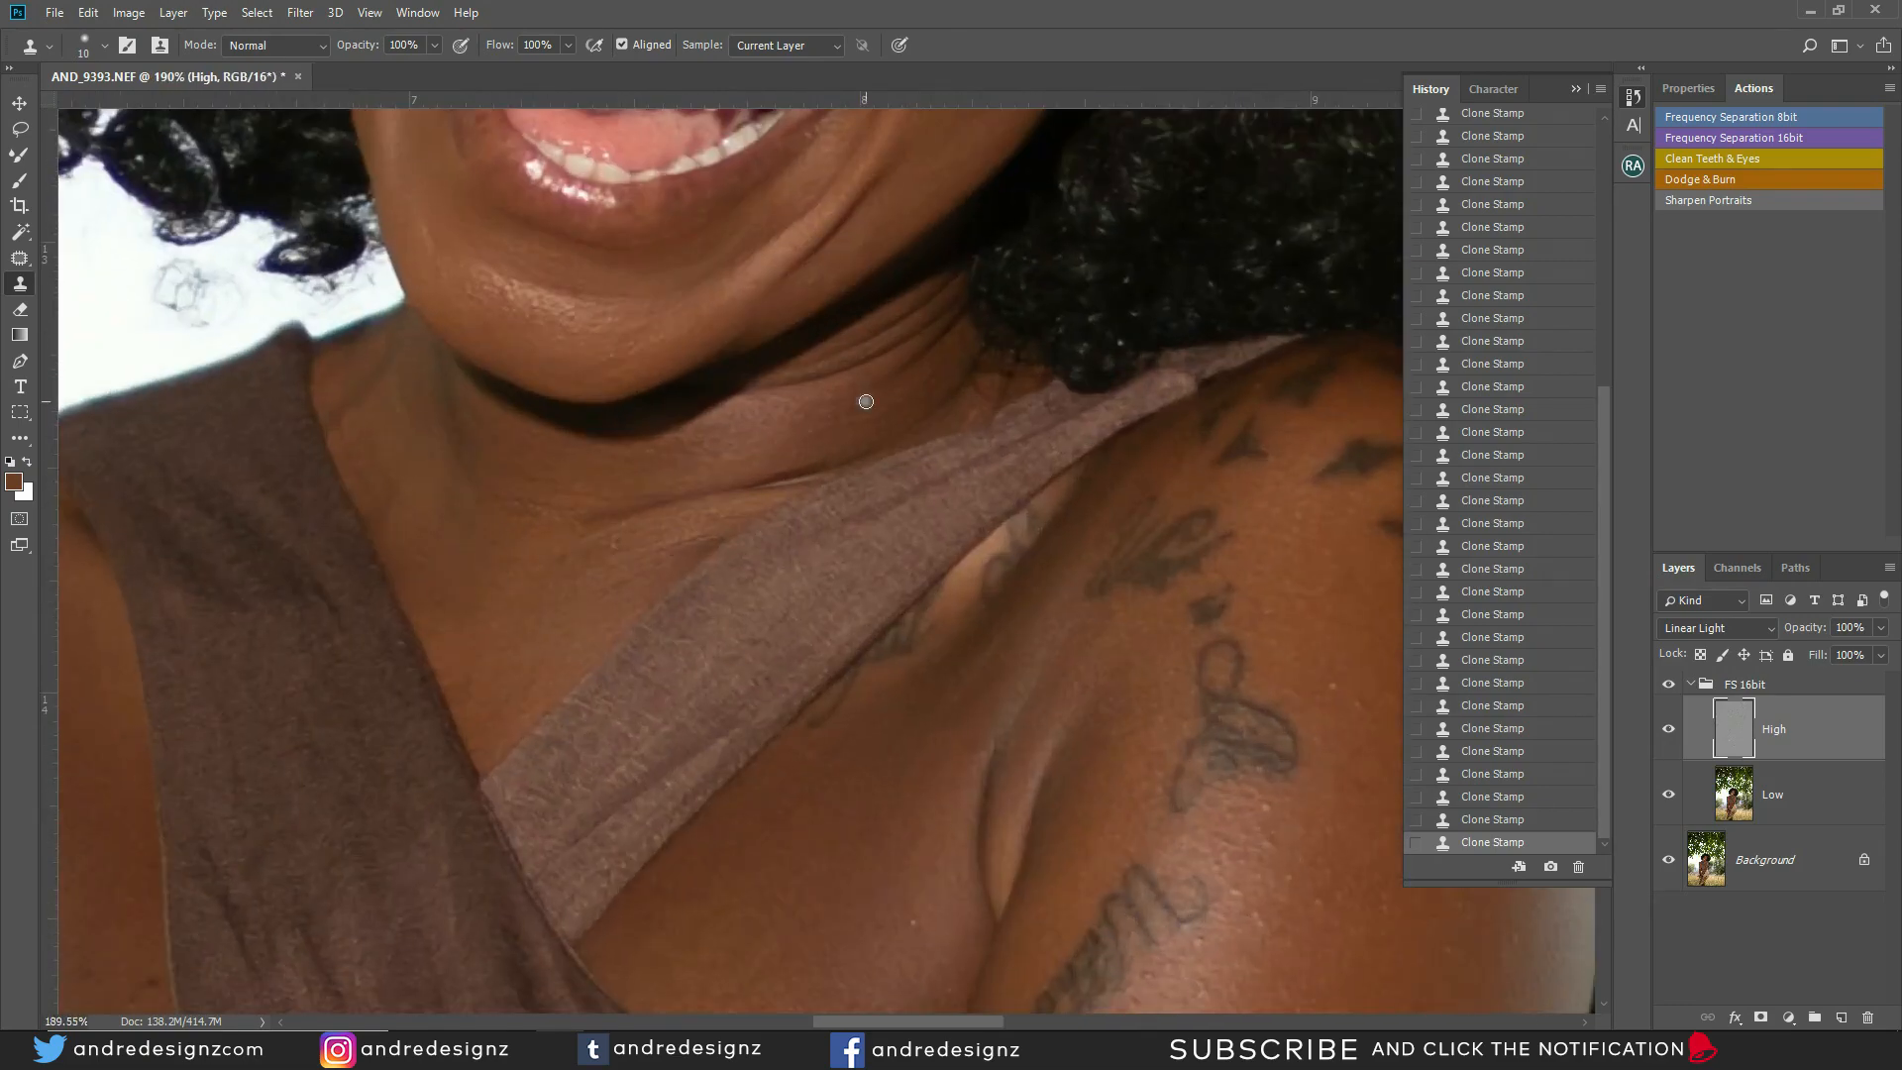
key(])
alt+click(891, 380)
mouse_move(893, 411)
mouse_down()
mouse_move(909, 347)
mouse_move(747, 395)
mouse_move(866, 407)
mouse_move(875, 362)
mouse_move(881, 417)
mouse_up()
drag(903, 330, 818, 386)
mouse_move(918, 324)
mouse_down()
mouse_move(943, 310)
mouse_move(960, 359)
mouse_up()
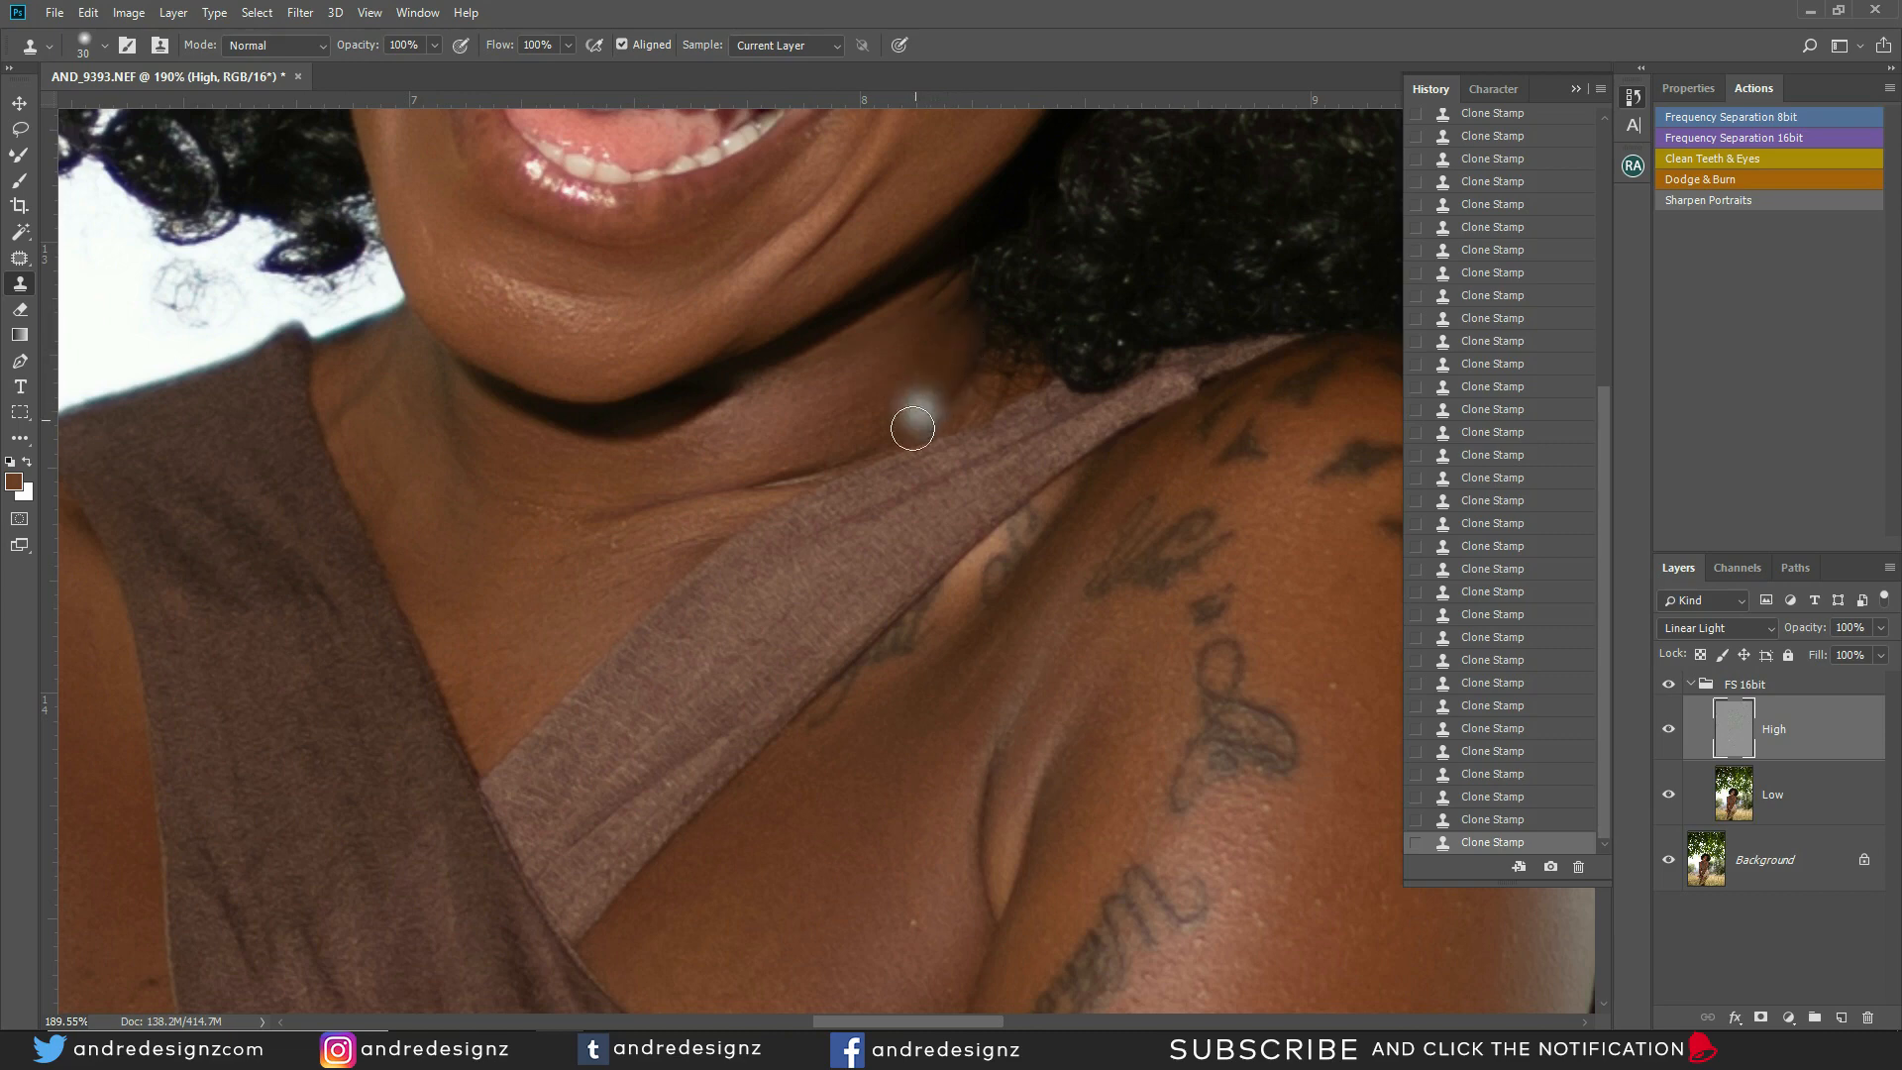
alt+click(561, 563)
mouse_move(581, 597)
mouse_down()
mouse_move(617, 549)
mouse_move(602, 608)
mouse_up()
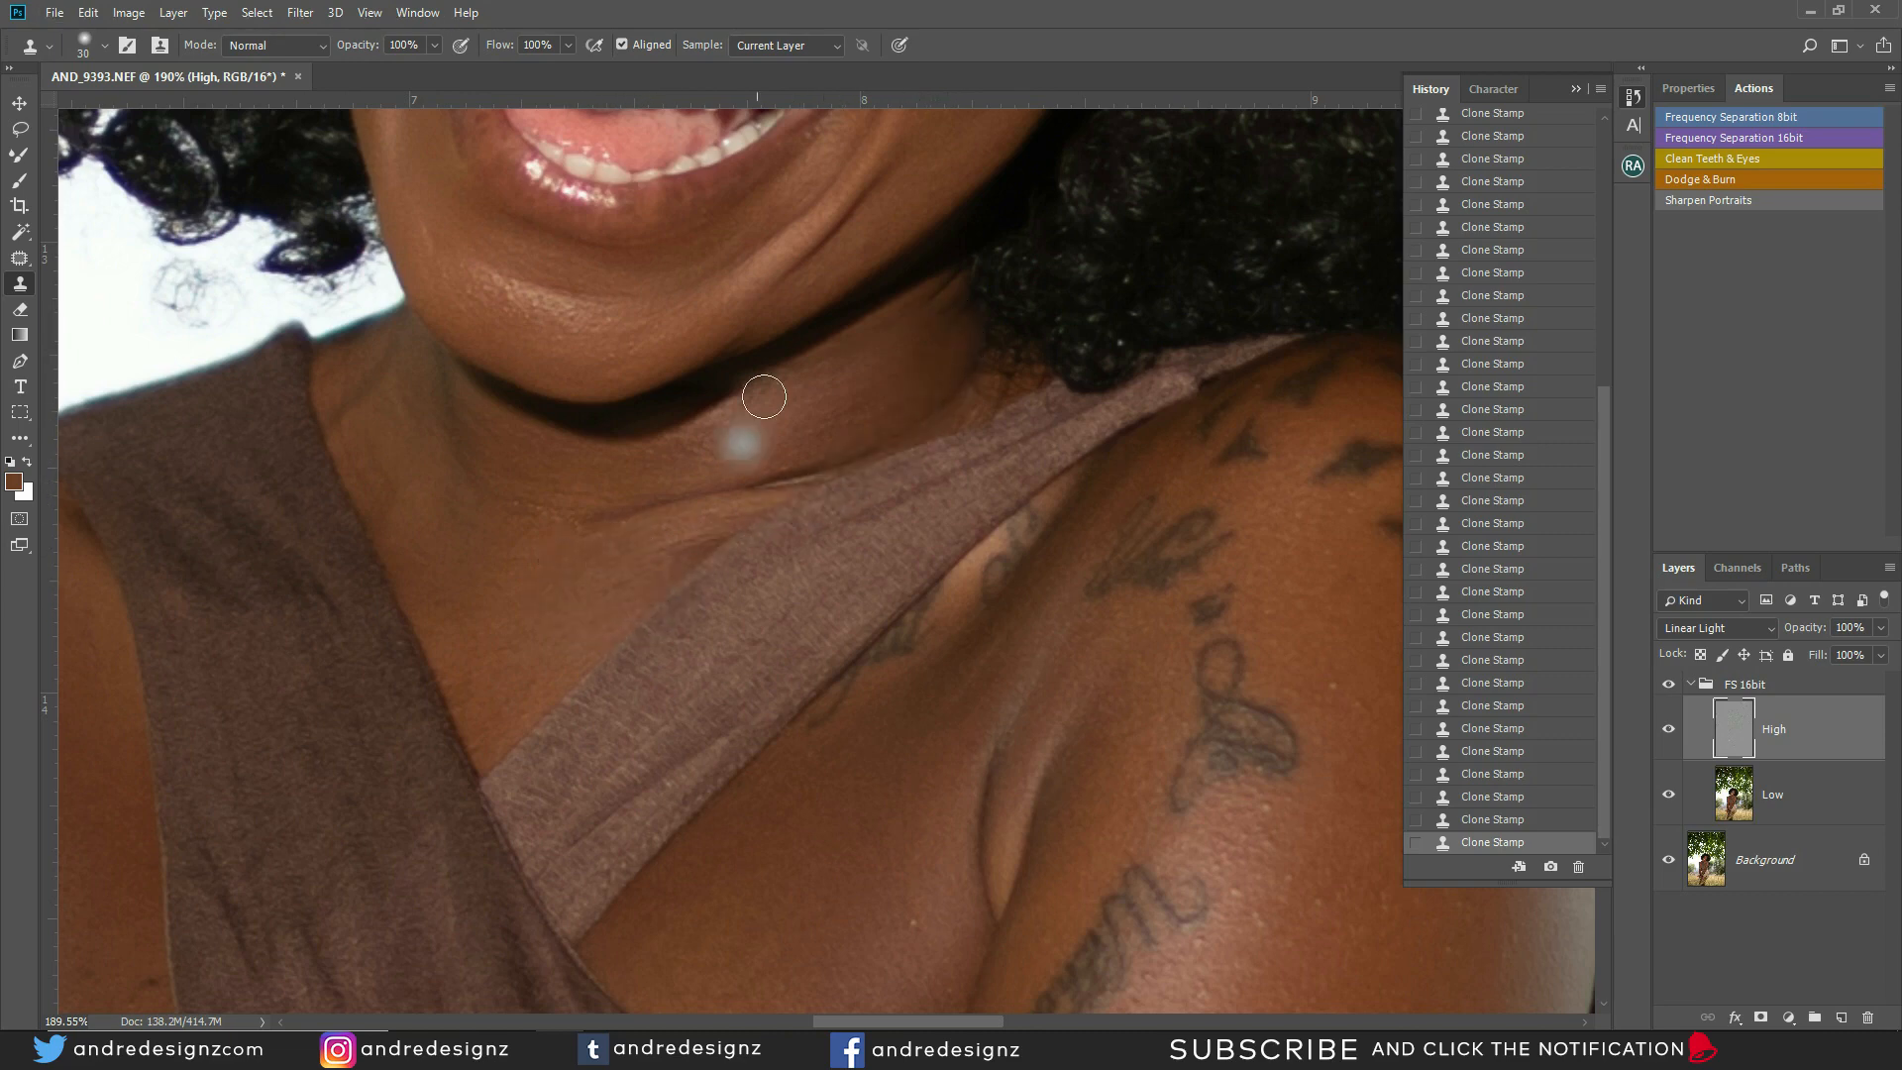
alt+click(734, 395)
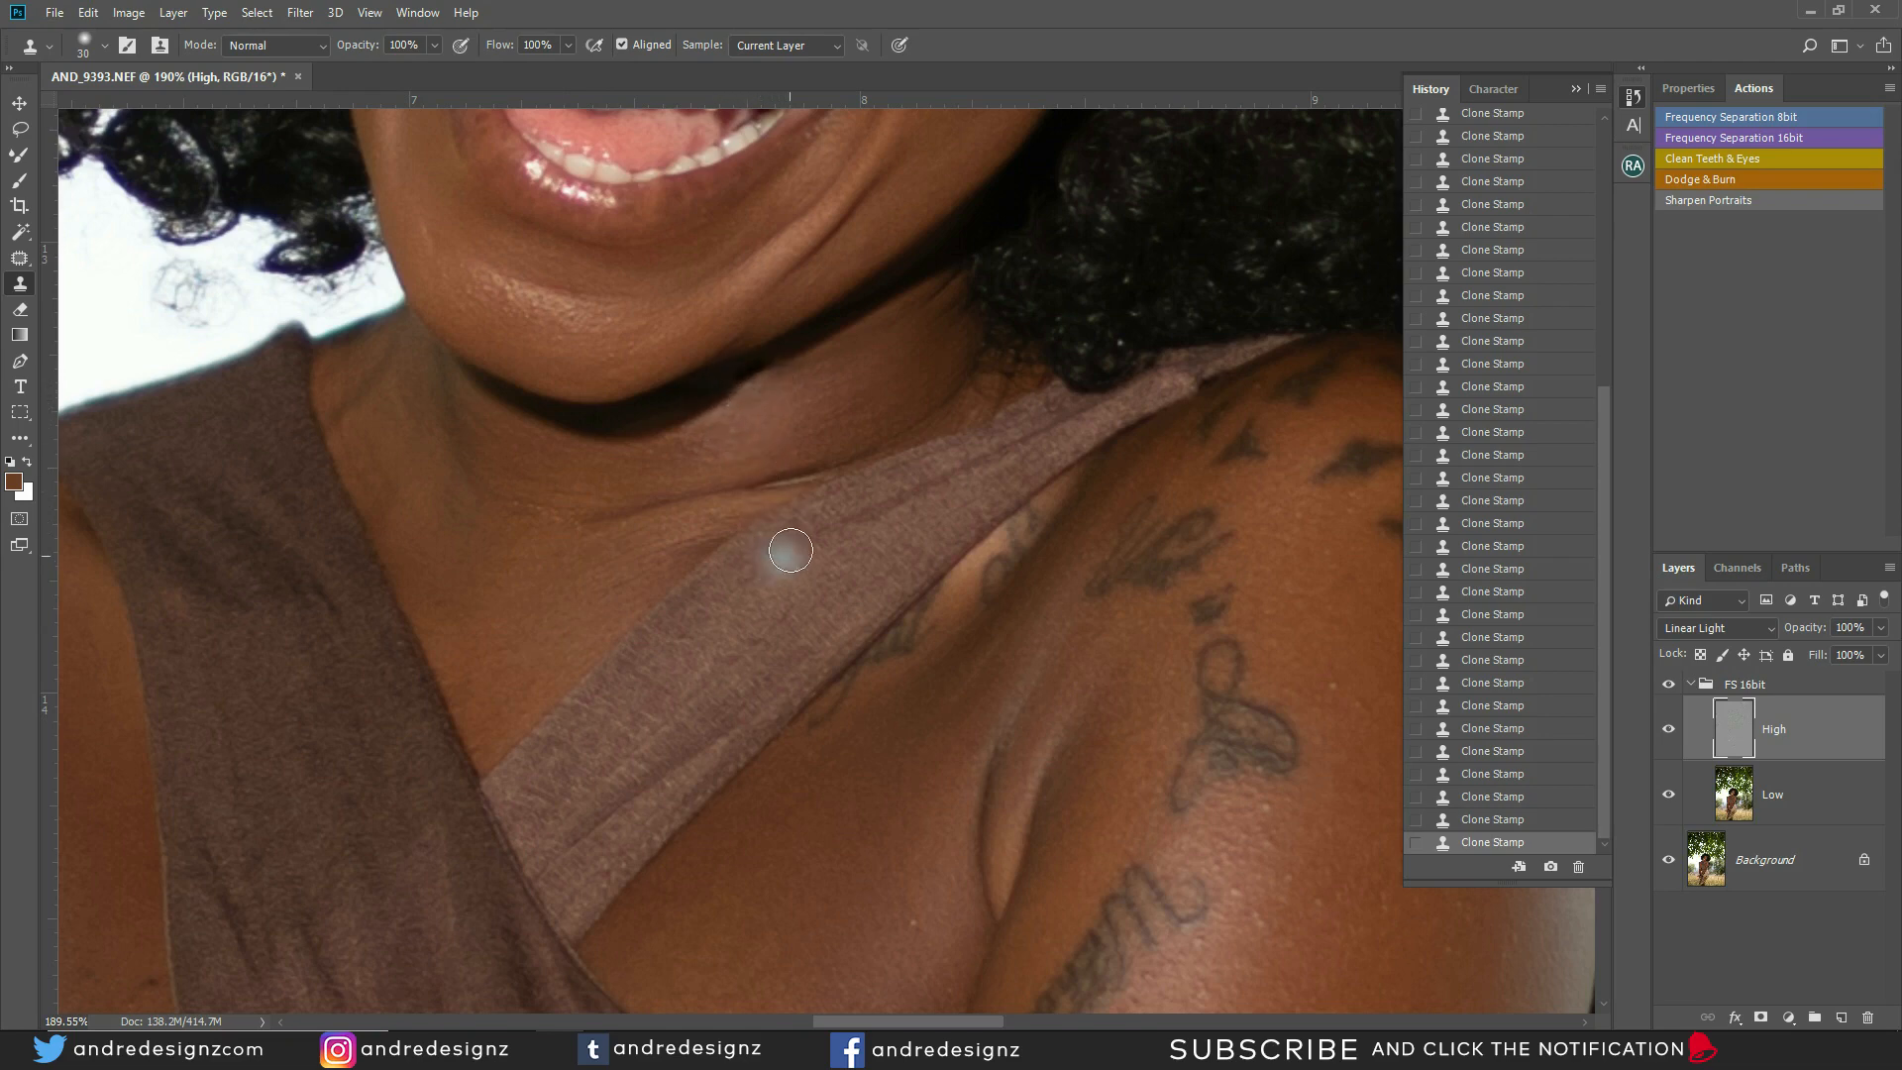
Step back through the history to undo the recent Clone Stamp strokes on the neck
key(ctrl+alt+z)
key(ctrl+alt+z)
key(ctrl+alt+z)
key(ctrl+alt+z)
key(ctrl+alt+z)
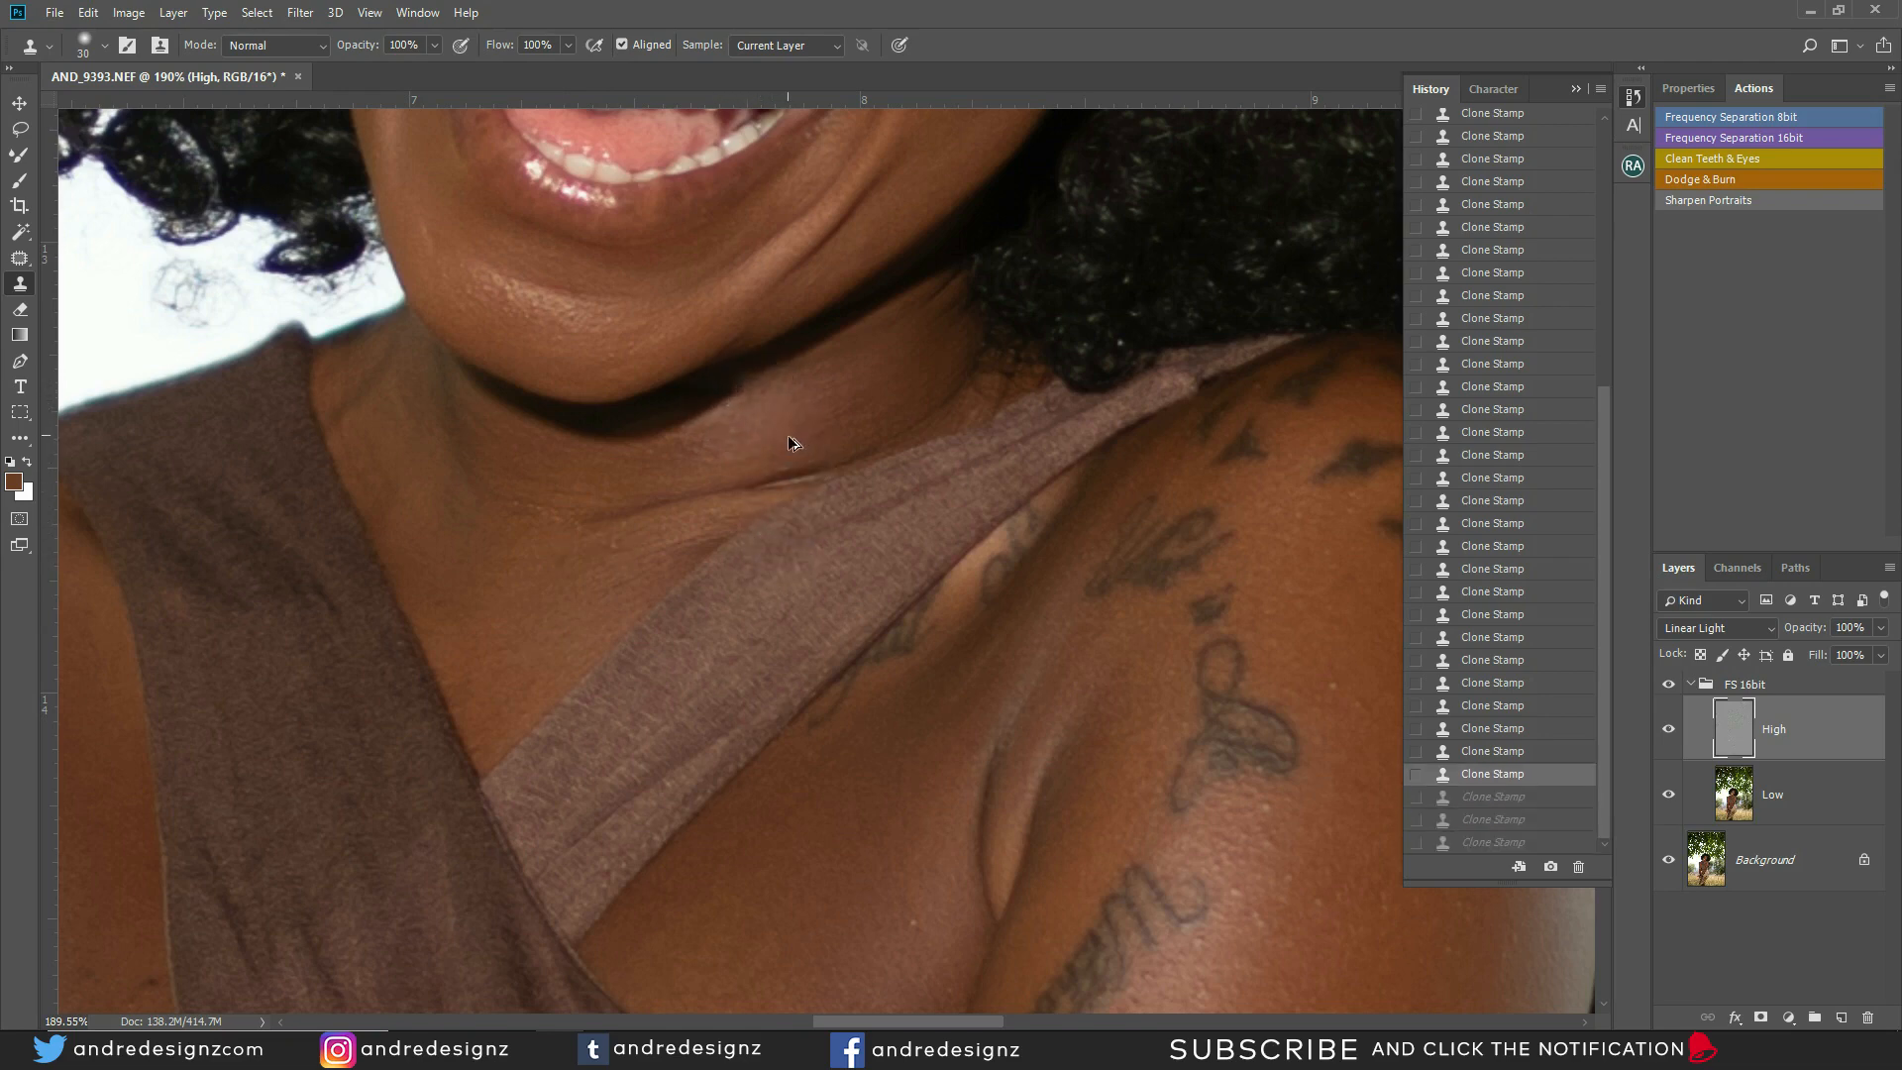
key(ctrl+alt+z)
key(ctrl+alt+z)
key(ctrl+alt+z)
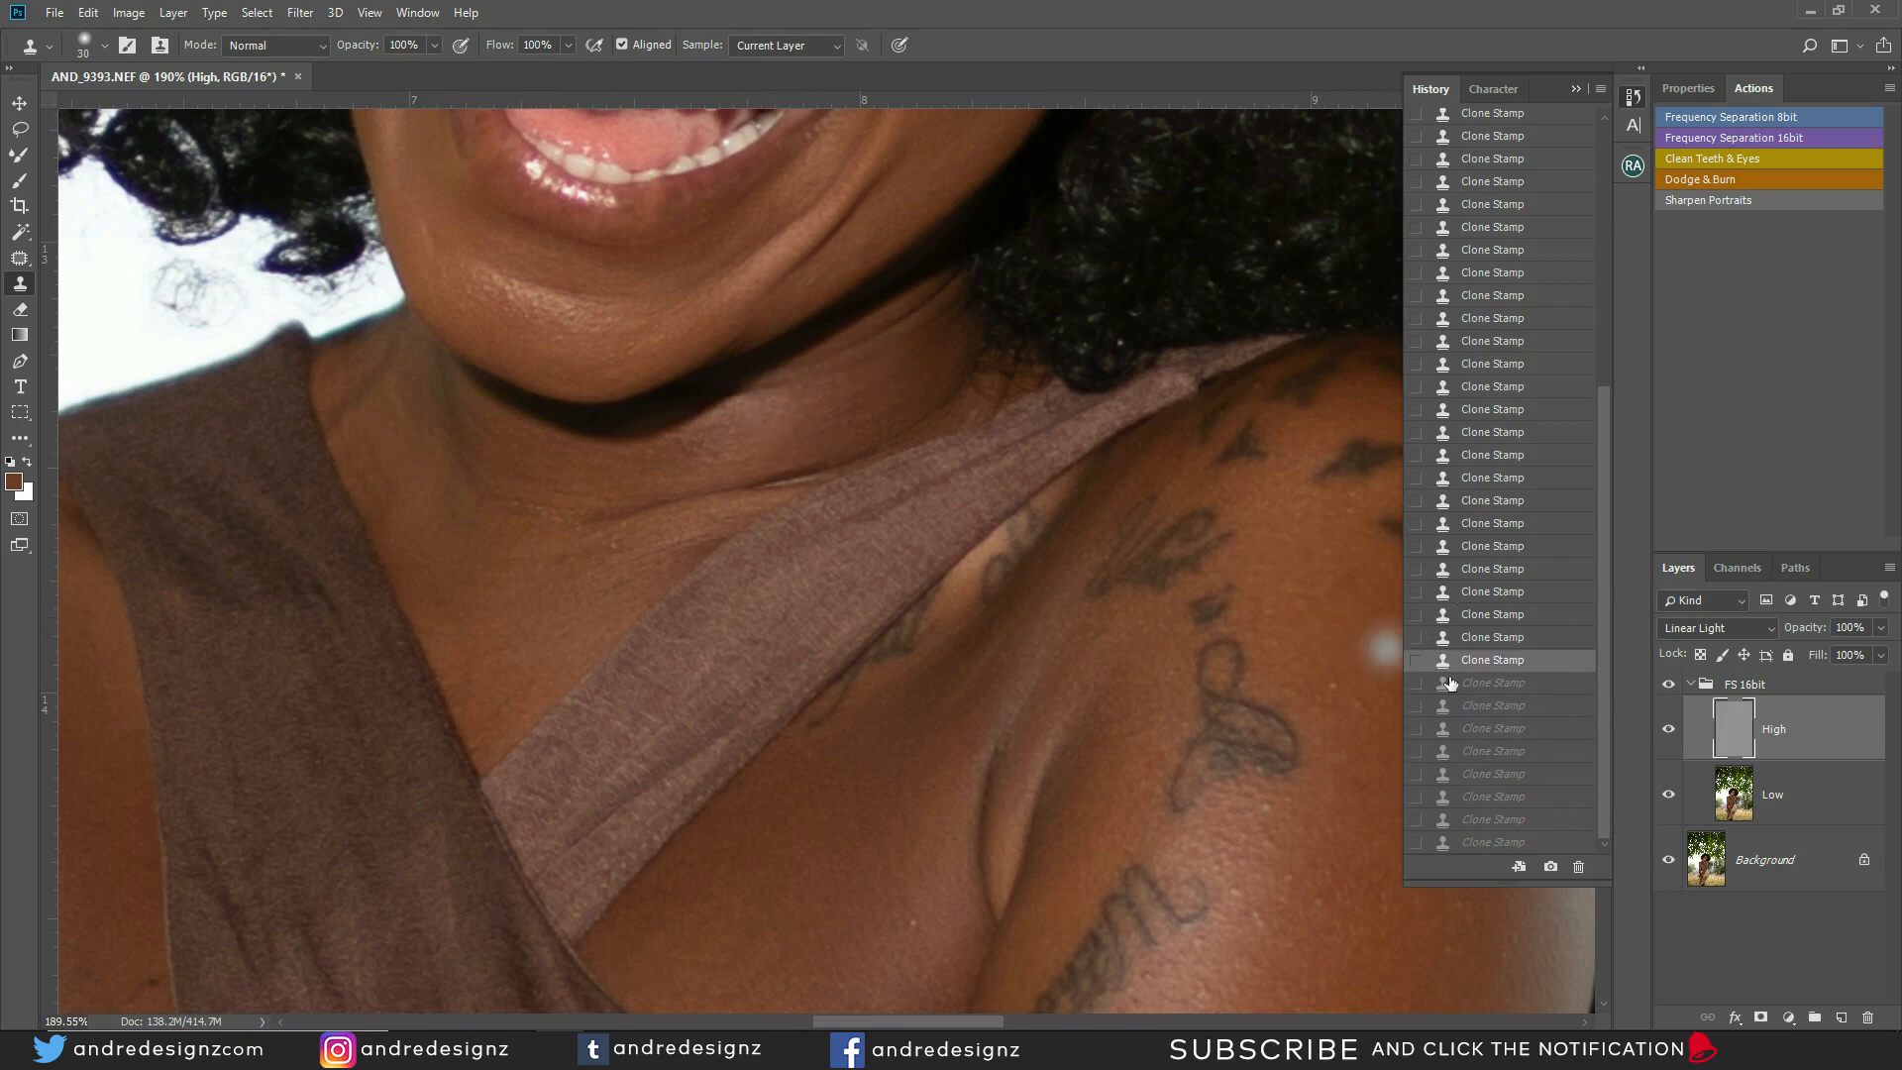
click(1511, 687)
click(1504, 708)
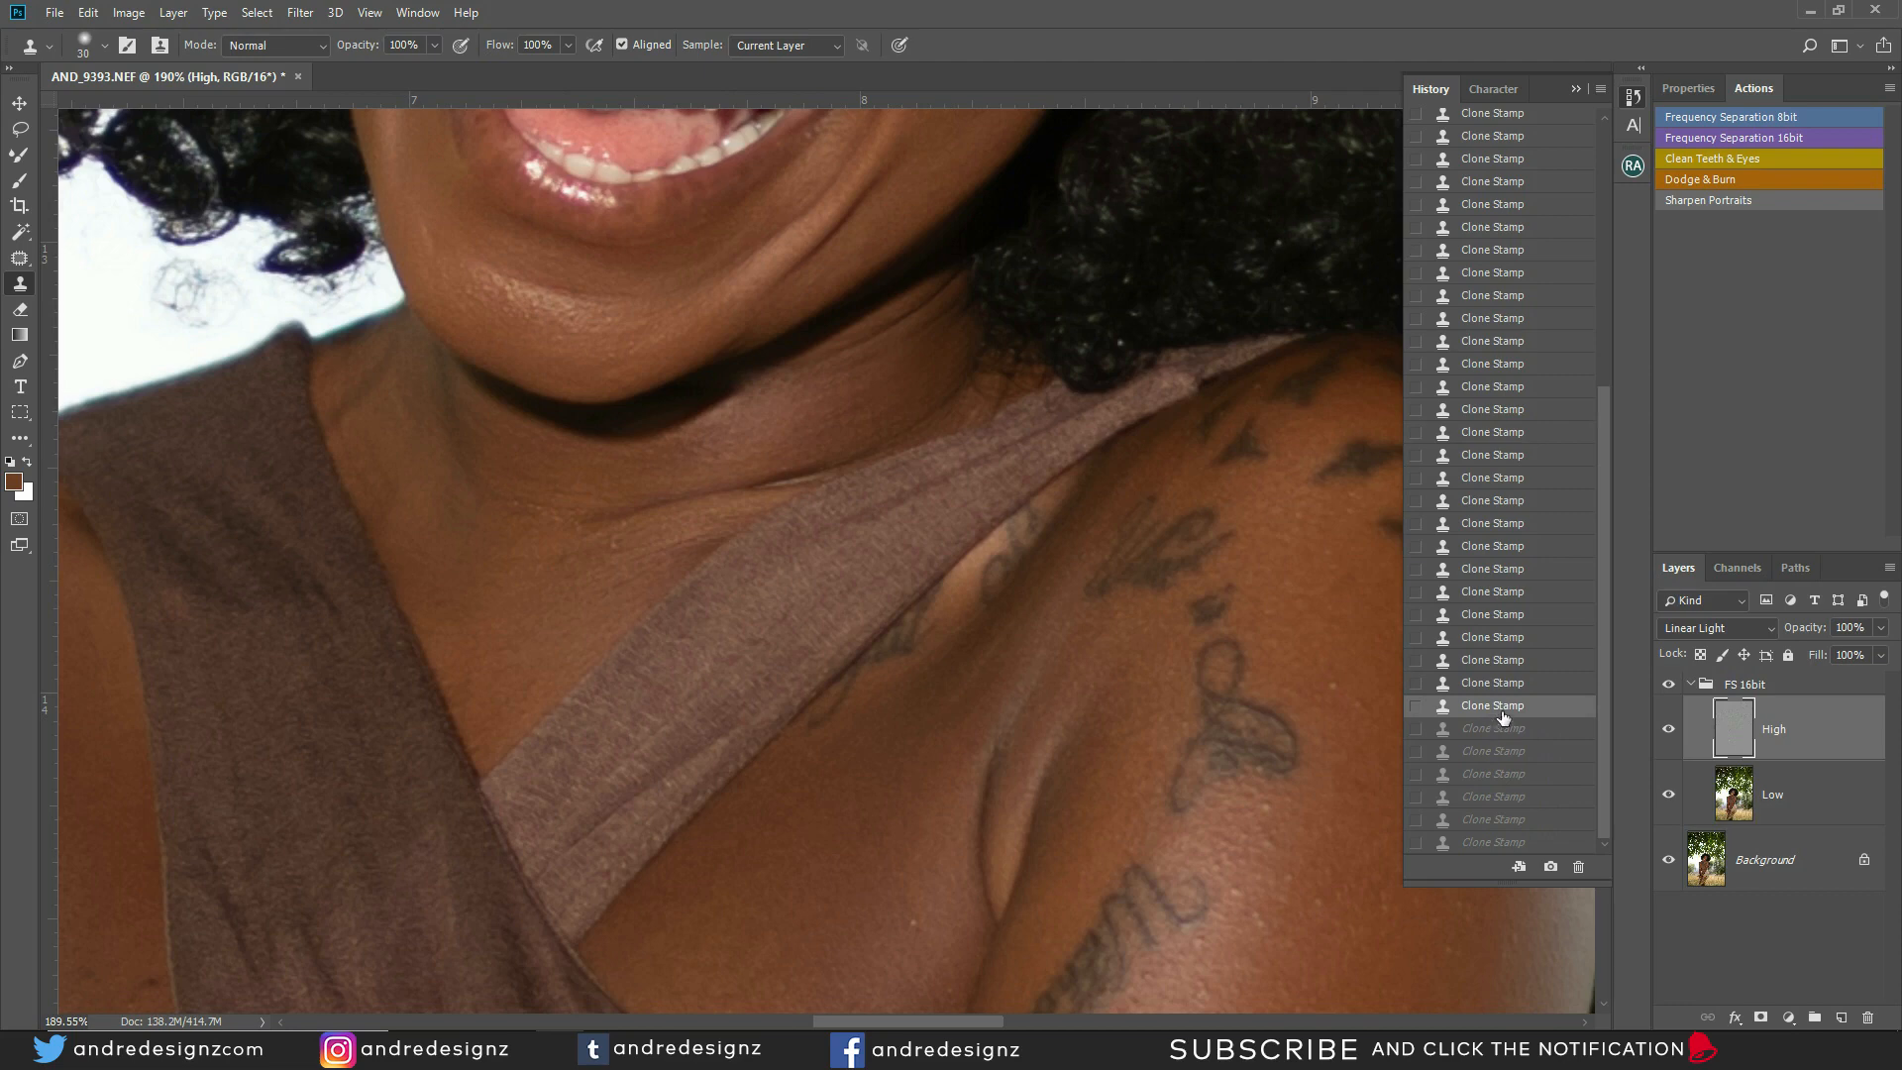
click(1498, 686)
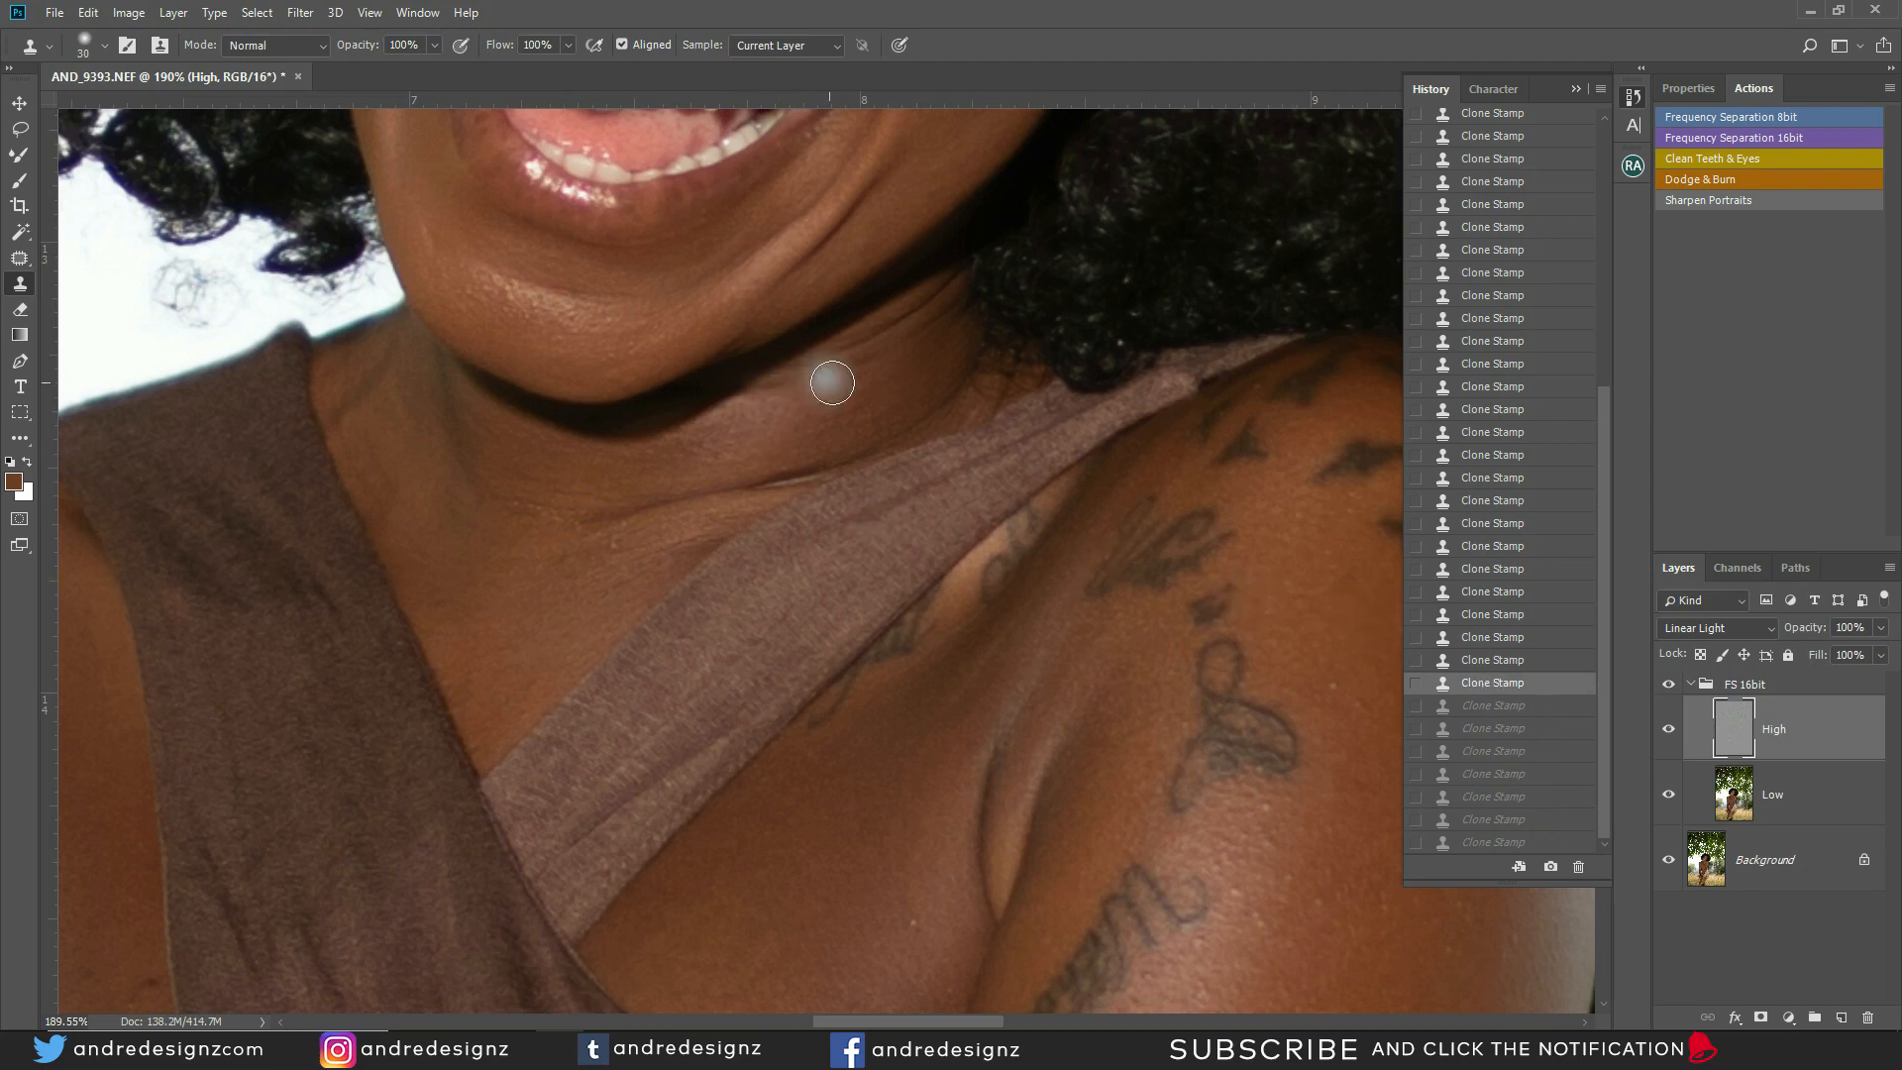
Clone smooth skin texture over the neck creases below the jaw with short 30-pixel strokes
mouse_move(907, 370)
mouse_down()
mouse_move(936, 327)
mouse_move(908, 366)
mouse_up()
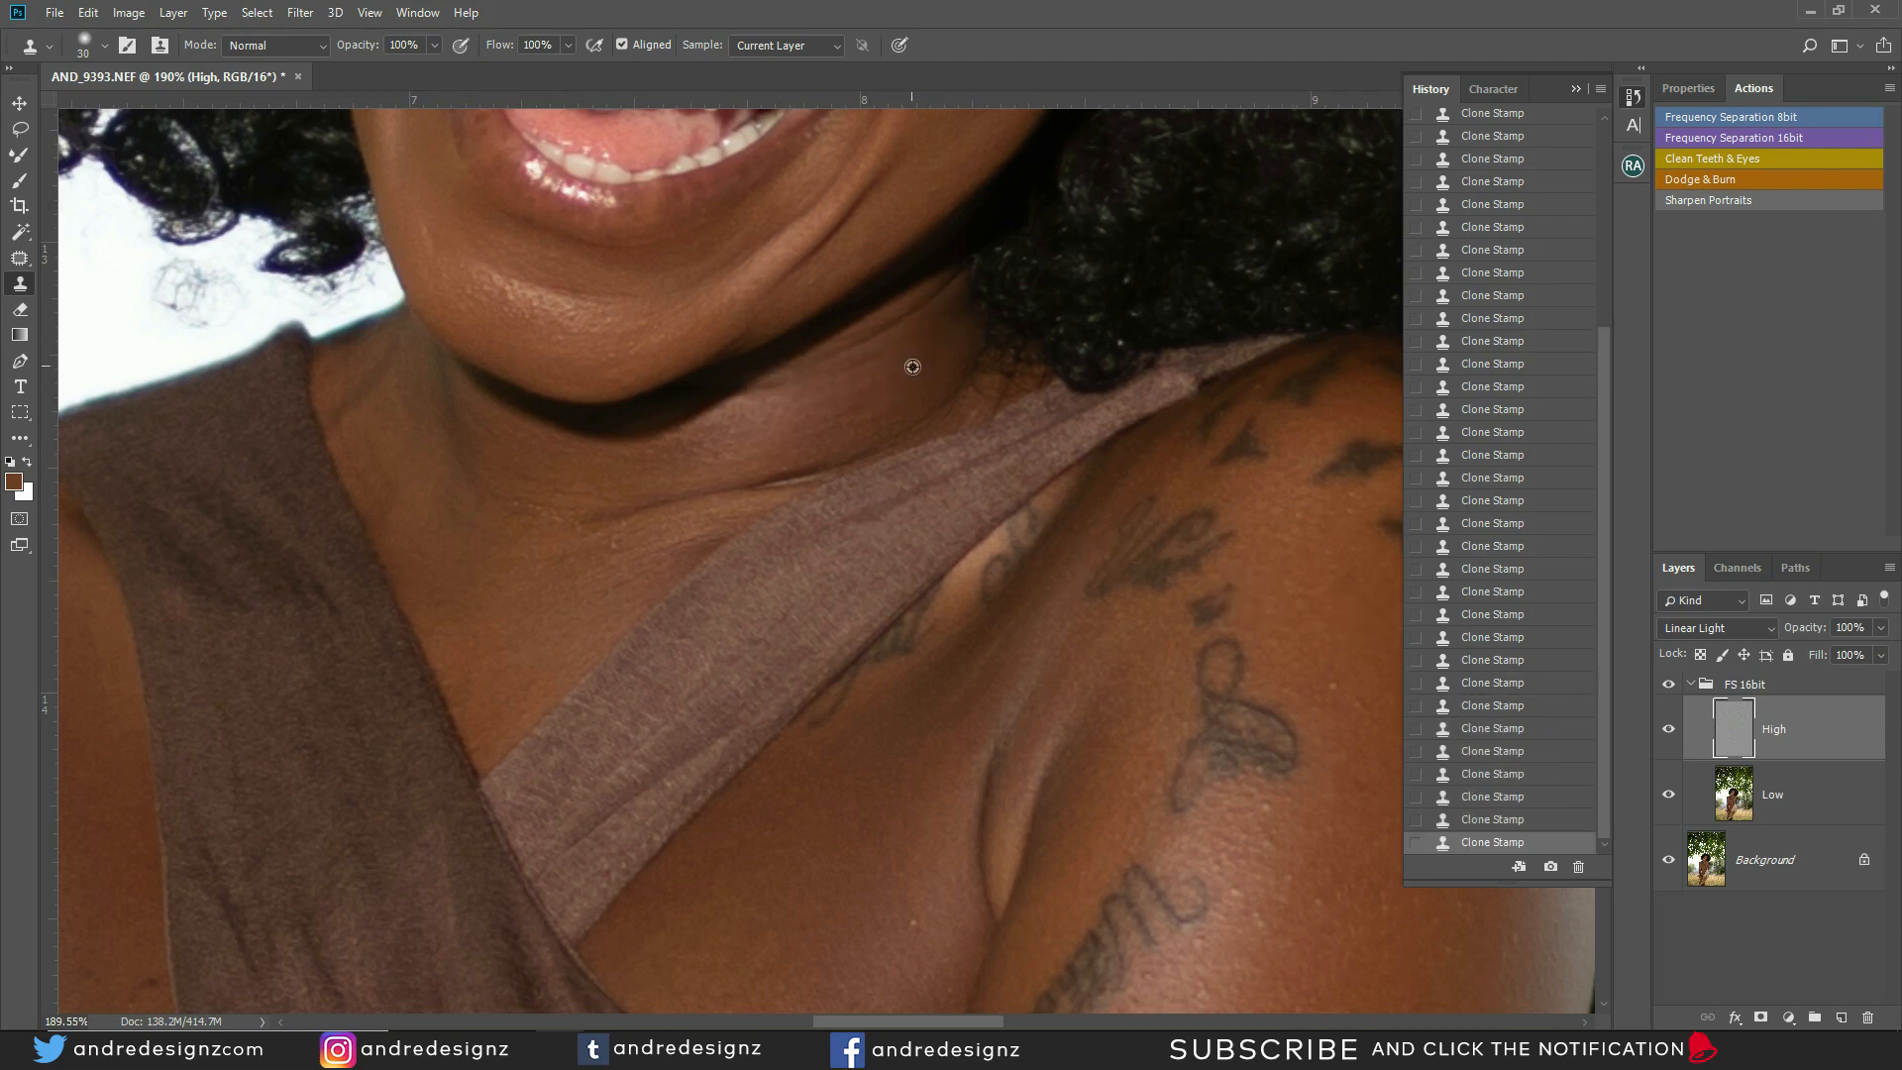
click(932, 311)
click(919, 322)
click(893, 338)
click(867, 350)
click(845, 362)
click(820, 375)
click(860, 390)
click(810, 406)
click(777, 420)
alt+click(880, 410)
click(912, 370)
Sample clean skin and clone away the creases across the base of the throat between the dress straps
alt+click(505, 556)
drag(538, 514, 505, 507)
click(526, 552)
click(586, 527)
alt+click(542, 554)
click(607, 549)
click(468, 511)
alt+click(430, 482)
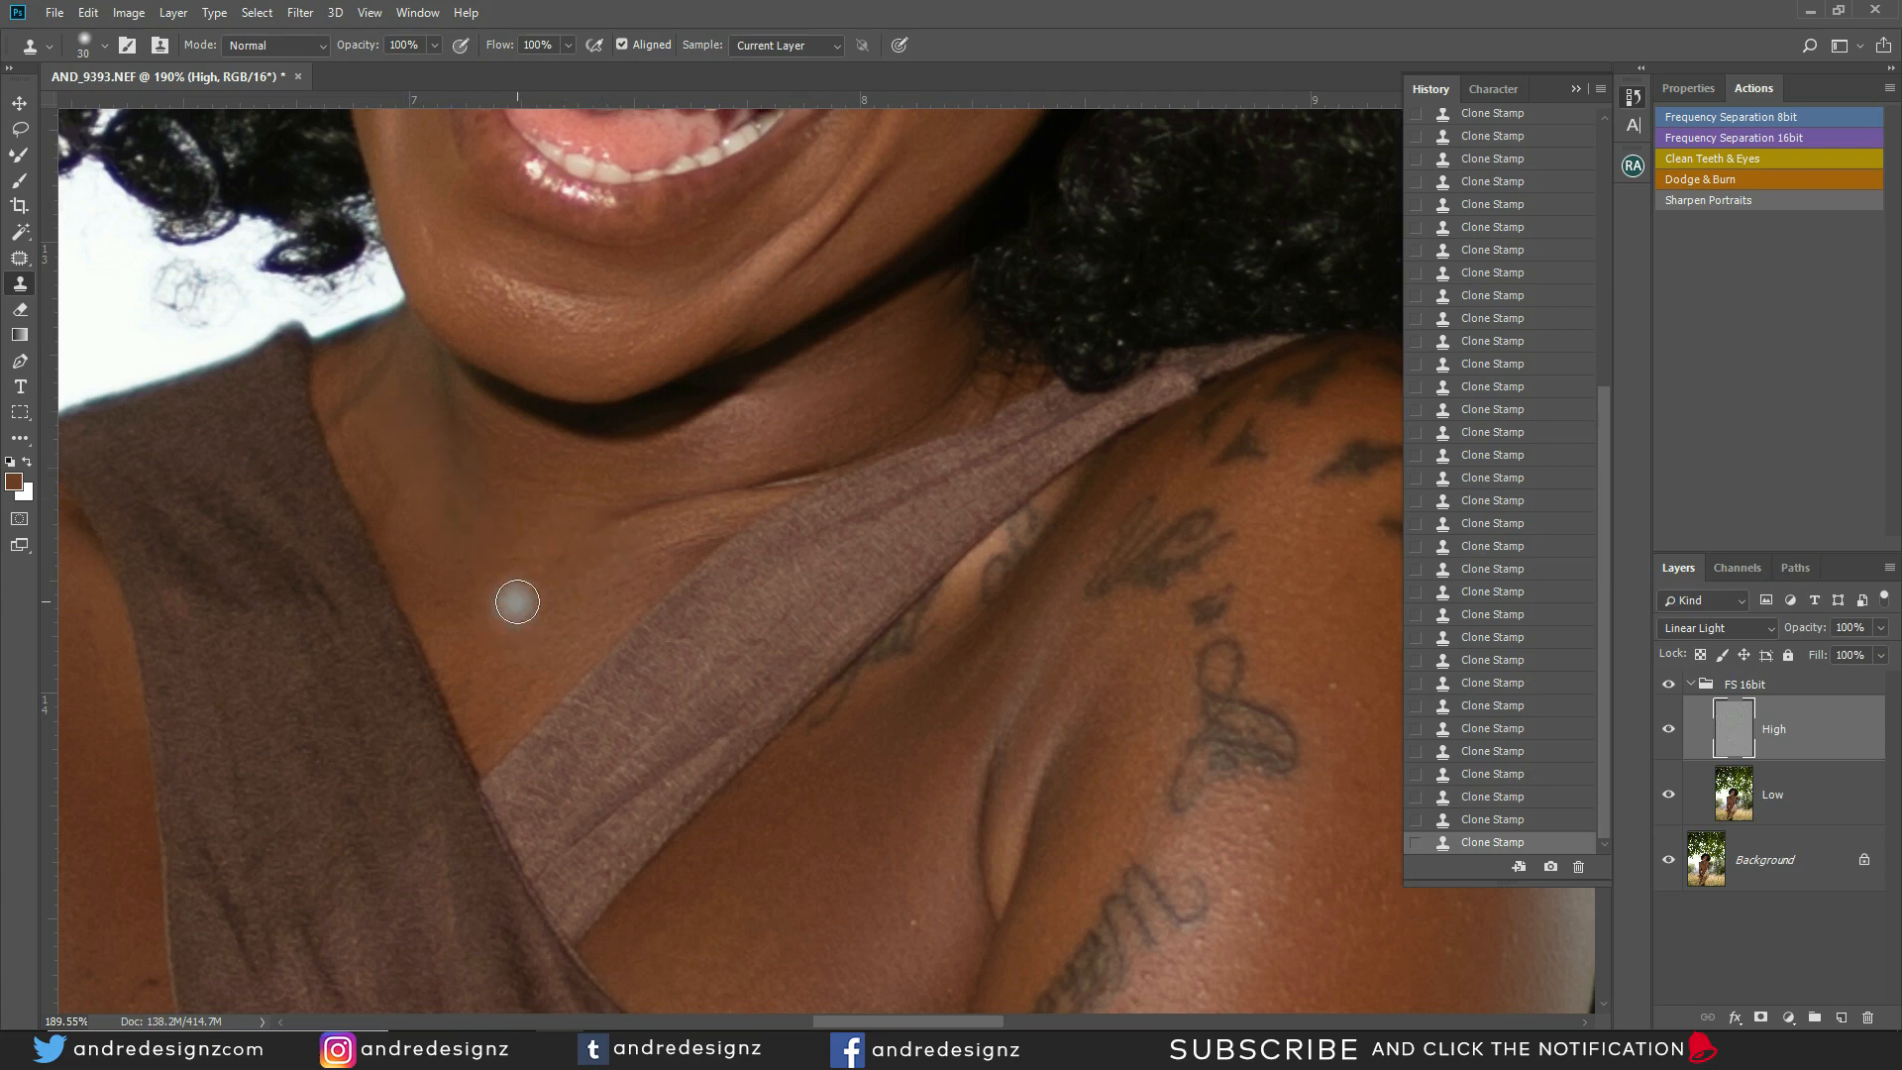
Clone out the bright speck, dark mark and armpit edge blemish on the skin between the shoulder and dress strap
scroll(645, 485, down, 5)
scroll(412, 594, up, 4)
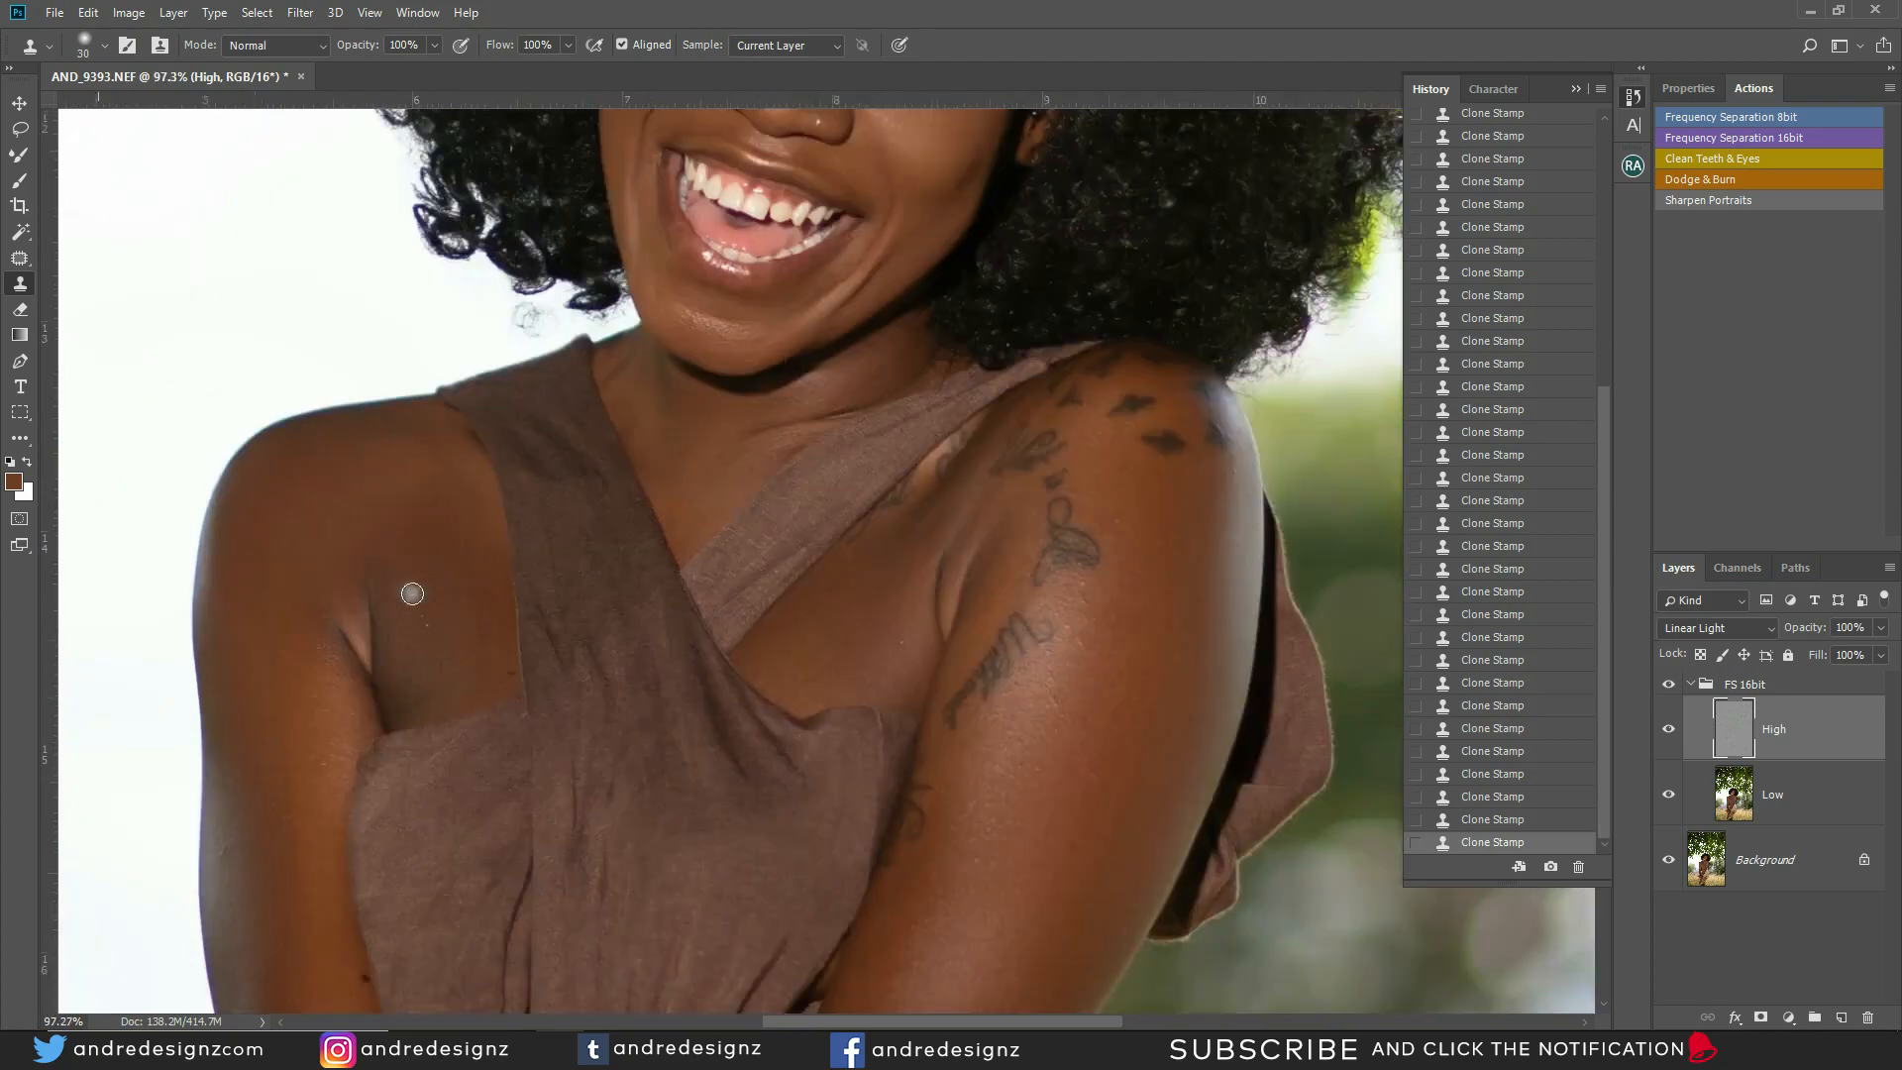
scroll(498, 627, up, 2)
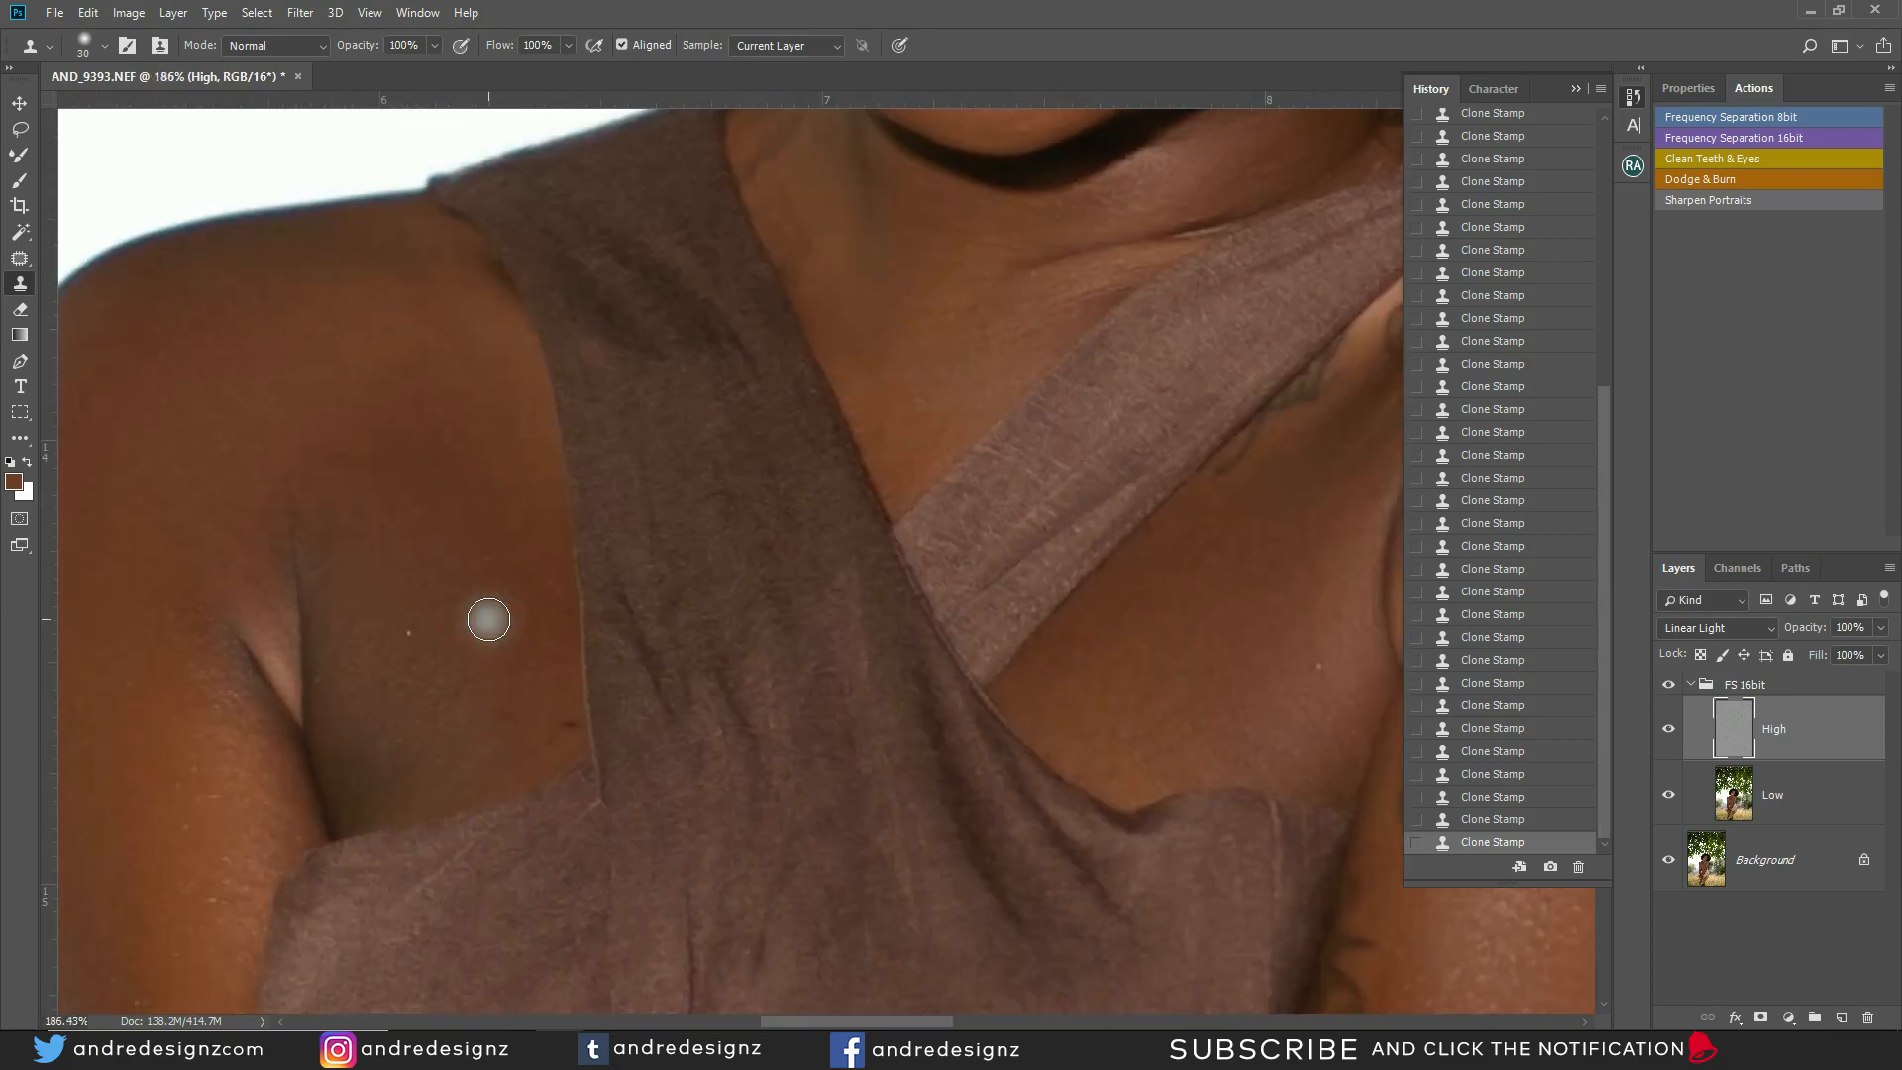
alt+click(411, 583)
click(409, 631)
alt+click(546, 693)
drag(569, 724, 560, 725)
alt+click(529, 691)
click(544, 750)
alt+click(357, 693)
drag(320, 685, 330, 696)
Clone away the bright spot on the chest beside the armpit and the small bump on the tattooed upper arm
scroll(367, 718, down, 5)
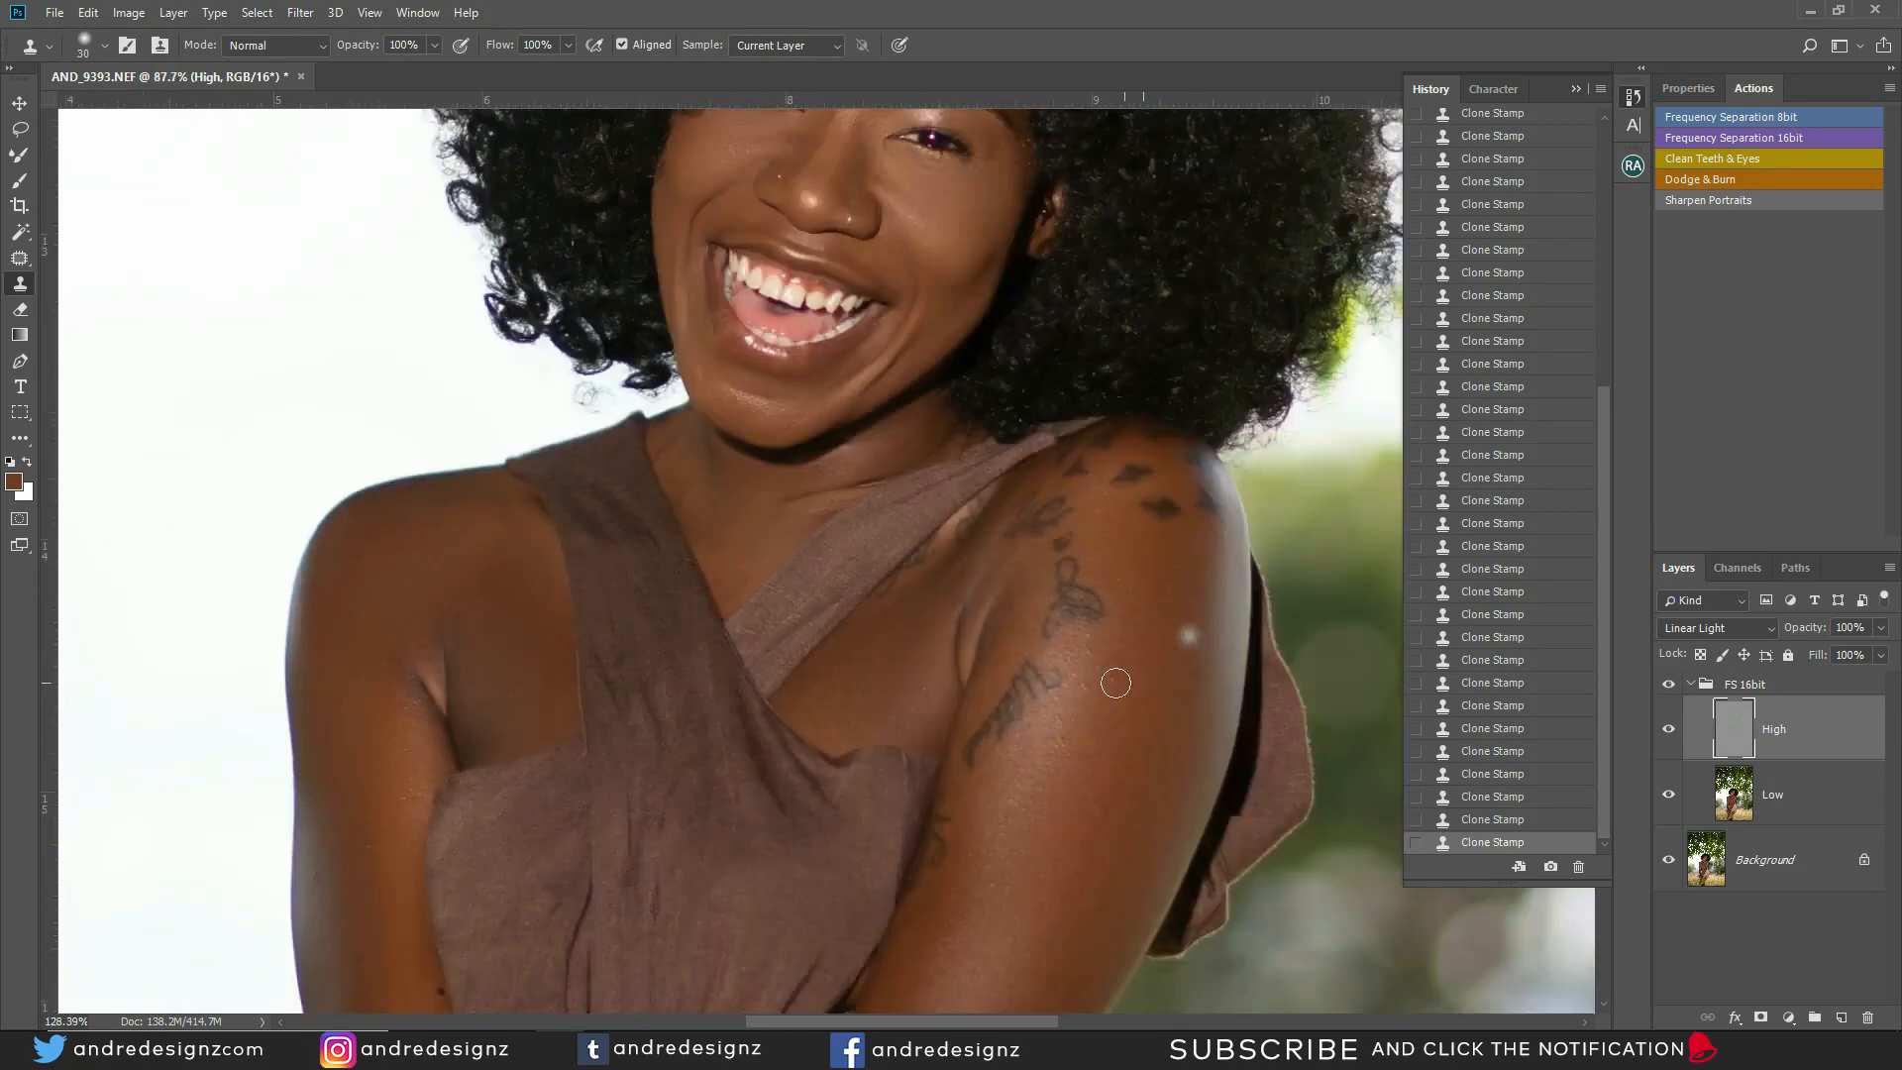
scroll(1011, 688, up, 5)
alt+click(753, 540)
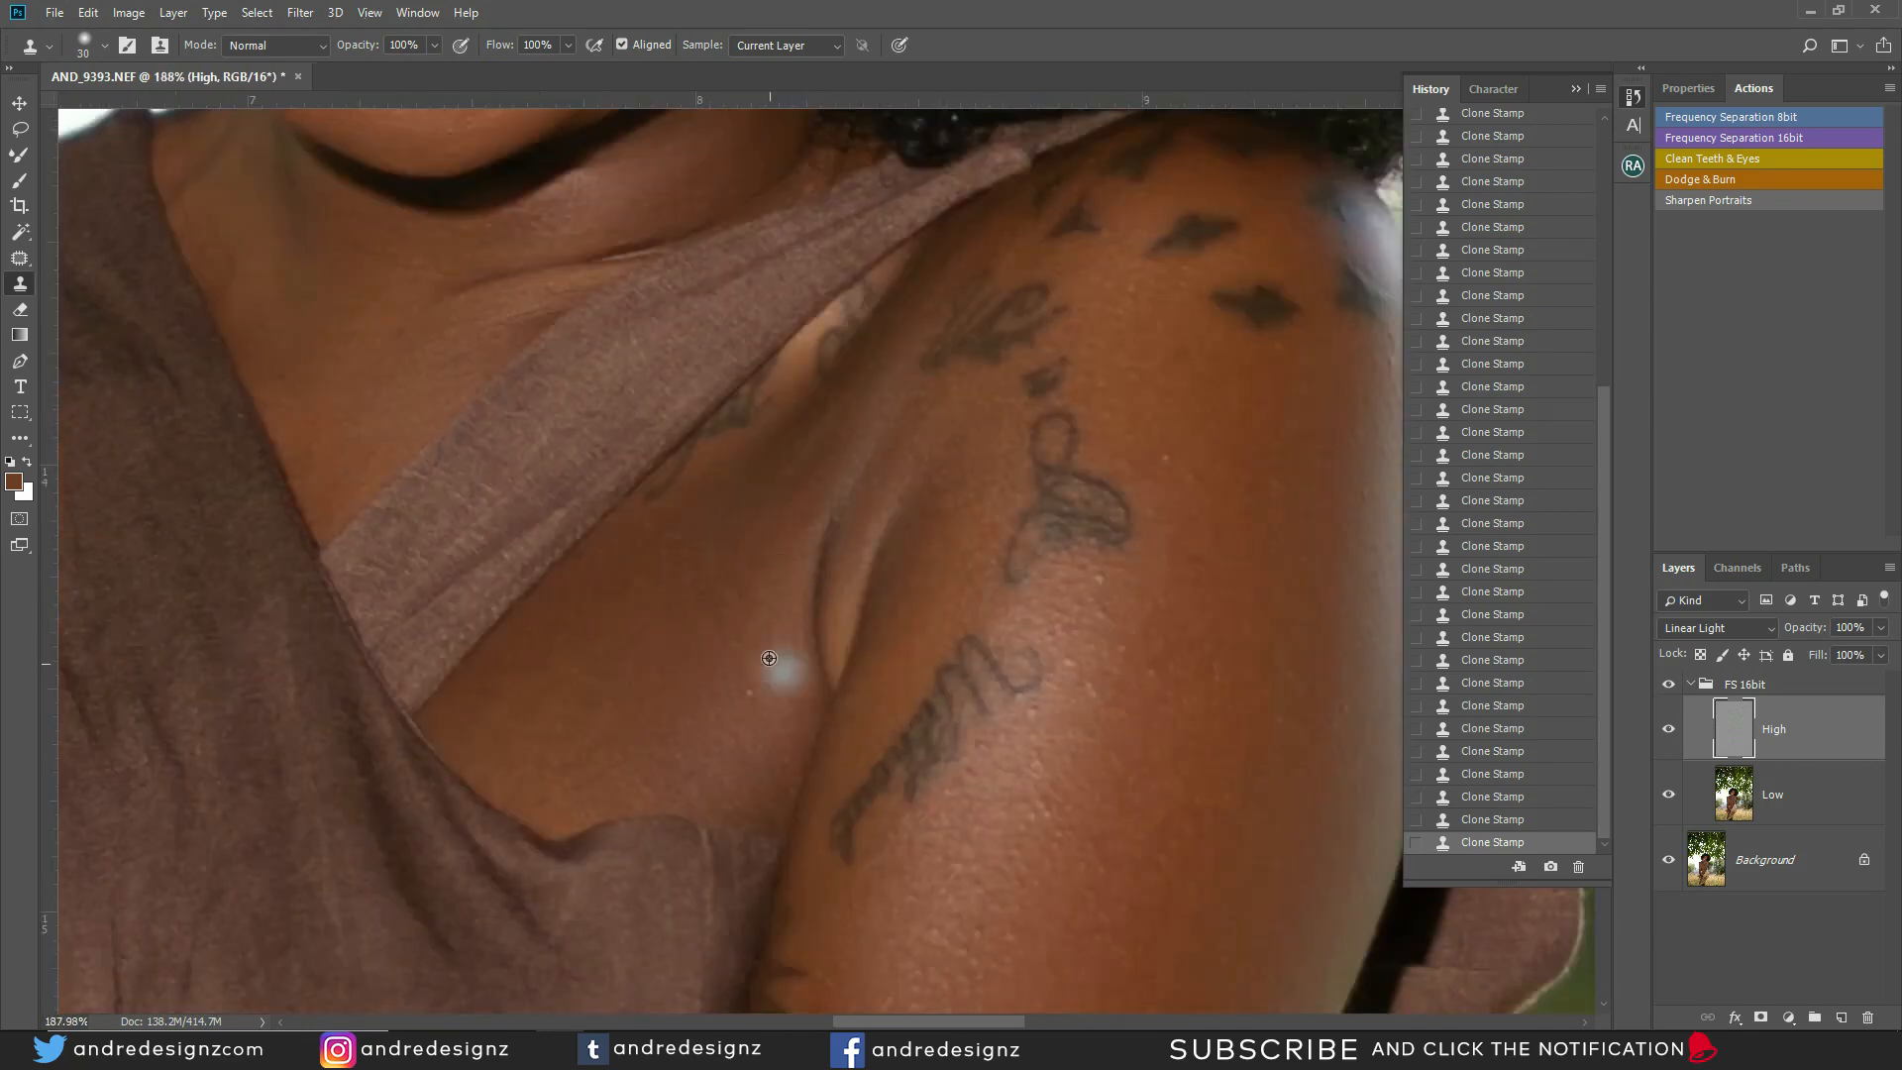
click(745, 695)
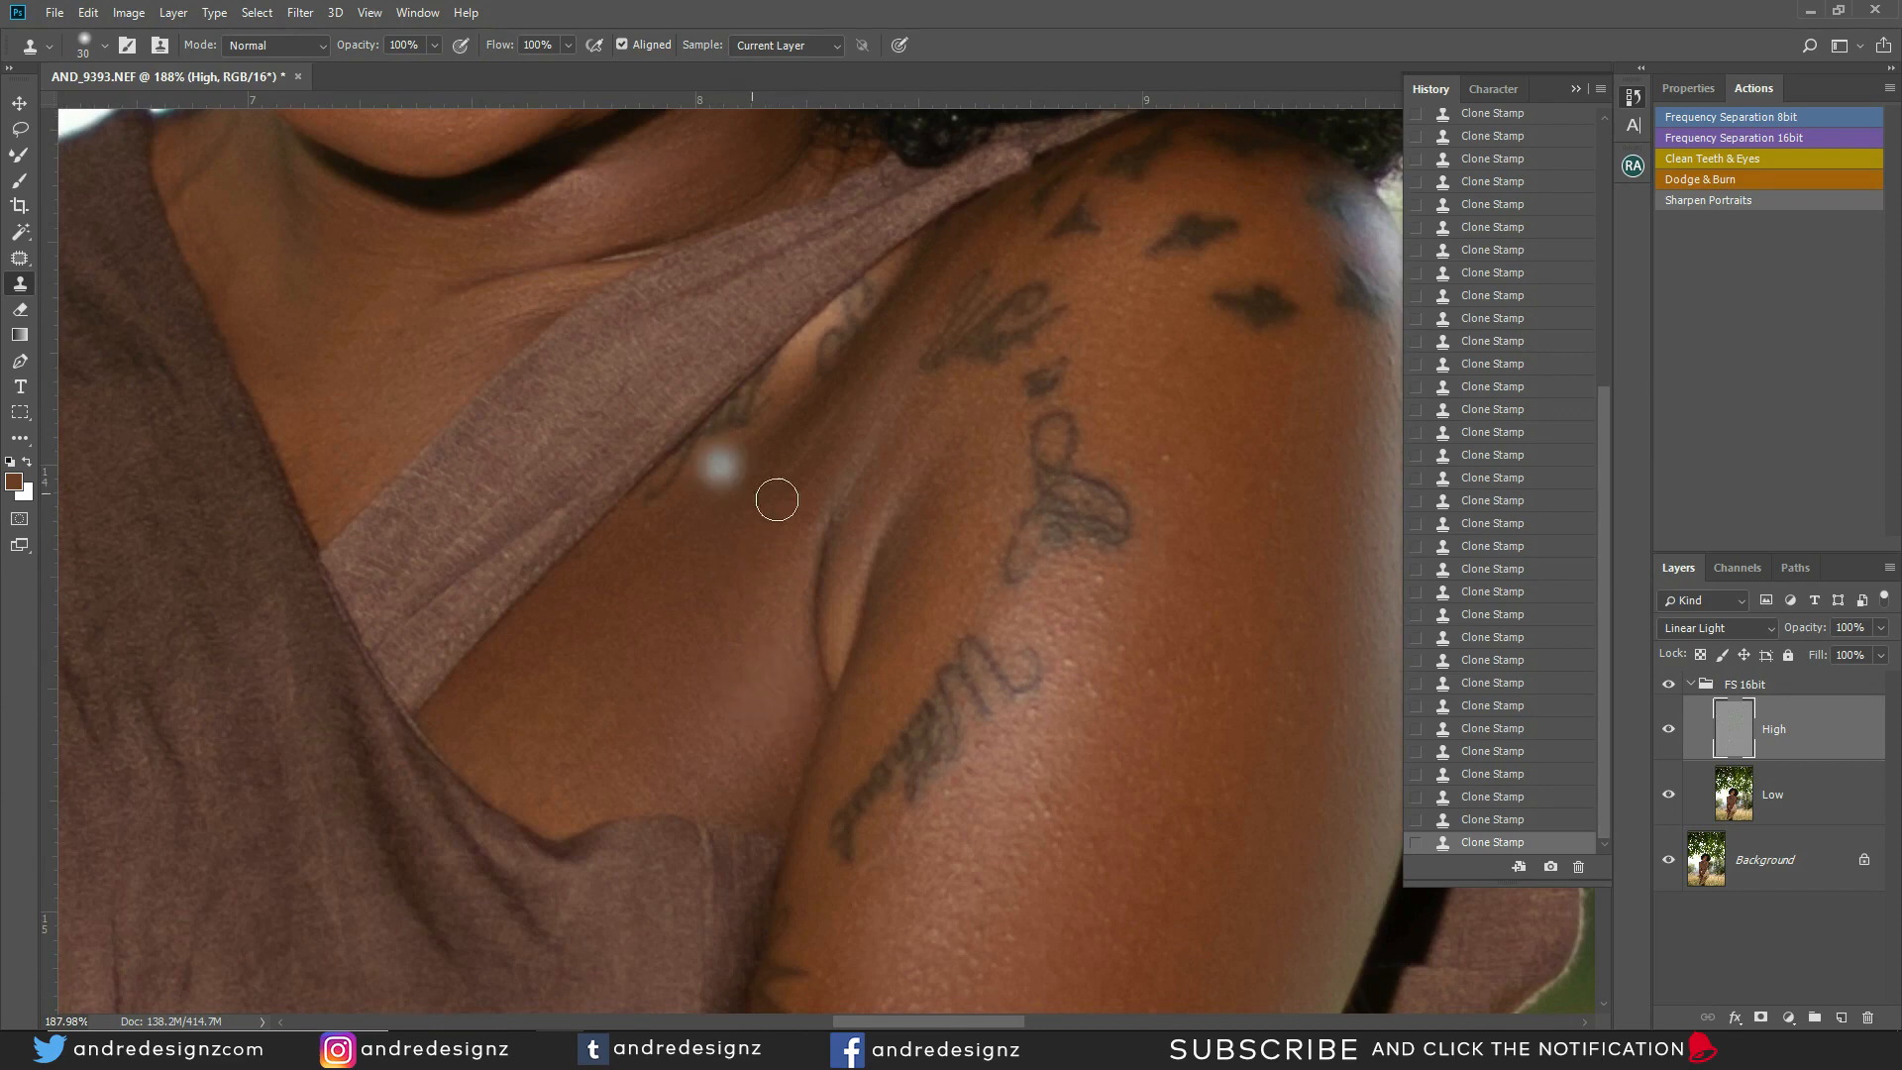
alt+click(1181, 495)
click(1170, 465)
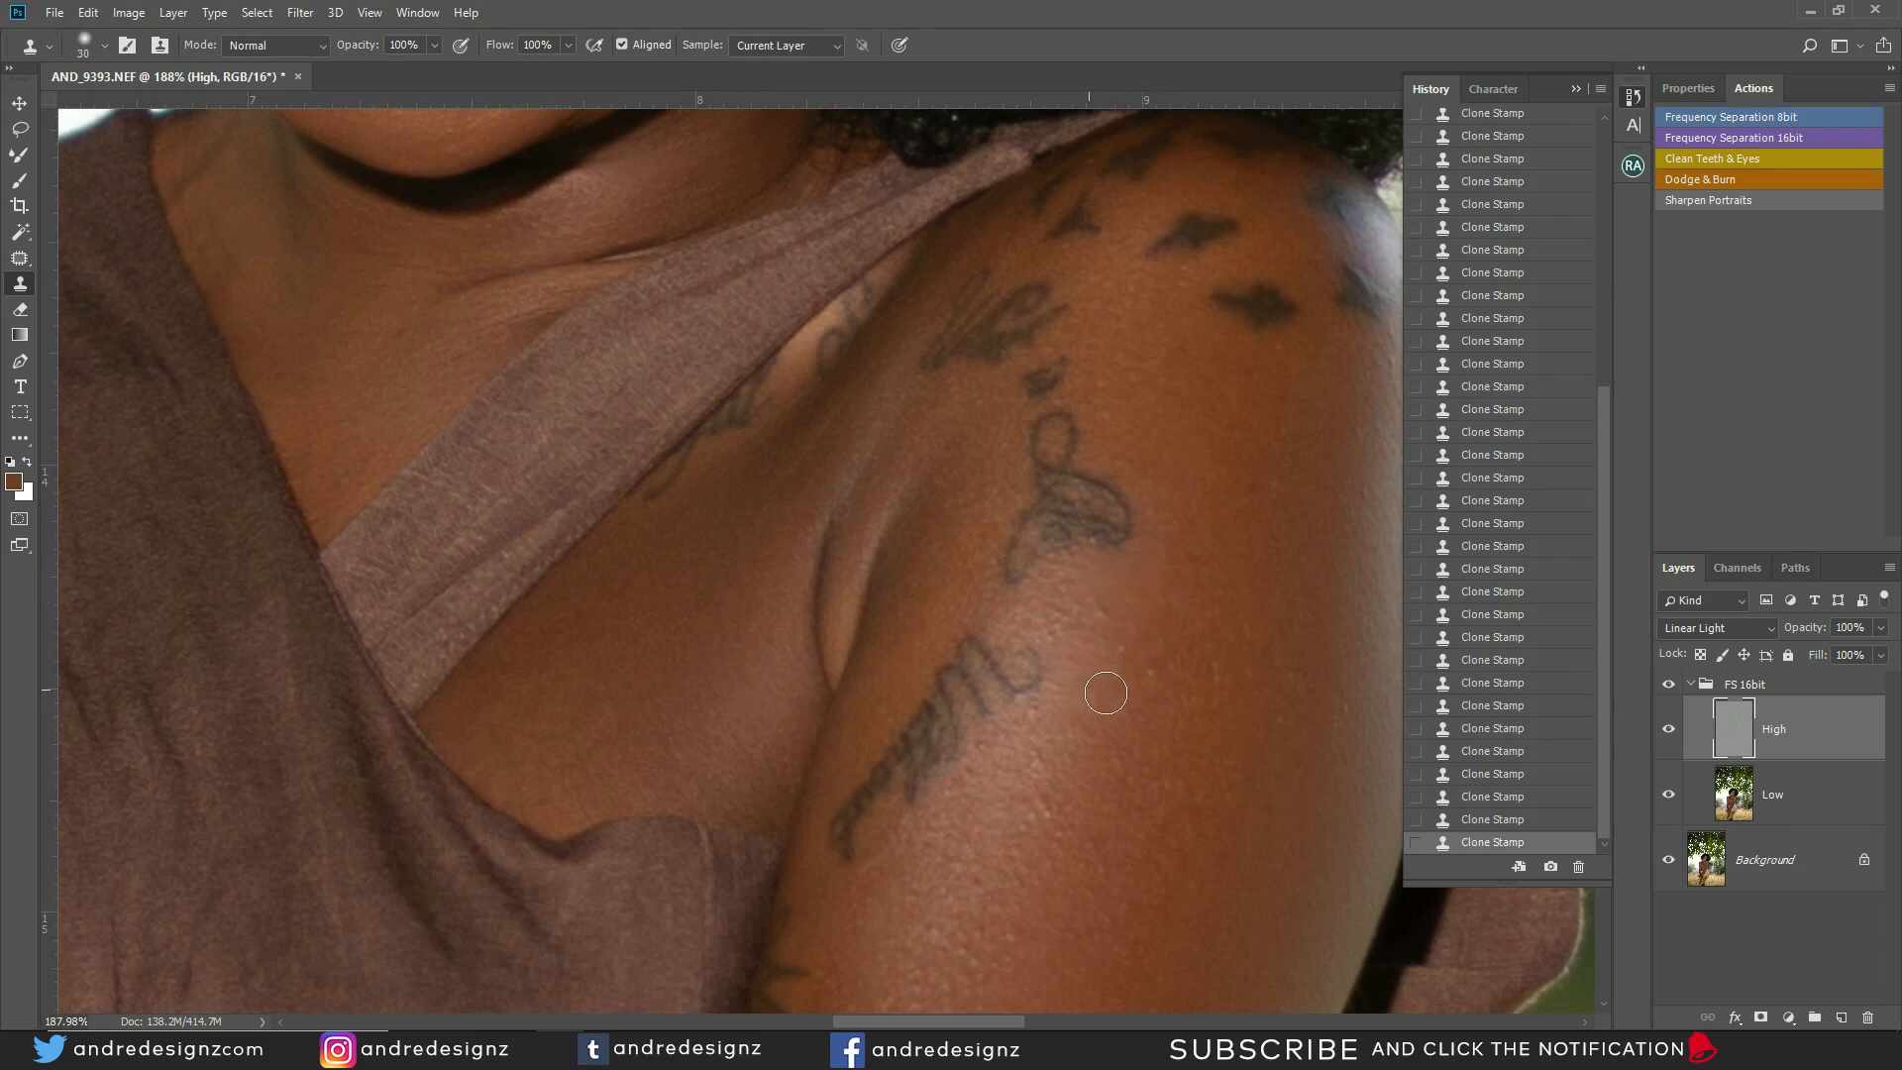
Sample clean skin and clone it over the uneven texture on the upper arm below the tattoos
mouse_move(1122, 654)
mouse_down()
mouse_move(1083, 582)
mouse_move(977, 522)
mouse_up()
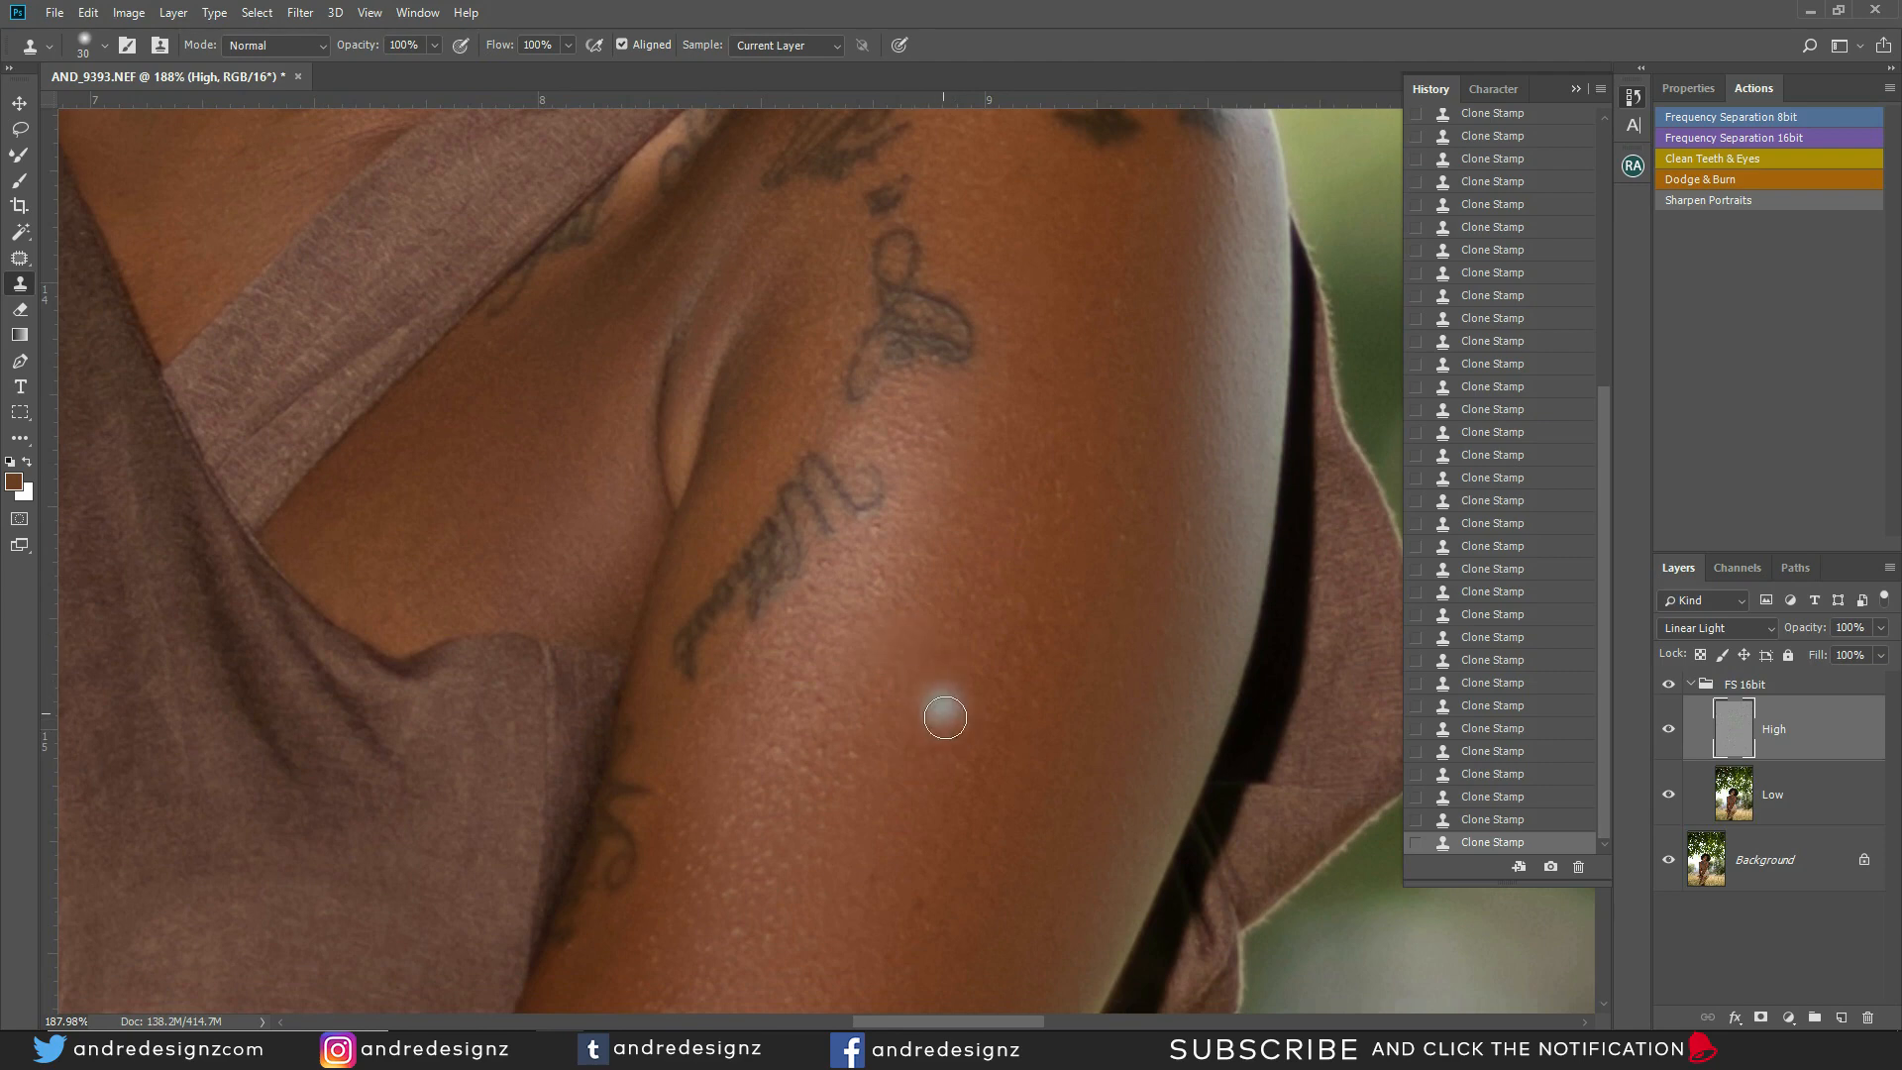
drag(952, 525, 1028, 243)
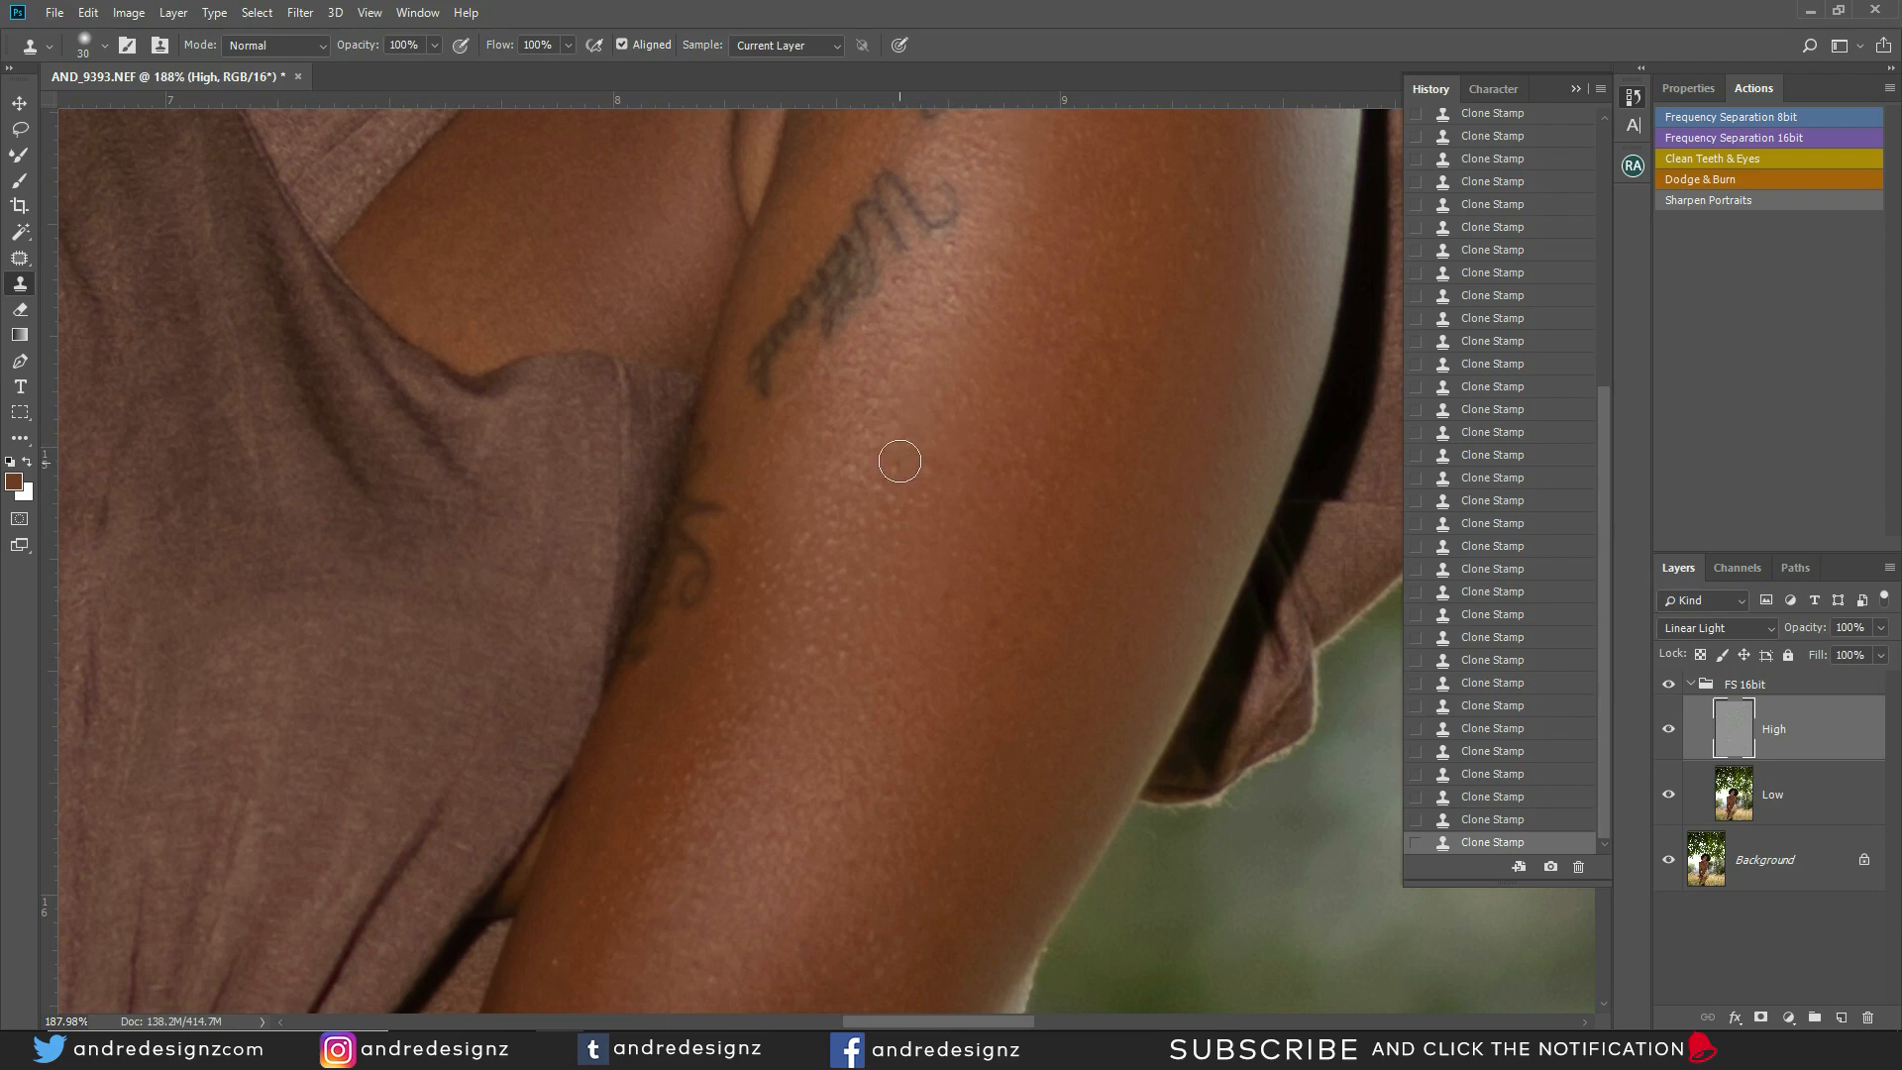
drag(931, 469, 903, 511)
alt+click(944, 526)
alt+click(873, 738)
drag(844, 644, 888, 723)
Reduce the brush to 10 pixels and clone out the small specks further down the tattooed arm
key(bracketleft)
key(bracketleft)
key(bracketleft)
key(bracketleft)
scroll(835, 566, down, 5)
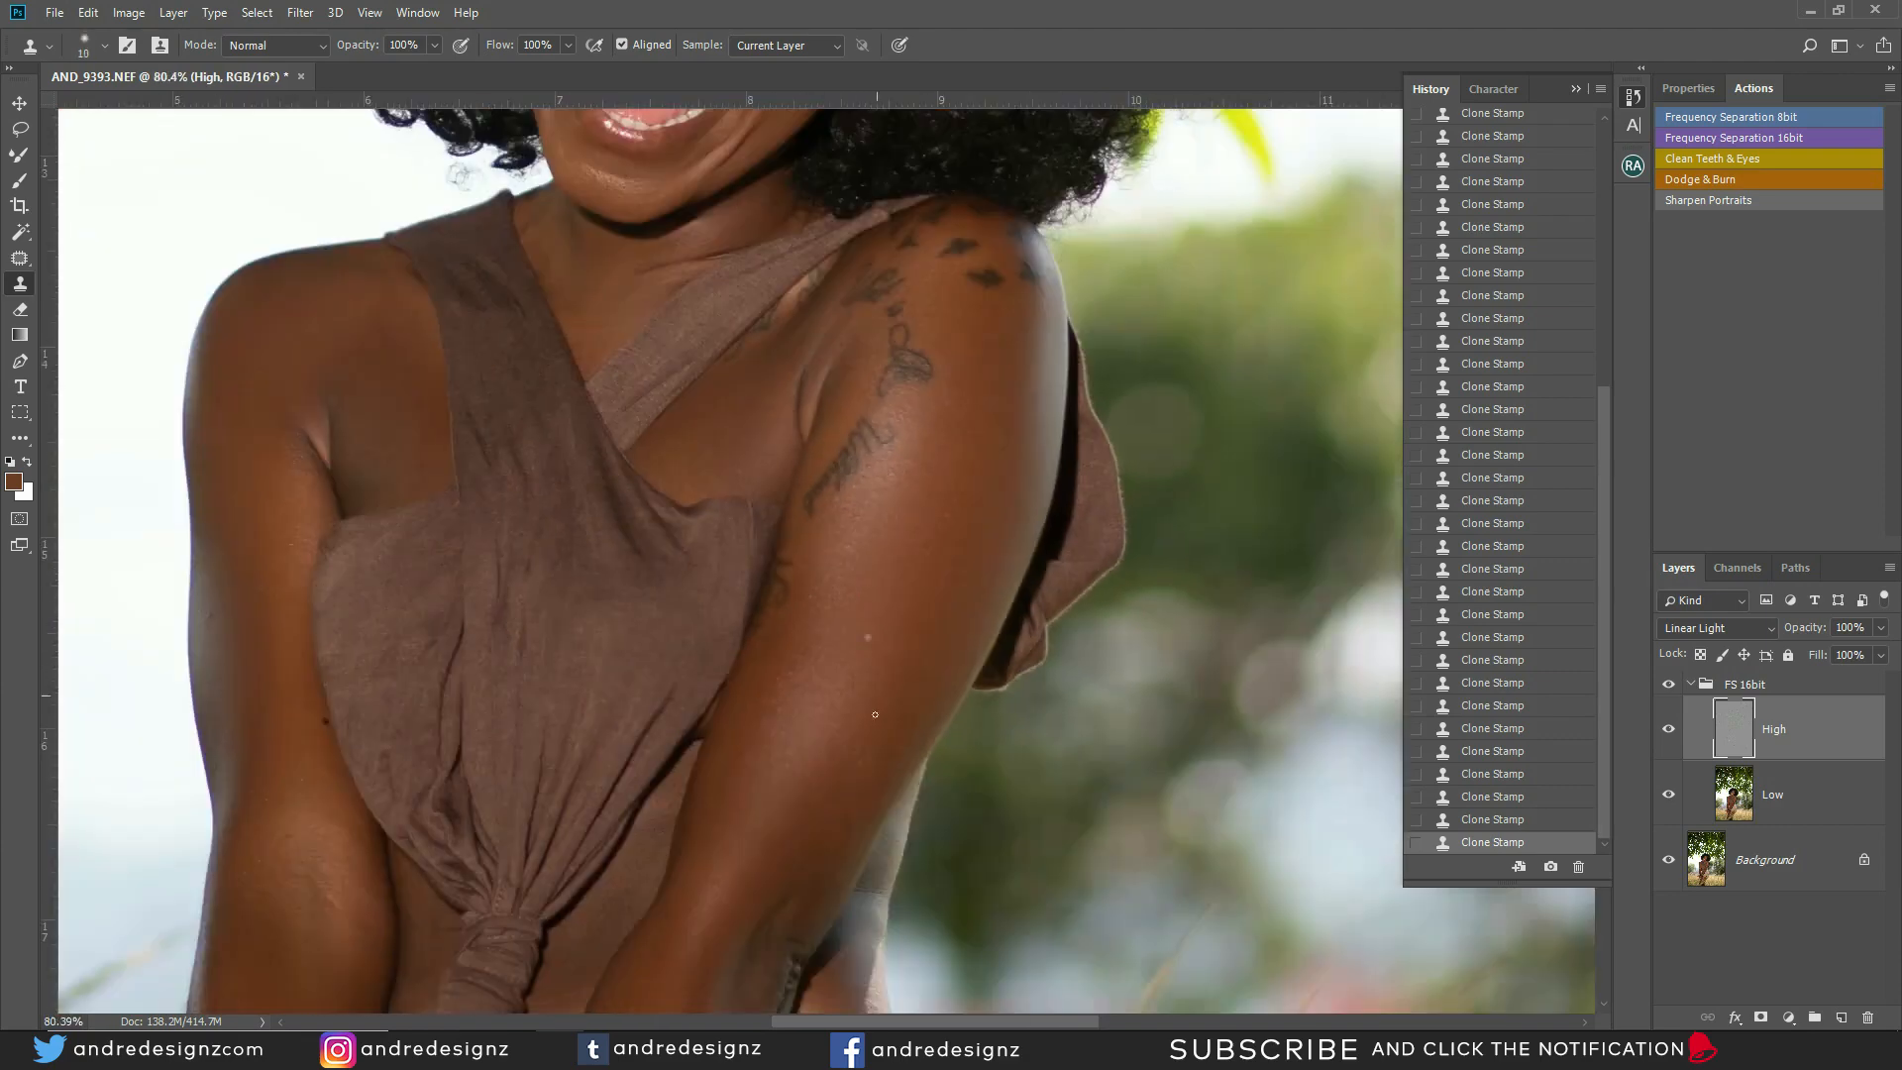
scroll(720, 795, up, 6)
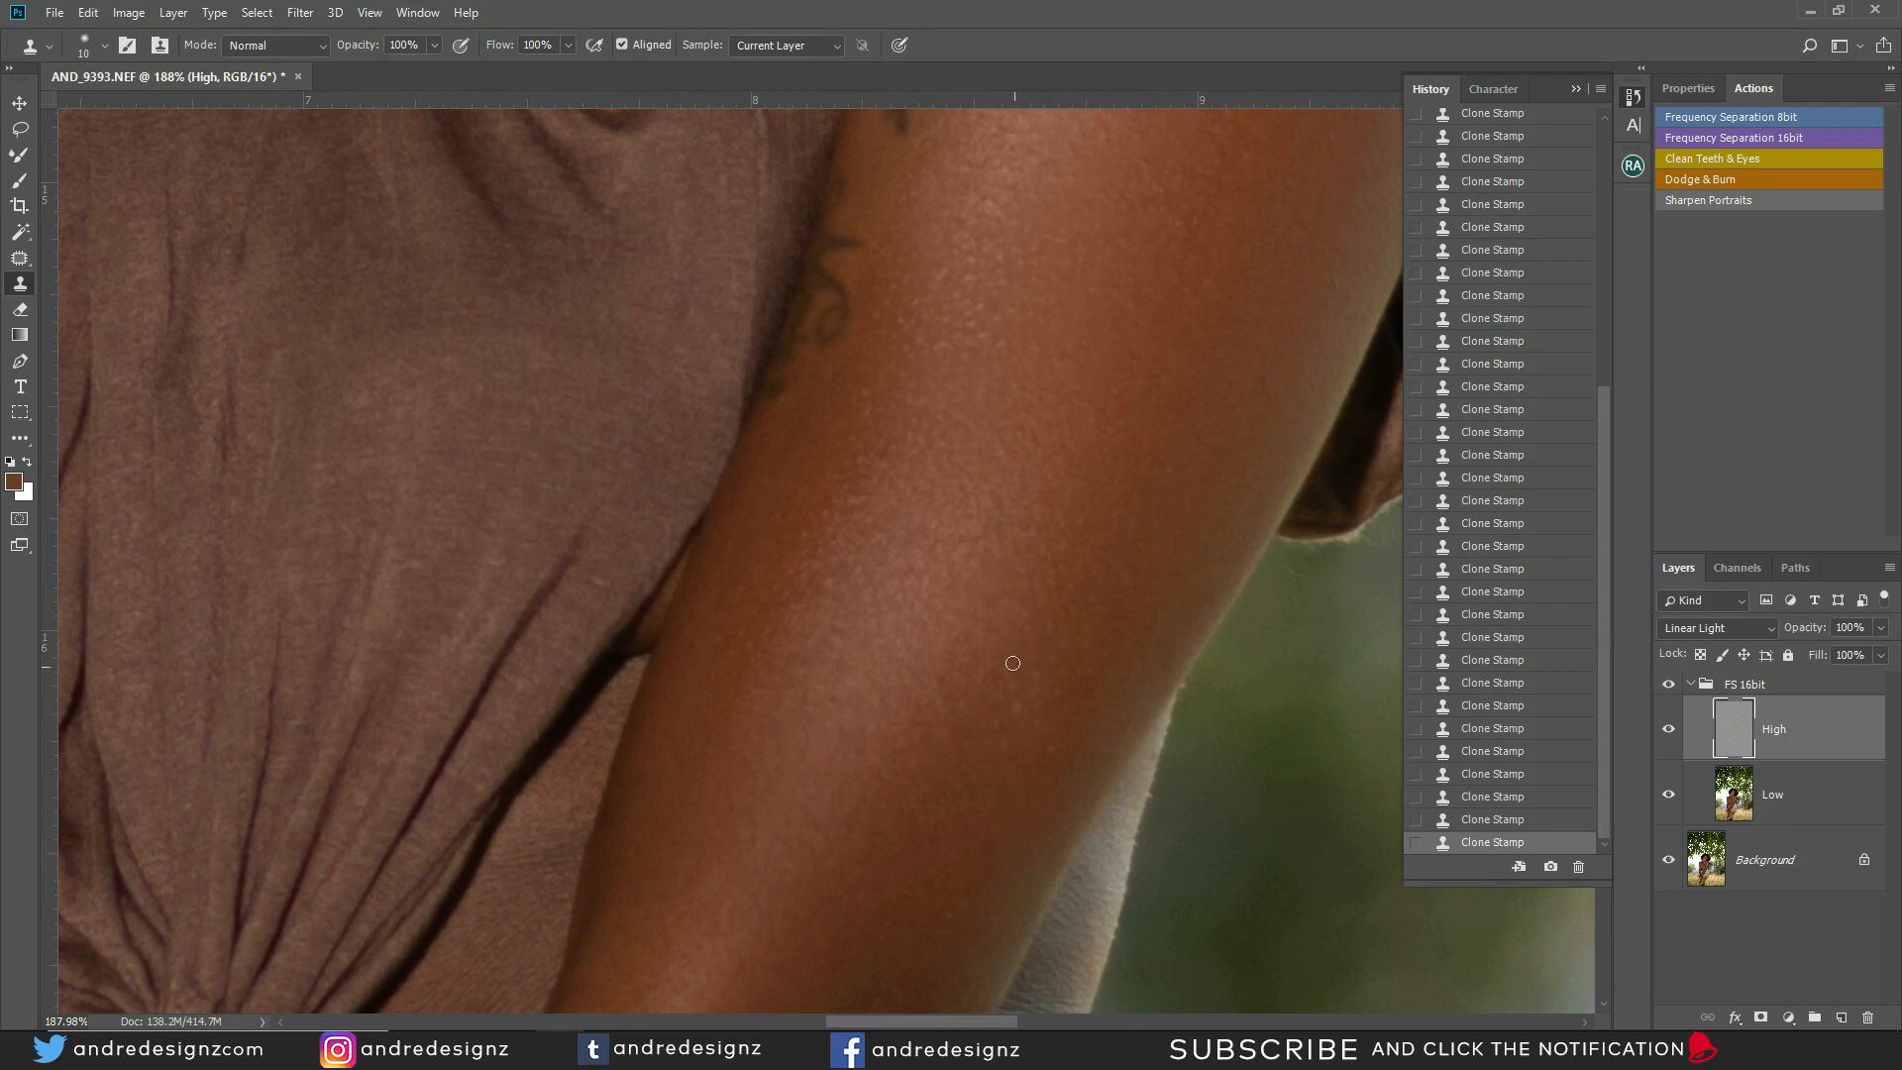
Clone out the small light specks on the other arm, around the elbow crease and beside the brown top
scroll(728, 522, down, 15)
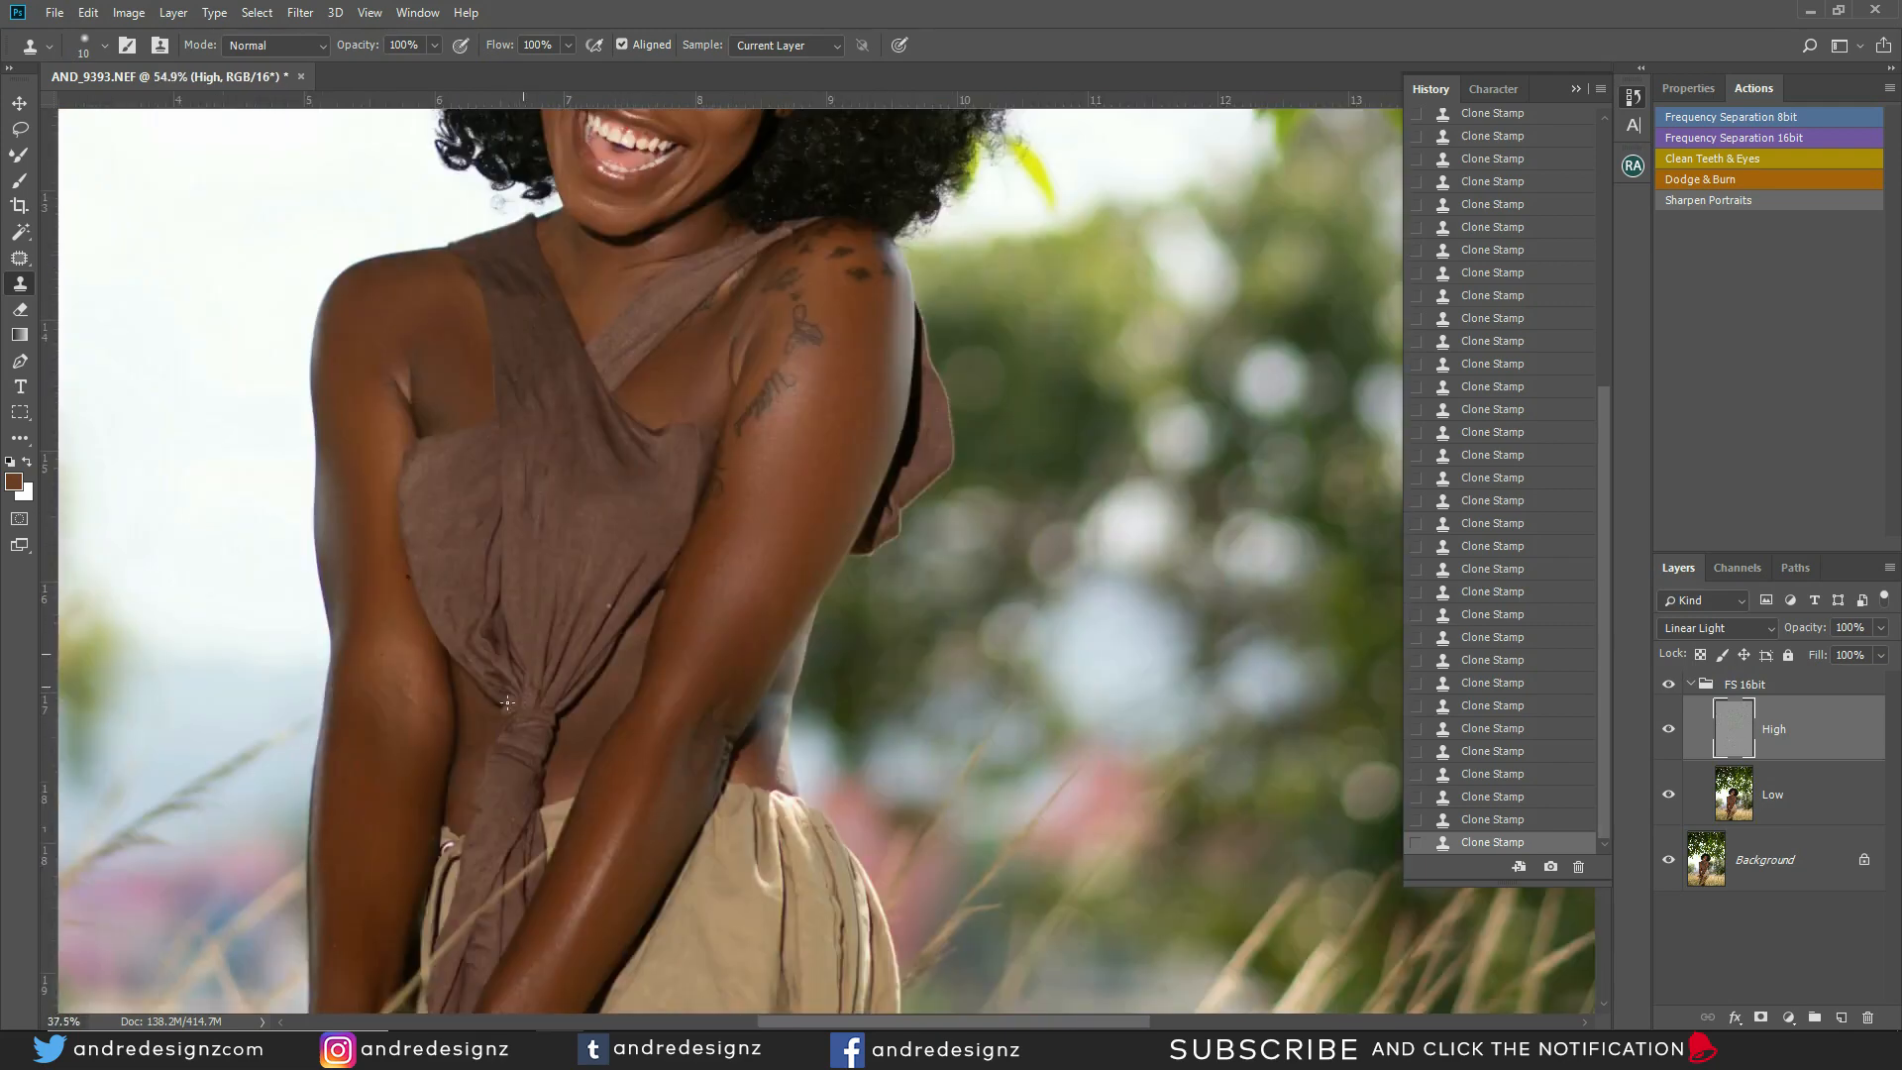
scroll(425, 773, up, 9)
scroll(476, 640, up, 6)
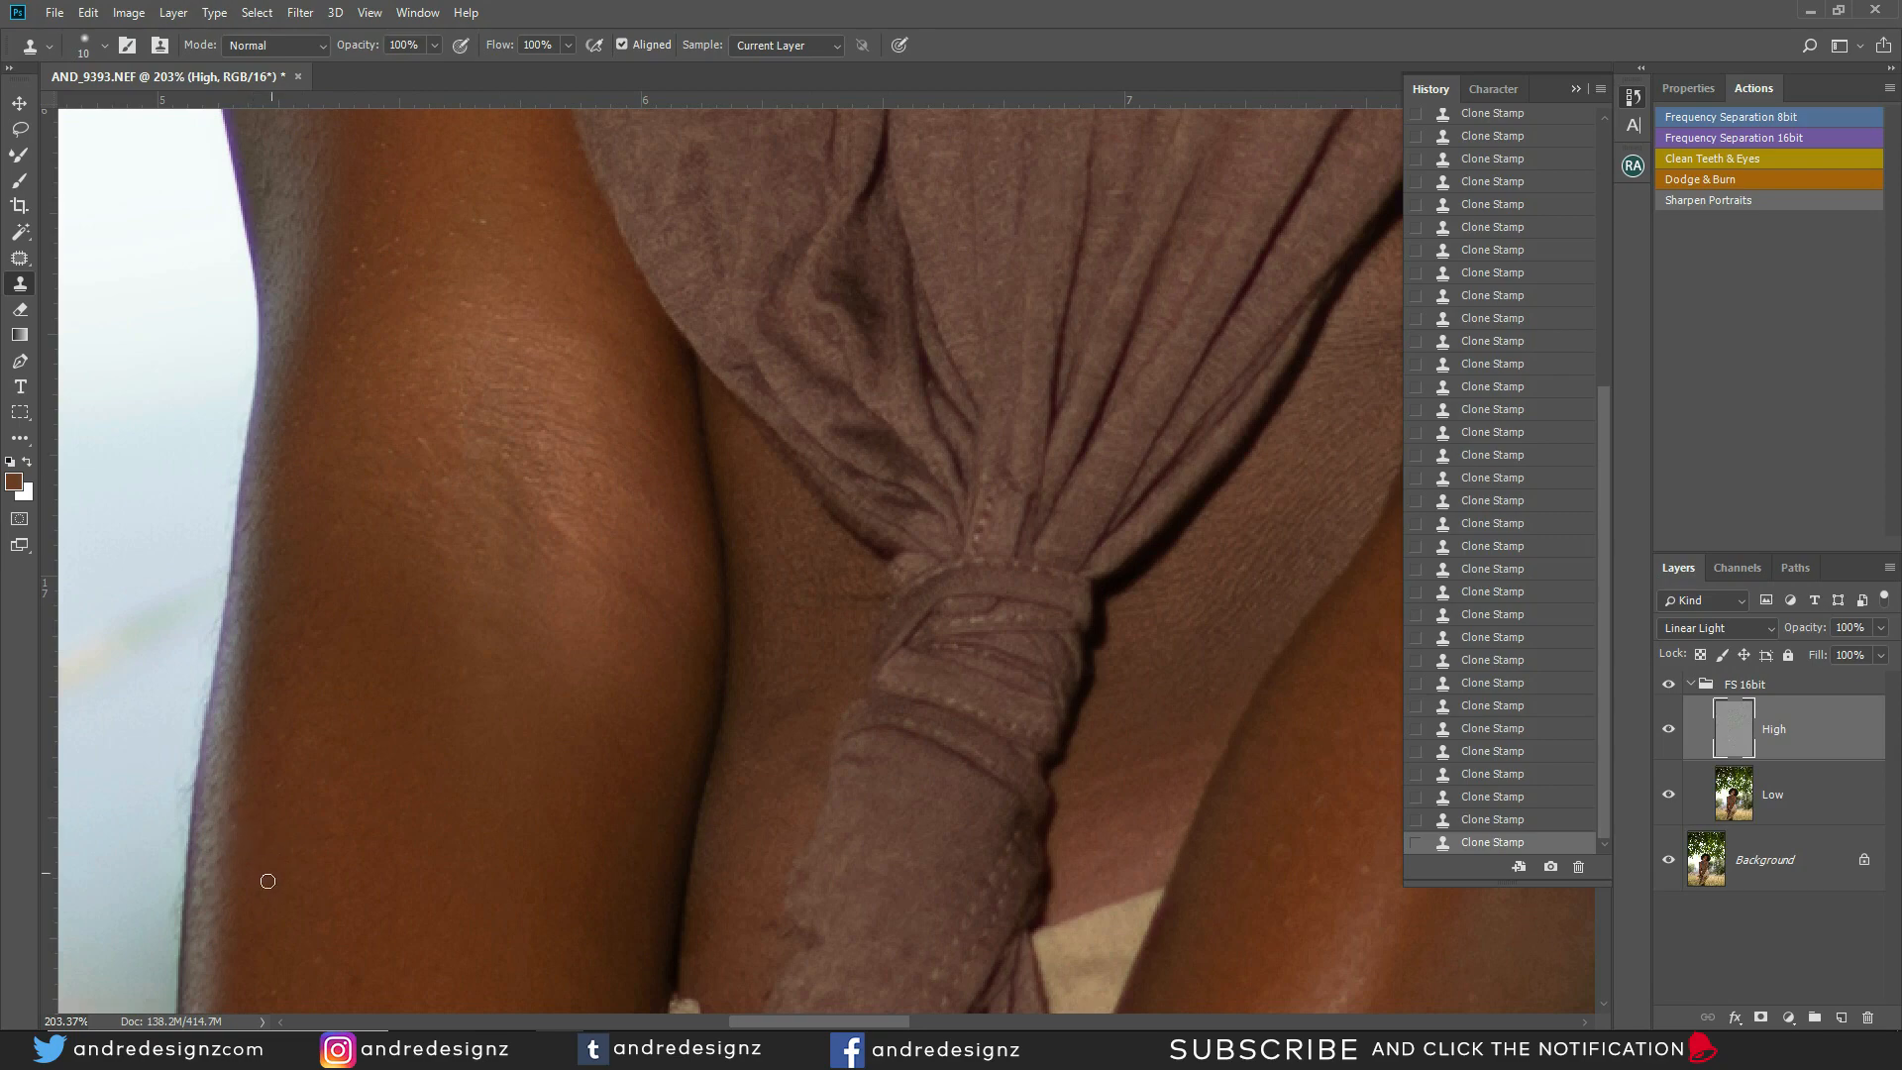
drag(412, 571, 370, 716)
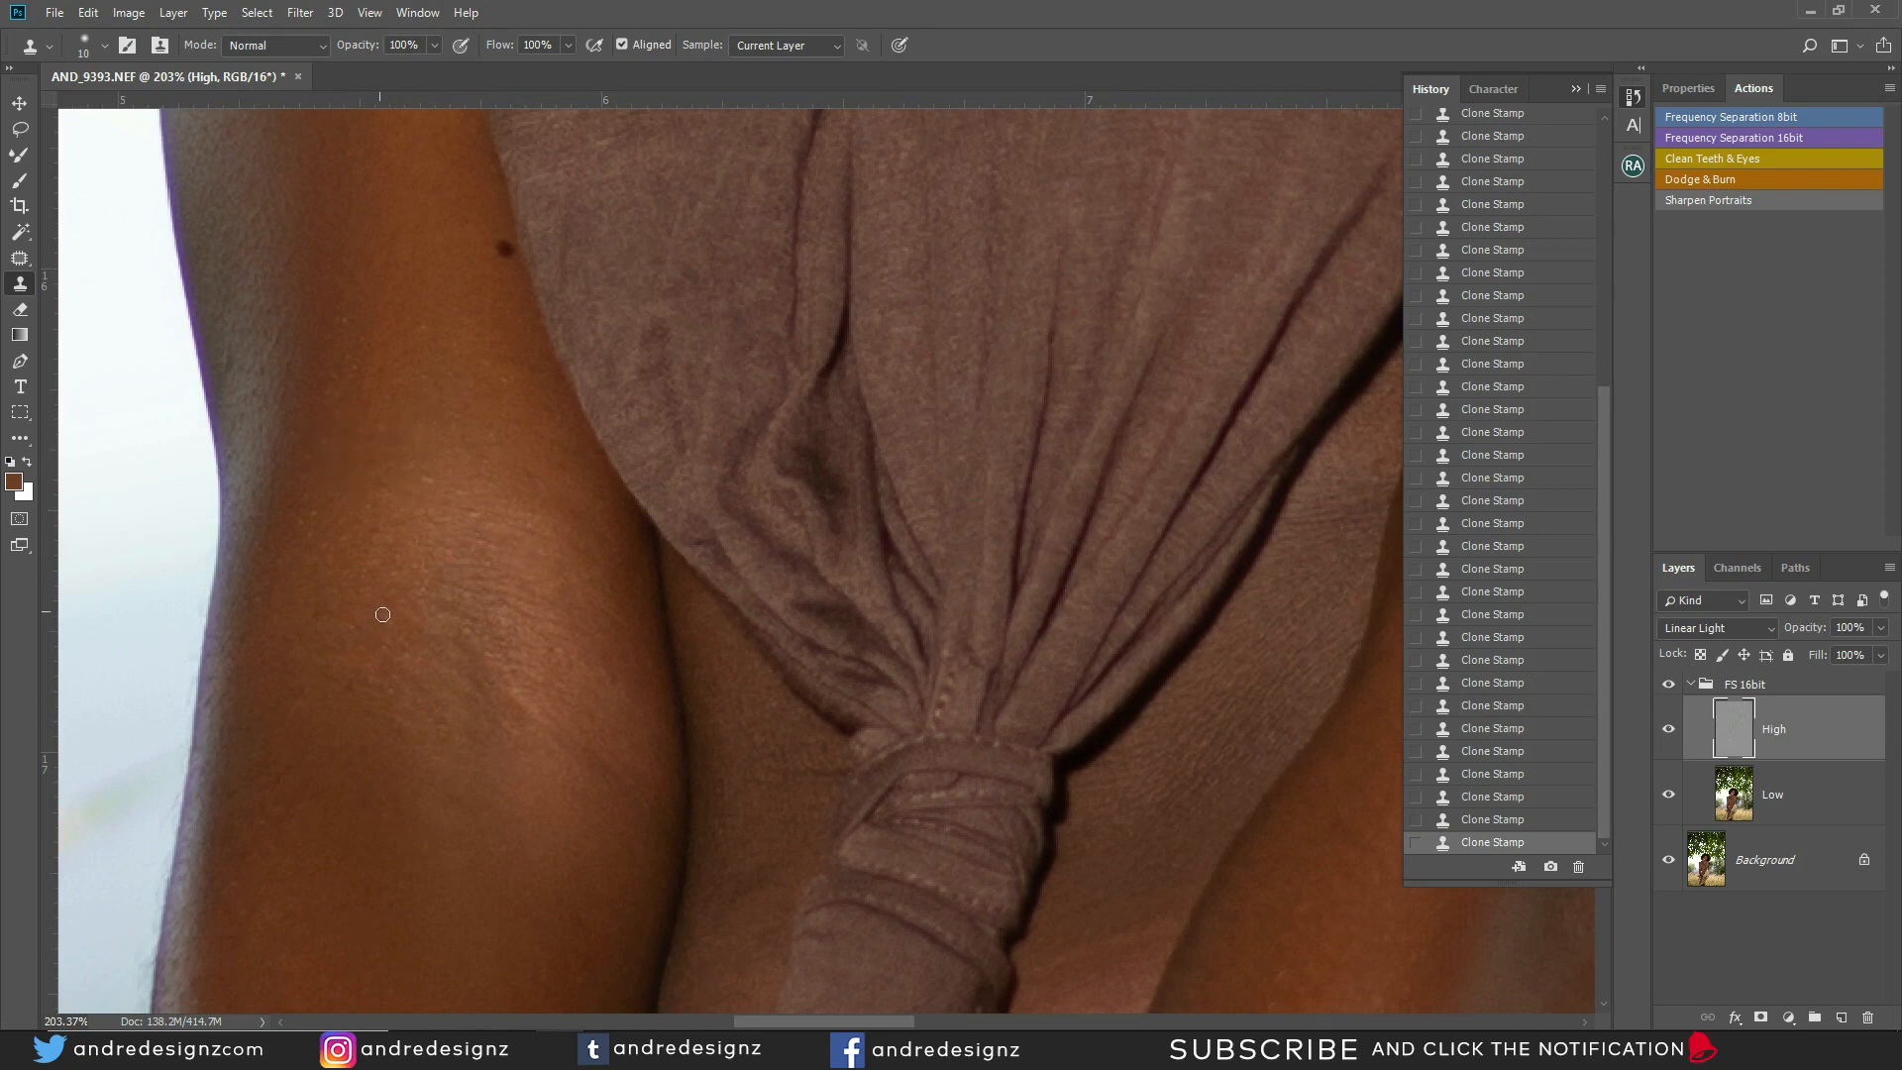
scroll(555, 654, down, 13)
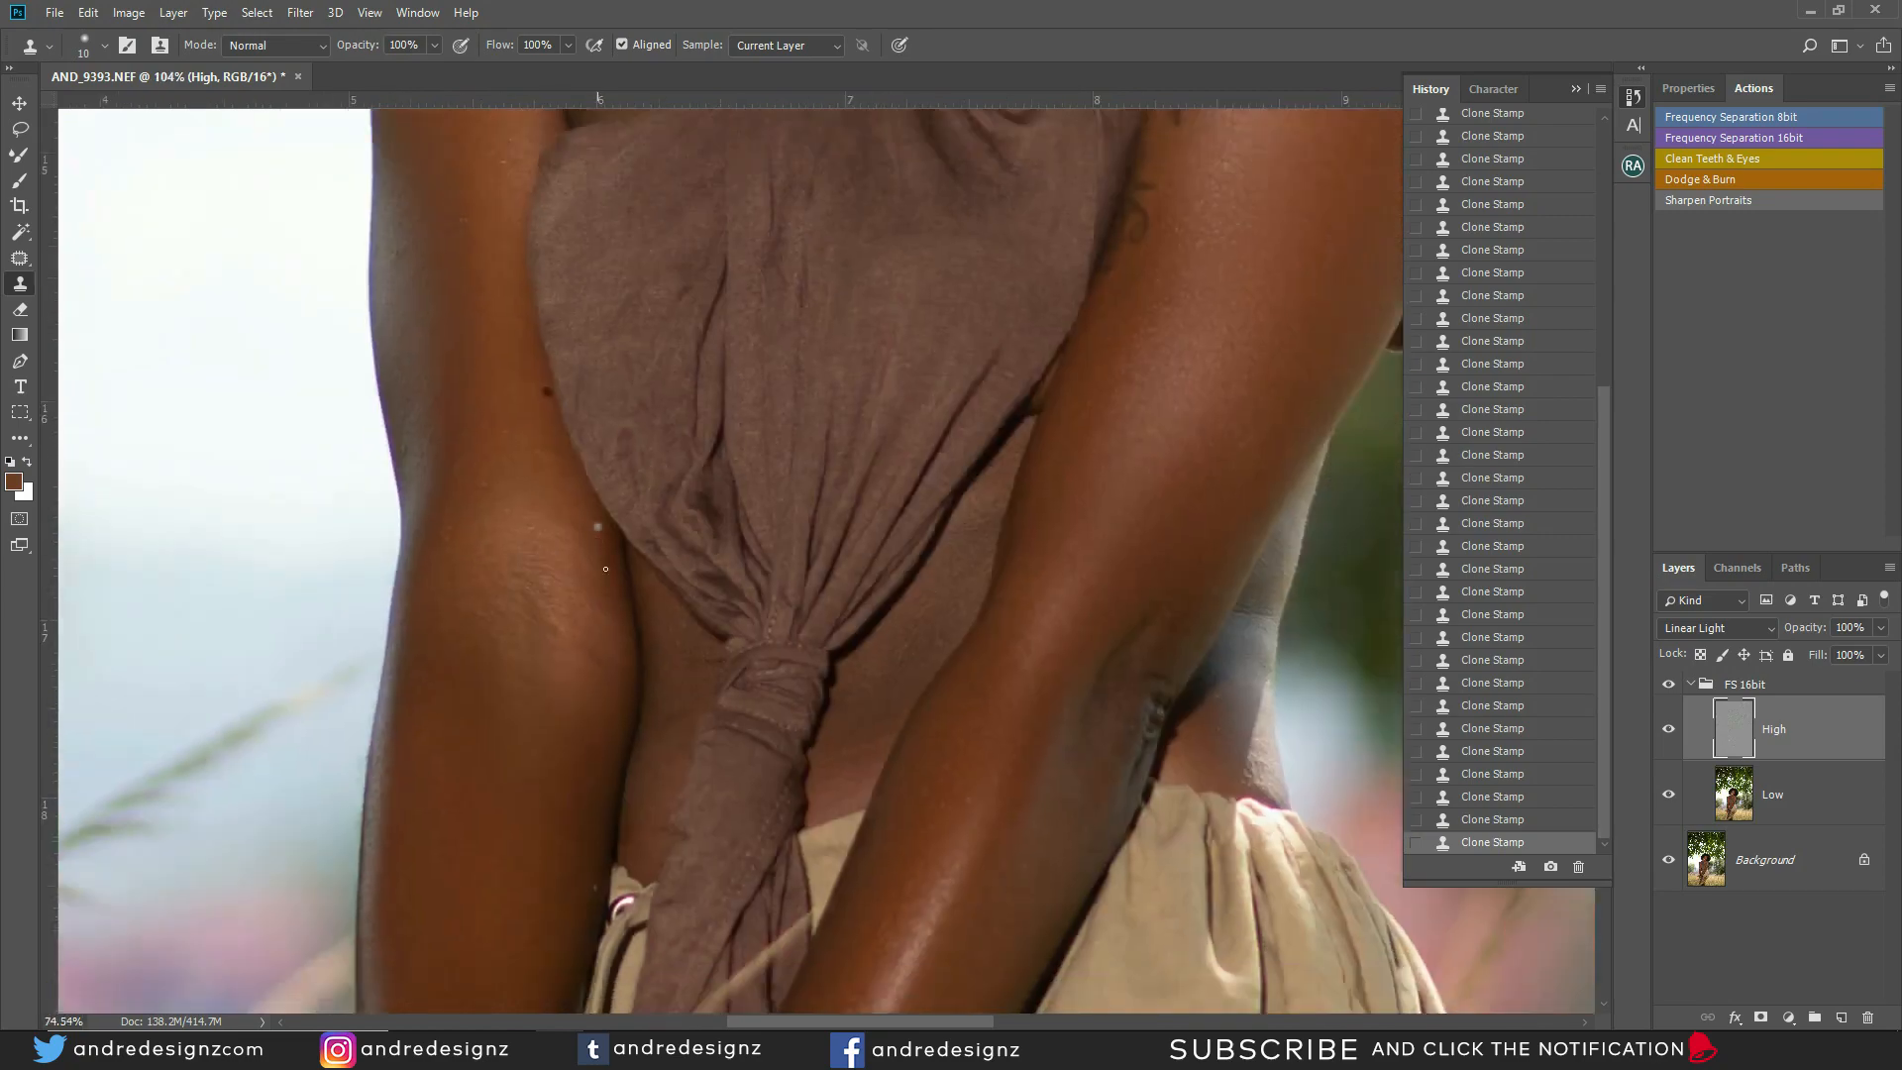
scroll(504, 601, up, 10)
scroll(504, 602, up, 3)
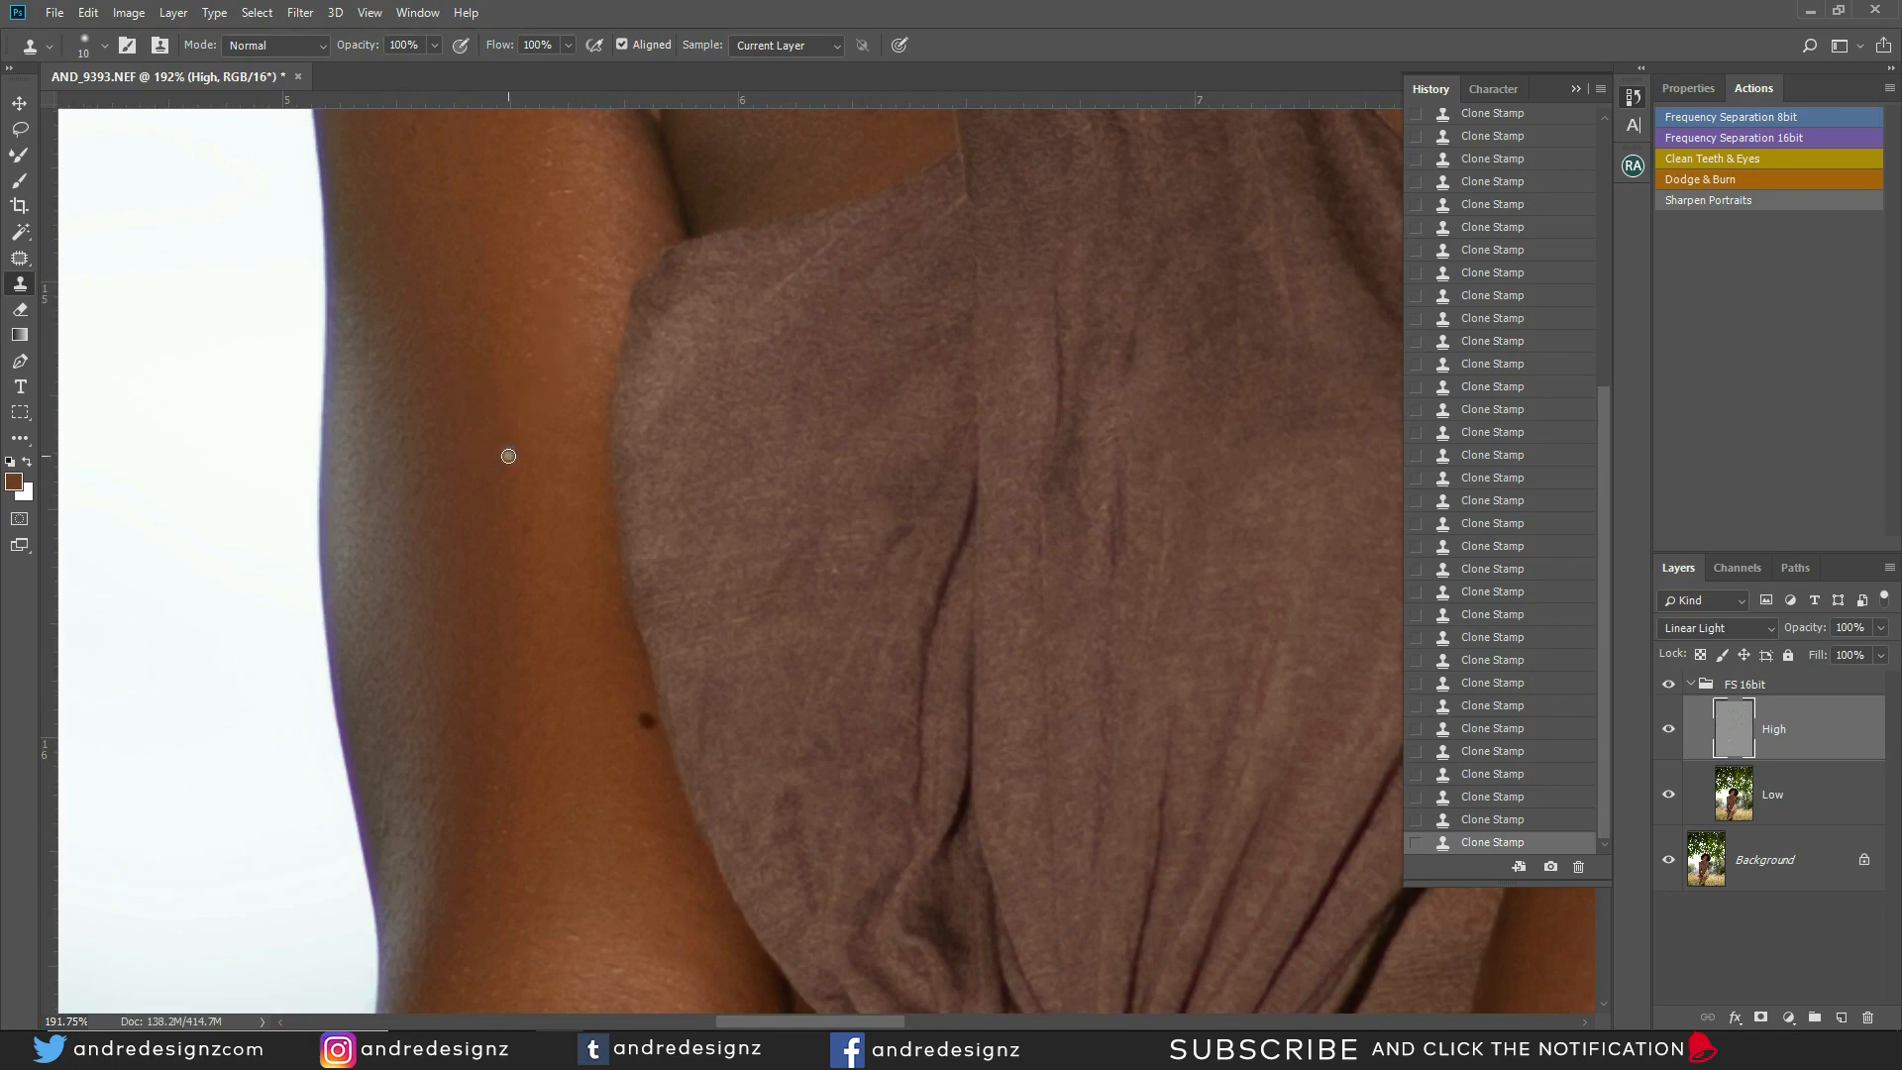
scroll(604, 413, down, 15)
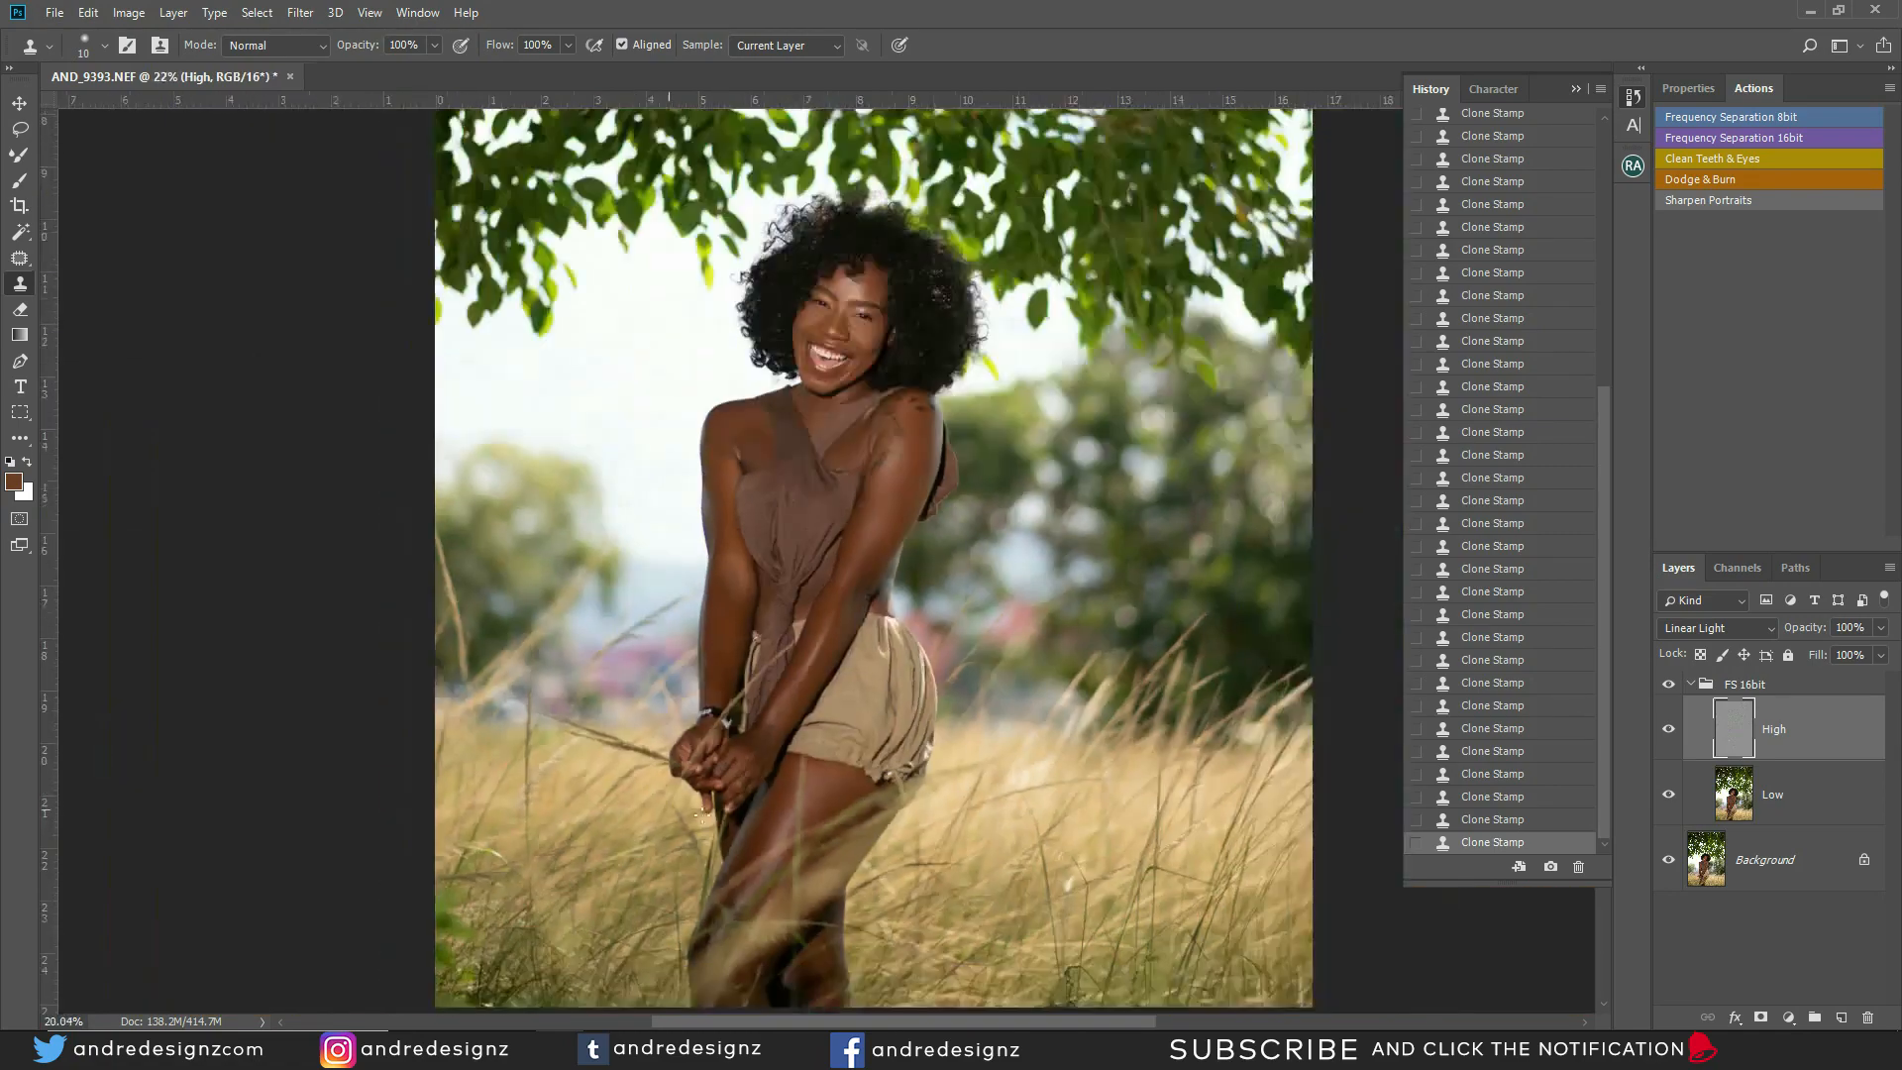
Enlarge the brush to 30 pixels and clone clean skin over the small specks on the front of the thigh
scroll(783, 465, up, 3)
scroll(695, 771, up, 5)
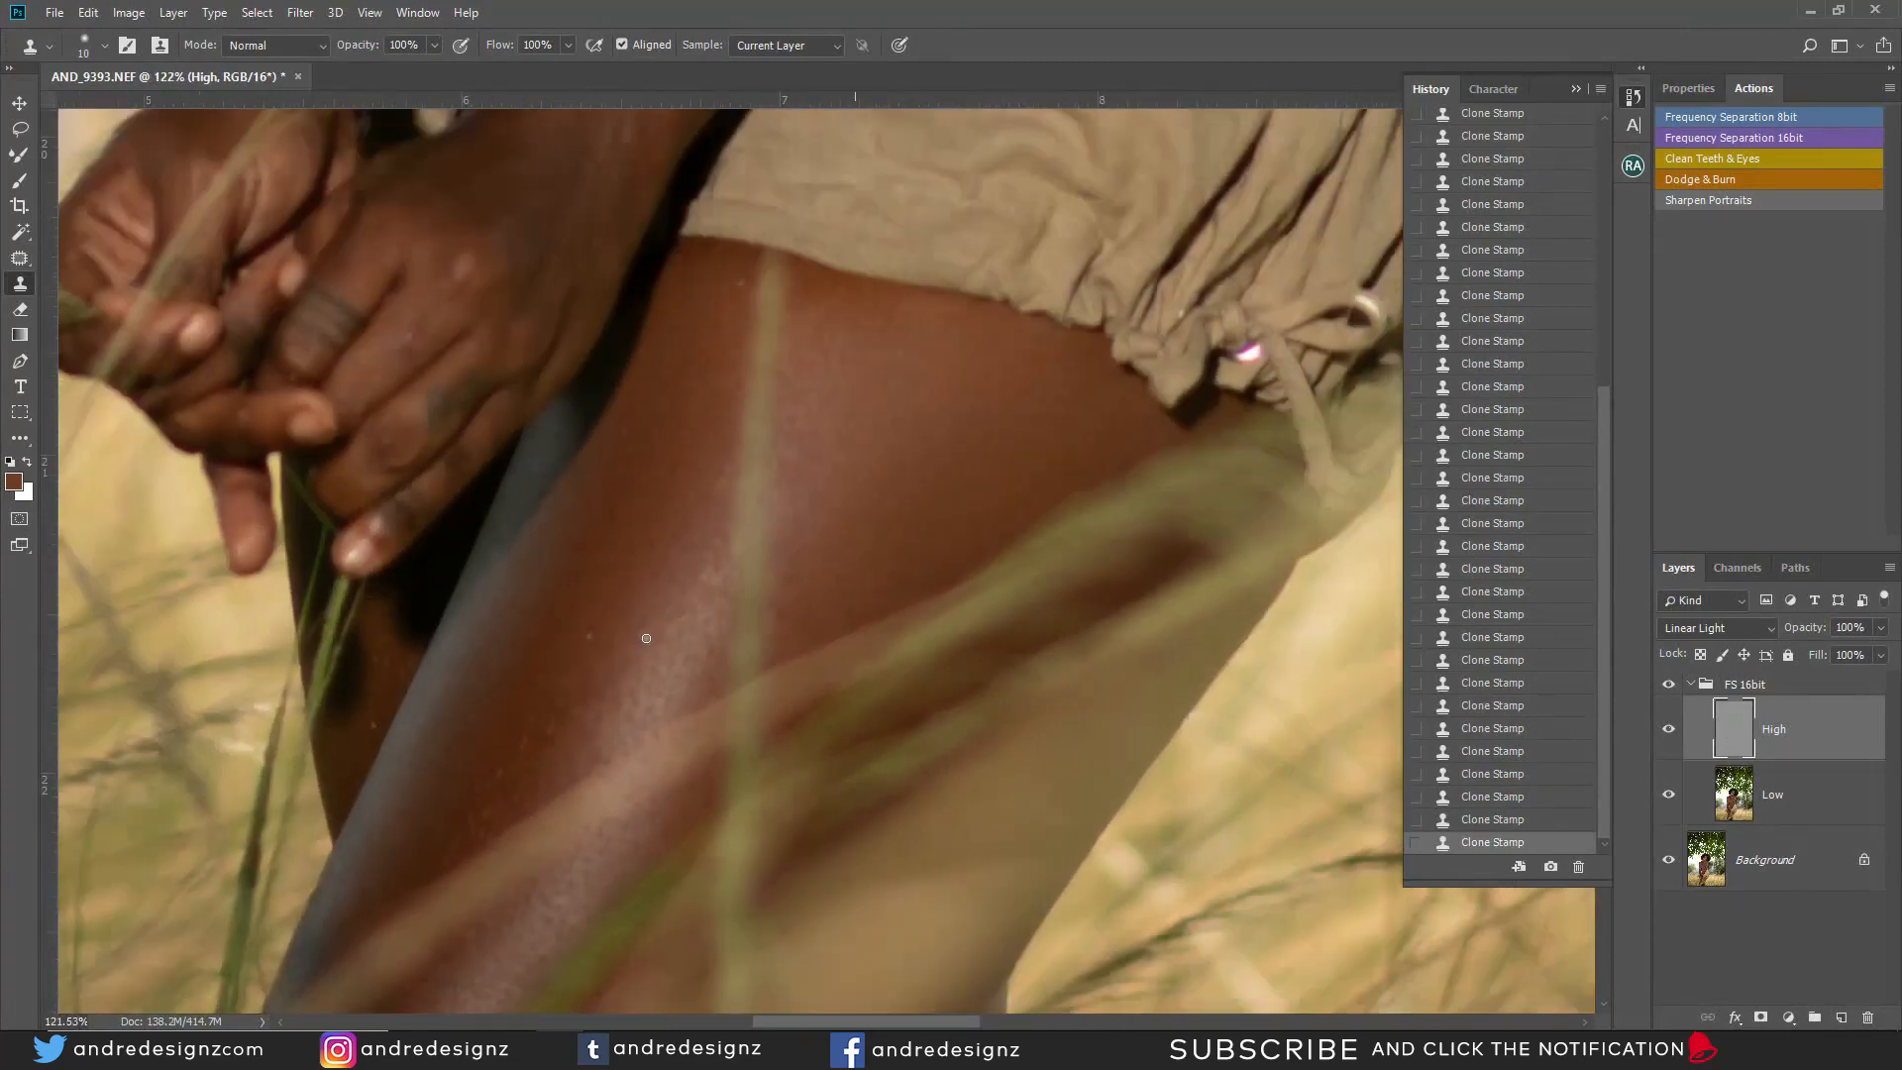
key(bracketright)
key(bracketright)
alt+click(494, 741)
Examine the retouched skin close up and in the whole portrait
key(ctrl+0)
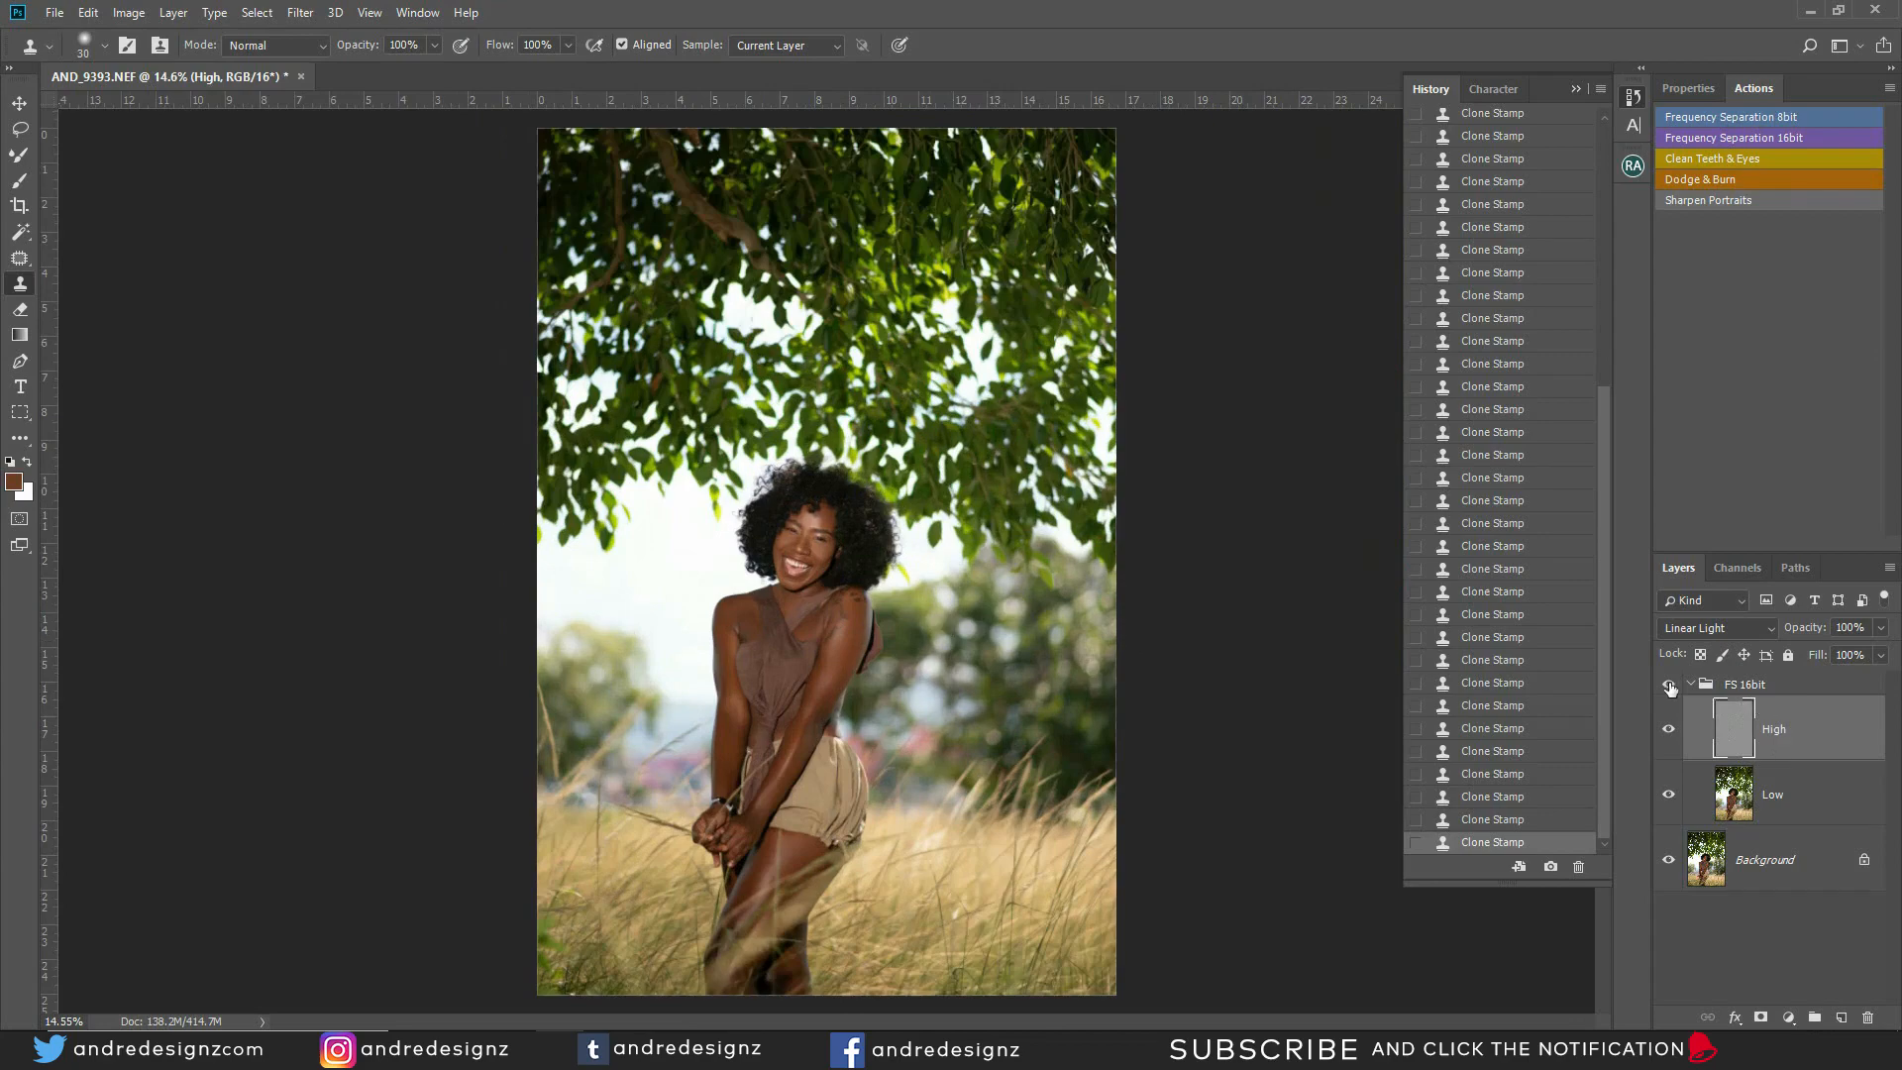
scroll(877, 563, up, 10)
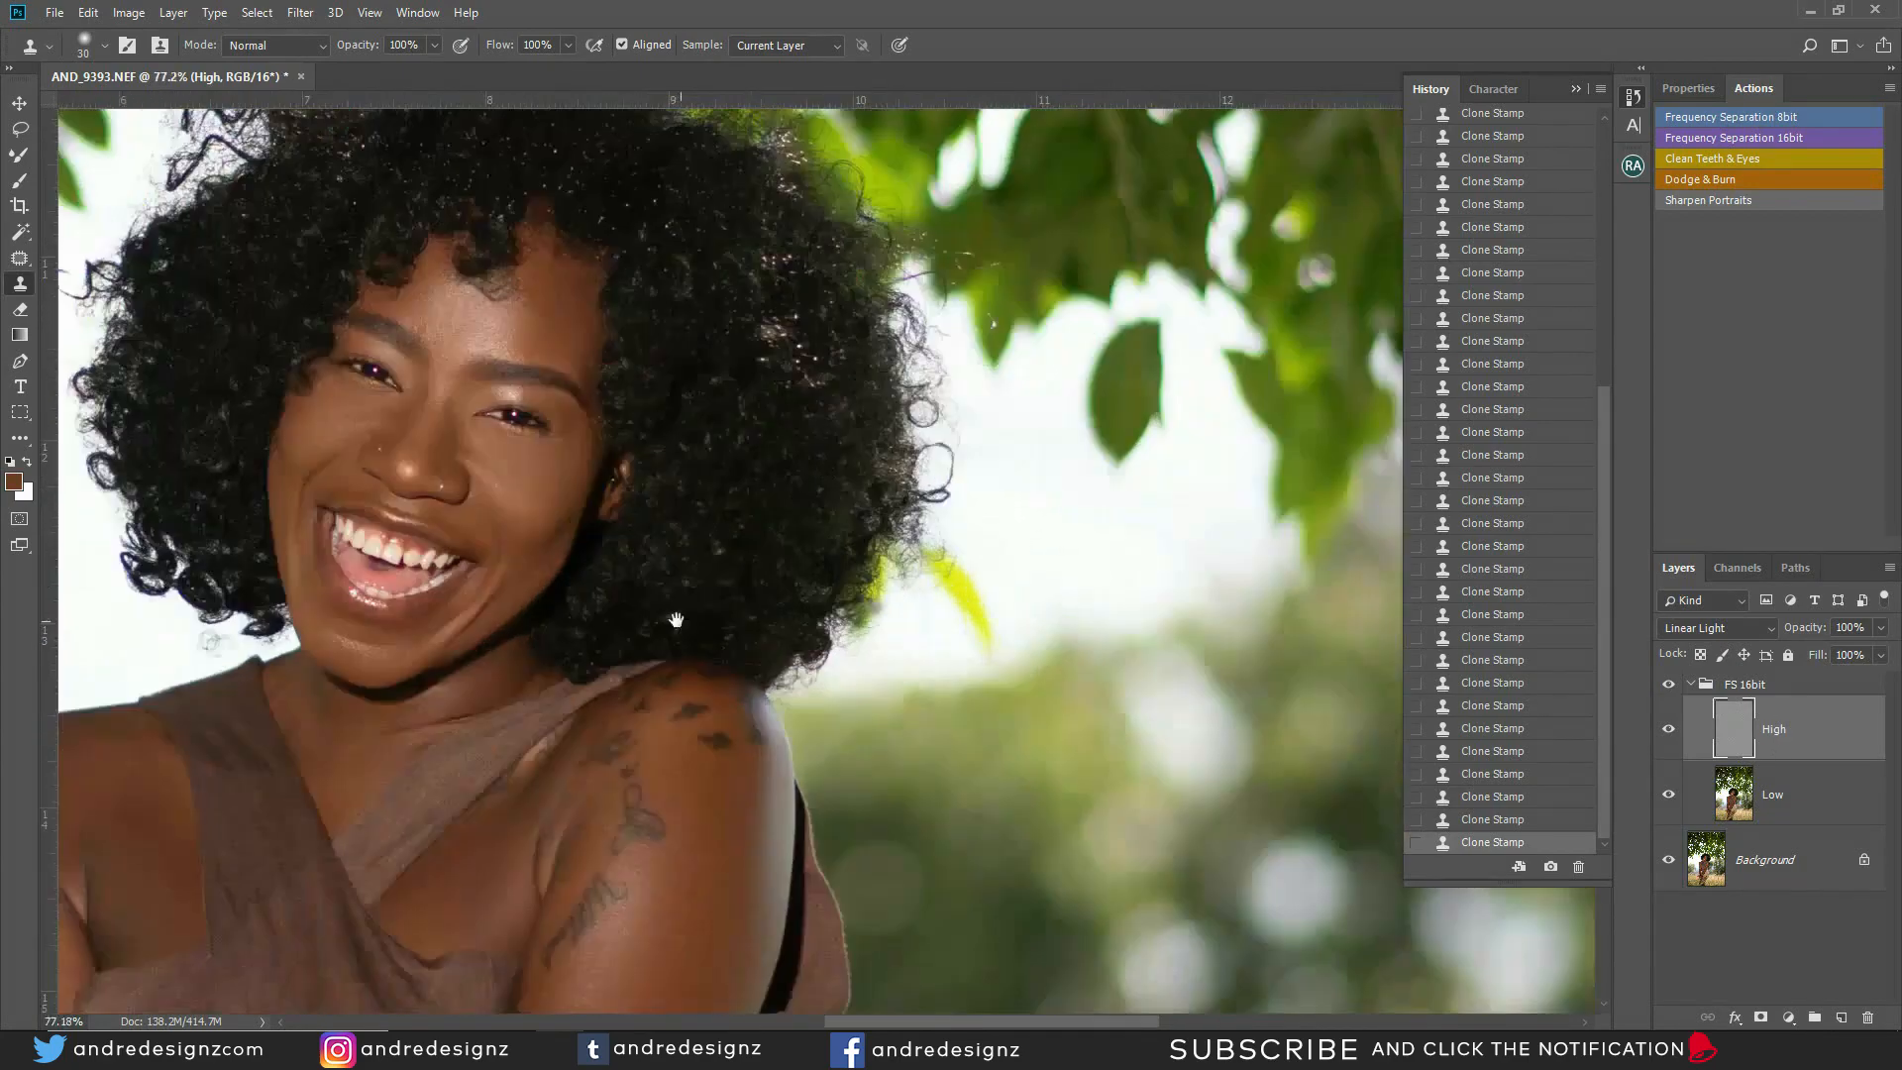
drag(670, 621, 880, 346)
scroll(879, 345, down, 3)
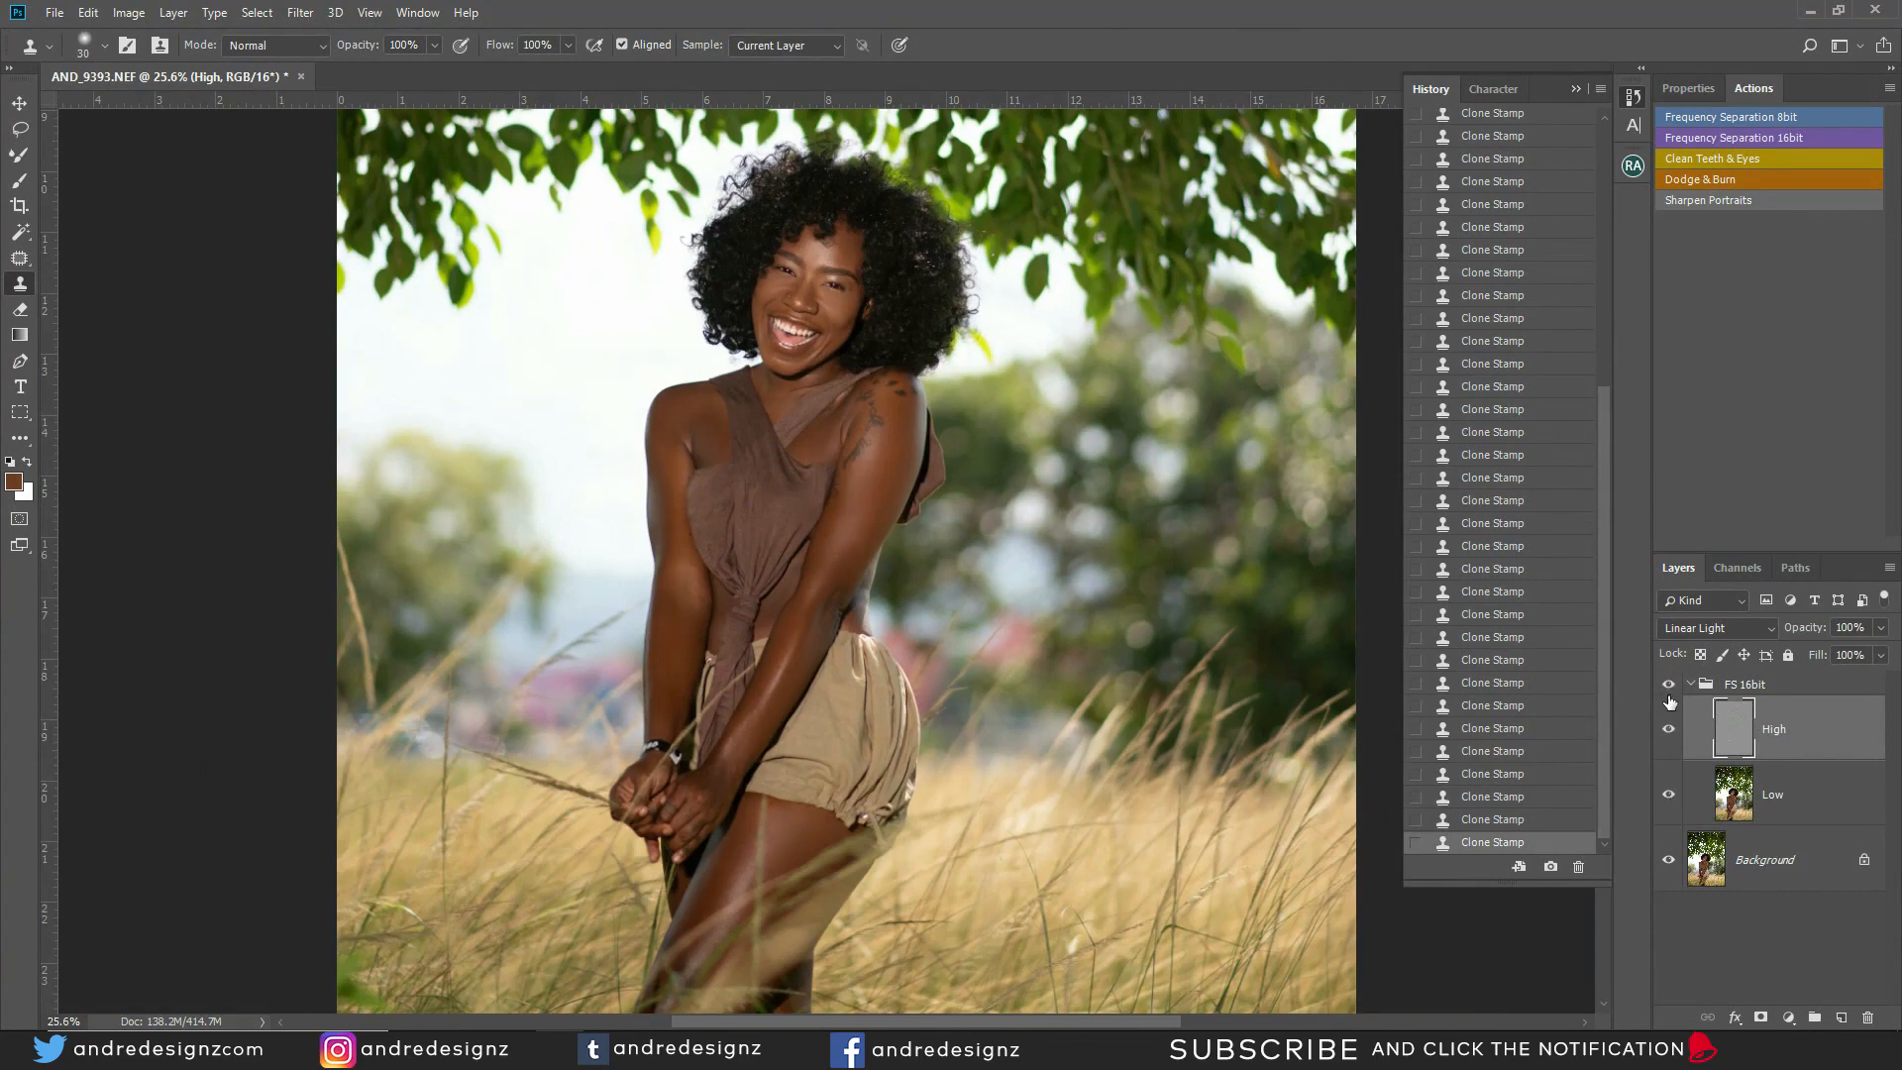
scroll(1204, 615, down, 7)
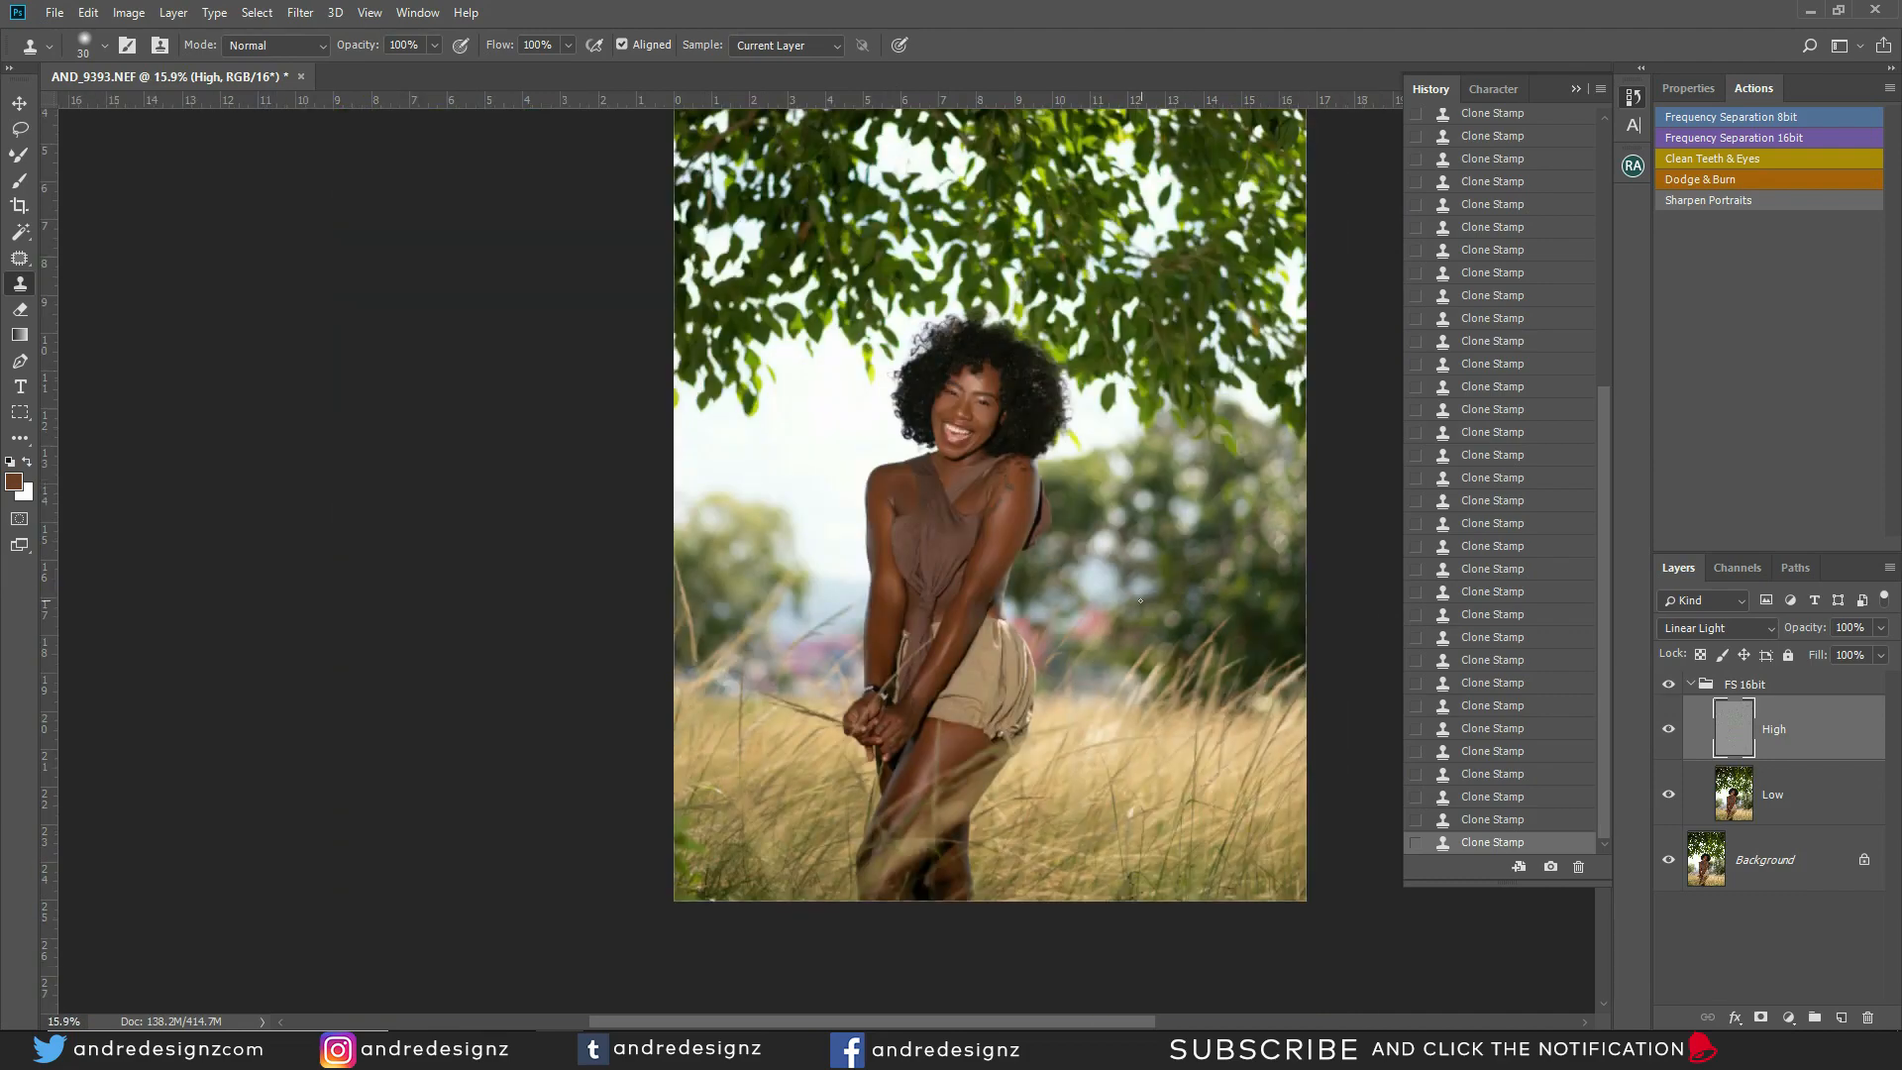
scroll(1120, 578, up, 5)
scroll(1116, 572, down, 4)
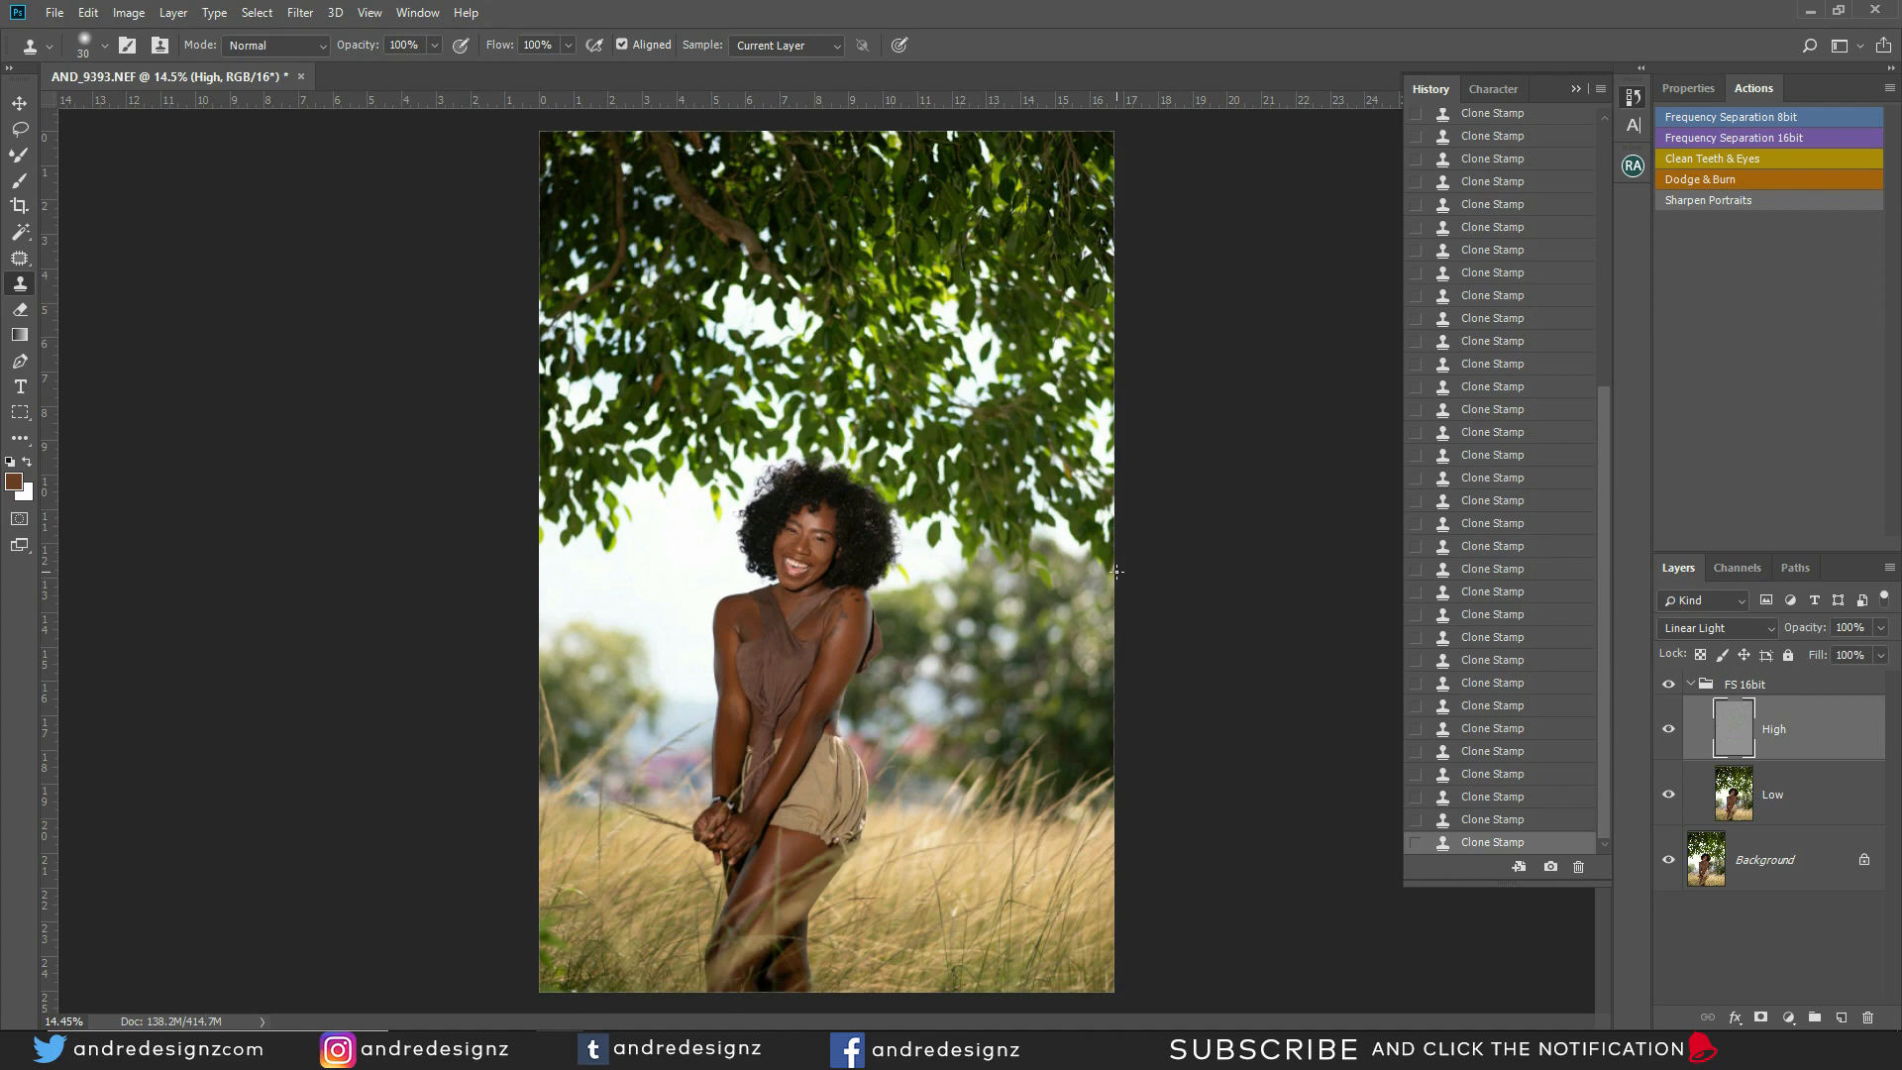
scroll(962, 541, down, 3)
scroll(962, 541, up, 4)
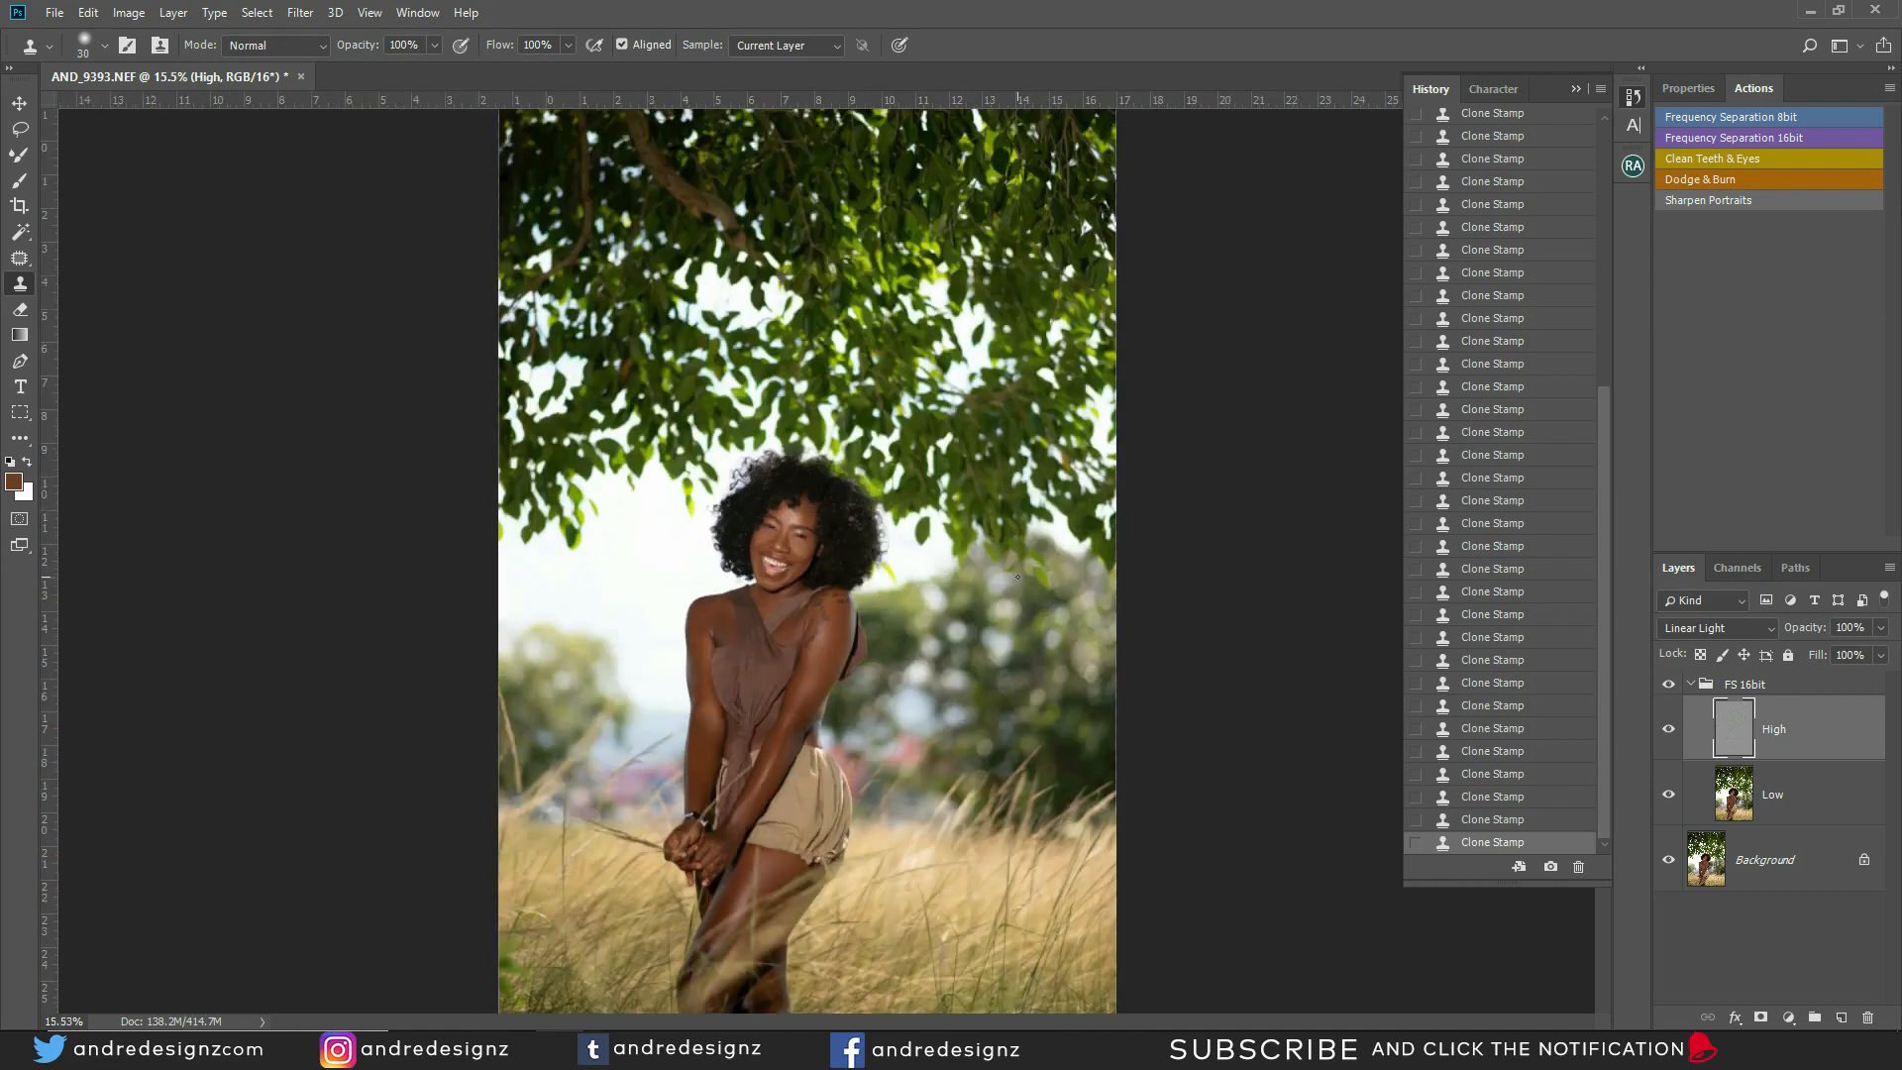
scroll(962, 541, down, 3)
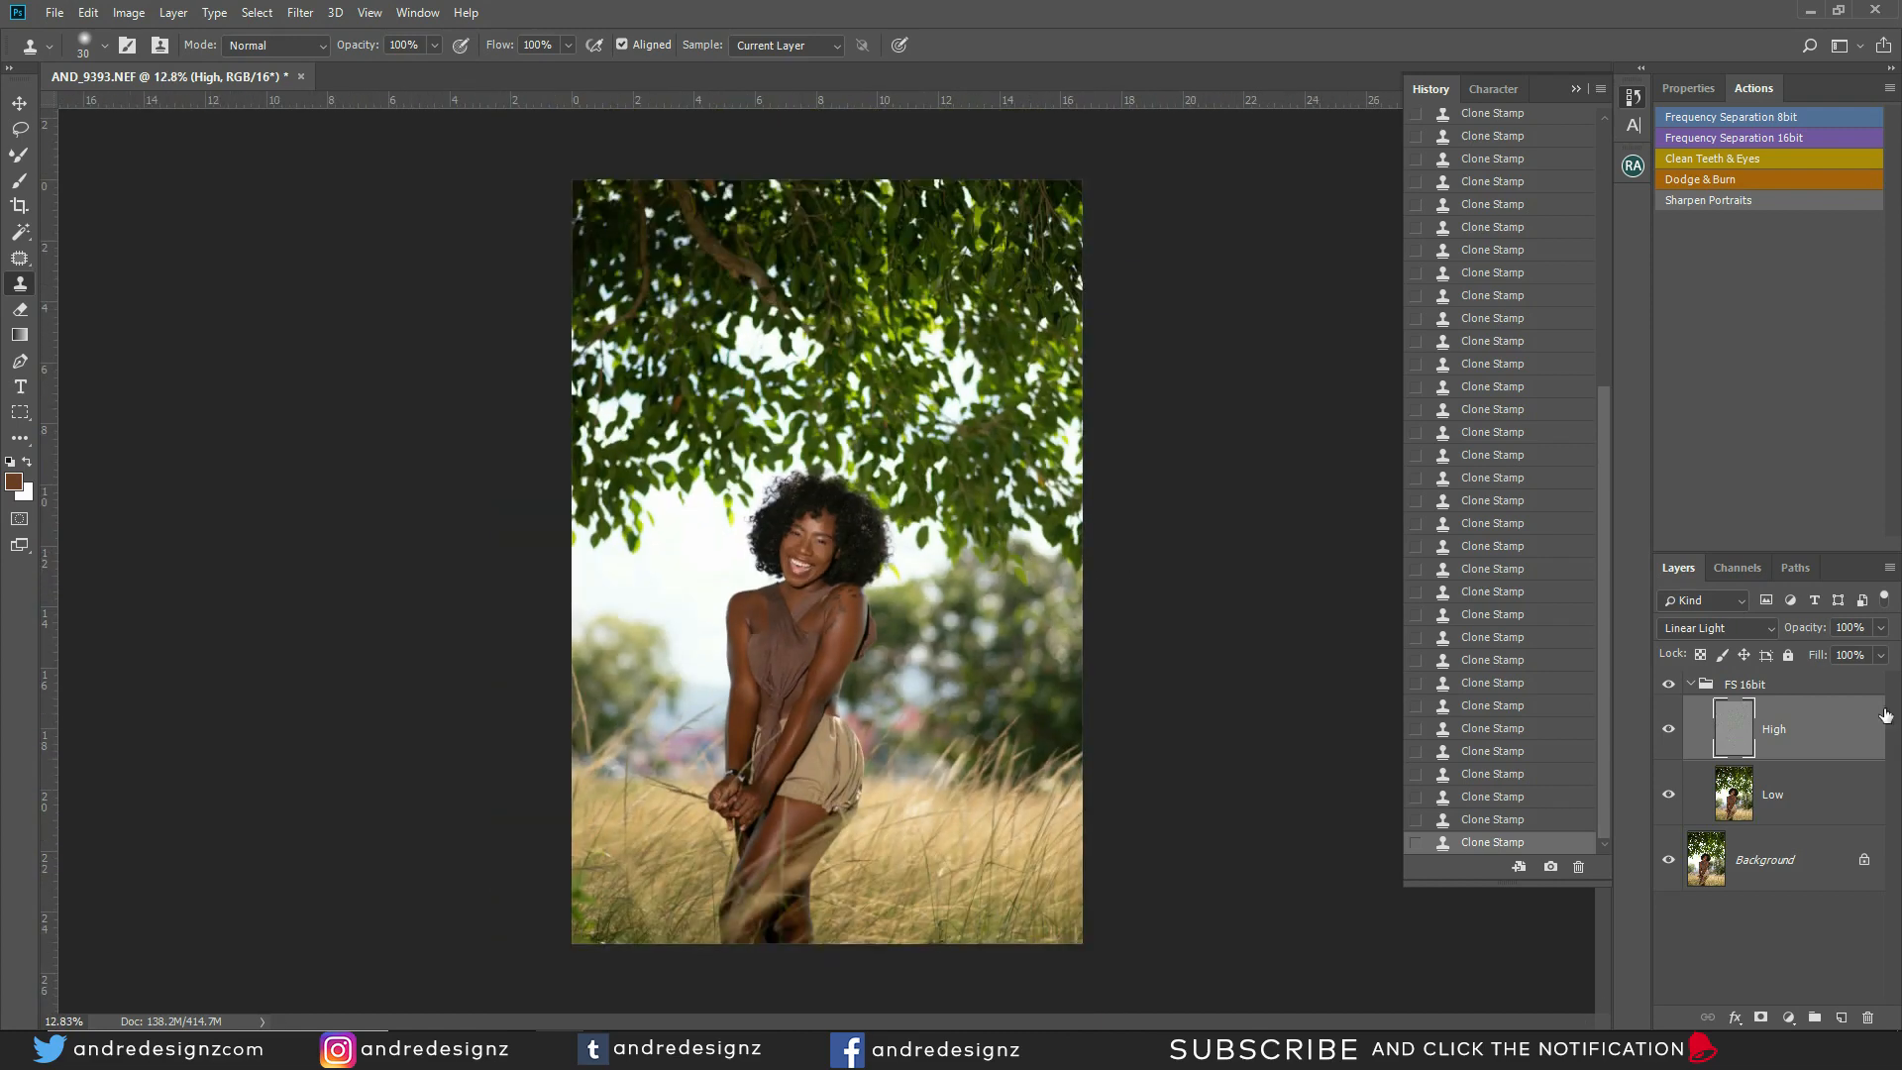
Run the Dodge & Burn action above the collapsed FS 16bit group and set the Brush tool's flow to 1%
click(1692, 685)
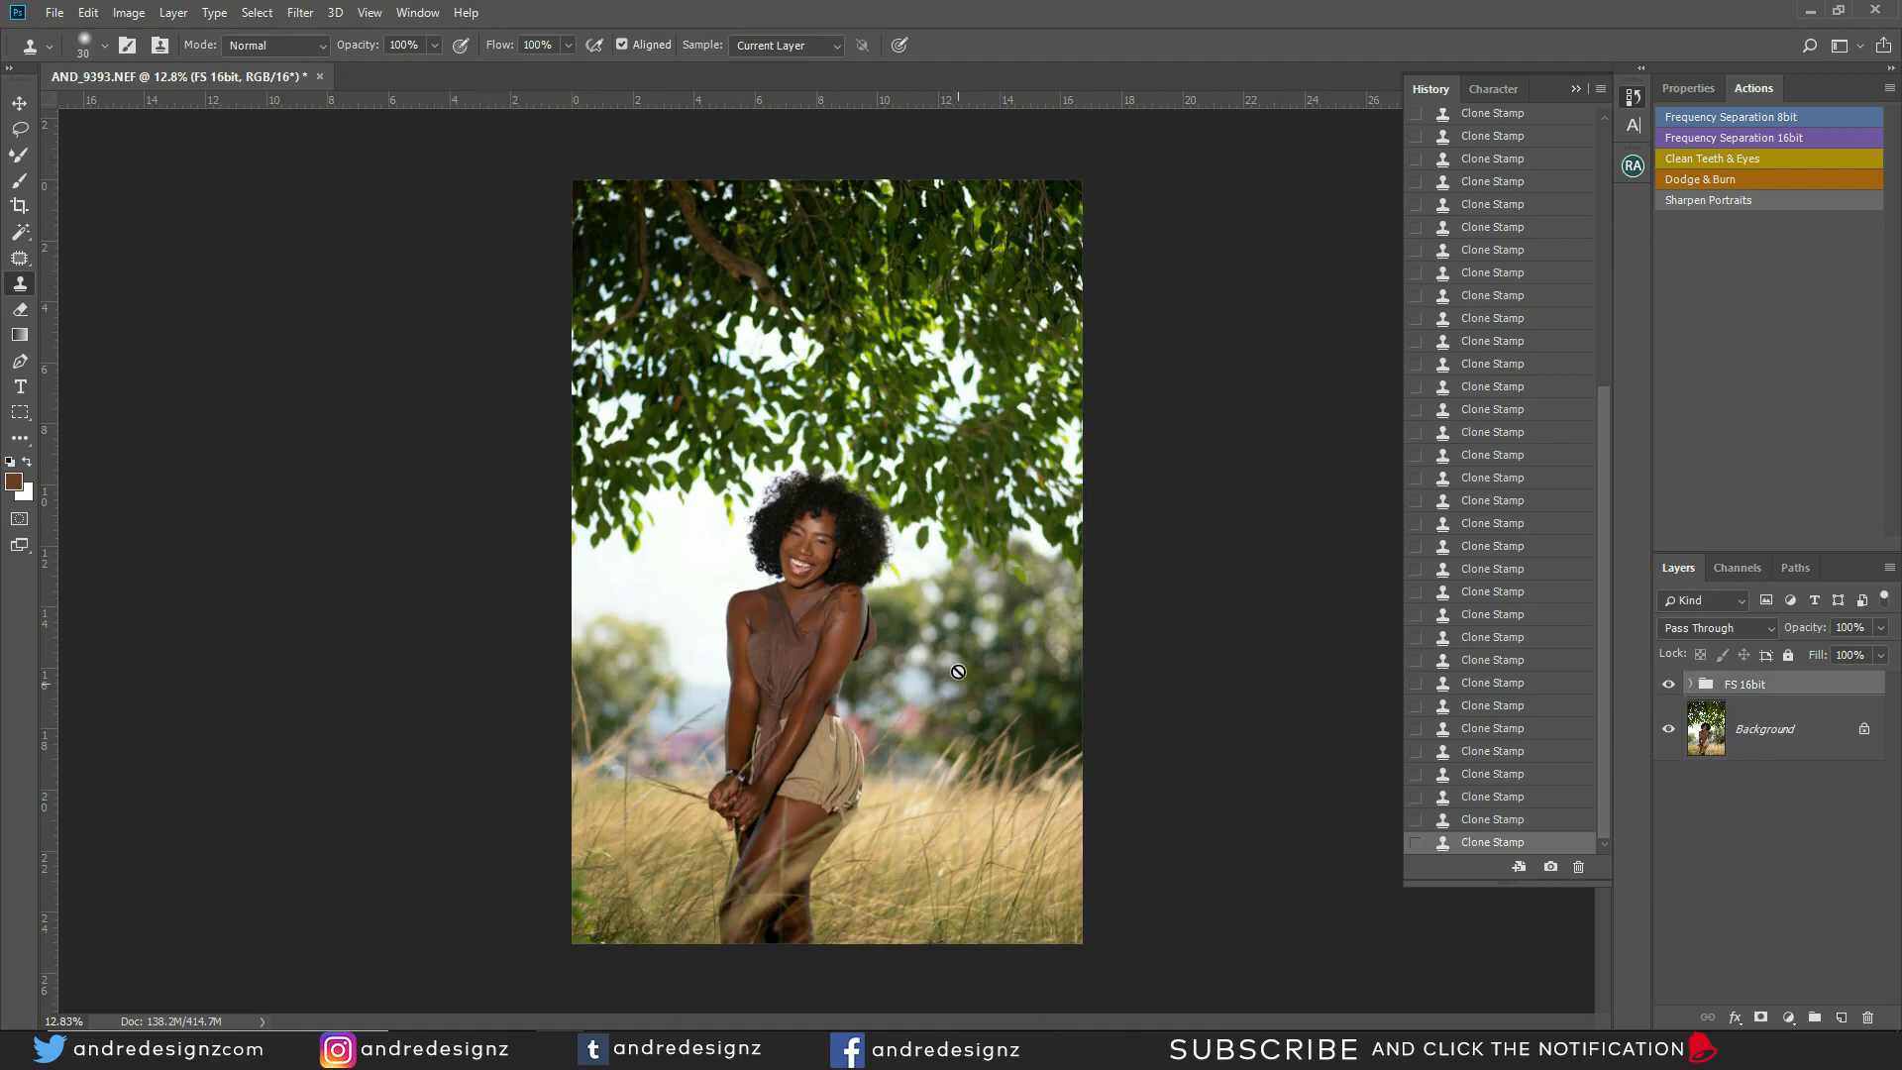
click(1704, 177)
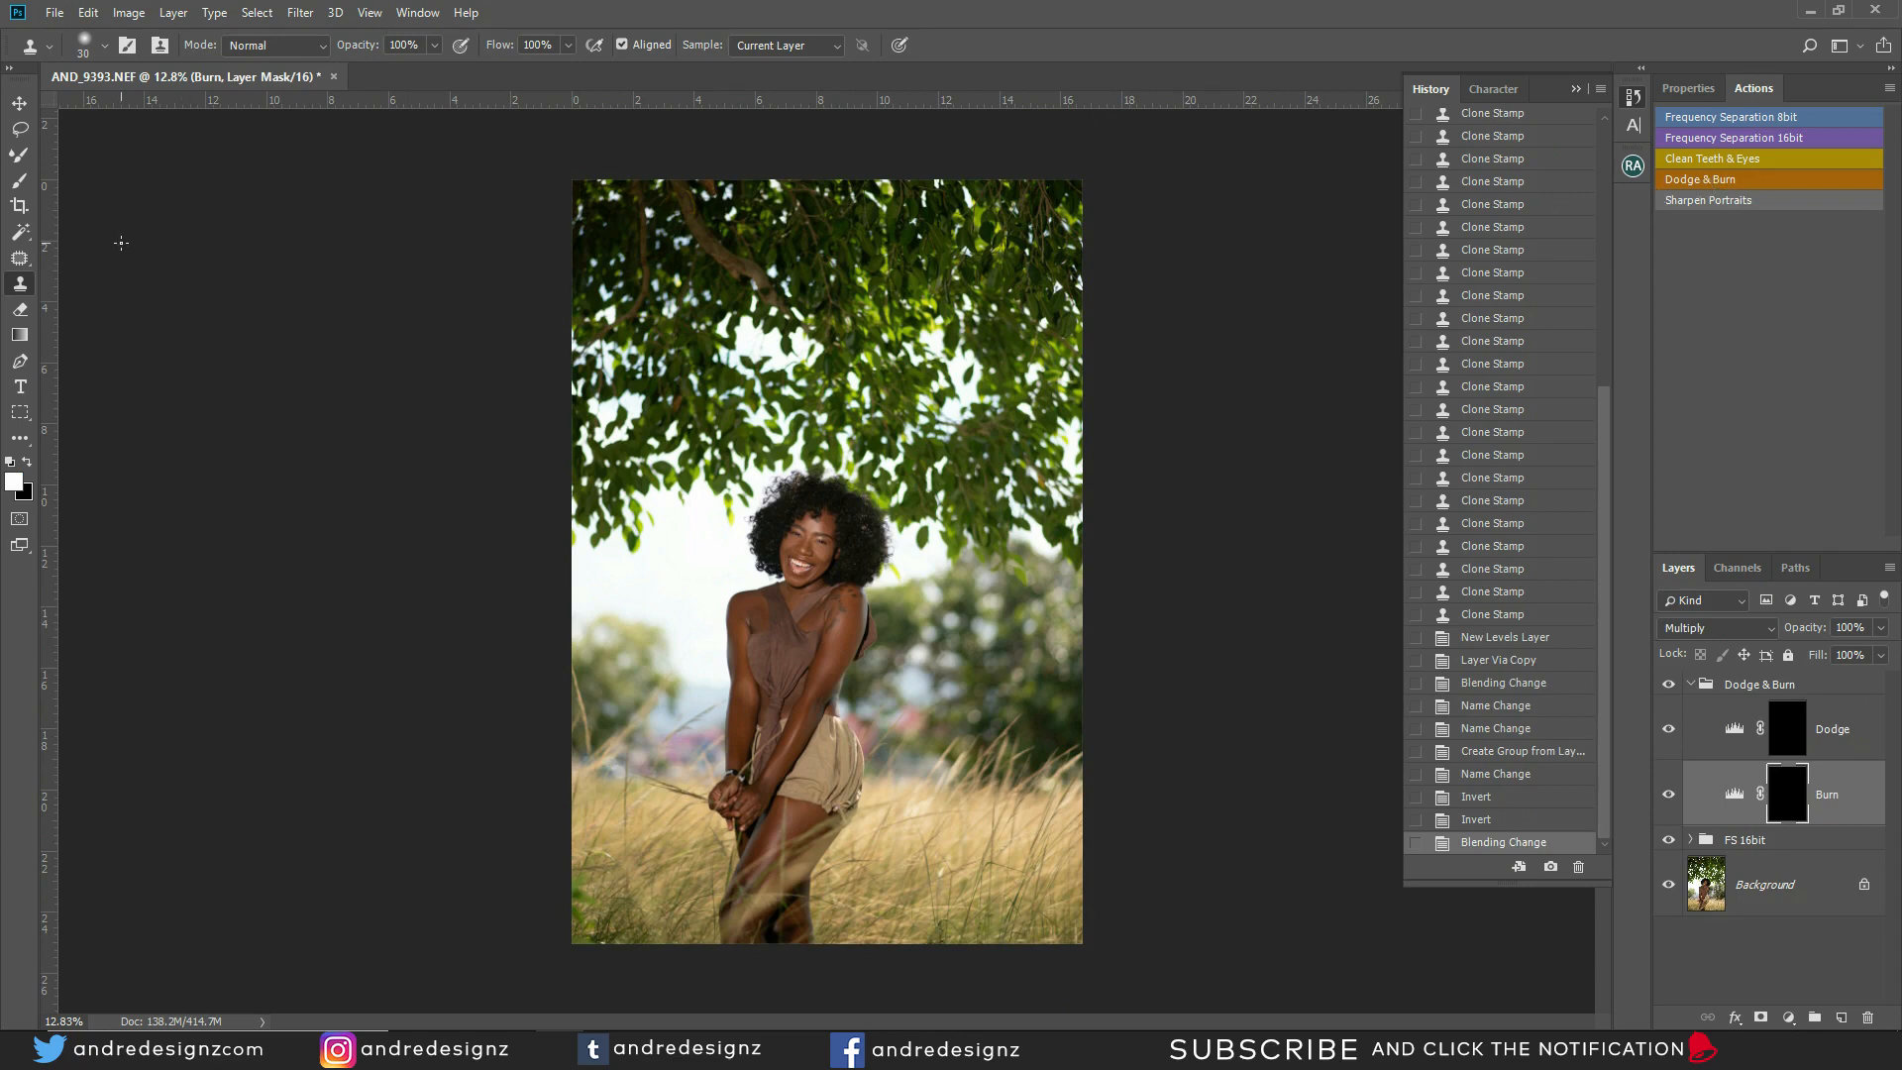
key(b)
click(573, 50)
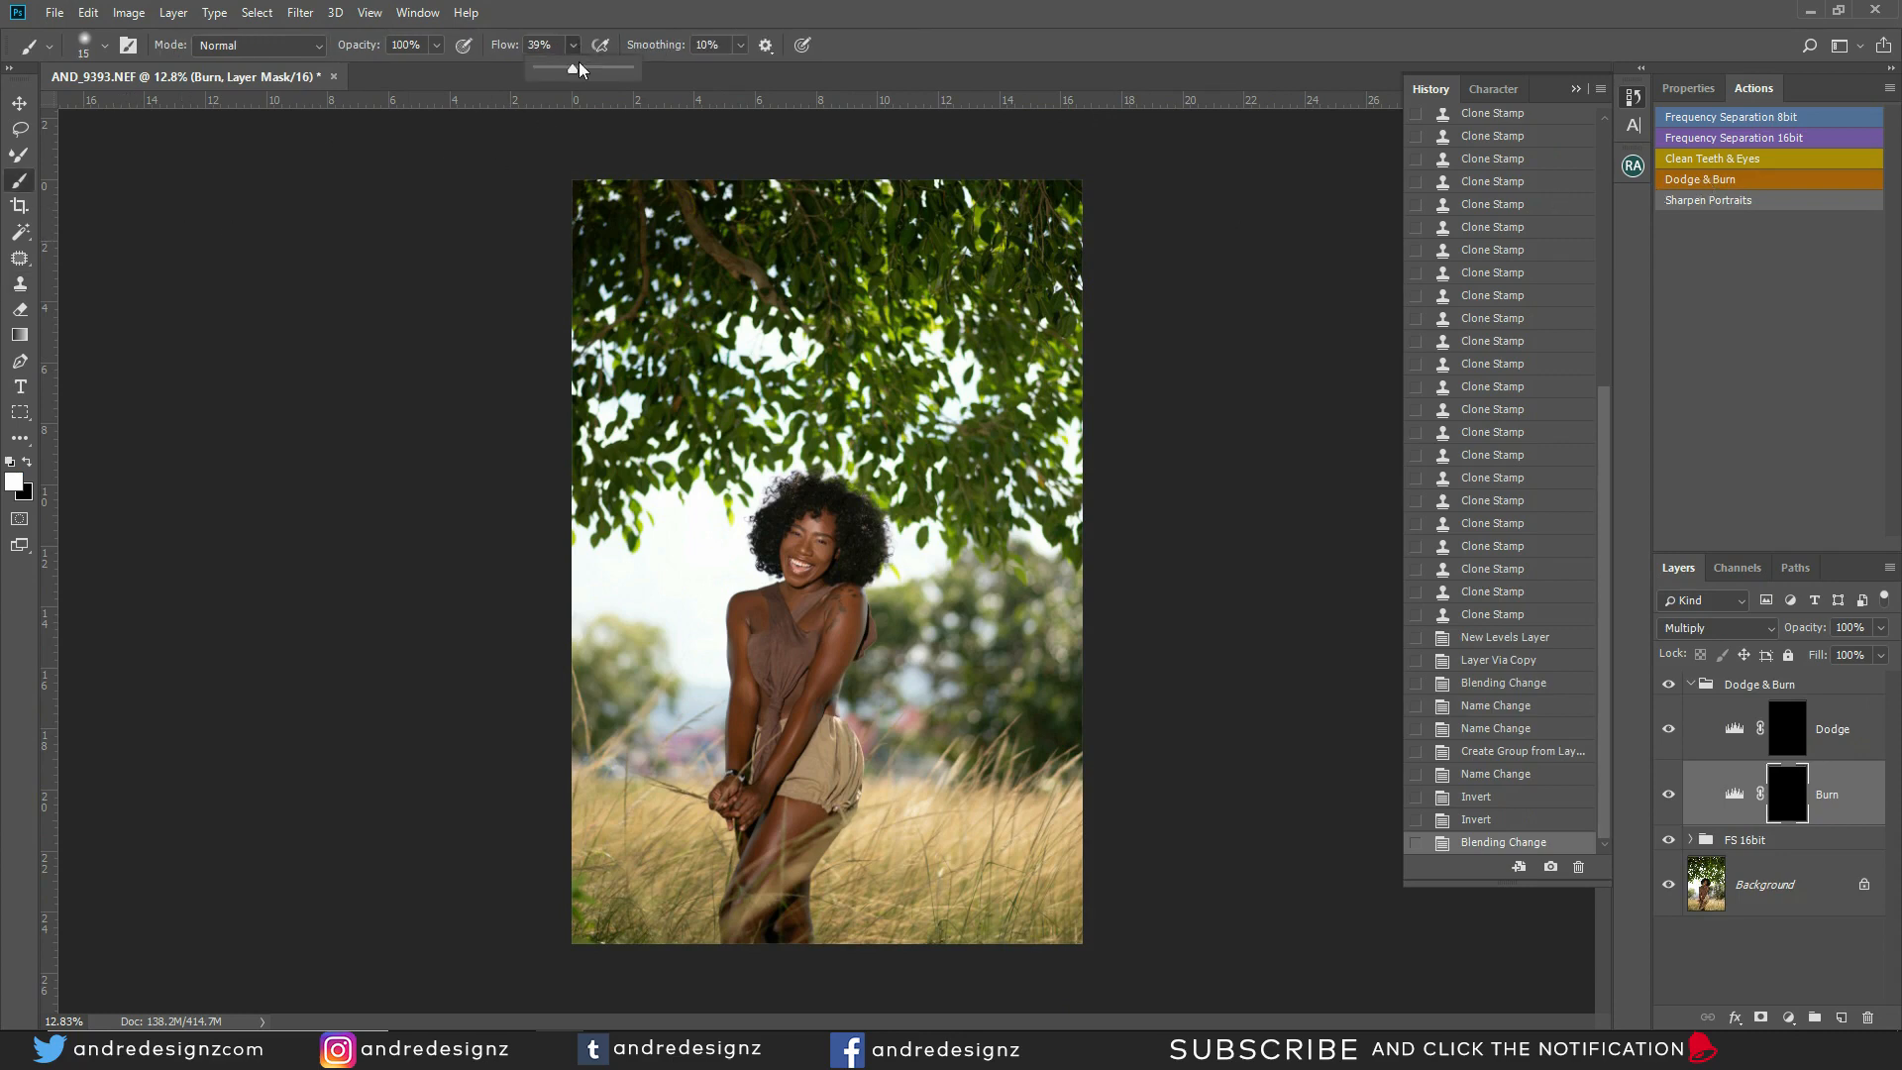
drag(571, 69, 515, 87)
click(293, 406)
Darken the sides of the nose on the Burn mask with a white 25-pixel brush
scroll(749, 505, up, 10)
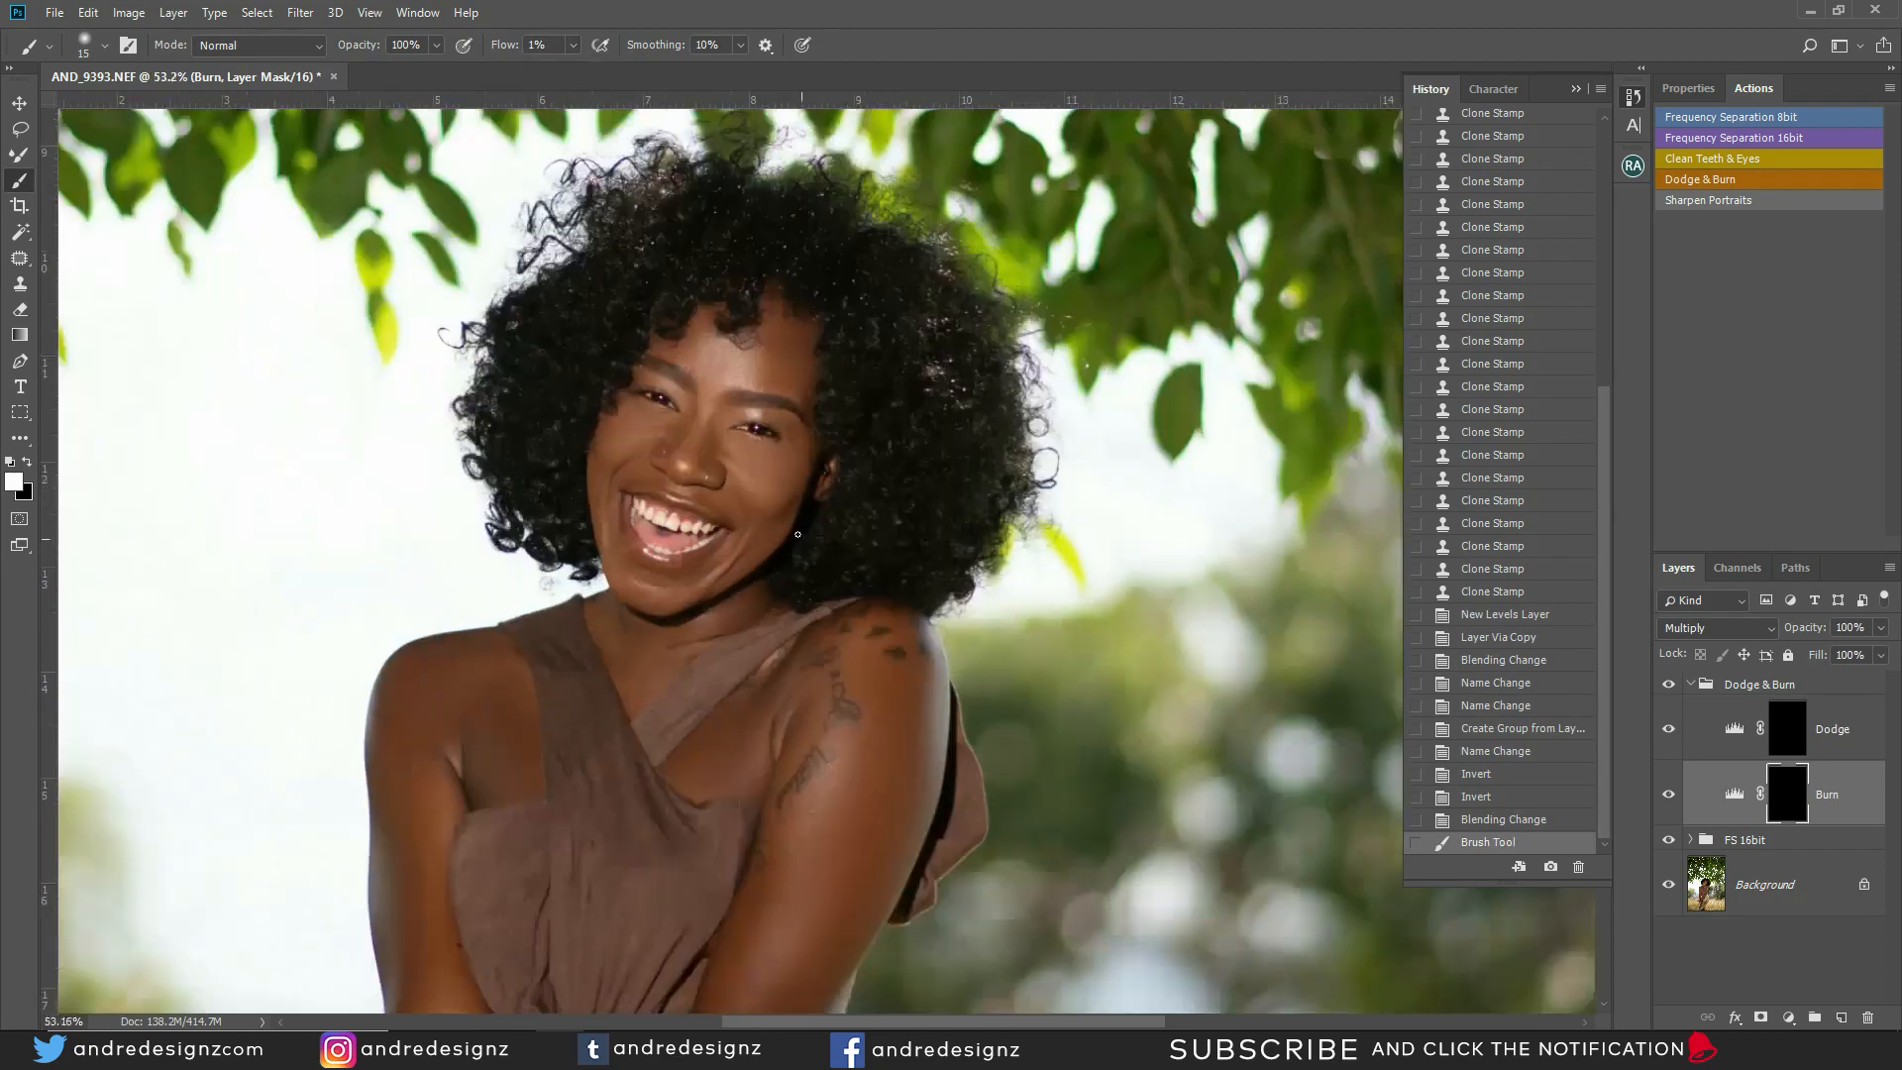
scroll(749, 505, up, 3)
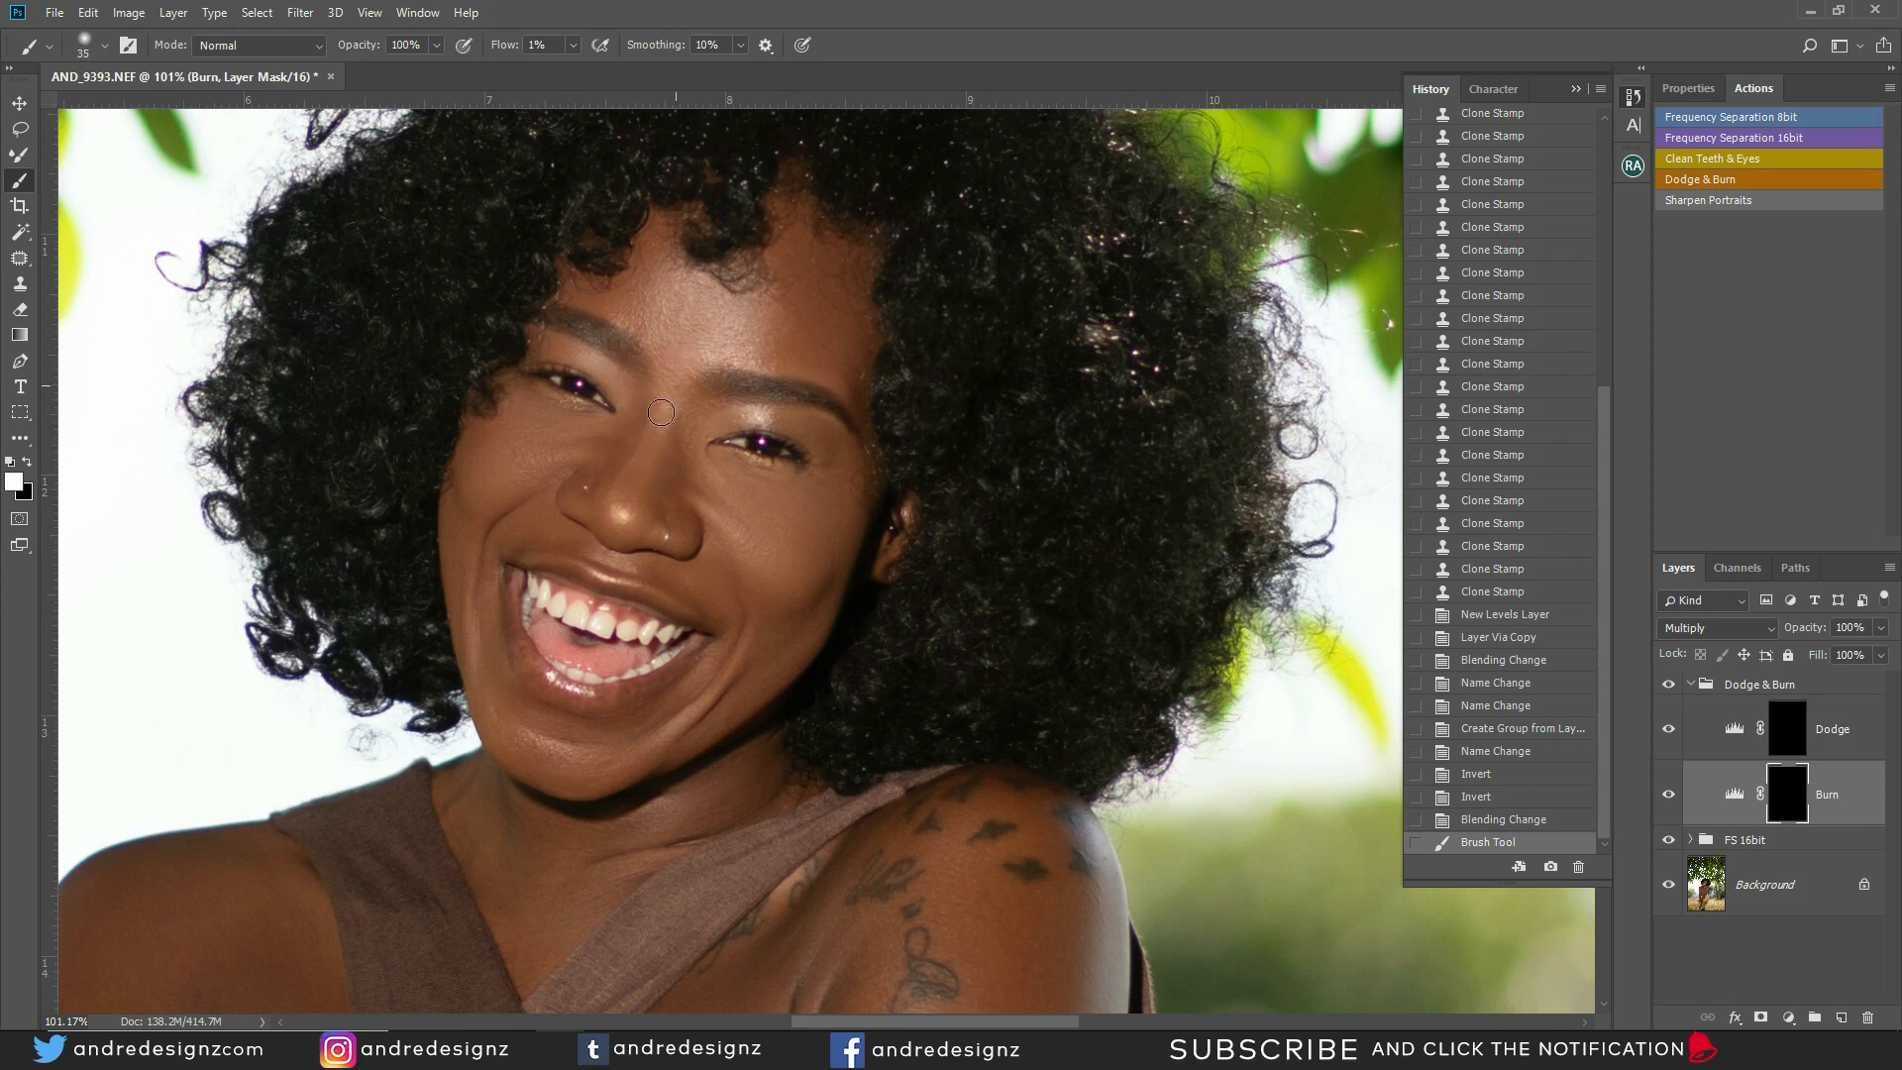
mouse_move(697, 410)
mouse_down()
mouse_move(675, 484)
mouse_move(634, 401)
mouse_move(668, 485)
mouse_move(657, 444)
mouse_up()
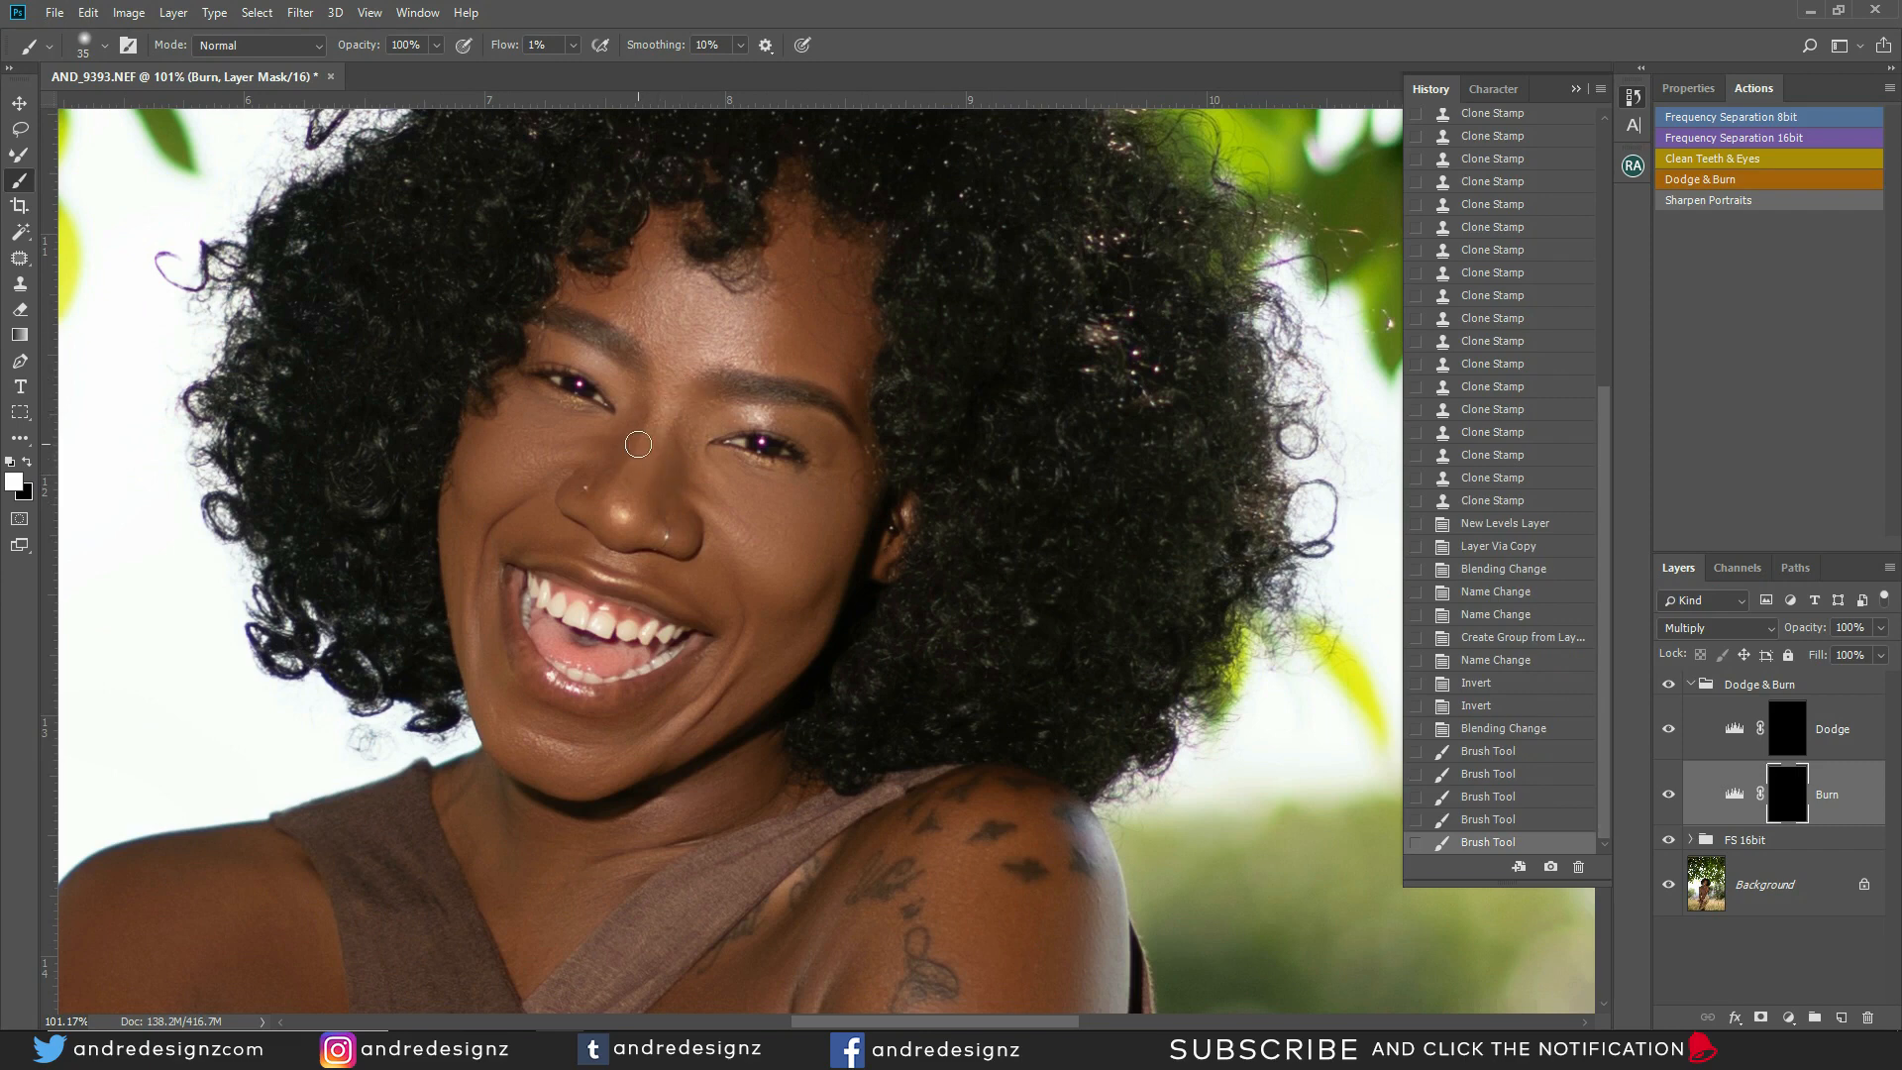
Burn the cheek contours with a 60-pixel brush and compare the face with the Dodge & Burn group hidden and shown
key(bracketright)
key(bracketright)
key(bracketright)
key(bracketright)
mouse_move(725, 504)
mouse_down()
mouse_move(791, 508)
mouse_move(819, 570)
mouse_move(832, 552)
mouse_move(770, 640)
mouse_move(805, 592)
mouse_up()
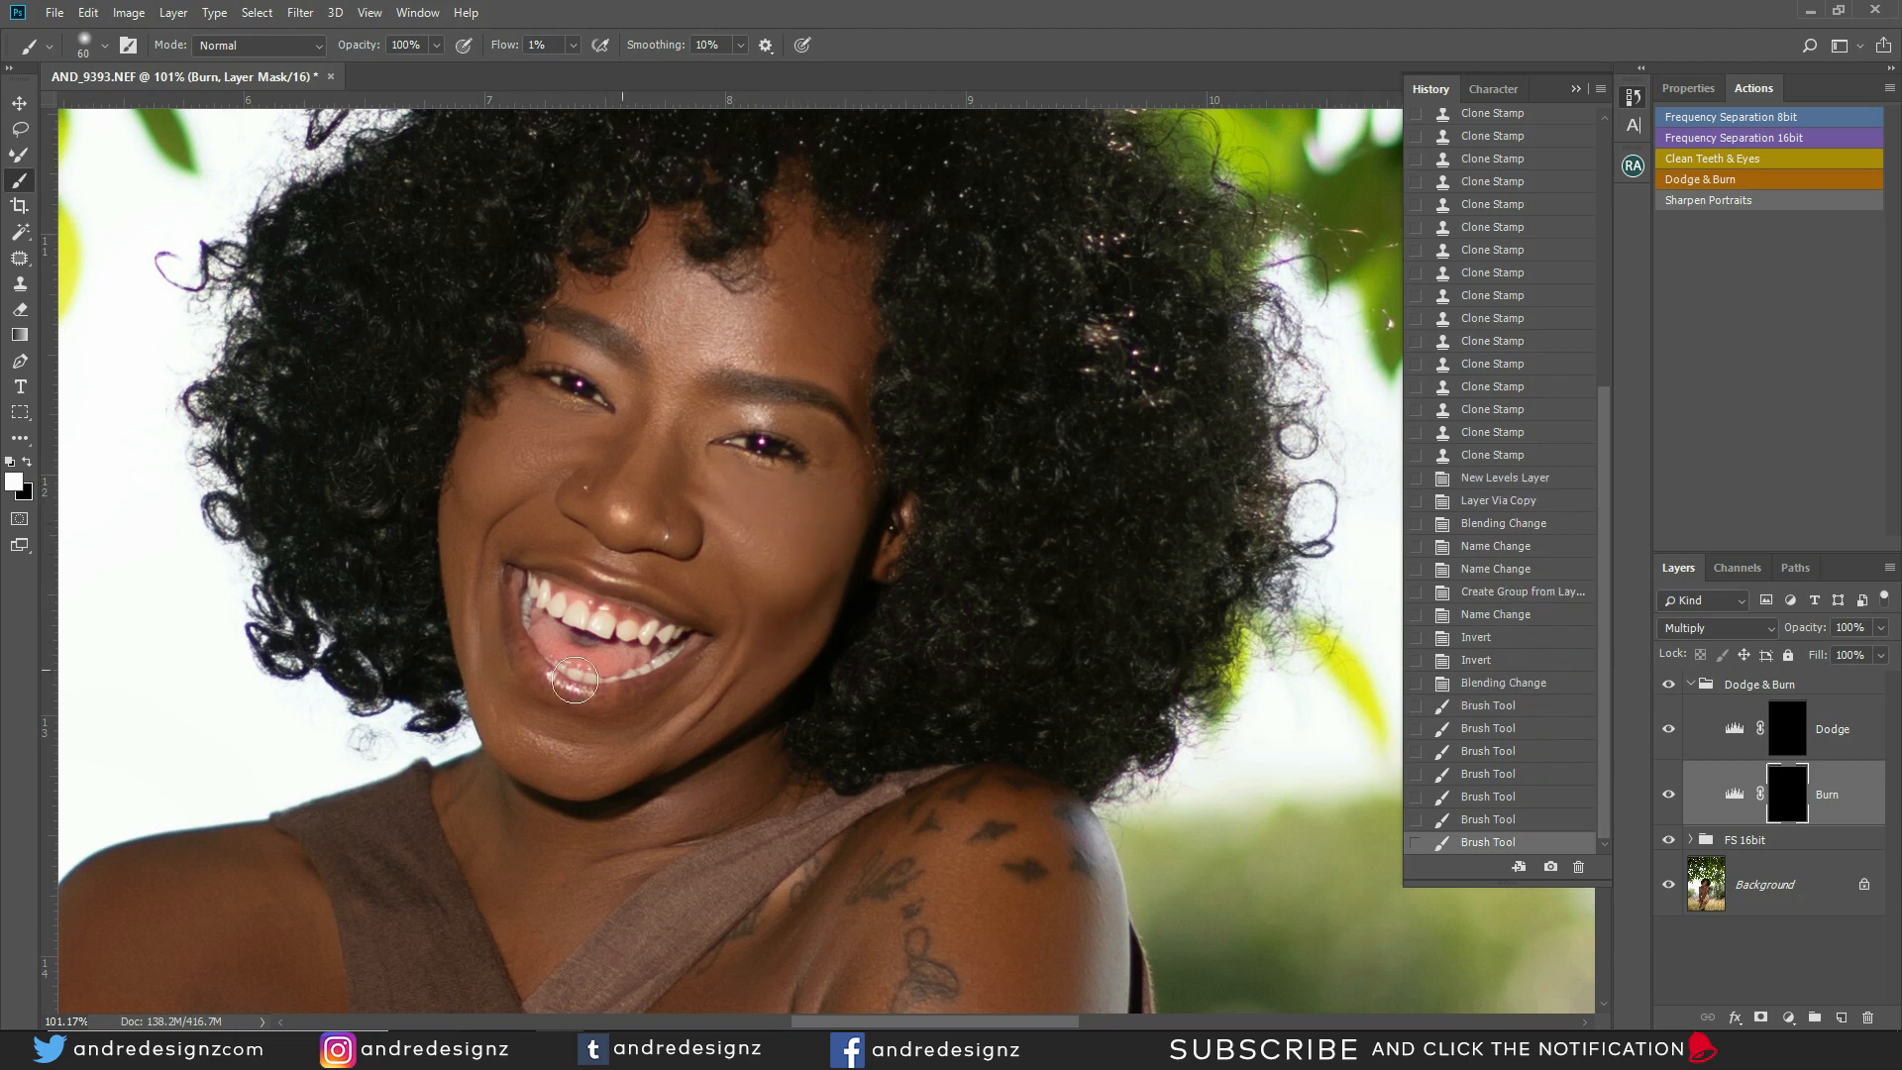
mouse_move(428, 525)
mouse_down()
mouse_move(451, 487)
mouse_move(468, 558)
mouse_move(451, 482)
mouse_move(469, 574)
mouse_move(475, 531)
mouse_up()
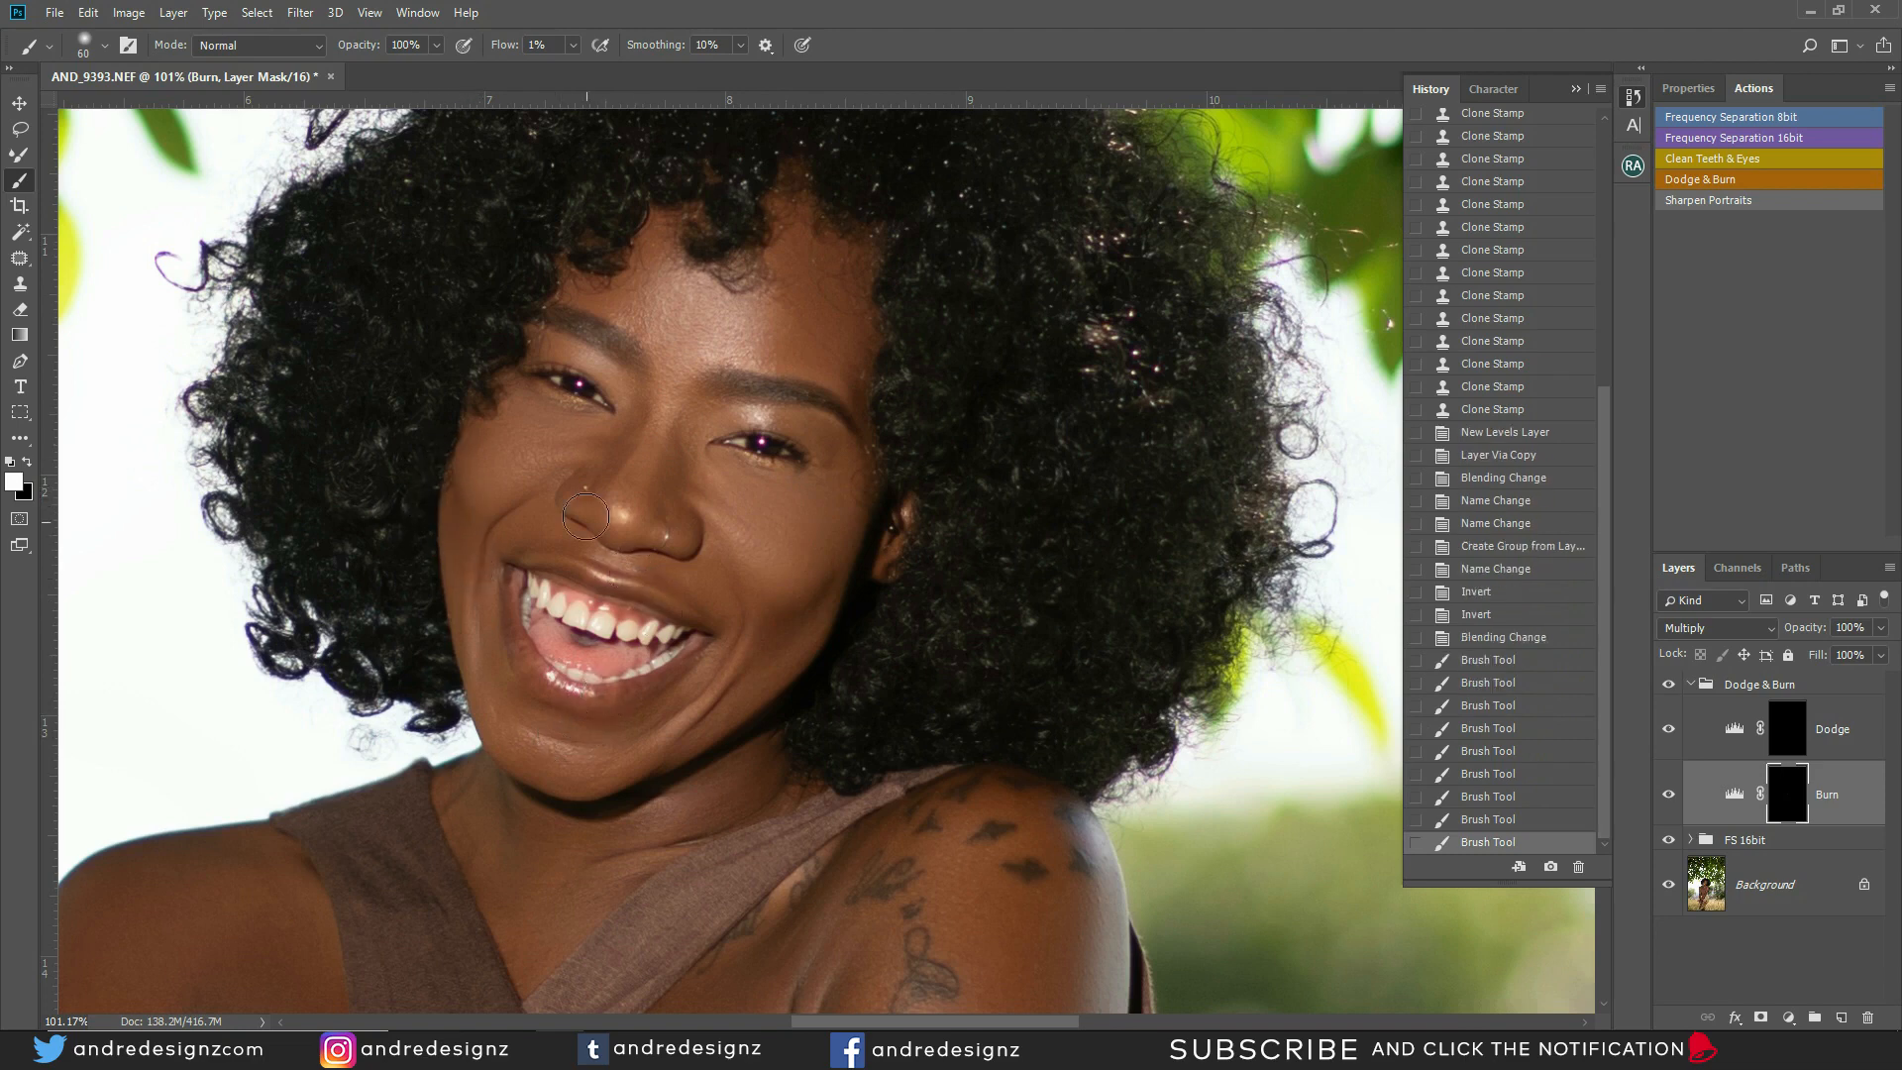
click(1670, 686)
click(1669, 686)
click(1670, 682)
Darken the forehead above the brows and the outer edge of the cheek on the Burn mask
mouse_move(748, 374)
mouse_down()
mouse_move(815, 294)
mouse_move(802, 363)
mouse_move(838, 289)
mouse_move(843, 354)
mouse_move(837, 273)
mouse_move(823, 351)
mouse_up()
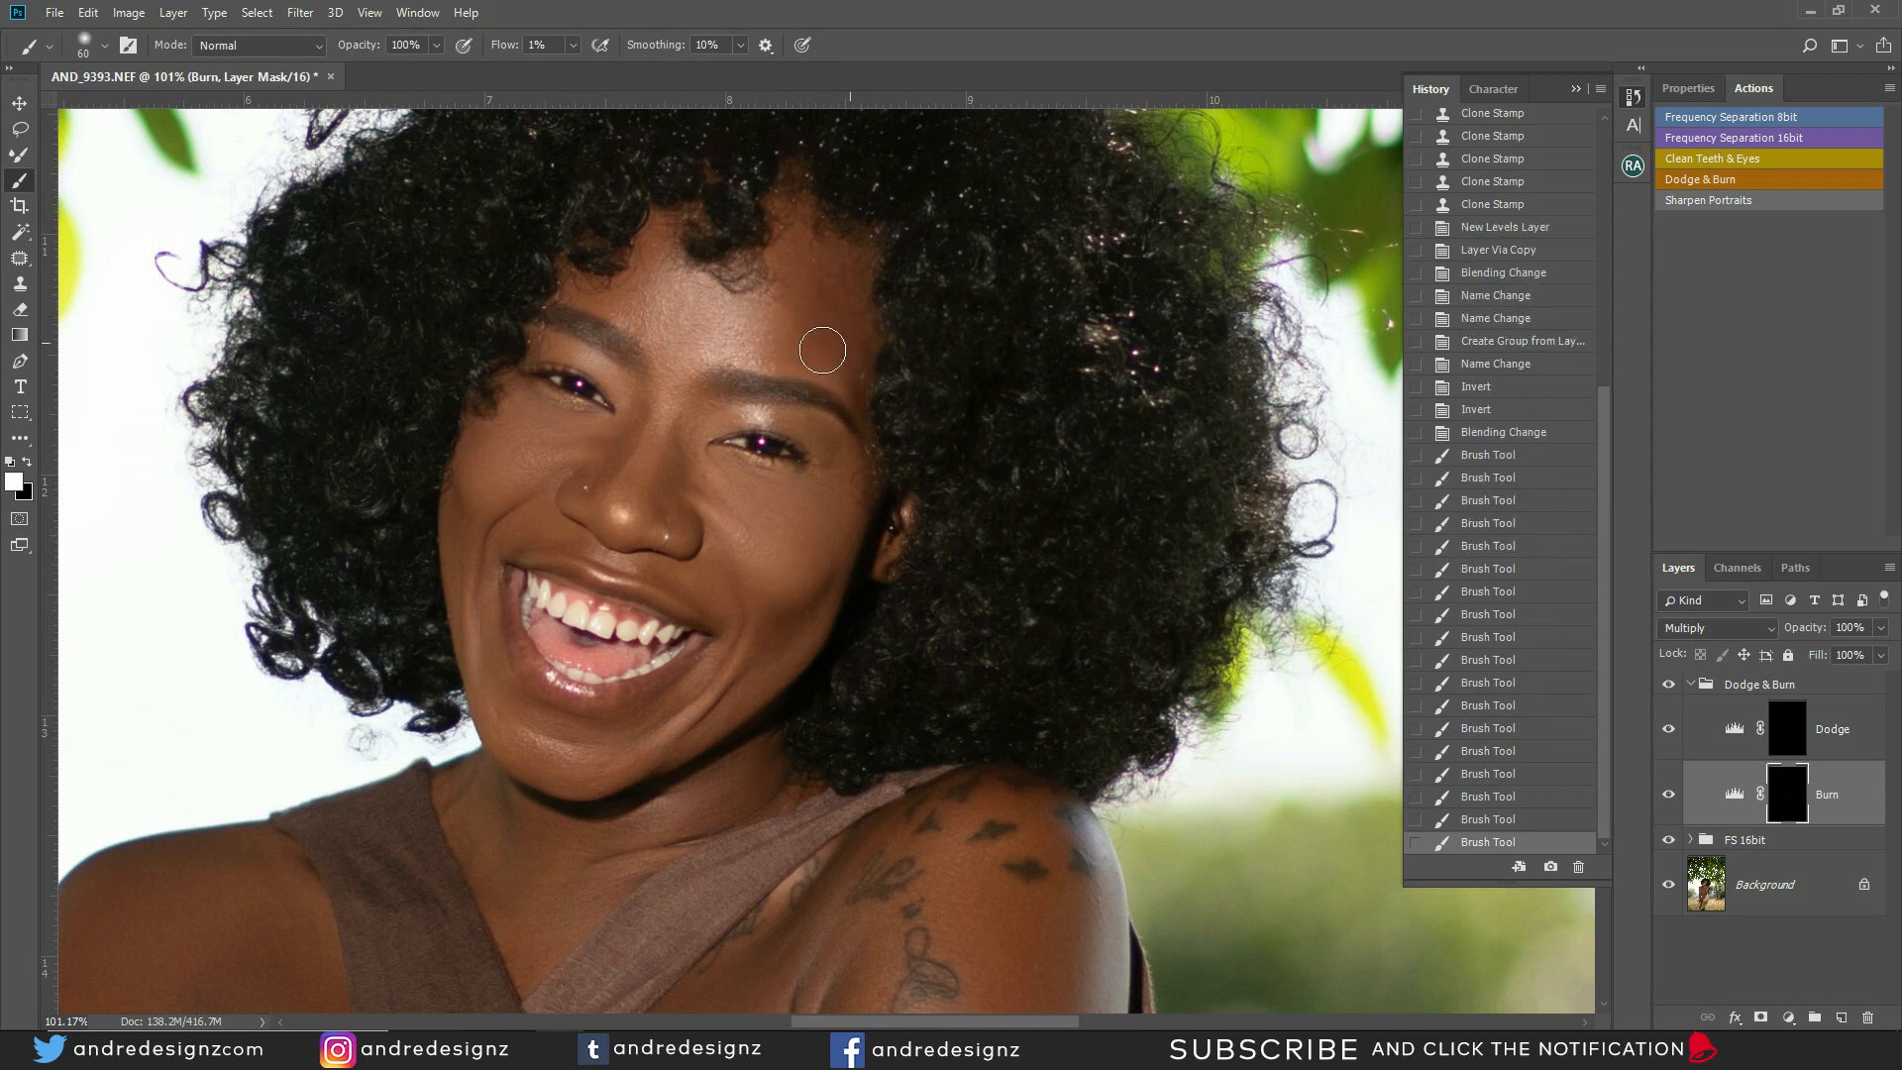
drag(640, 260, 648, 288)
drag(649, 287, 659, 318)
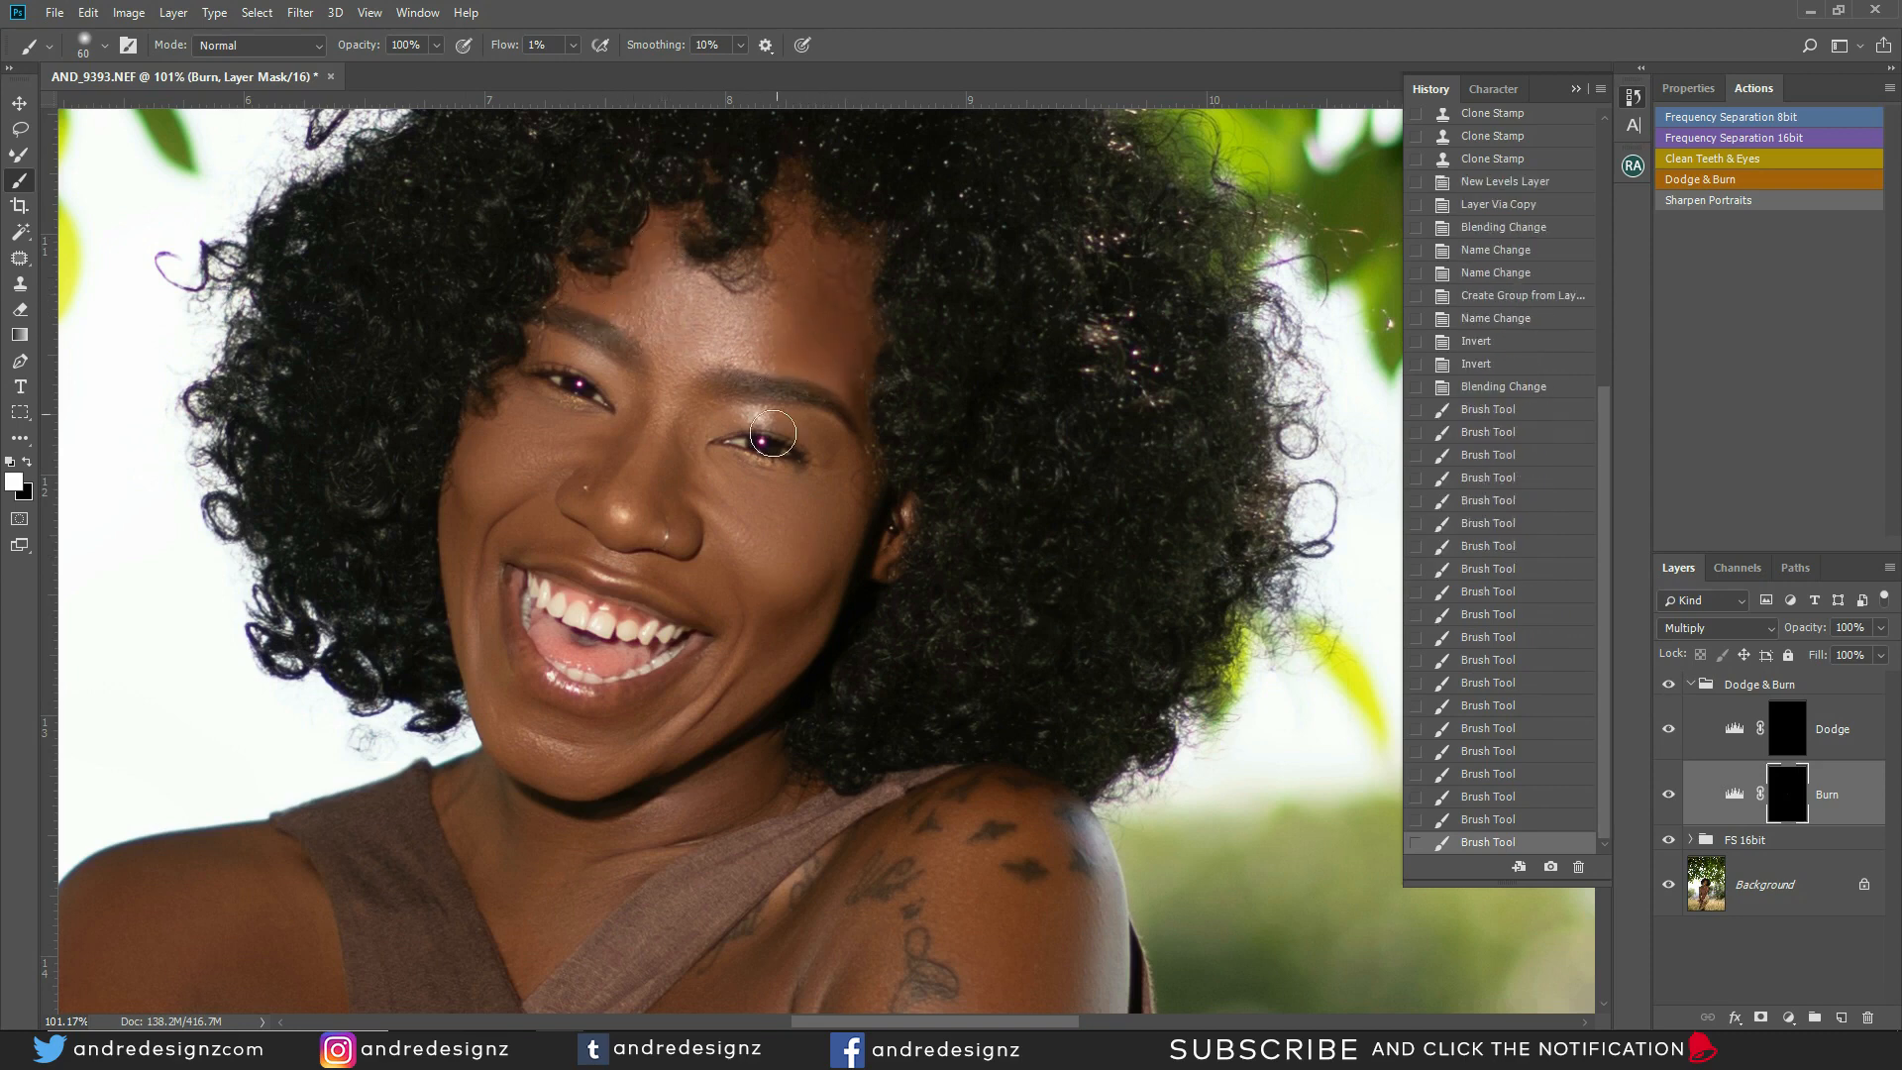
drag(451, 485, 508, 548)
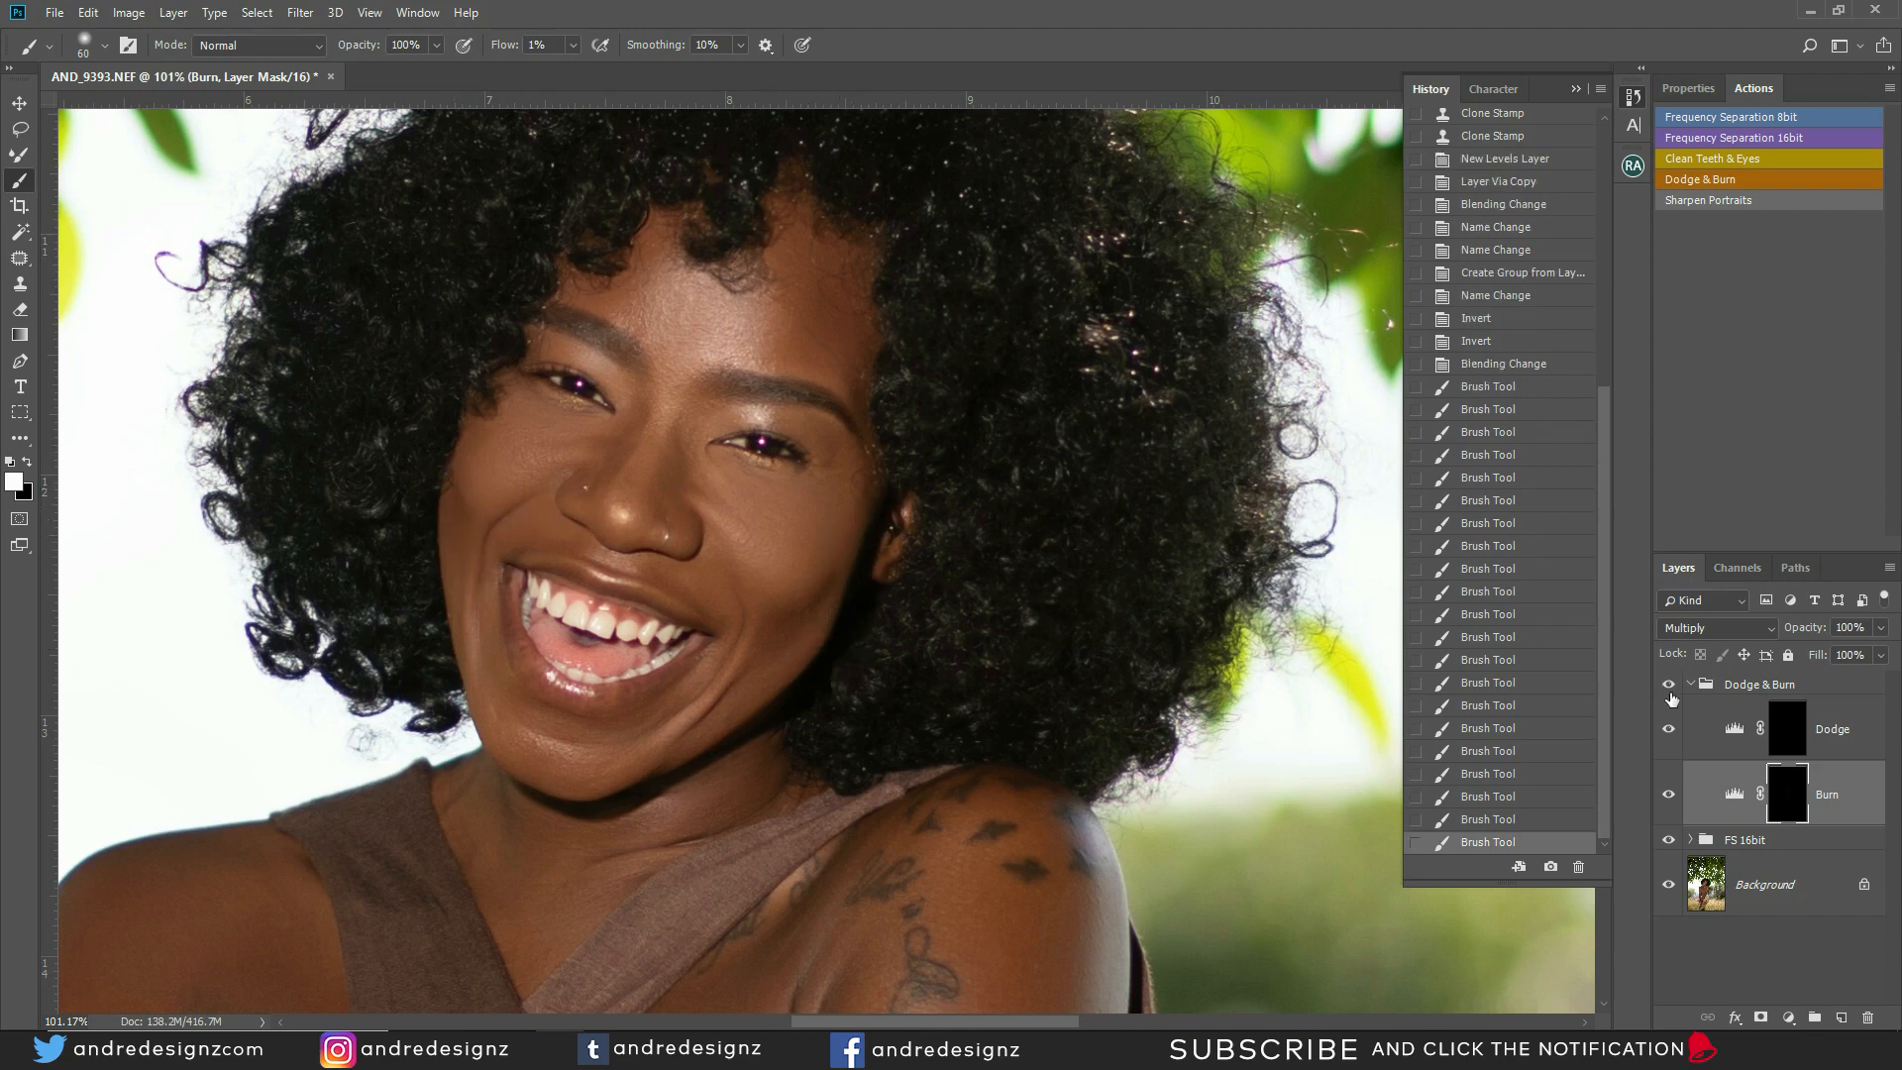
Lighten the bridge of the nose on the Dodge mask with a 25-pixel brush and compare with the group hidden and shown
click(1788, 730)
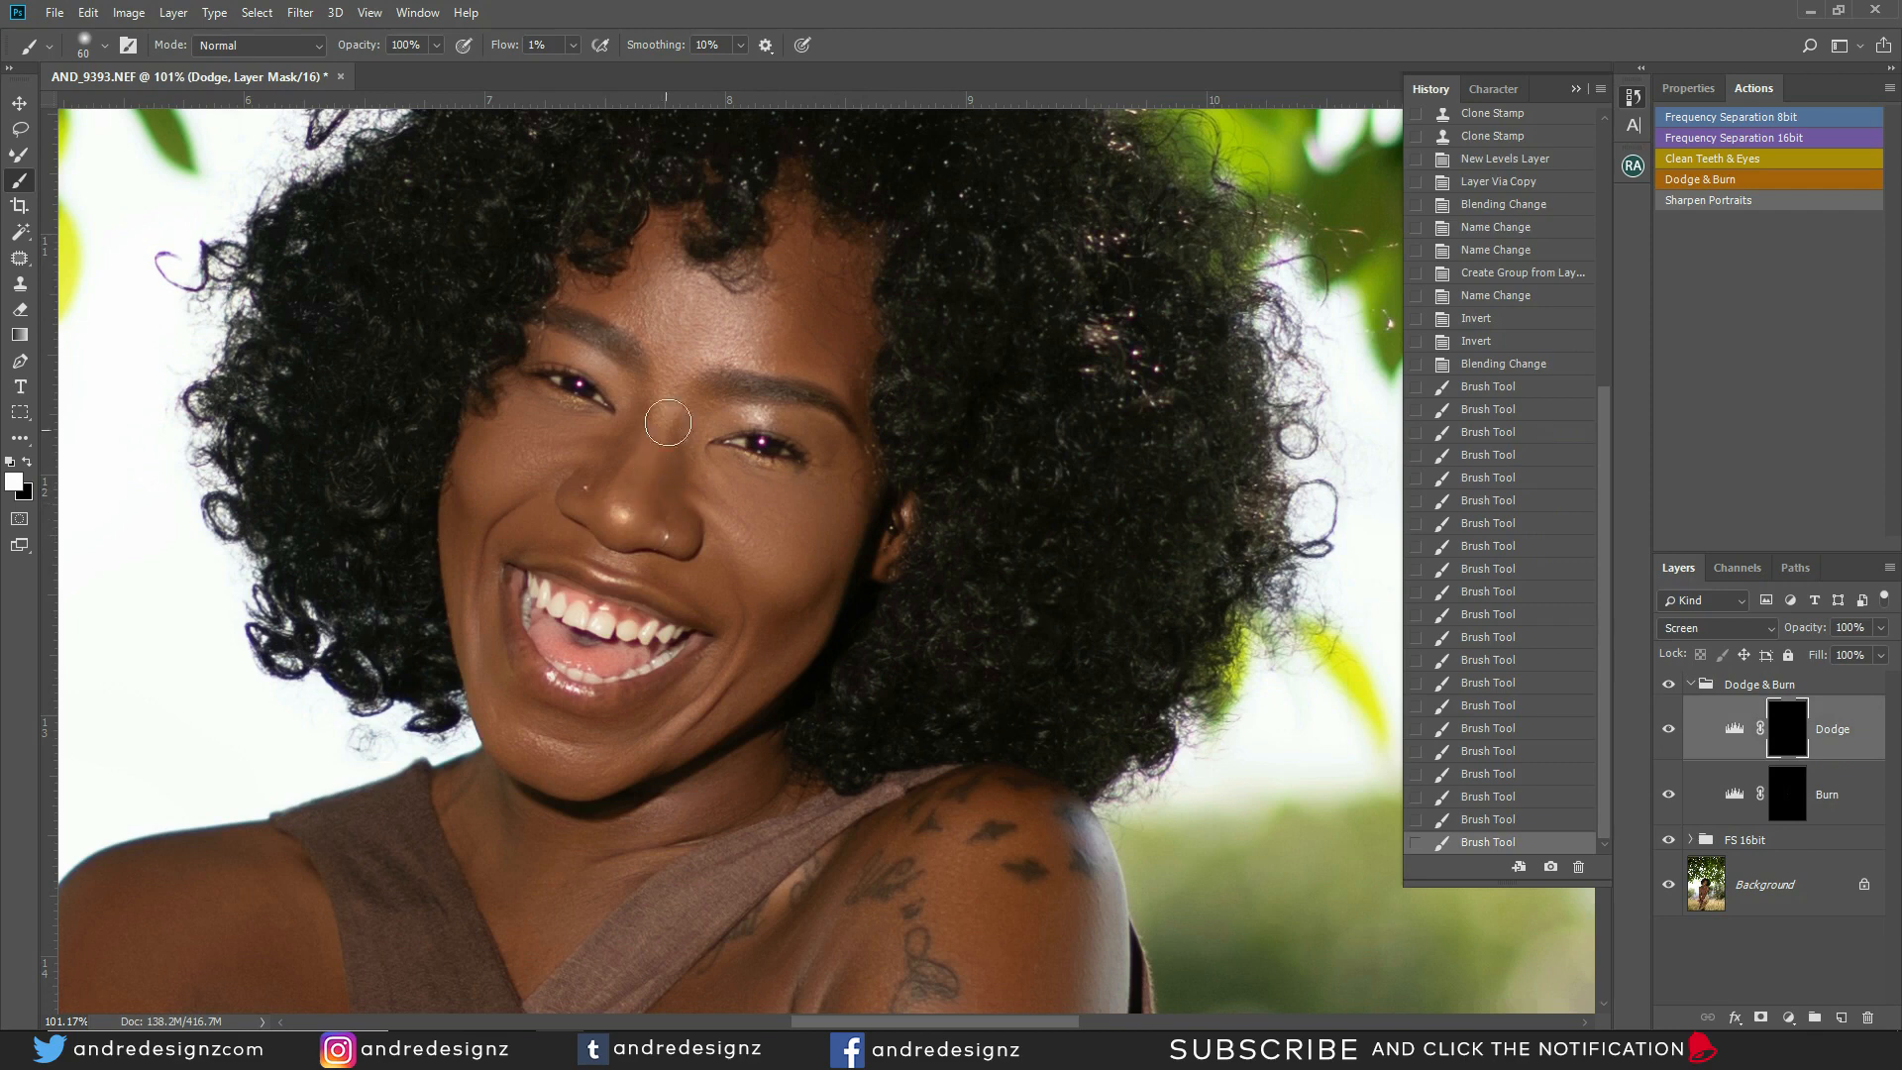
key(bracketleft)
key(bracketleft)
key(bracketleft)
key(bracketleft)
drag(666, 408, 654, 441)
drag(667, 404, 654, 446)
drag(667, 406, 648, 448)
drag(664, 411, 644, 465)
drag(654, 441, 634, 515)
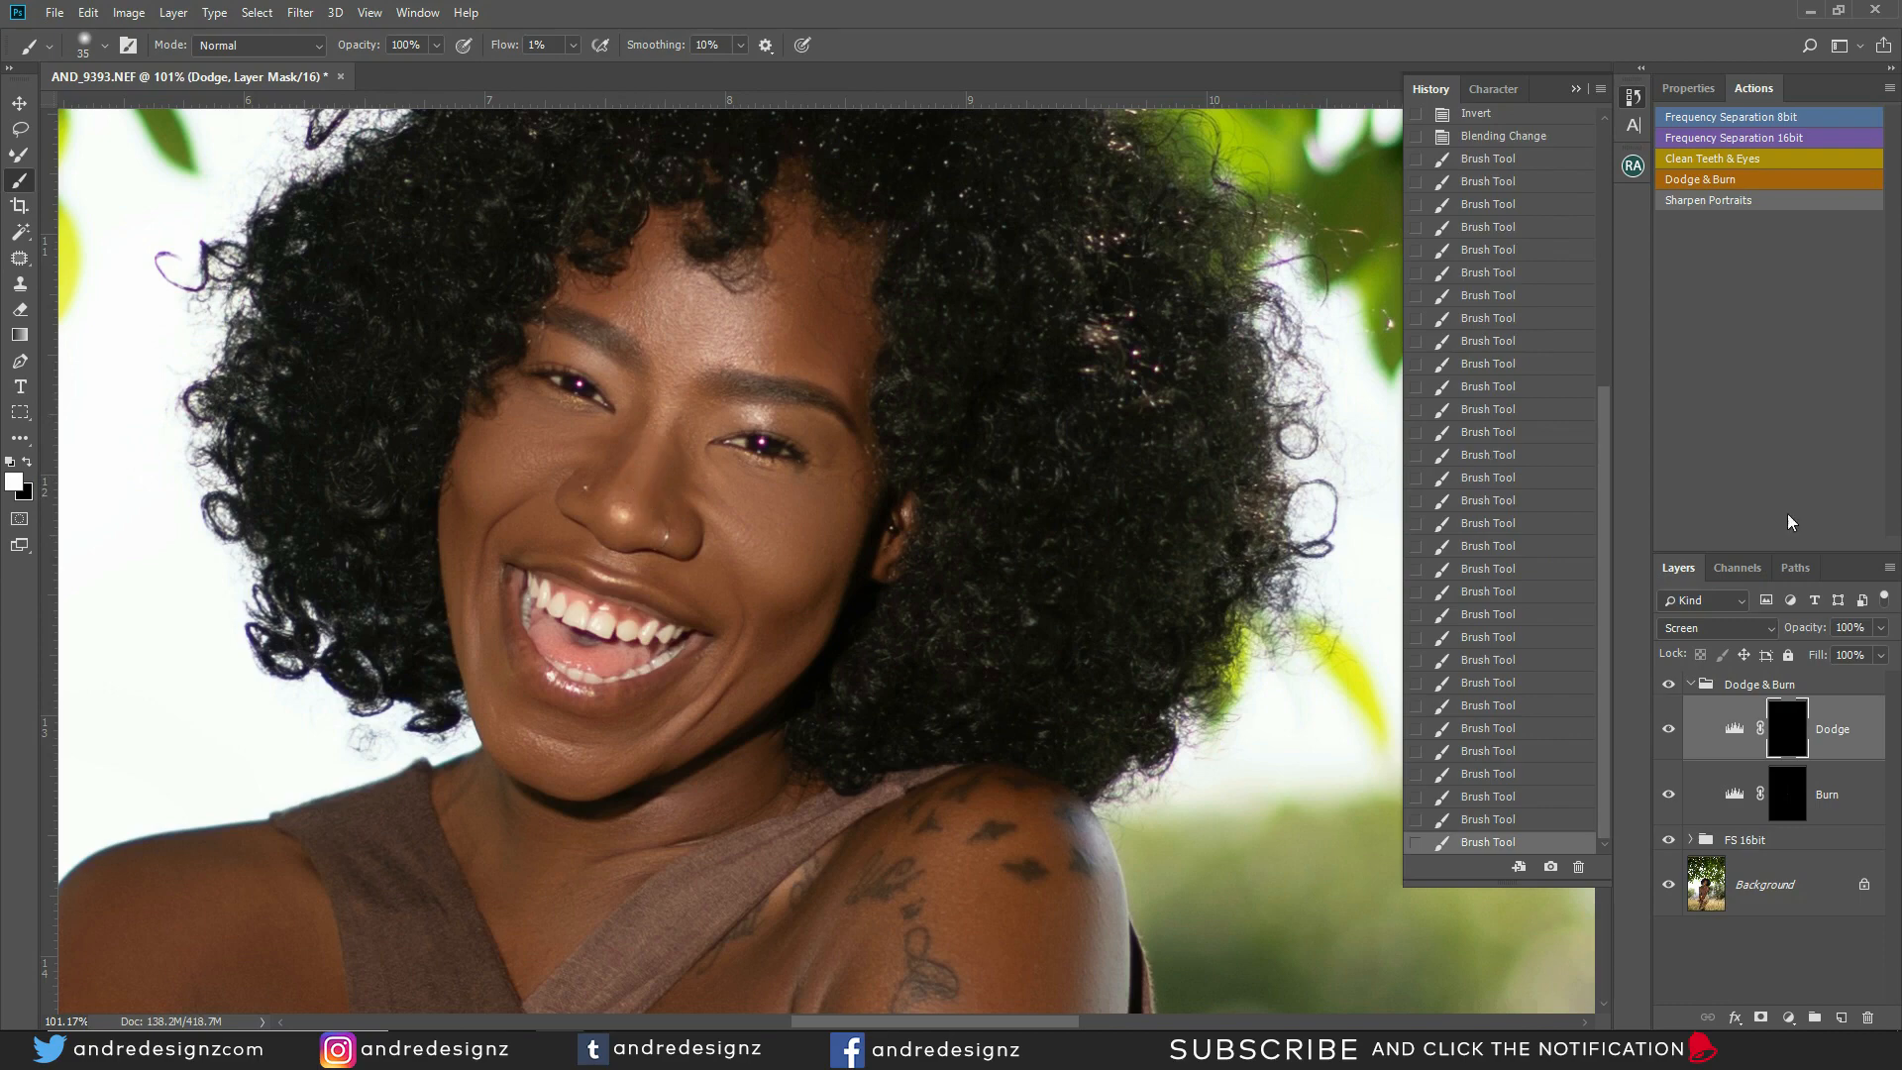
click(1670, 686)
click(1672, 685)
Enlarge the brush to 70 pixels, dodge the highlight on the chin and compare with the group hidden and shown
scroll(684, 677, down, 5)
scroll(560, 749, up, 7)
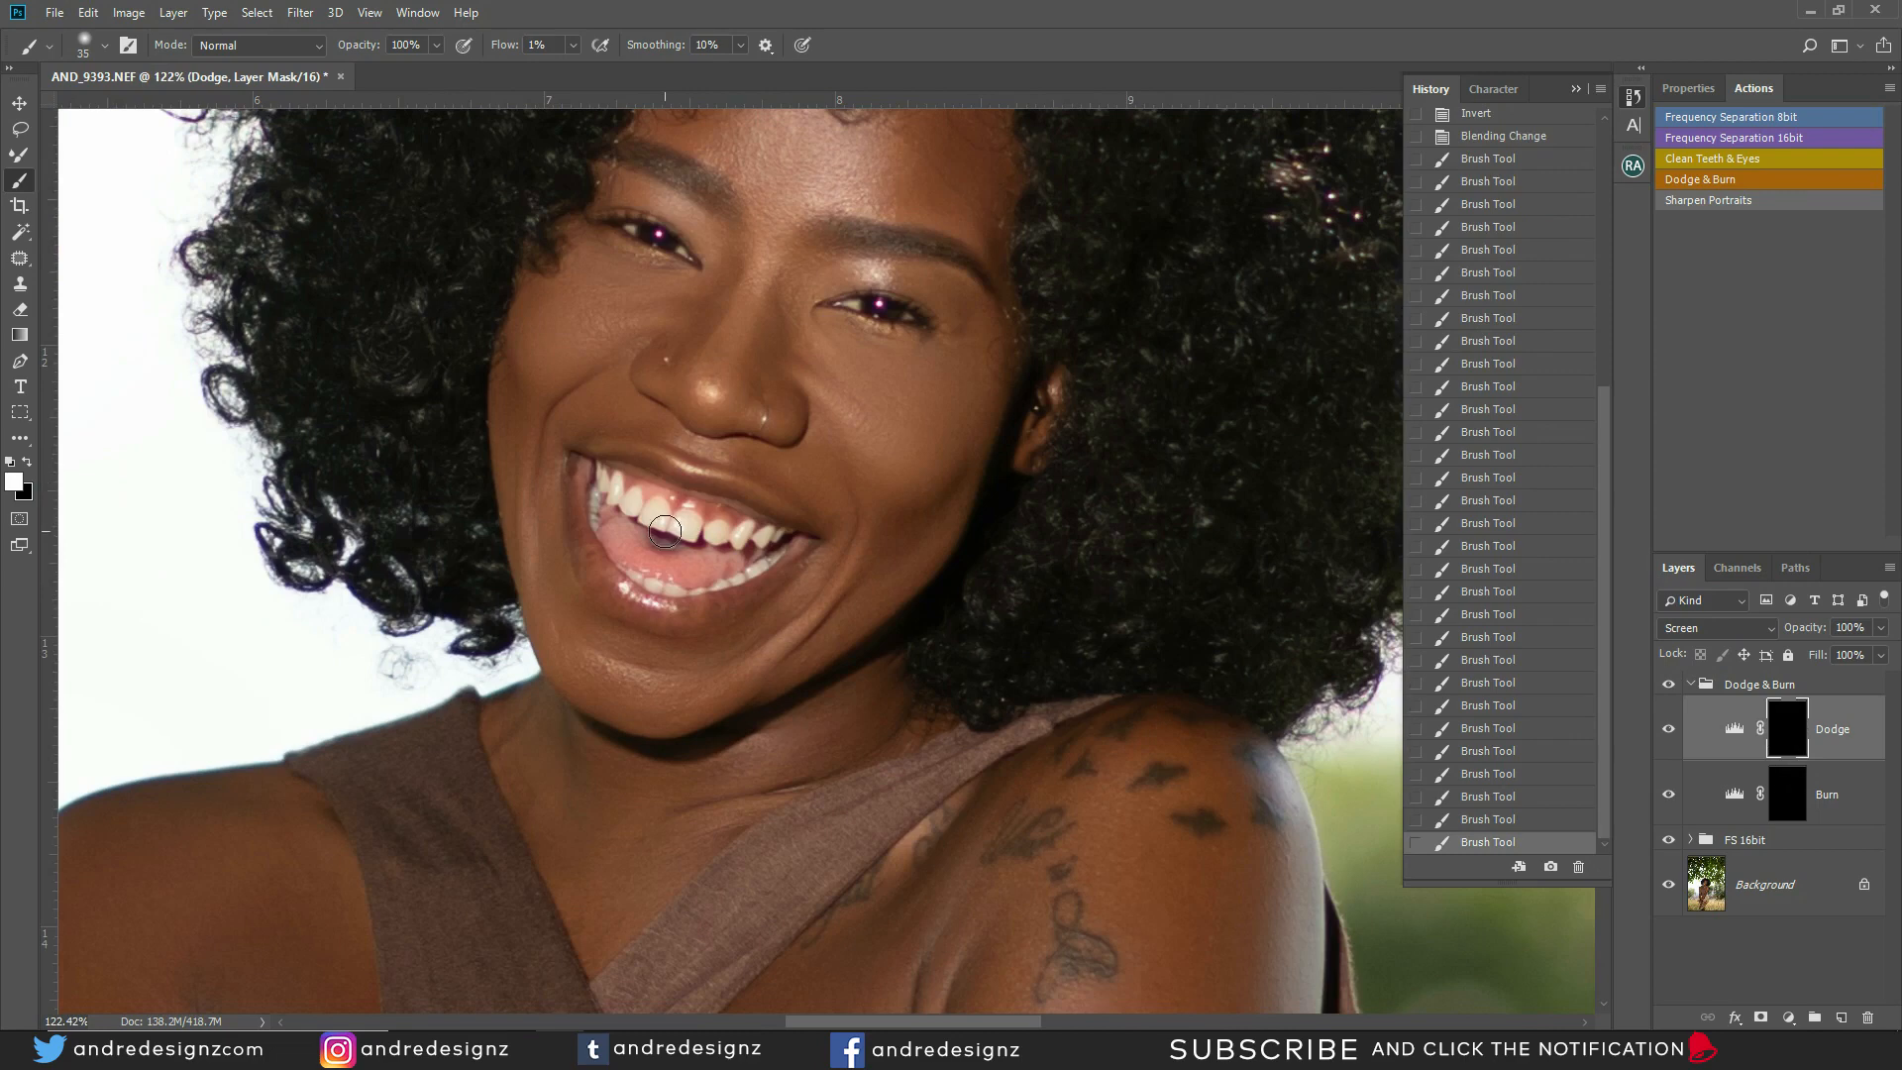
key(bracketright)
key(bracketright)
key(bracketright)
key(bracketright)
mouse_move(617, 688)
mouse_down()
mouse_move(634, 693)
mouse_move(606, 674)
mouse_move(659, 709)
mouse_up()
click(1669, 686)
click(1669, 686)
Lighten the highlight running down the tattooed arm on the Dodge mask with a large brush
scroll(878, 445, down, 10)
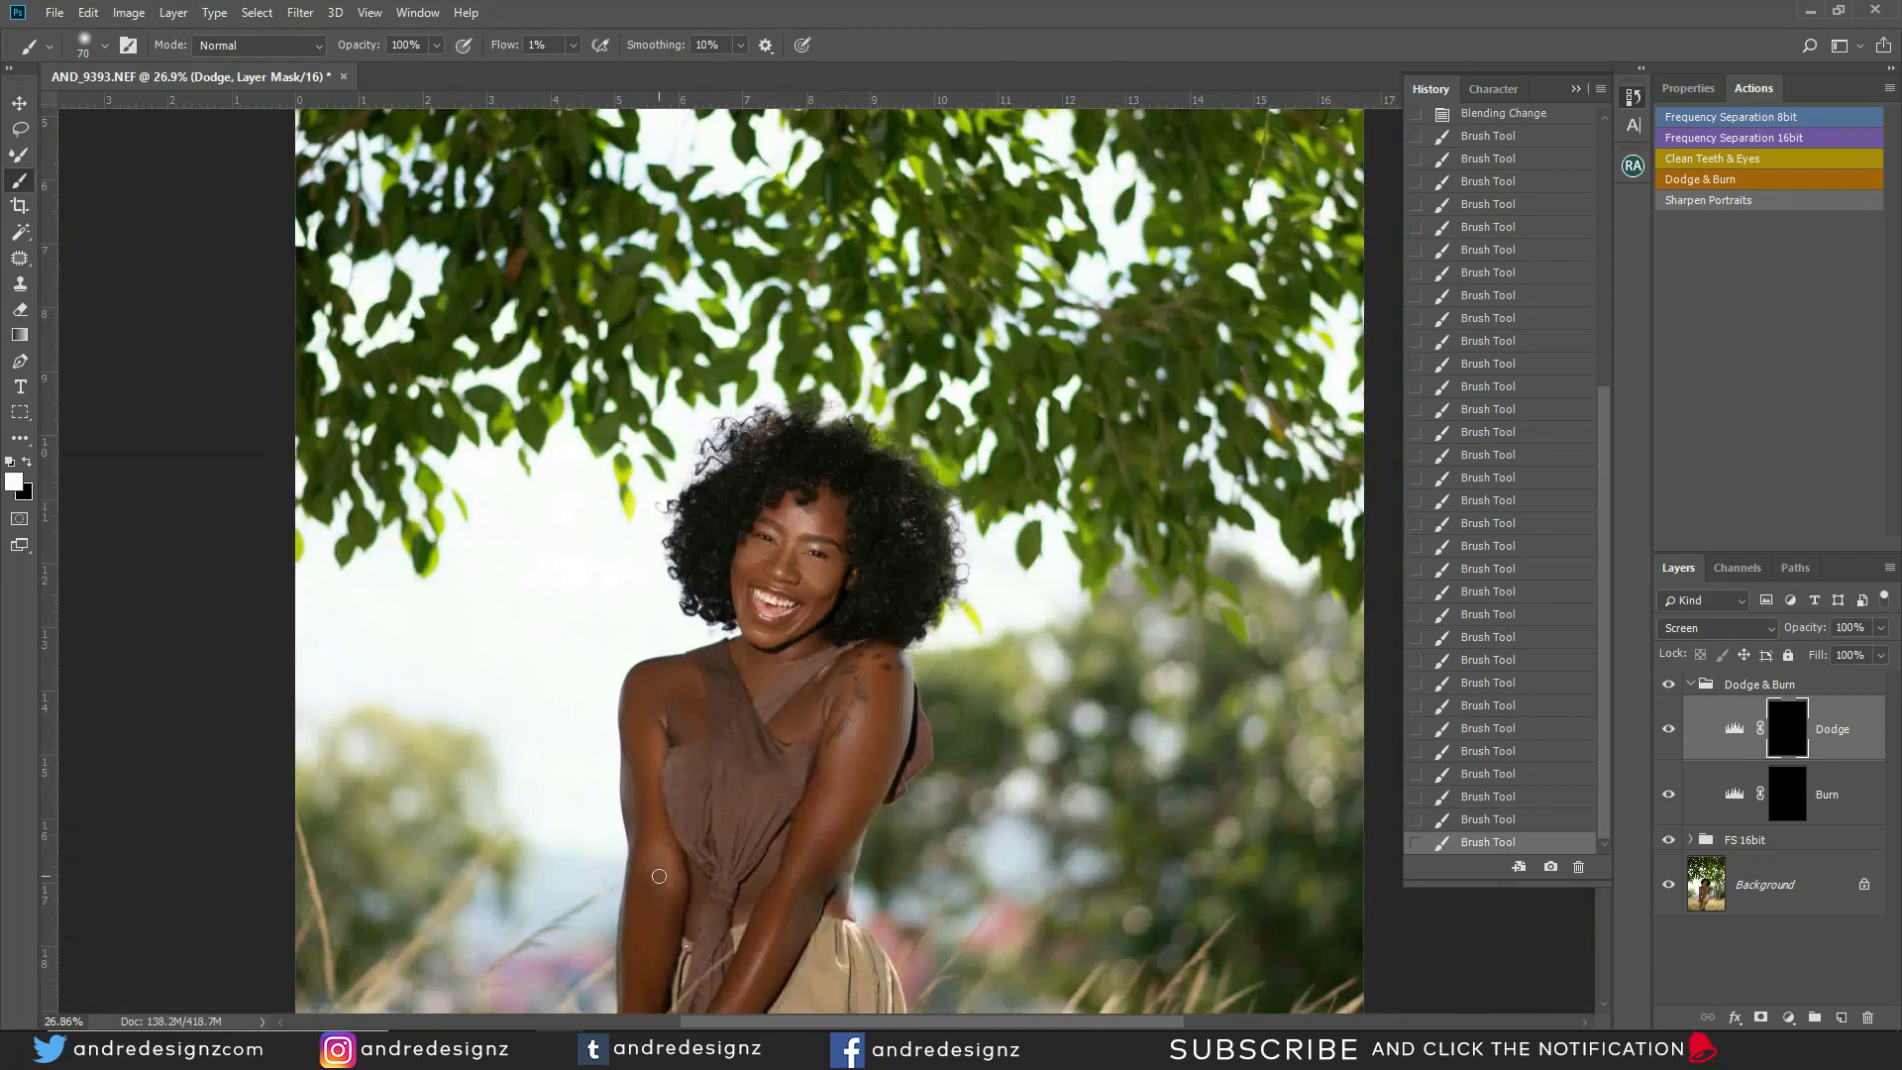
scroll(659, 875, up, 3)
scroll(722, 616, down, 5)
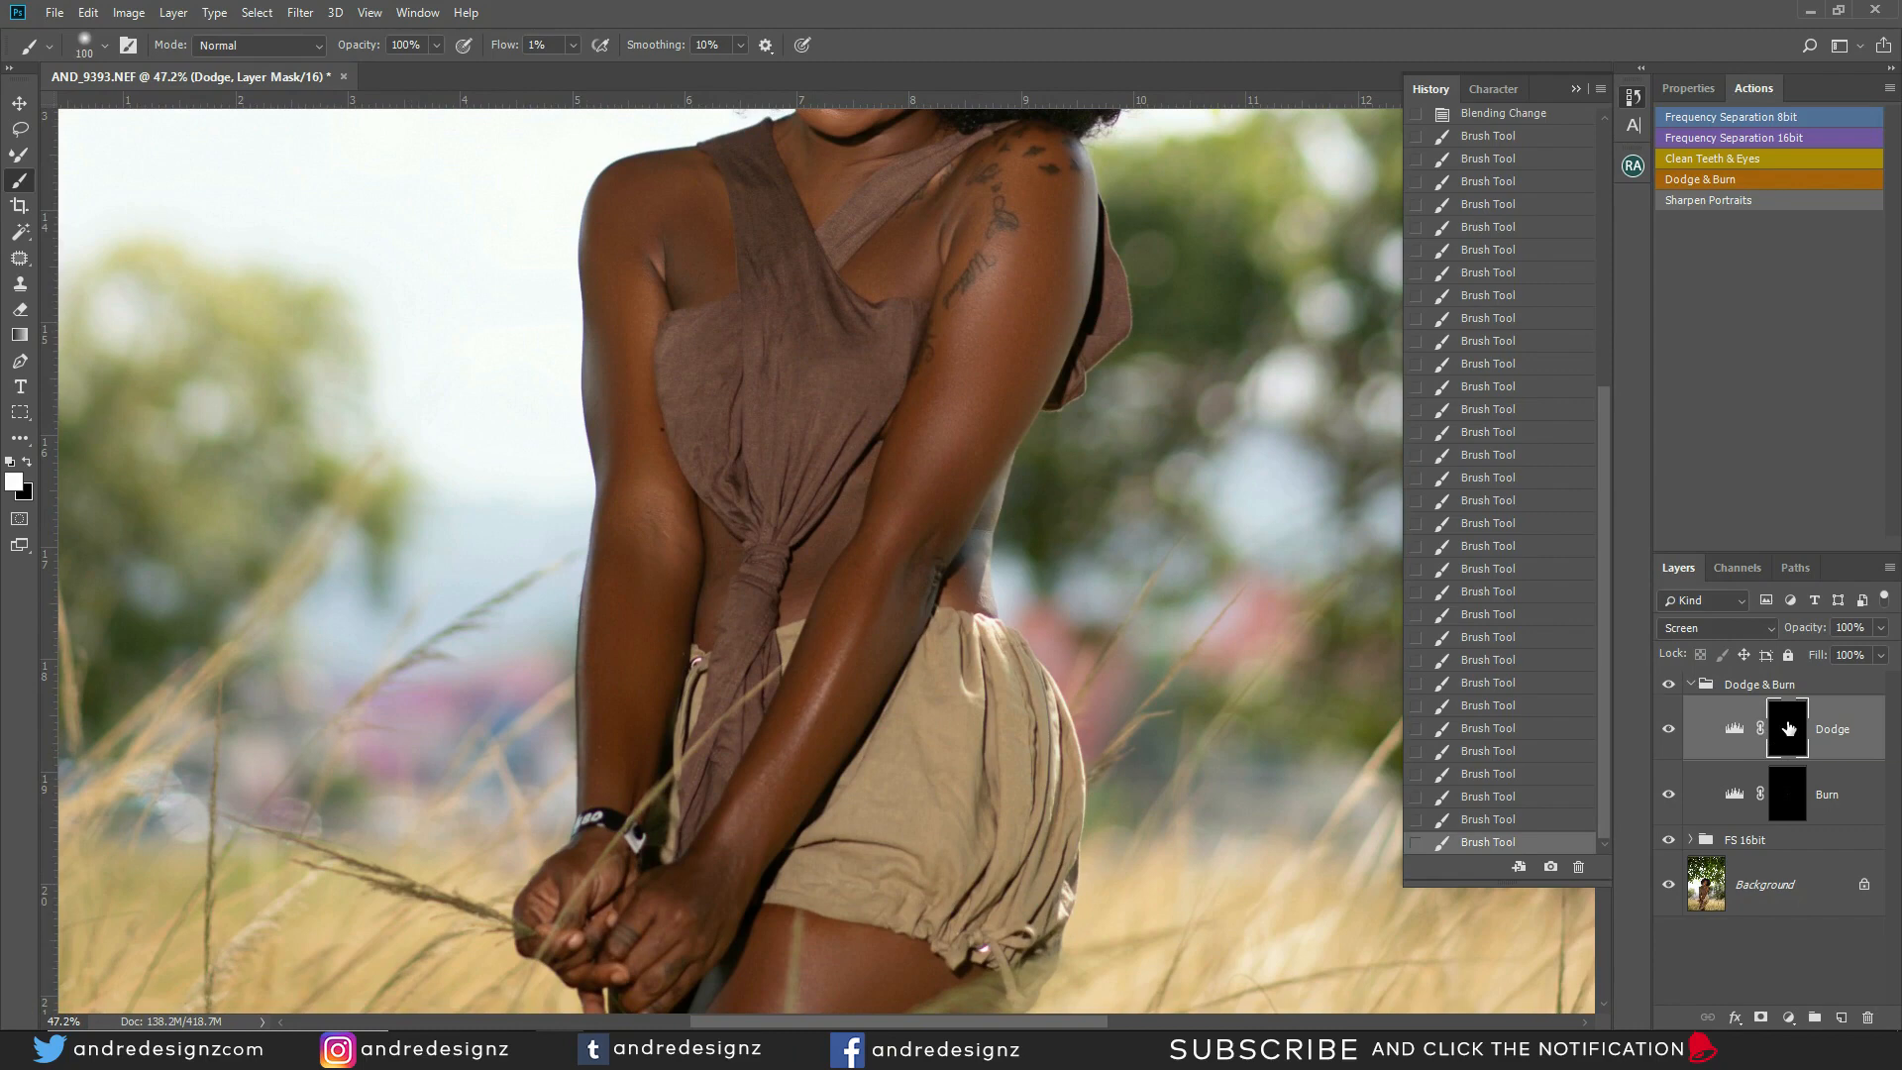
key(bracketright)
key(bracketright)
drag(1026, 222, 850, 614)
Reduce the brush to 100 pixels, dodge the forearm highlight and compare with the Dodge & Burn group hidden and shown
key(bracketleft)
key(bracketleft)
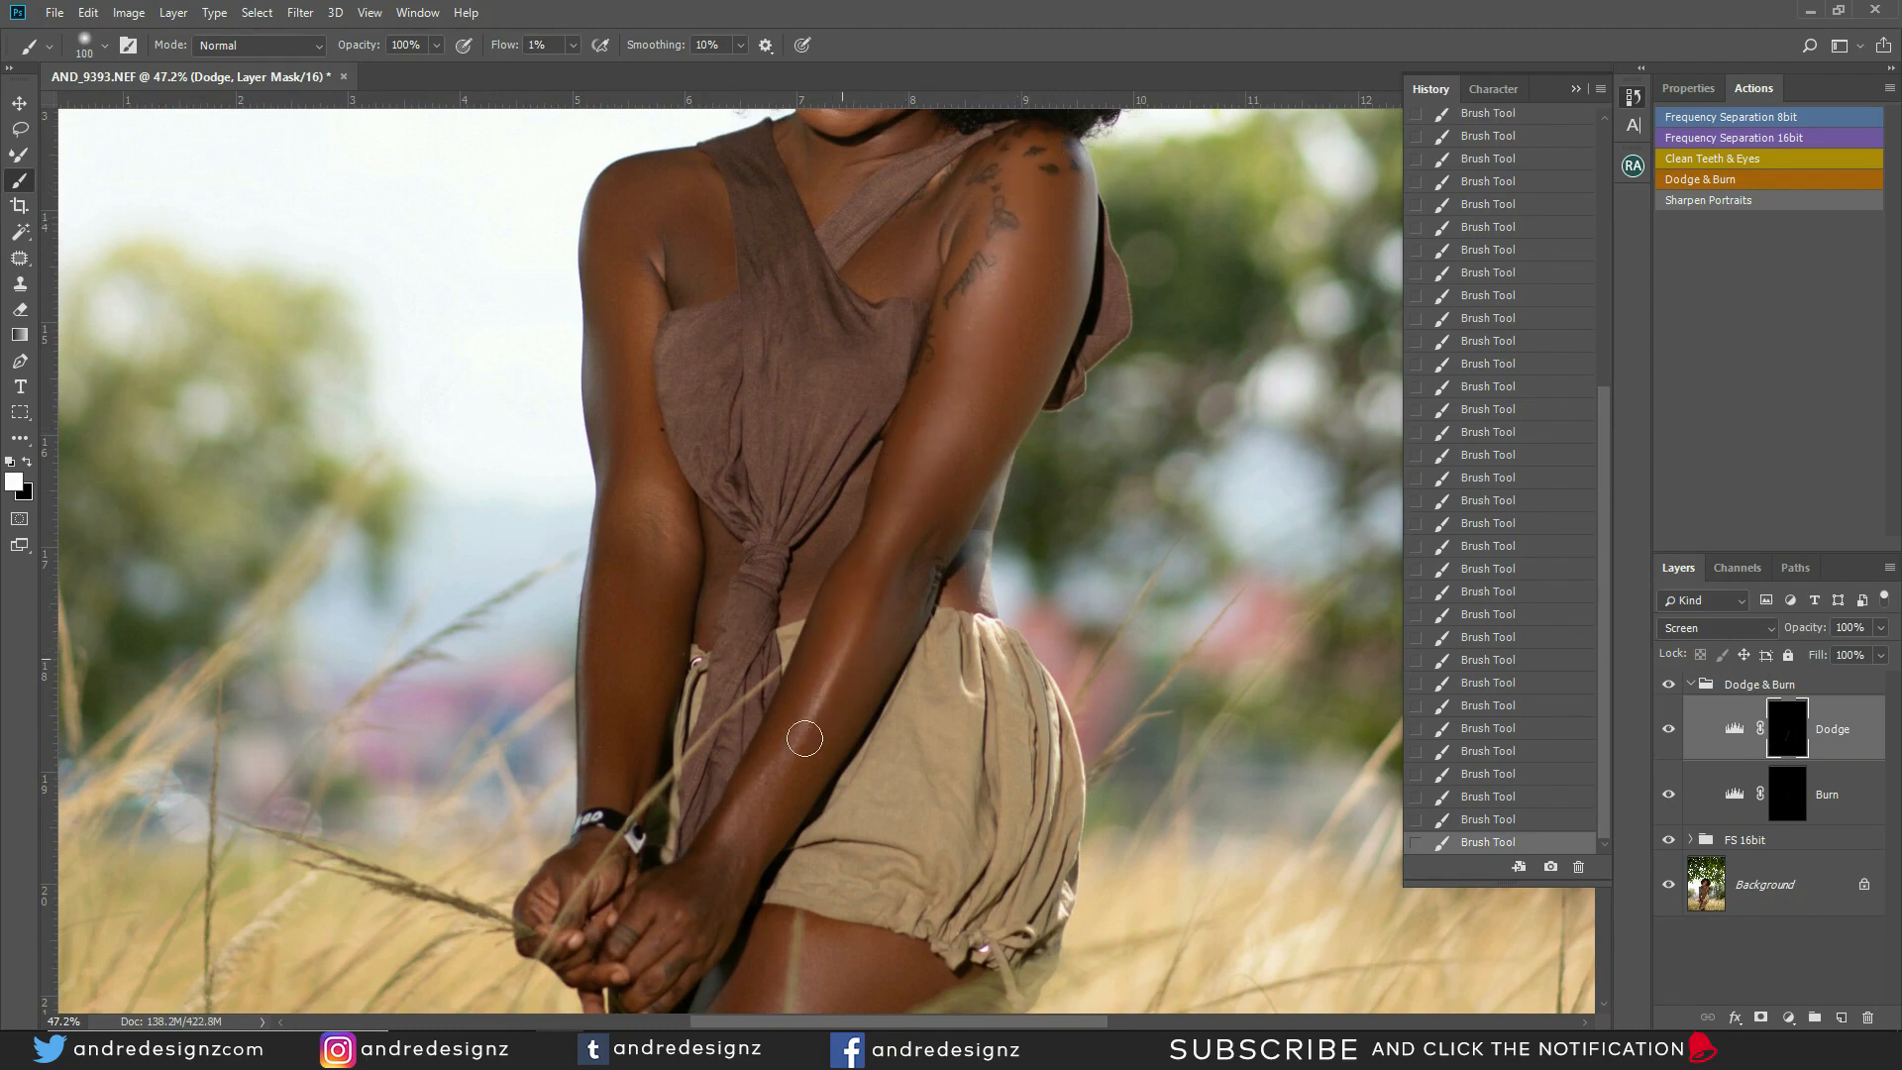
mouse_move(779, 766)
mouse_down()
mouse_move(735, 866)
mouse_move(804, 715)
mouse_move(895, 593)
mouse_up()
click(1673, 685)
click(1674, 688)
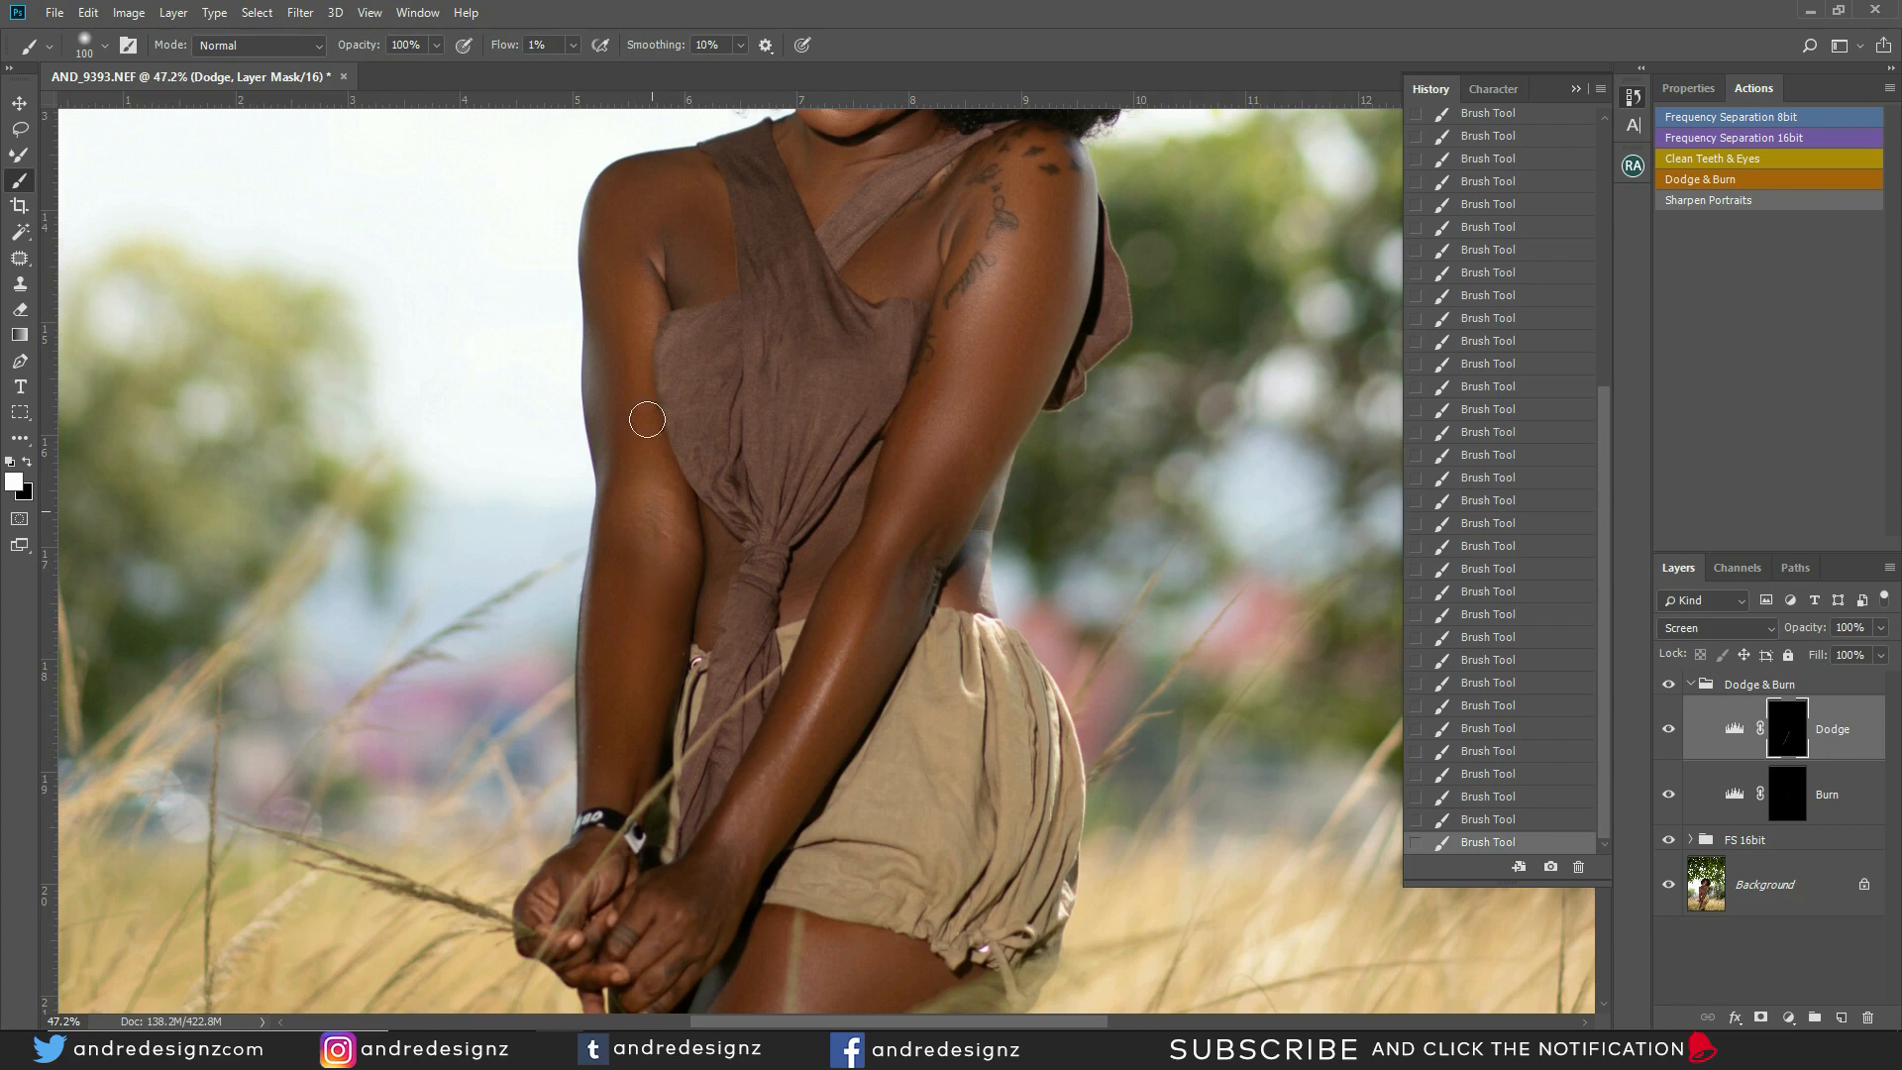
Lighten the highlights on the arm without tattoos, the chest and the forearms on the Dodge mask
mouse_move(644, 300)
mouse_down()
mouse_move(633, 208)
mouse_move(698, 253)
mouse_move(687, 240)
mouse_move(679, 294)
mouse_move(722, 252)
mouse_move(684, 217)
mouse_move(660, 241)
mouse_move(687, 217)
mouse_move(703, 232)
mouse_move(687, 310)
mouse_up()
mouse_move(877, 292)
mouse_down()
mouse_move(937, 246)
mouse_move(907, 289)
mouse_up()
mouse_move(788, 705)
mouse_down()
mouse_move(746, 876)
mouse_move(762, 806)
mouse_move(713, 925)
mouse_move(749, 819)
mouse_move(653, 789)
mouse_move(616, 676)
mouse_move(624, 763)
mouse_move(665, 498)
mouse_move(671, 556)
mouse_up()
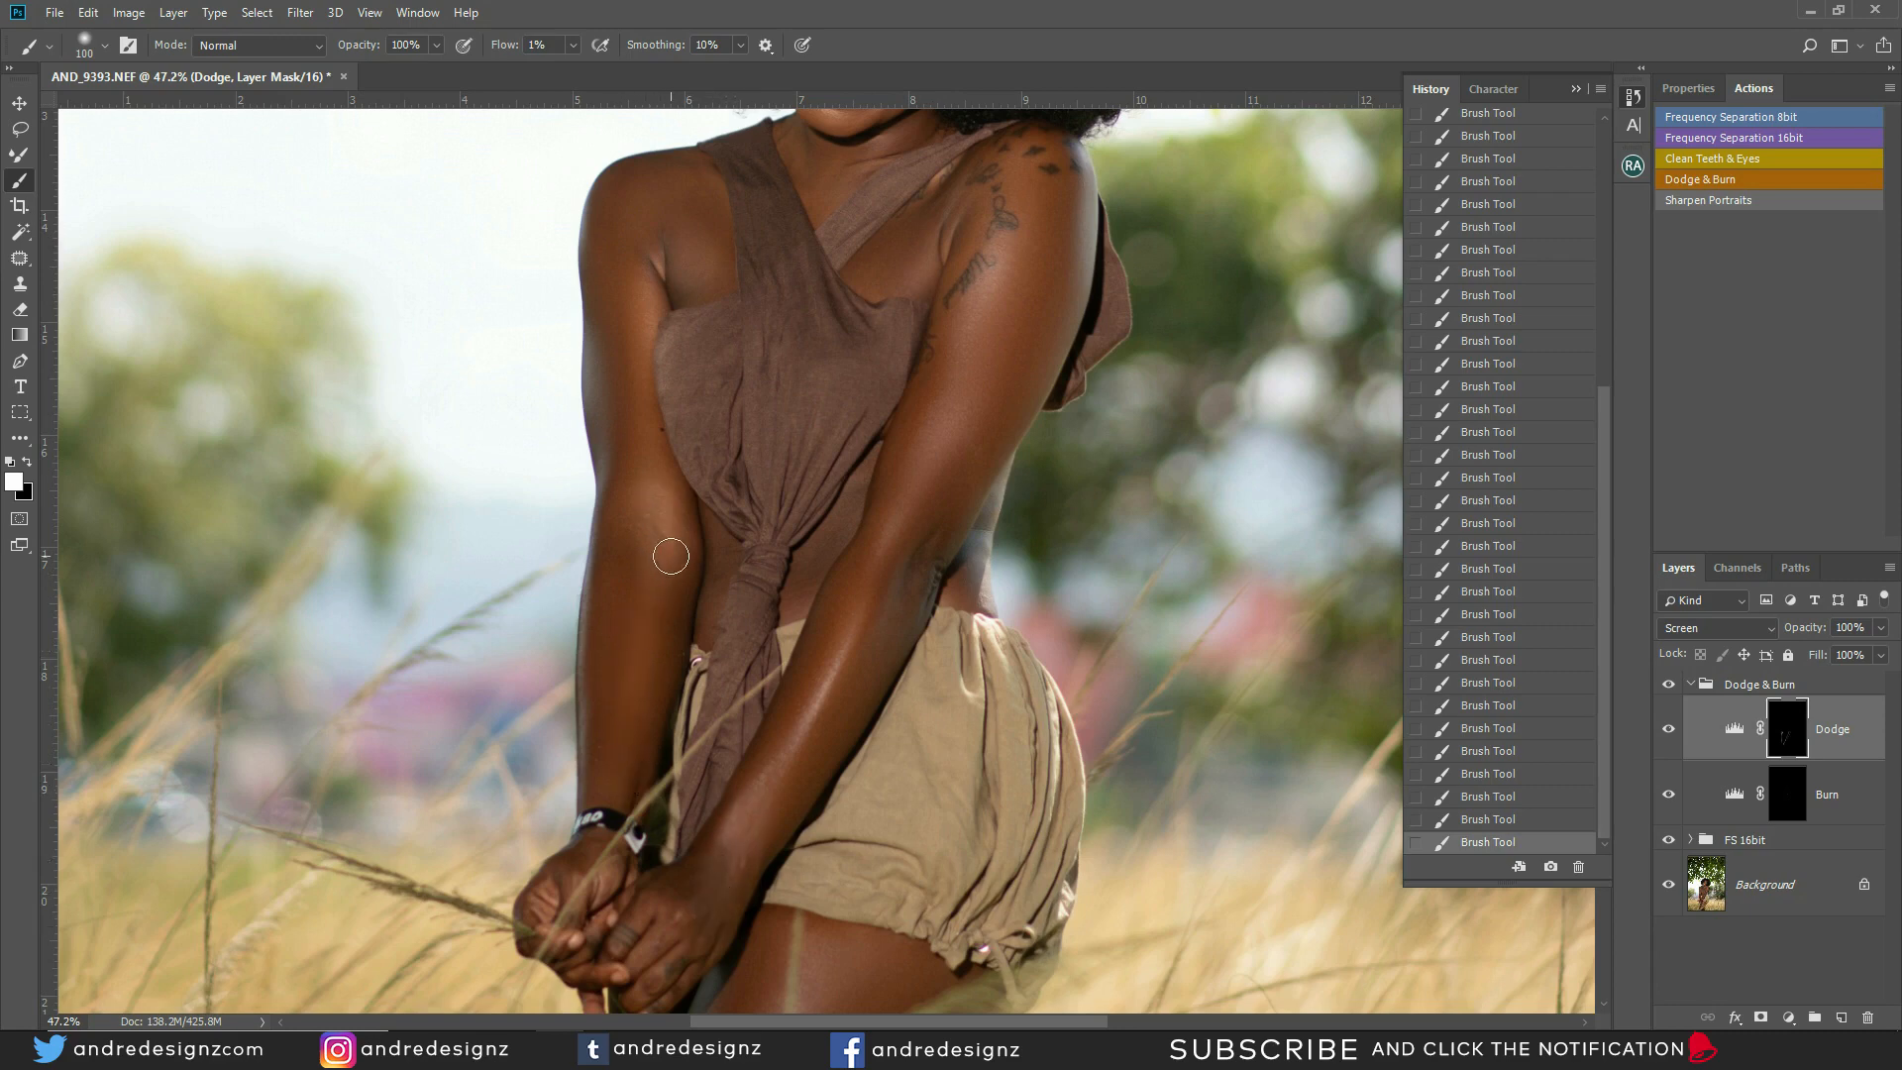
Enlarge the brush to 125 pixels, dodge the thigh below the shorts and compare with the Dodge & Burn group hidden and shown
drag(745, 754, 787, 326)
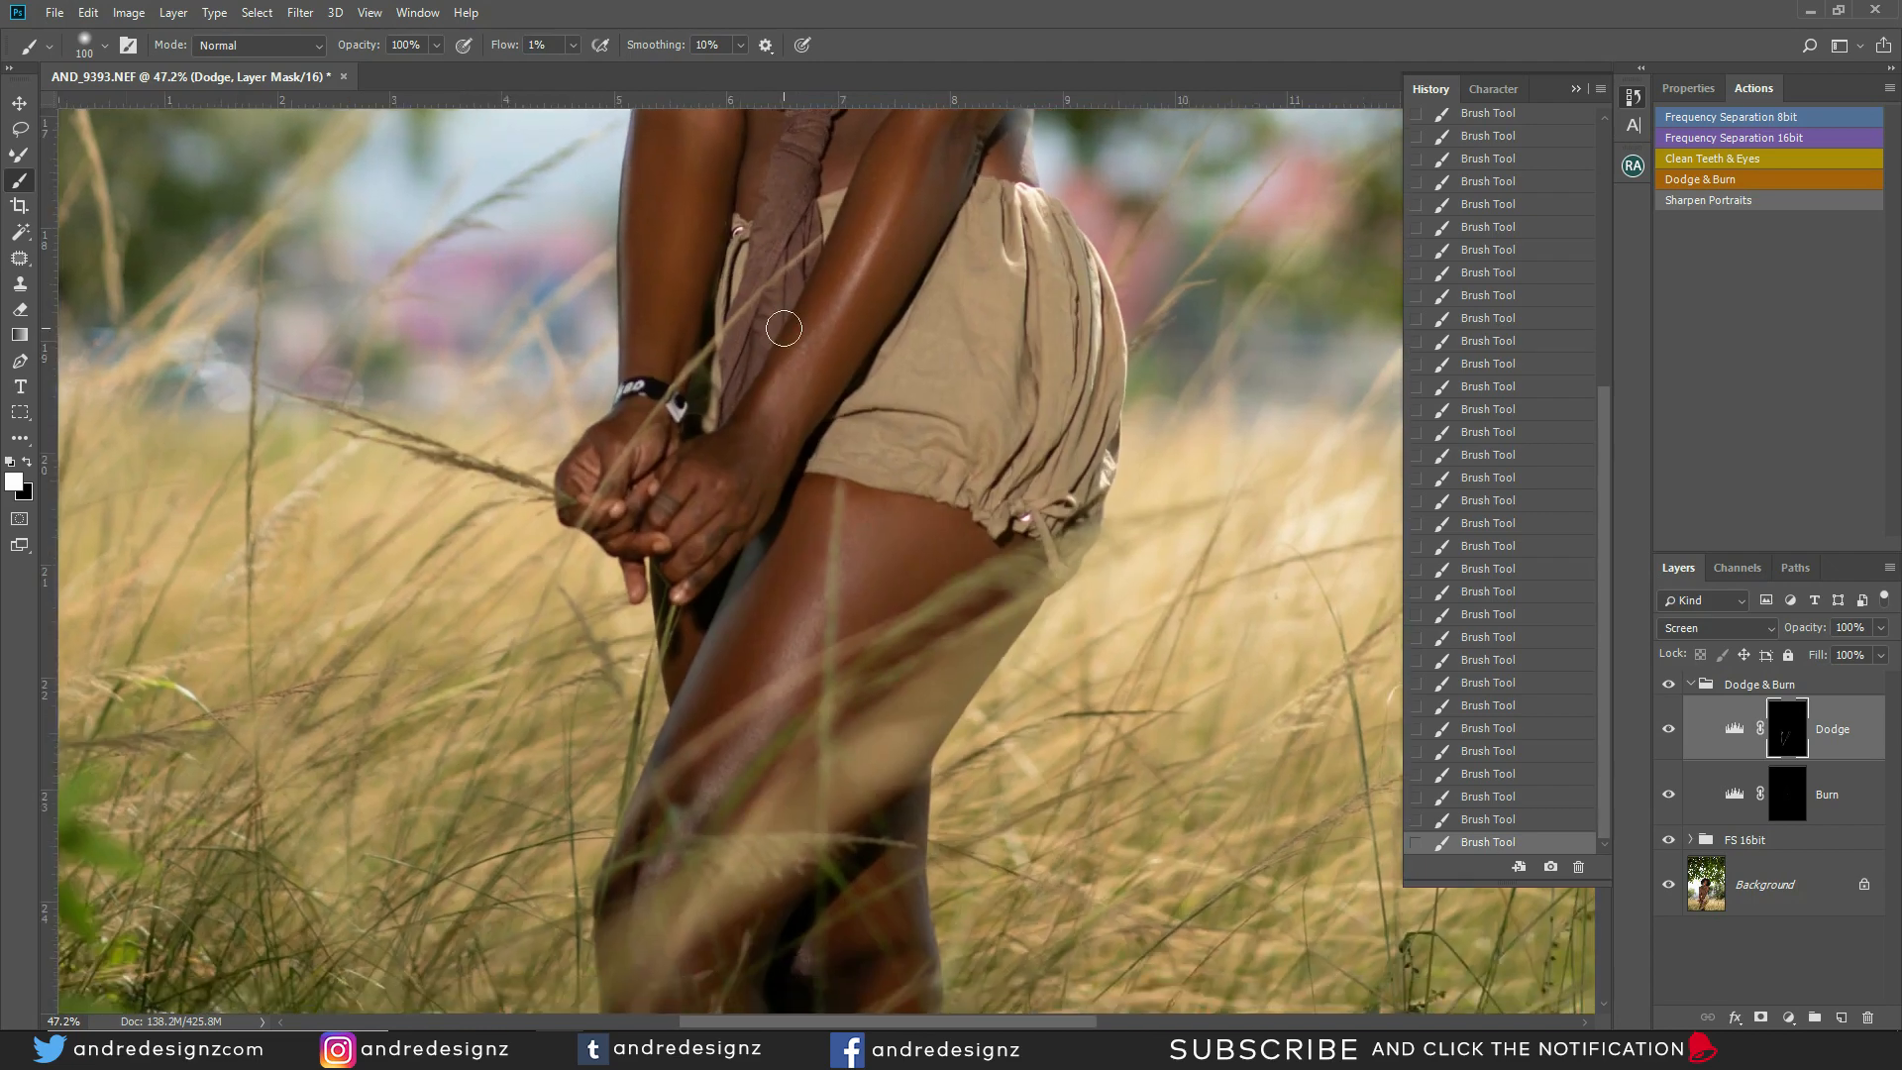
key(bracketright)
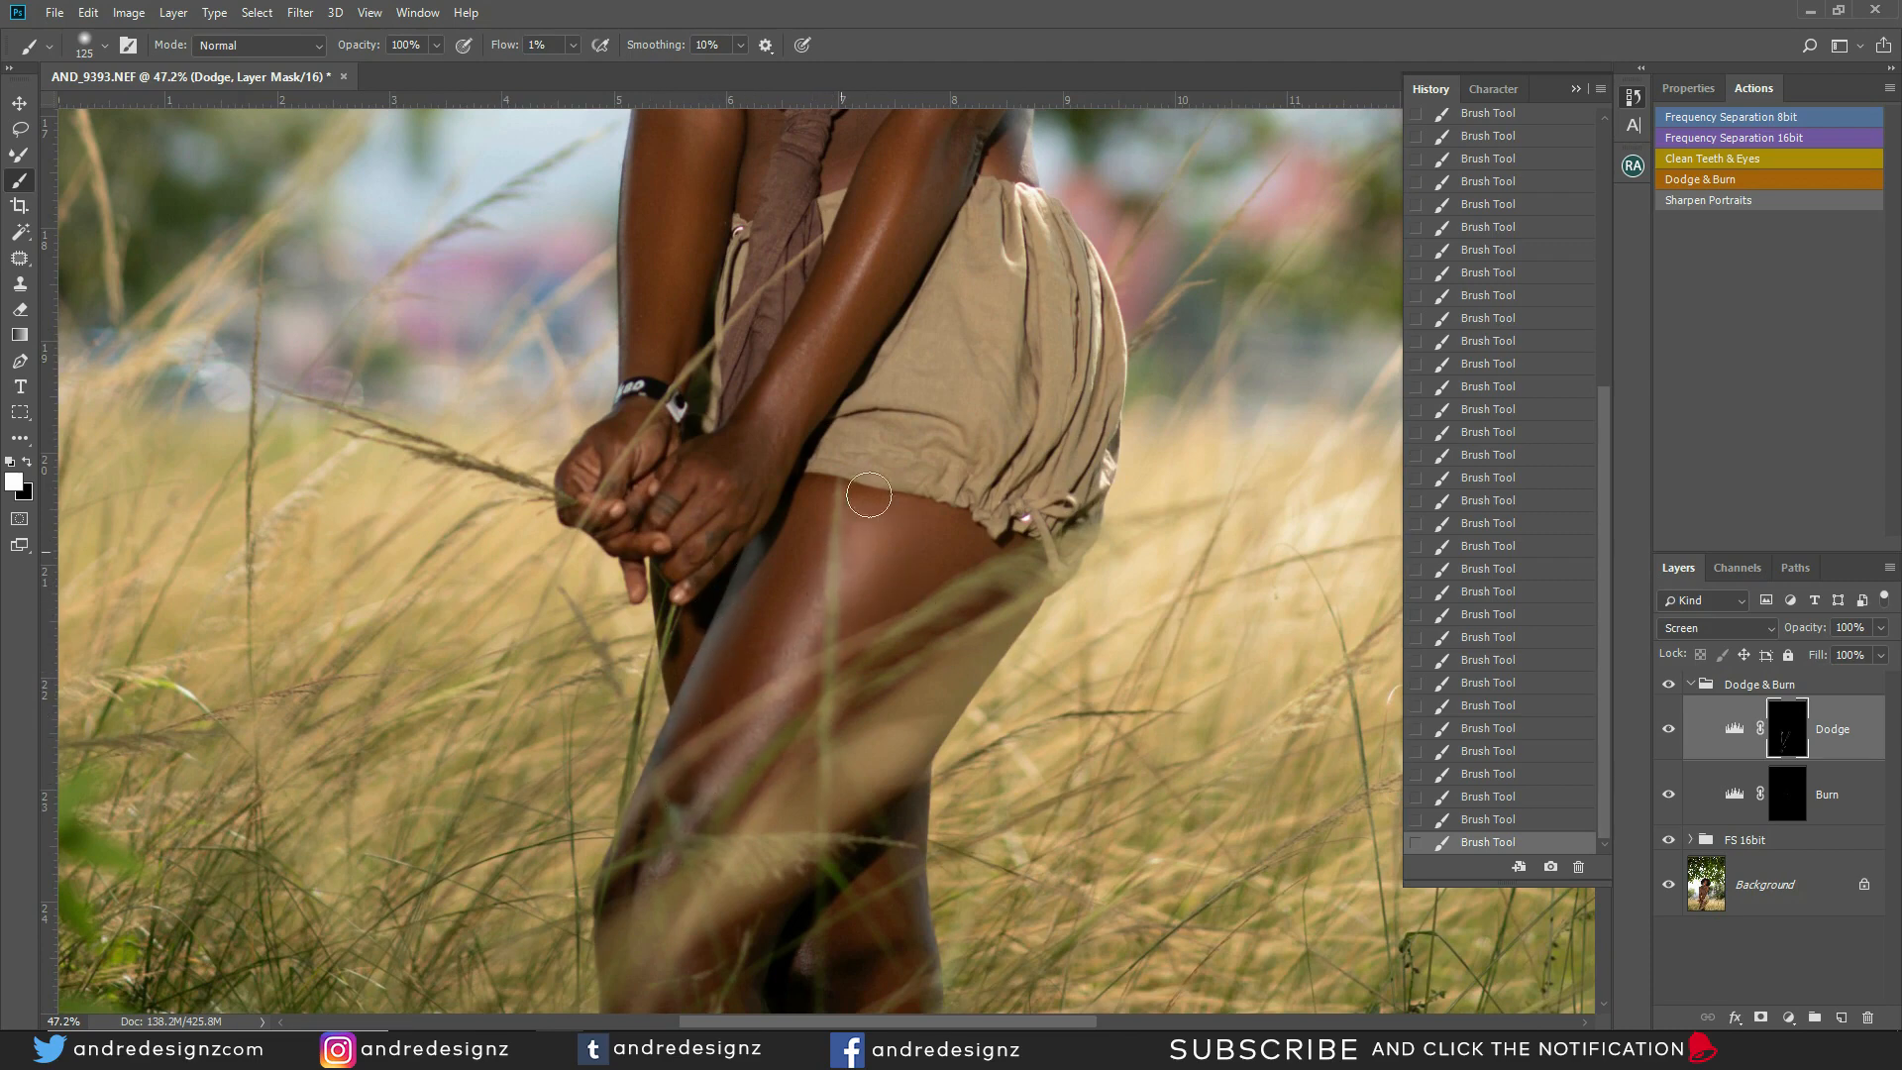
click(1671, 686)
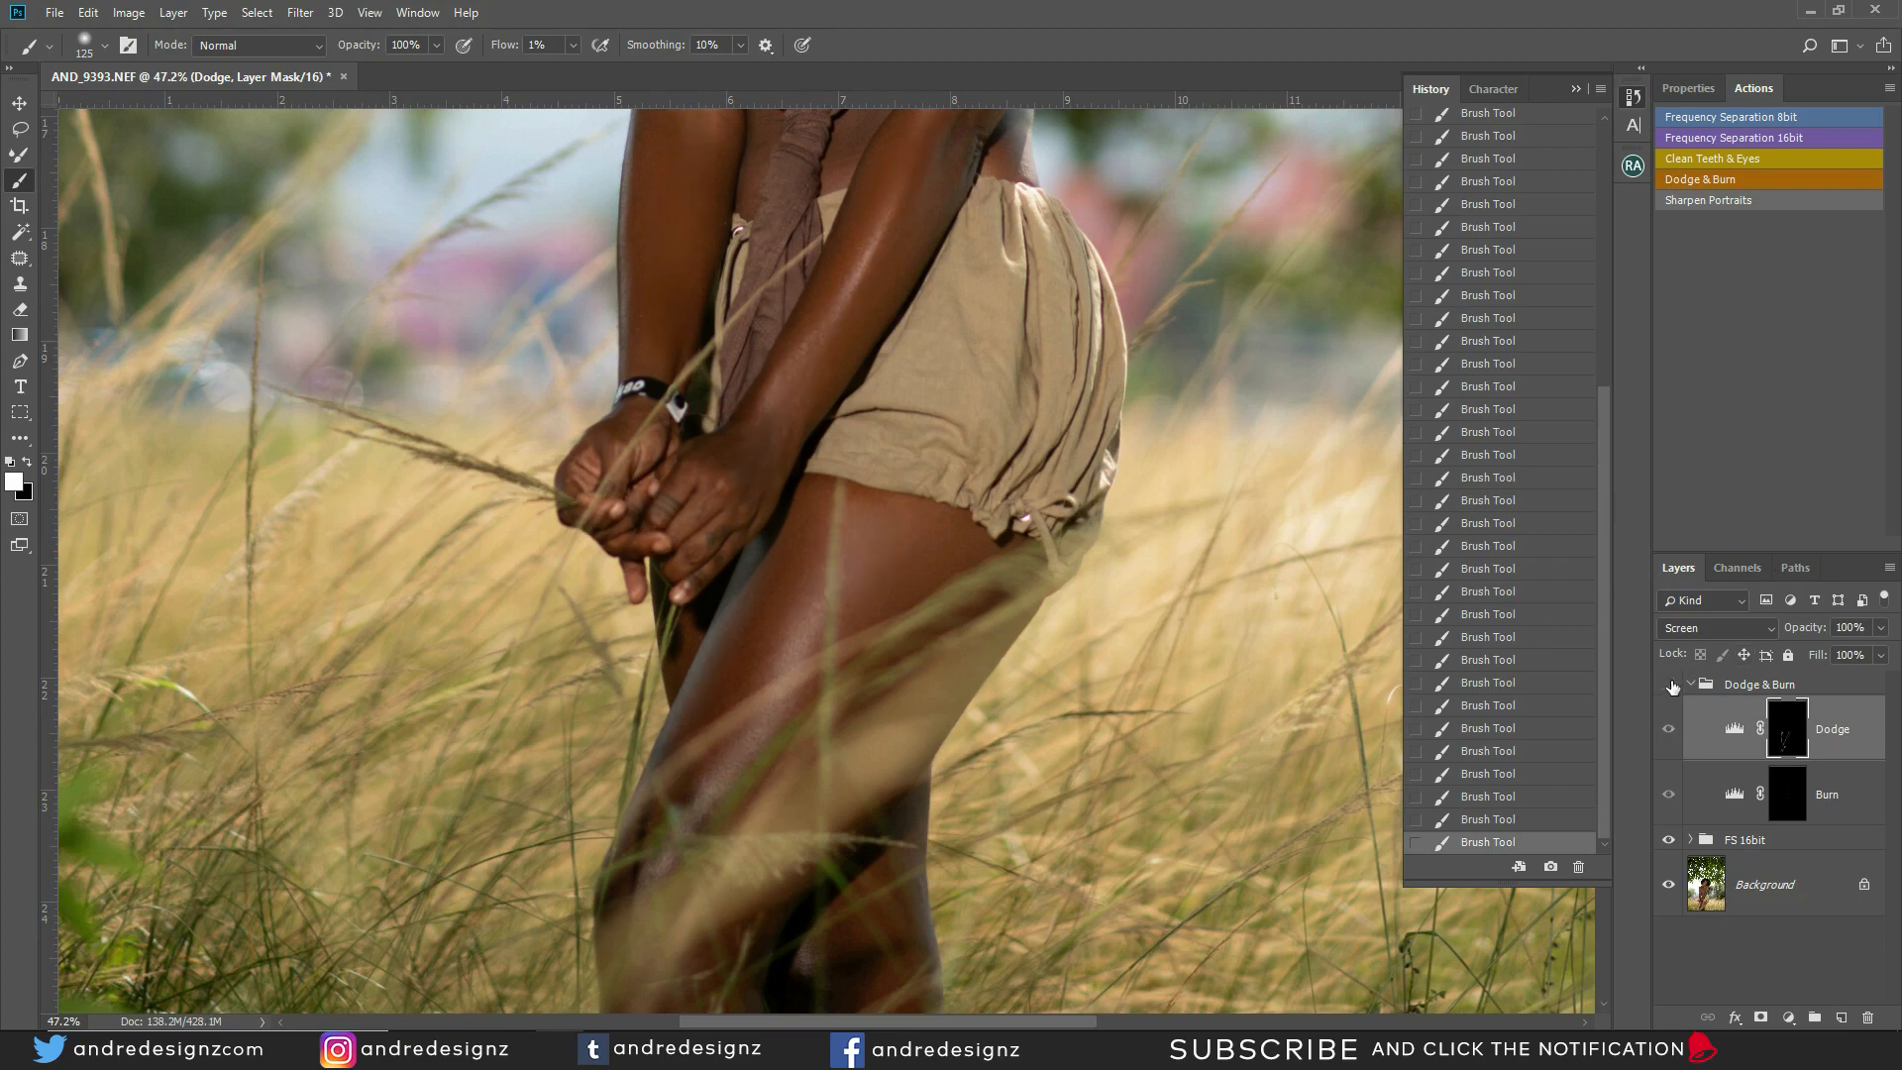
click(1671, 686)
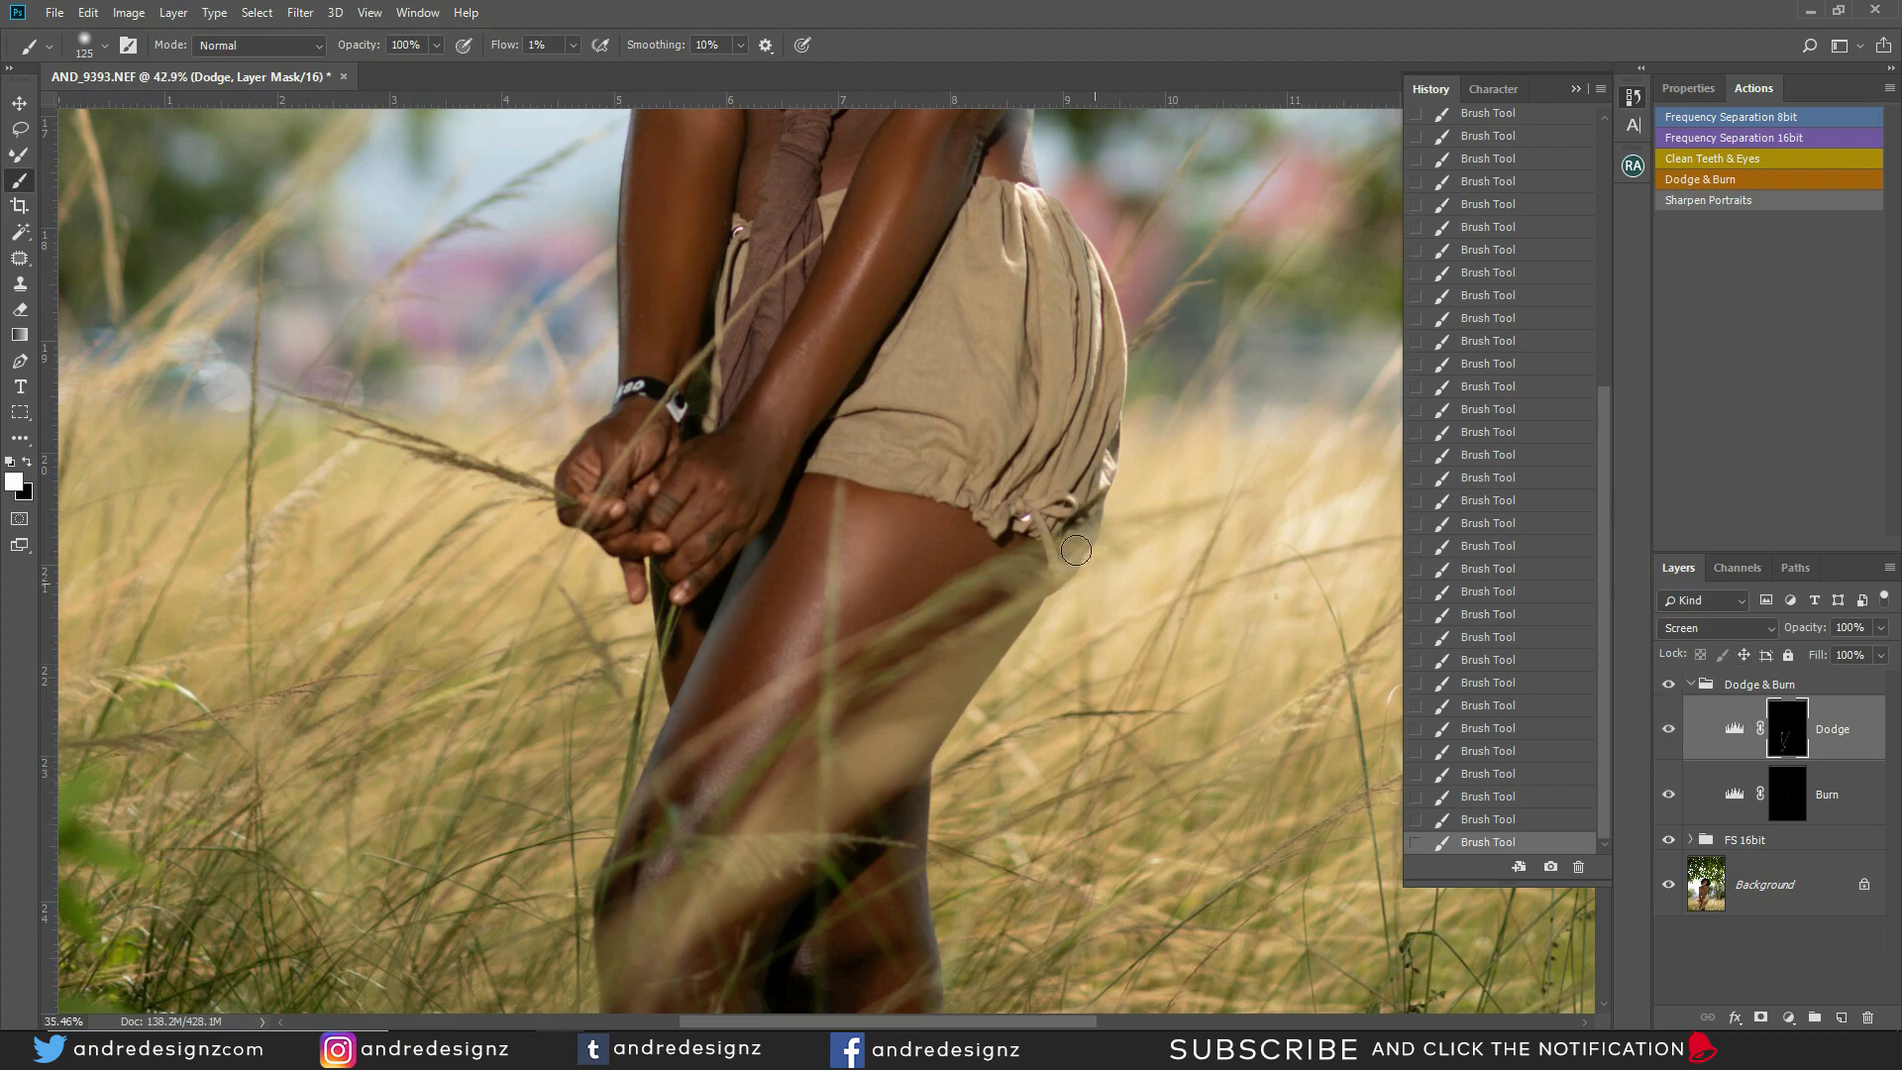
Darken both arms and the thigh on the Burn mask with a 175-pixel brush and compare with the Burn layer hidden and shown
scroll(1076, 551, down, 5)
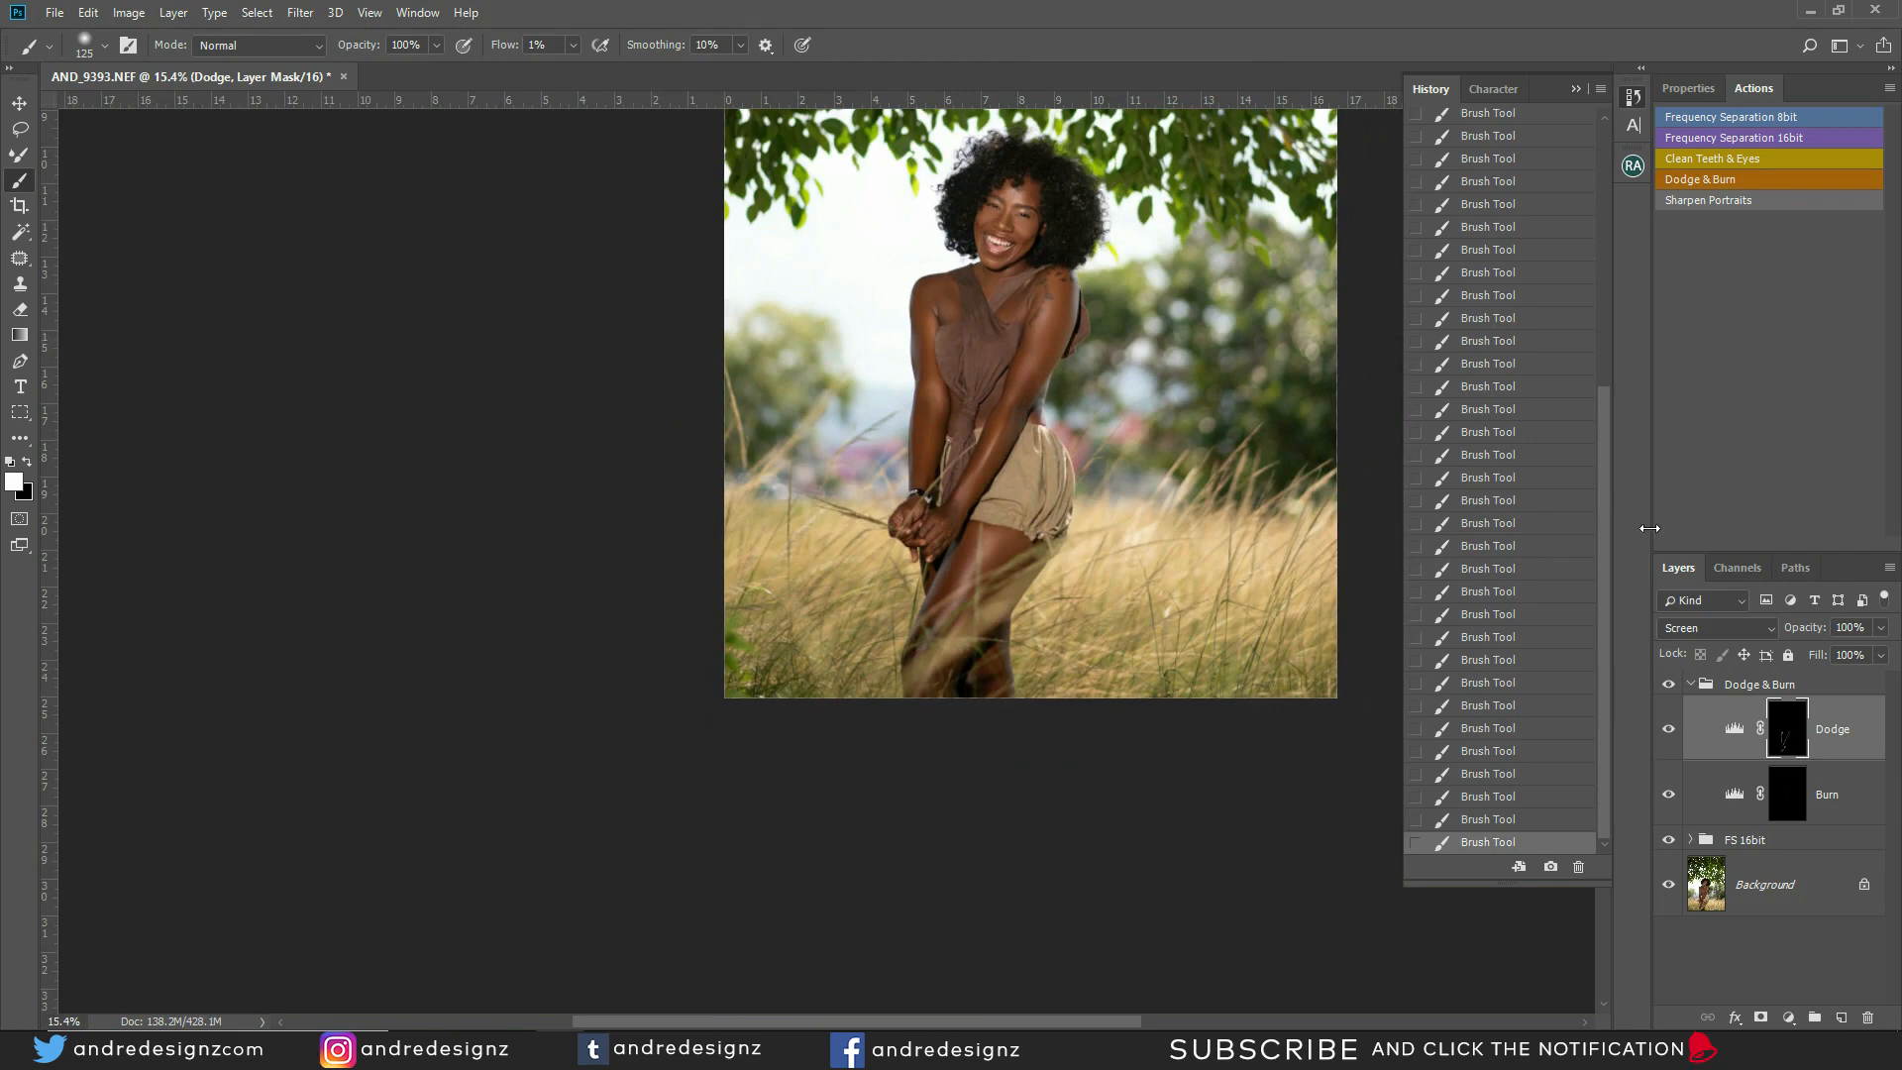
click(1792, 805)
scroll(1166, 380, up, 3)
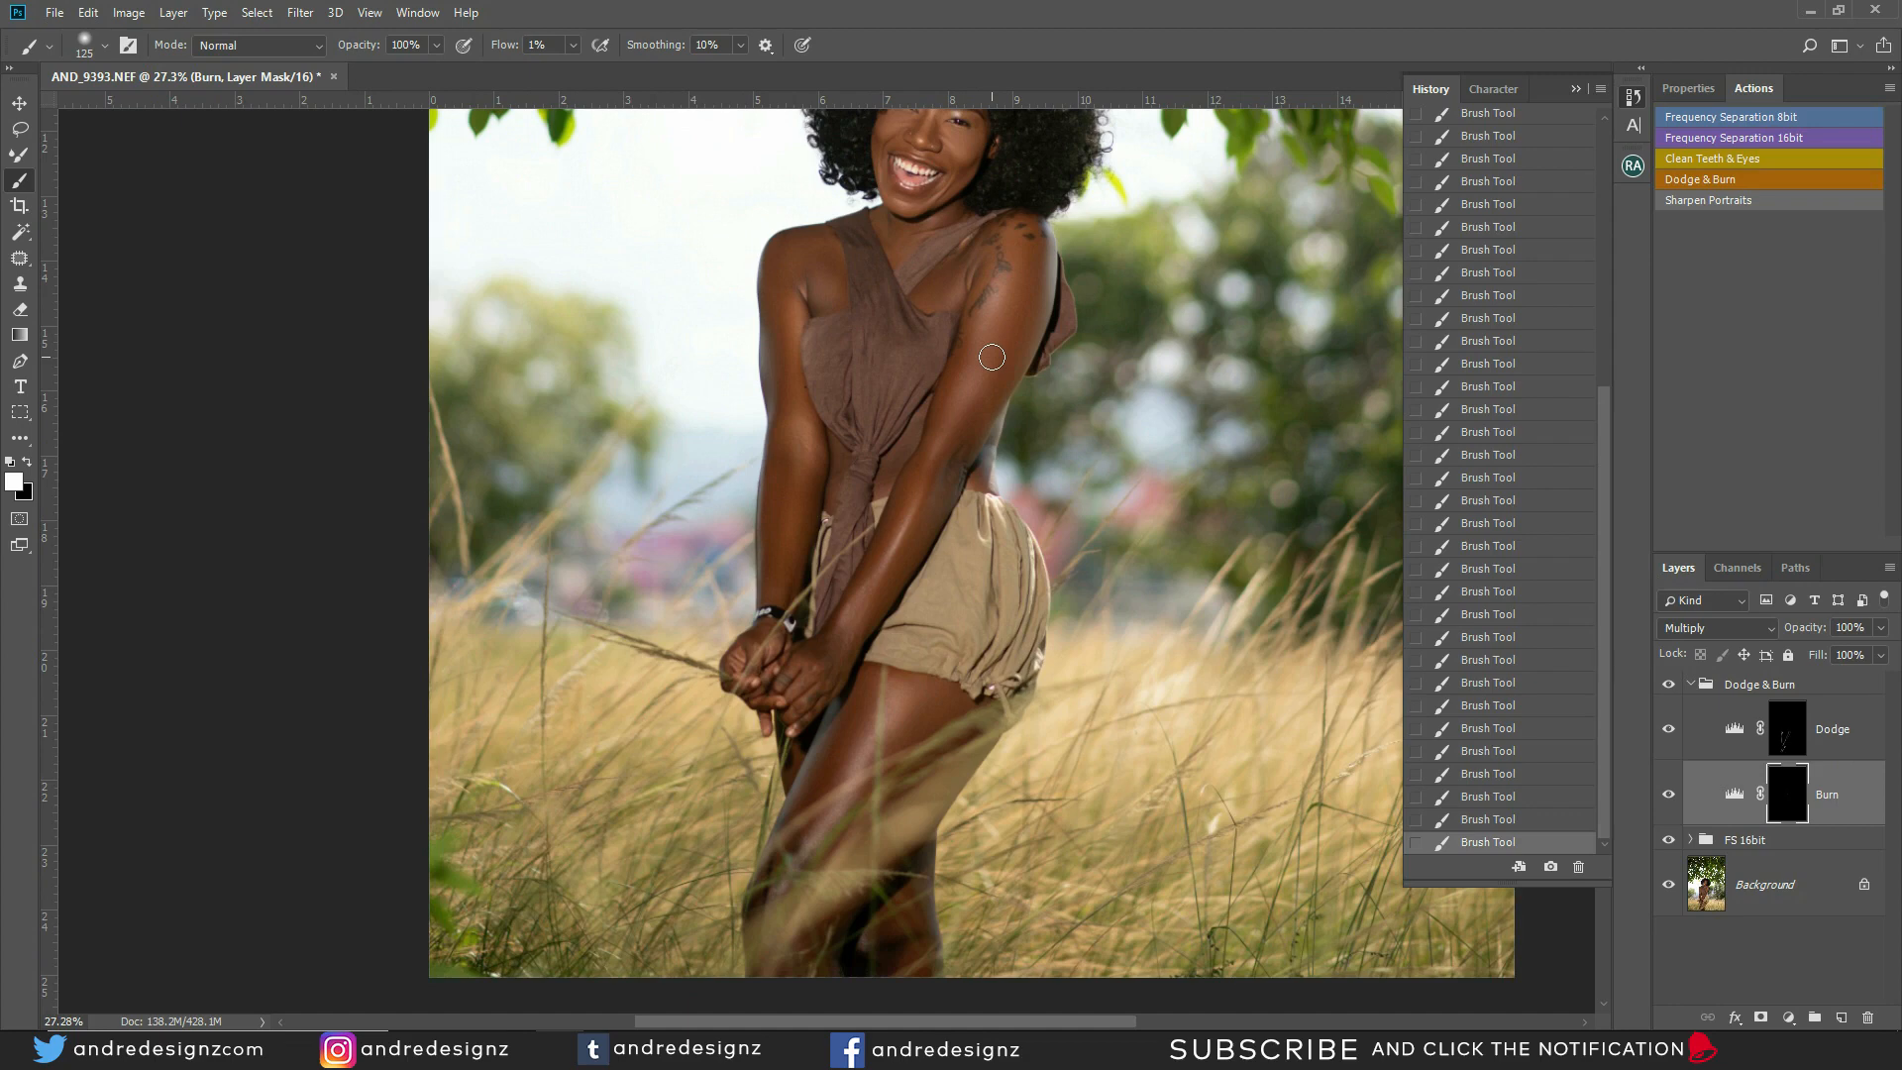
key(bracketright)
key(bracketright)
mouse_move(1029, 285)
mouse_down()
mouse_move(1031, 252)
mouse_move(949, 452)
mouse_move(921, 453)
mouse_up()
mouse_move(785, 361)
mouse_down()
mouse_move(768, 289)
mouse_move(795, 466)
mouse_up()
drag(880, 738, 791, 852)
click(1670, 798)
click(1670, 800)
click(1669, 801)
scroll(1491, 554, up, 1)
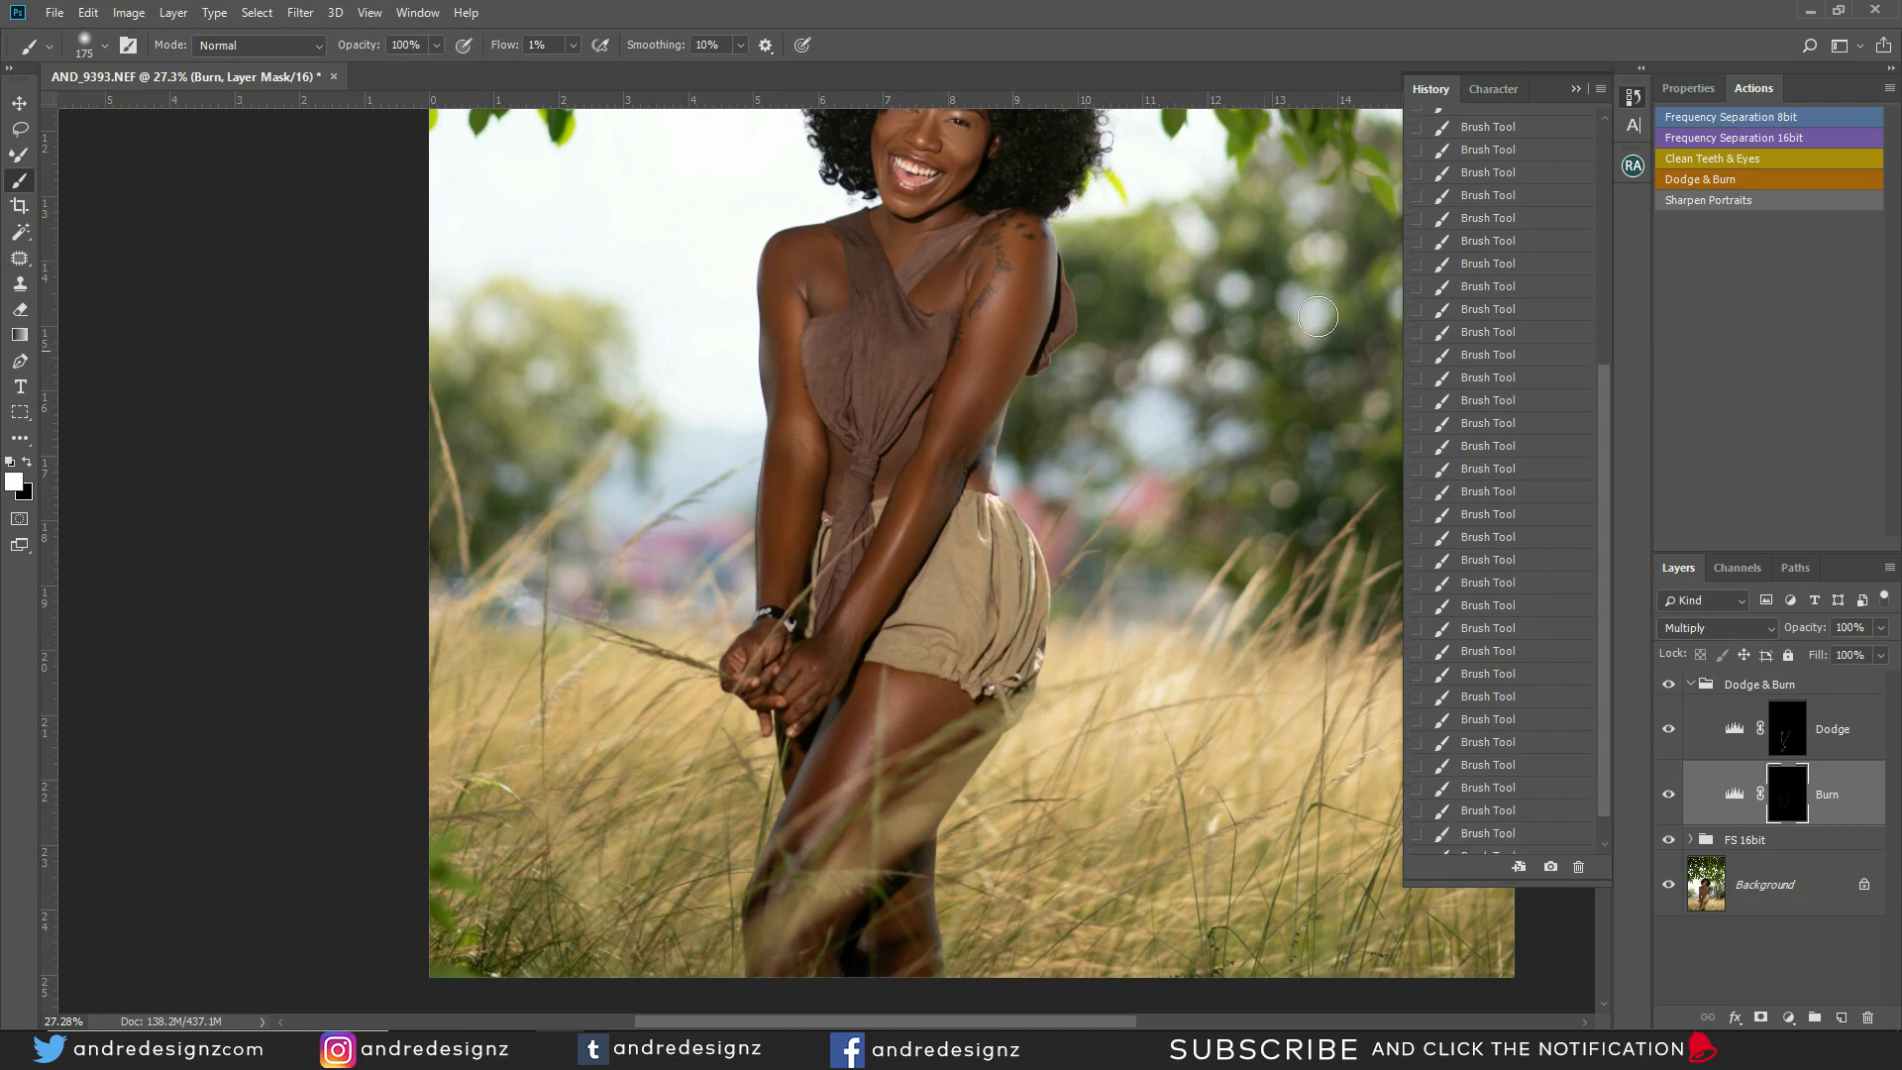
Reduce the brush to 50 pixels and burn the contours along the bridge of the nose
scroll(1300, 305, up, 3)
scroll(715, 187, down, 7)
drag(754, 144, 699, 444)
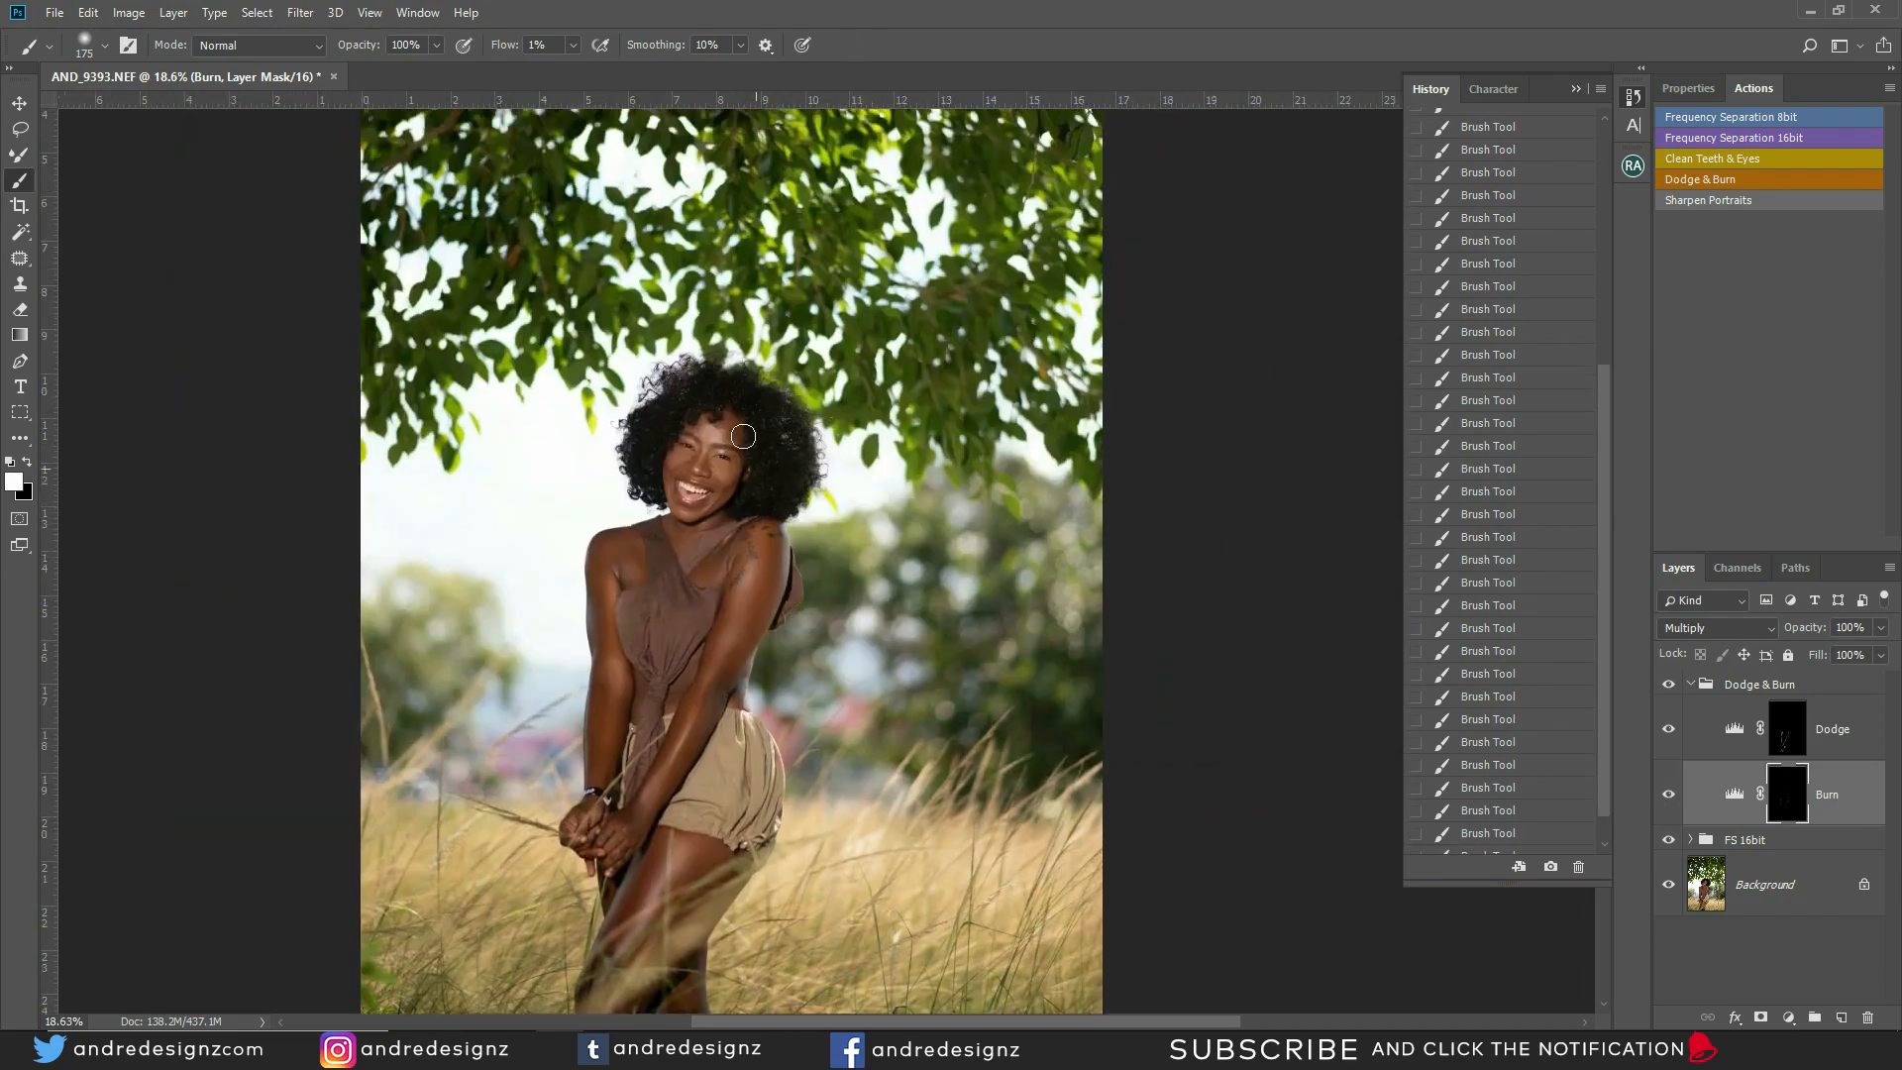
scroll(699, 444, up, 7)
scroll(698, 443, up, 8)
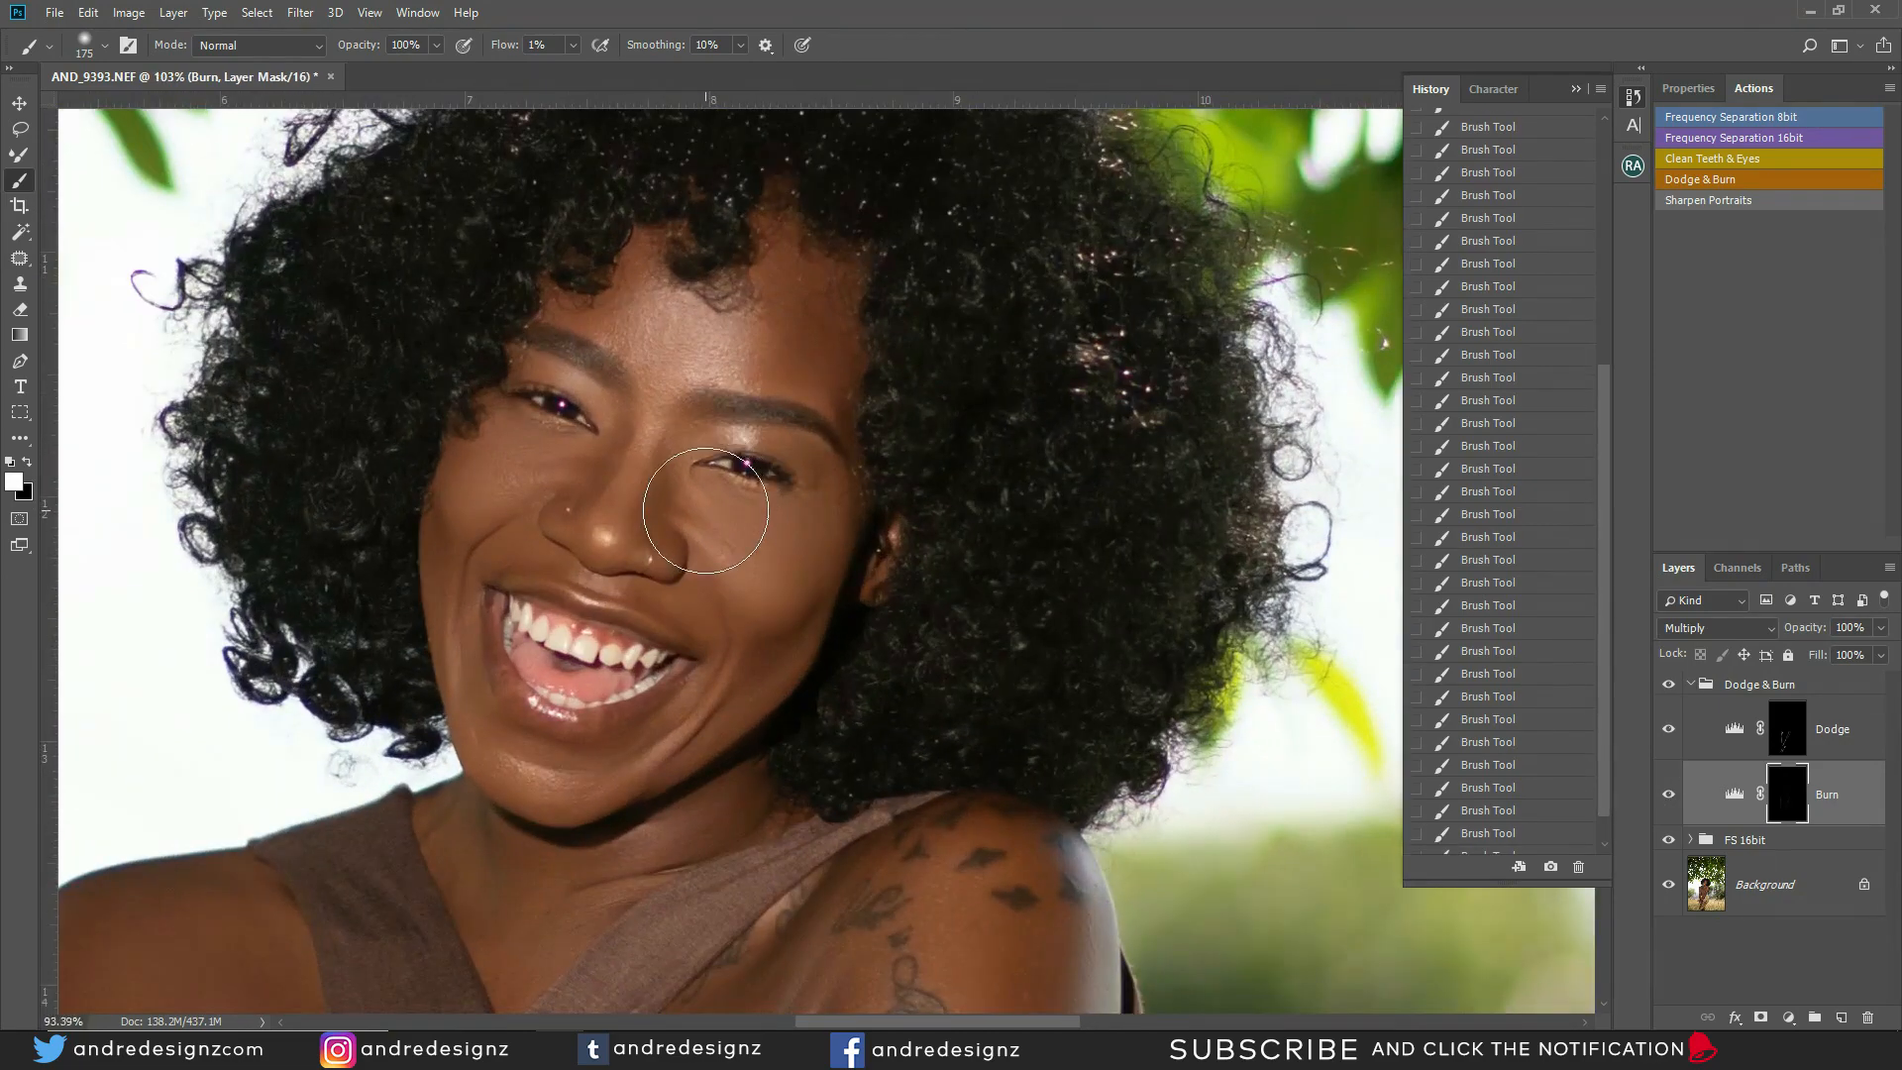
key(bracketleft)
key(bracketleft)
key(bracketleft)
key(bracketleft)
key(bracketleft)
key(bracketleft)
key(bracketleft)
key(bracketleft)
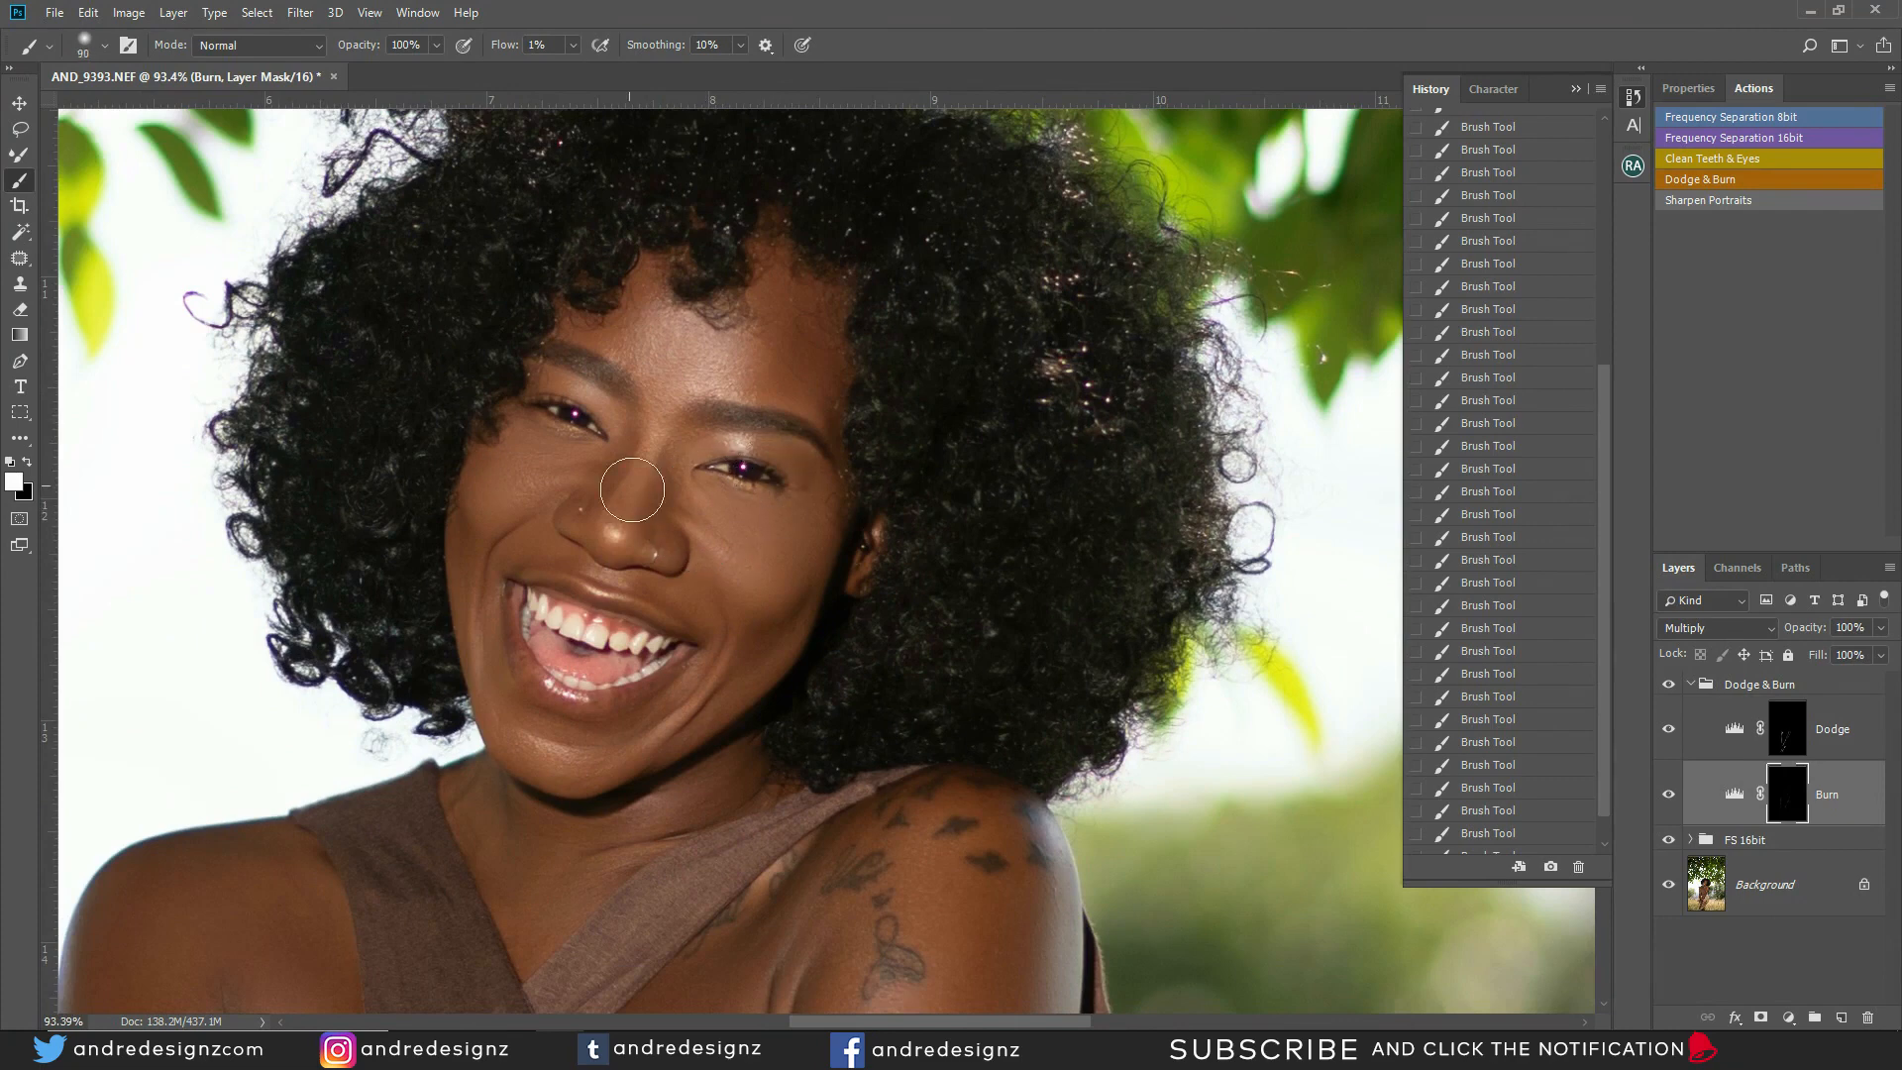
mouse_move(677, 447)
mouse_down()
mouse_move(688, 428)
mouse_move(599, 463)
mouse_move(591, 387)
mouse_move(657, 450)
mouse_move(641, 445)
mouse_move(619, 511)
mouse_move(641, 469)
mouse_up()
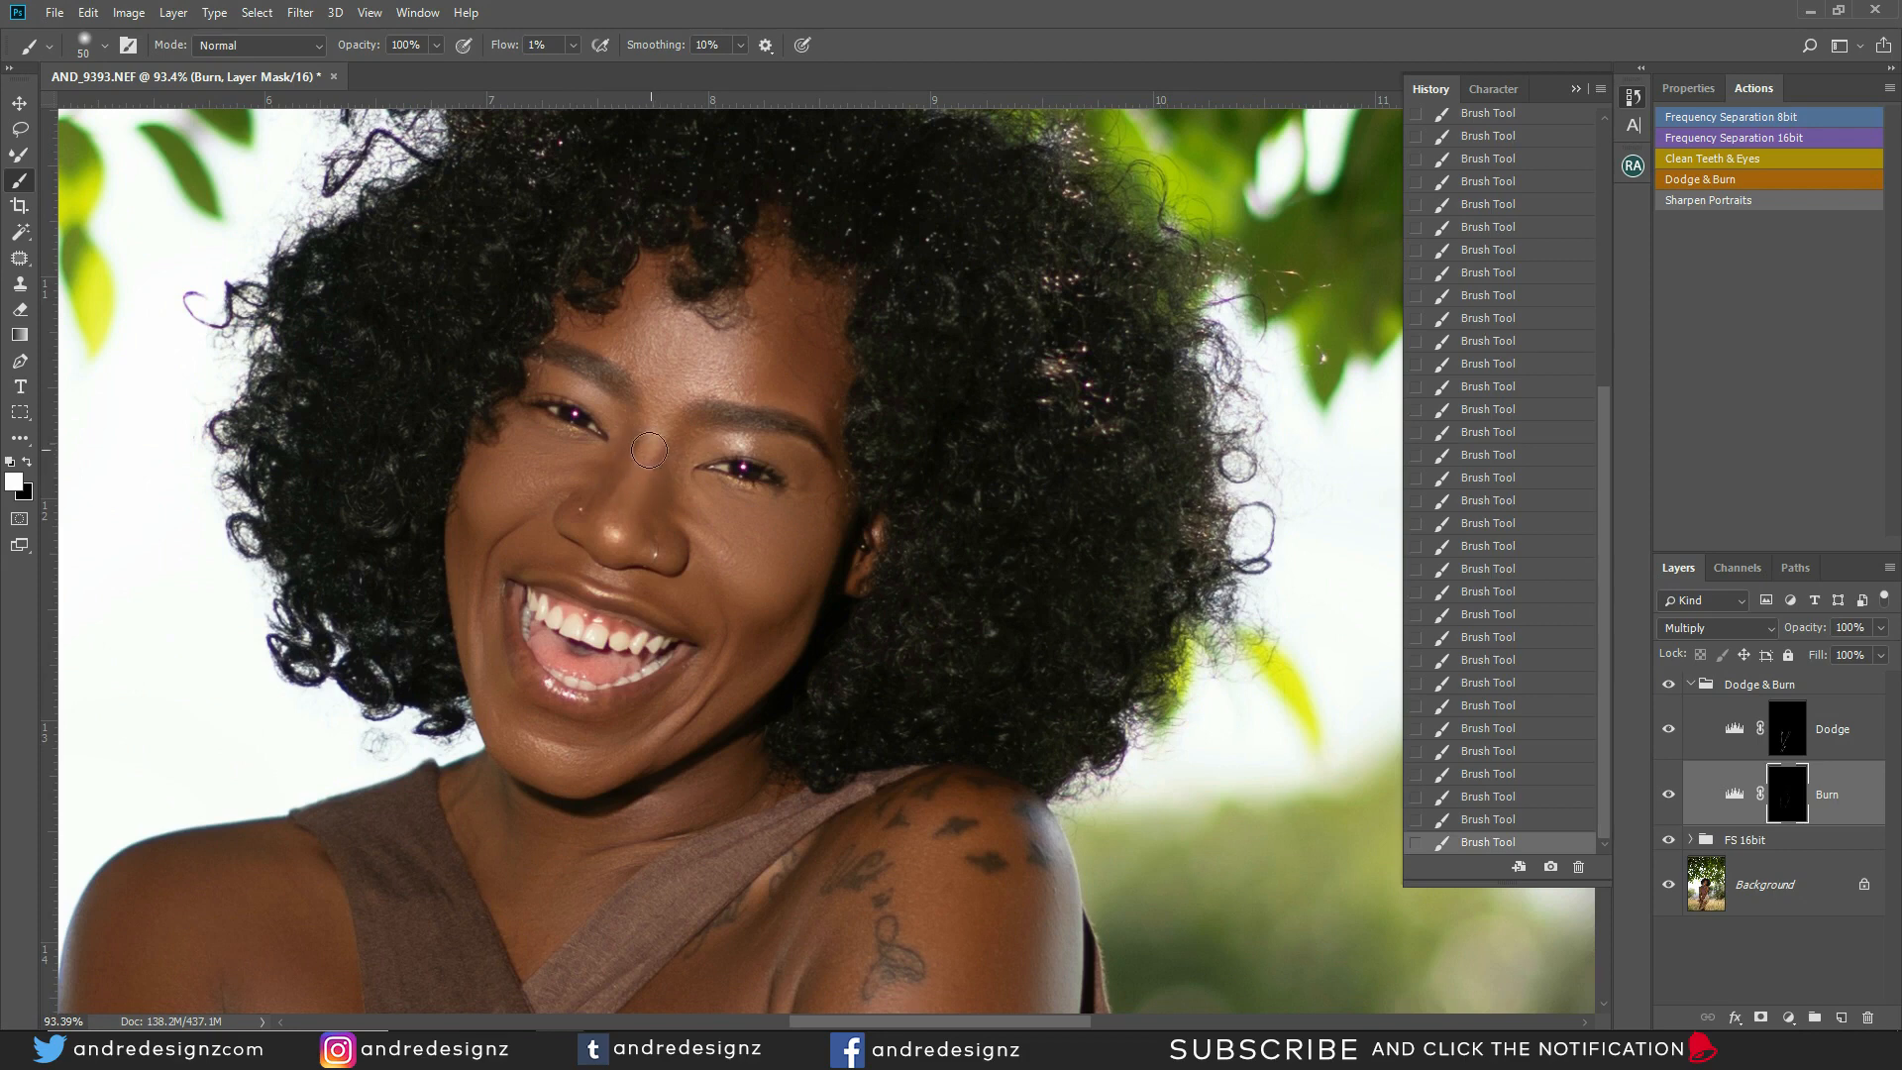
mouse_move(643, 481)
mouse_down()
mouse_move(634, 452)
mouse_move(630, 498)
mouse_move(658, 438)
mouse_up()
drag(629, 502, 638, 461)
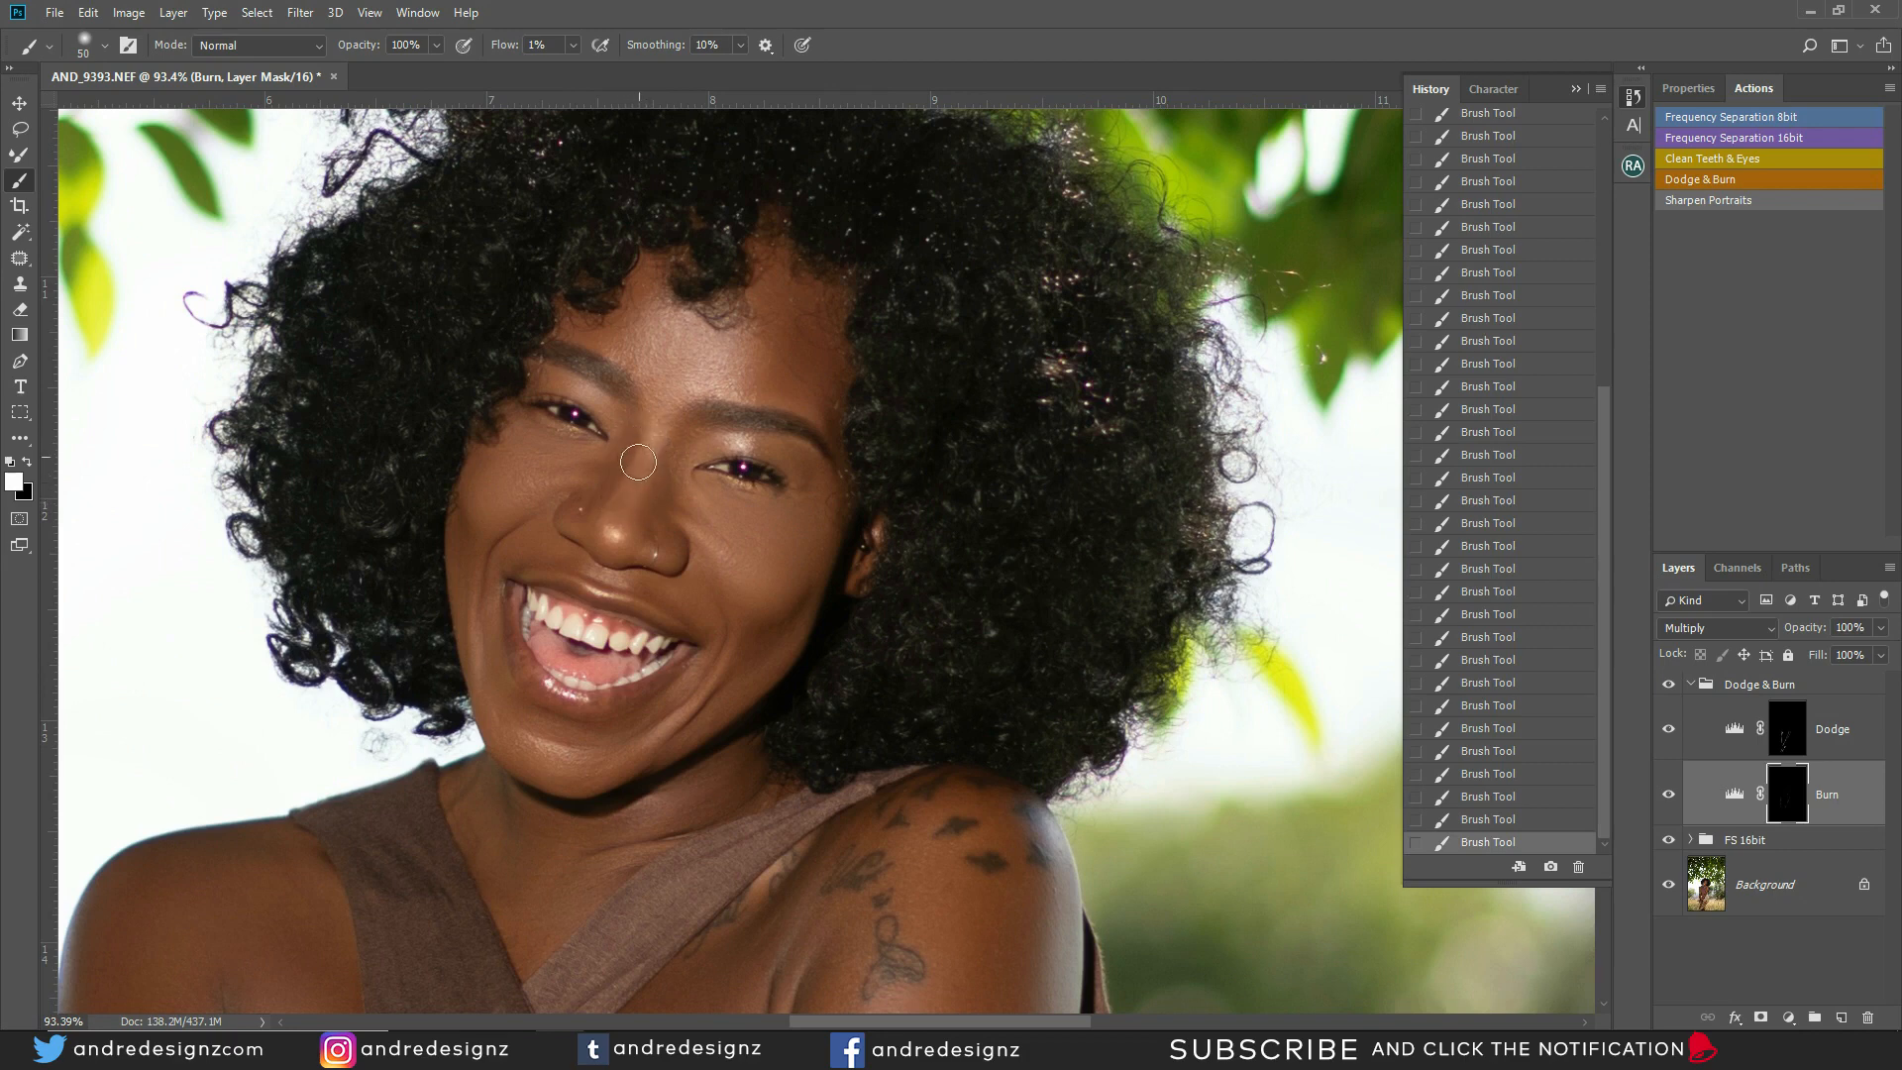
Run the Frequency Separation 16bit action from the Background layer with a 6-pixel Gaussian Blur and bring the new group to the front
click(1766, 894)
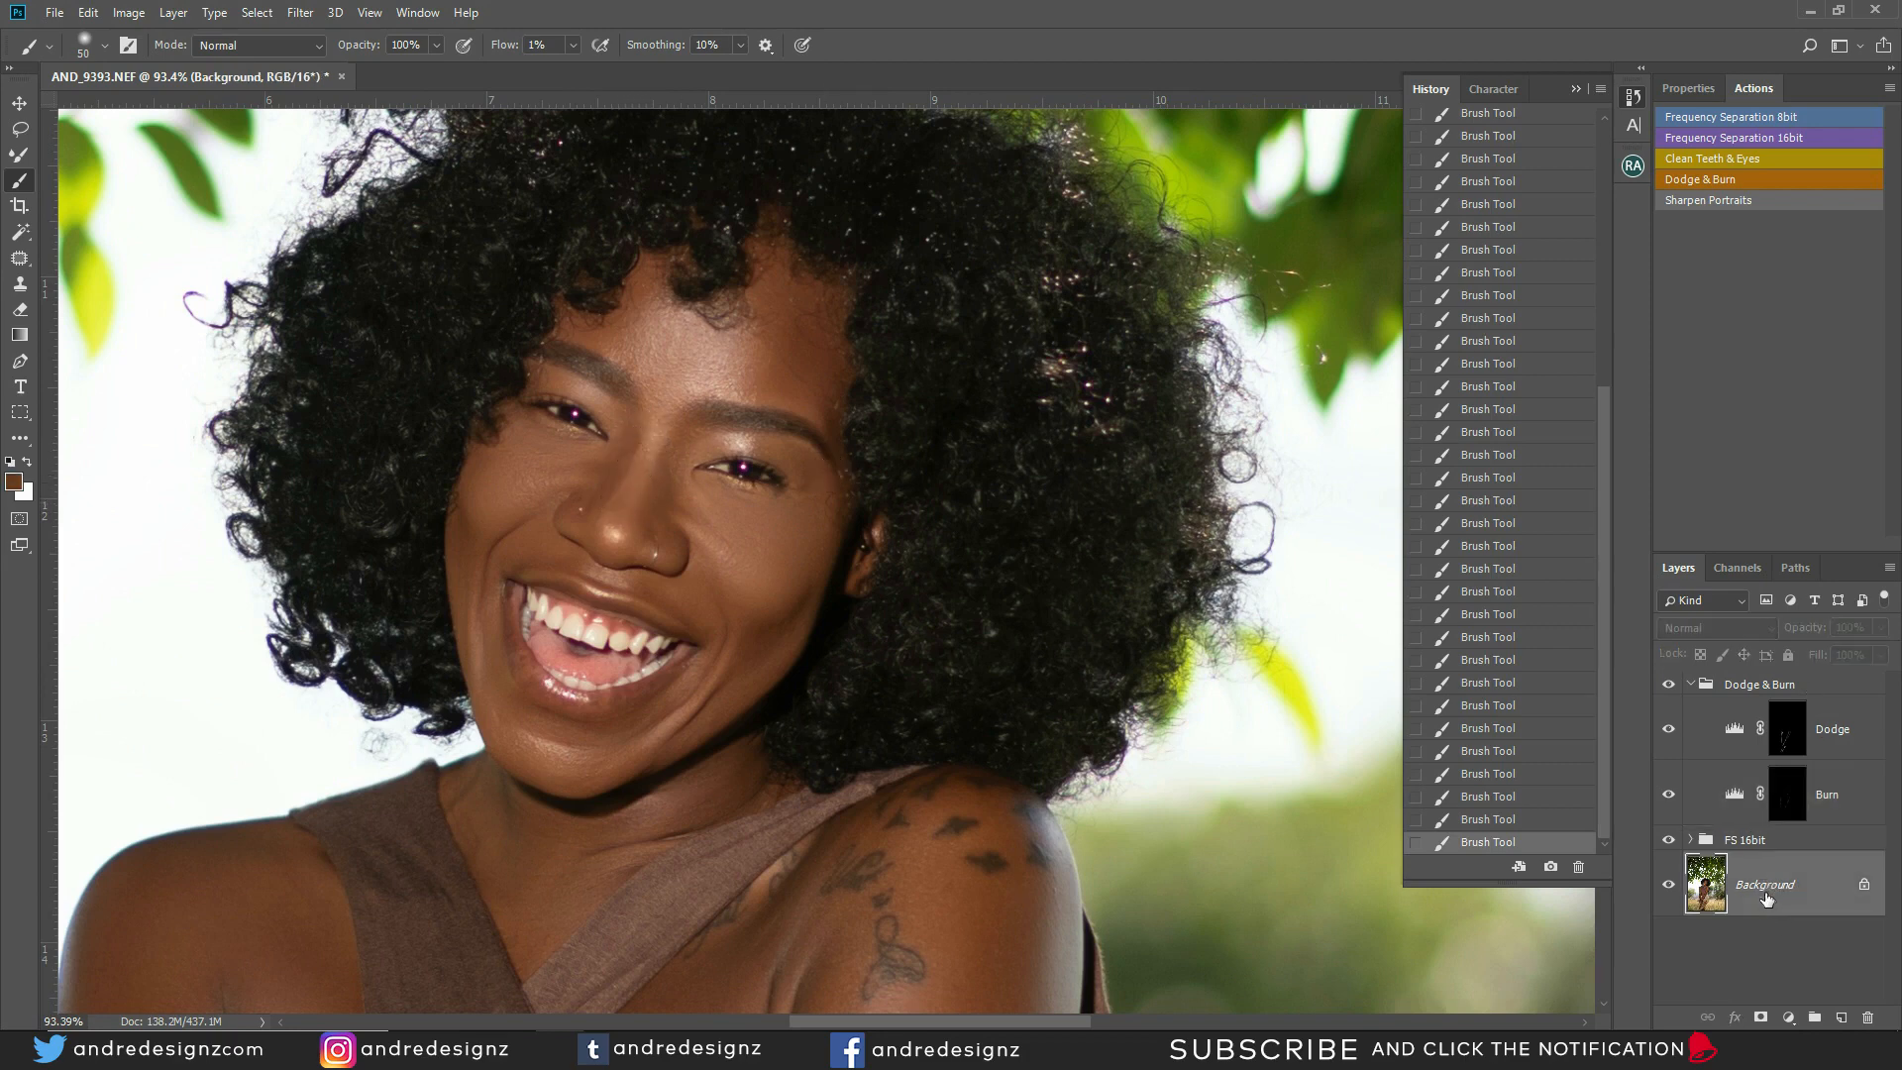
click(1779, 138)
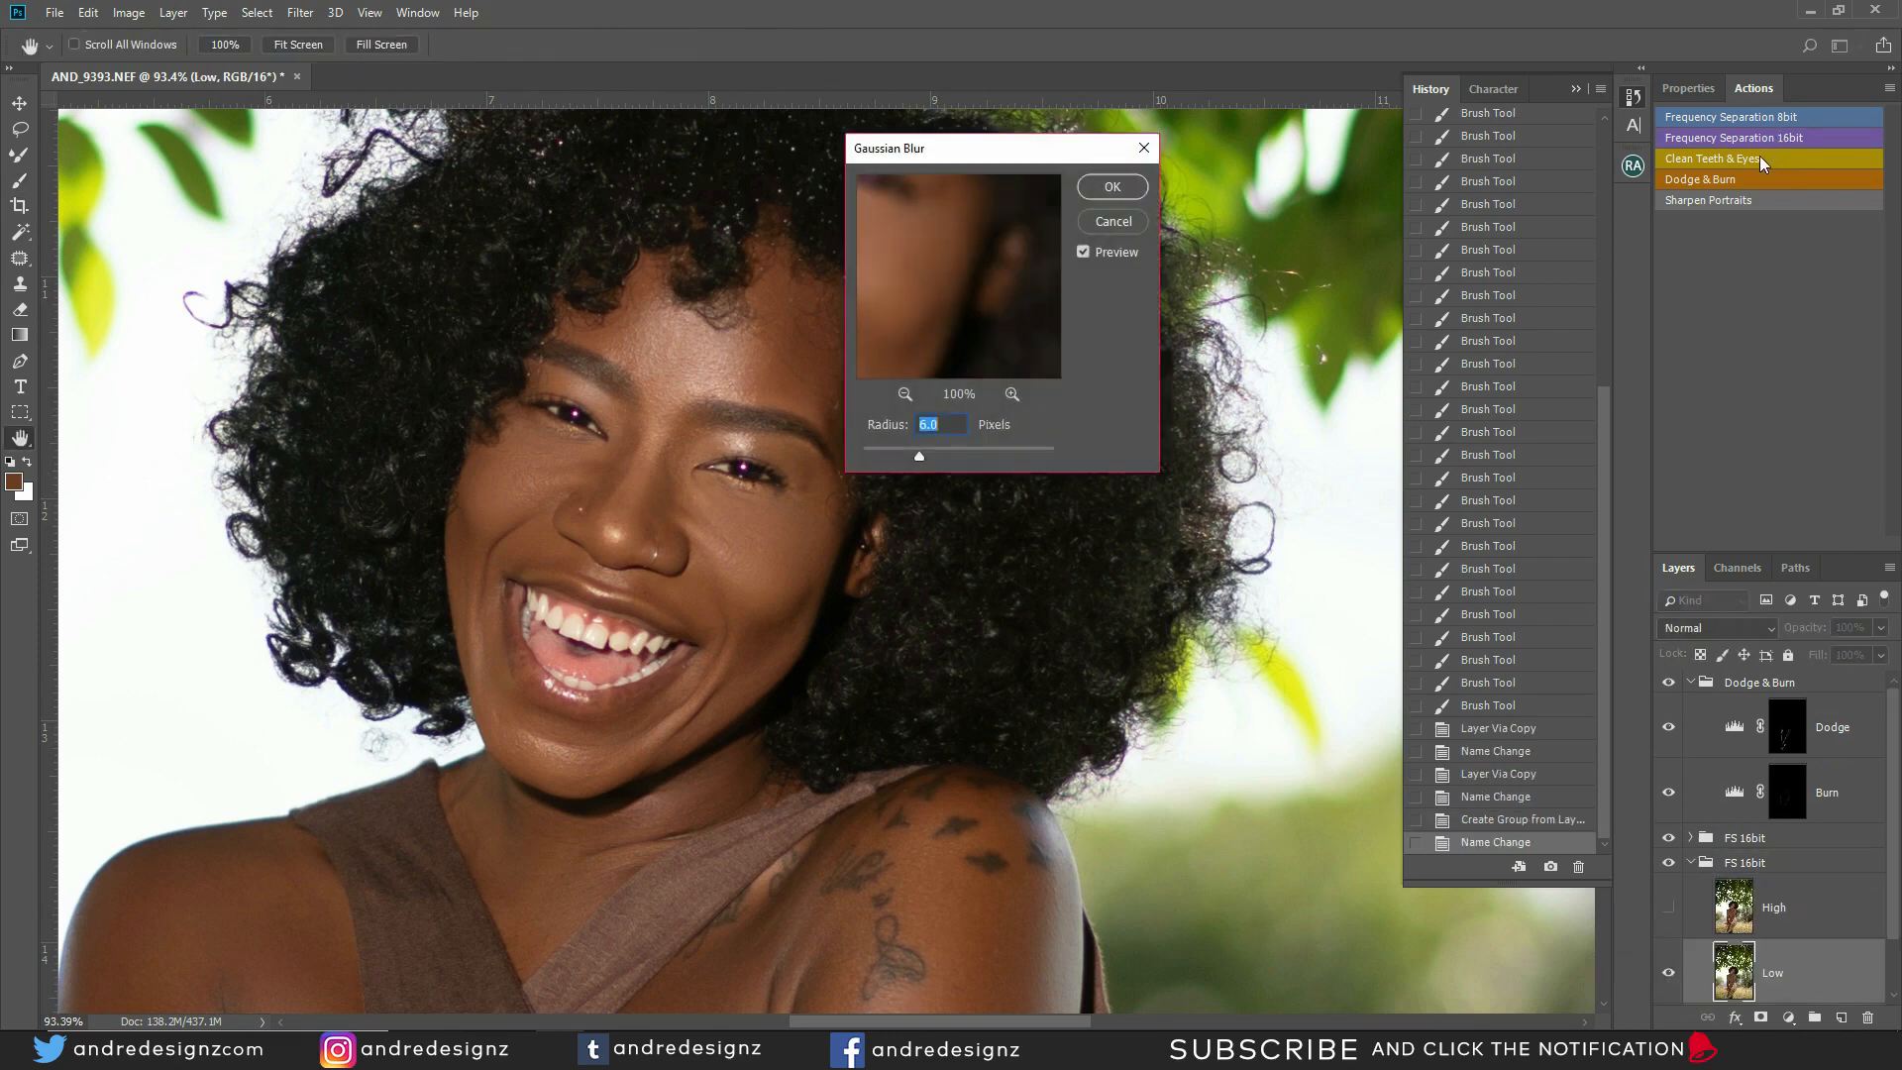
click(1113, 186)
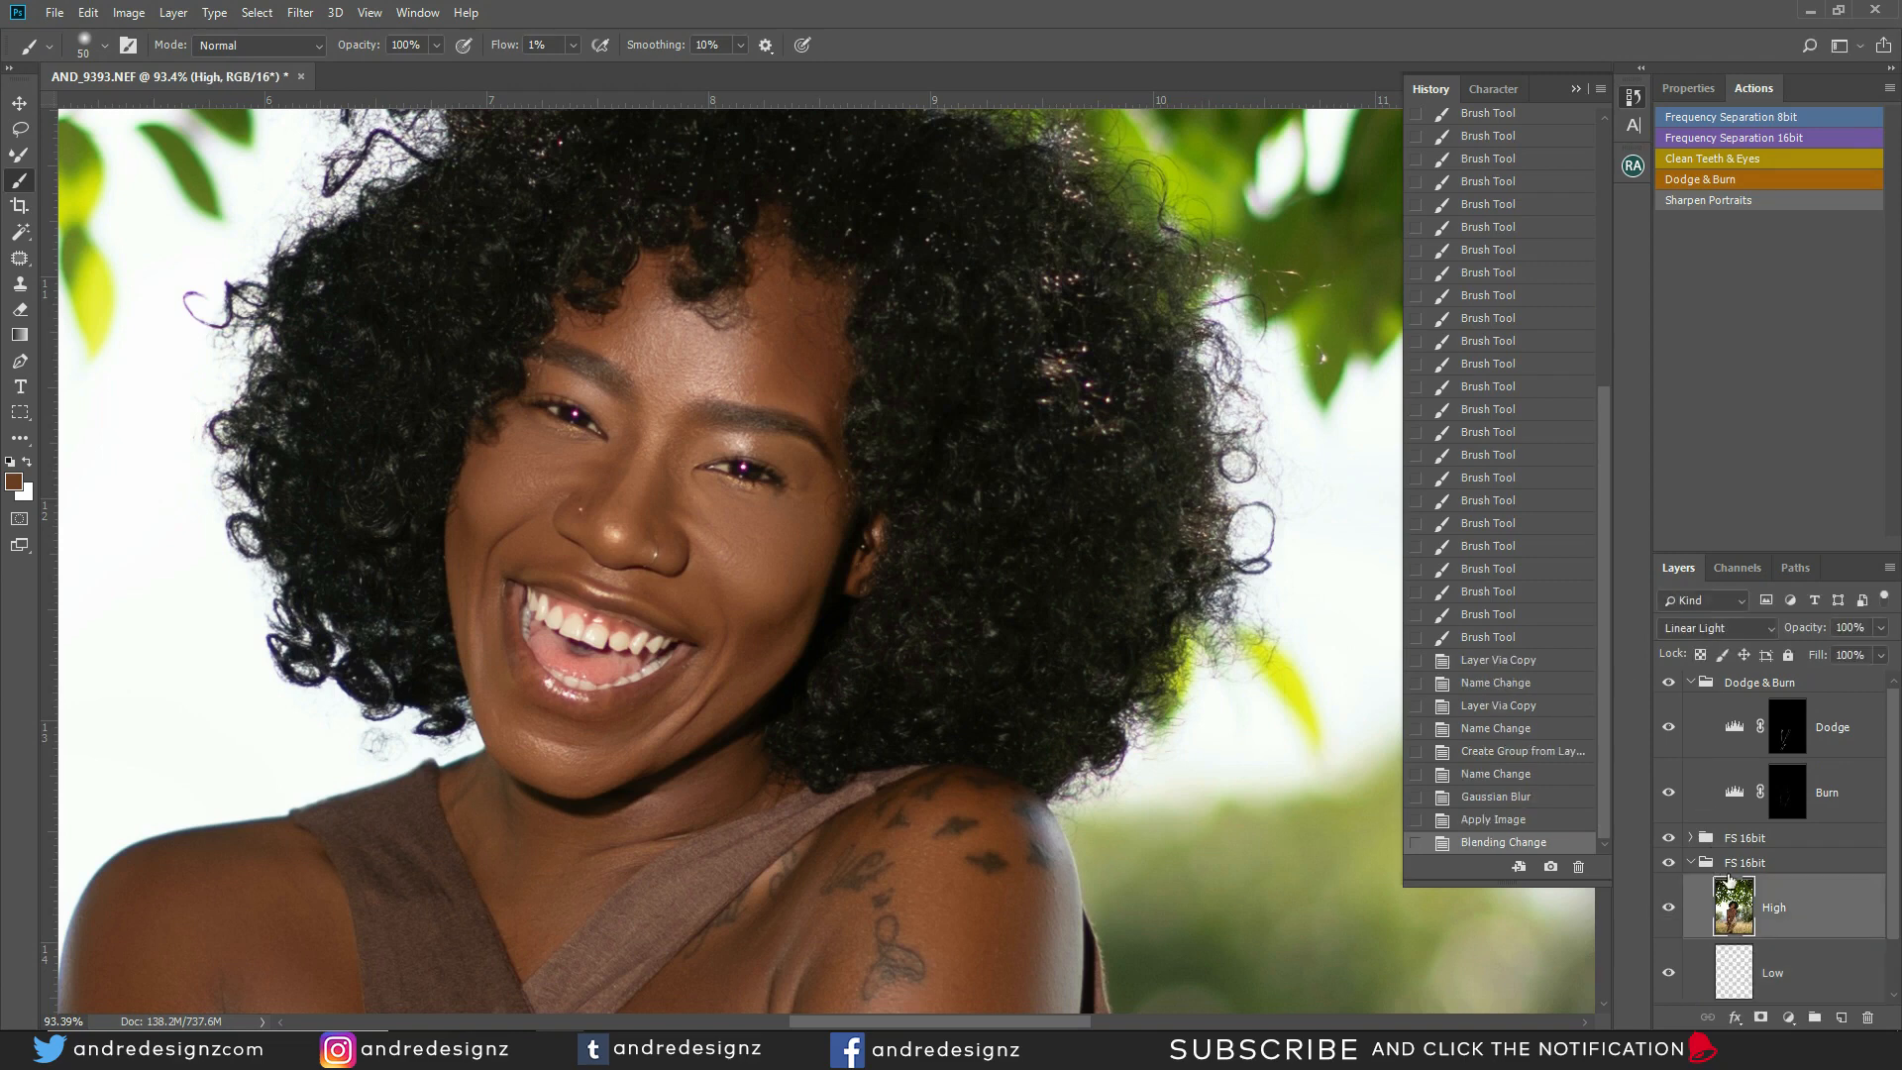
click(1770, 876)
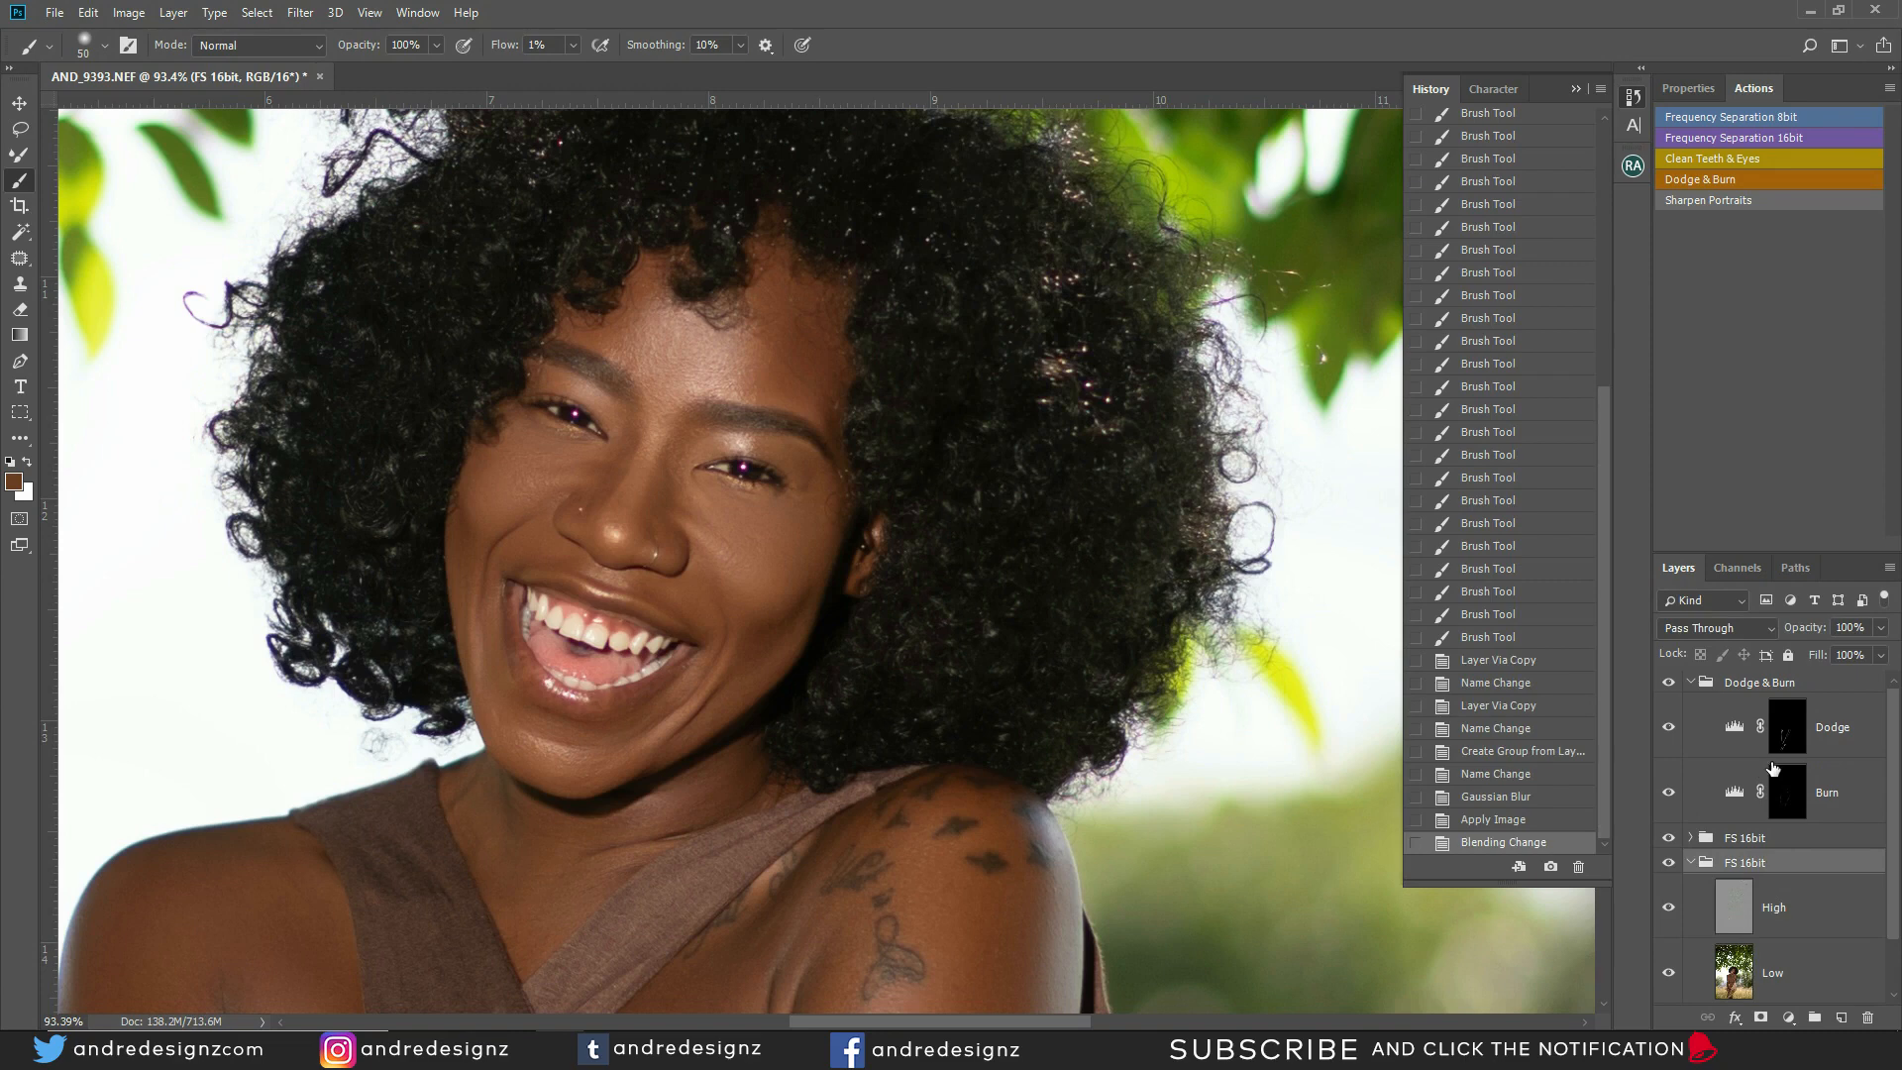
key(ctrl+shift+bracketright)
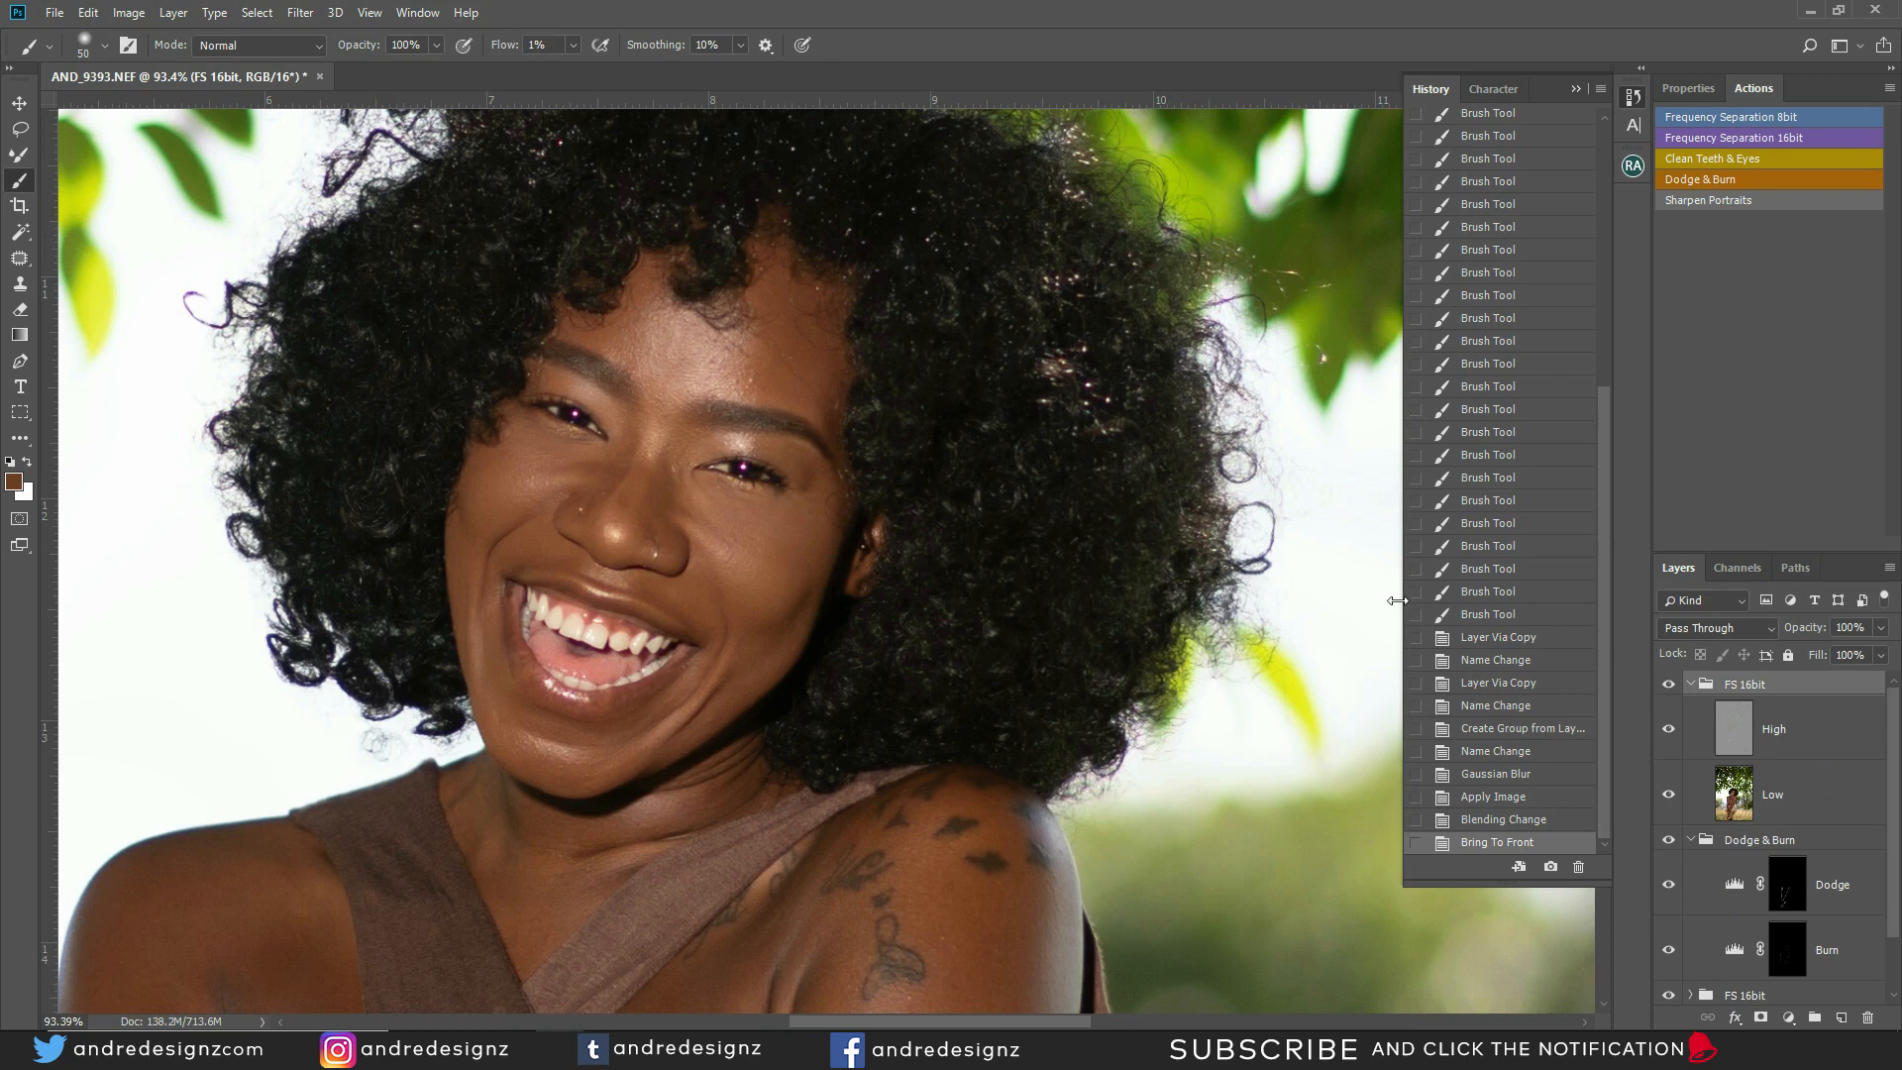
Try smoothing the bridge and sides of the nose on the new High layer with a 35-pixel Mixer Brush
click(1799, 743)
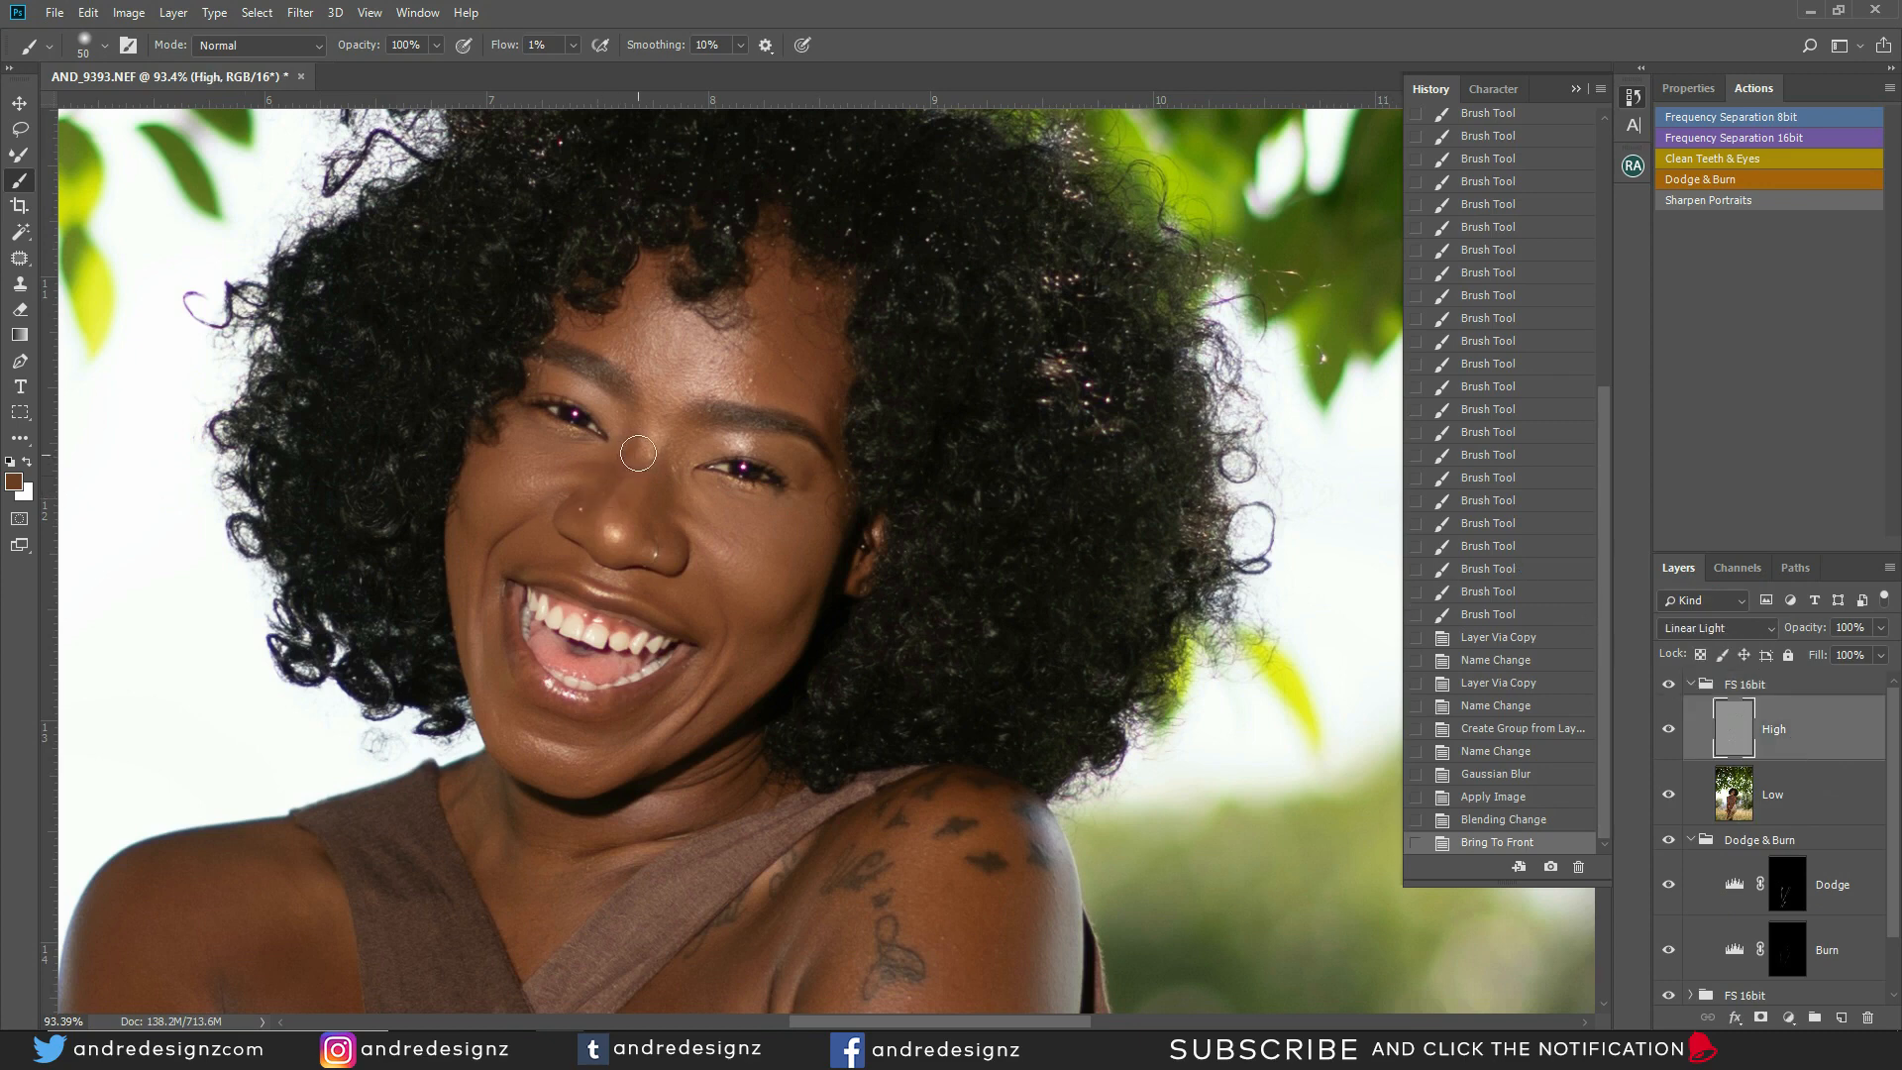
key(shift+b)
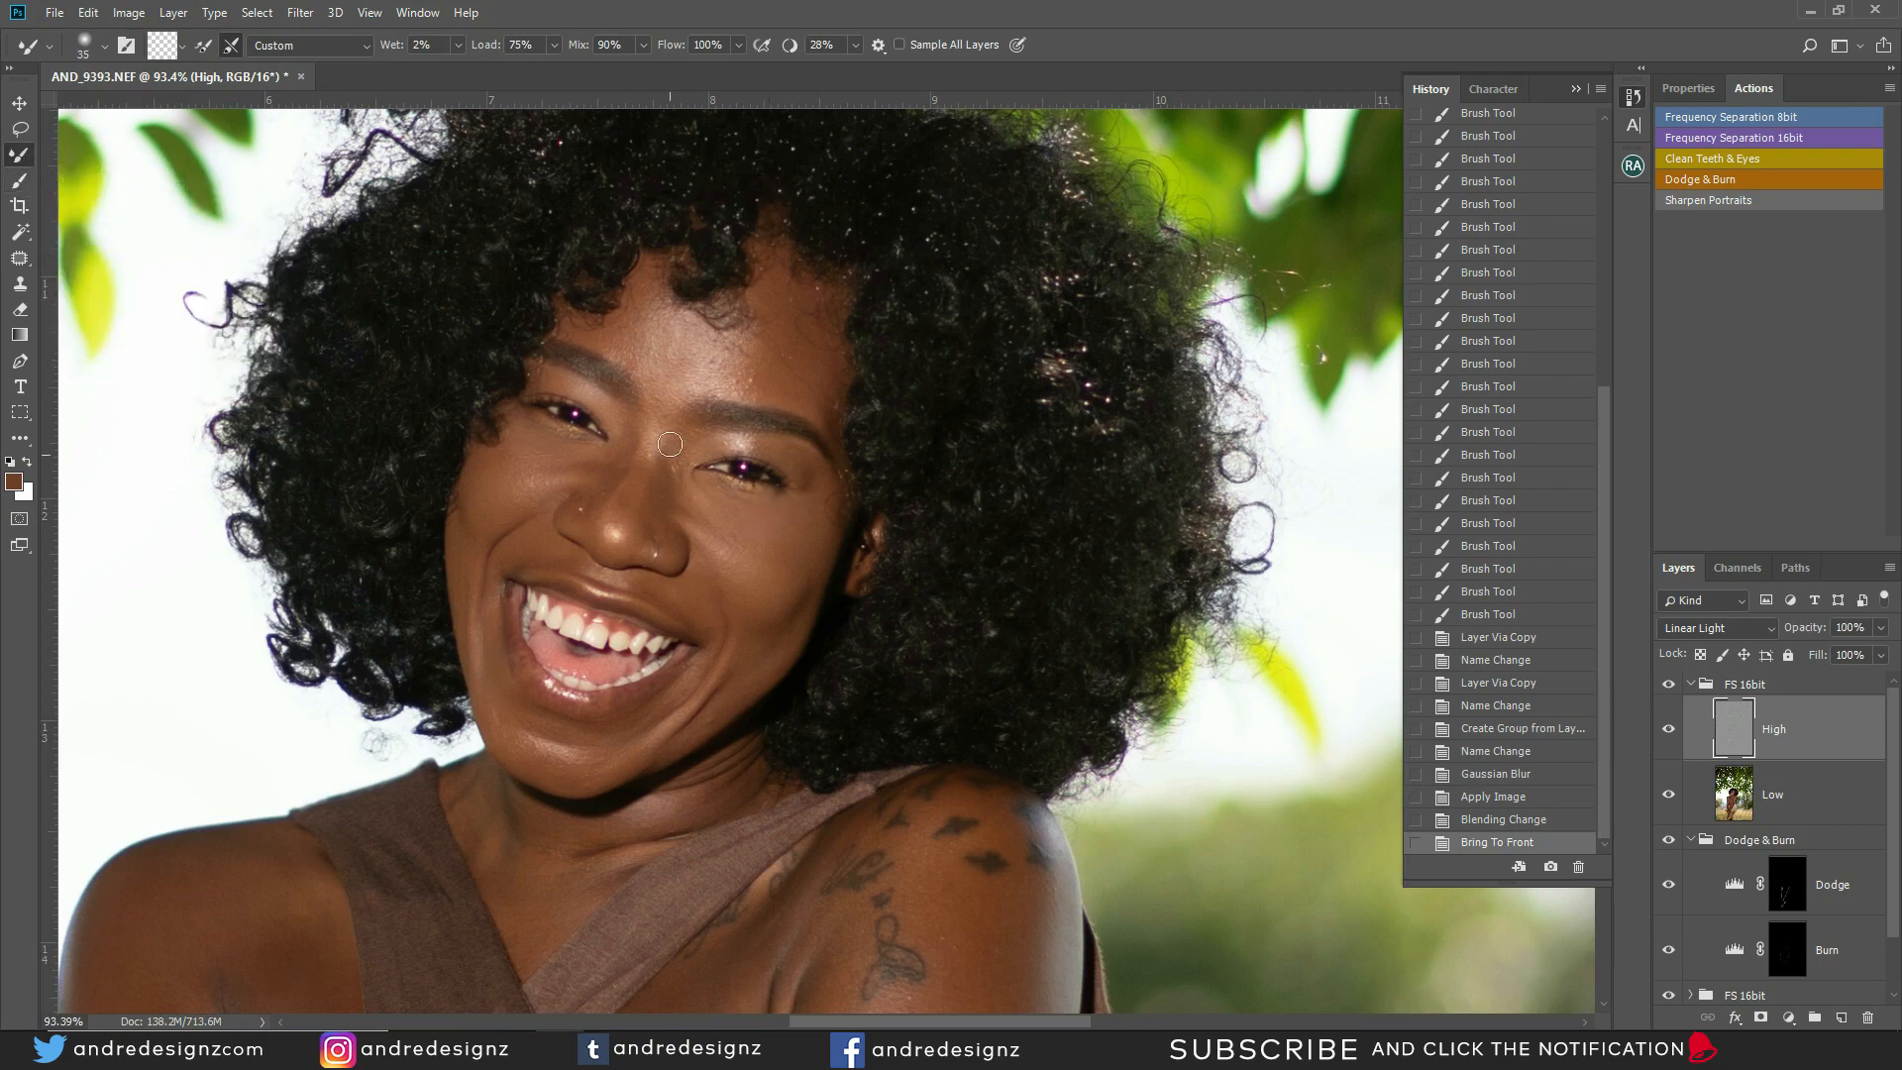
scroll(664, 439, up, 8)
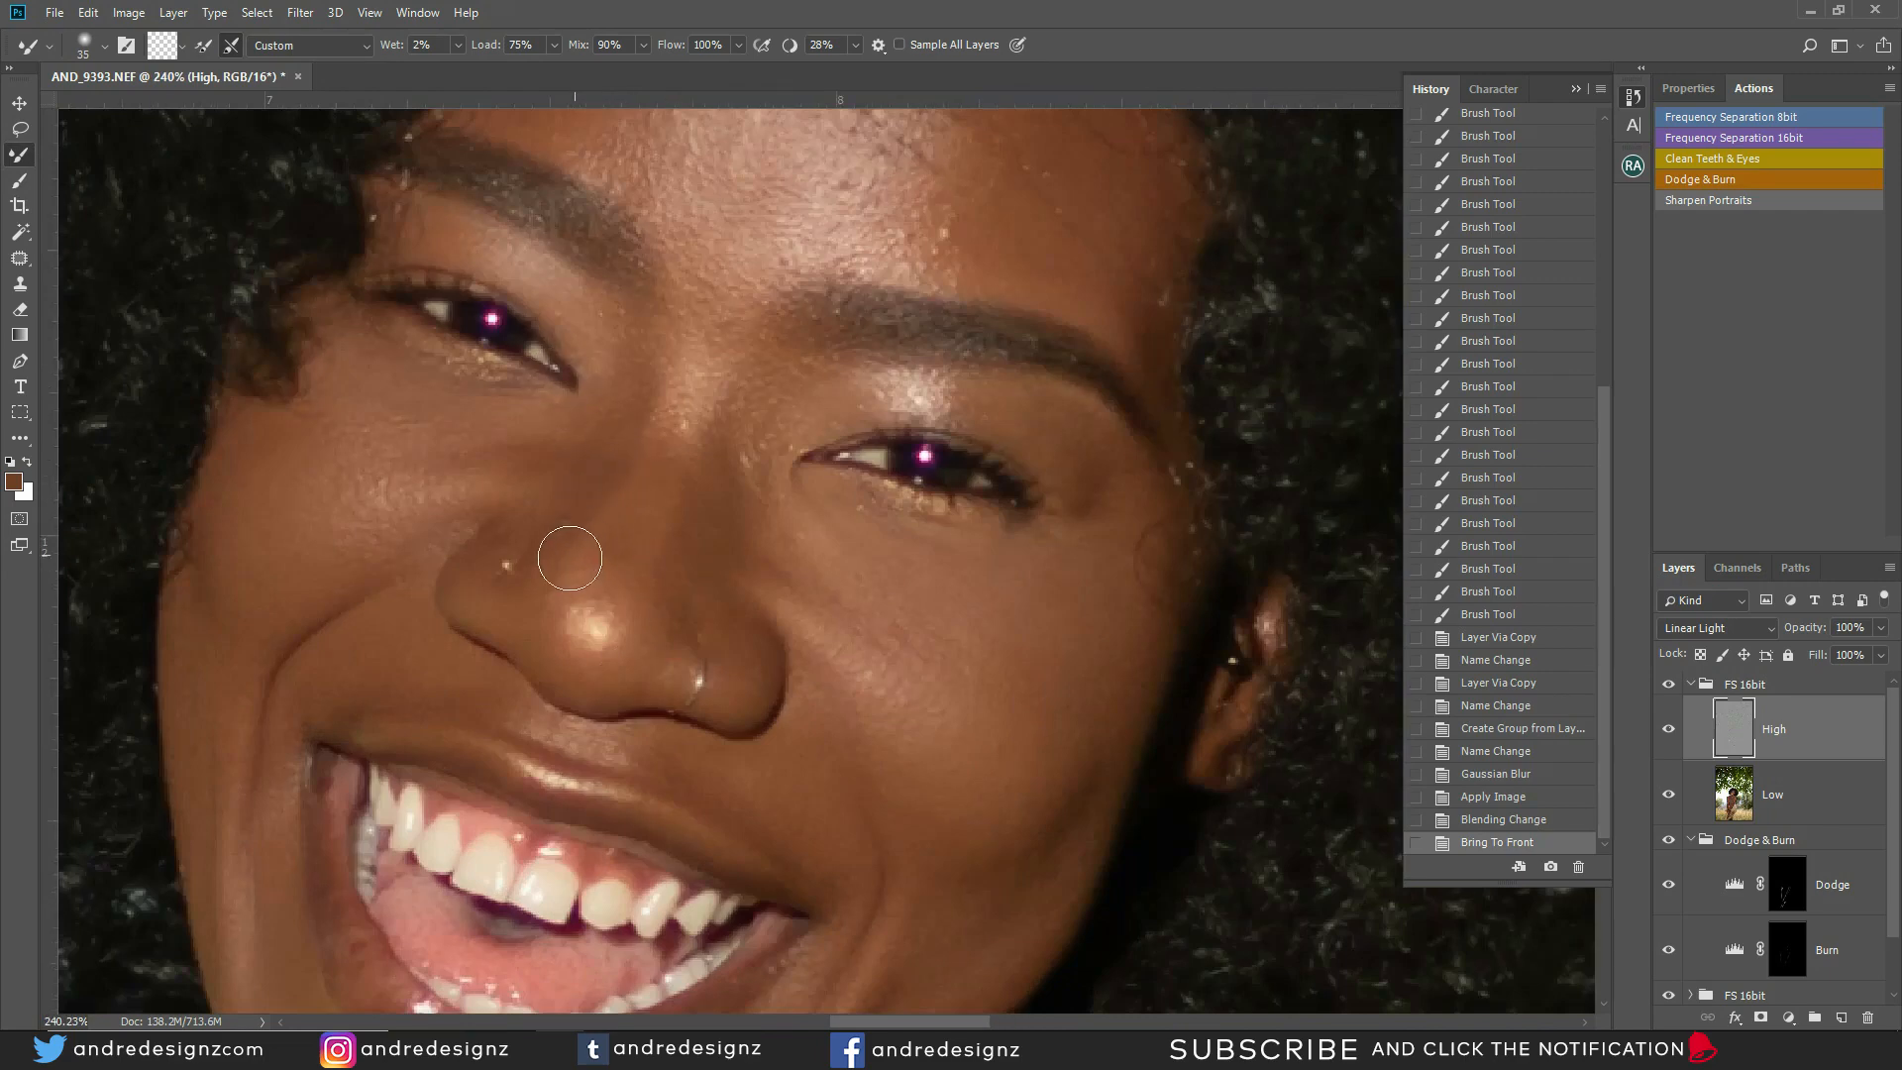
drag(570, 558, 595, 520)
drag(653, 399, 662, 354)
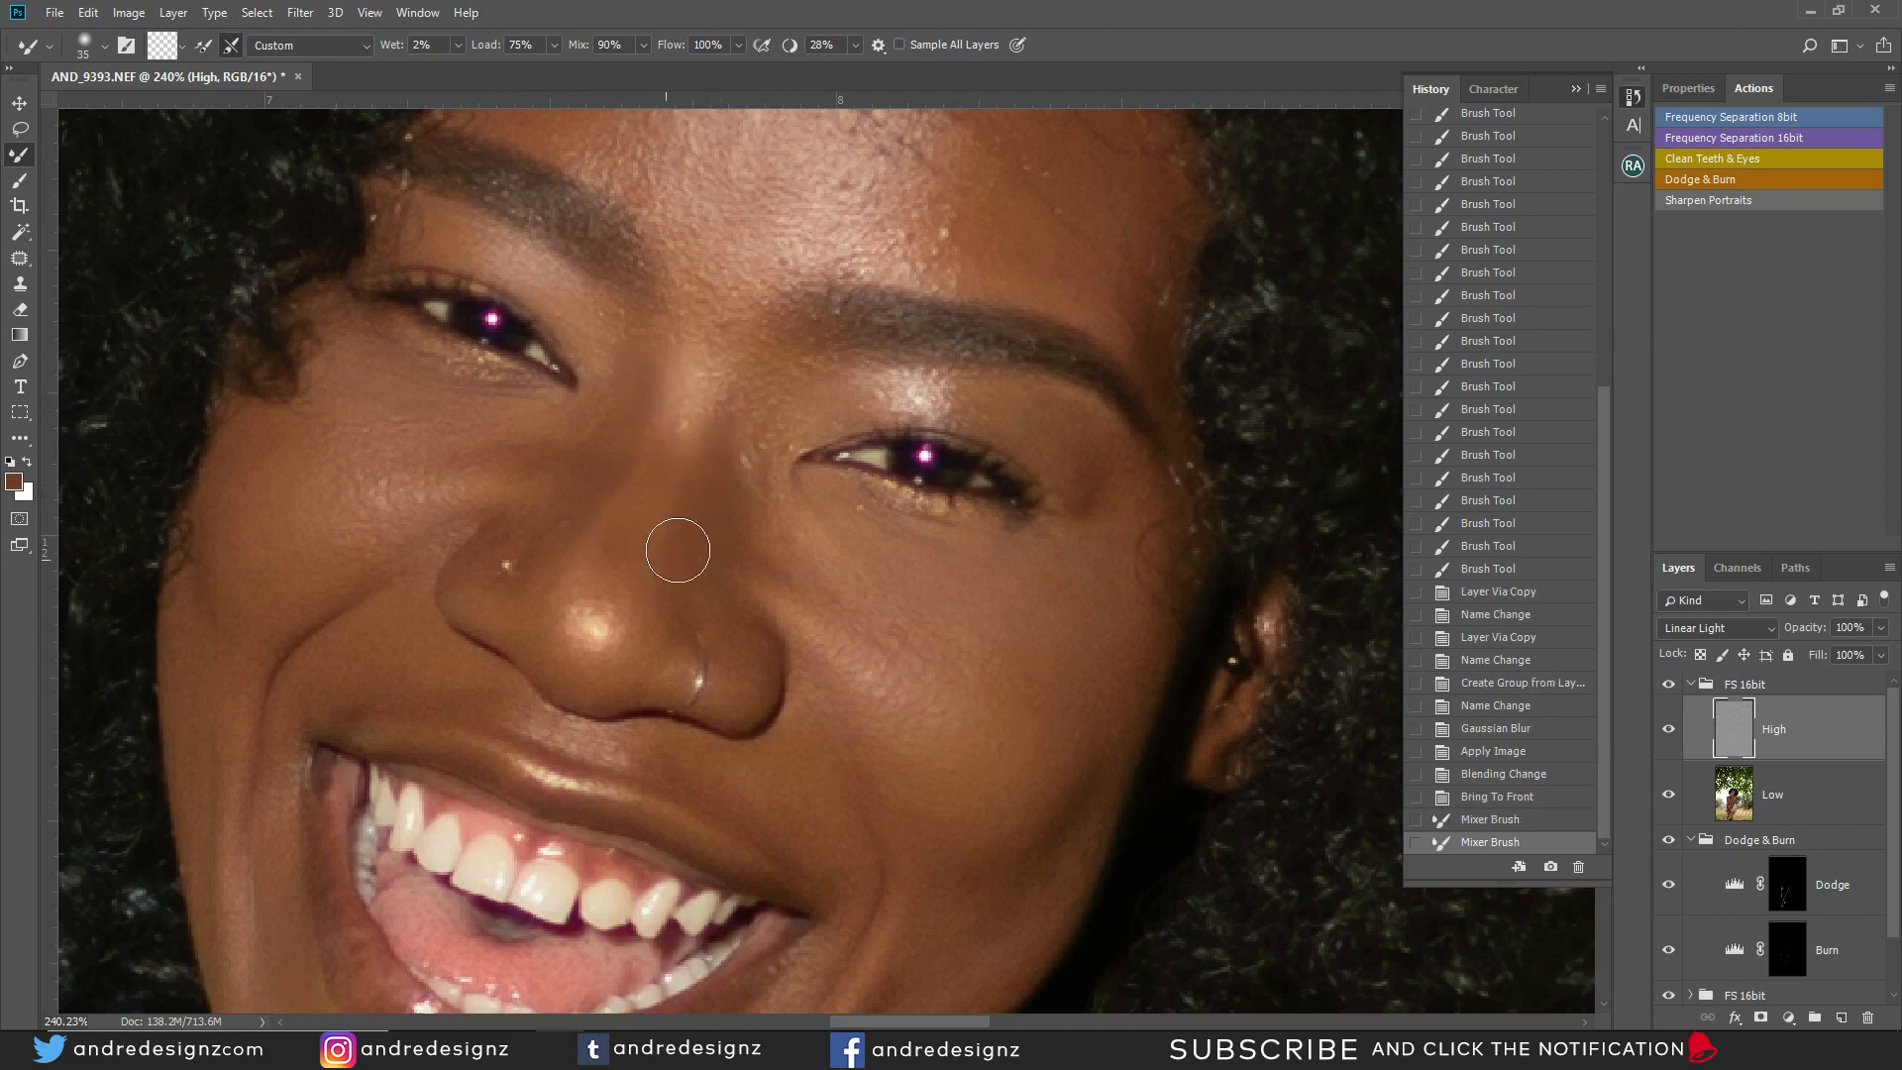
mouse_move(642, 565)
mouse_down()
mouse_move(590, 489)
mouse_move(573, 513)
mouse_move(579, 591)
mouse_up()
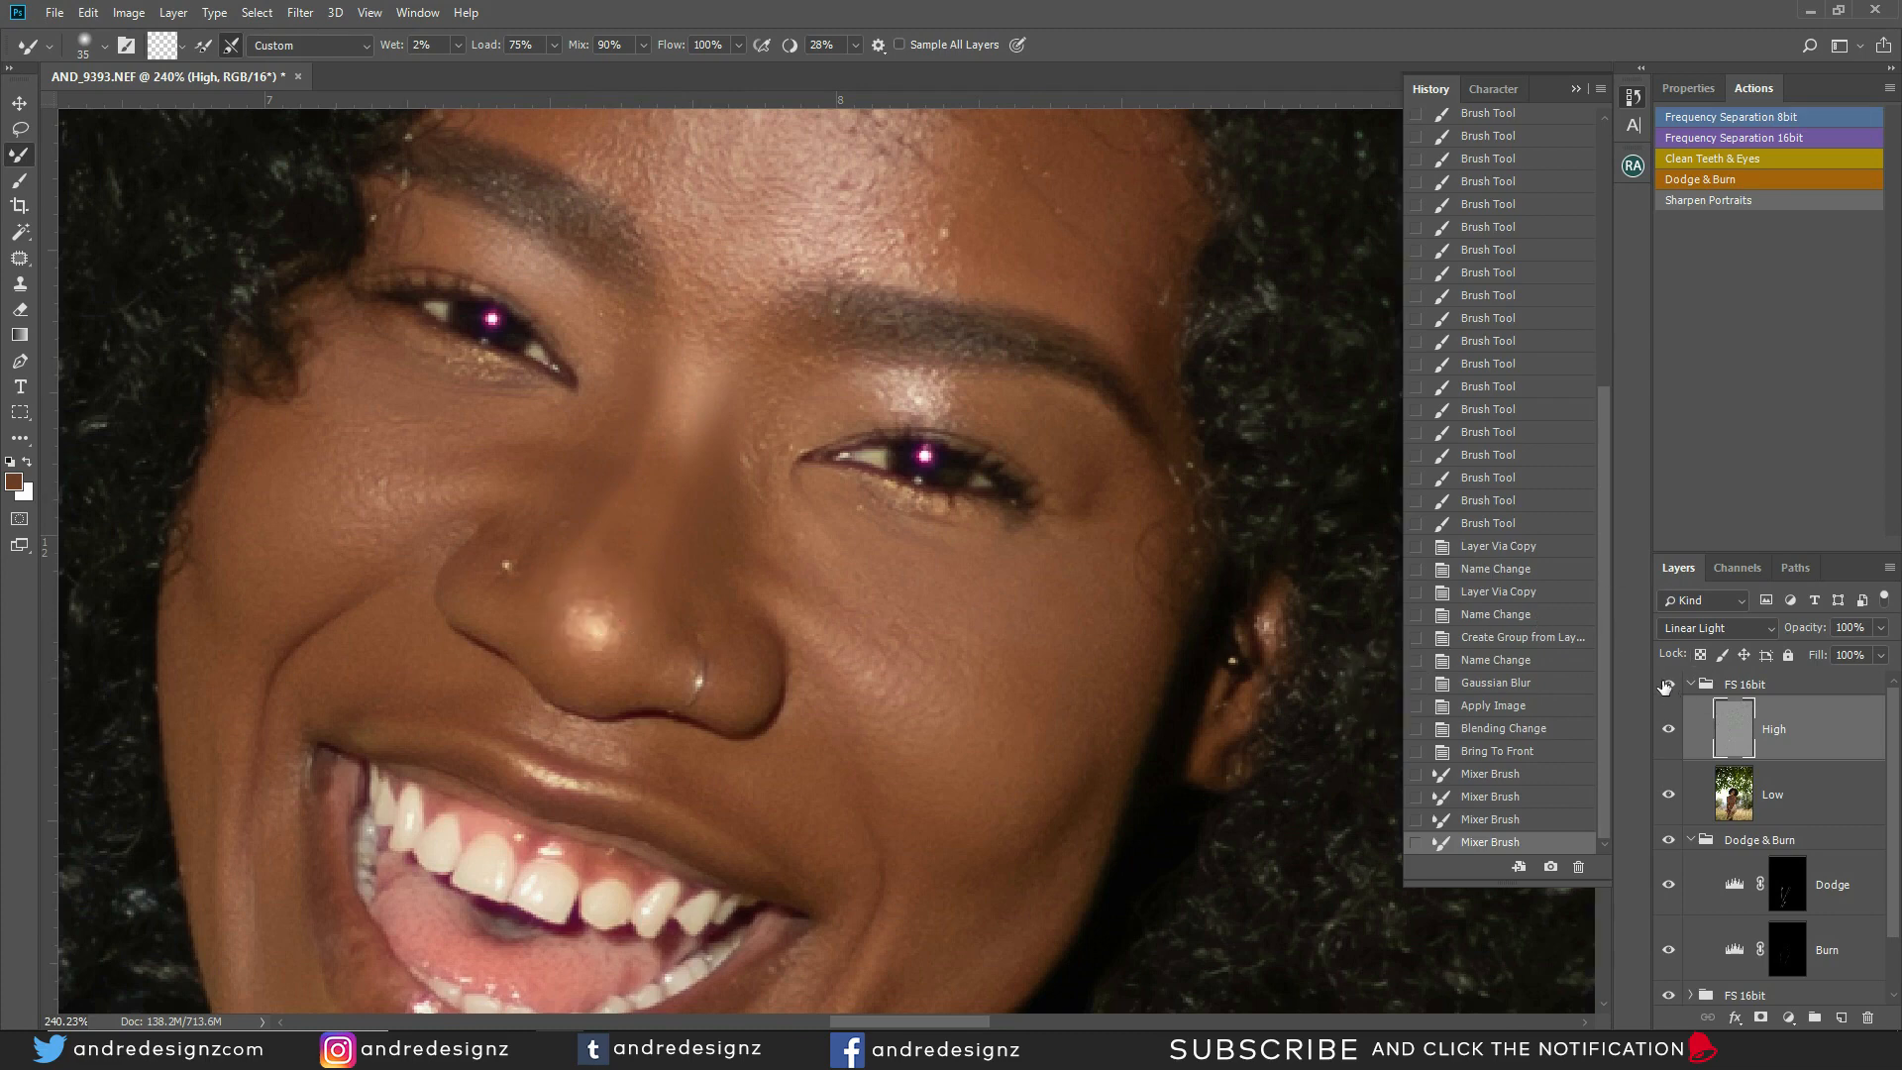
Compare the face with the front FS 16bit group hidden and shown, and revert the history to before the Mixer Brush strokes
click(1670, 685)
click(1670, 686)
click(1670, 686)
click(1669, 685)
scroll(1214, 673, down, 3)
scroll(926, 506, down, 4)
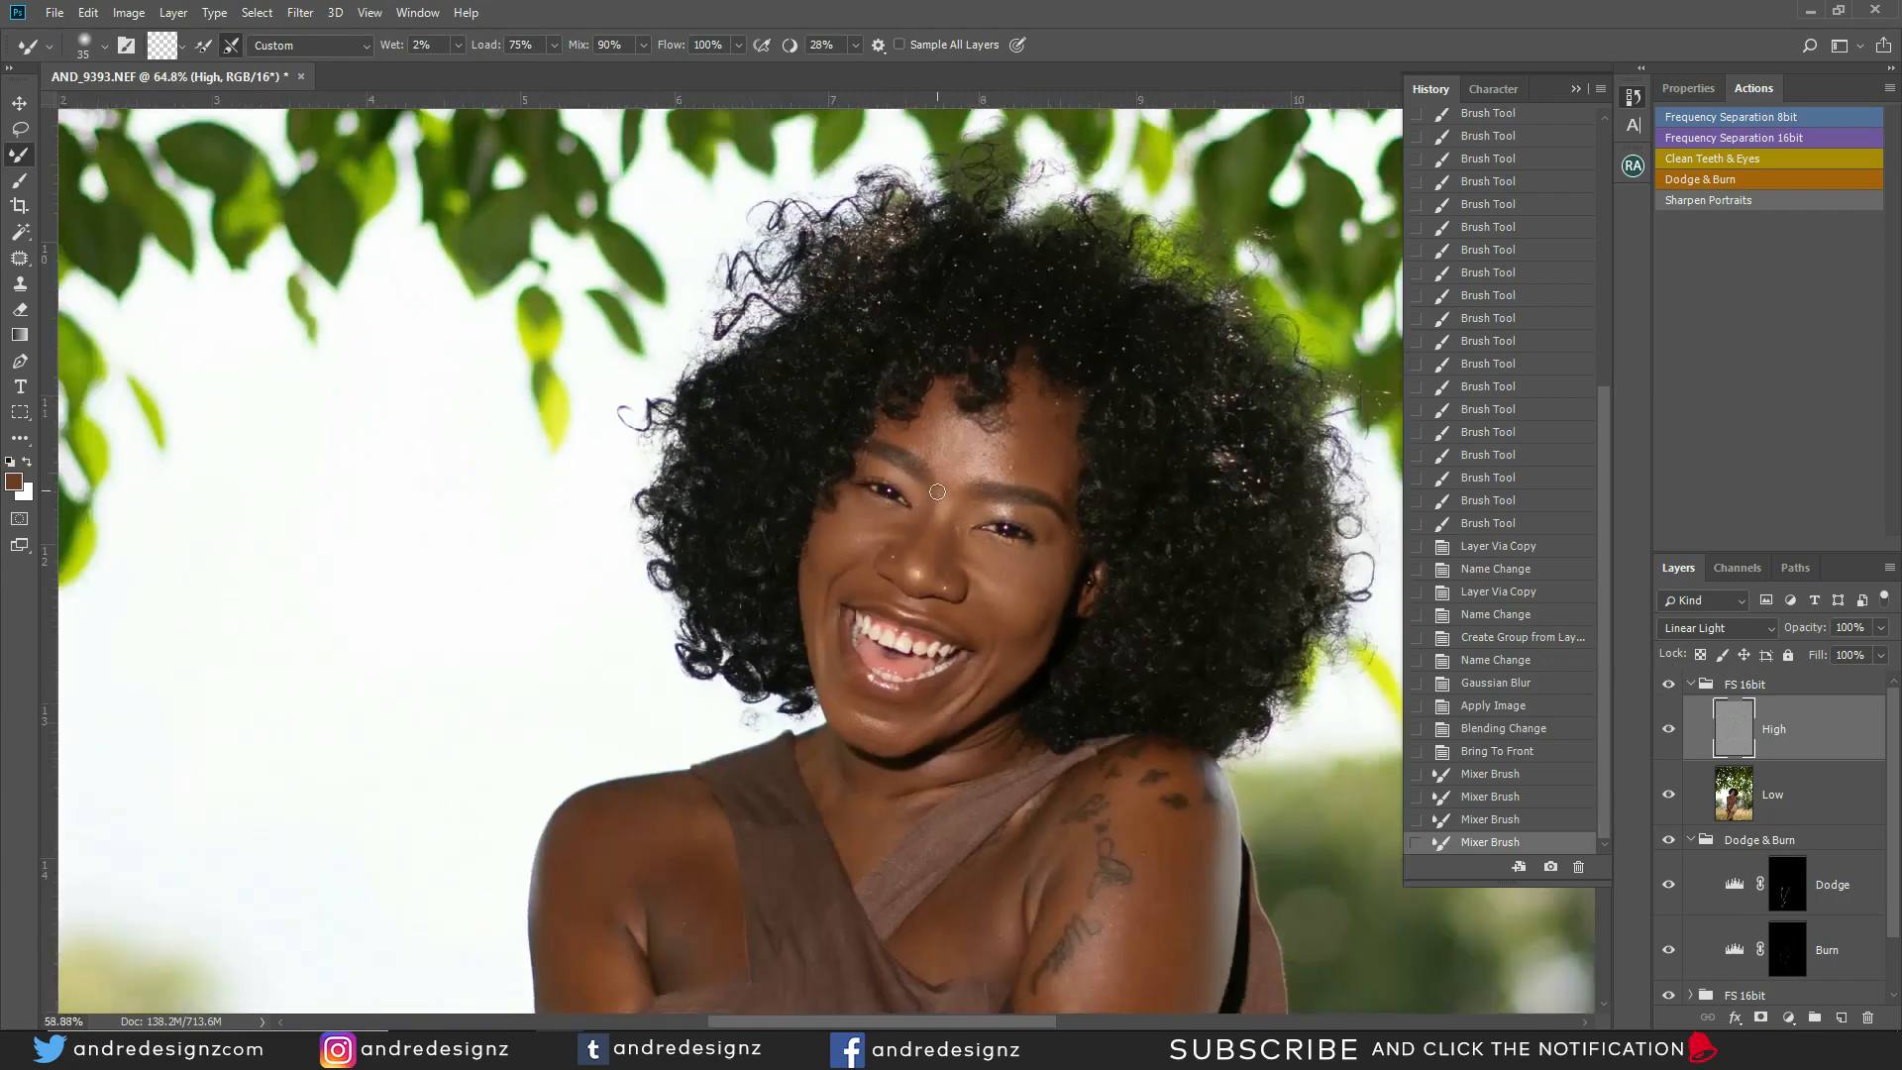
scroll(968, 469, up, 2)
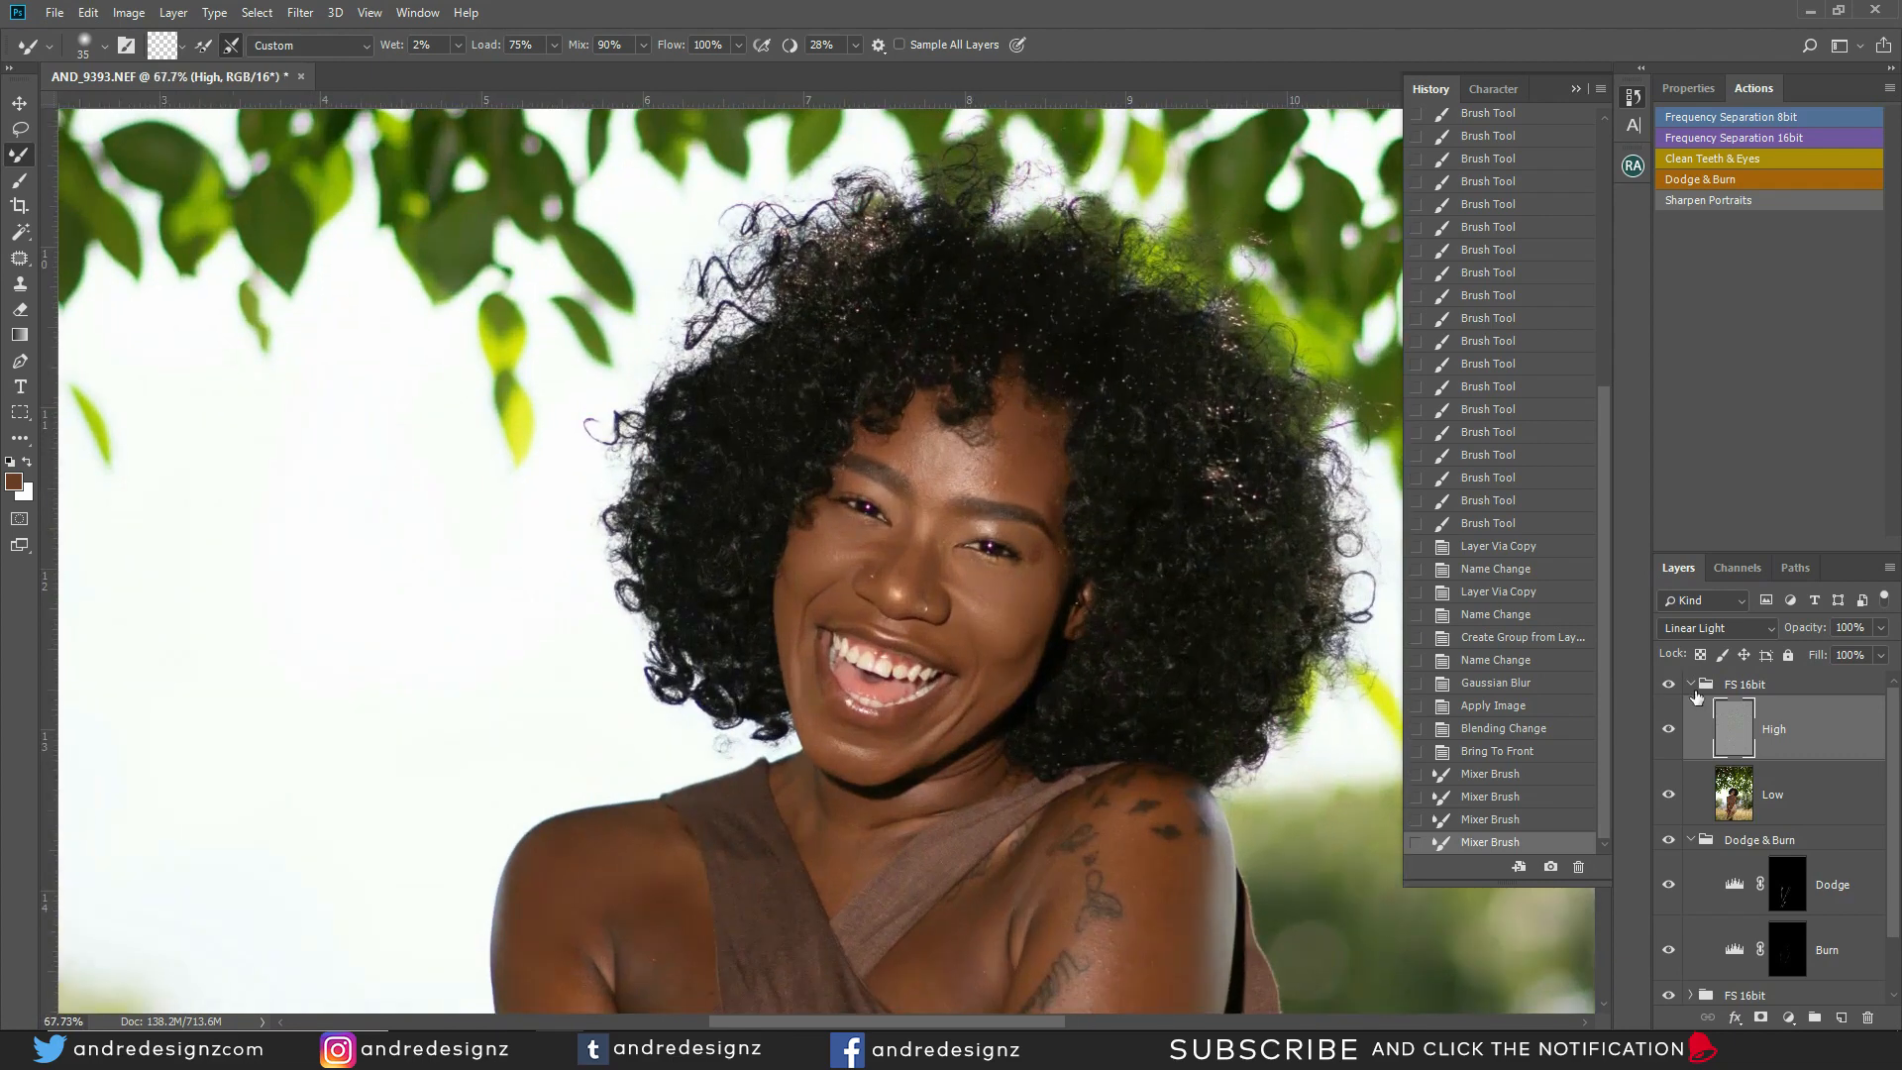
click(1479, 755)
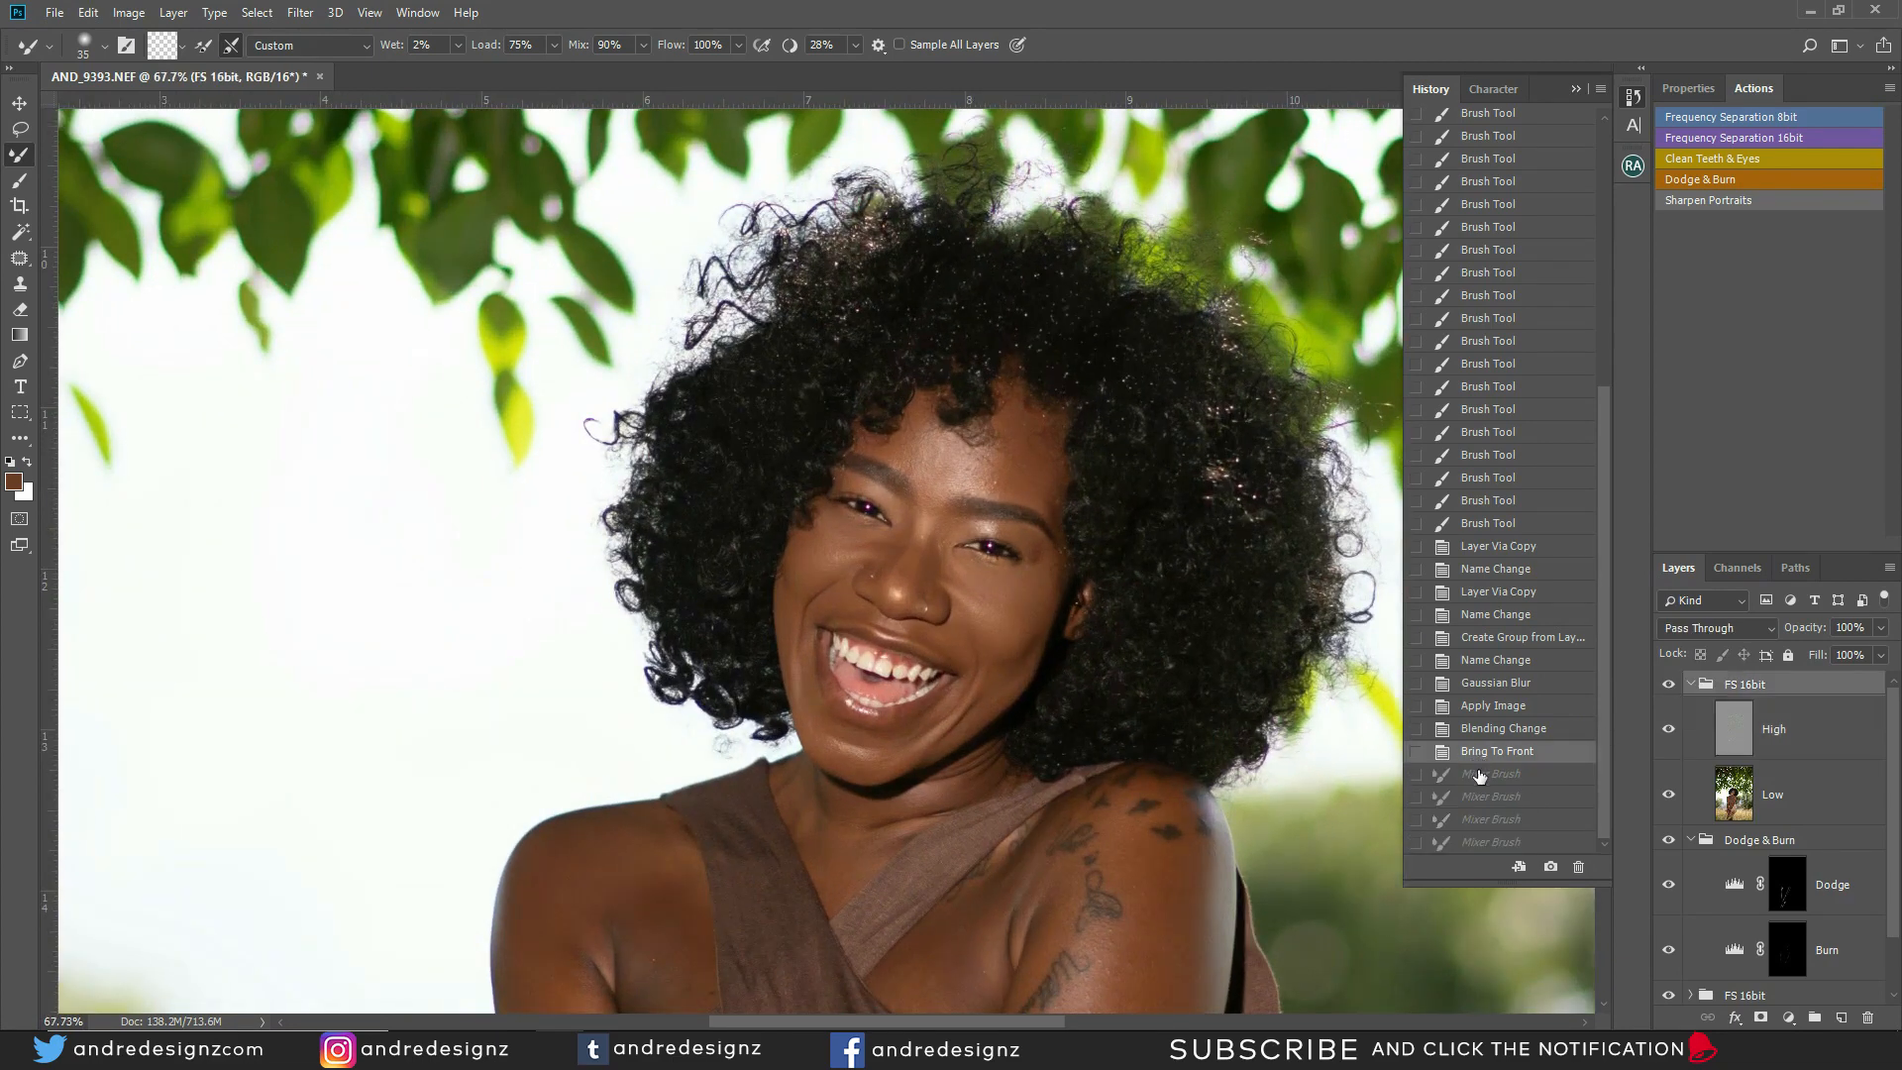
Try smoothing the bridge of the nose on the Low layer with the Mixer Brush and revert the stroke
scroll(931, 510, up, 3)
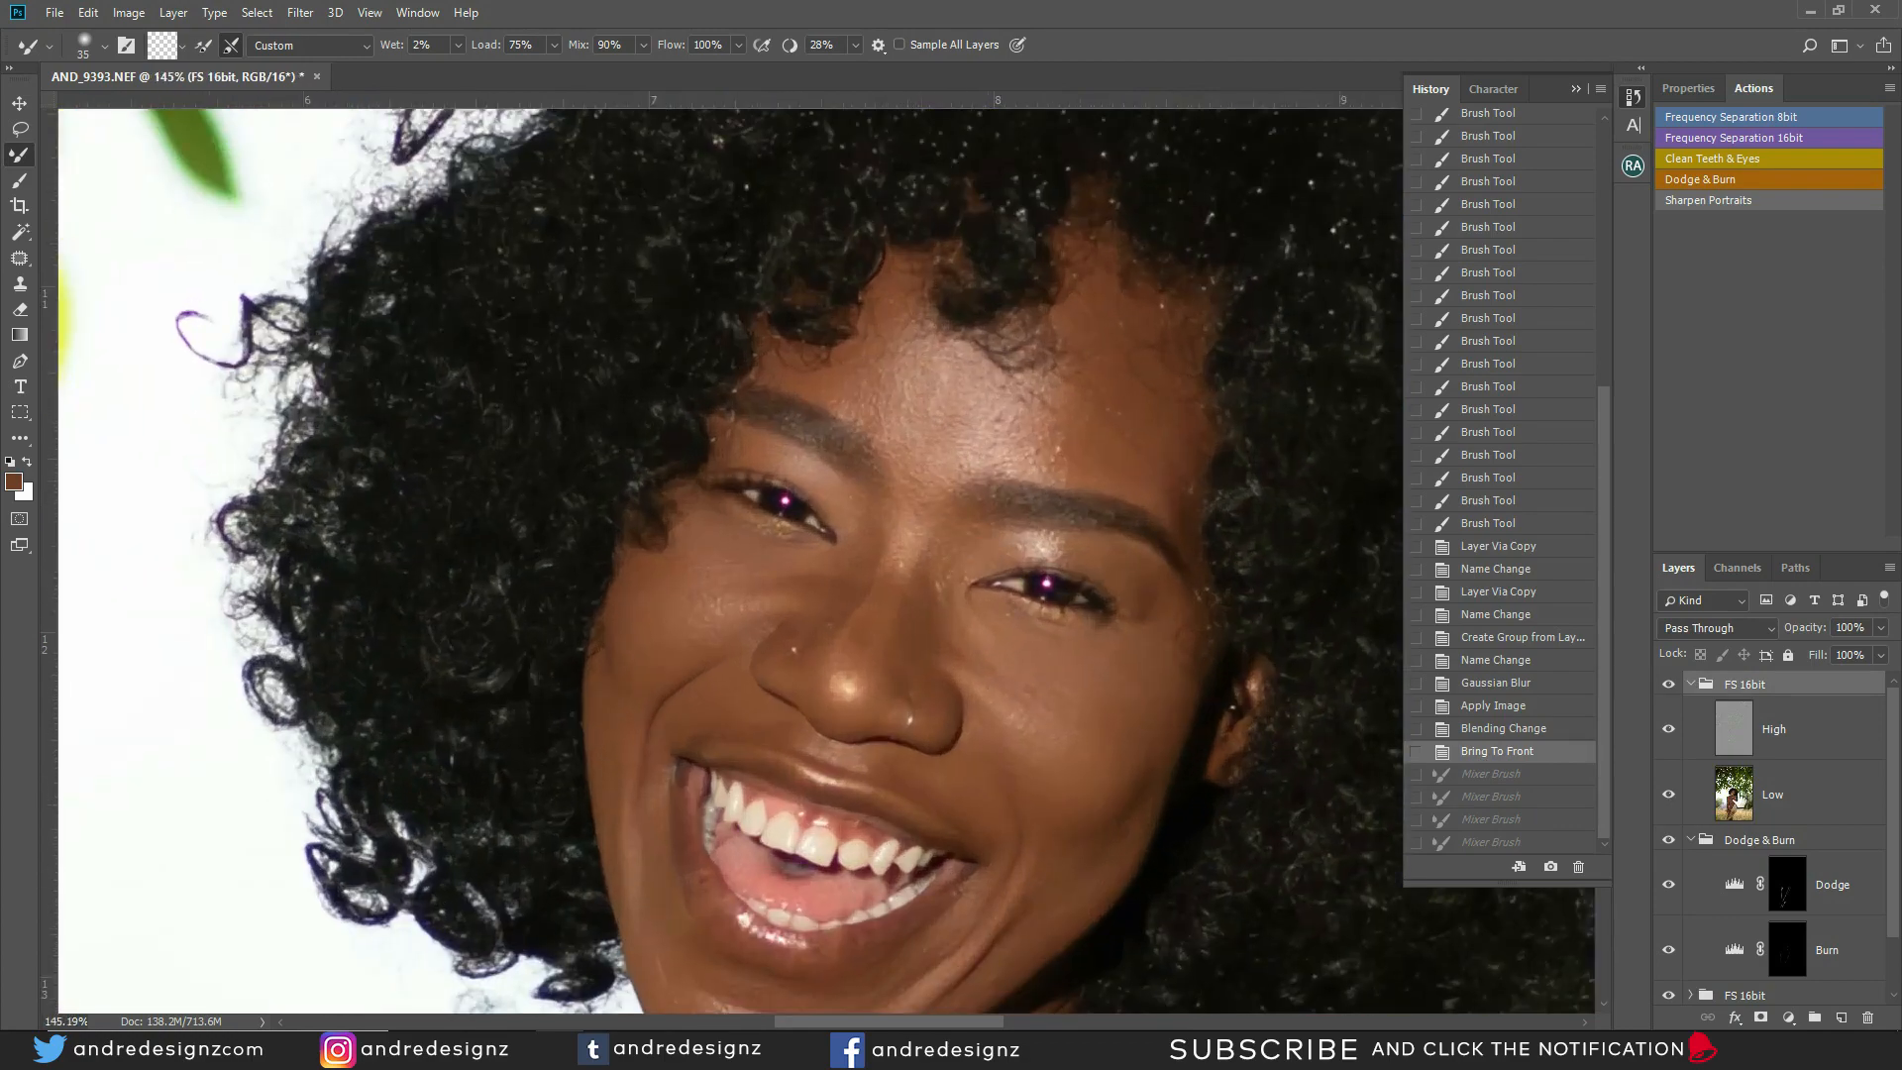
click(1737, 797)
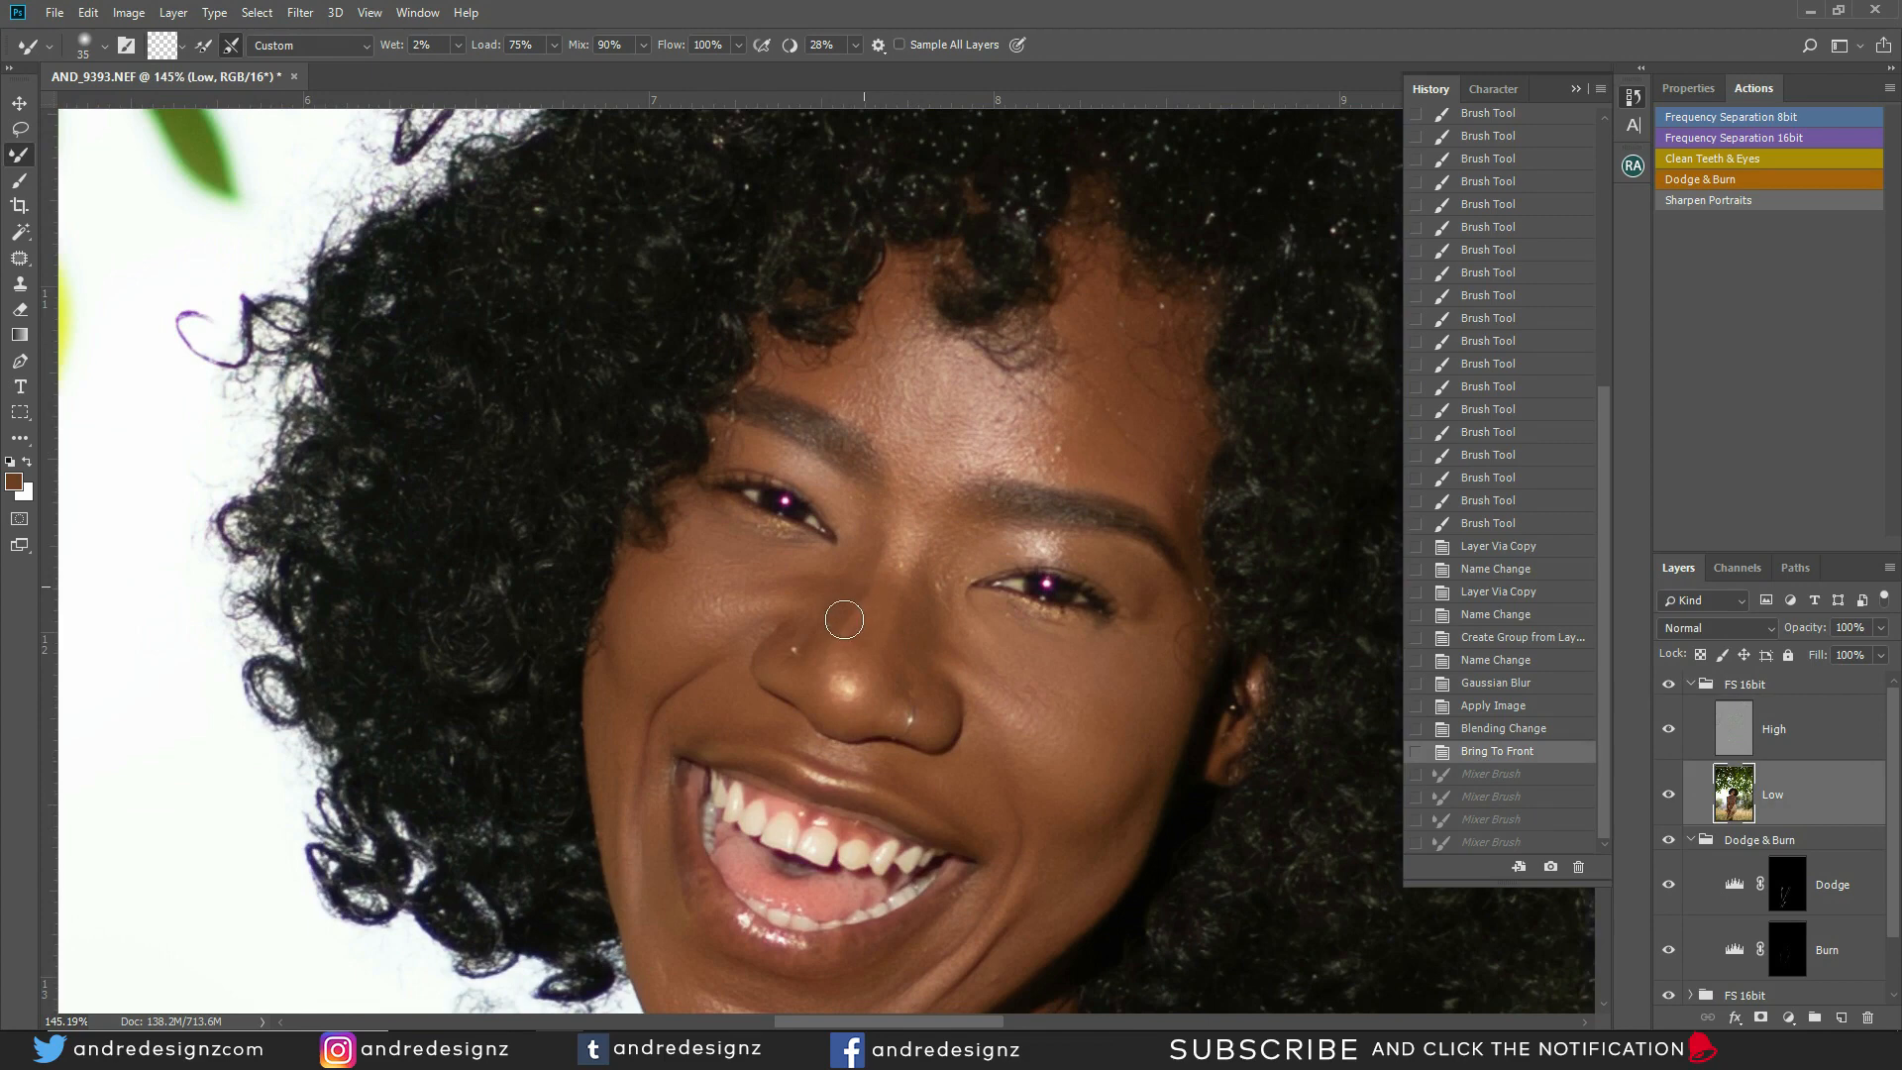
drag(884, 545, 839, 655)
click(1509, 820)
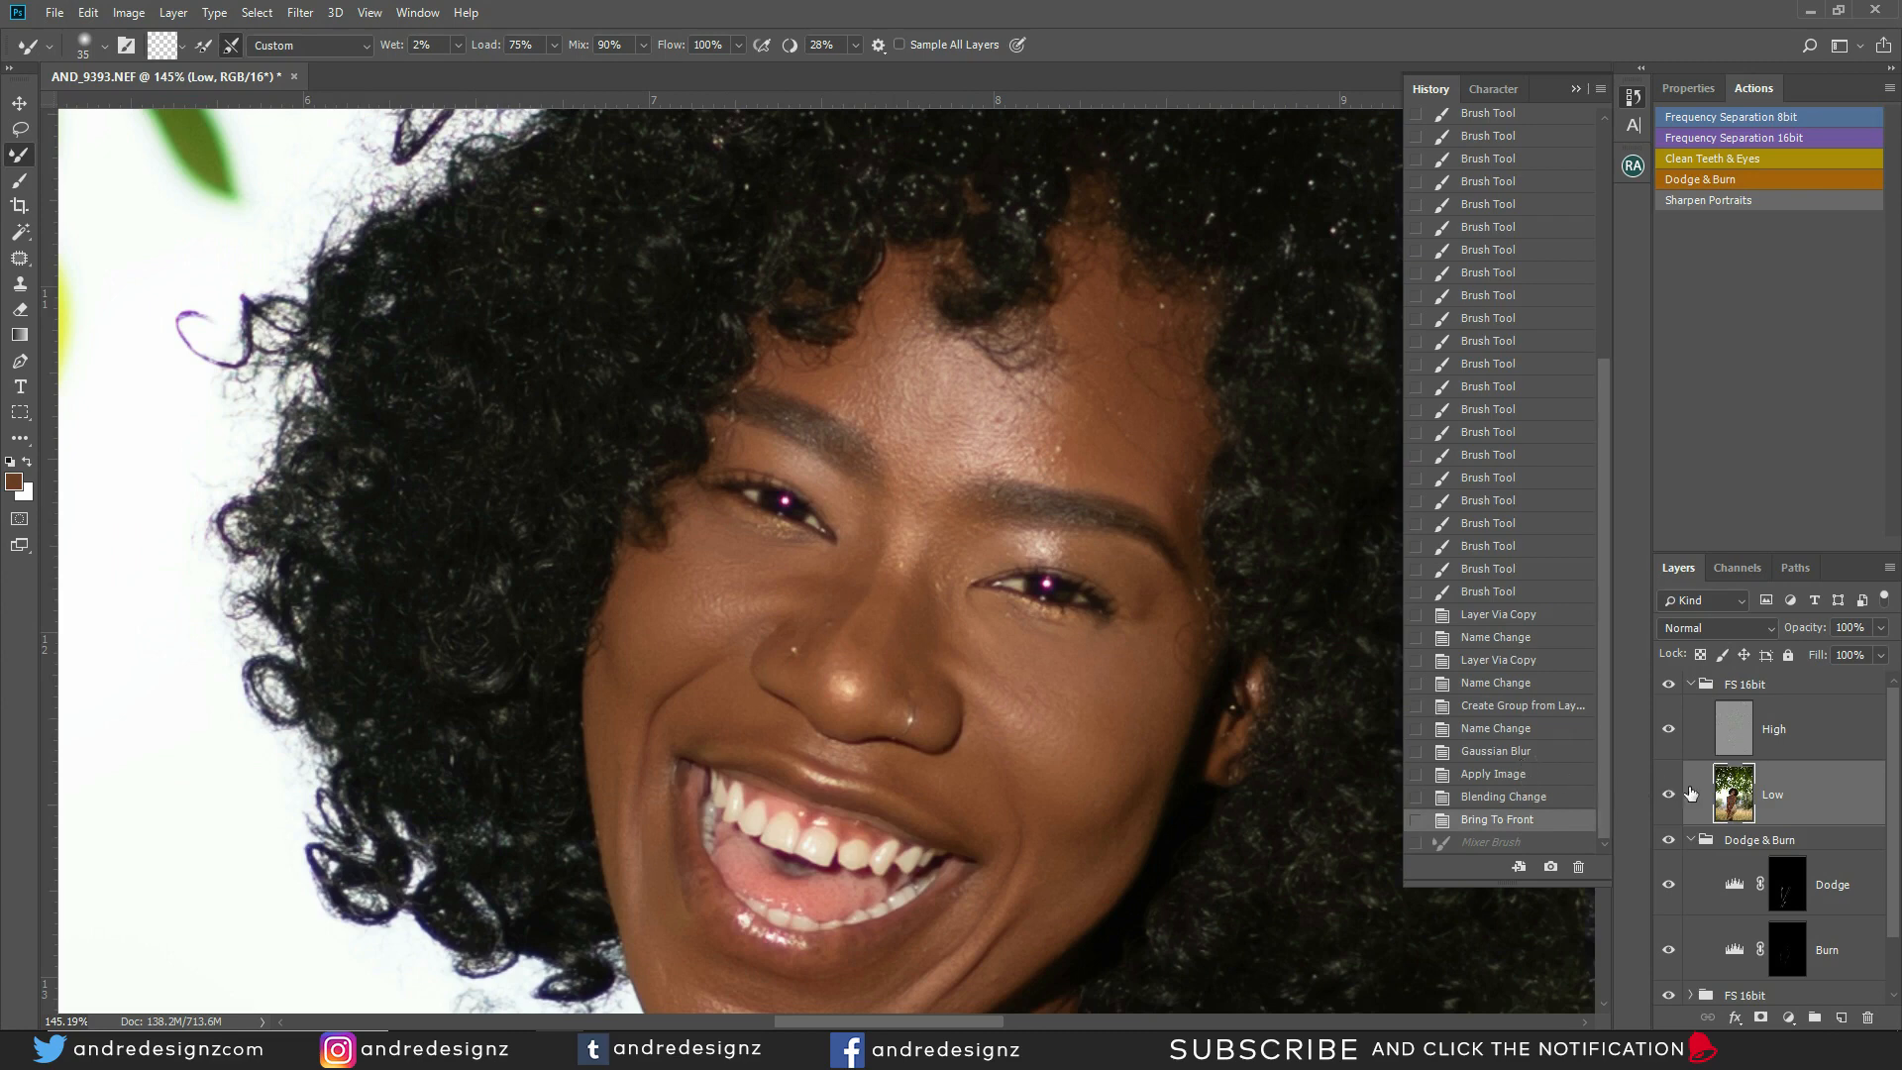
Select the High layer of the front FS 16bit group and switch to the Patch Tool
click(1732, 738)
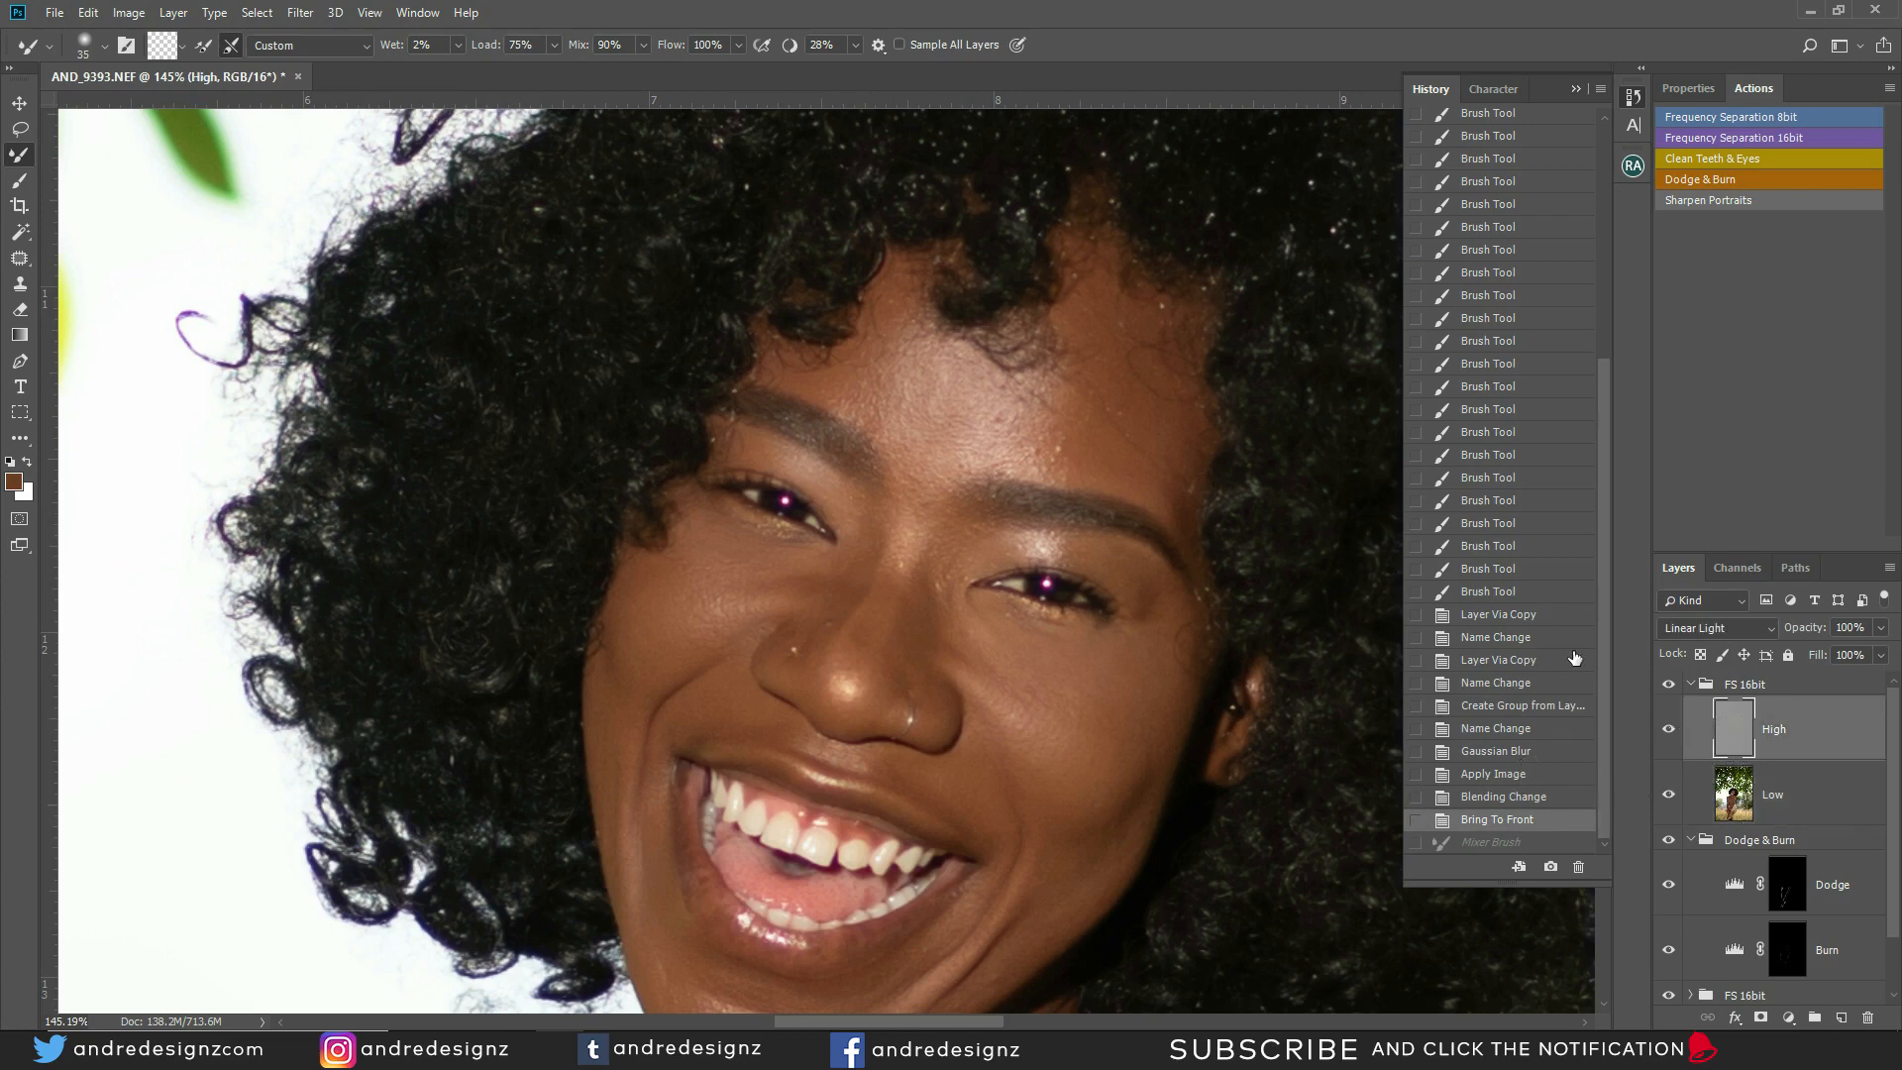
key(l)
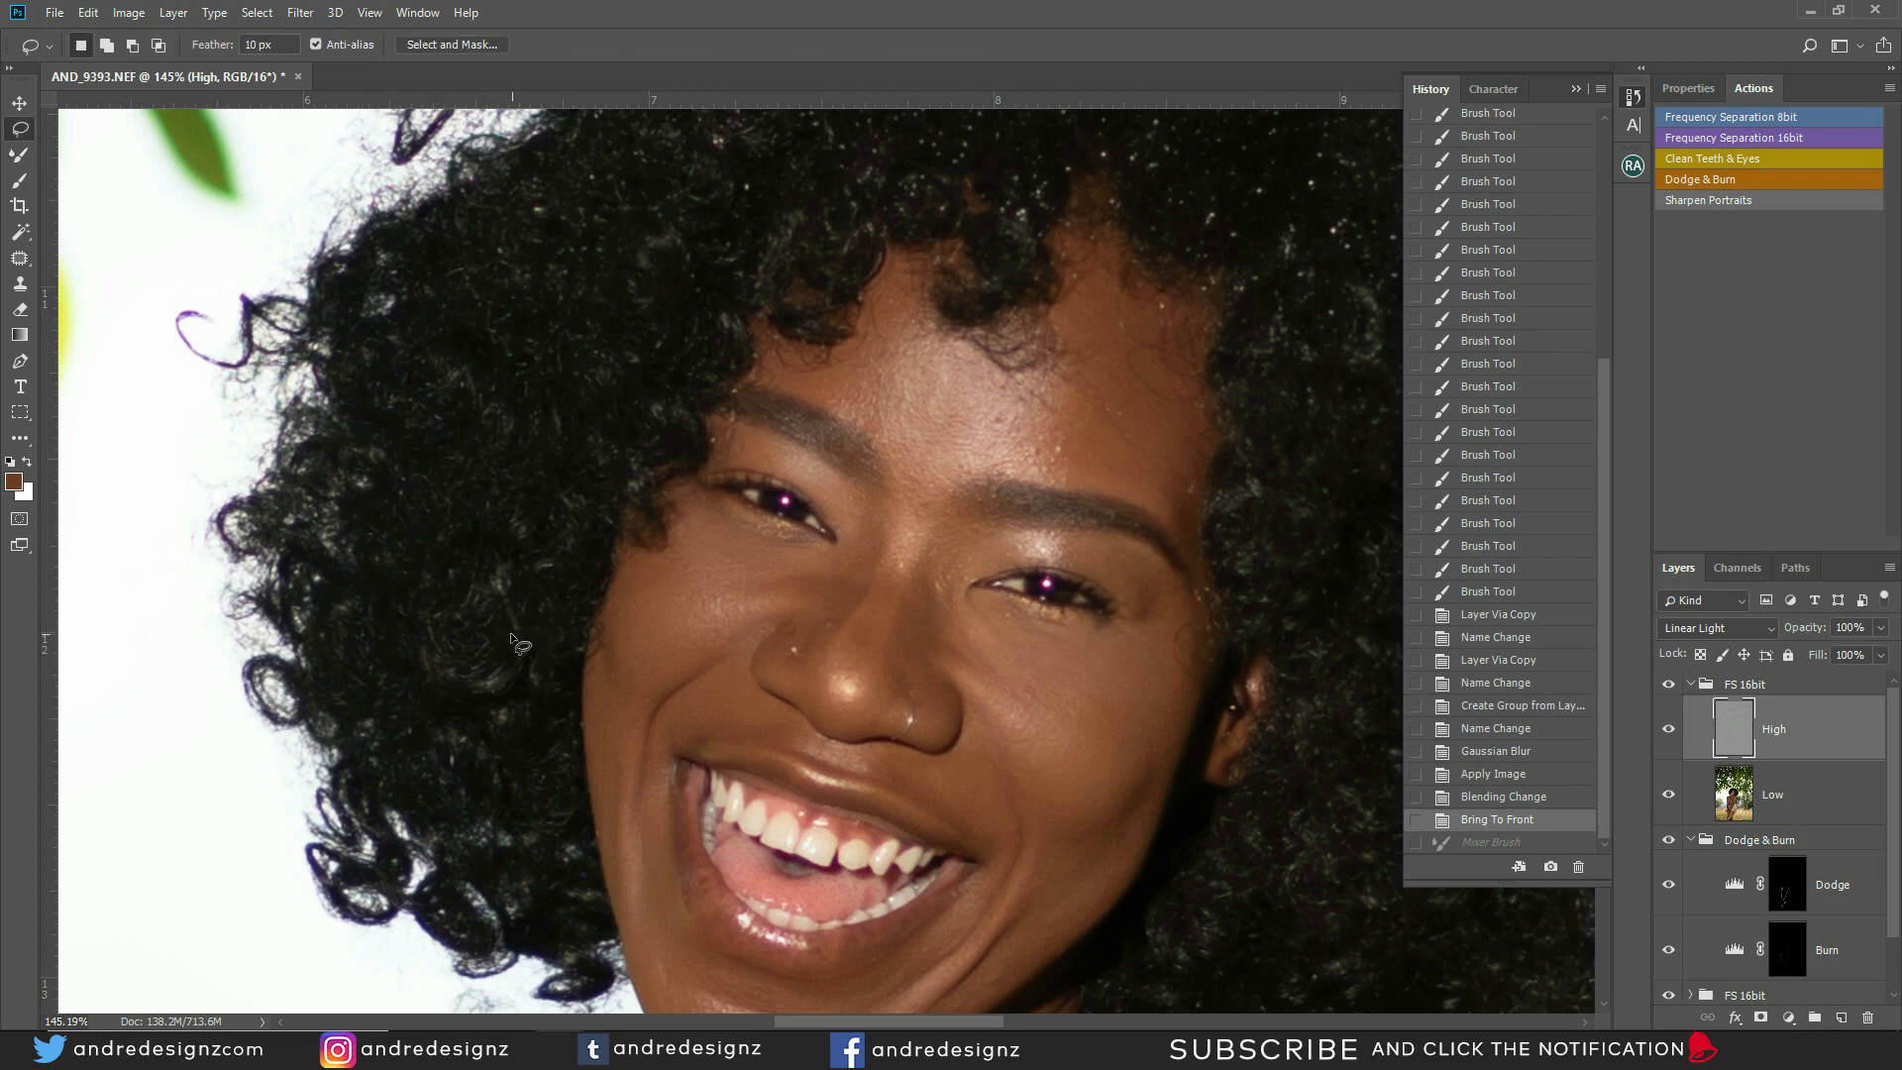
click(21, 262)
right_click(24, 268)
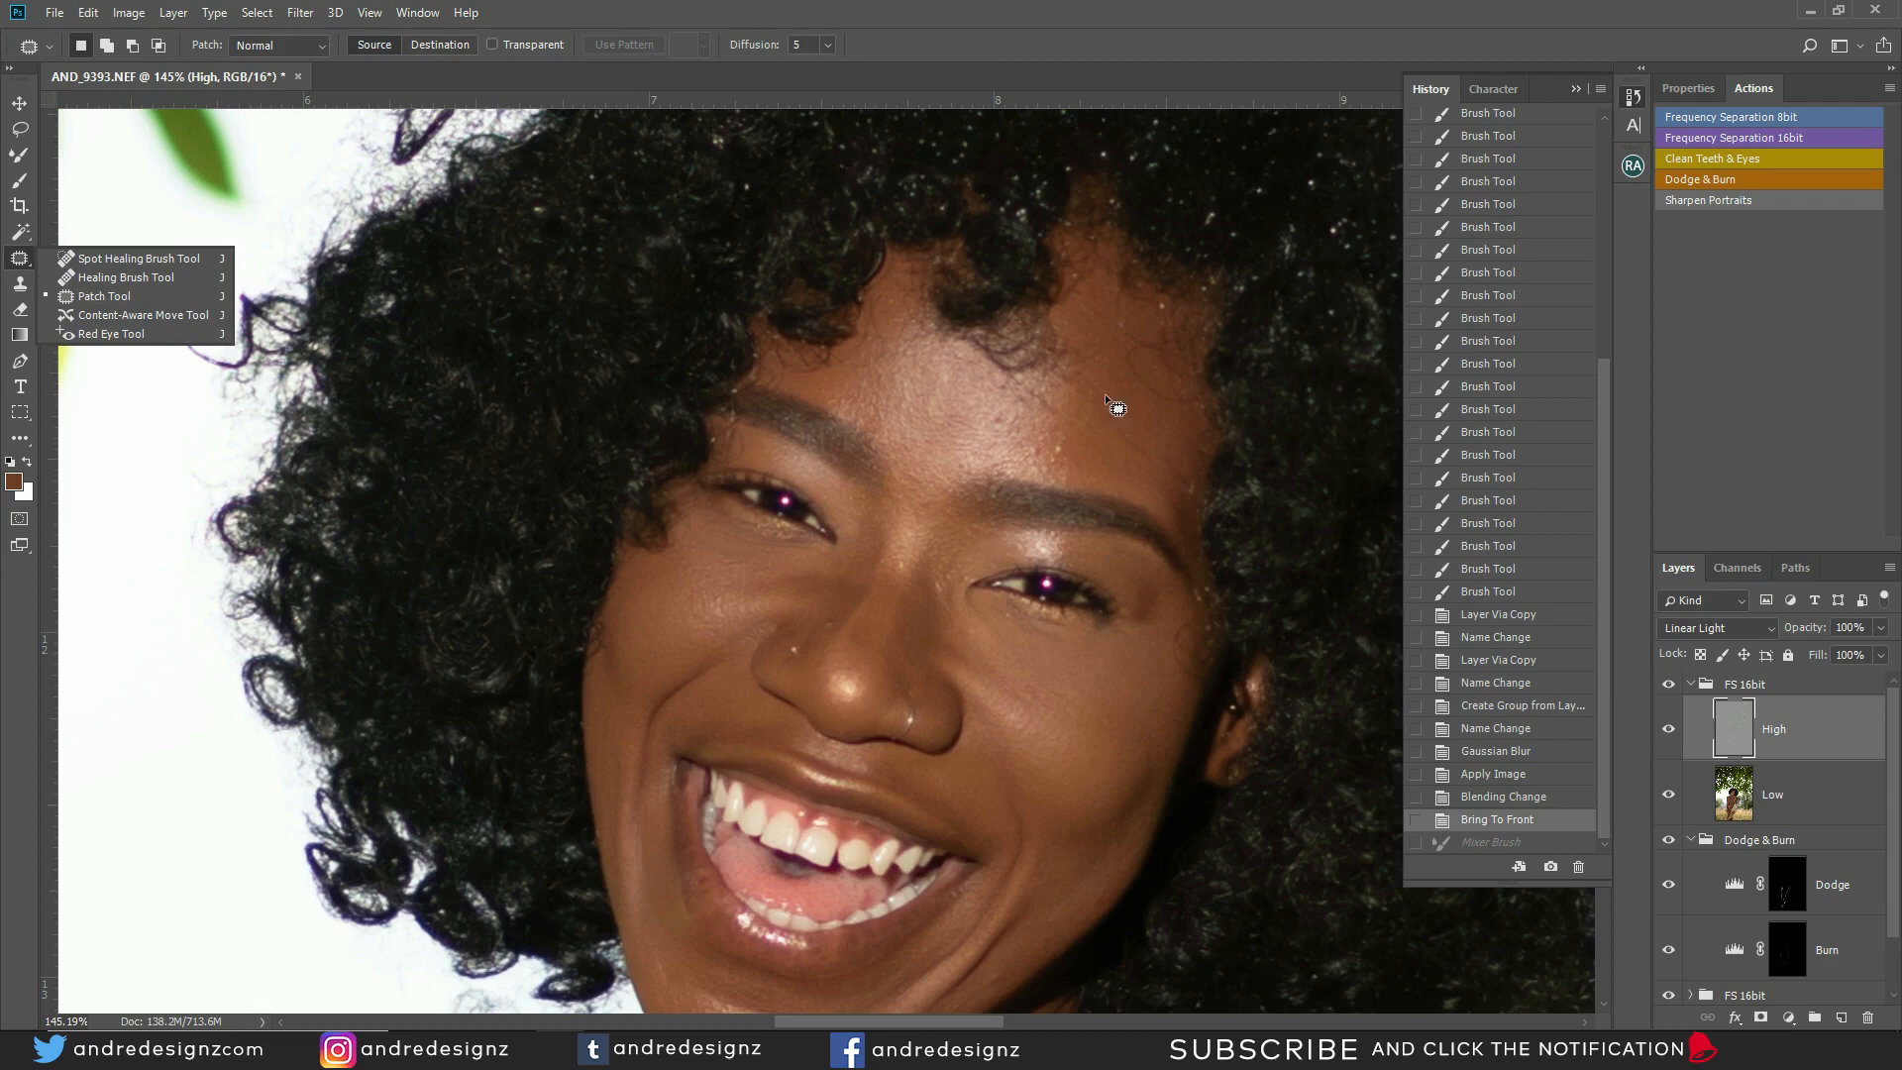
Delete the front FS 16bit group and collapse the Dodge & Burn group
scroll(1042, 558, down, 8)
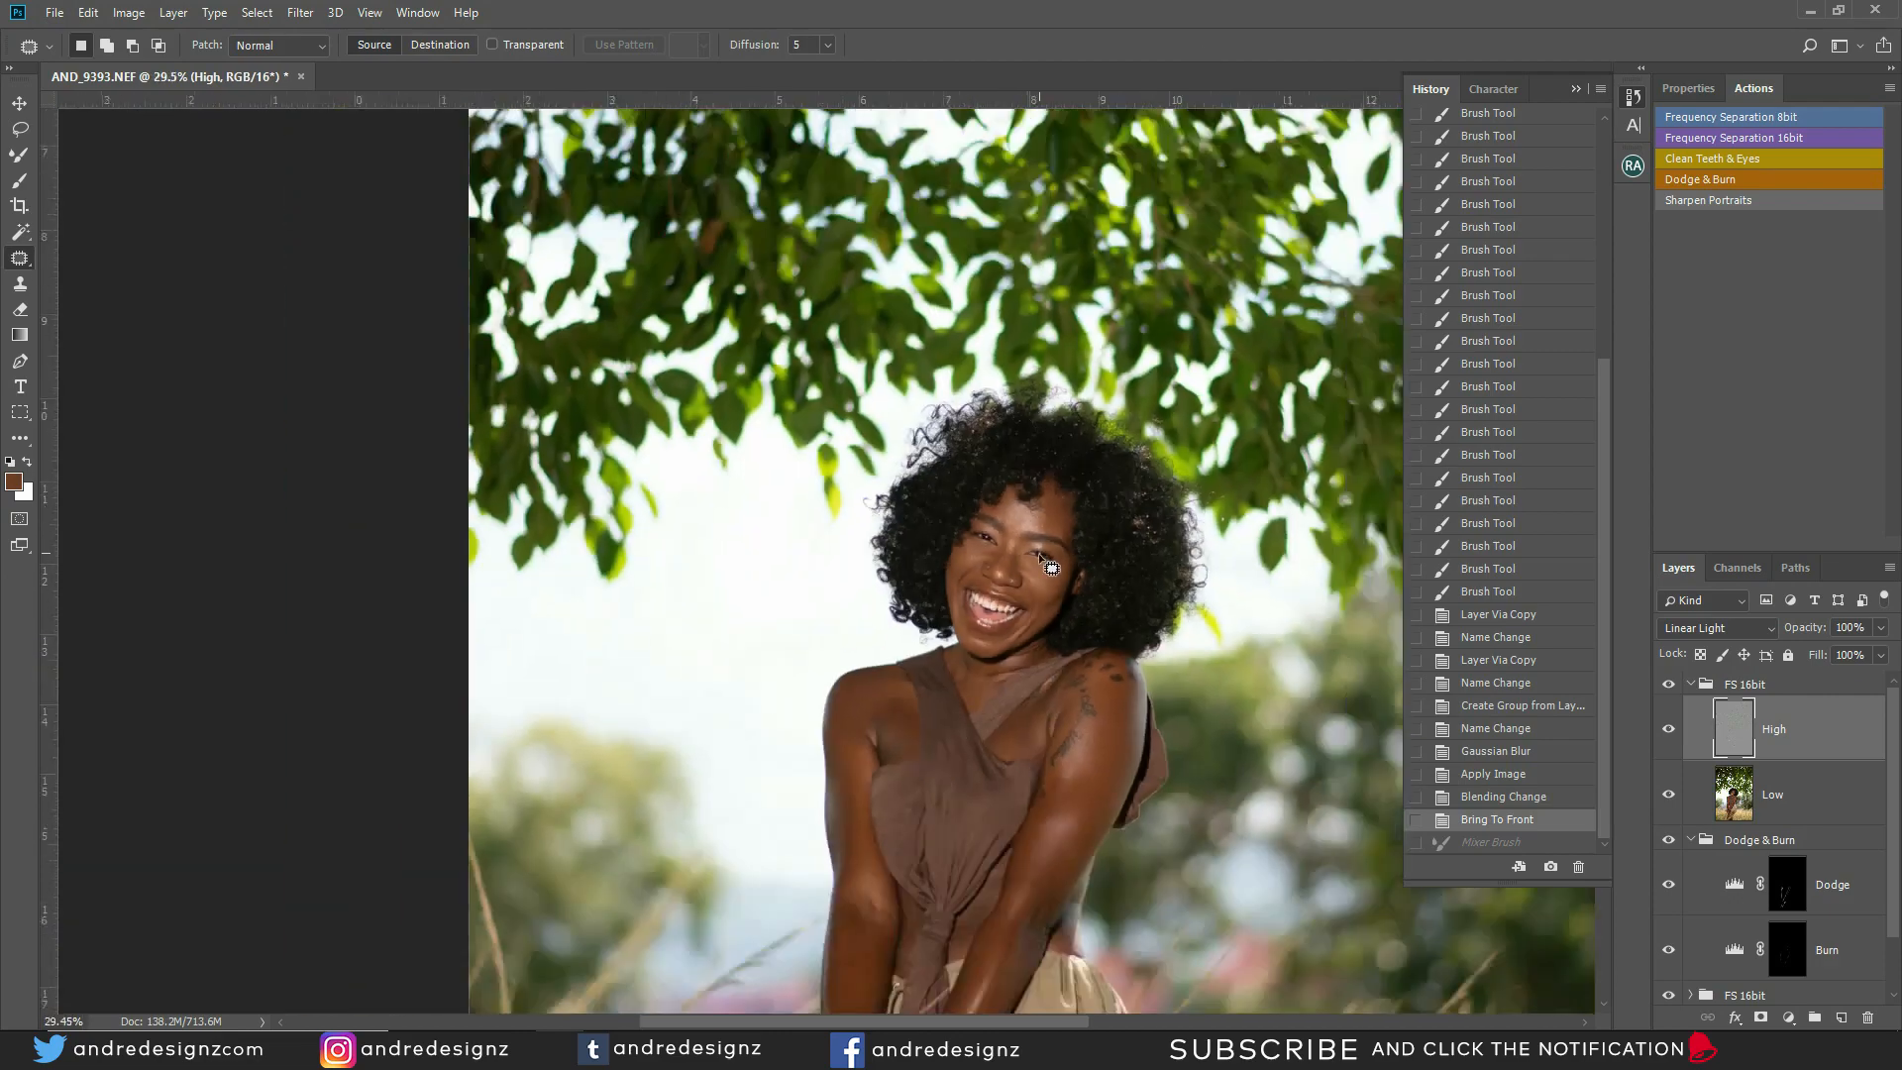
scroll(1052, 566, down, 3)
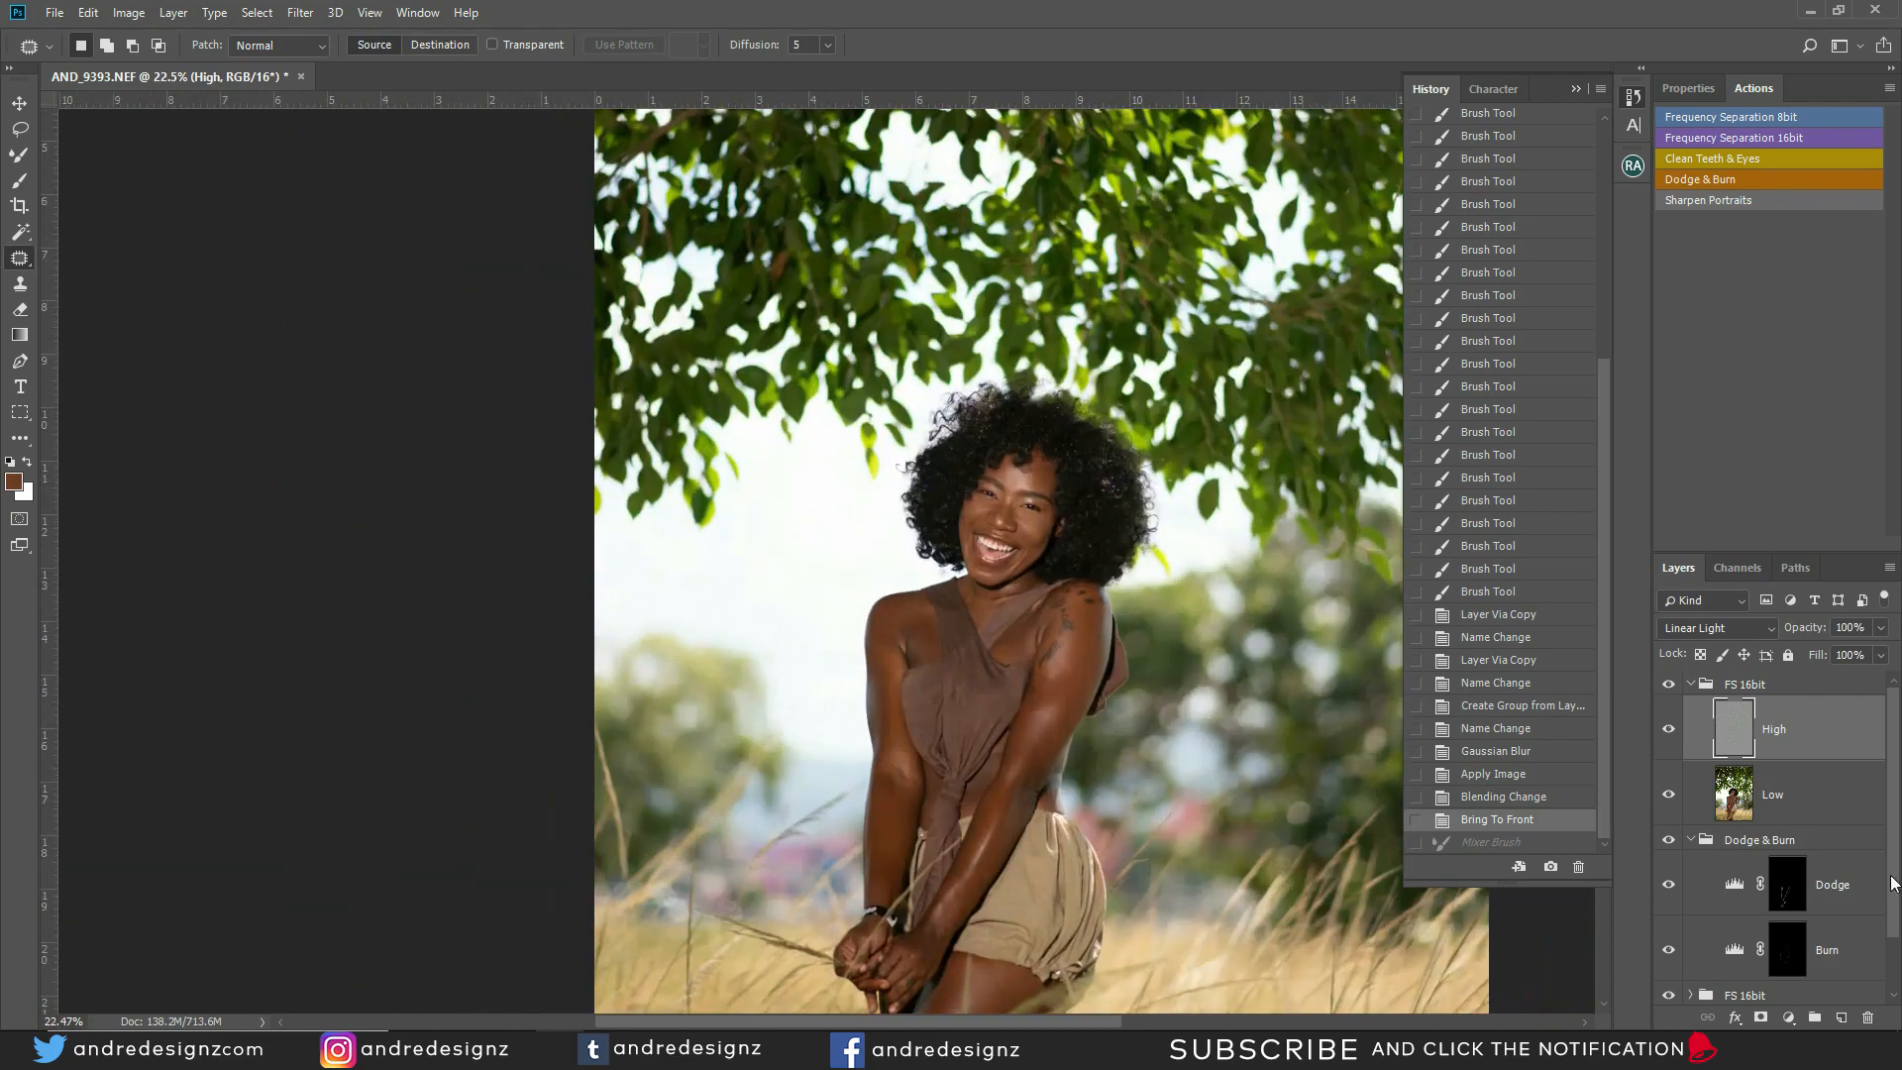
scroll(1764, 772, down, 1)
scroll(1801, 840, up, 1)
click(1670, 685)
click(1780, 685)
key(Delete)
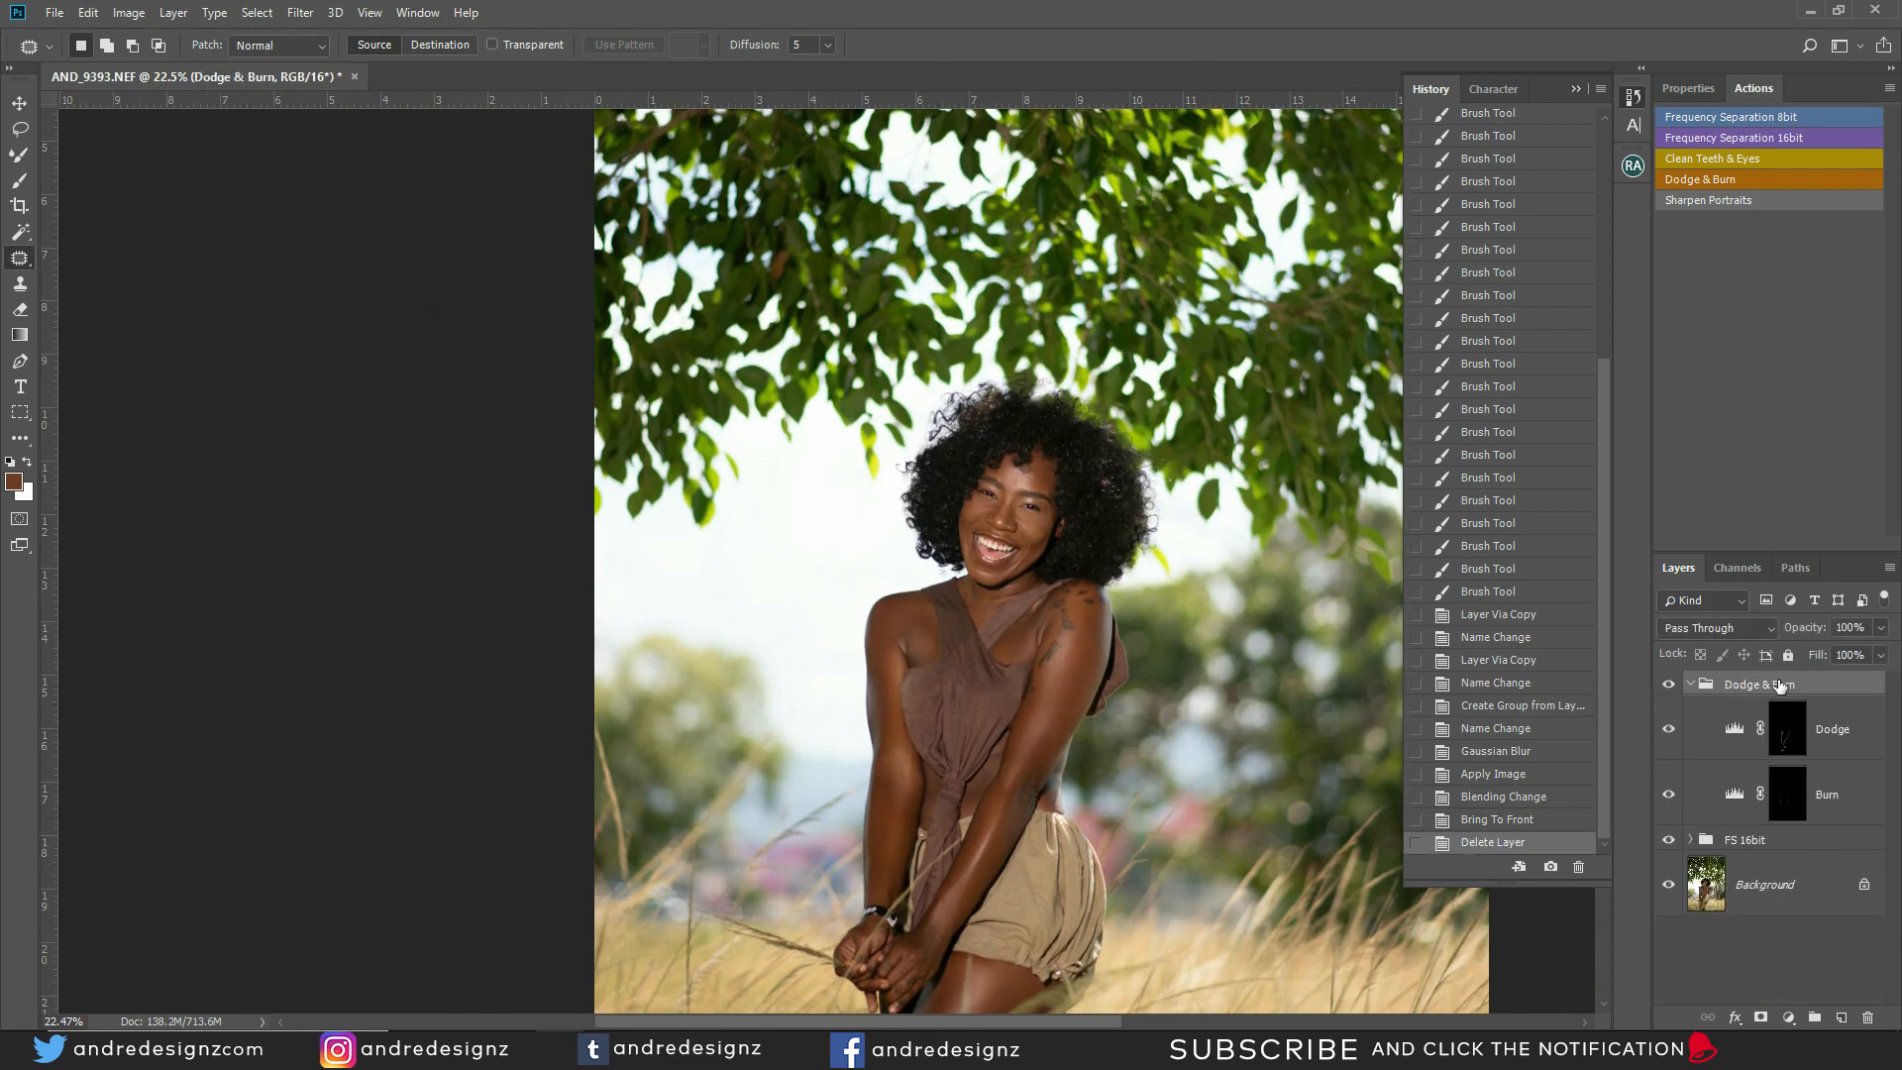
click(1691, 685)
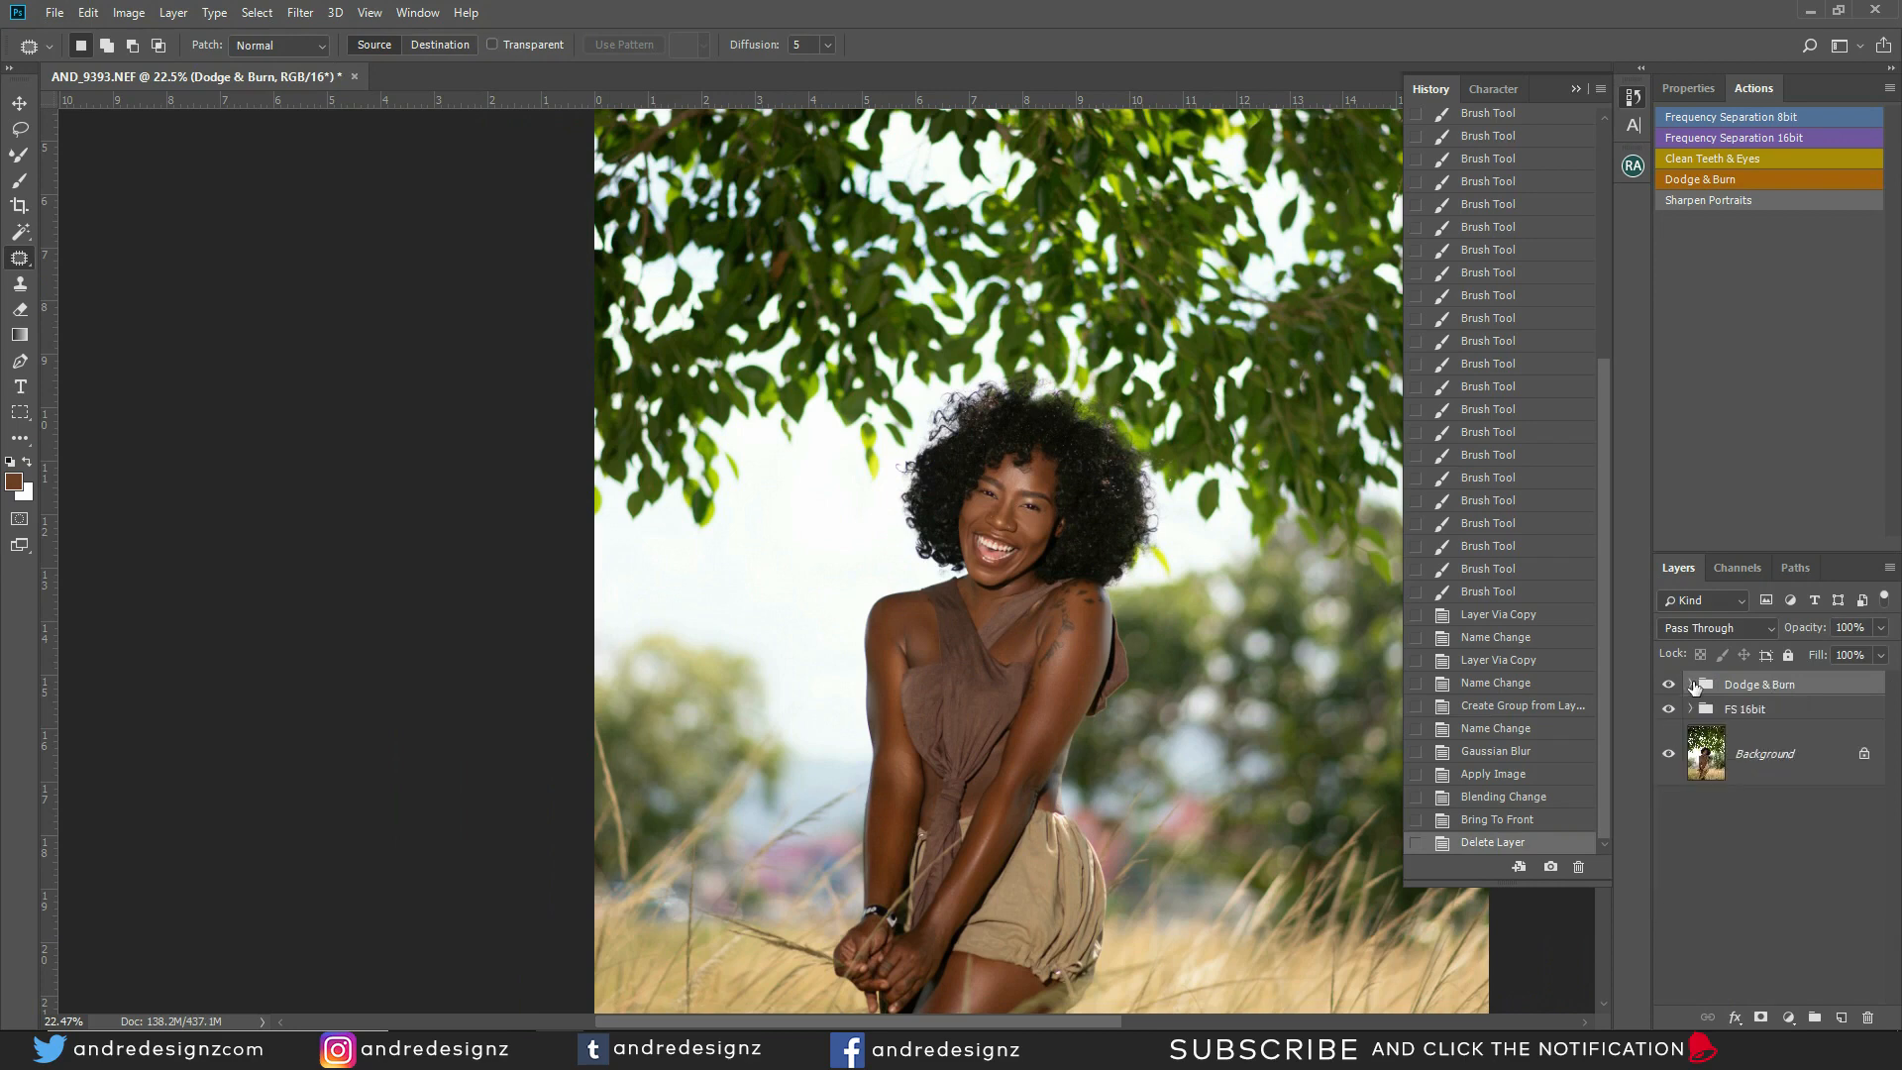
Try running the Frequency Separation 16bit action with the Dodge & Burn group selected
click(1762, 758)
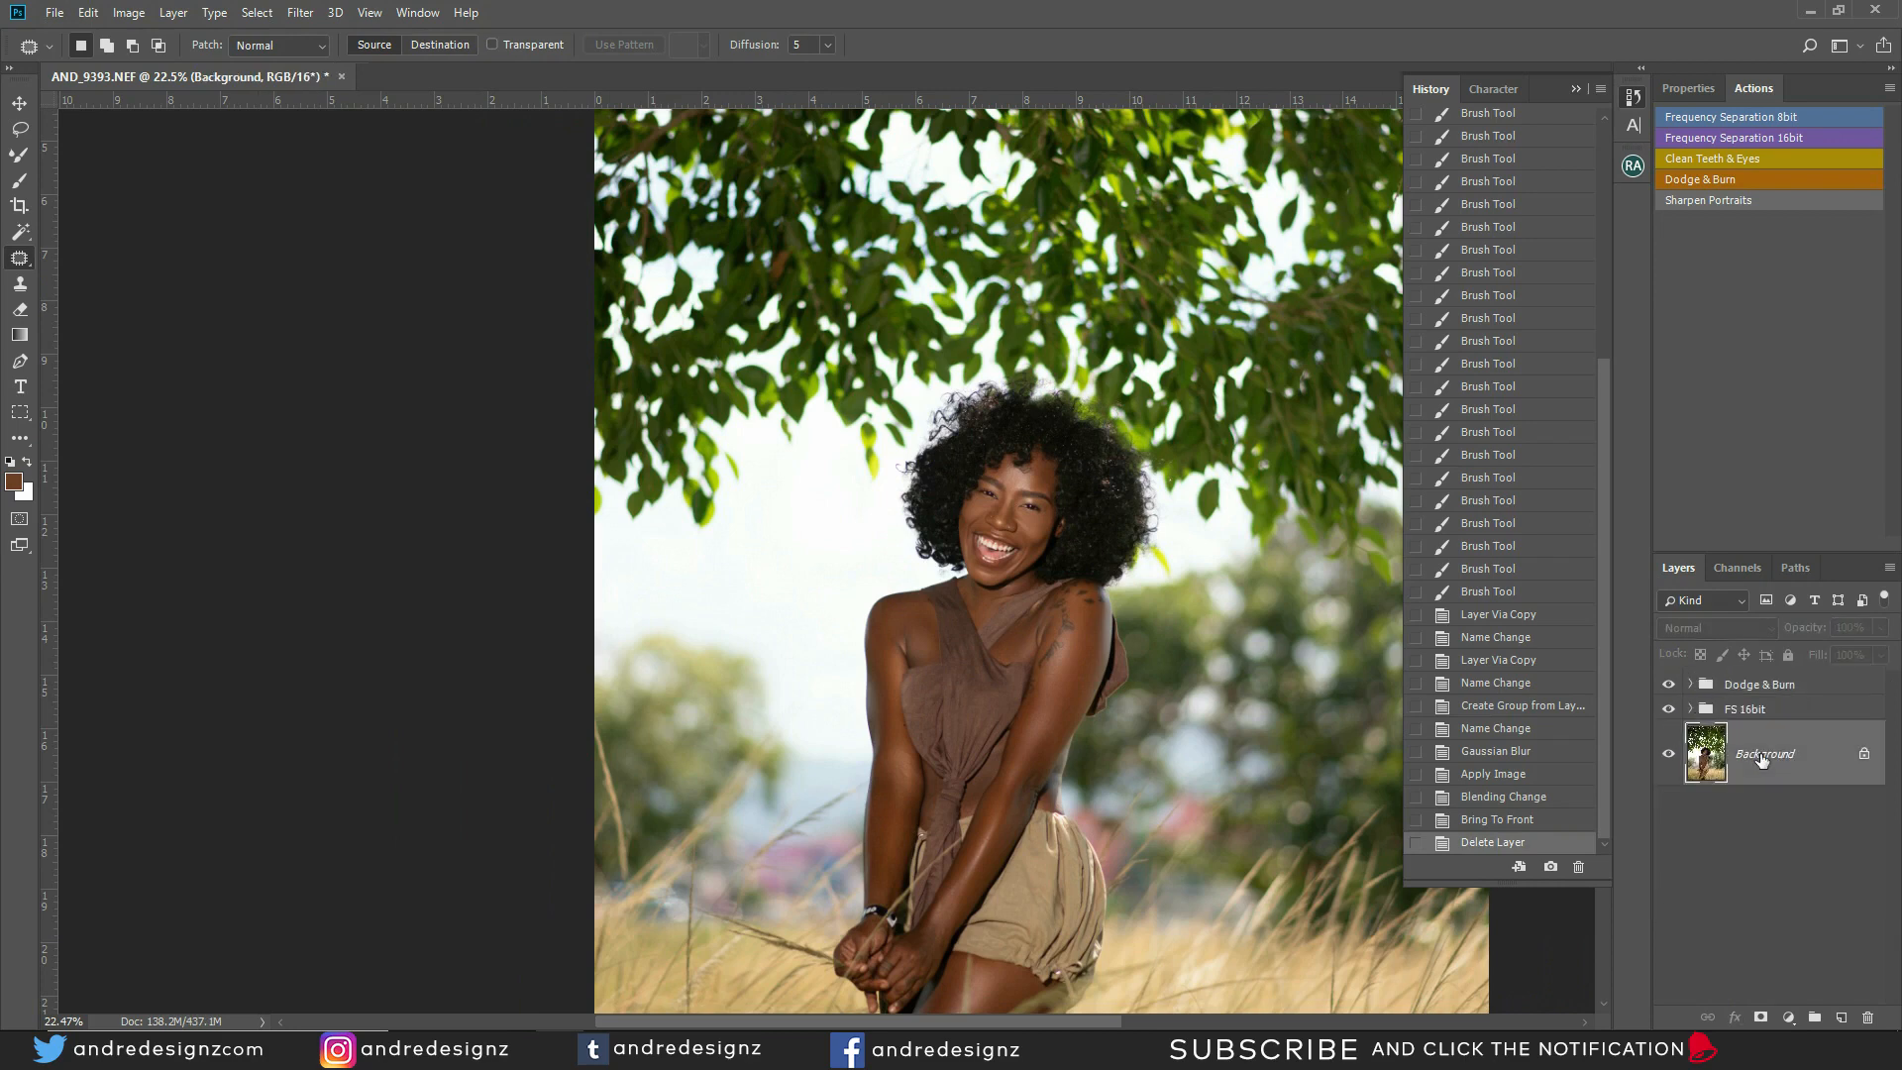
click(1764, 685)
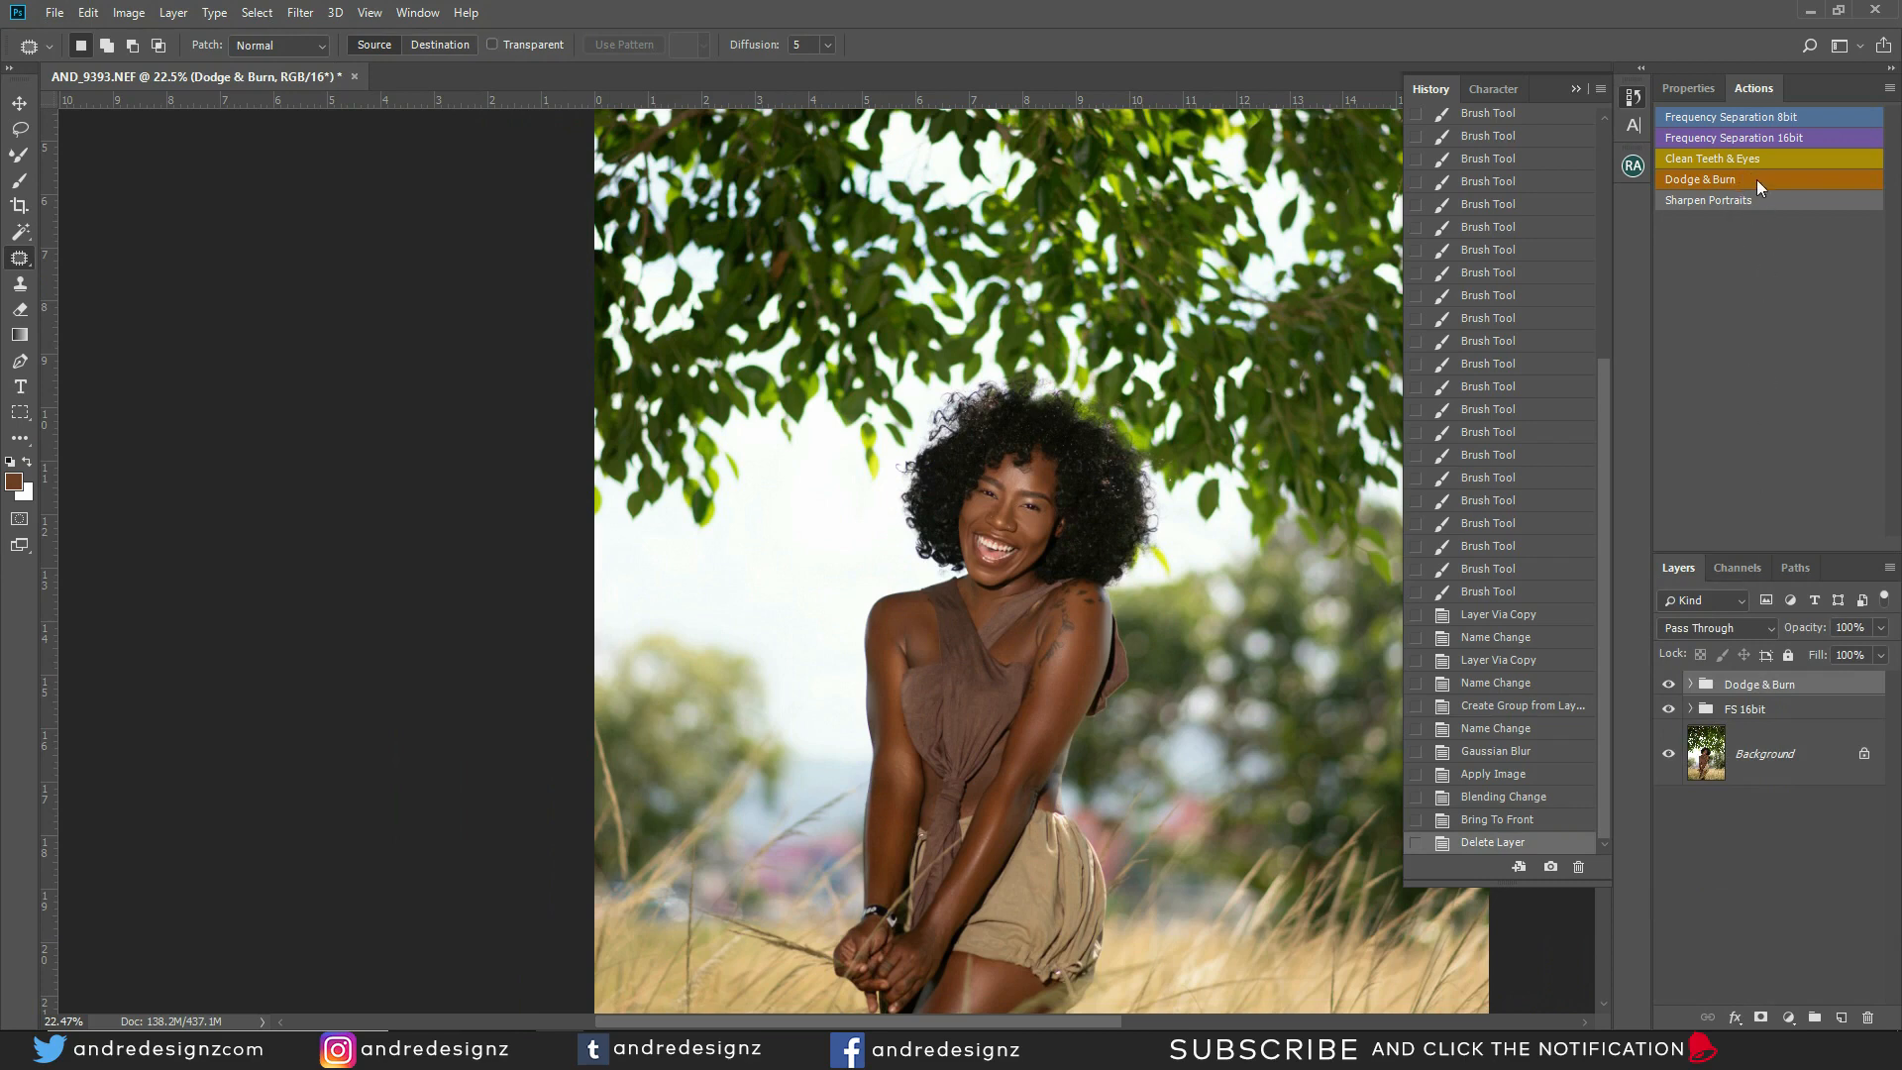
click(1755, 138)
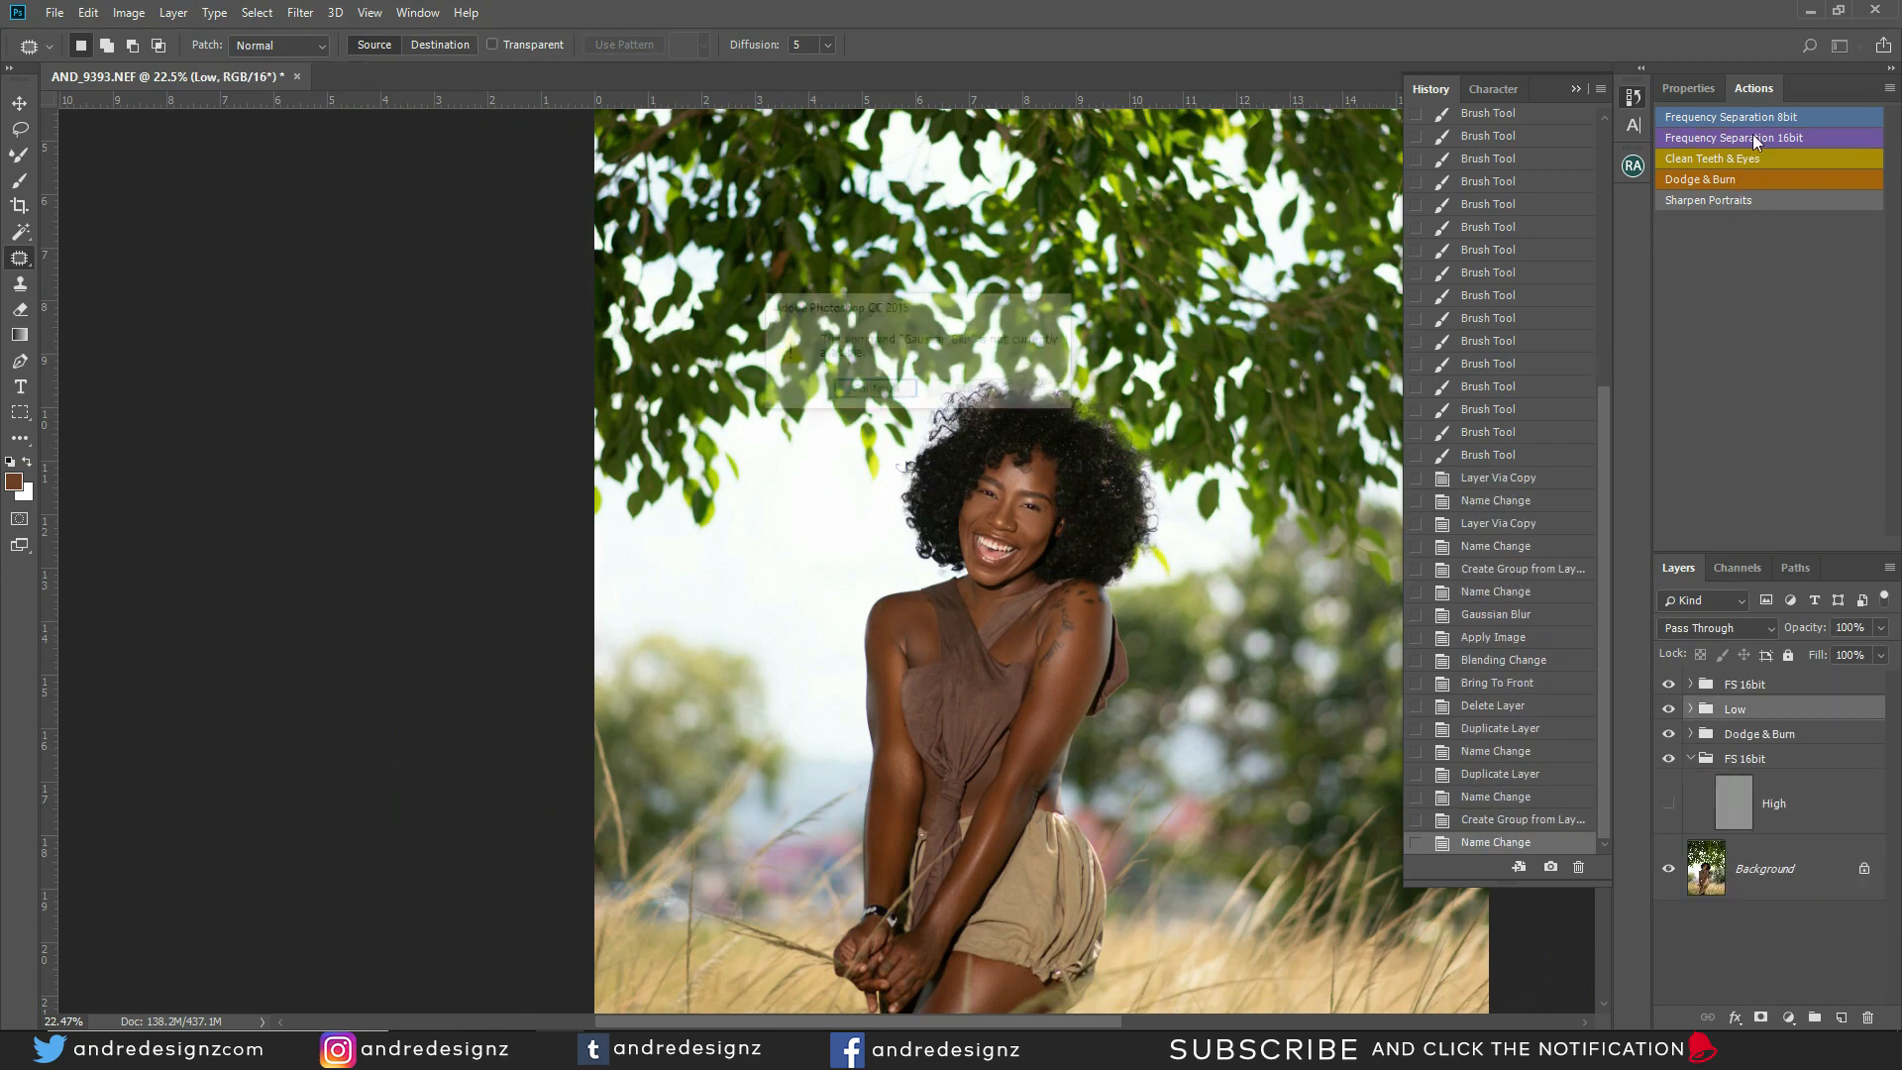
click(909, 394)
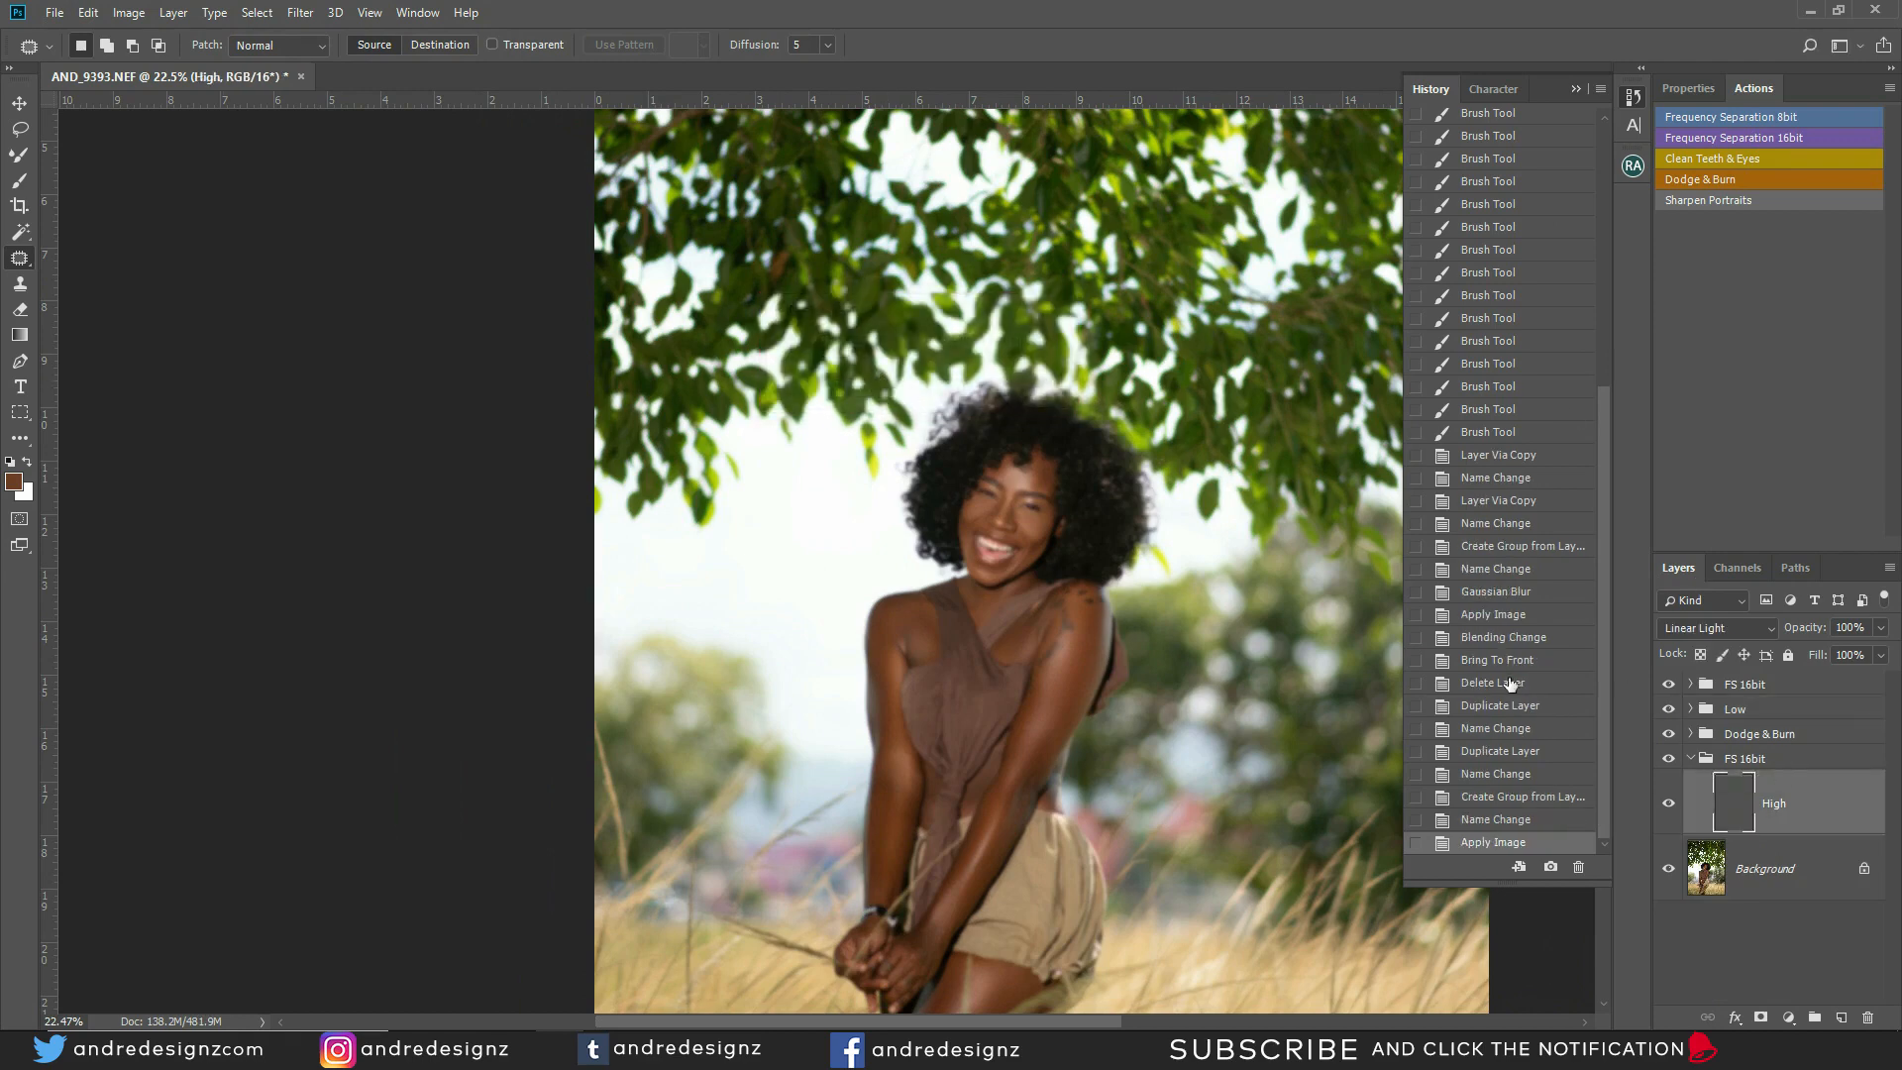
Step through the history states of the separation and revert the document to the Bring To Front state
click(1493, 456)
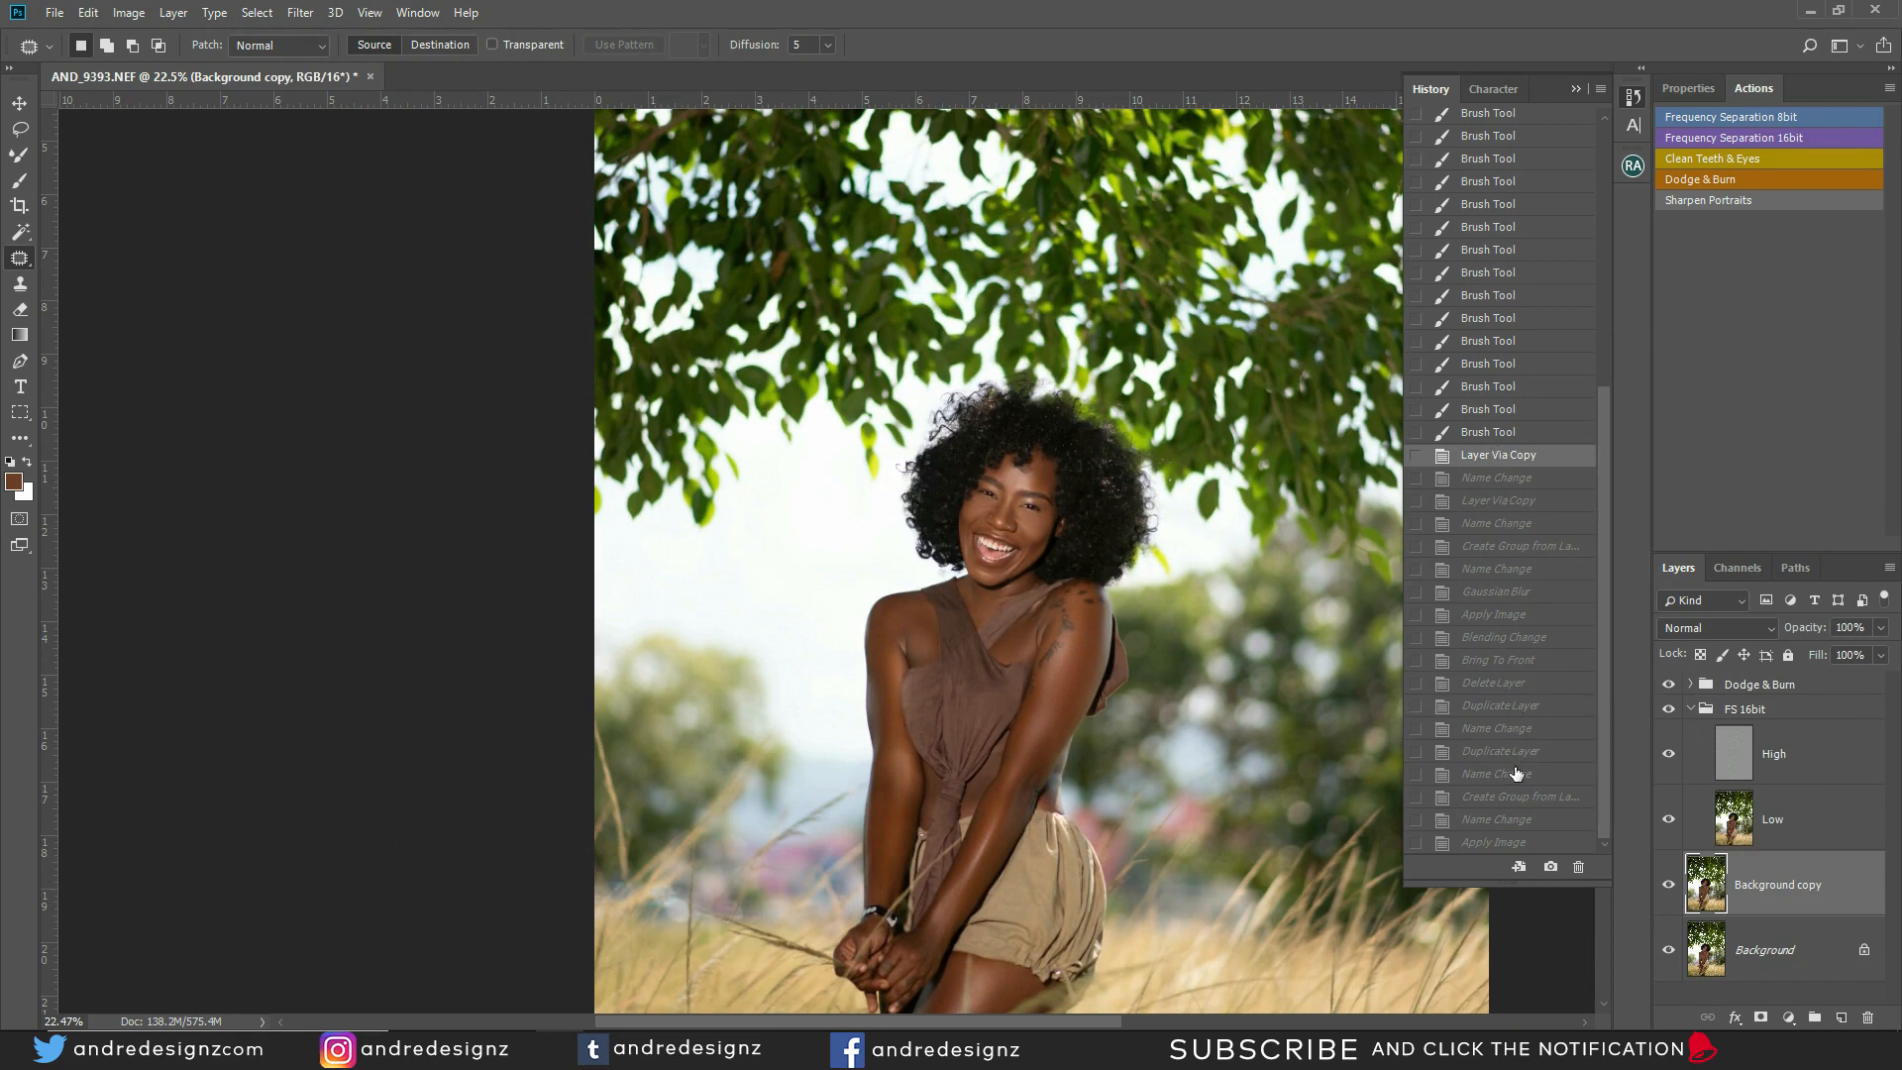
click(1479, 483)
click(1484, 513)
click(1504, 575)
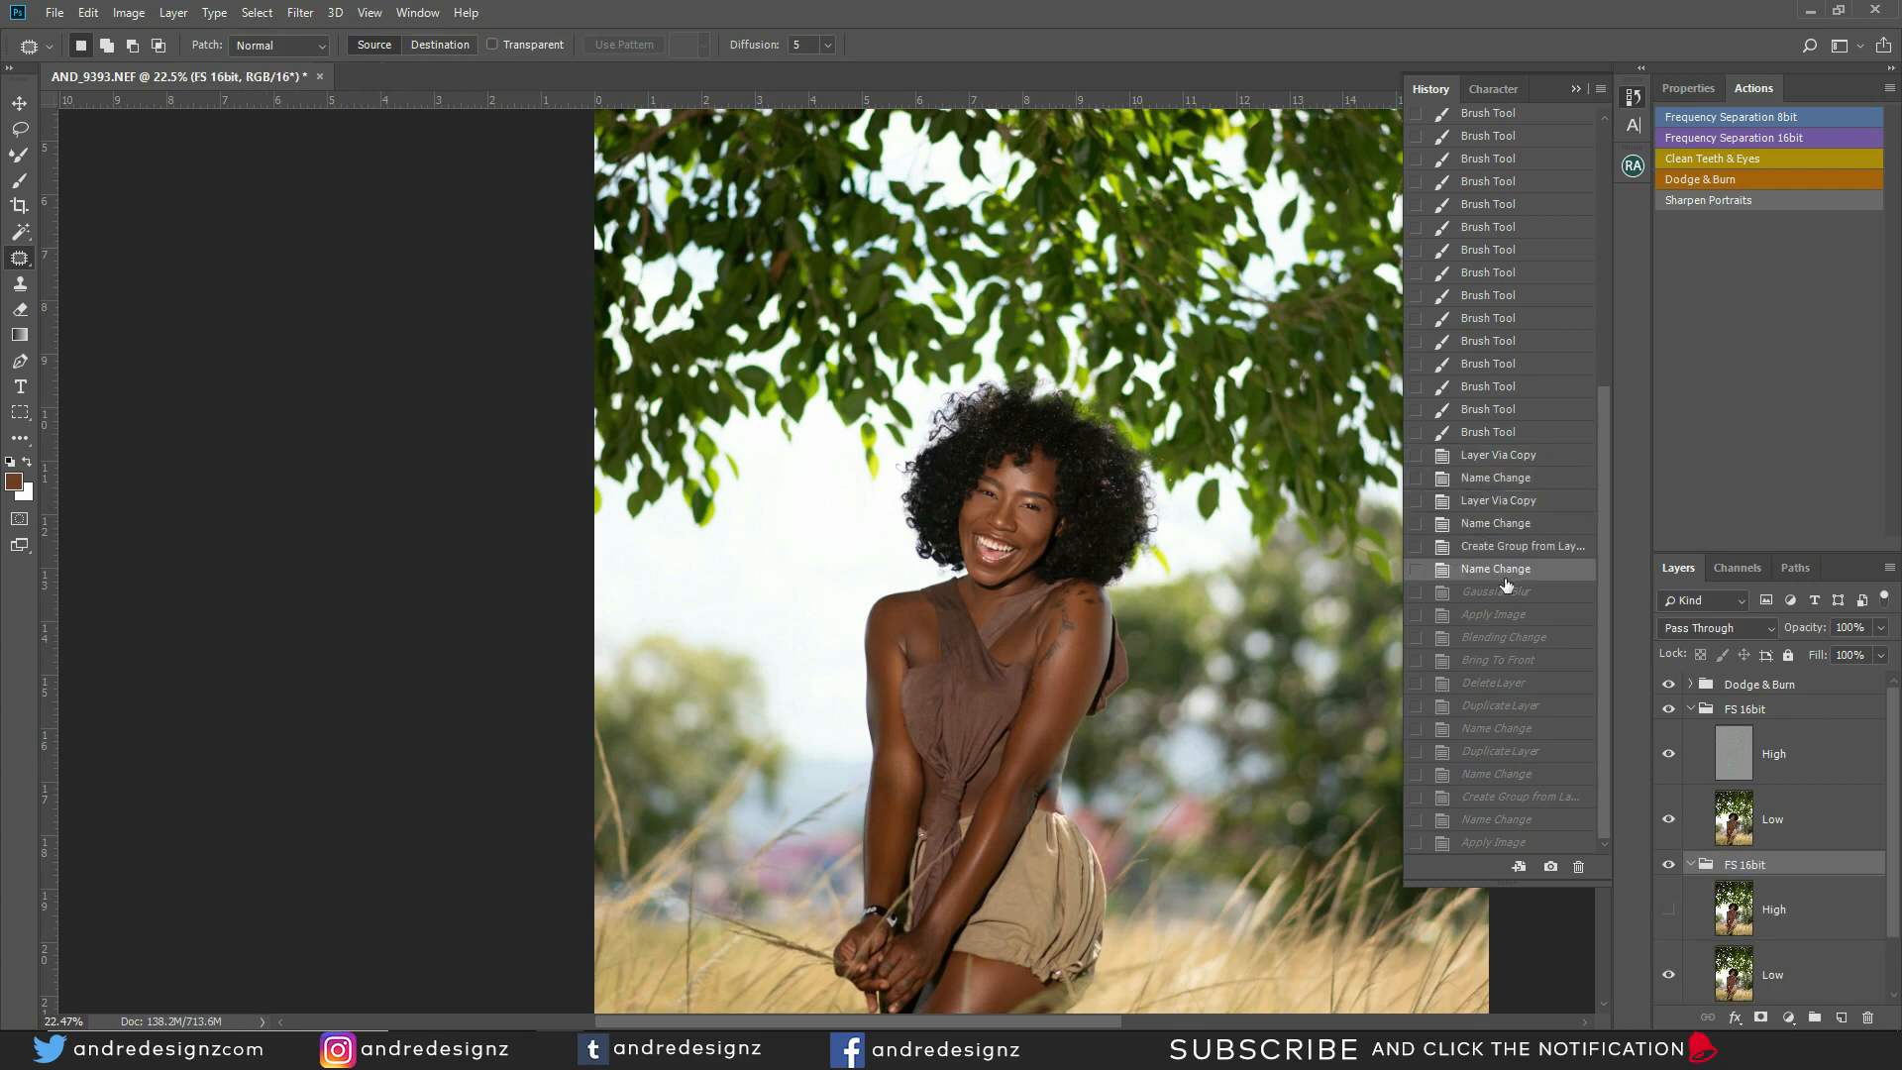
click(1503, 616)
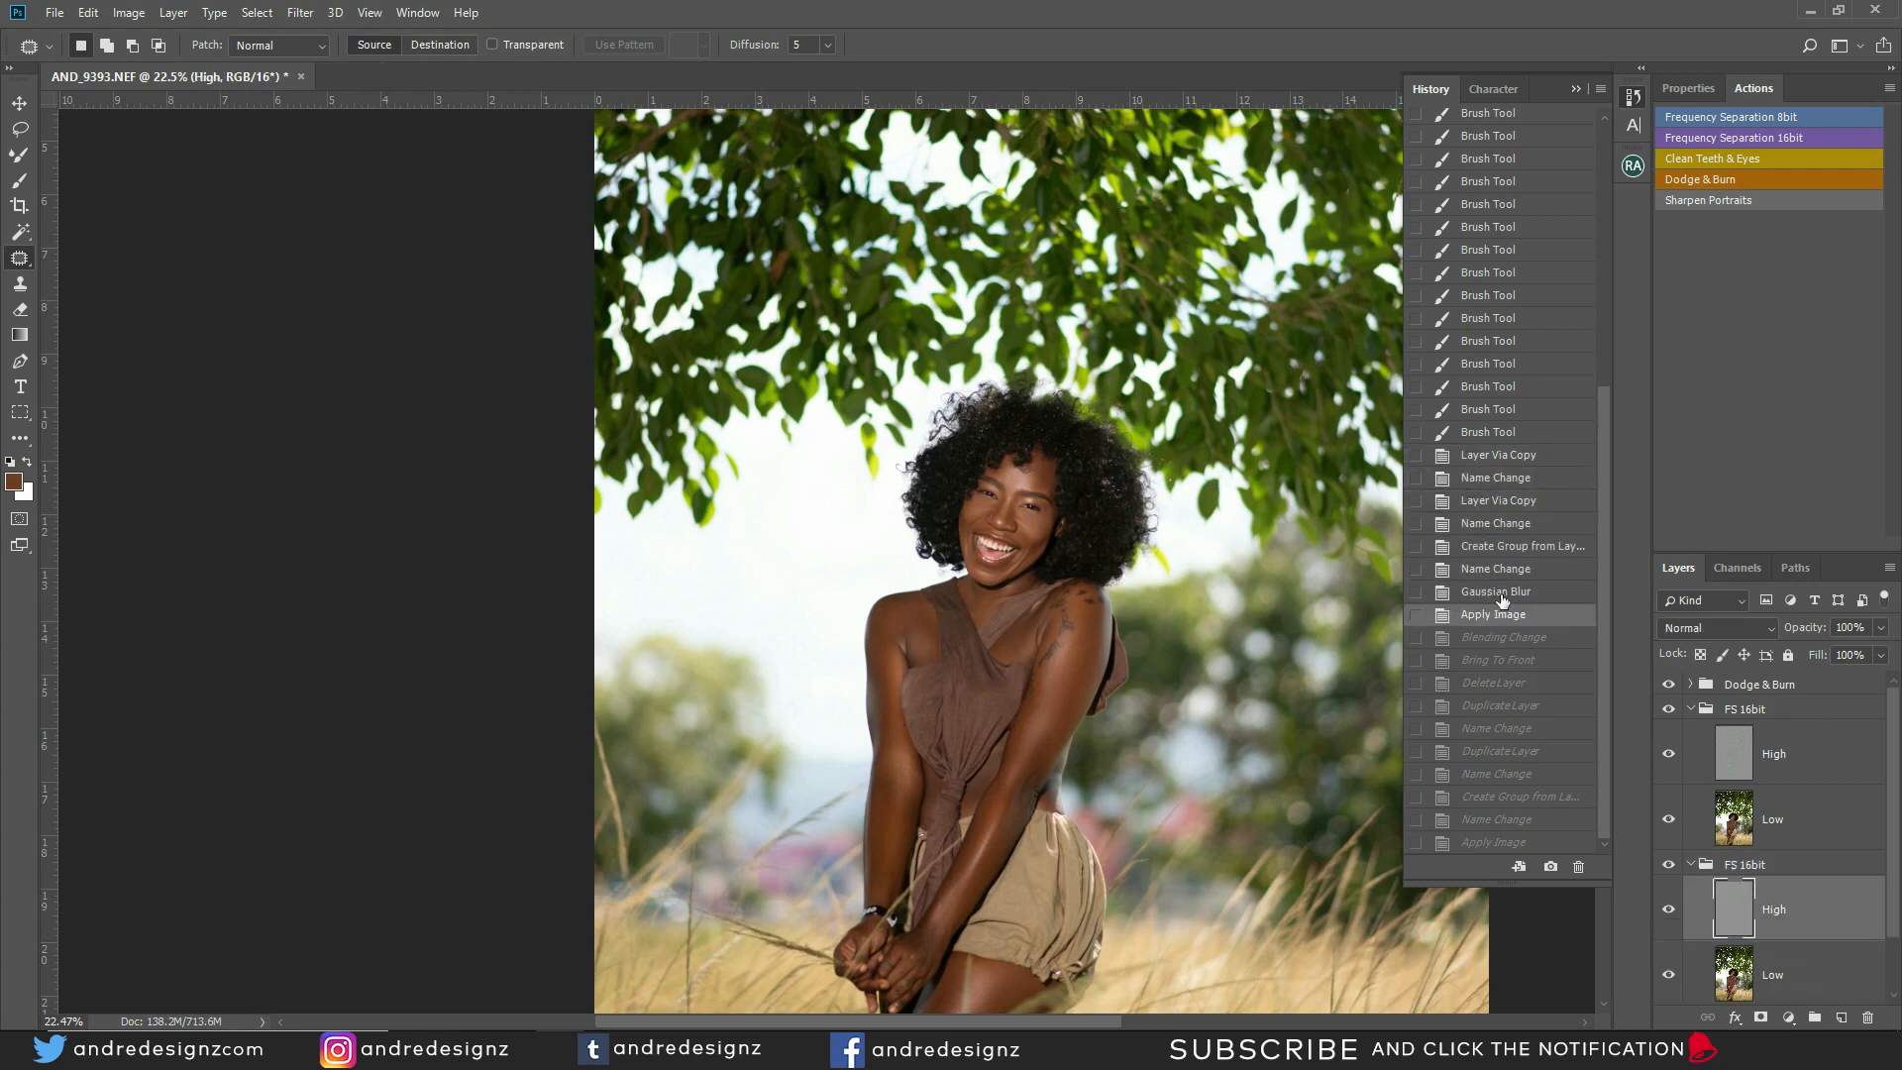
click(1503, 641)
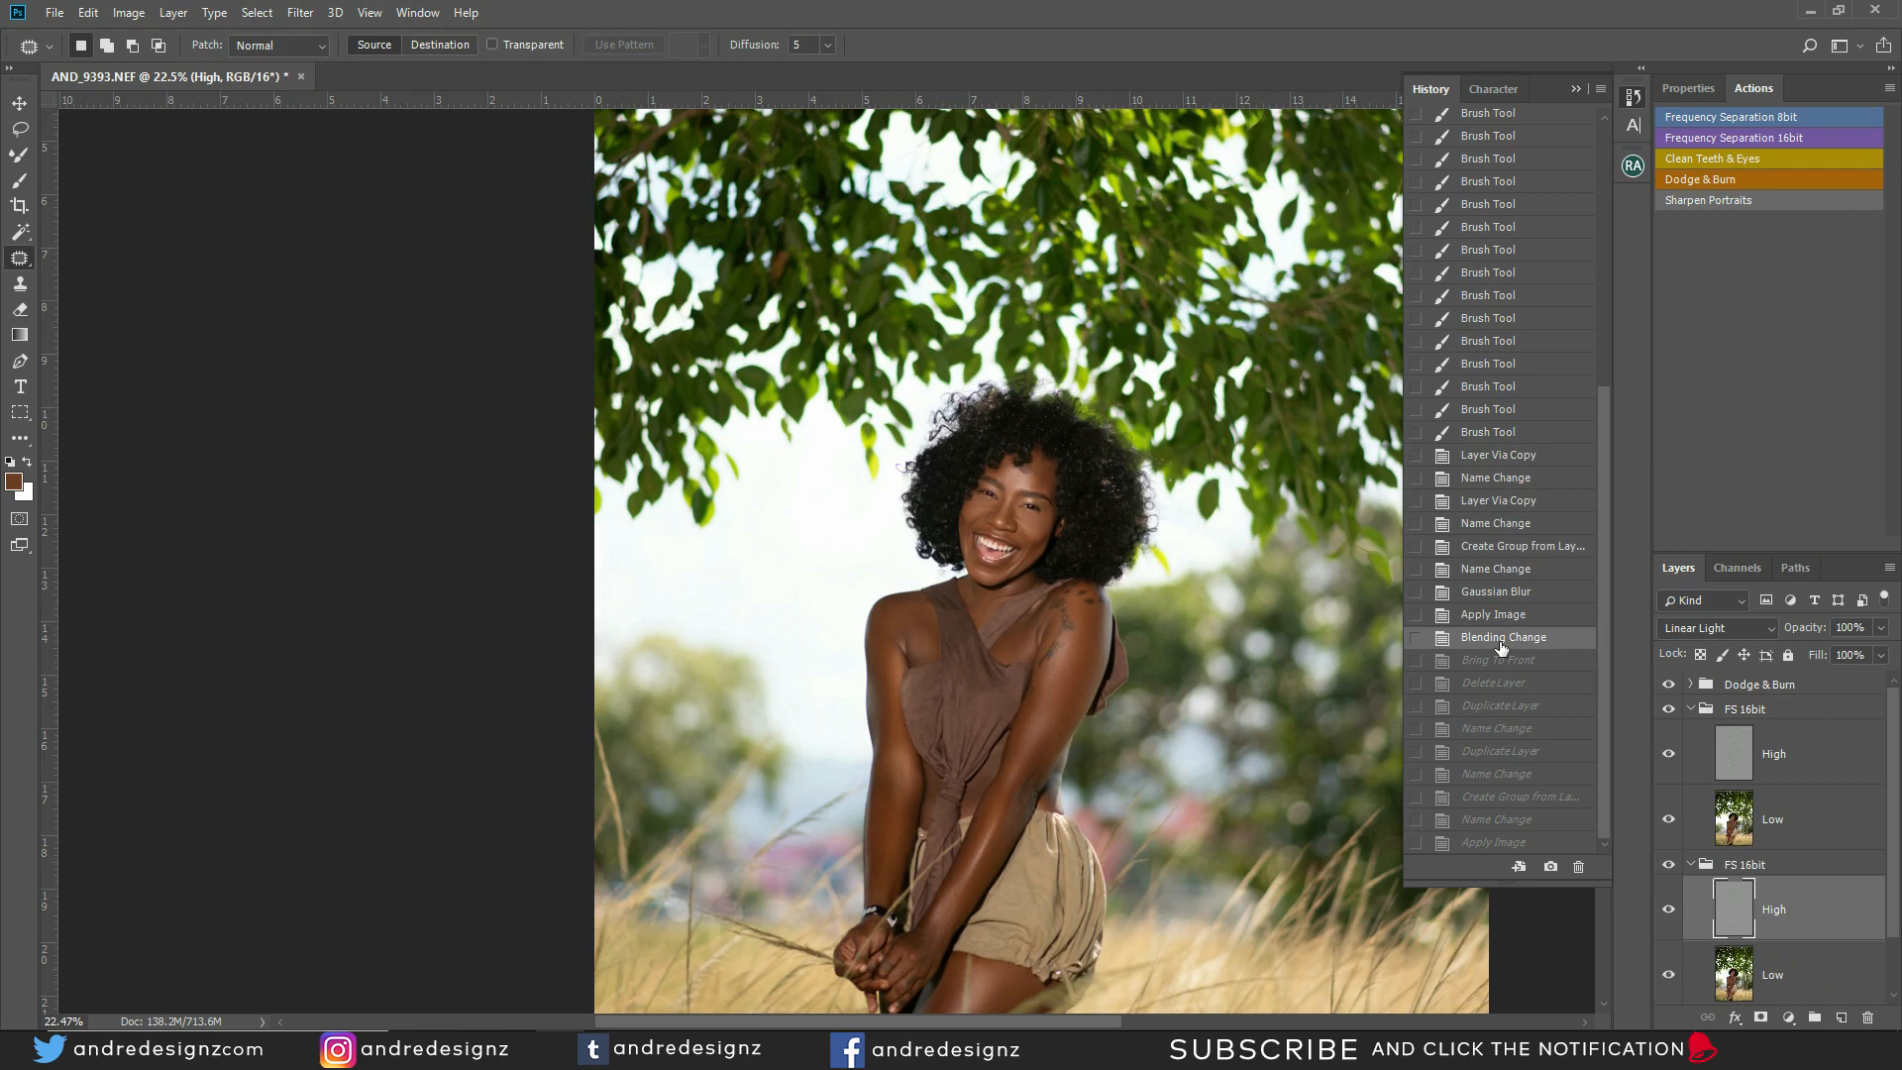
click(1496, 682)
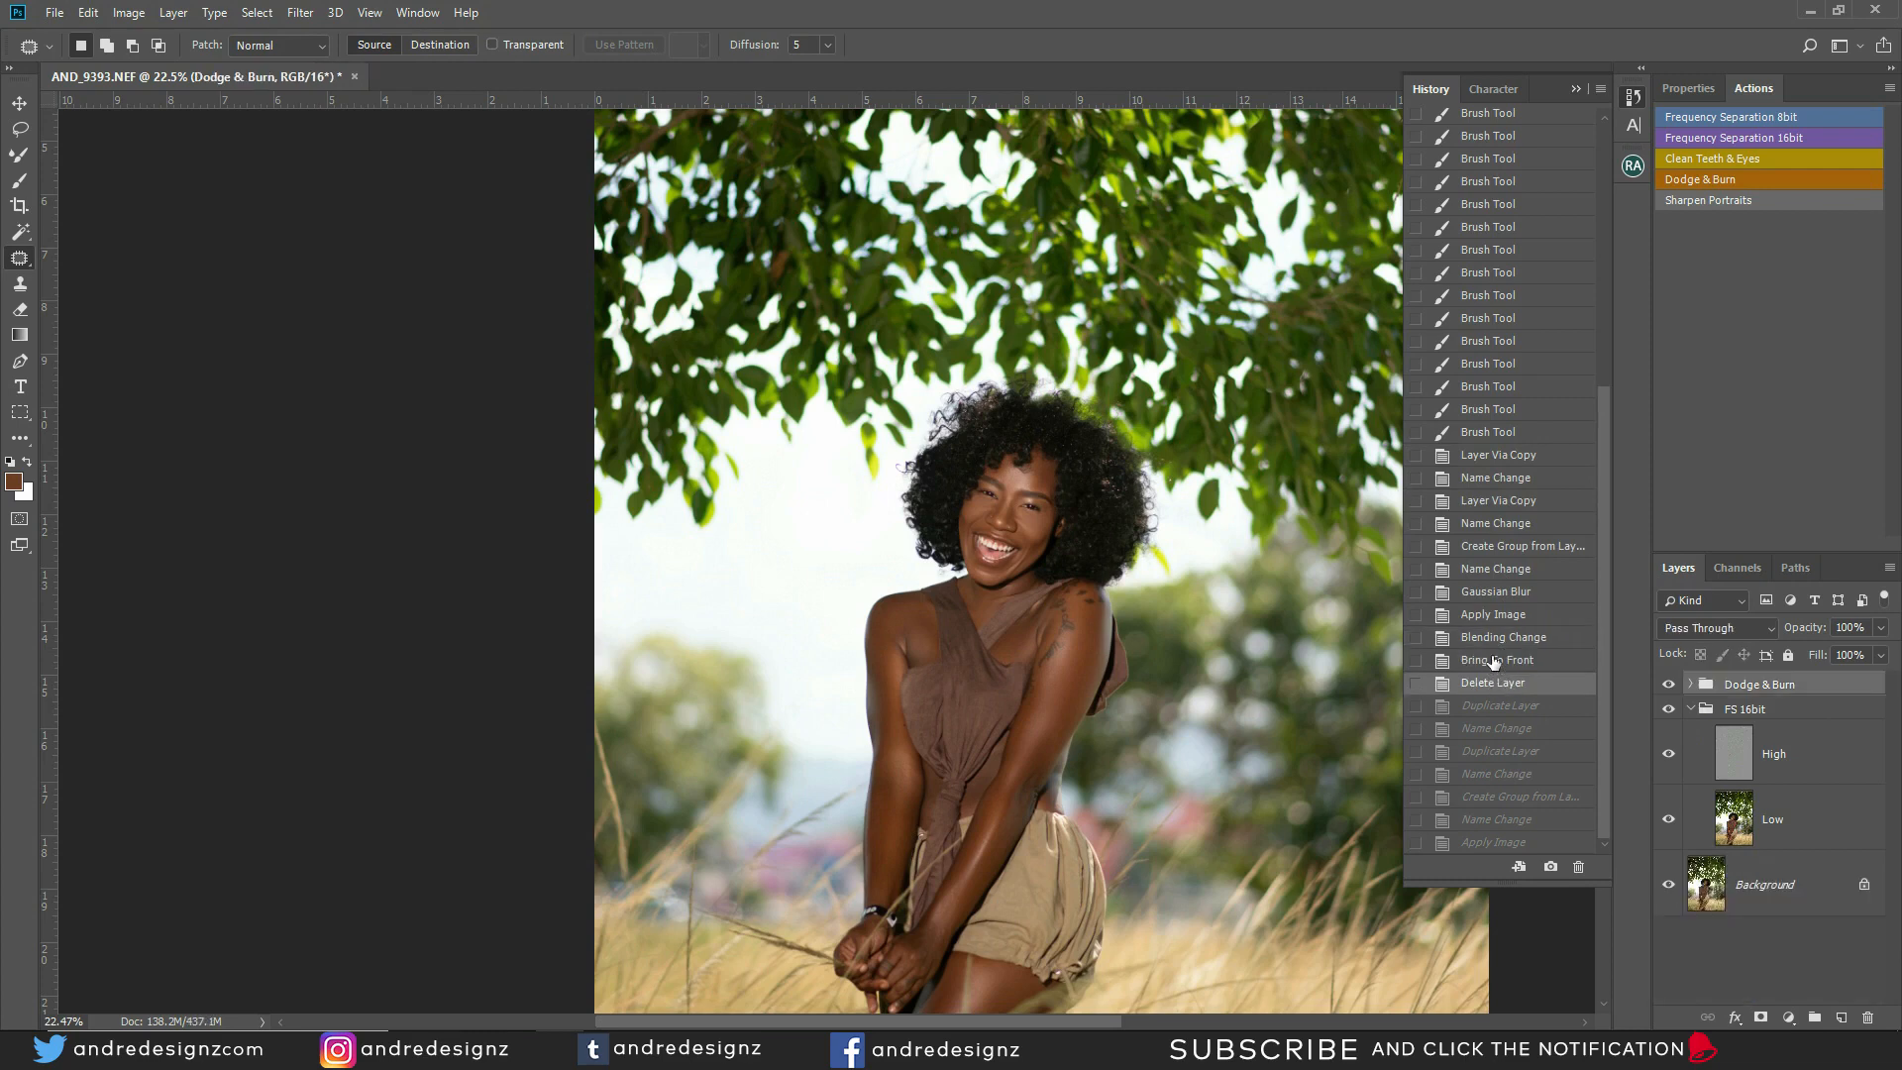
click(1490, 662)
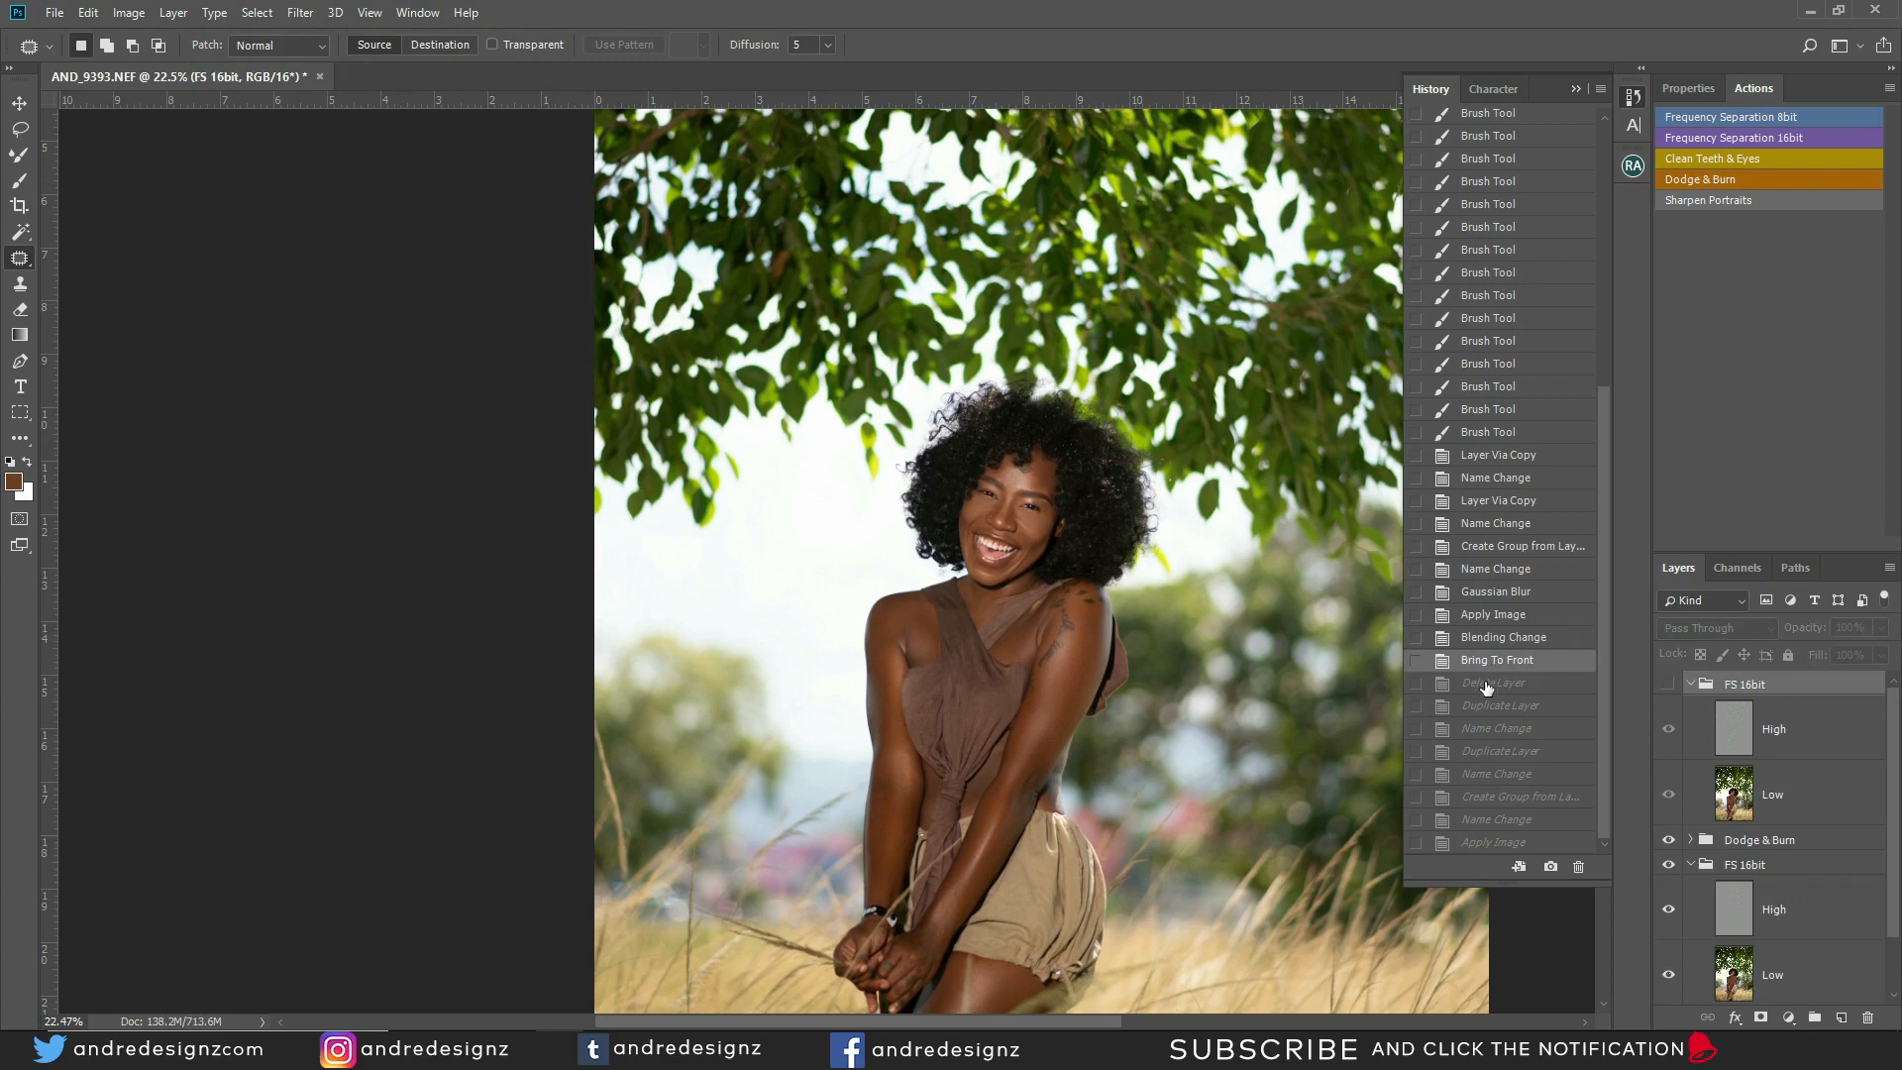
Compare the image with the front FS 16bit group shown and hidden, leaving the group shown
click(1668, 684)
click(1664, 687)
click(1667, 684)
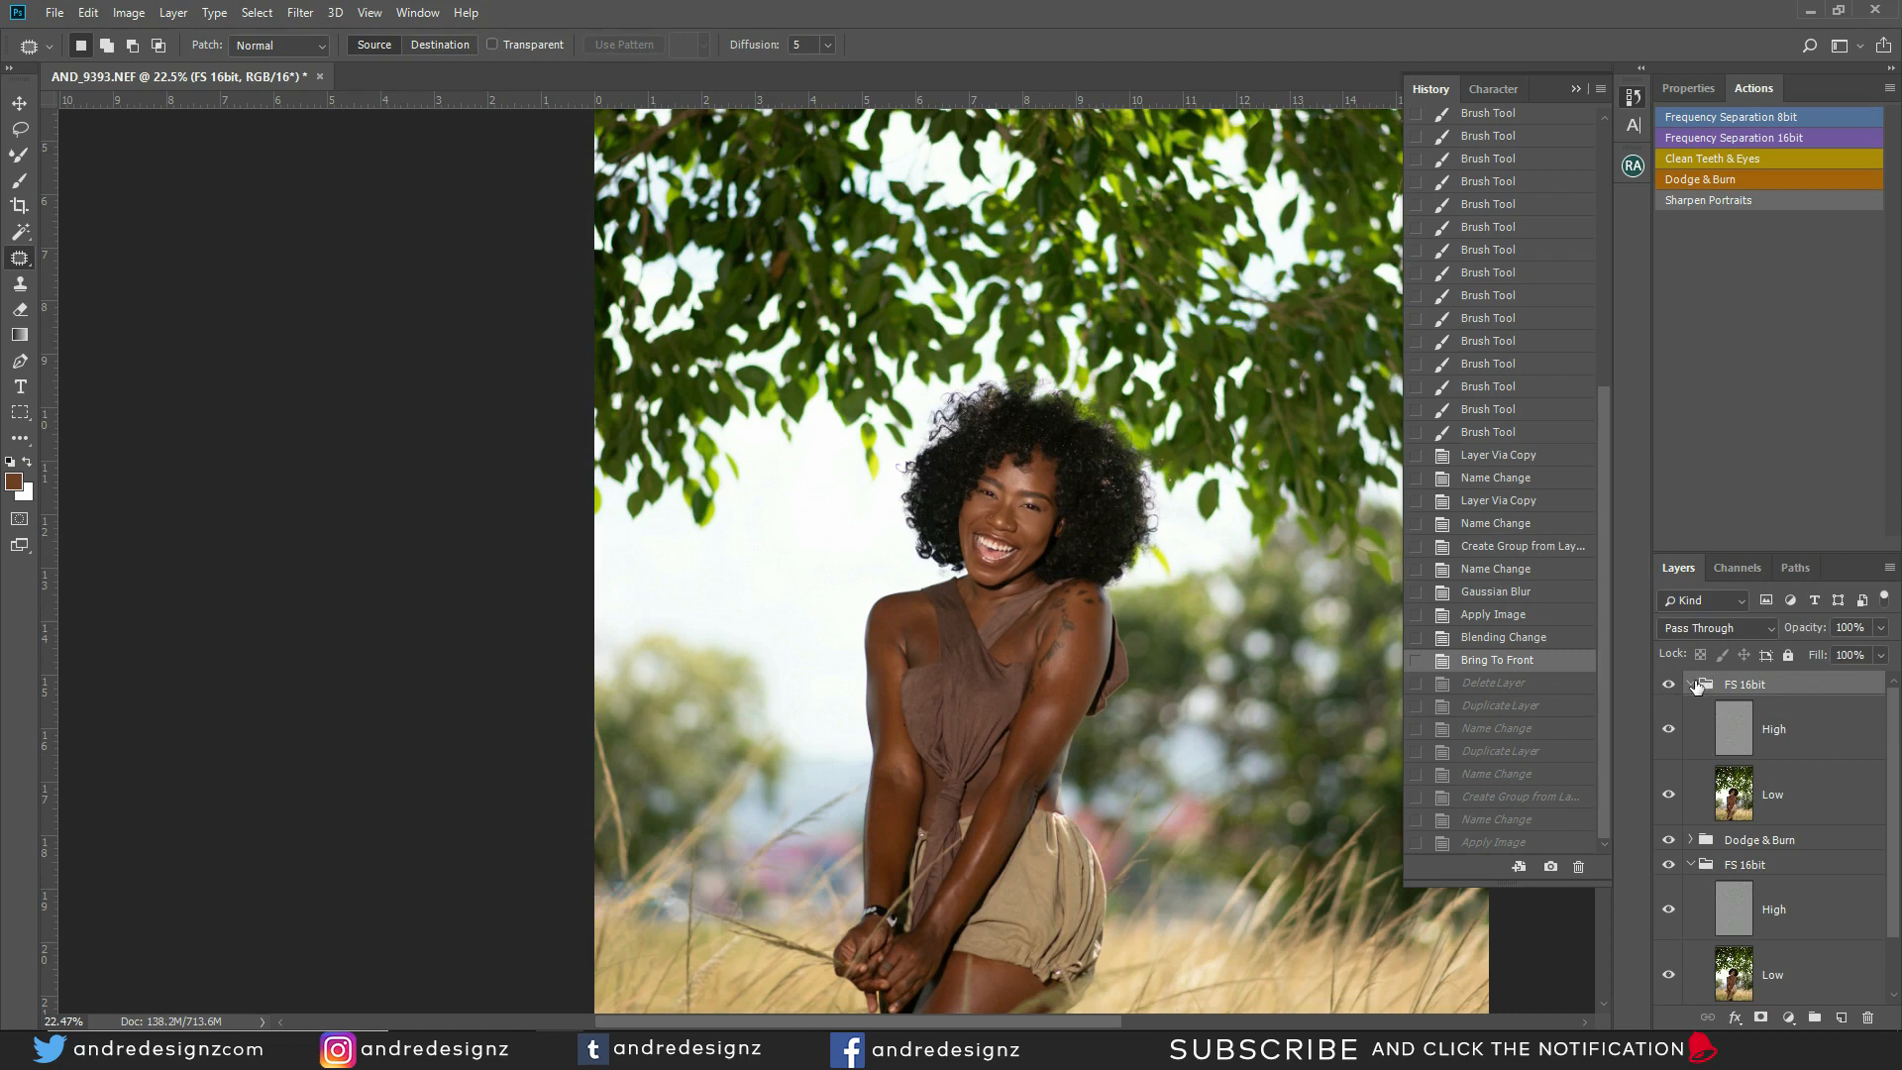
Collapse and delete the front FS 16bit group, undoing the extra deletion of the Dodge & Burn group
click(1691, 684)
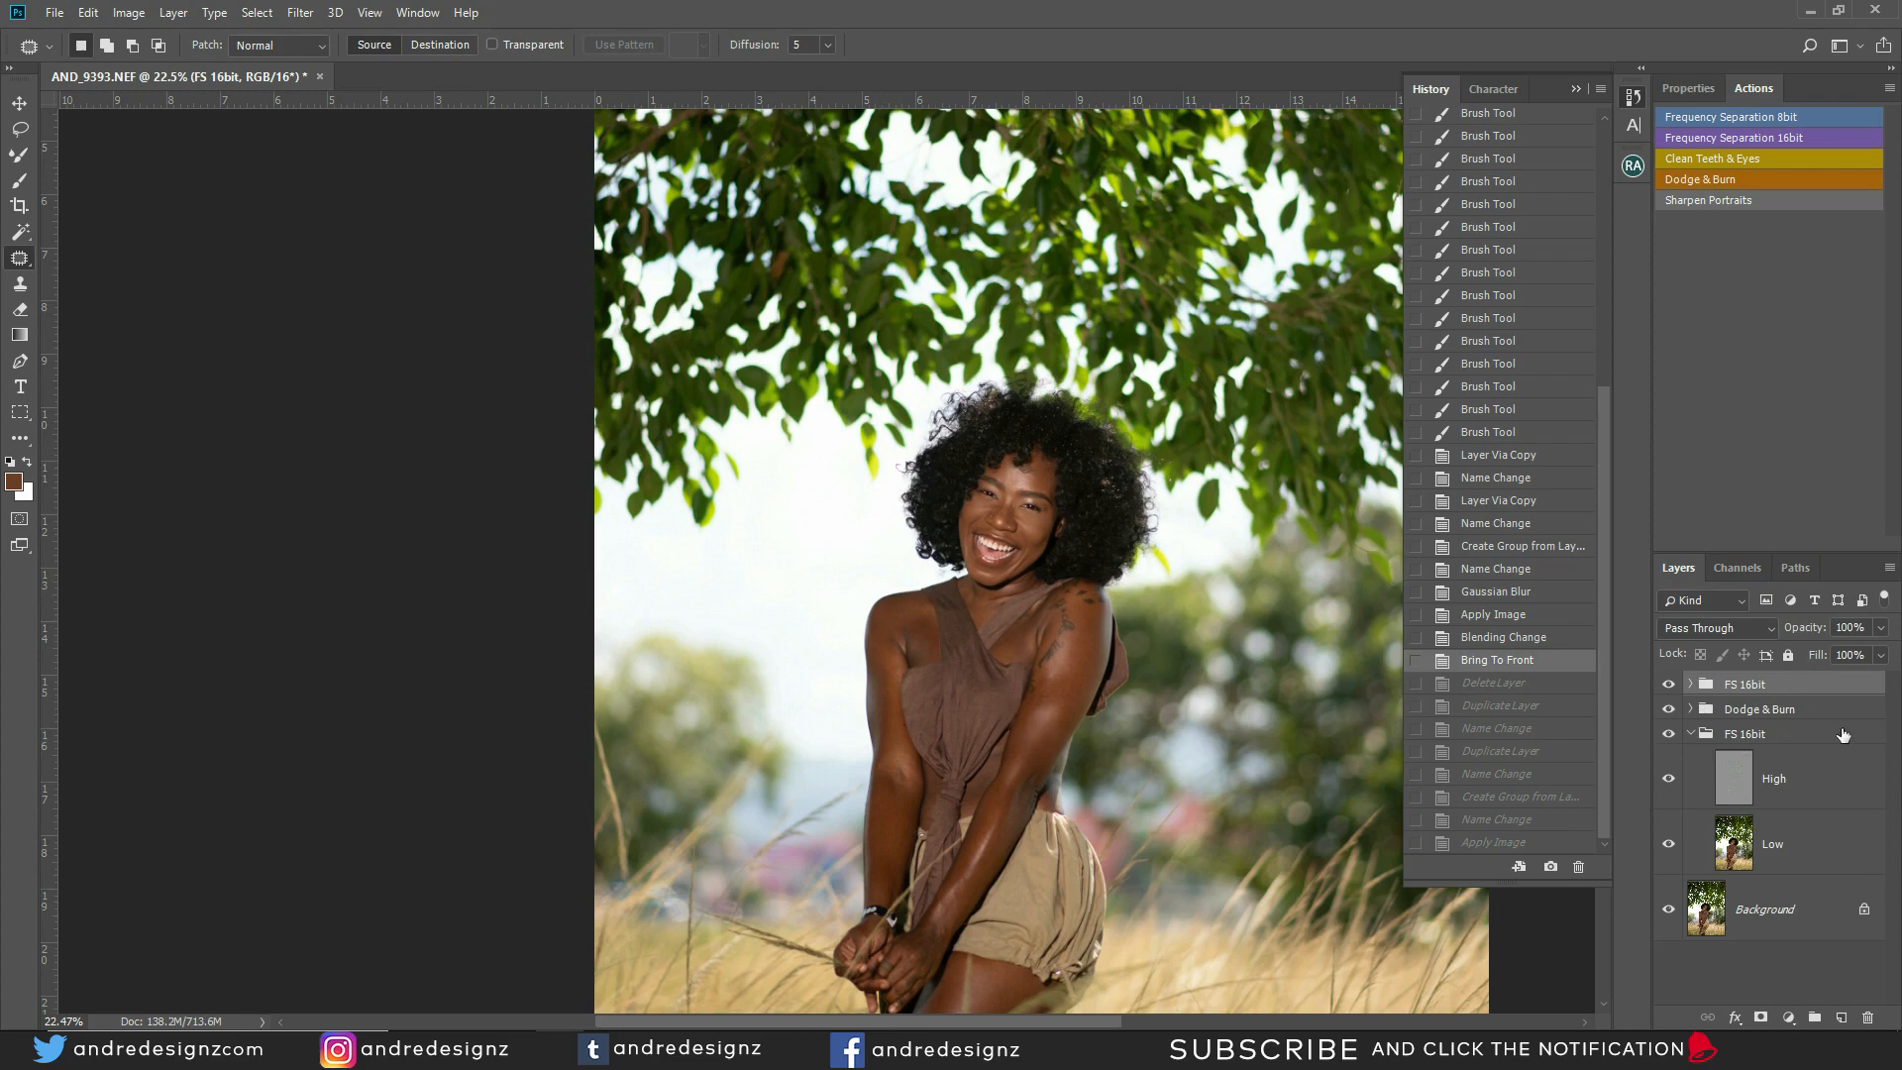
key(Delete)
key(Delete)
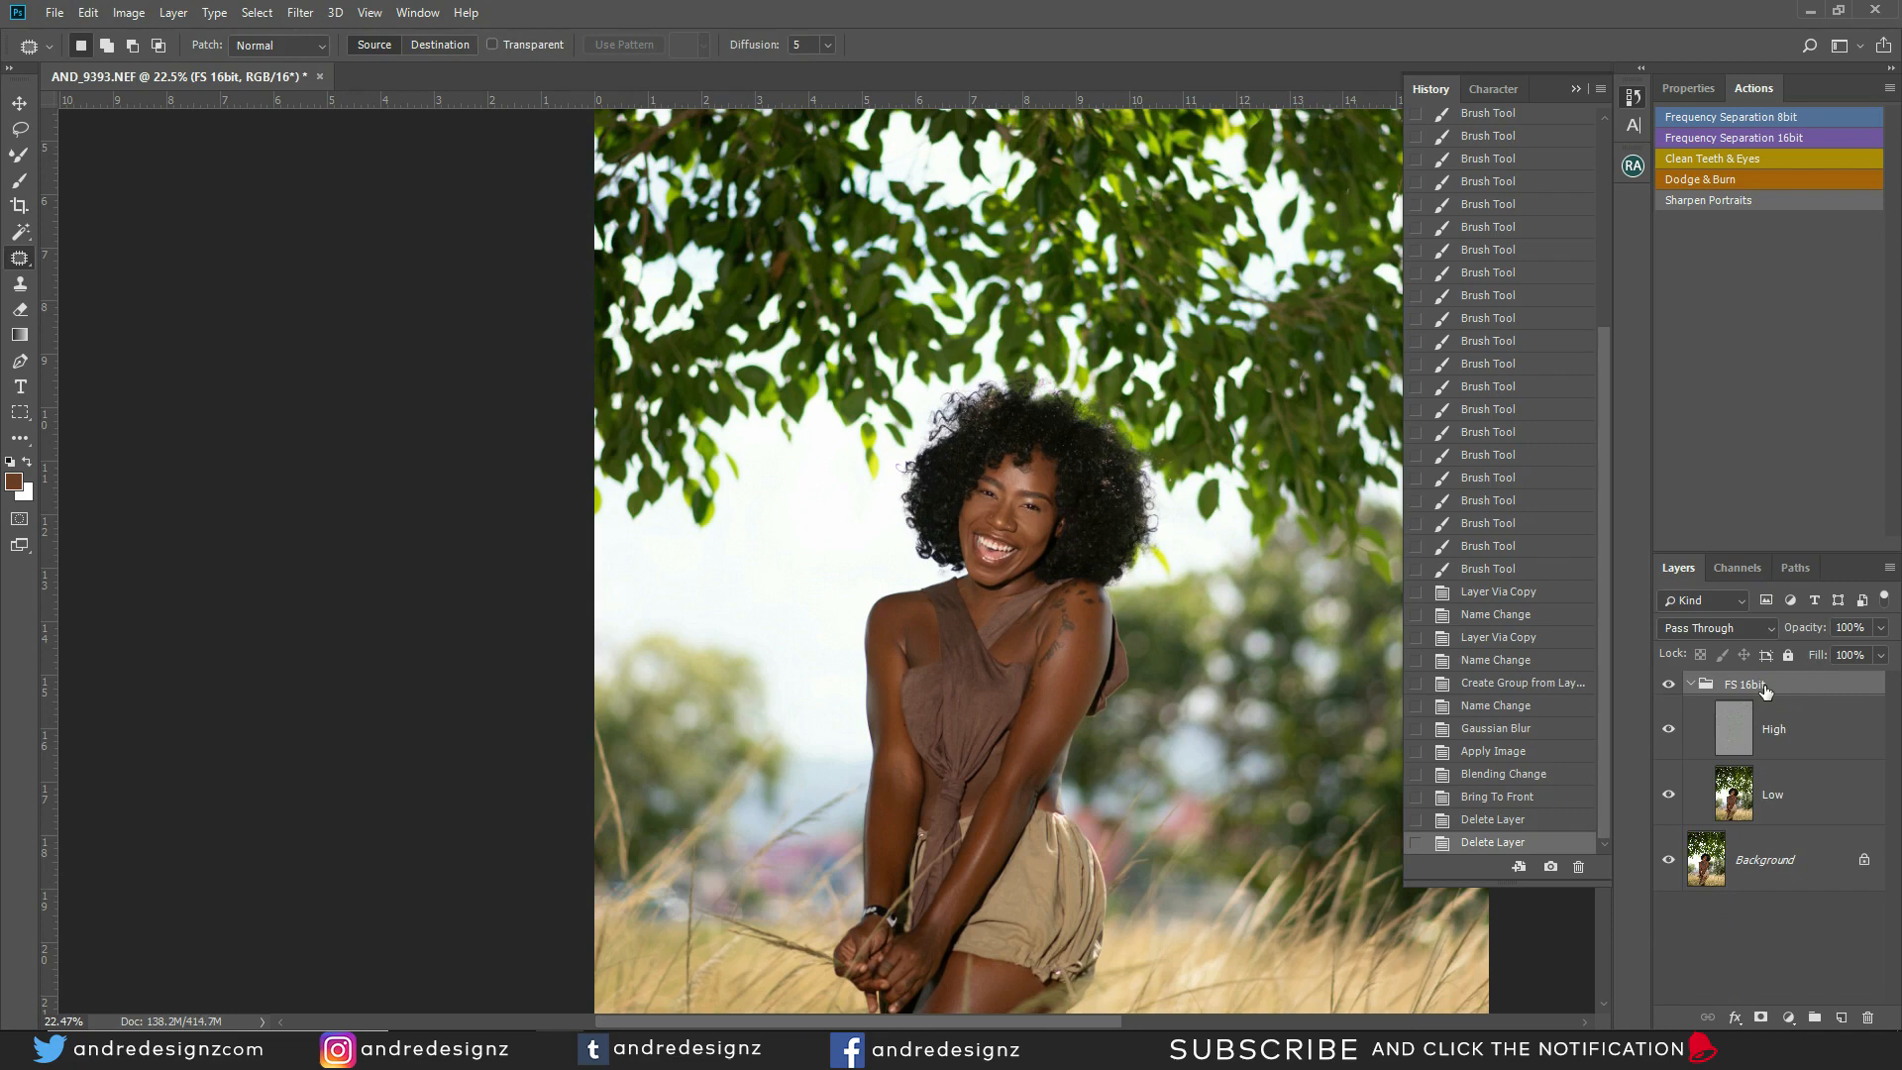
key(ctrl+z)
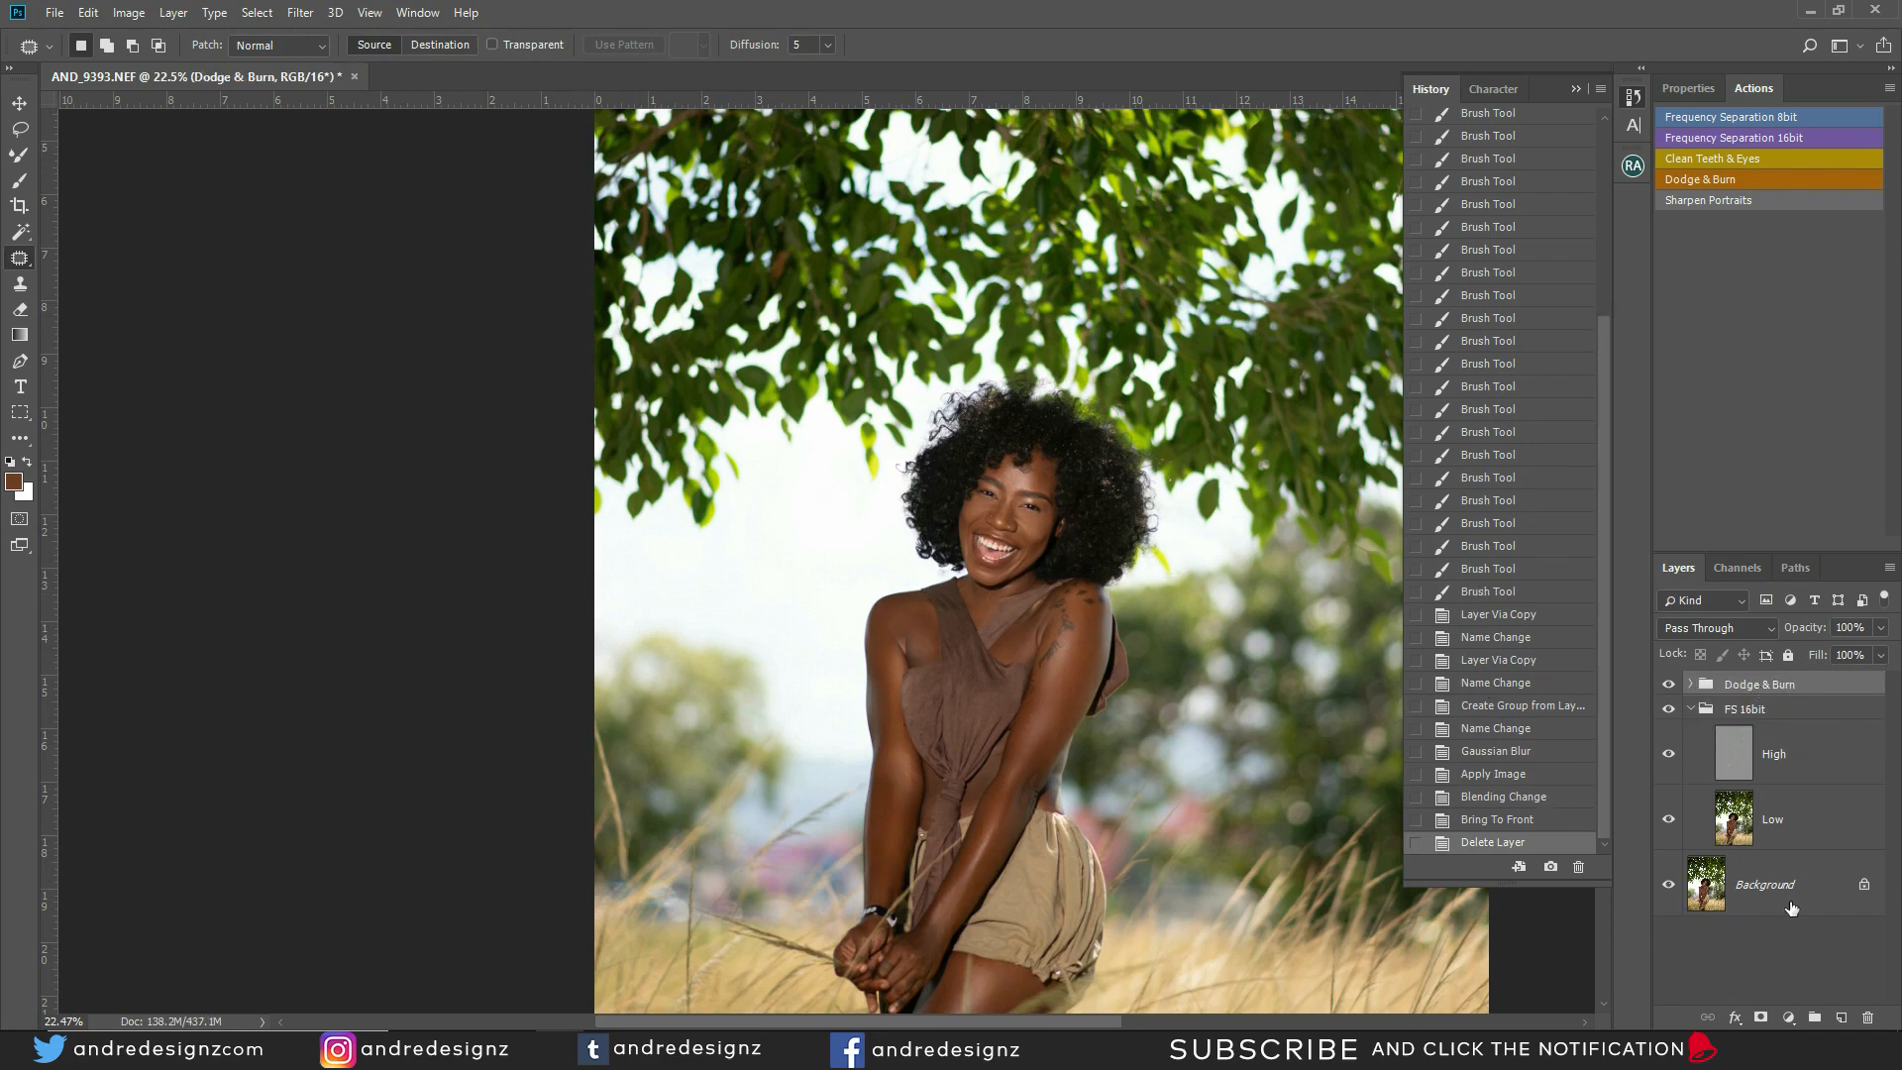
Flatten the image into the Background layer
click(1788, 897)
right_click(1789, 897)
click(1783, 820)
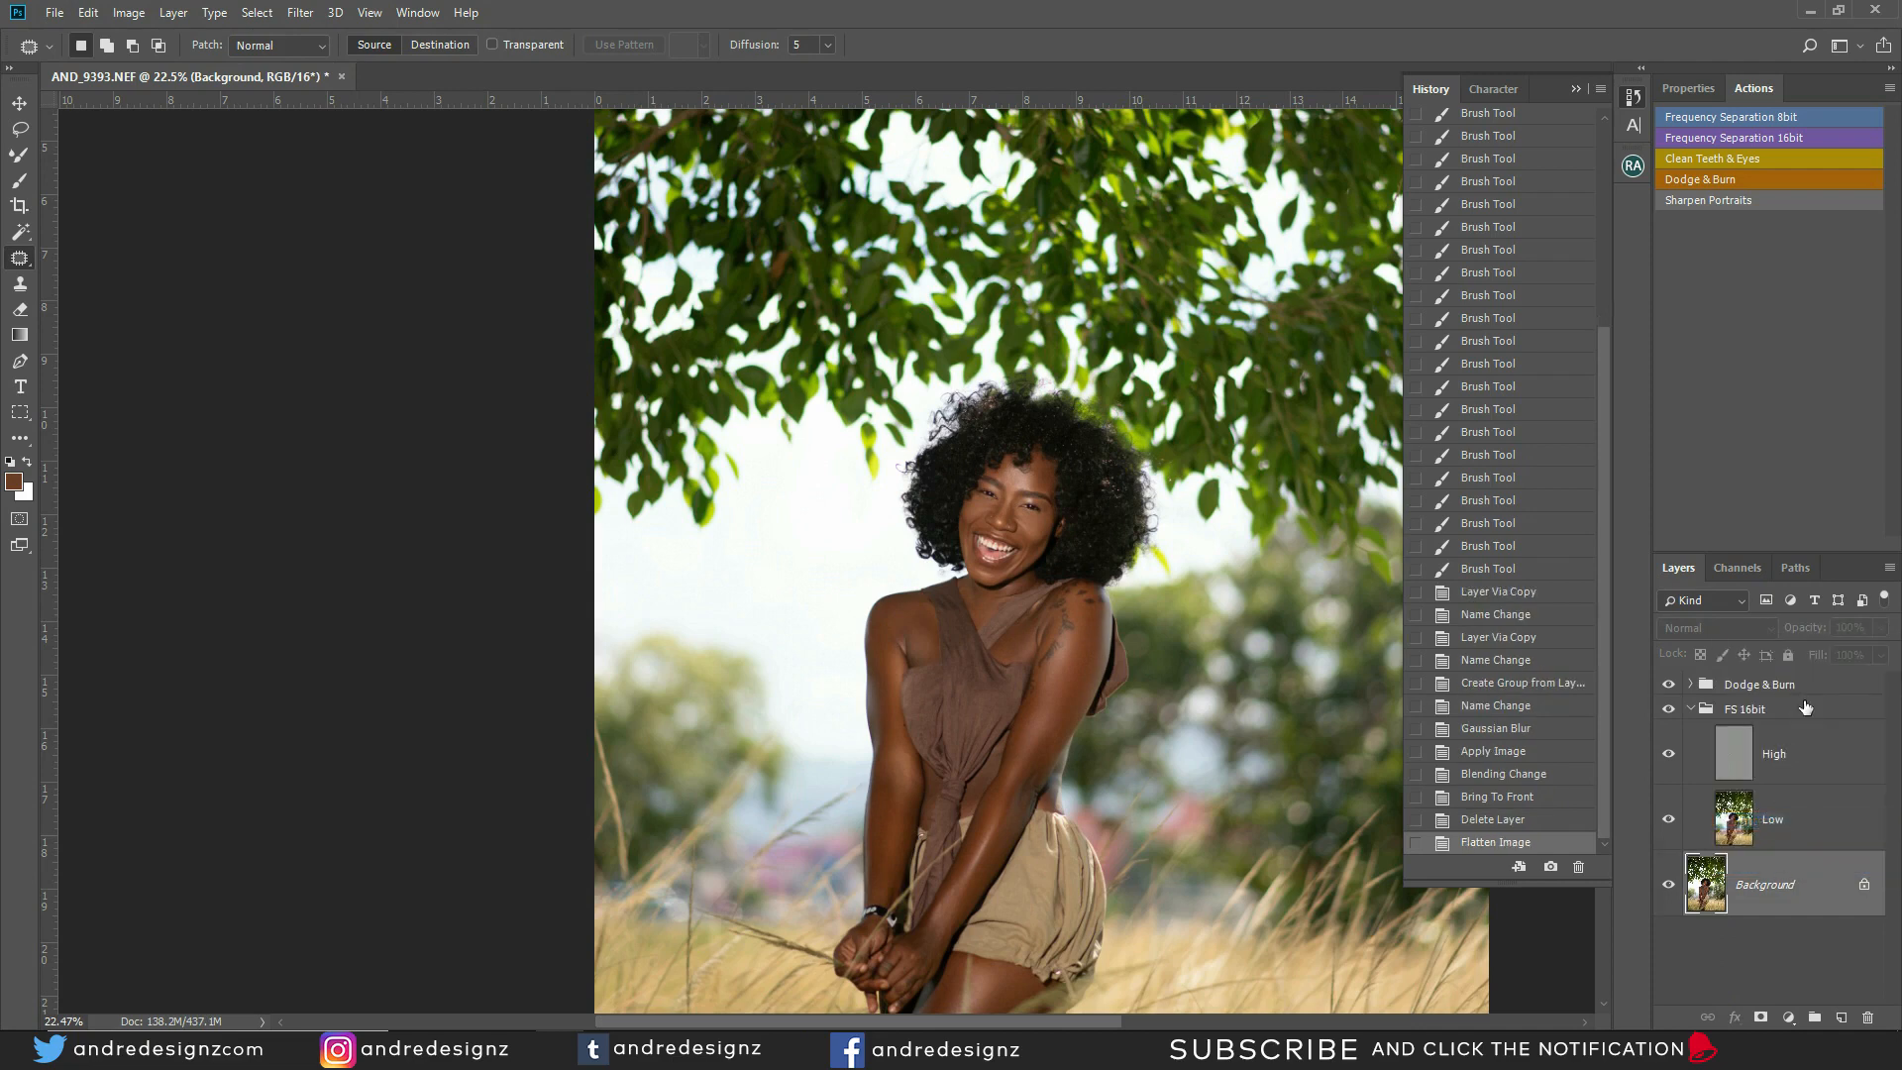
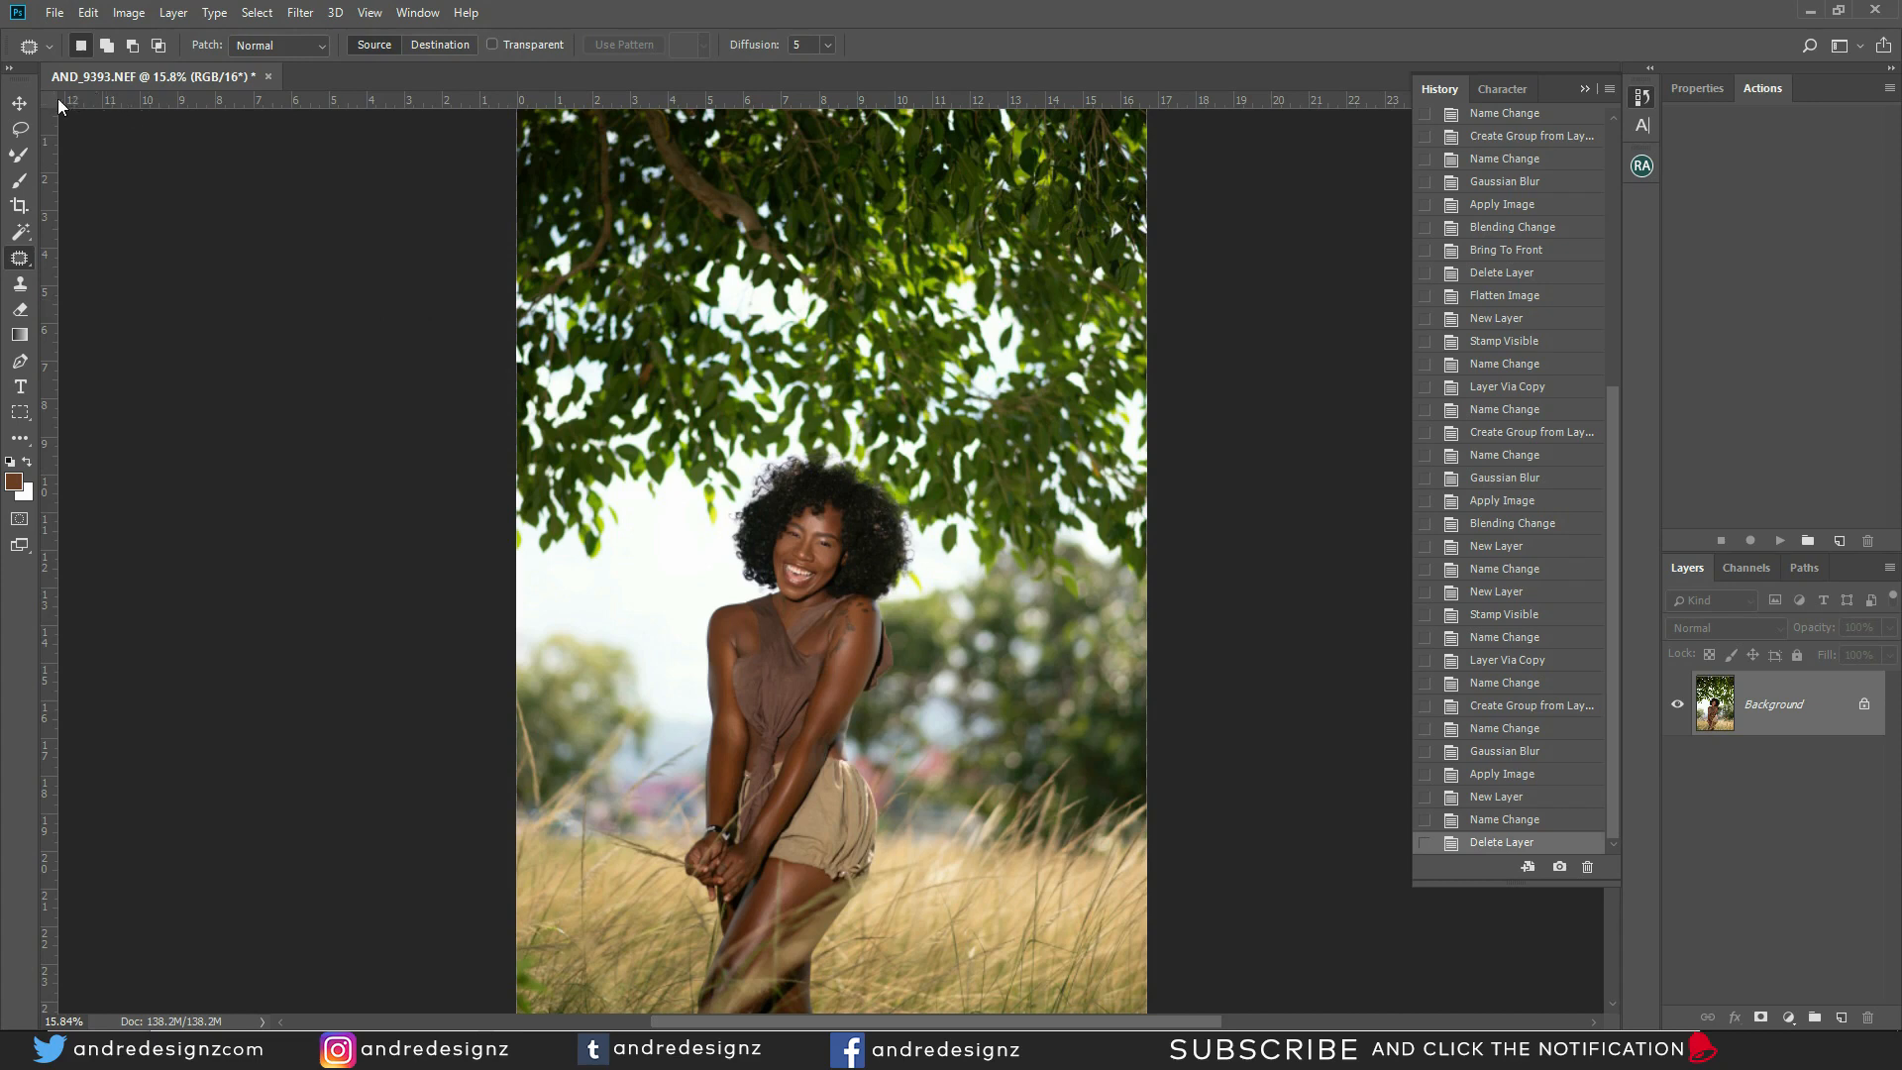
Load the updated Andredesignz action set and display its actions in Button Mode
click(25, 105)
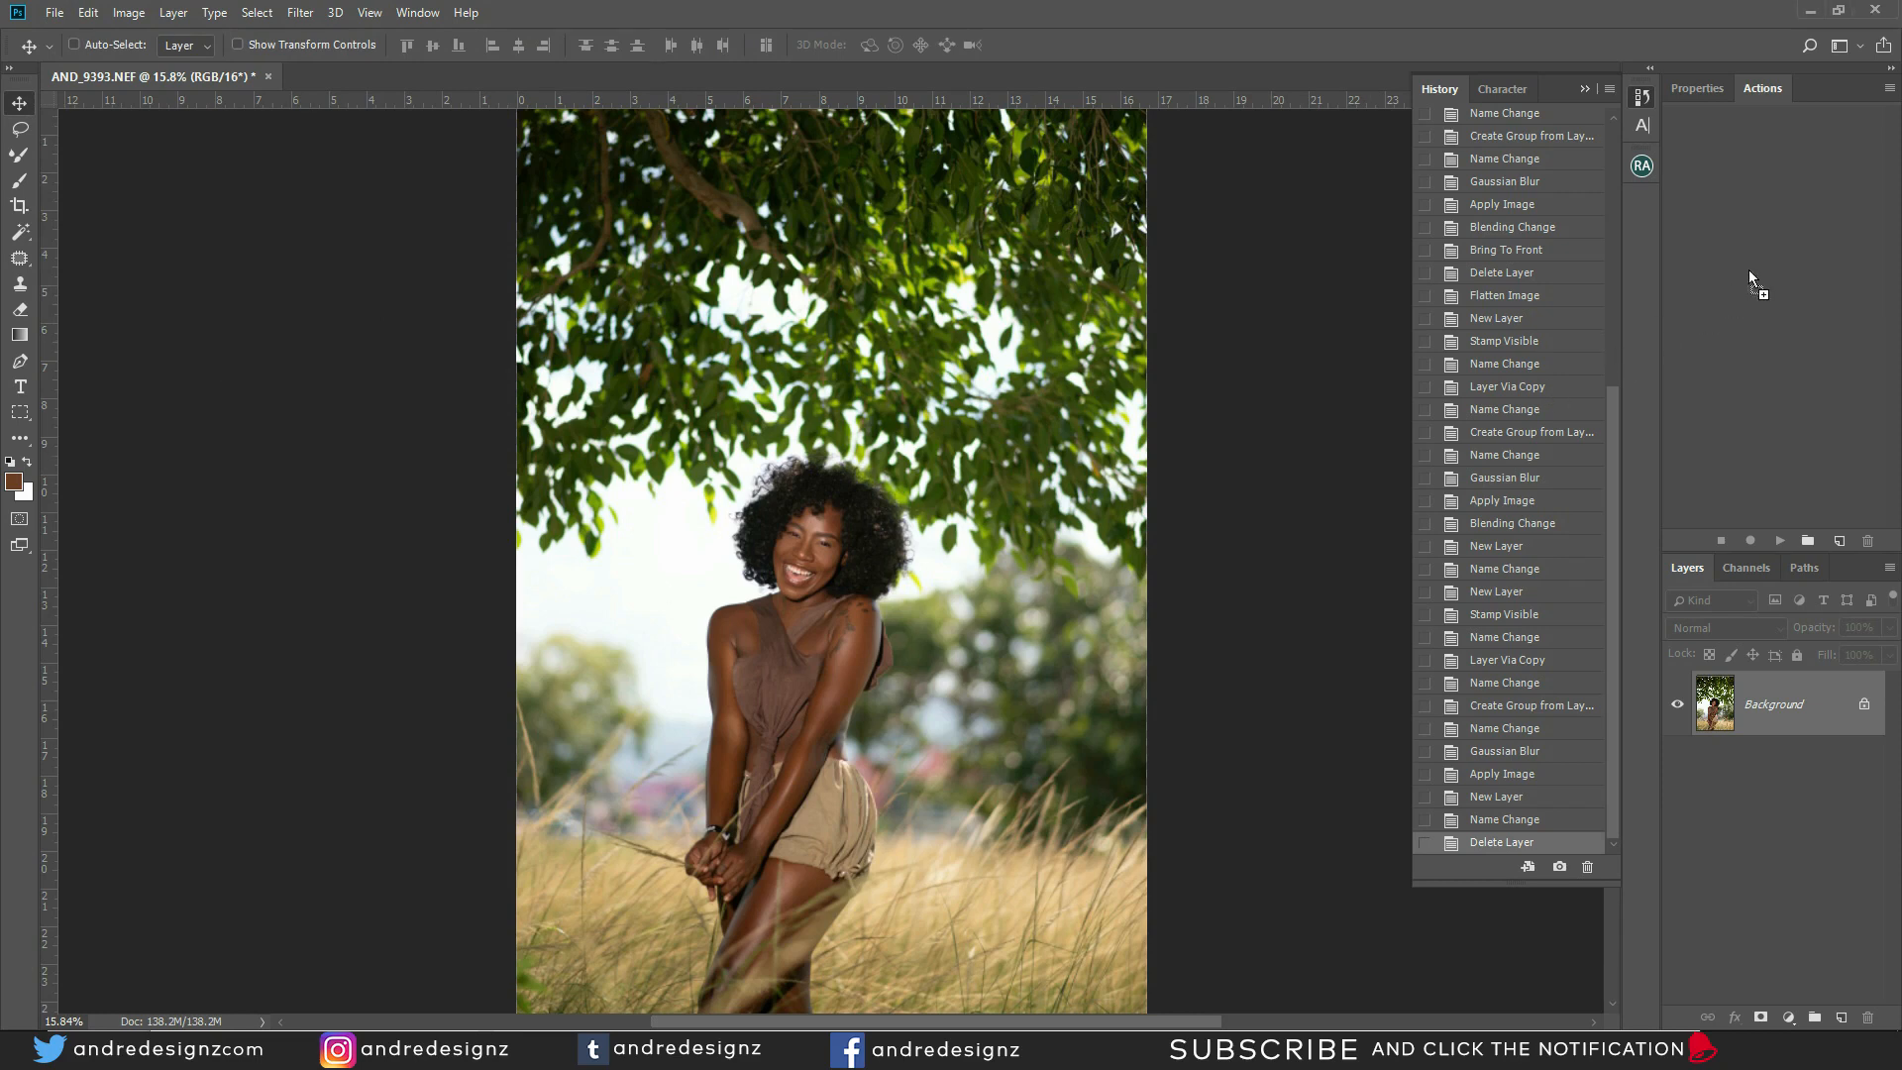
drag(1787, 220, 1790, 212)
click(1886, 89)
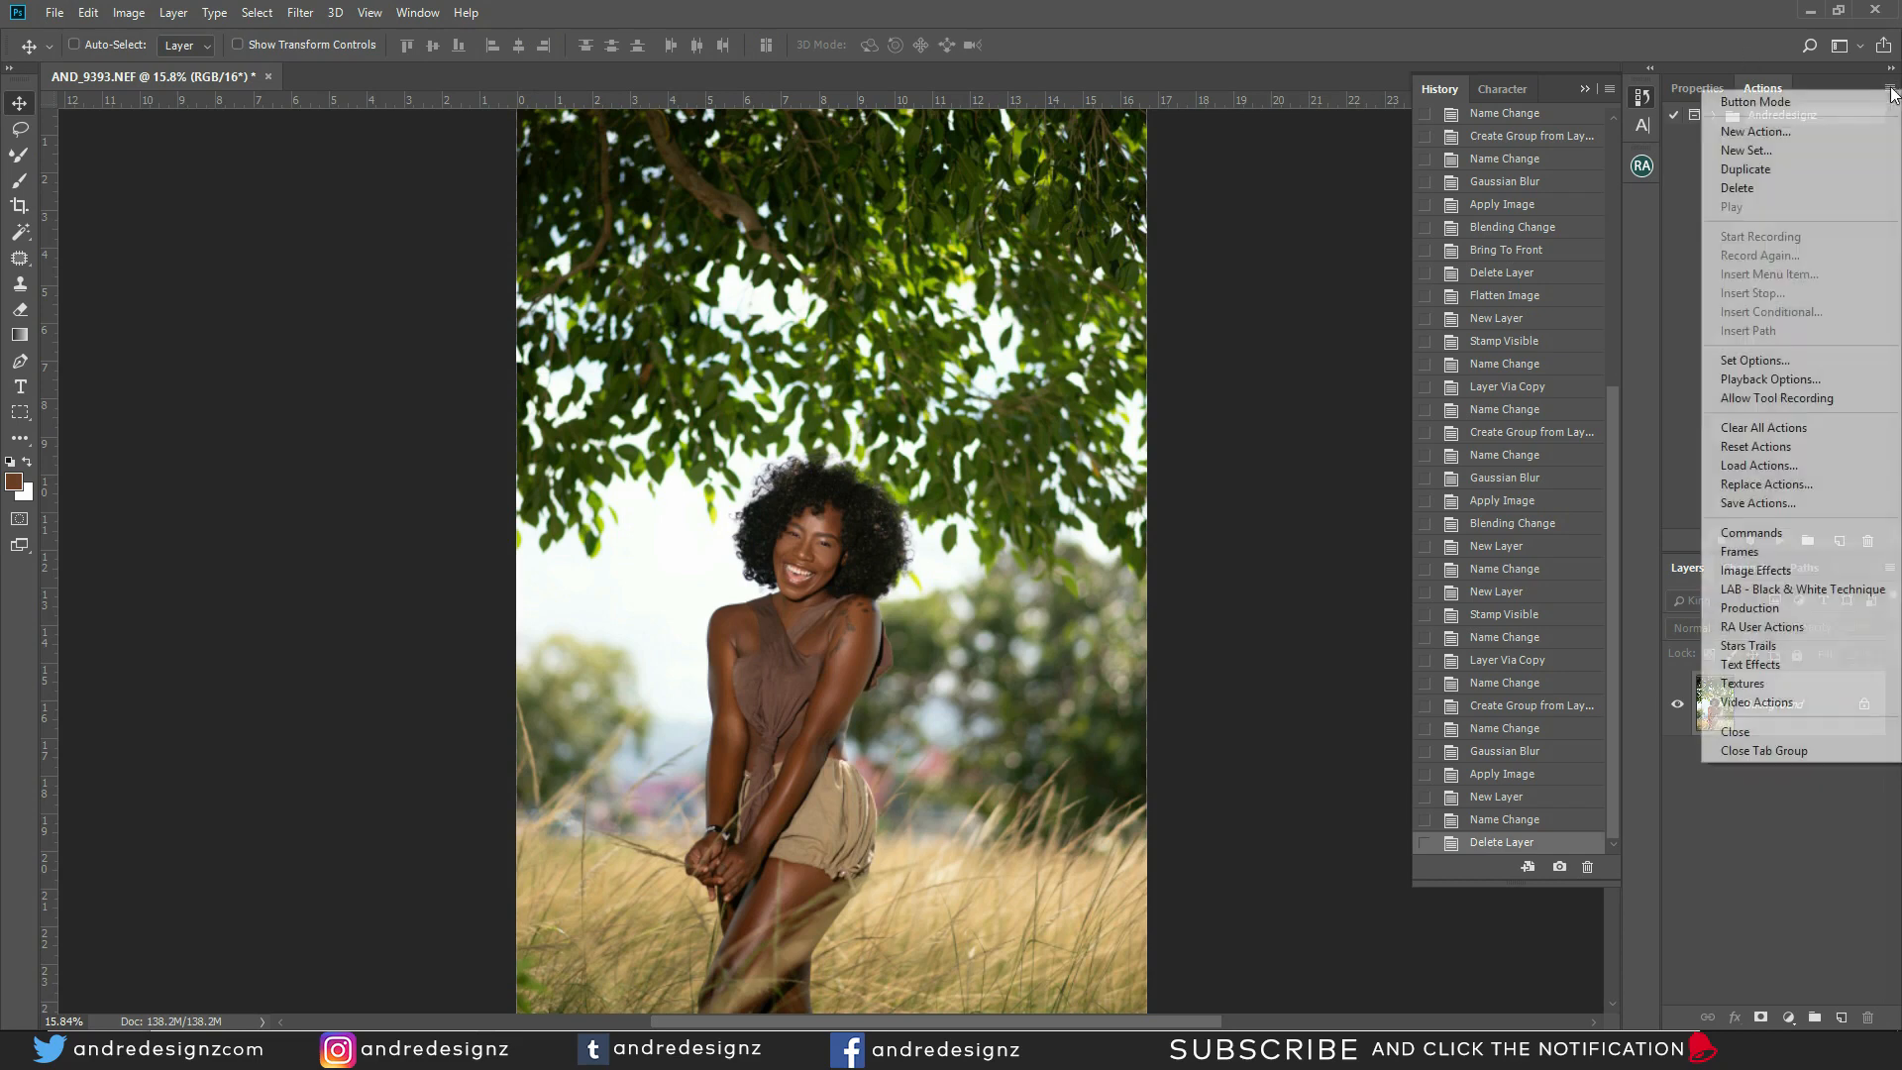
click(1848, 107)
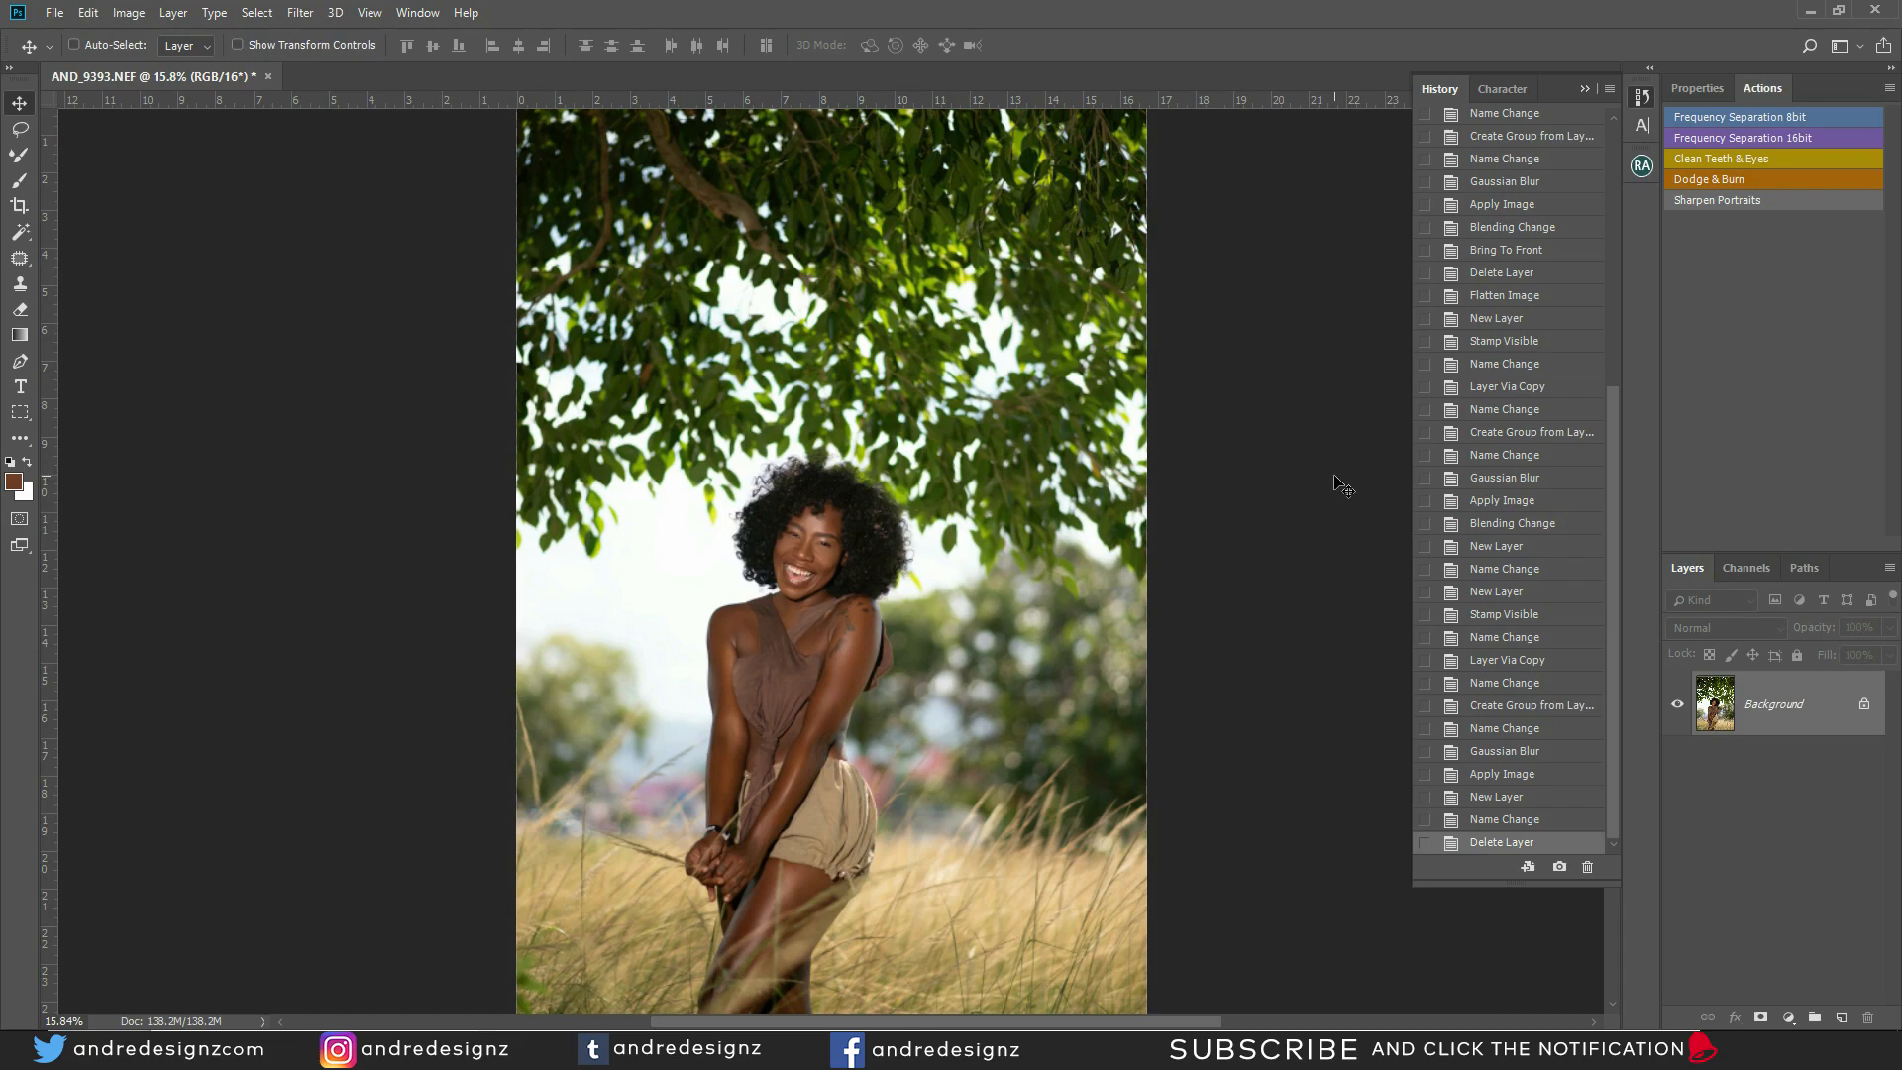
Run the Frequency Separation 16bit action on the flattened image with a 6-pixel Gaussian Blur radius
scroll(842, 530, up, 4)
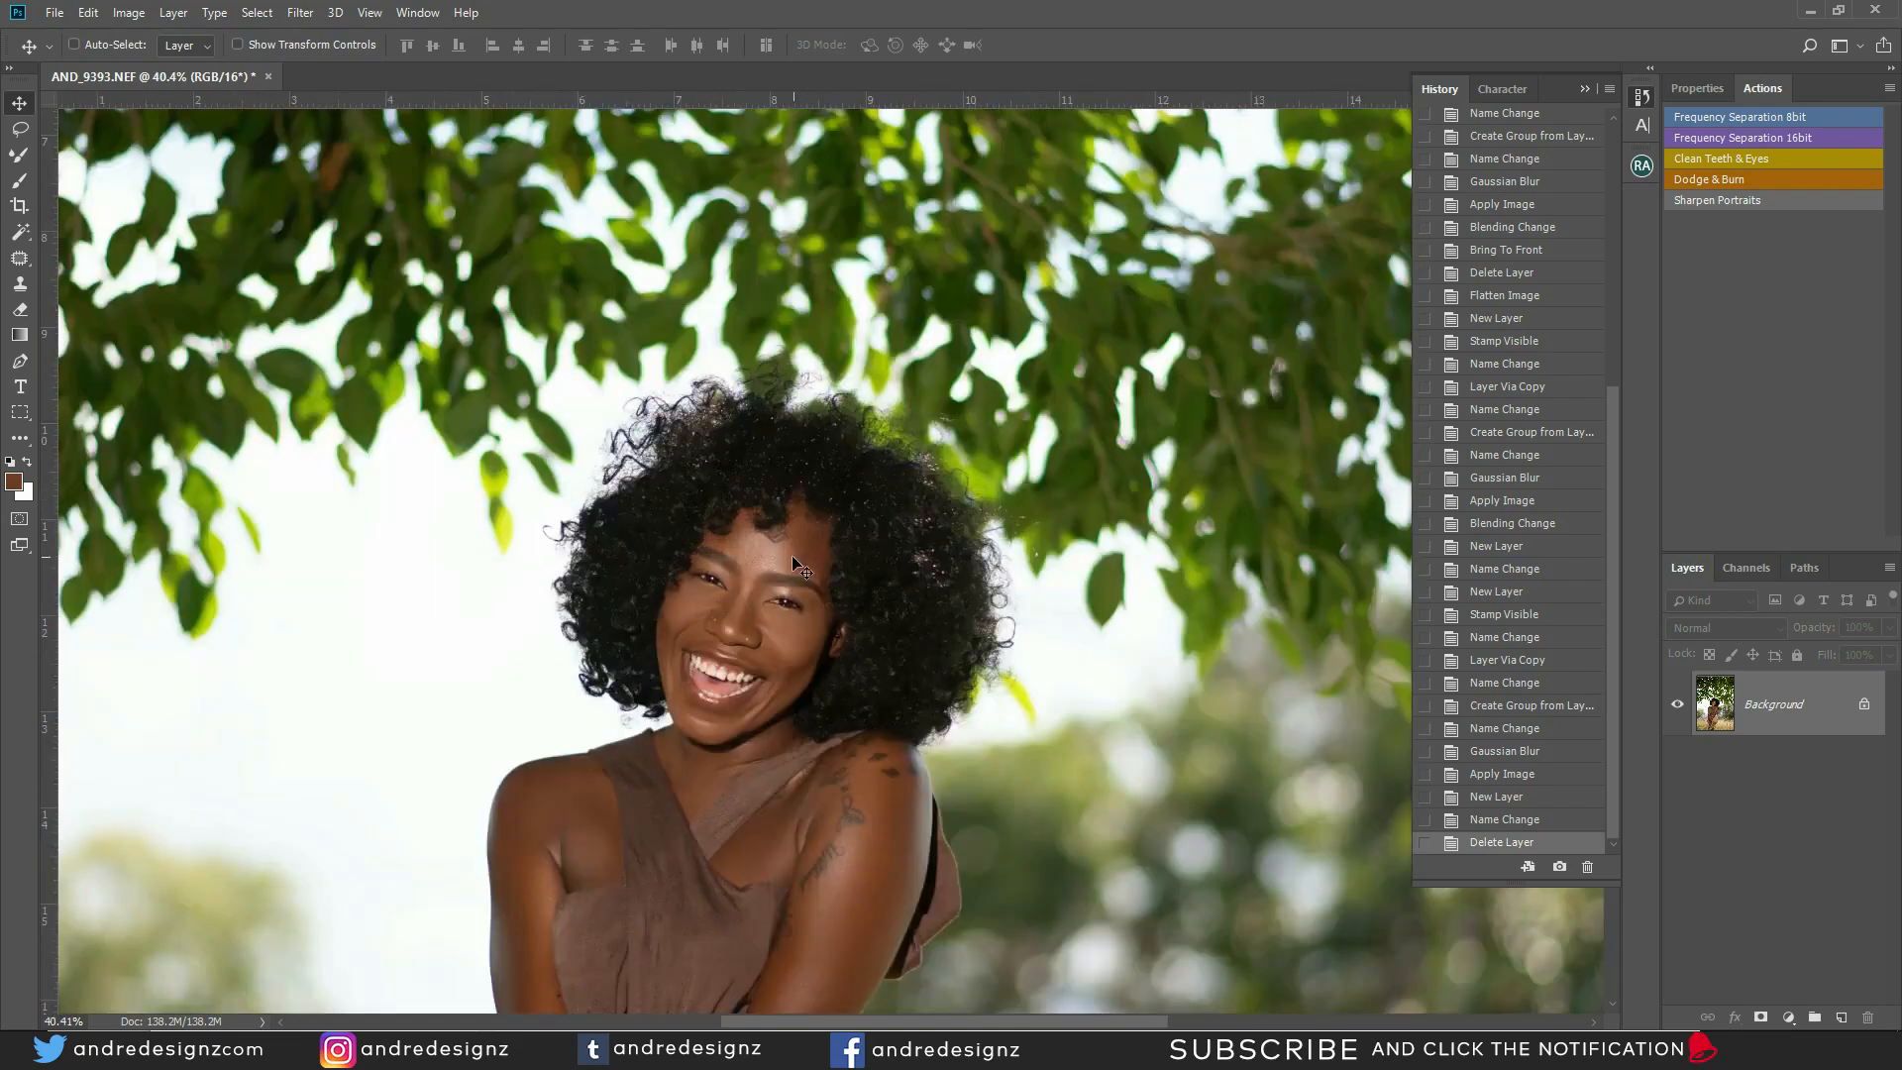
scroll(793, 554, up, 4)
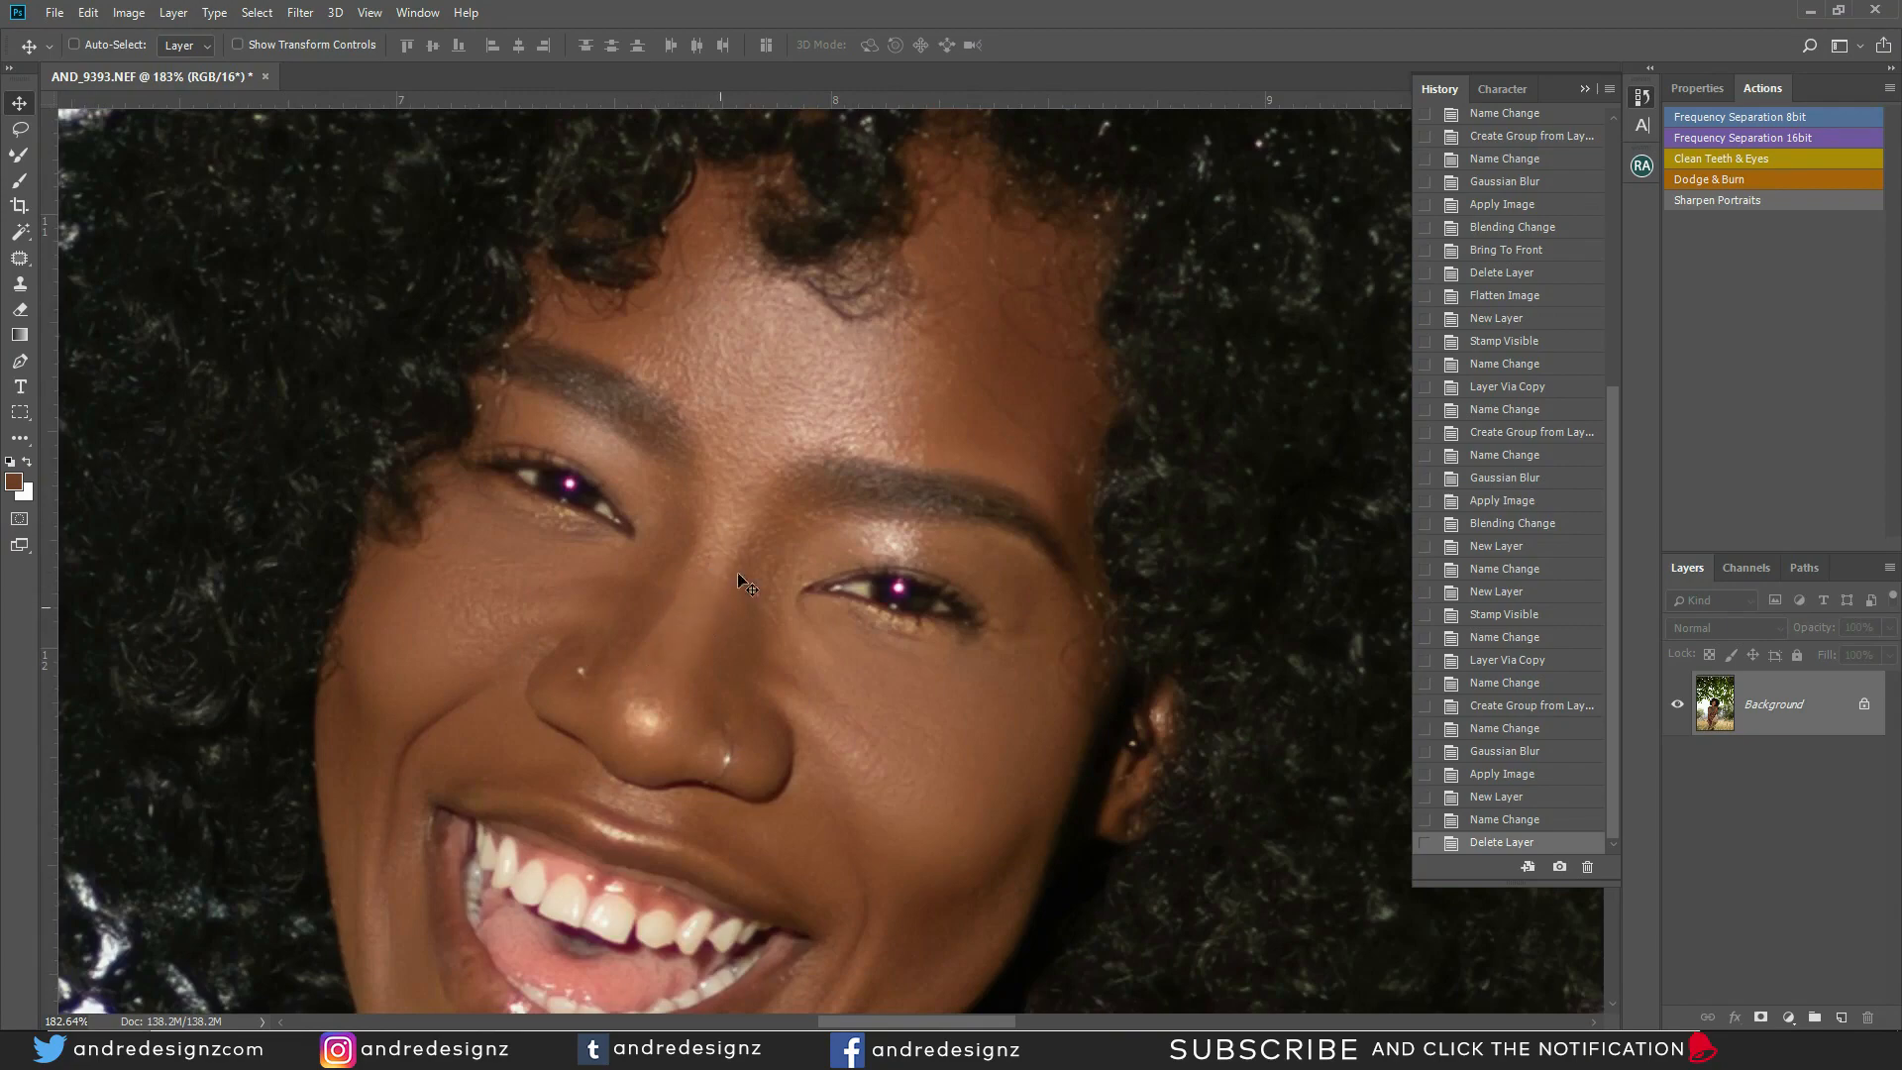
scroll(752, 543, down, 5)
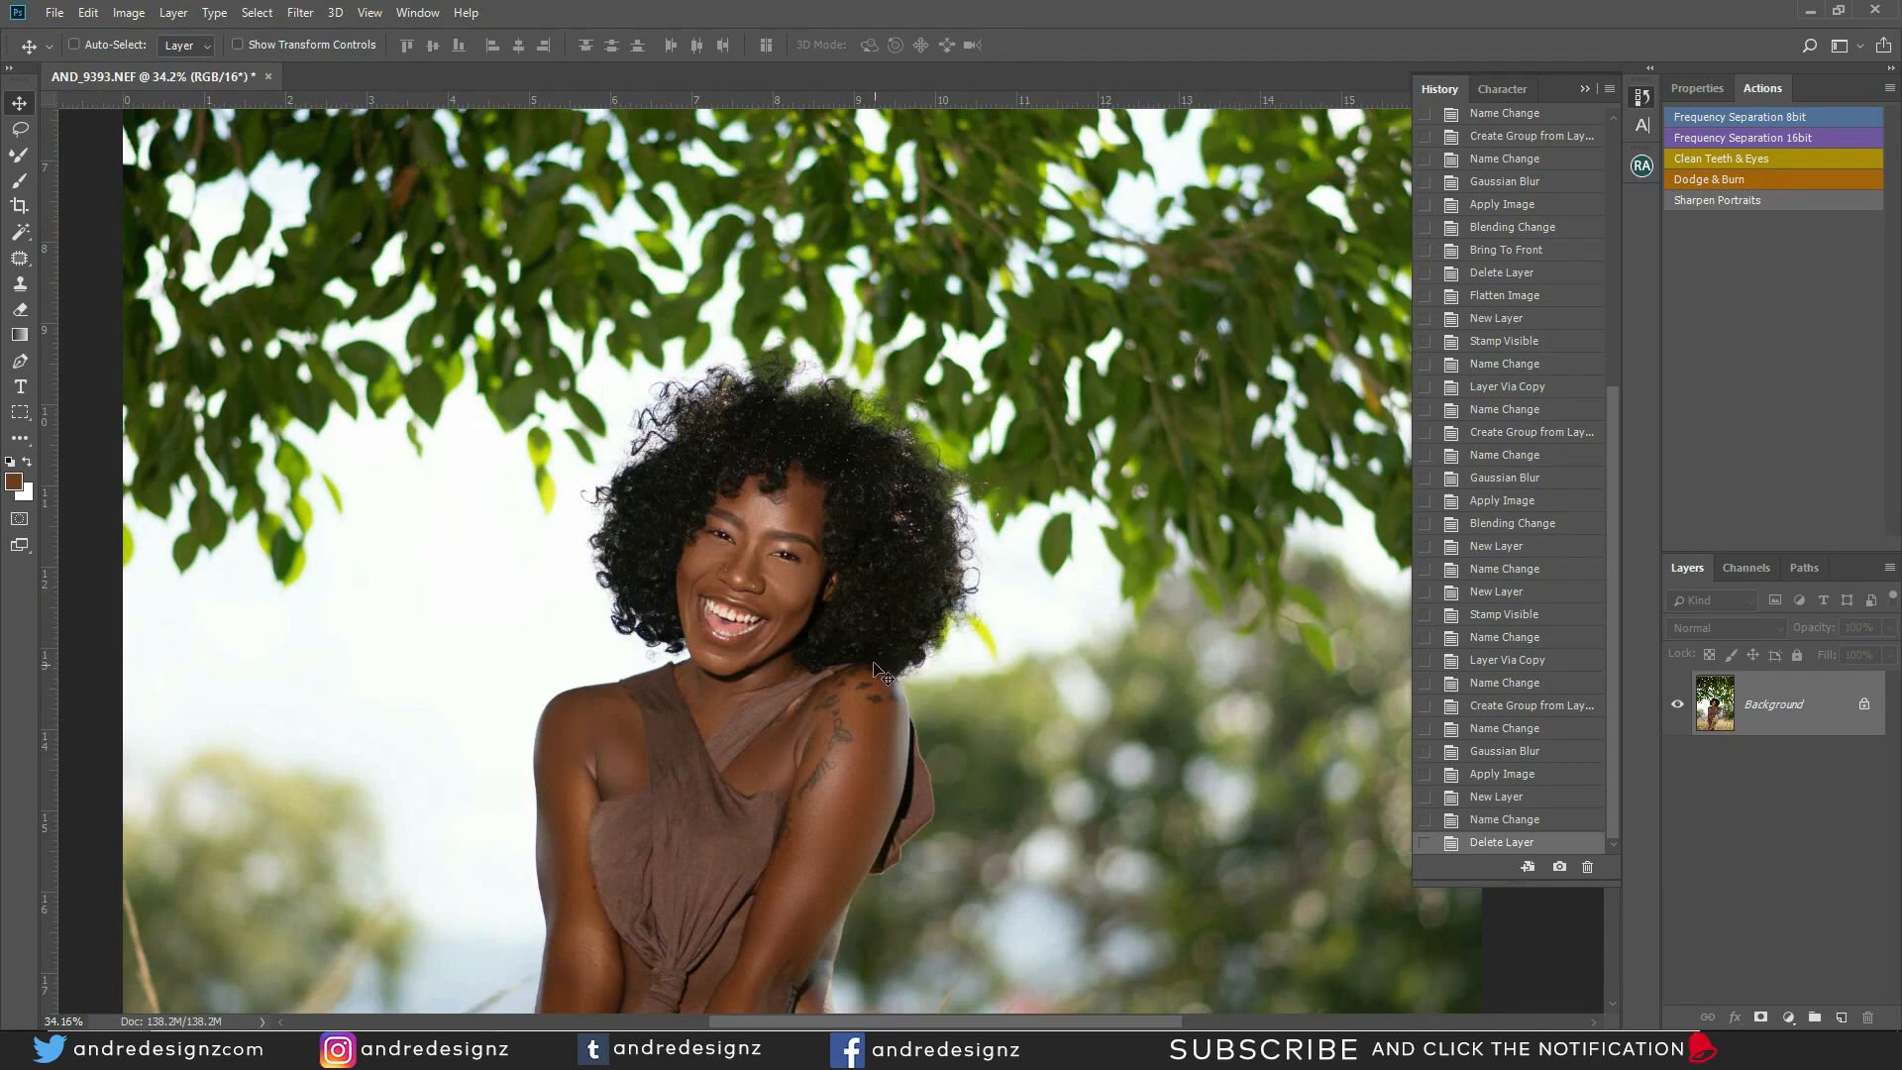
scroll(892, 661, down, 3)
scroll(882, 644, up, 1)
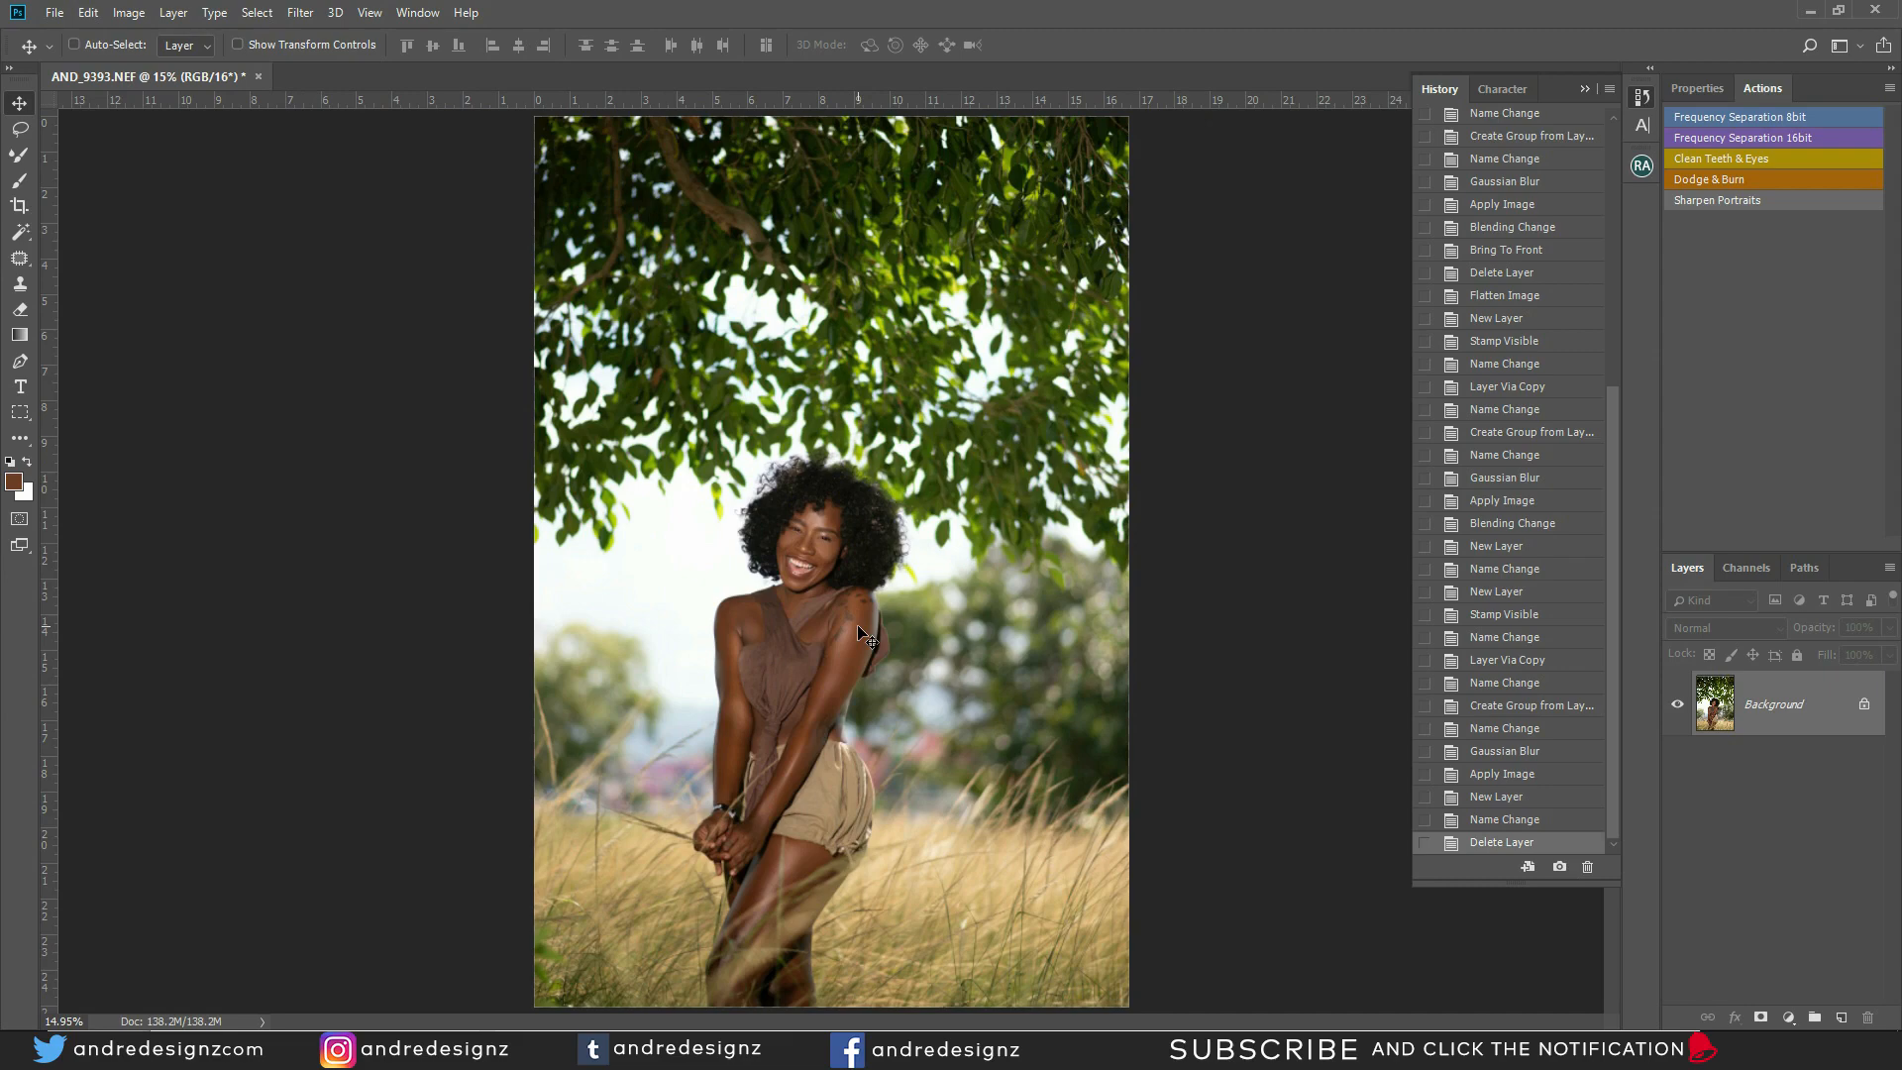
scroll(863, 498, up, 12)
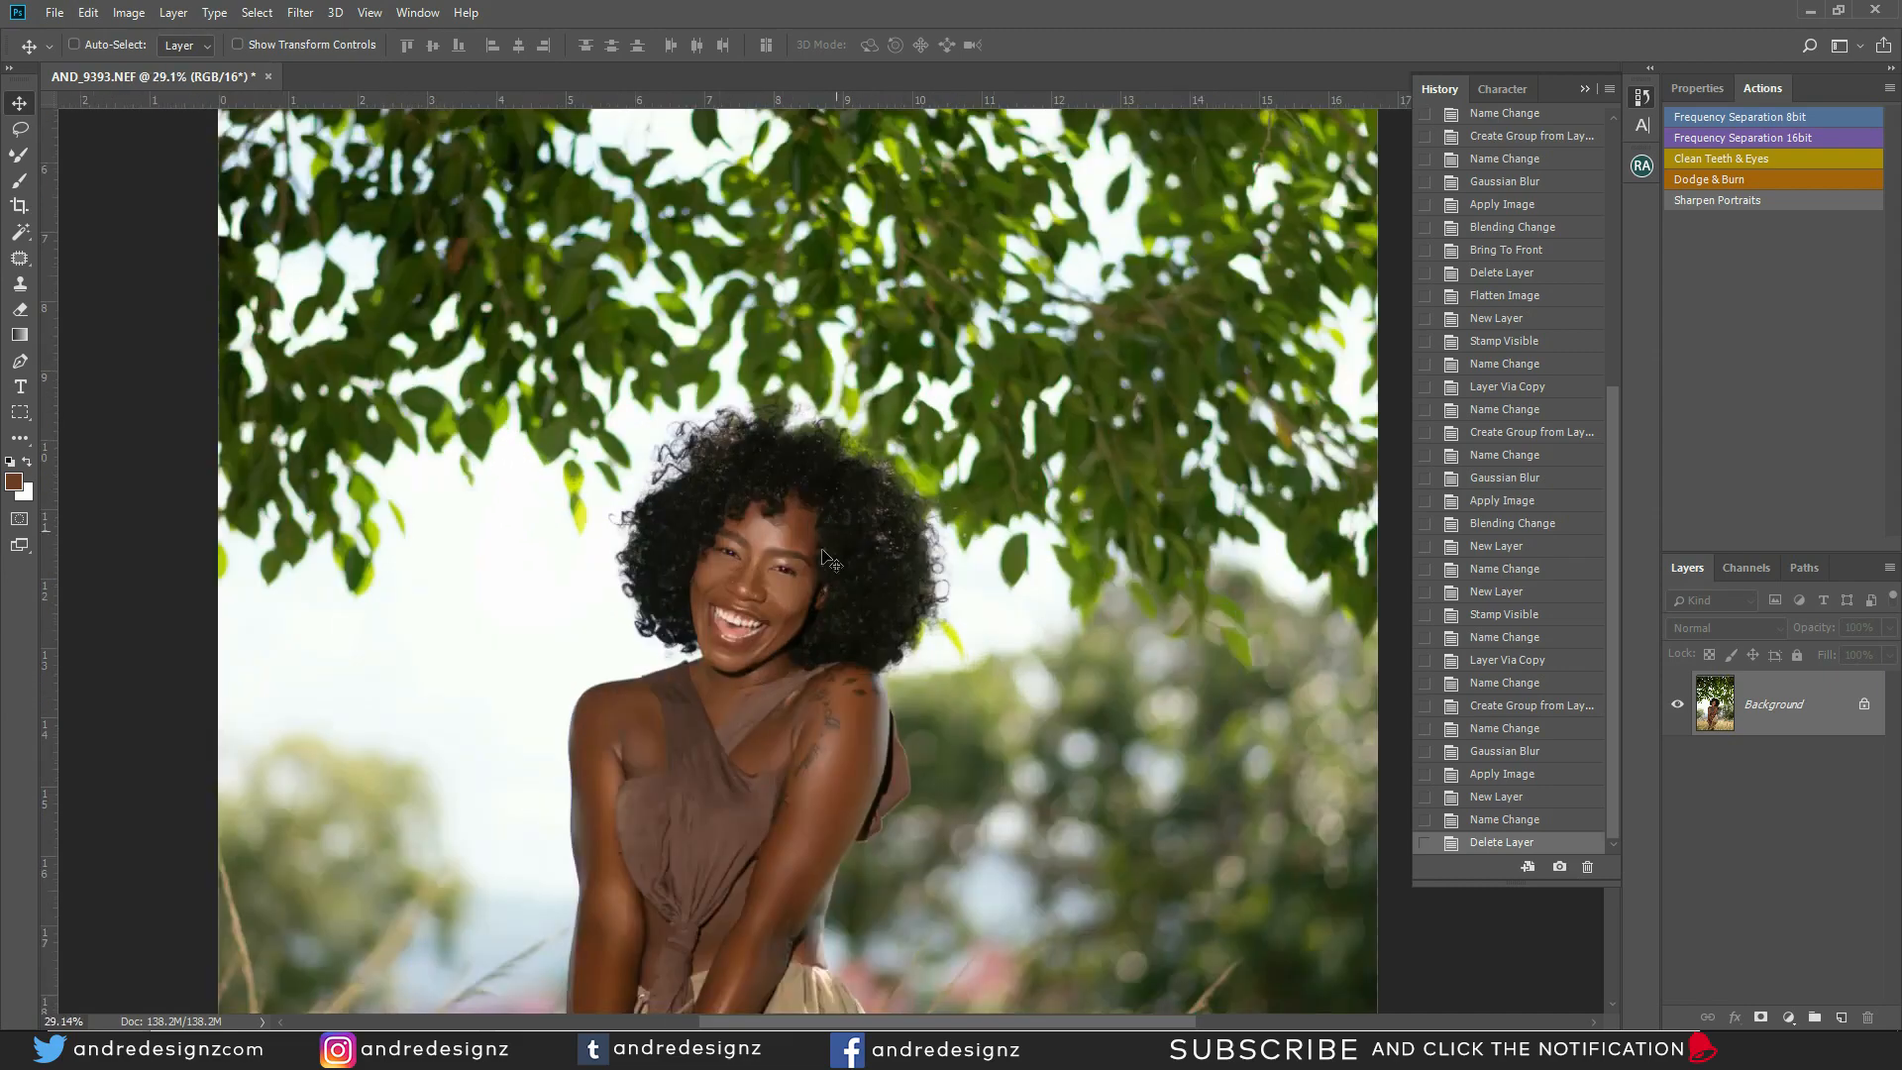
scroll(707, 646, up, 8)
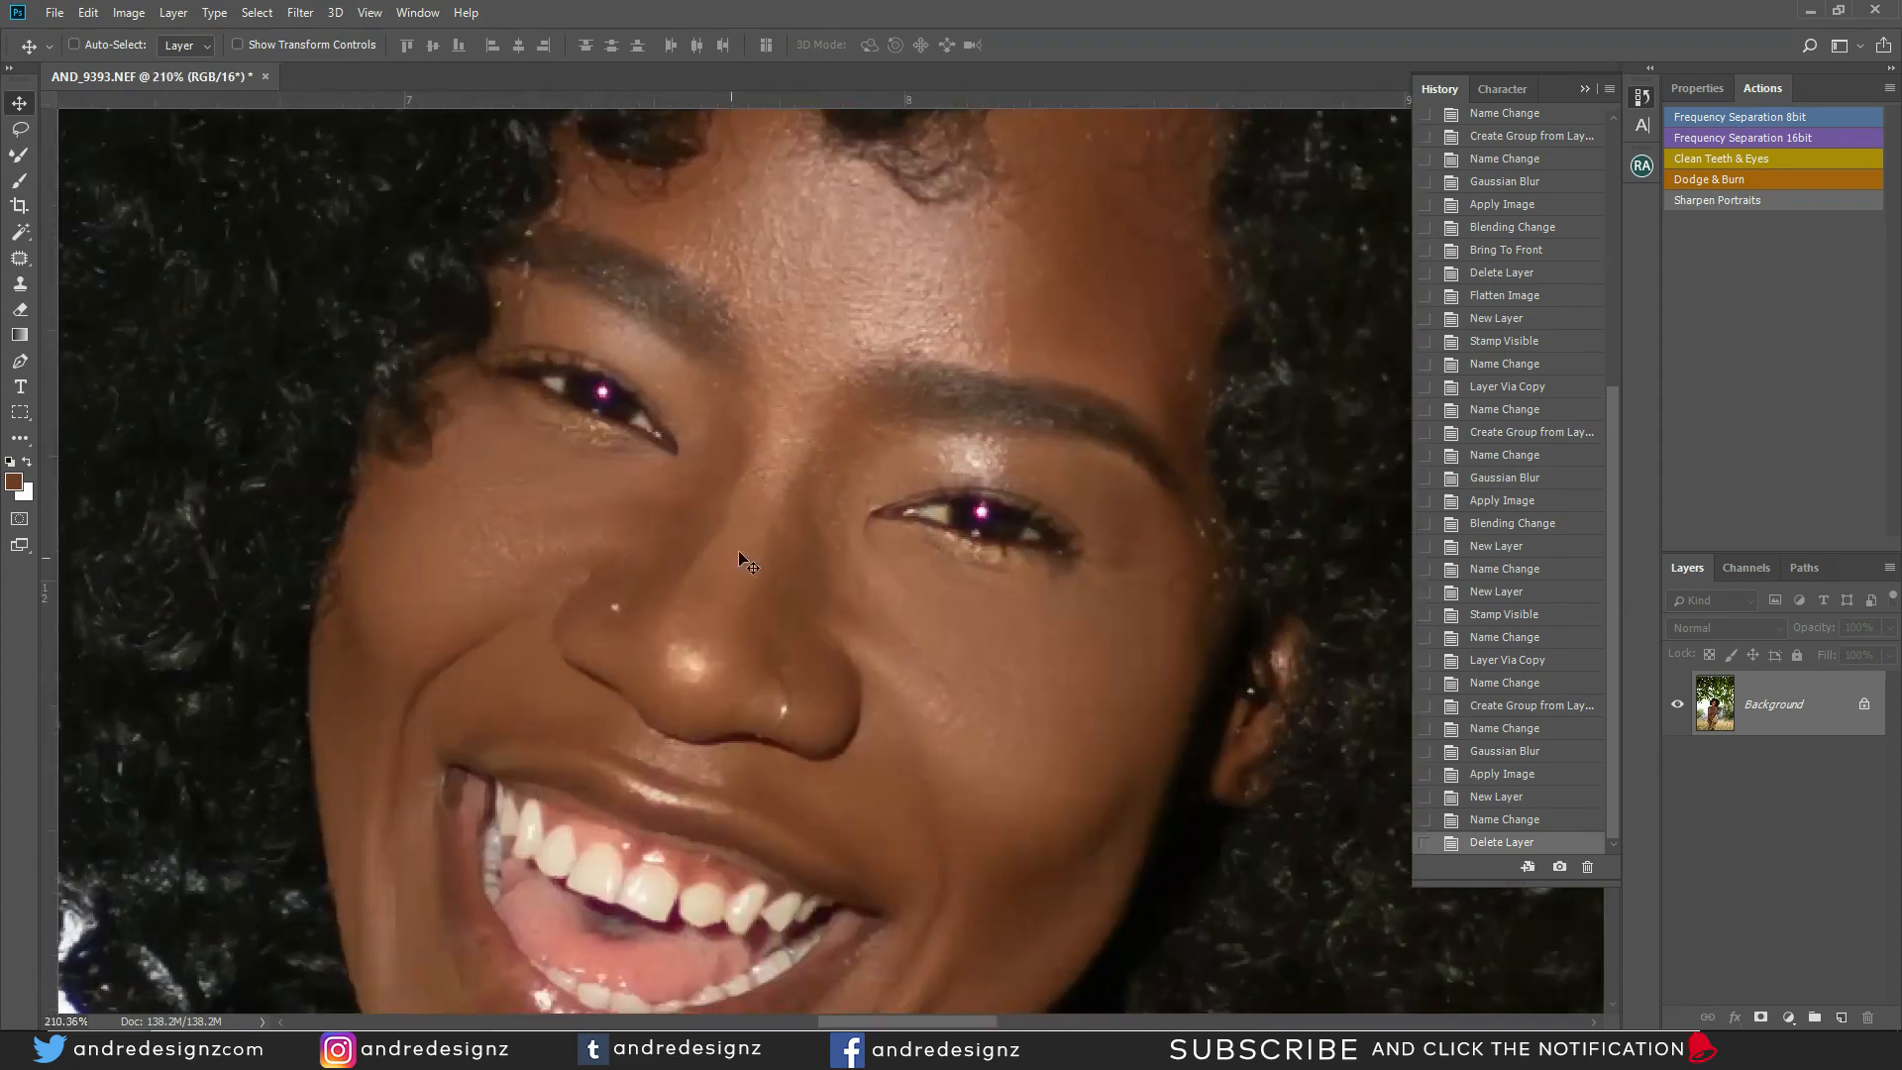
click(1754, 133)
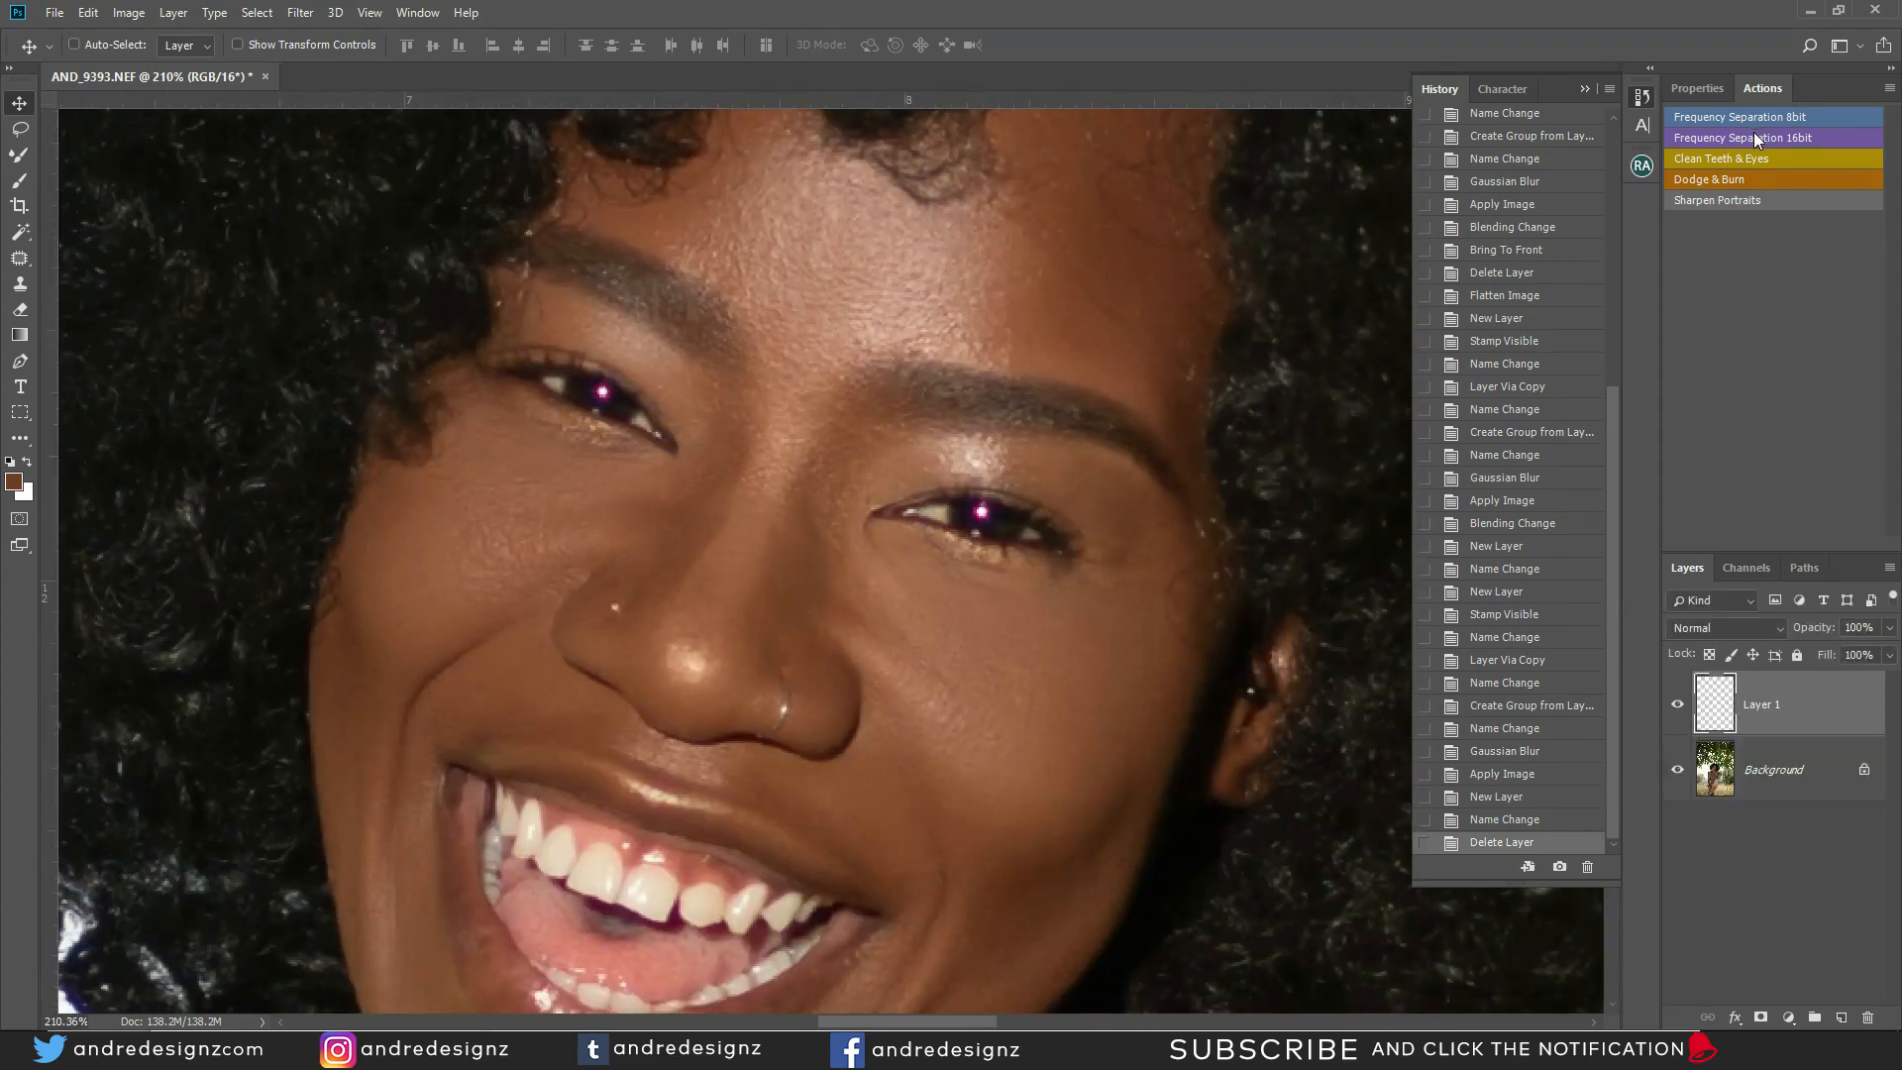
text(6)
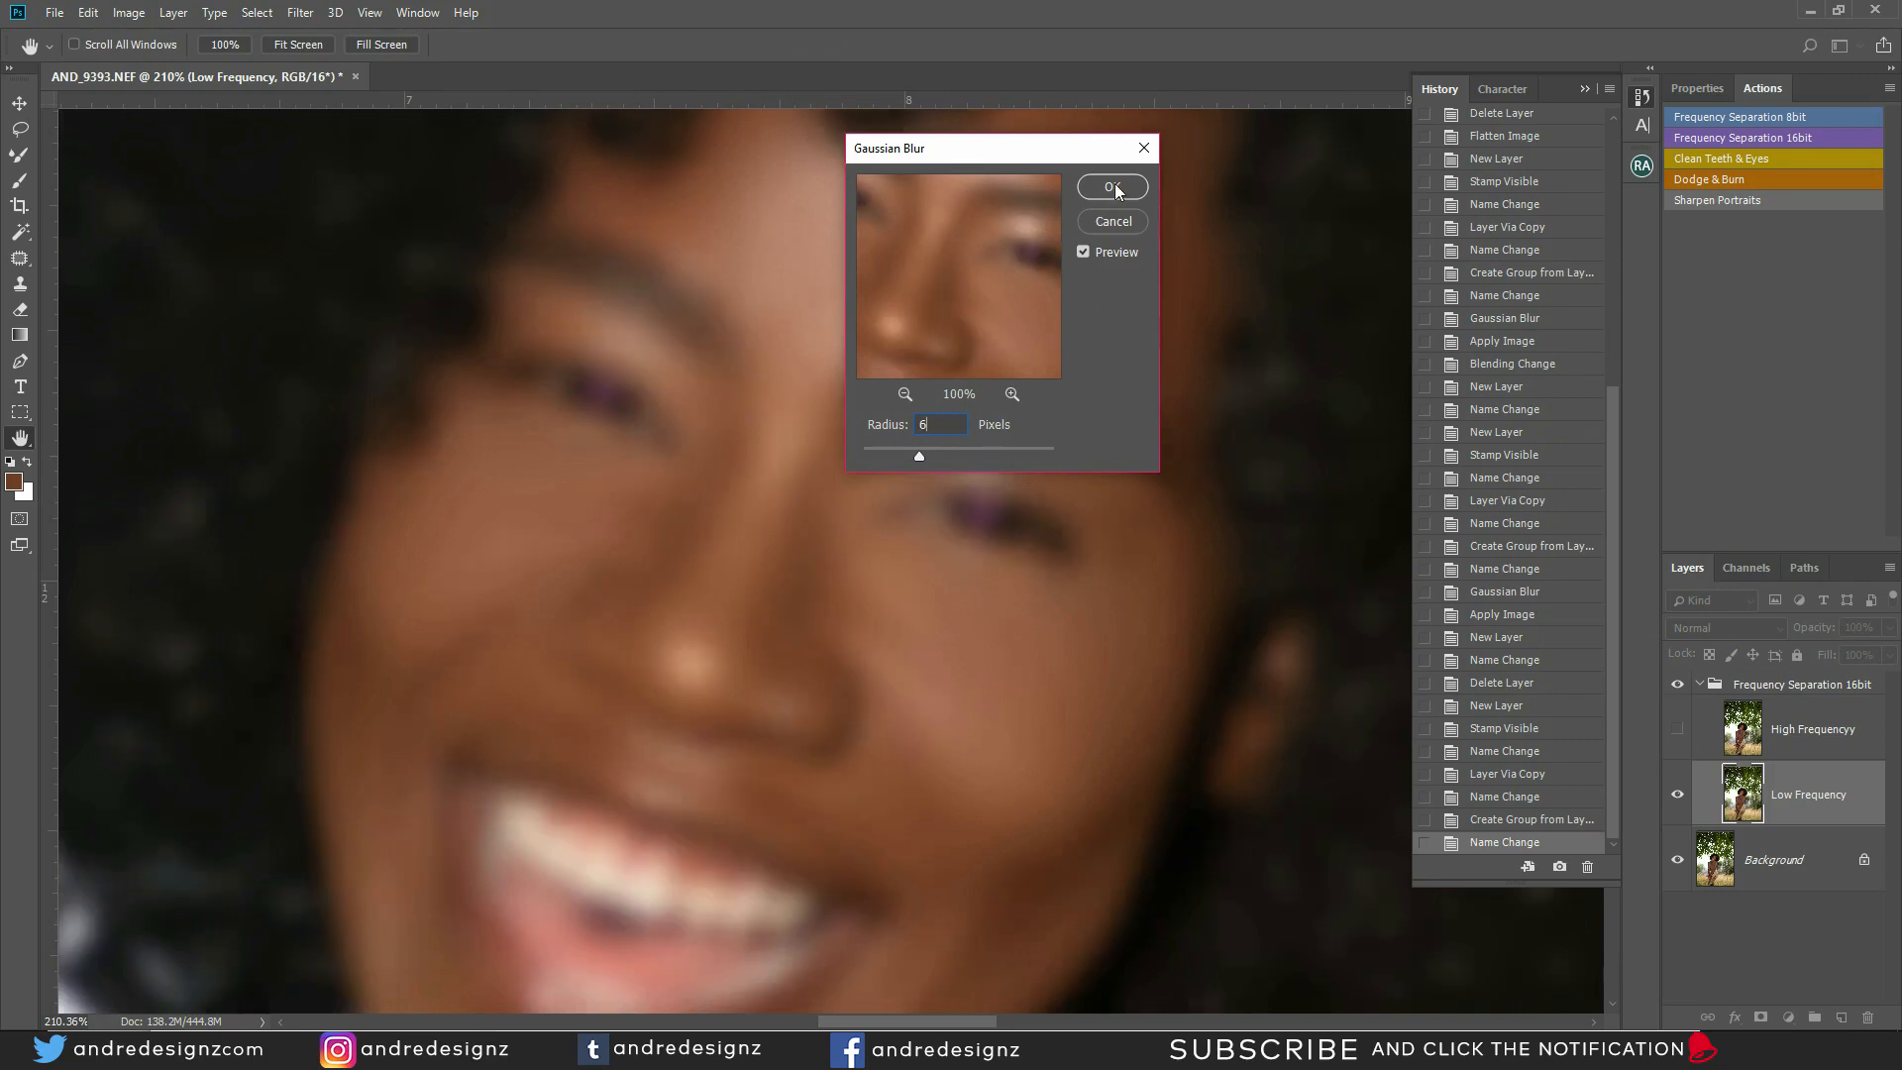
click(1112, 187)
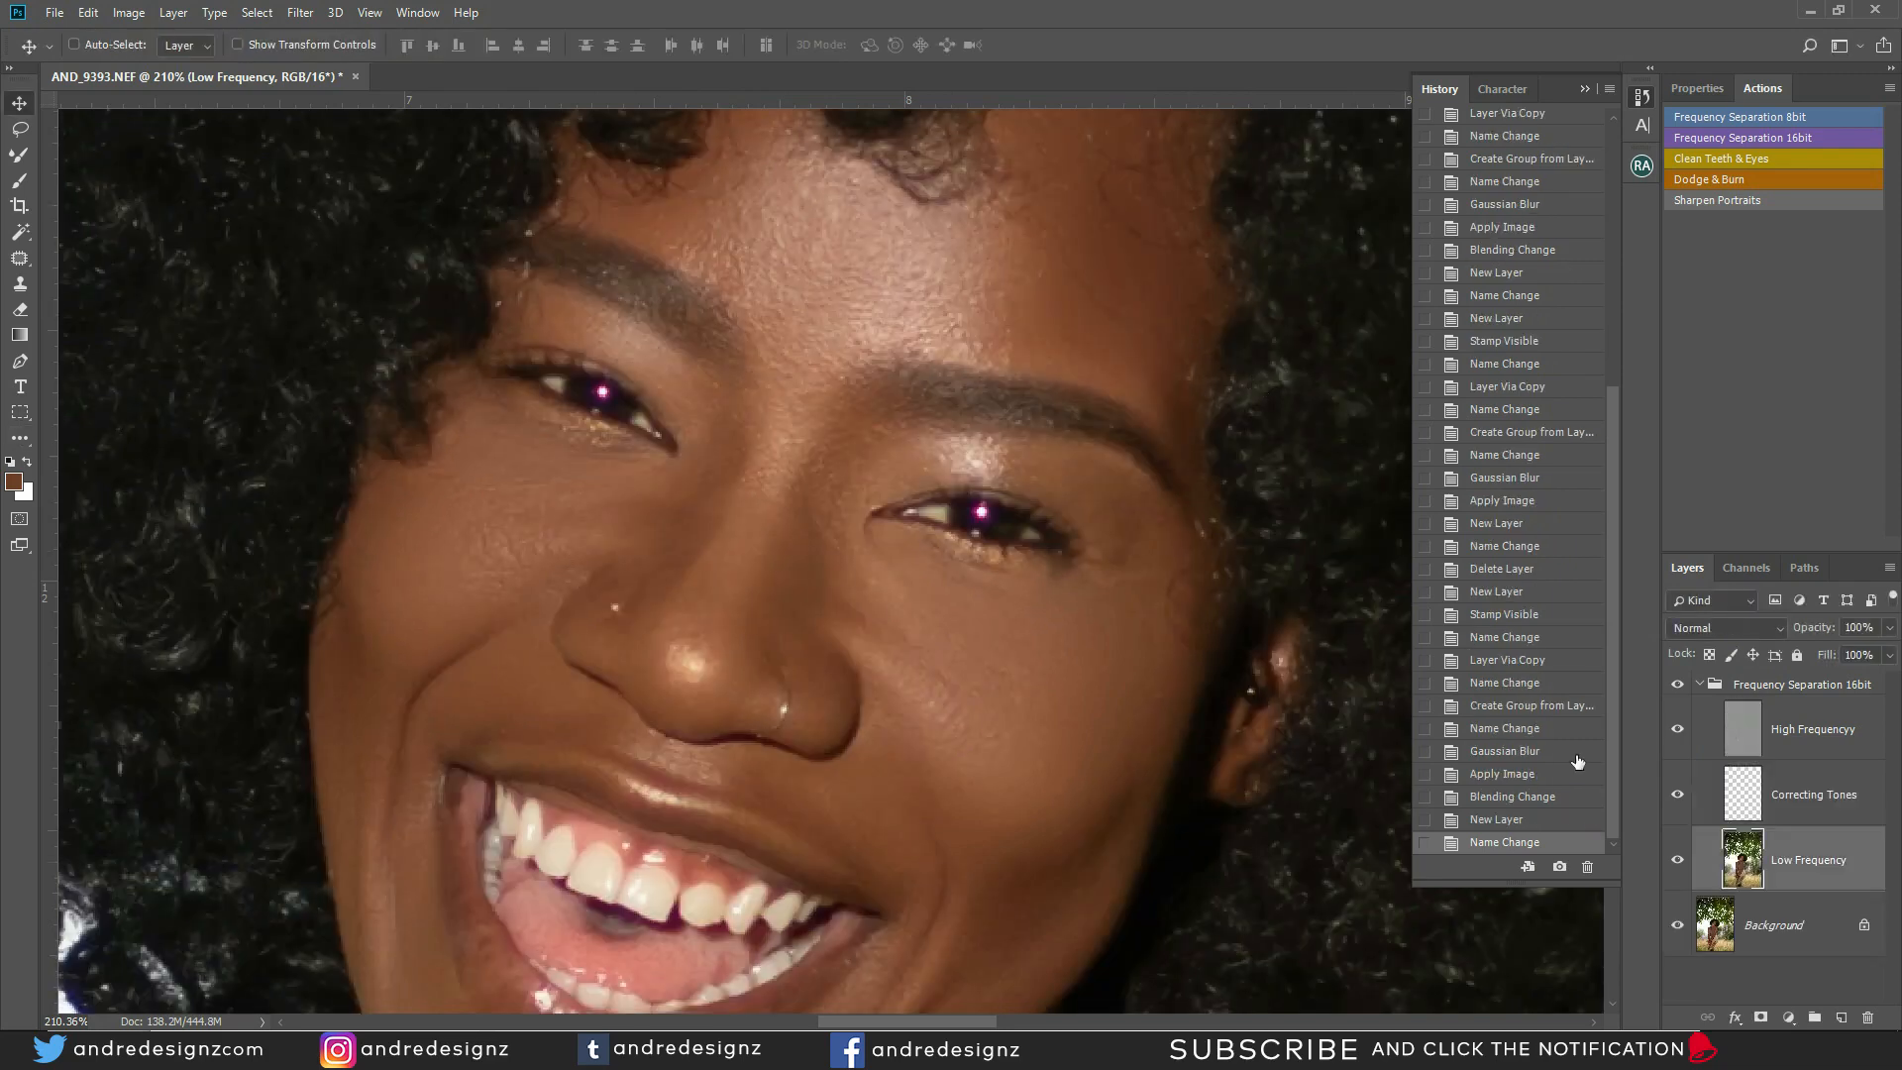
Patch the skin texture along the bridge of the nose on the High Frequency layer with the Patch tool
click(1809, 735)
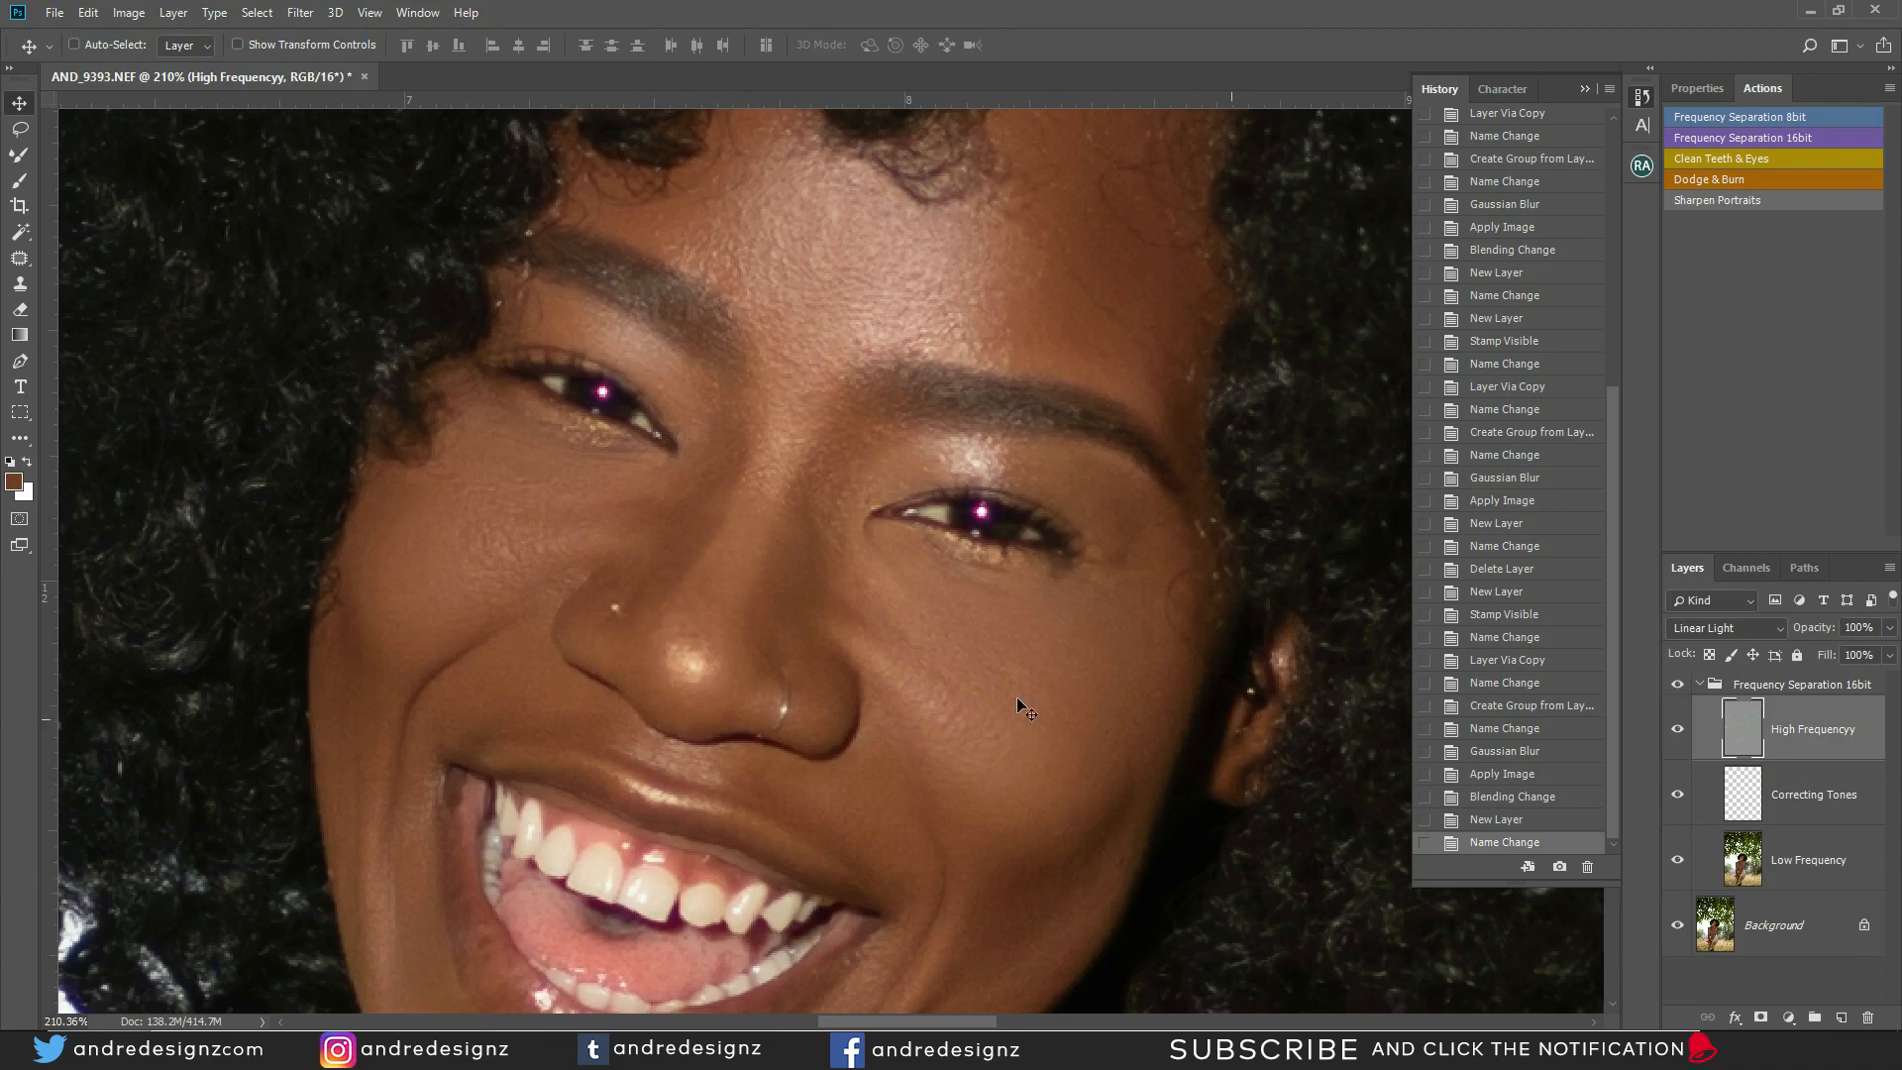
scroll(773, 540, up, 2)
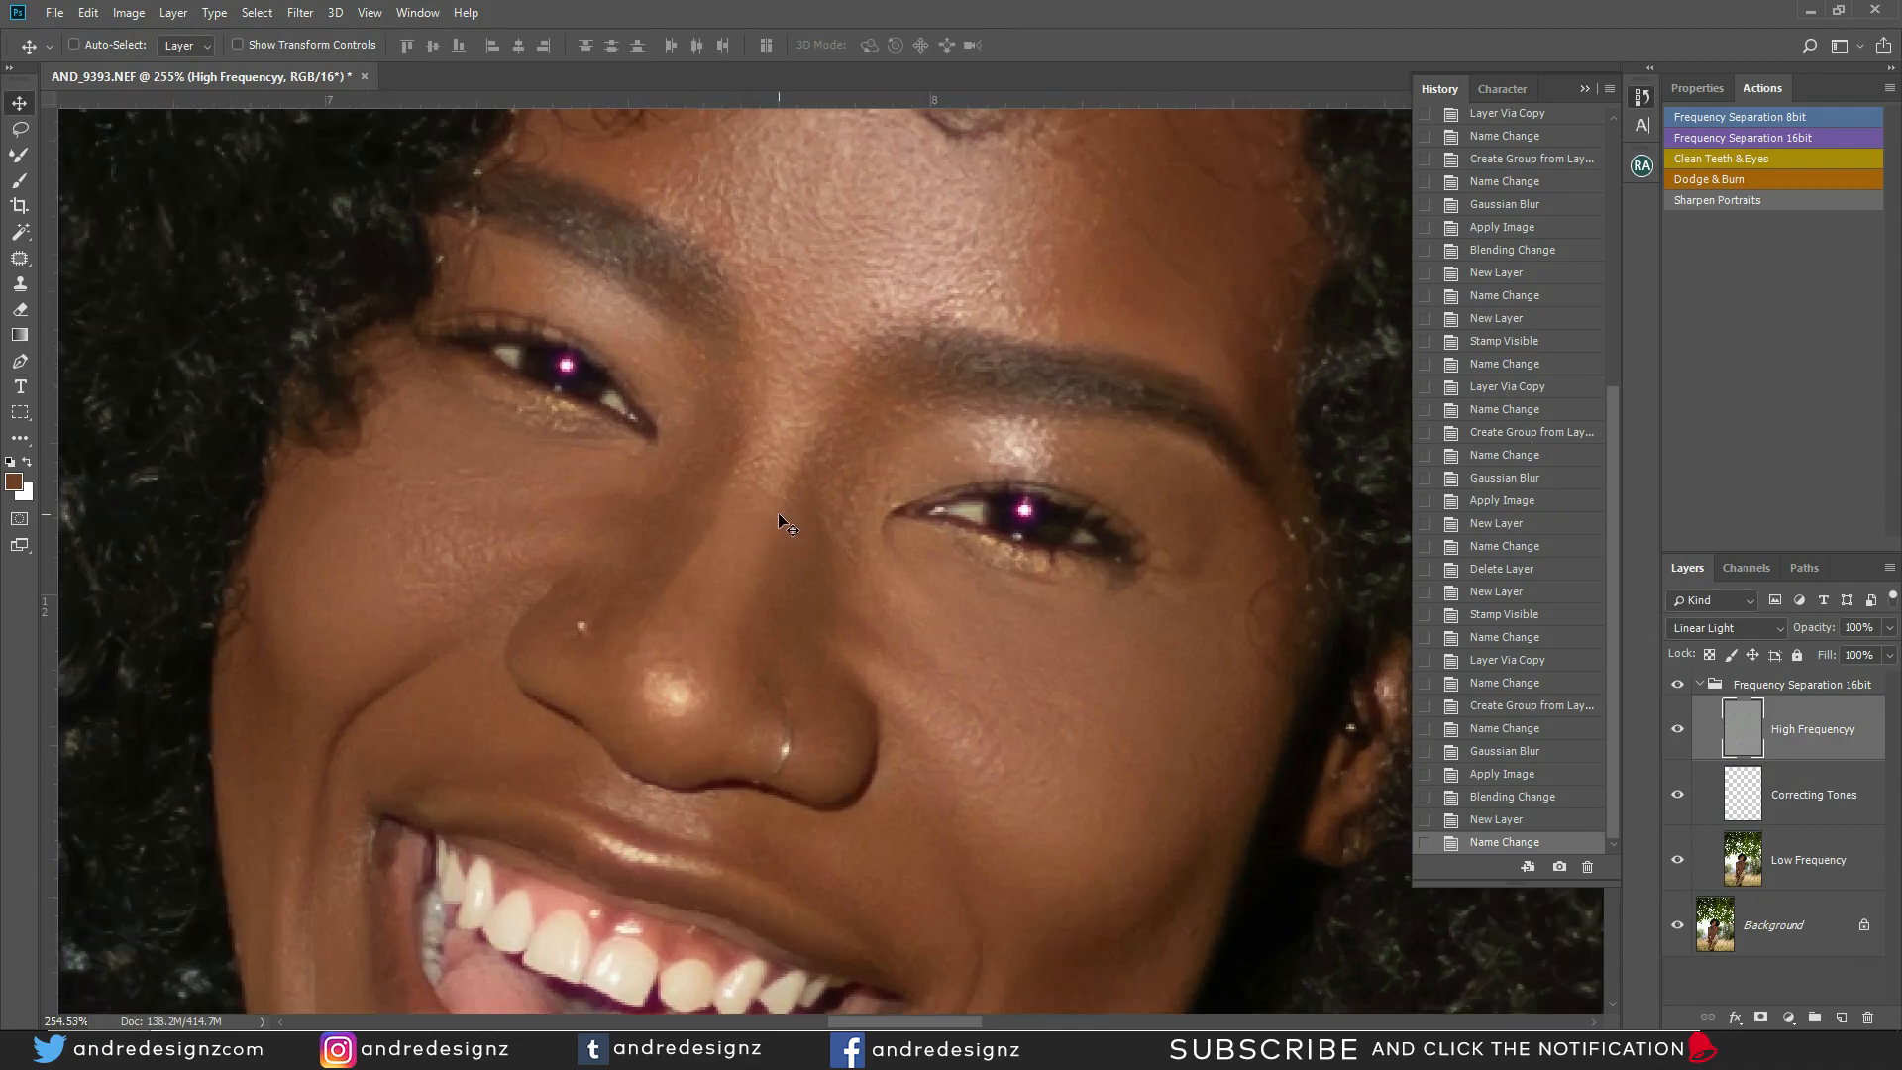
key(j)
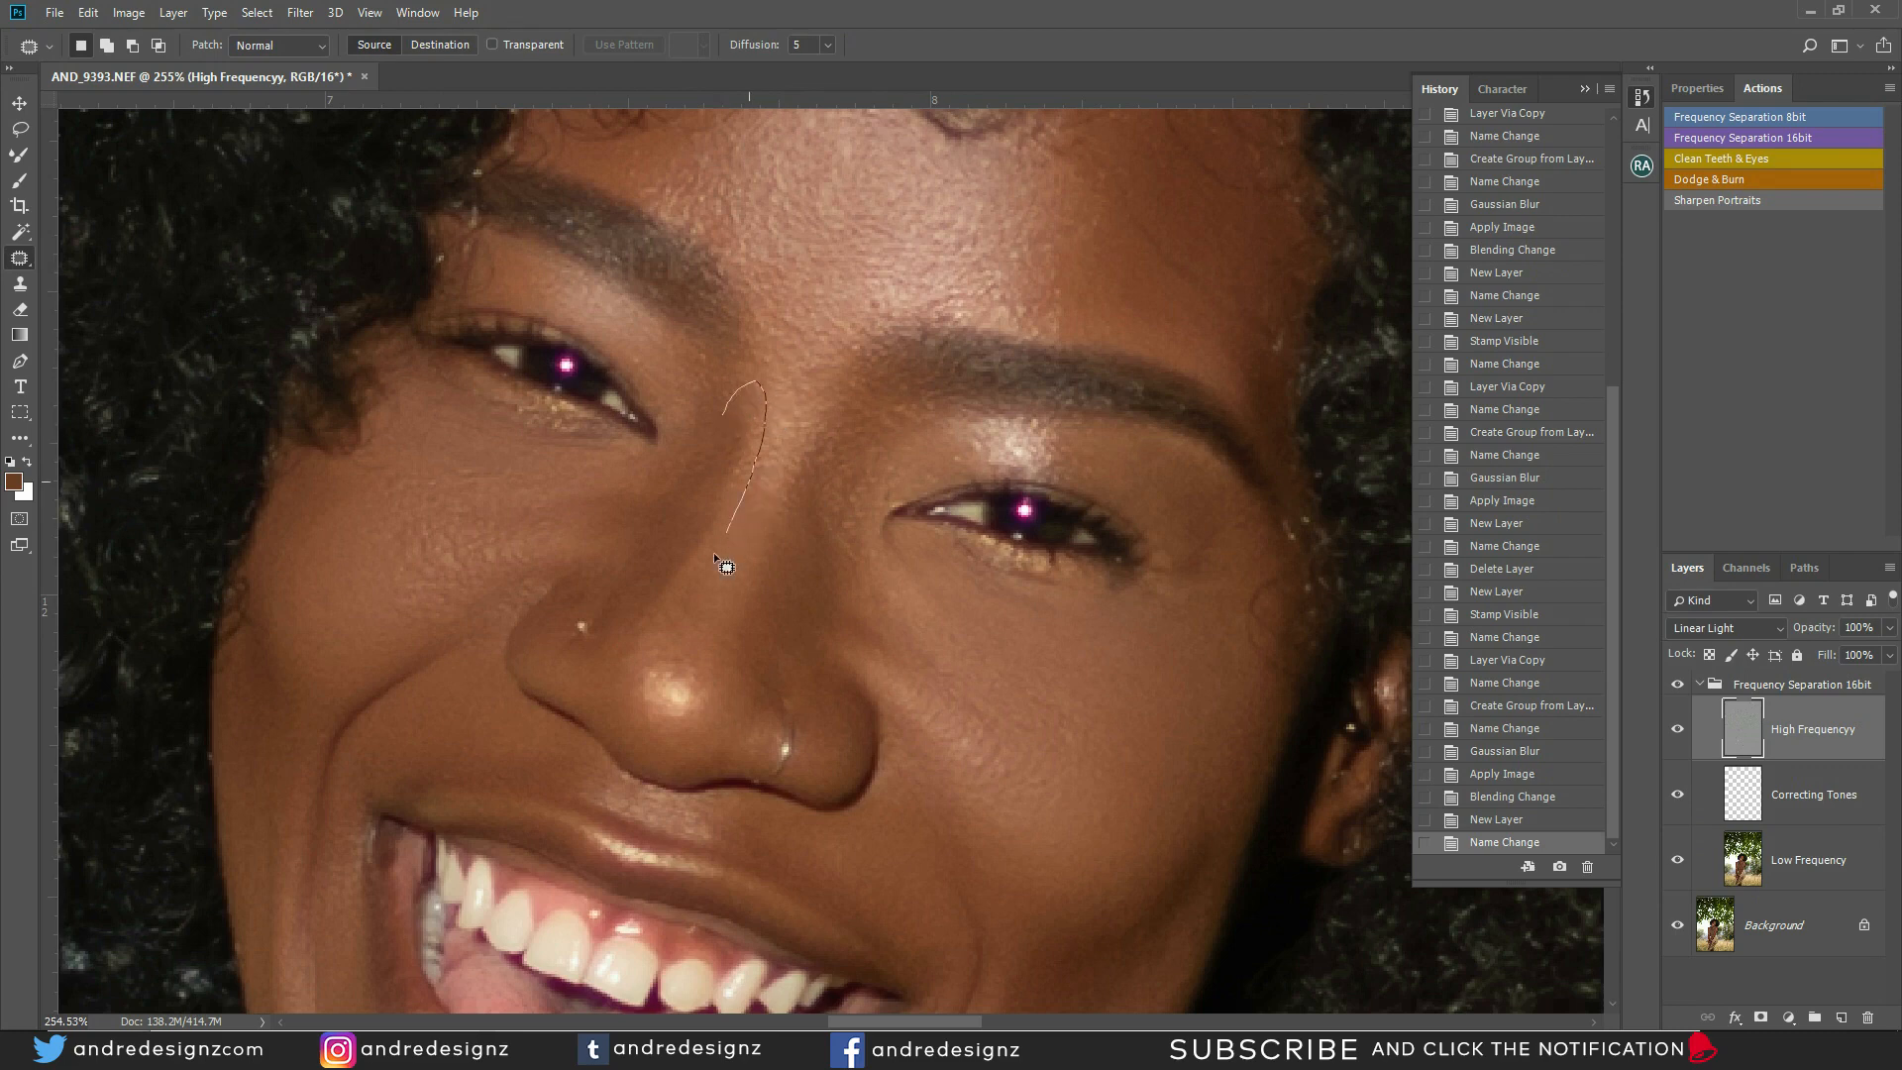
drag(627, 616, 735, 575)
key(ctrl+d)
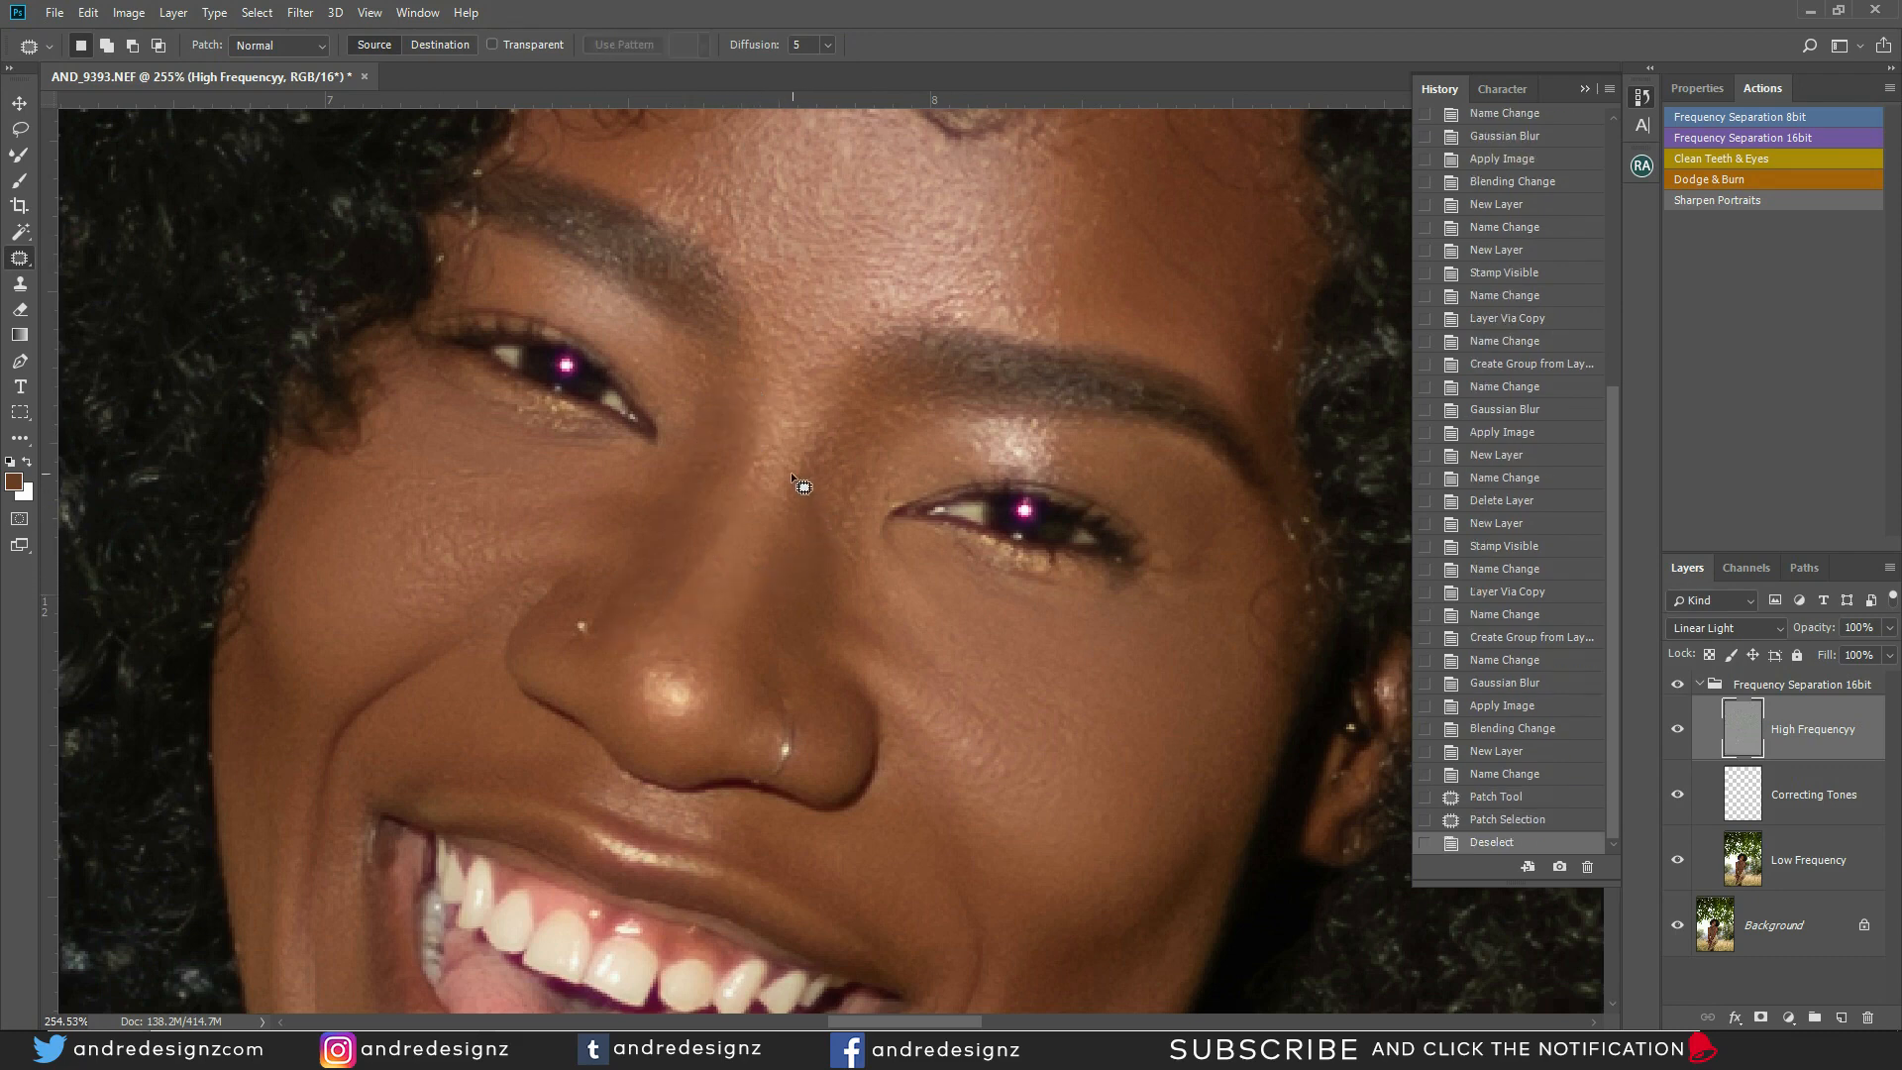
mouse_move(783, 458)
mouse_down()
mouse_move(807, 506)
mouse_move(741, 652)
mouse_move(753, 634)
mouse_up()
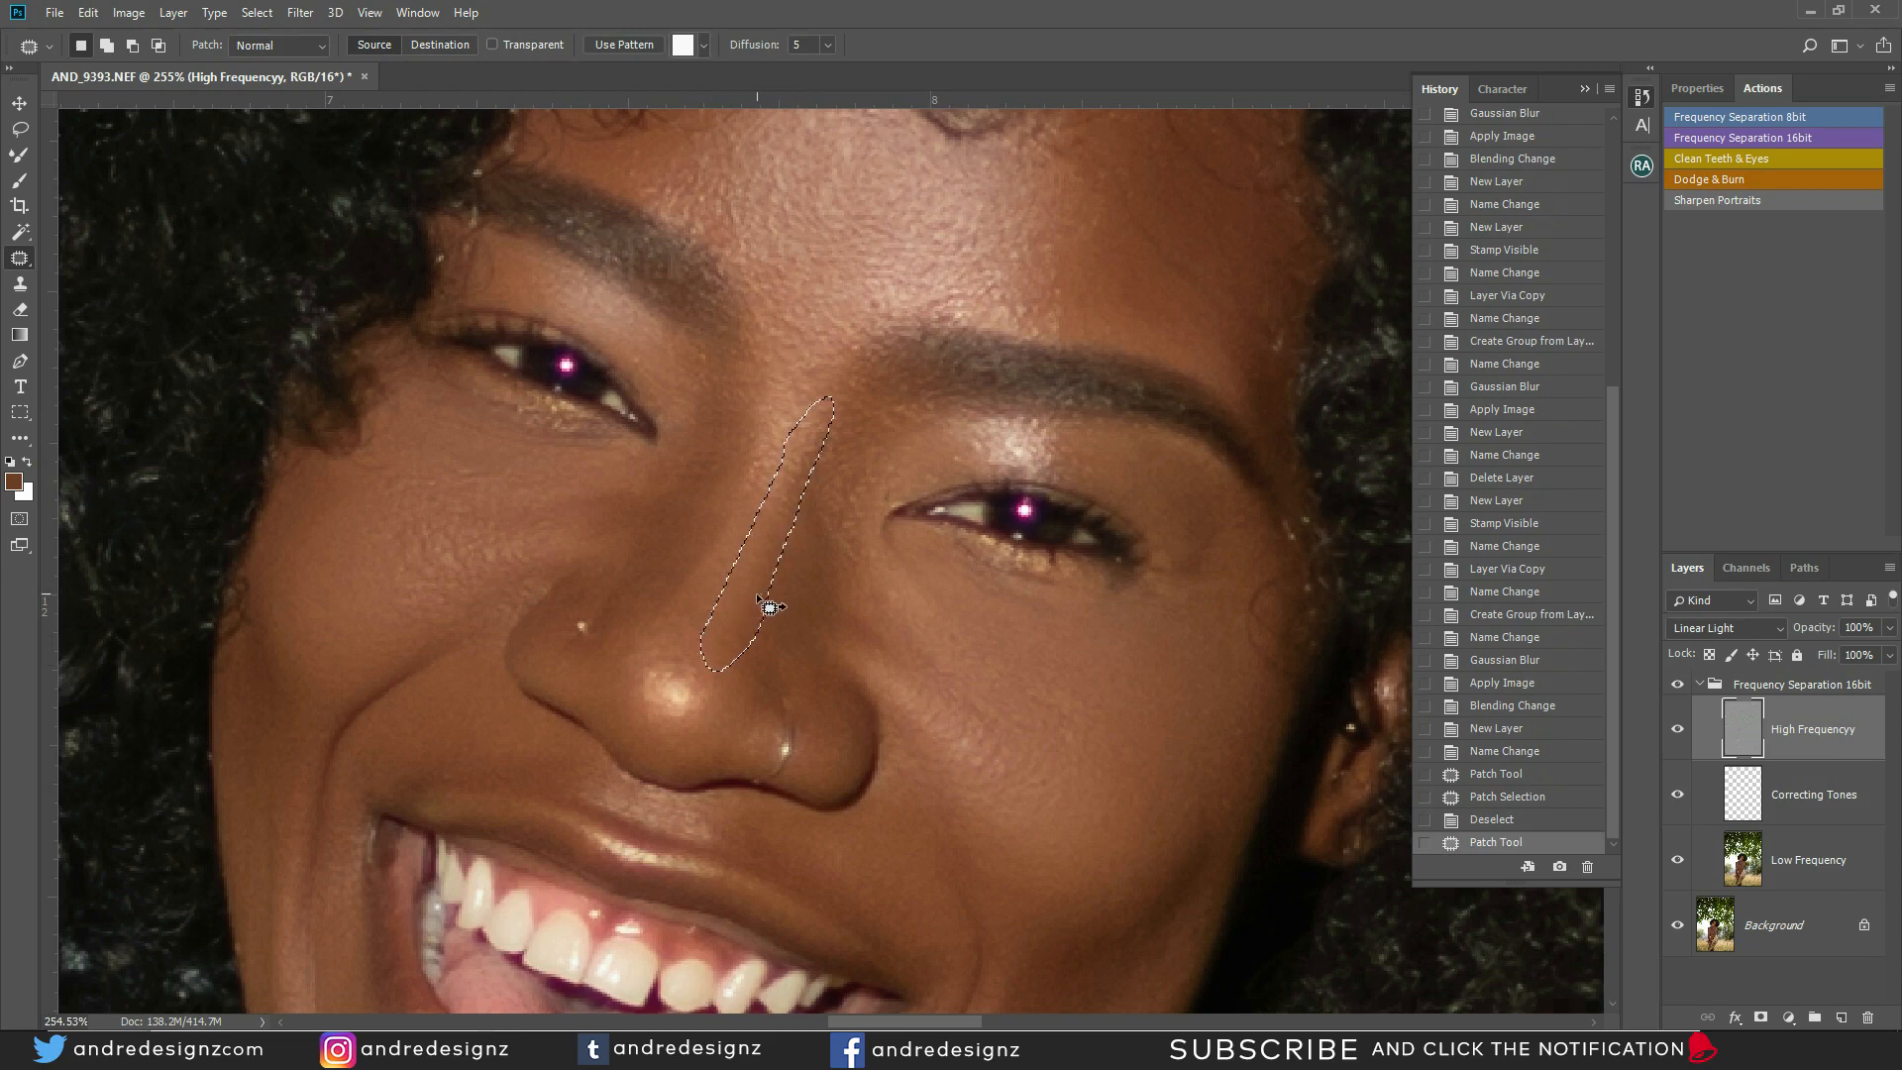
drag(758, 607, 742, 602)
key(ctrl+d)
mouse_move(739, 543)
mouse_down()
mouse_move(645, 581)
mouse_move(699, 495)
mouse_up()
drag(707, 592, 723, 609)
key(ctrl+d)
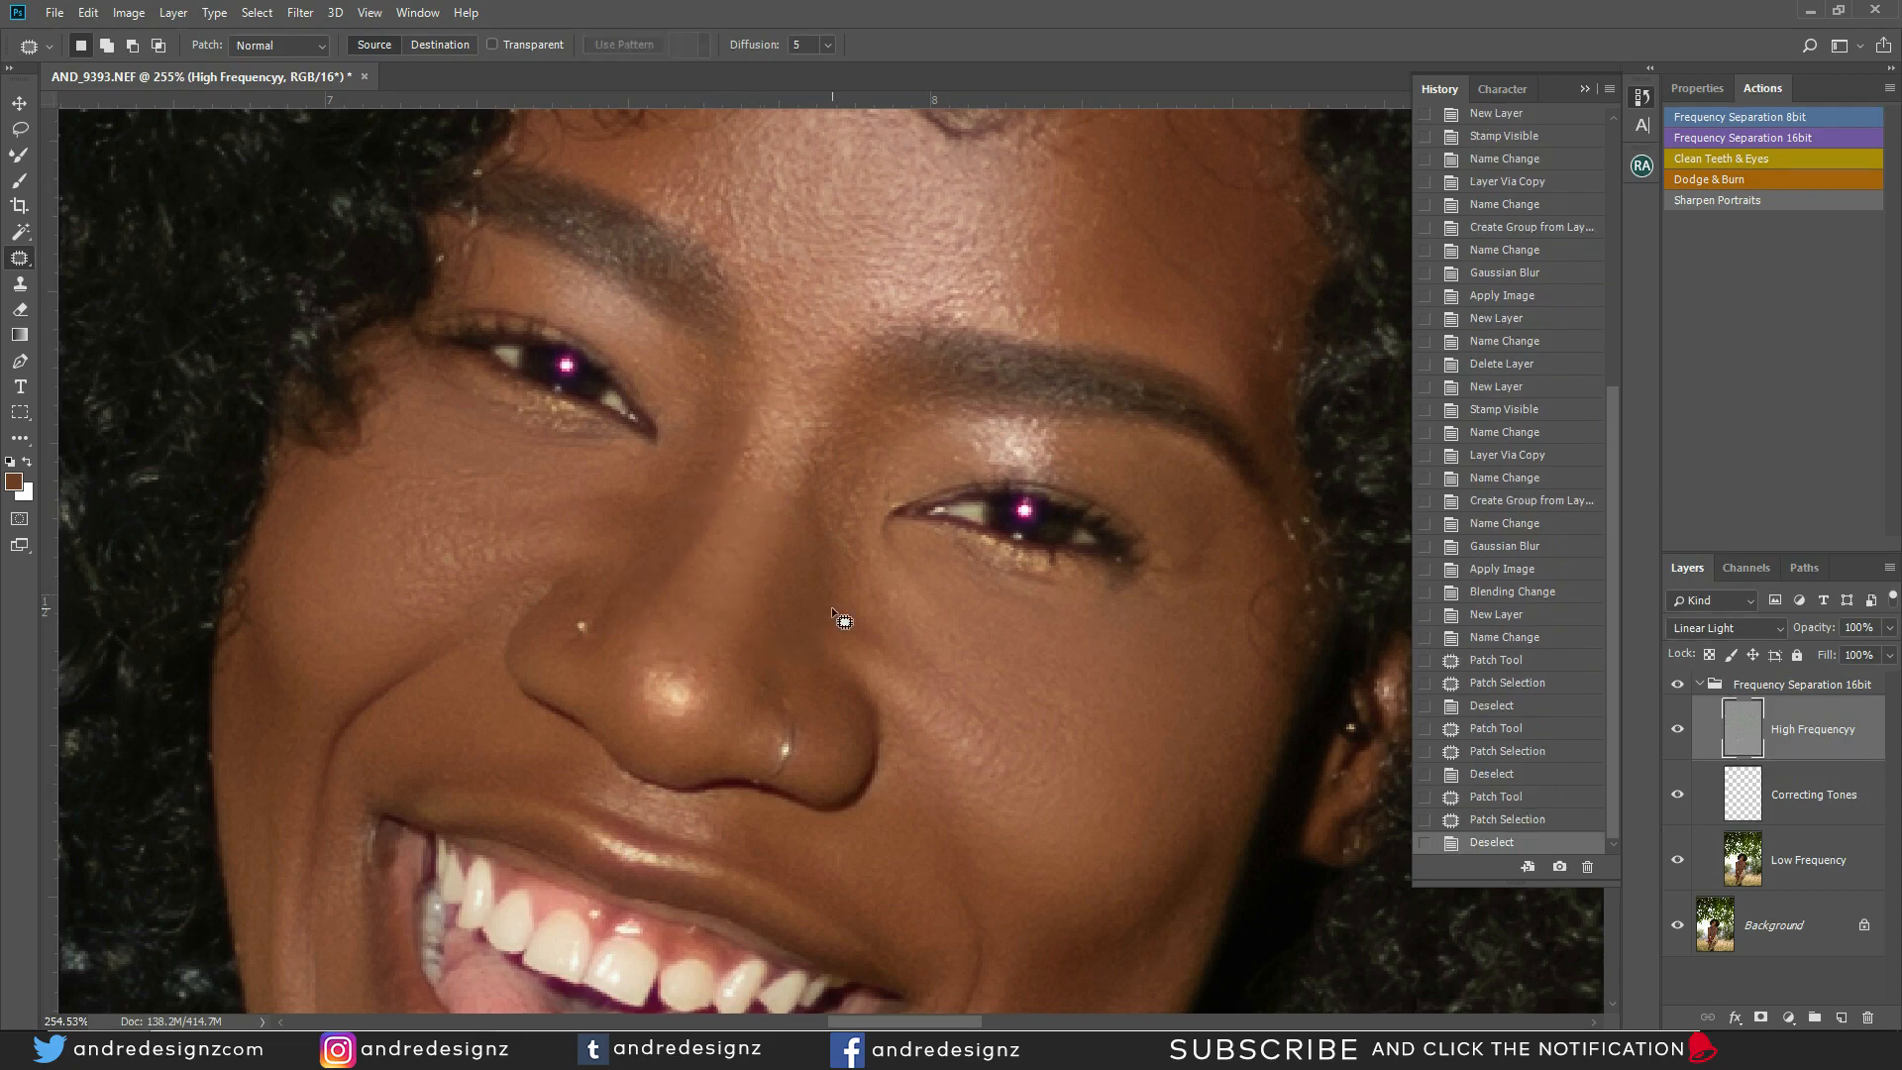
Toggle the Frequency Separation 16bit group's visibility to compare the face before and after the texture patches
scroll(852, 626, down, 14)
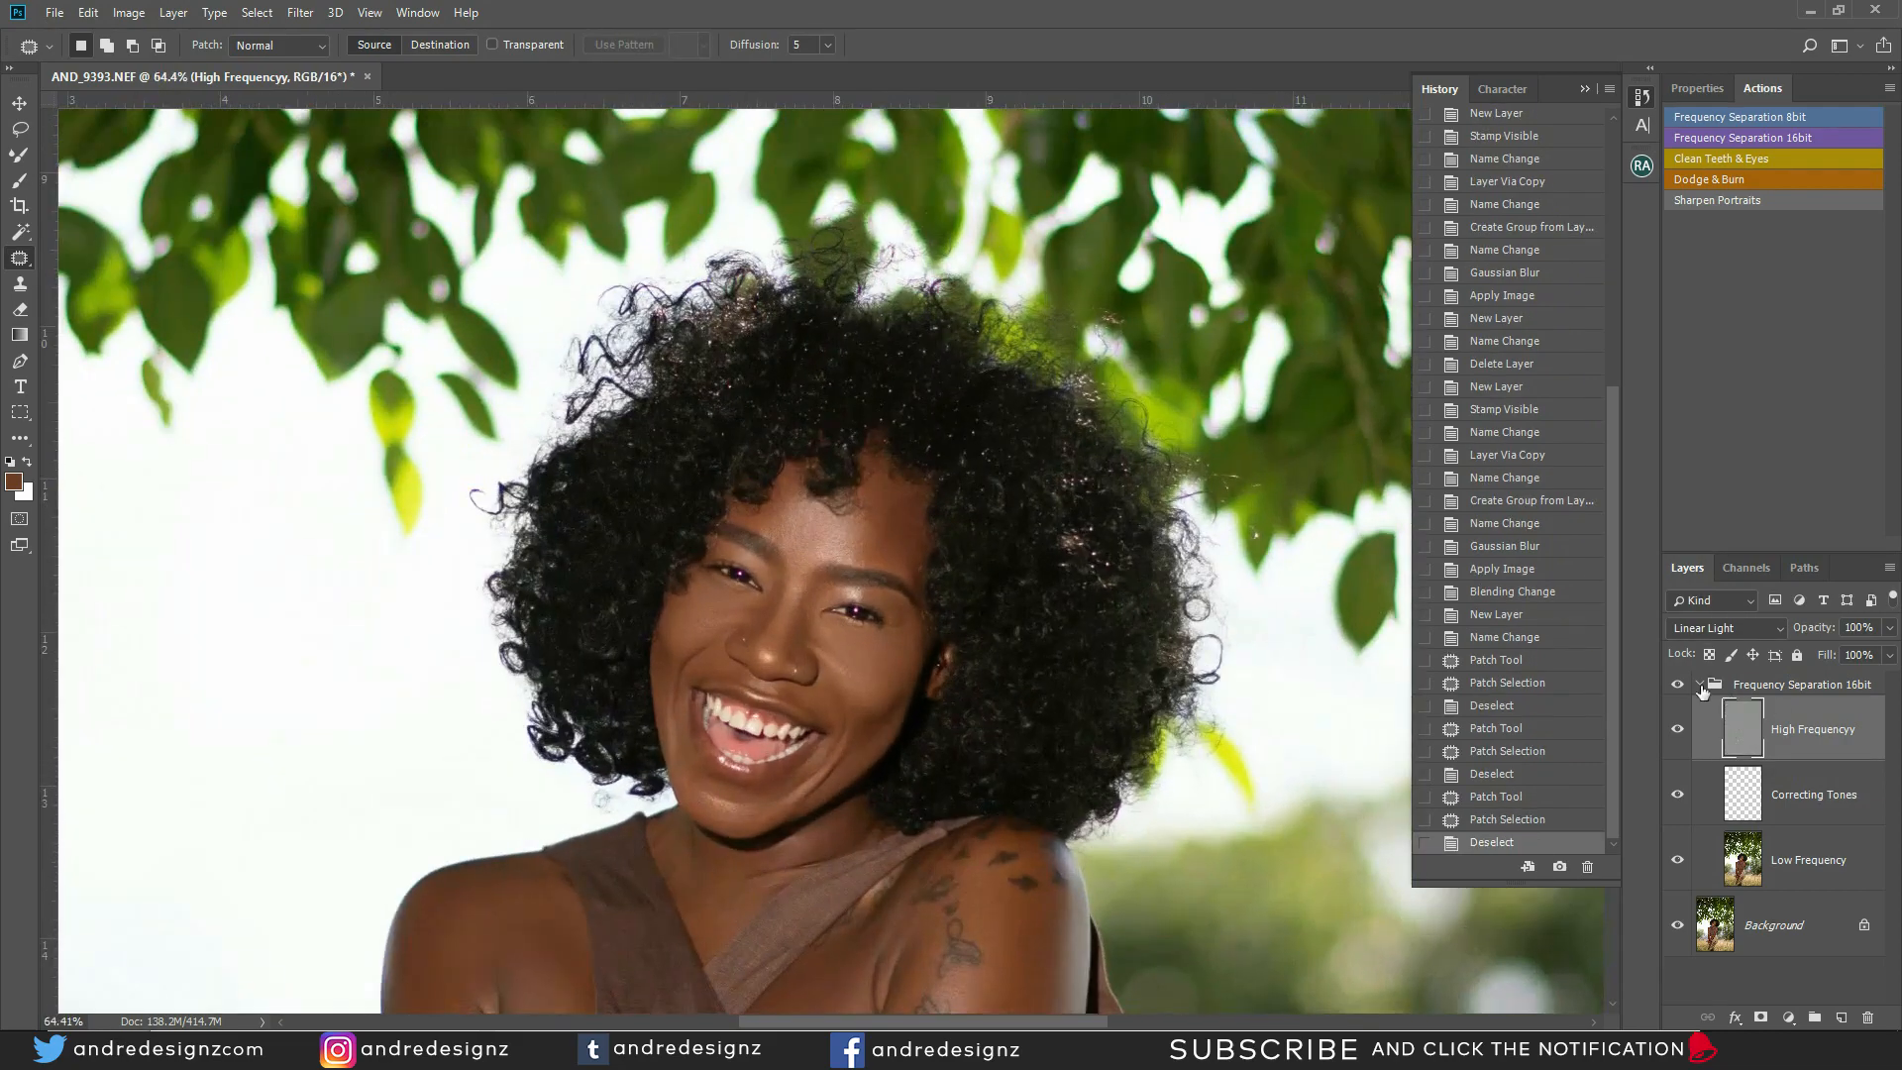
click(1686, 683)
click(1686, 684)
scroll(876, 633, up, 12)
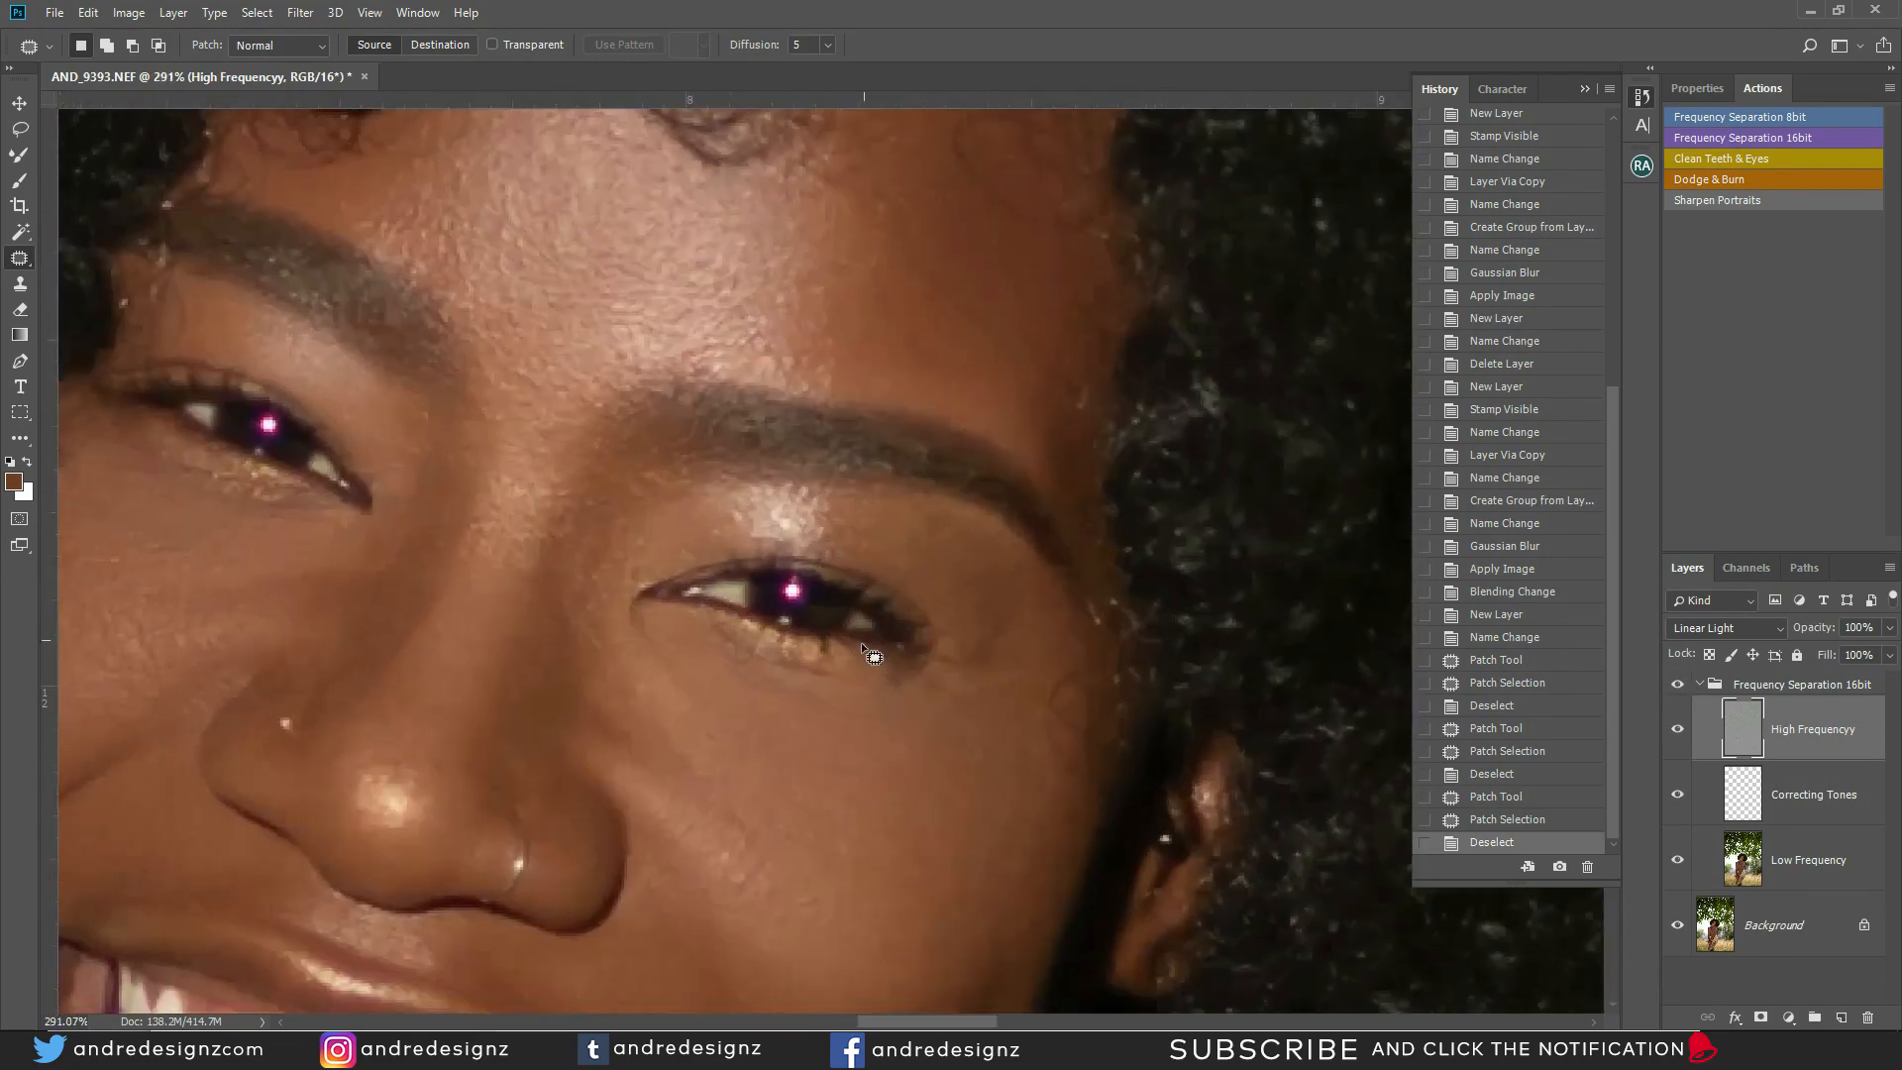
scroll(497, 642, down, 15)
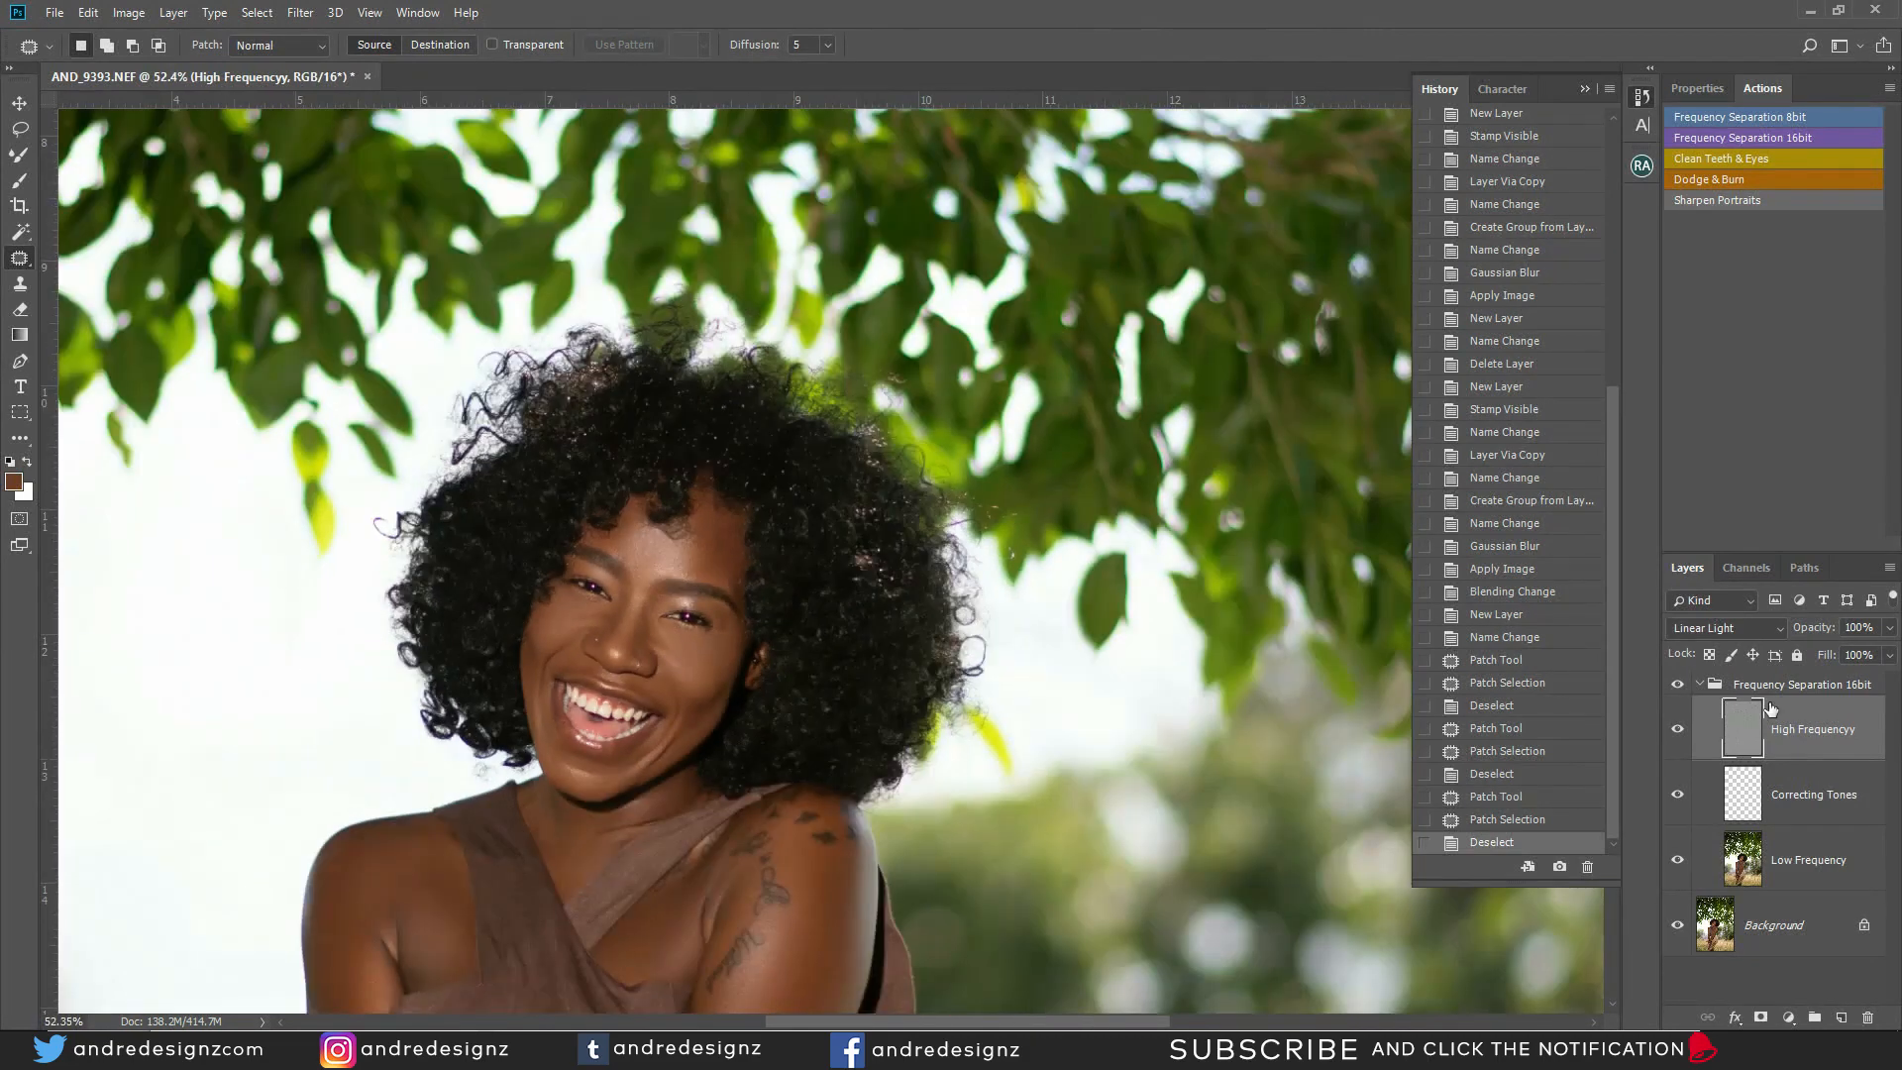
click(1674, 685)
click(1675, 685)
click(1675, 685)
click(1674, 686)
scroll(721, 642, up, 10)
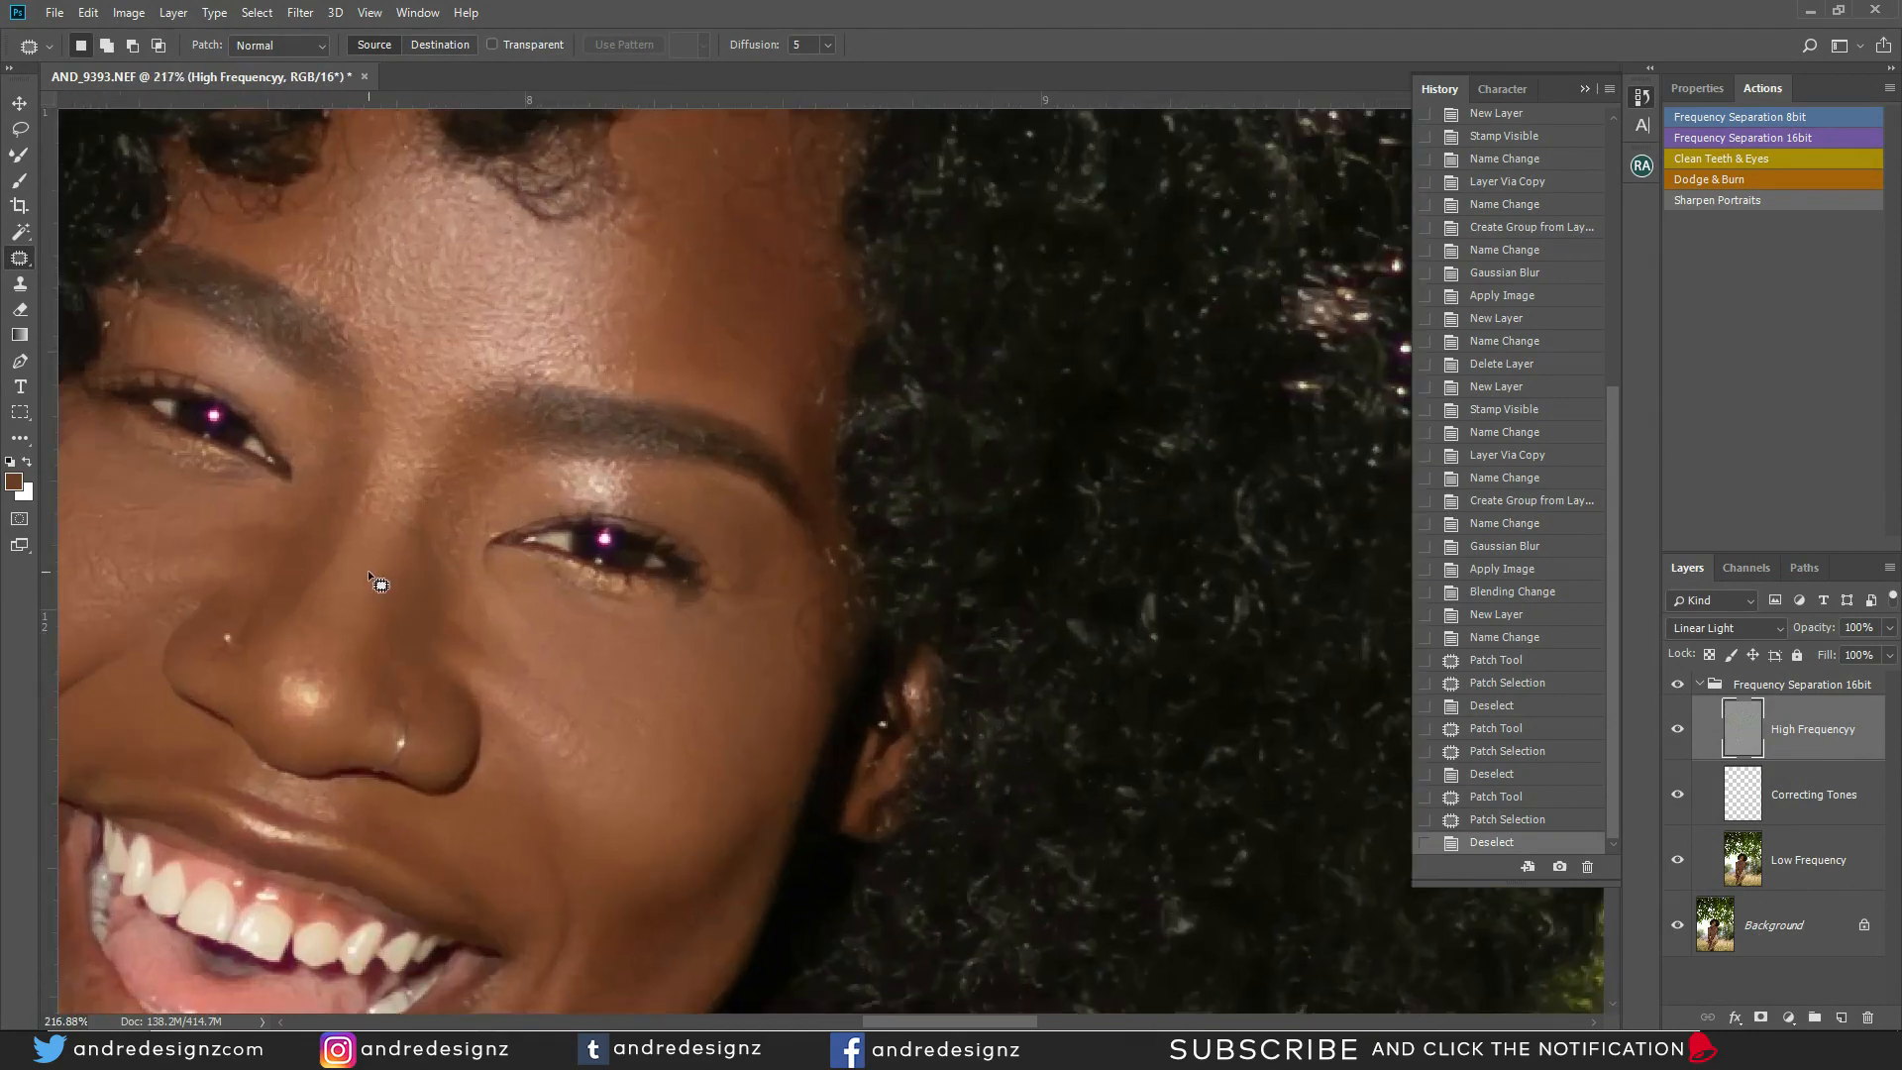
Patch the remaining uneven texture on the upper nose and between the eyes with several small Patch tool selections
scroll(369, 567, up, 2)
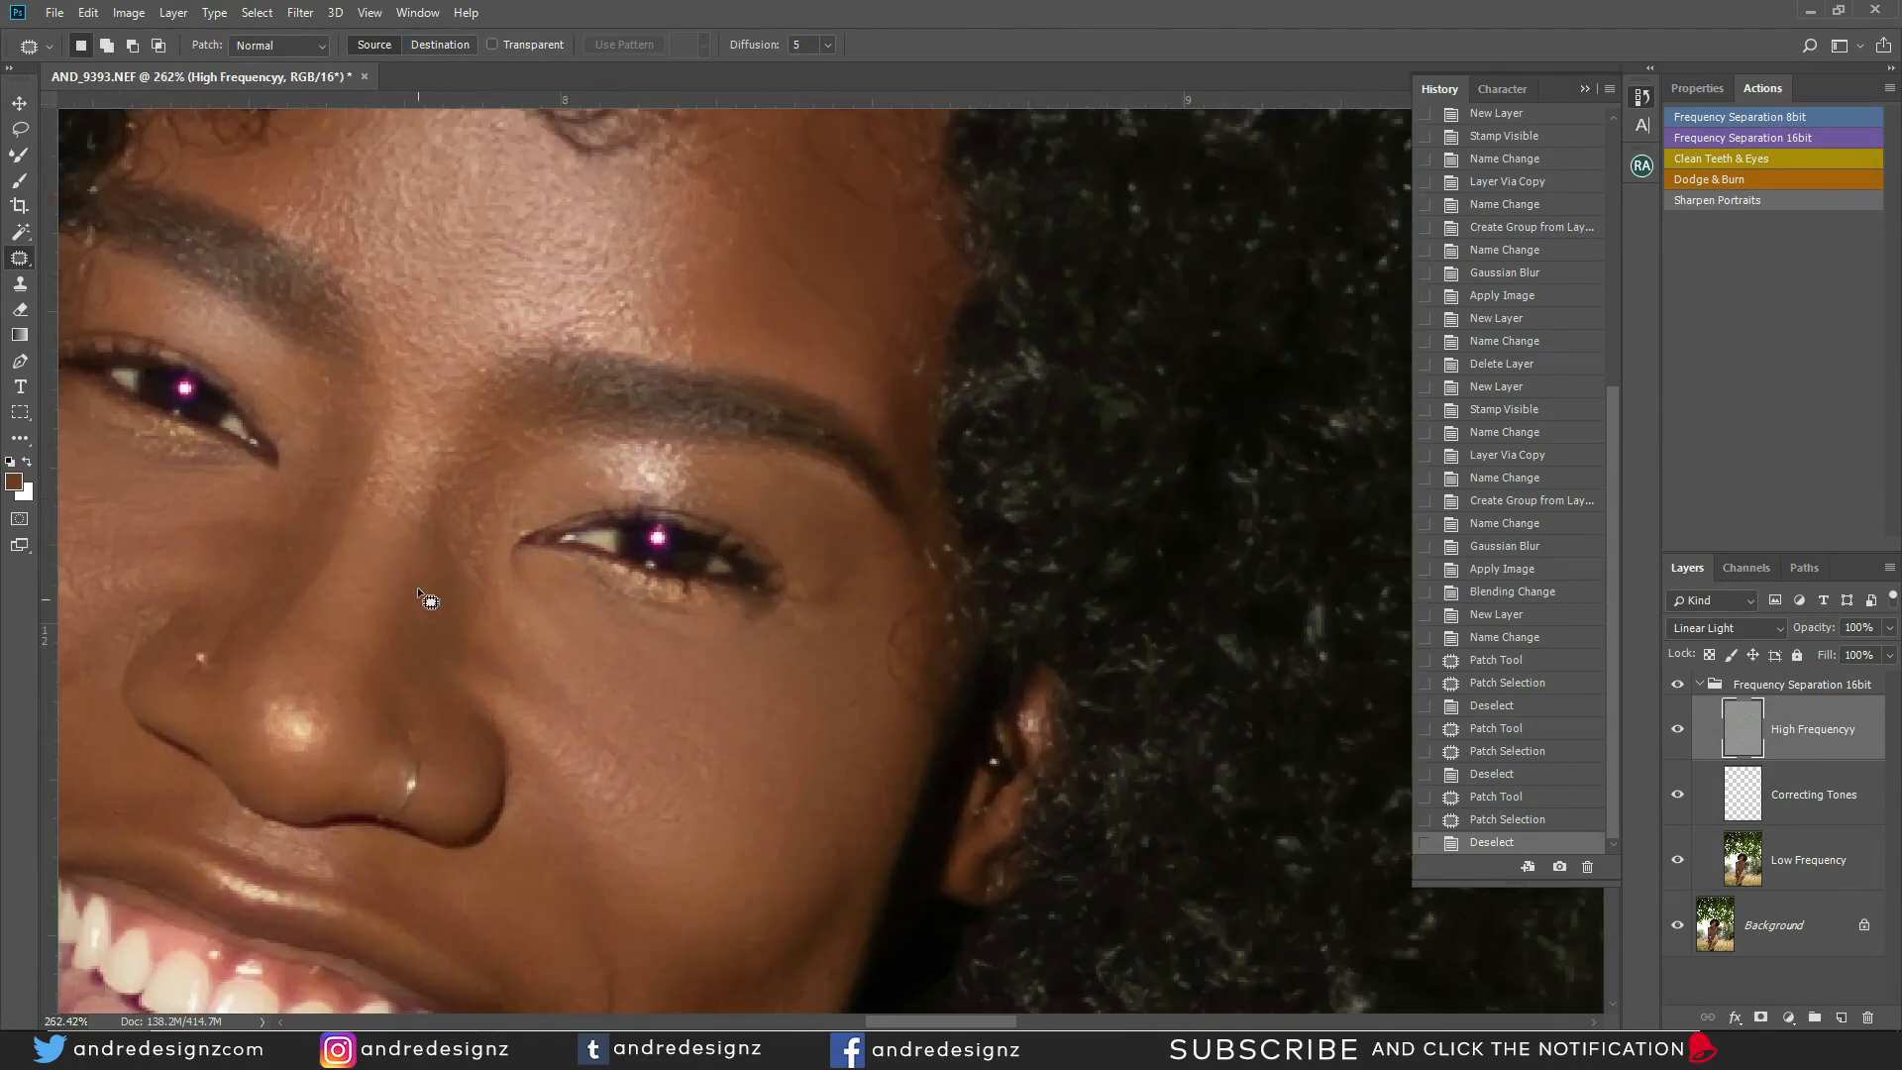
mouse_move(340, 557)
mouse_down()
mouse_move(272, 614)
mouse_move(335, 601)
mouse_up()
click(368, 589)
mouse_move(366, 453)
mouse_down()
mouse_move(360, 522)
mouse_move(384, 462)
mouse_move(398, 493)
mouse_move(357, 489)
mouse_move(392, 502)
mouse_up()
key(ctrl+d)
key(ctrl+d)
mouse_move(380, 498)
mouse_down()
mouse_move(385, 543)
mouse_move(355, 492)
mouse_up()
click(384, 543)
drag(389, 522, 383, 584)
key(ctrl+d)
mouse_move(403, 411)
mouse_down()
mouse_move(445, 496)
mouse_move(459, 474)
mouse_move(428, 445)
mouse_move(417, 492)
mouse_move(386, 478)
mouse_move(380, 498)
mouse_move(384, 466)
mouse_move(408, 474)
mouse_up()
key(ctrl+d)
key(ctrl+d)
key(ctrl+d)
drag(424, 494, 449, 500)
drag(427, 520, 419, 553)
key(ctrl+d)
drag(438, 473, 421, 525)
click(420, 525)
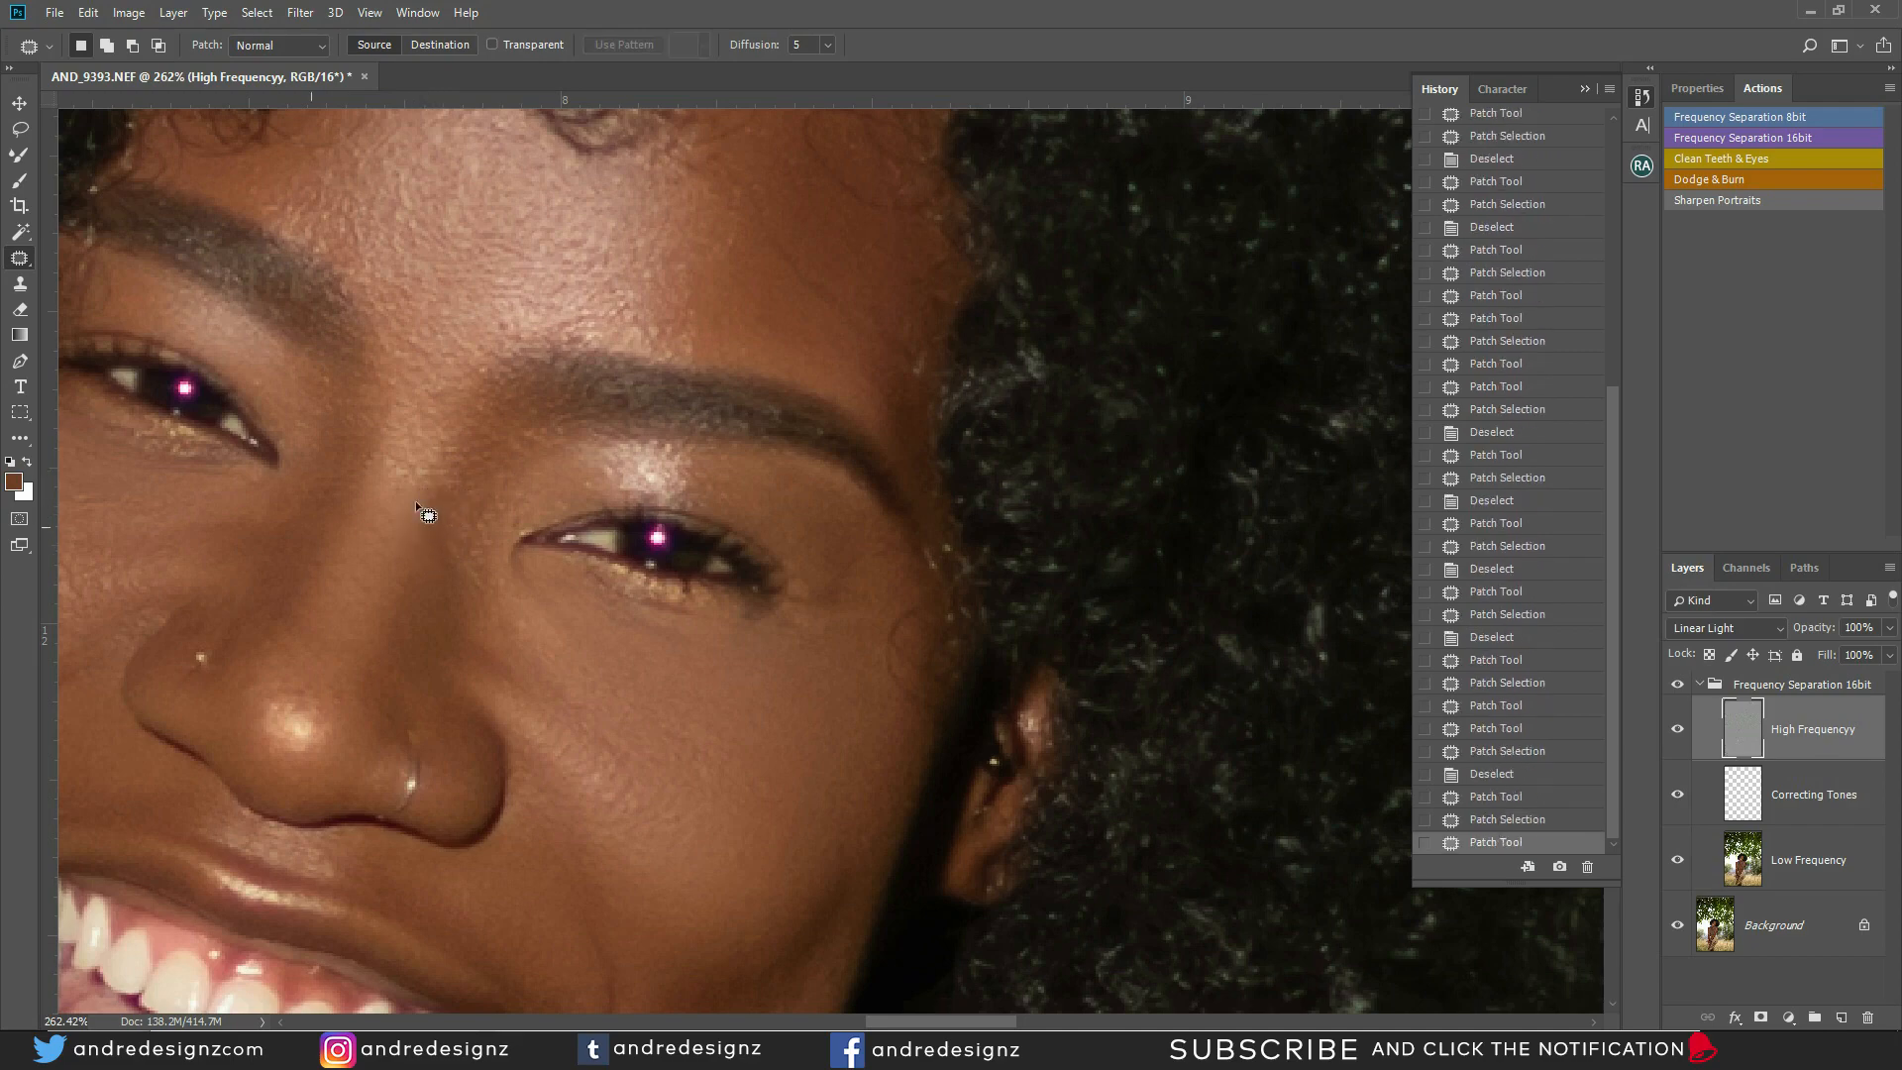
Review the whole portrait, and select and collapse the Frequency Separation 16bit group
scroll(646, 420, down, 15)
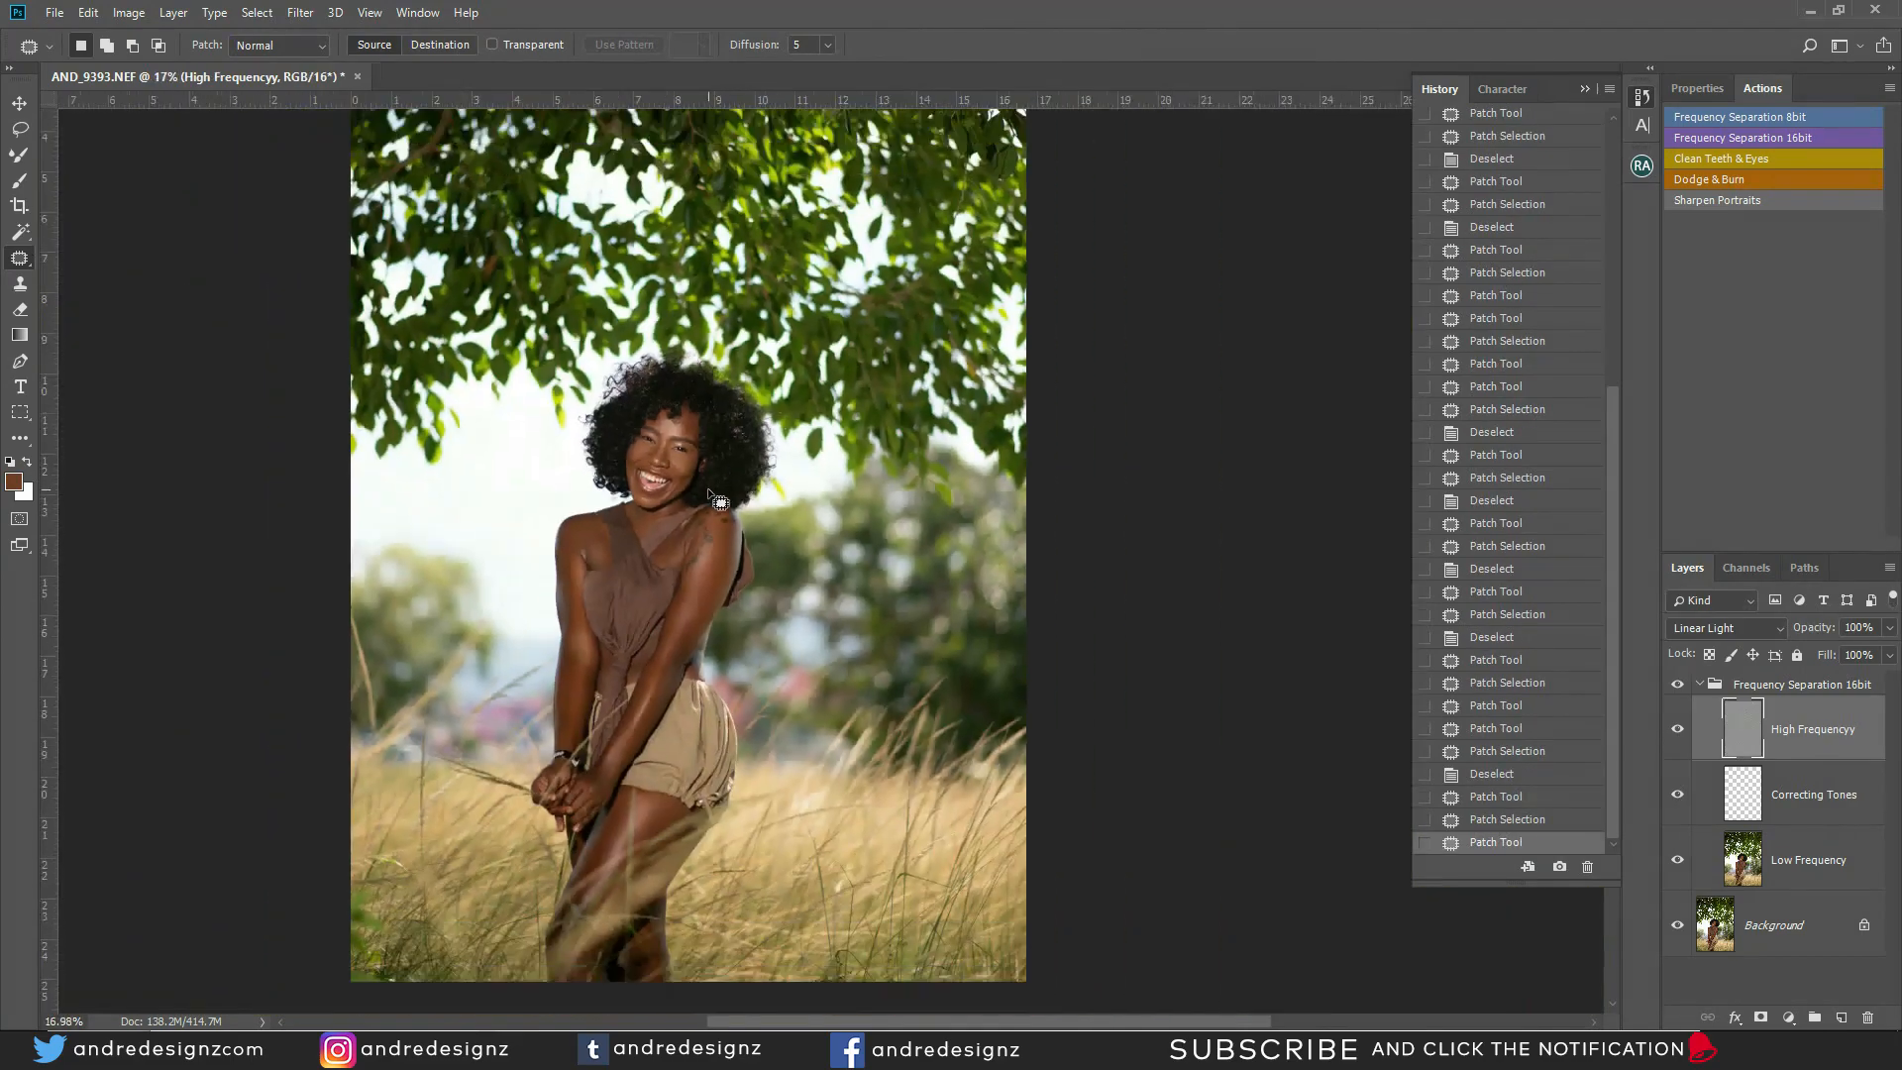
scroll(770, 503, up, 2)
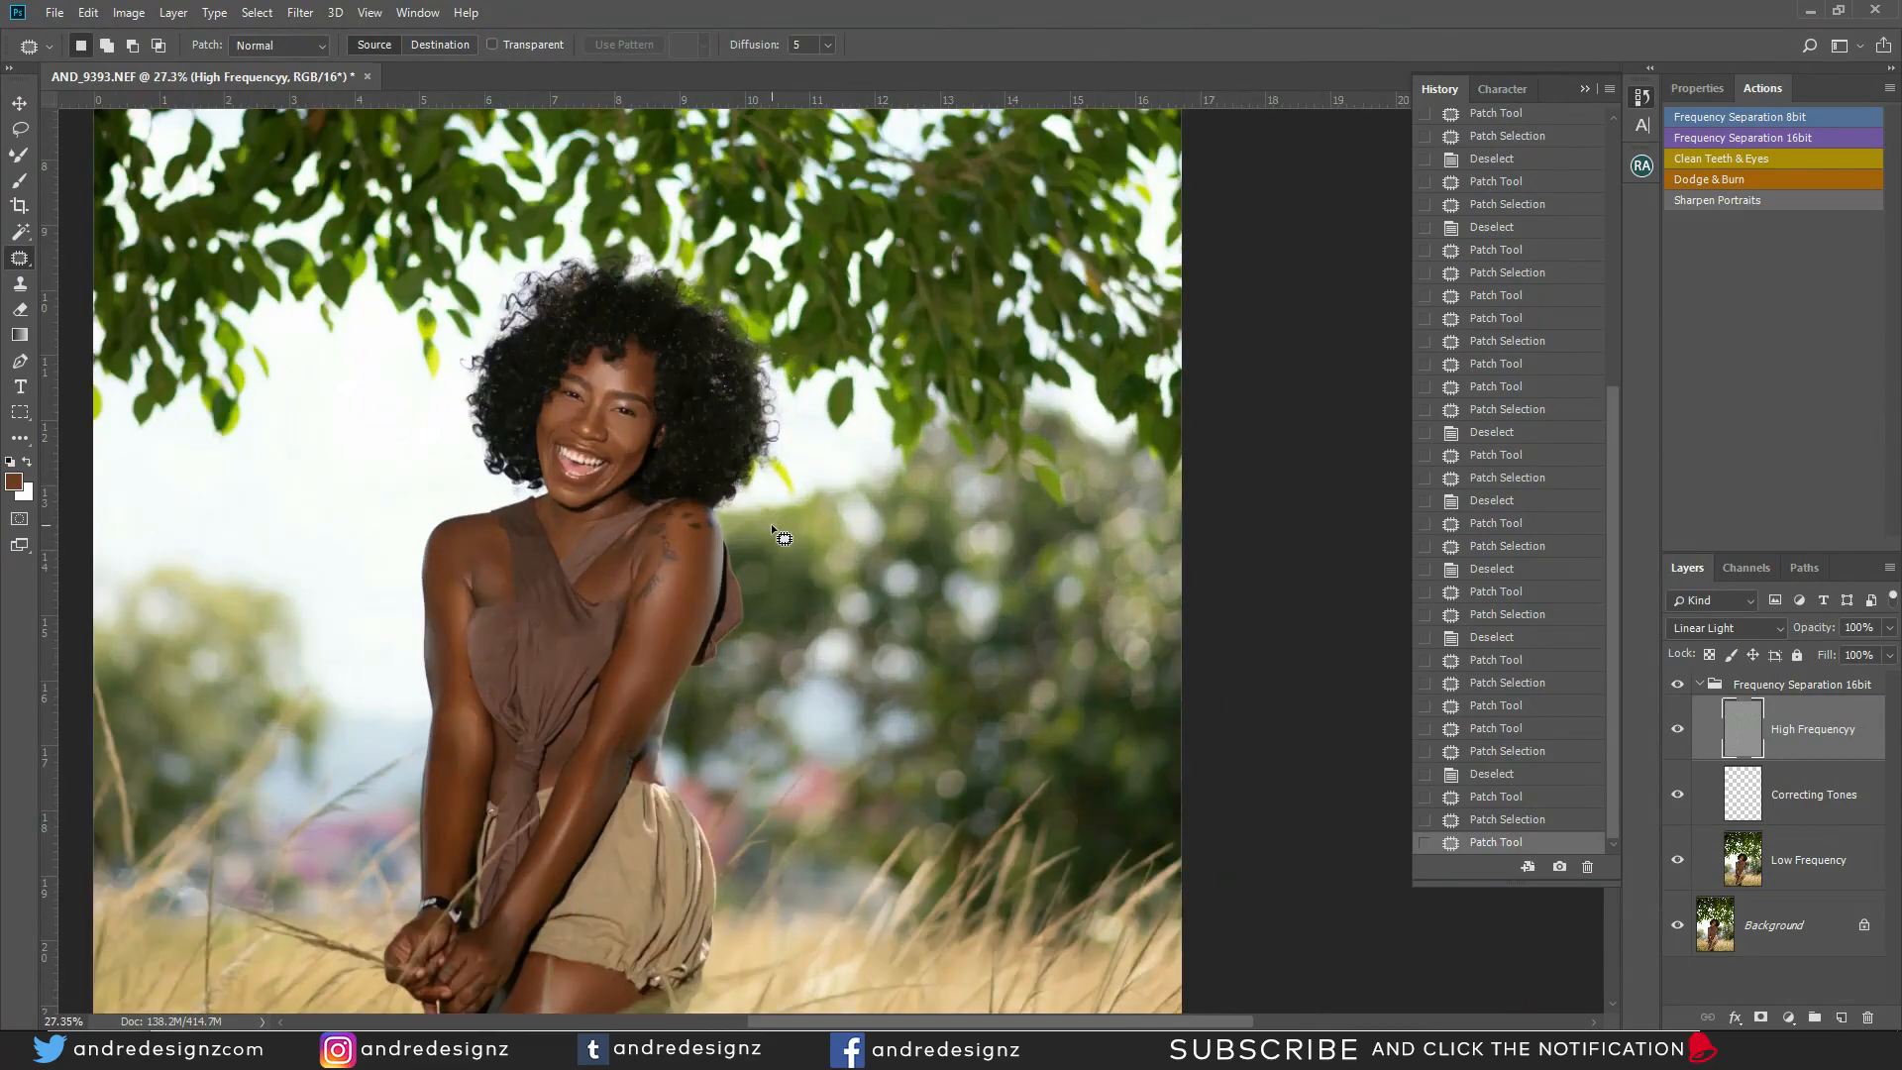
scroll(775, 533, up, 1)
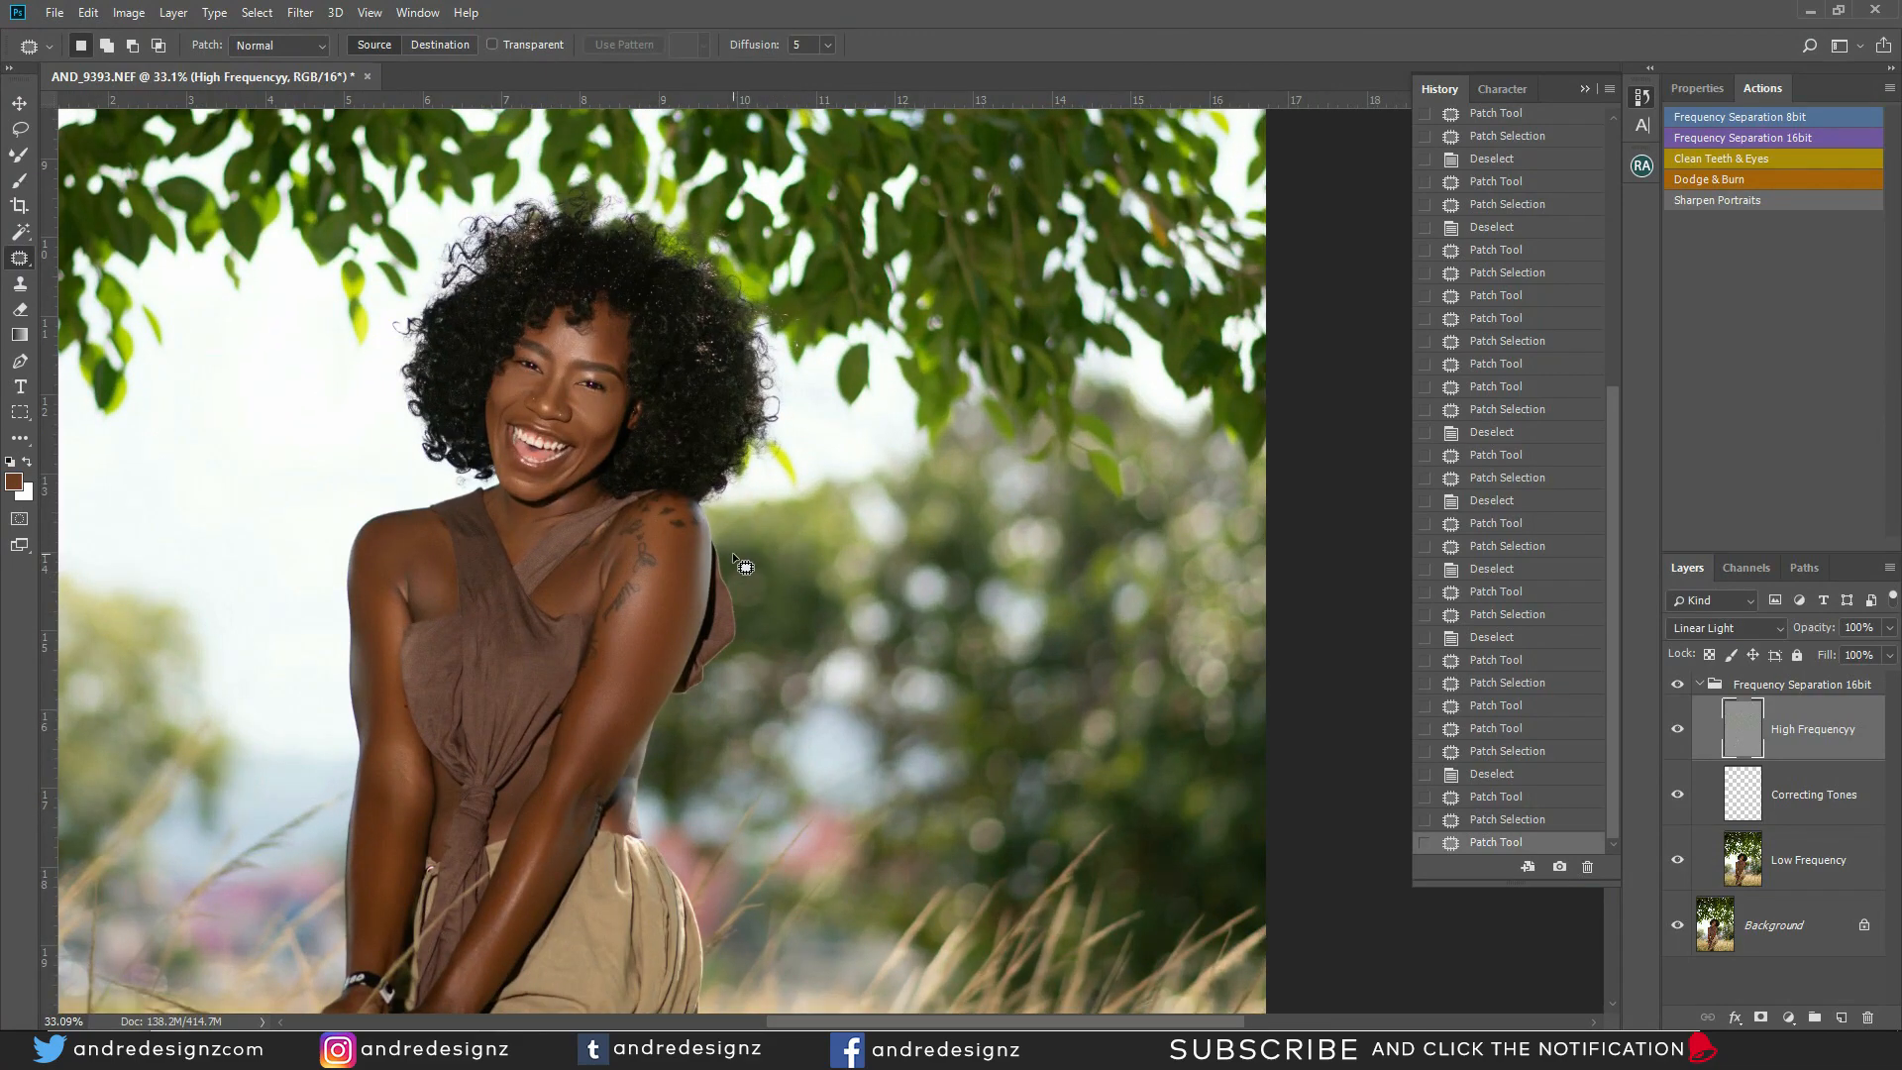
scroll(745, 565, down, 2)
scroll(764, 596, down, 1)
scroll(761, 596, up, 1)
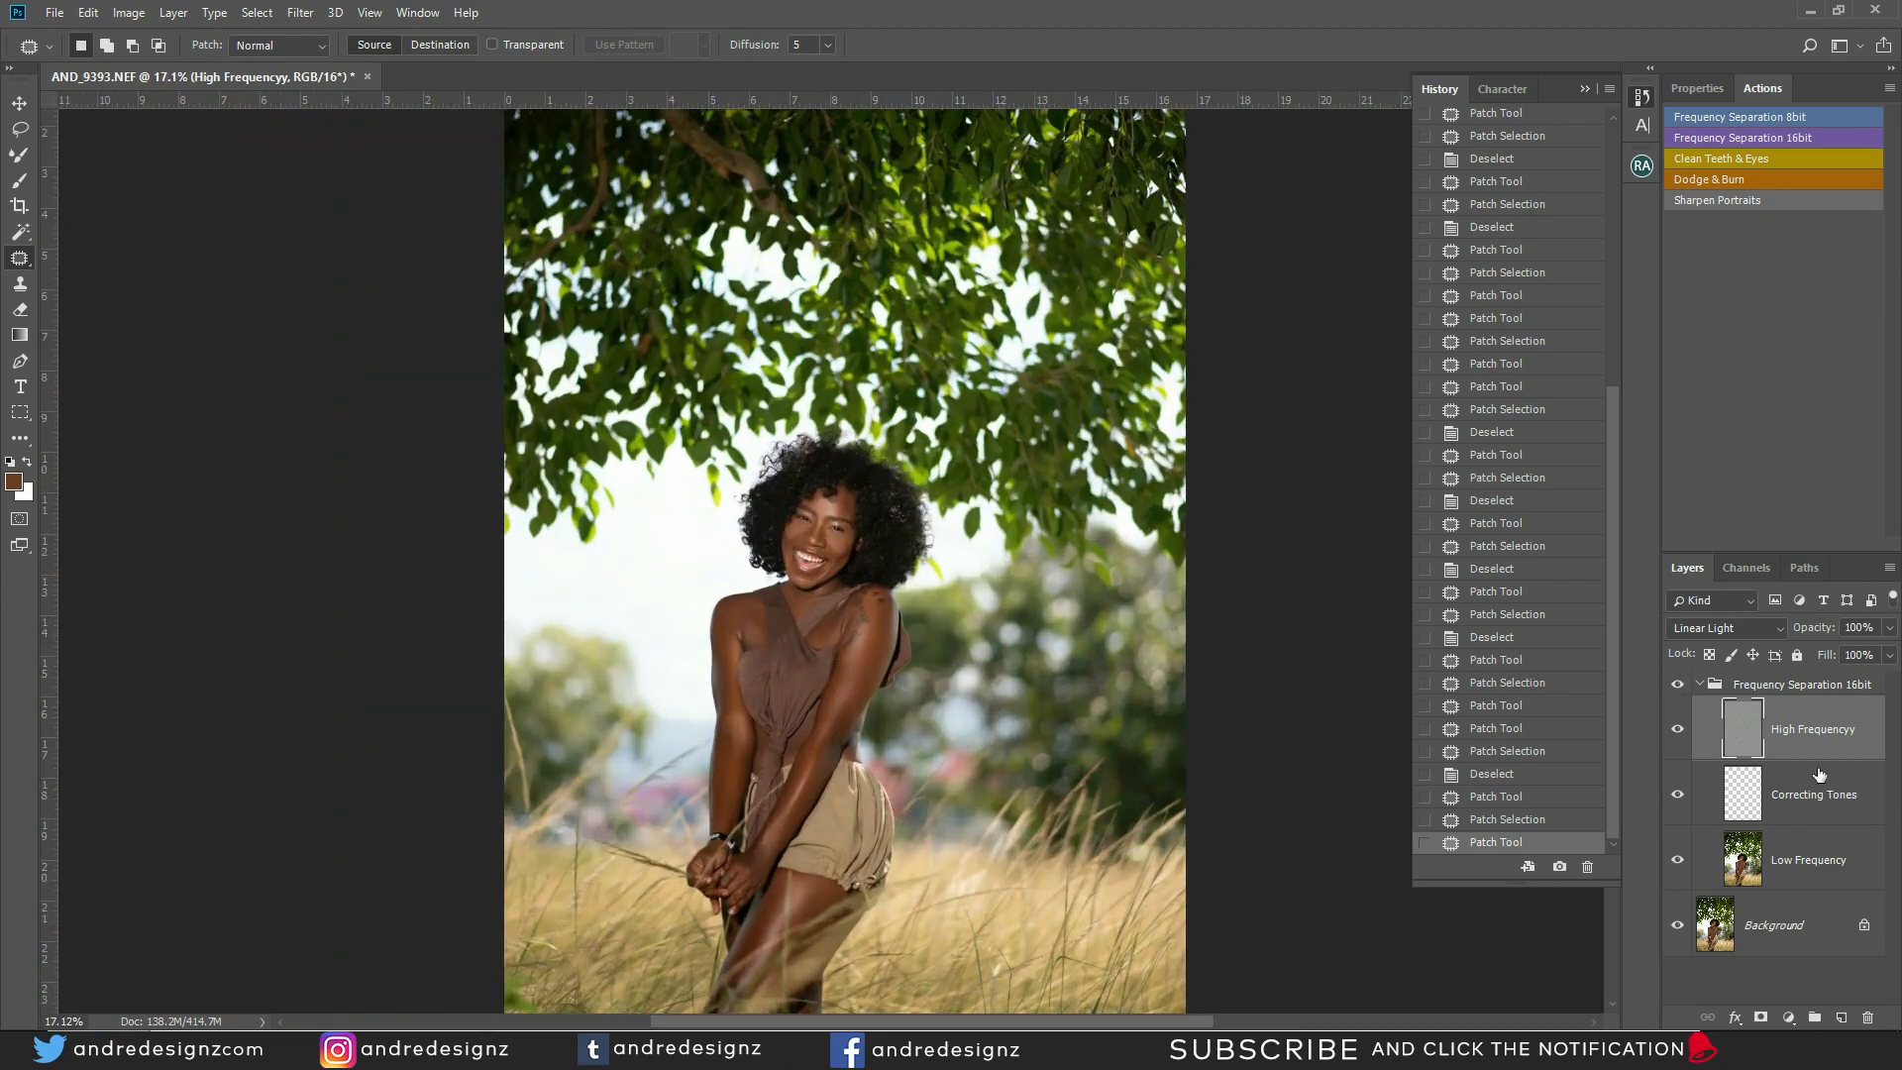
click(1809, 685)
click(1700, 685)
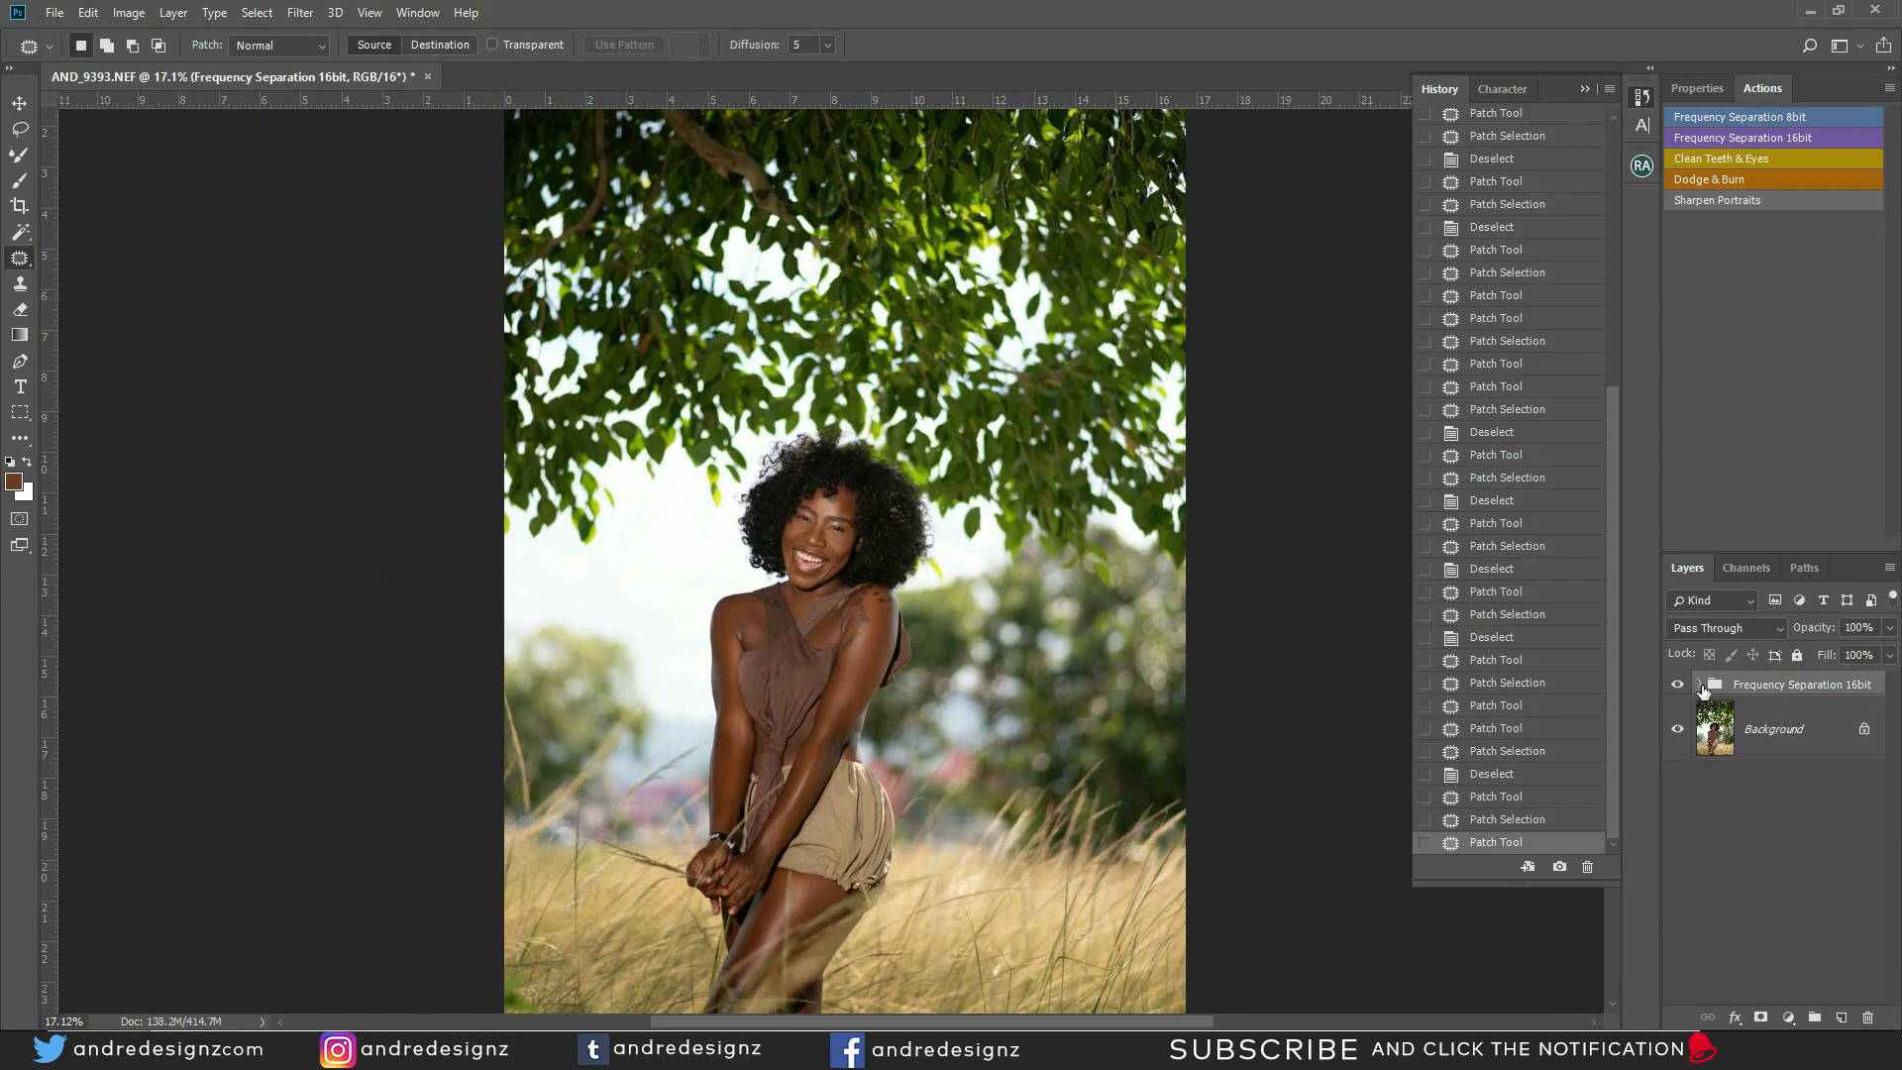
Stamp all visible layers into a new layer above the Frequency Separation 16bit group and duplicate that layer
scroll(795, 624, down, 2)
scroll(796, 624, up, 1)
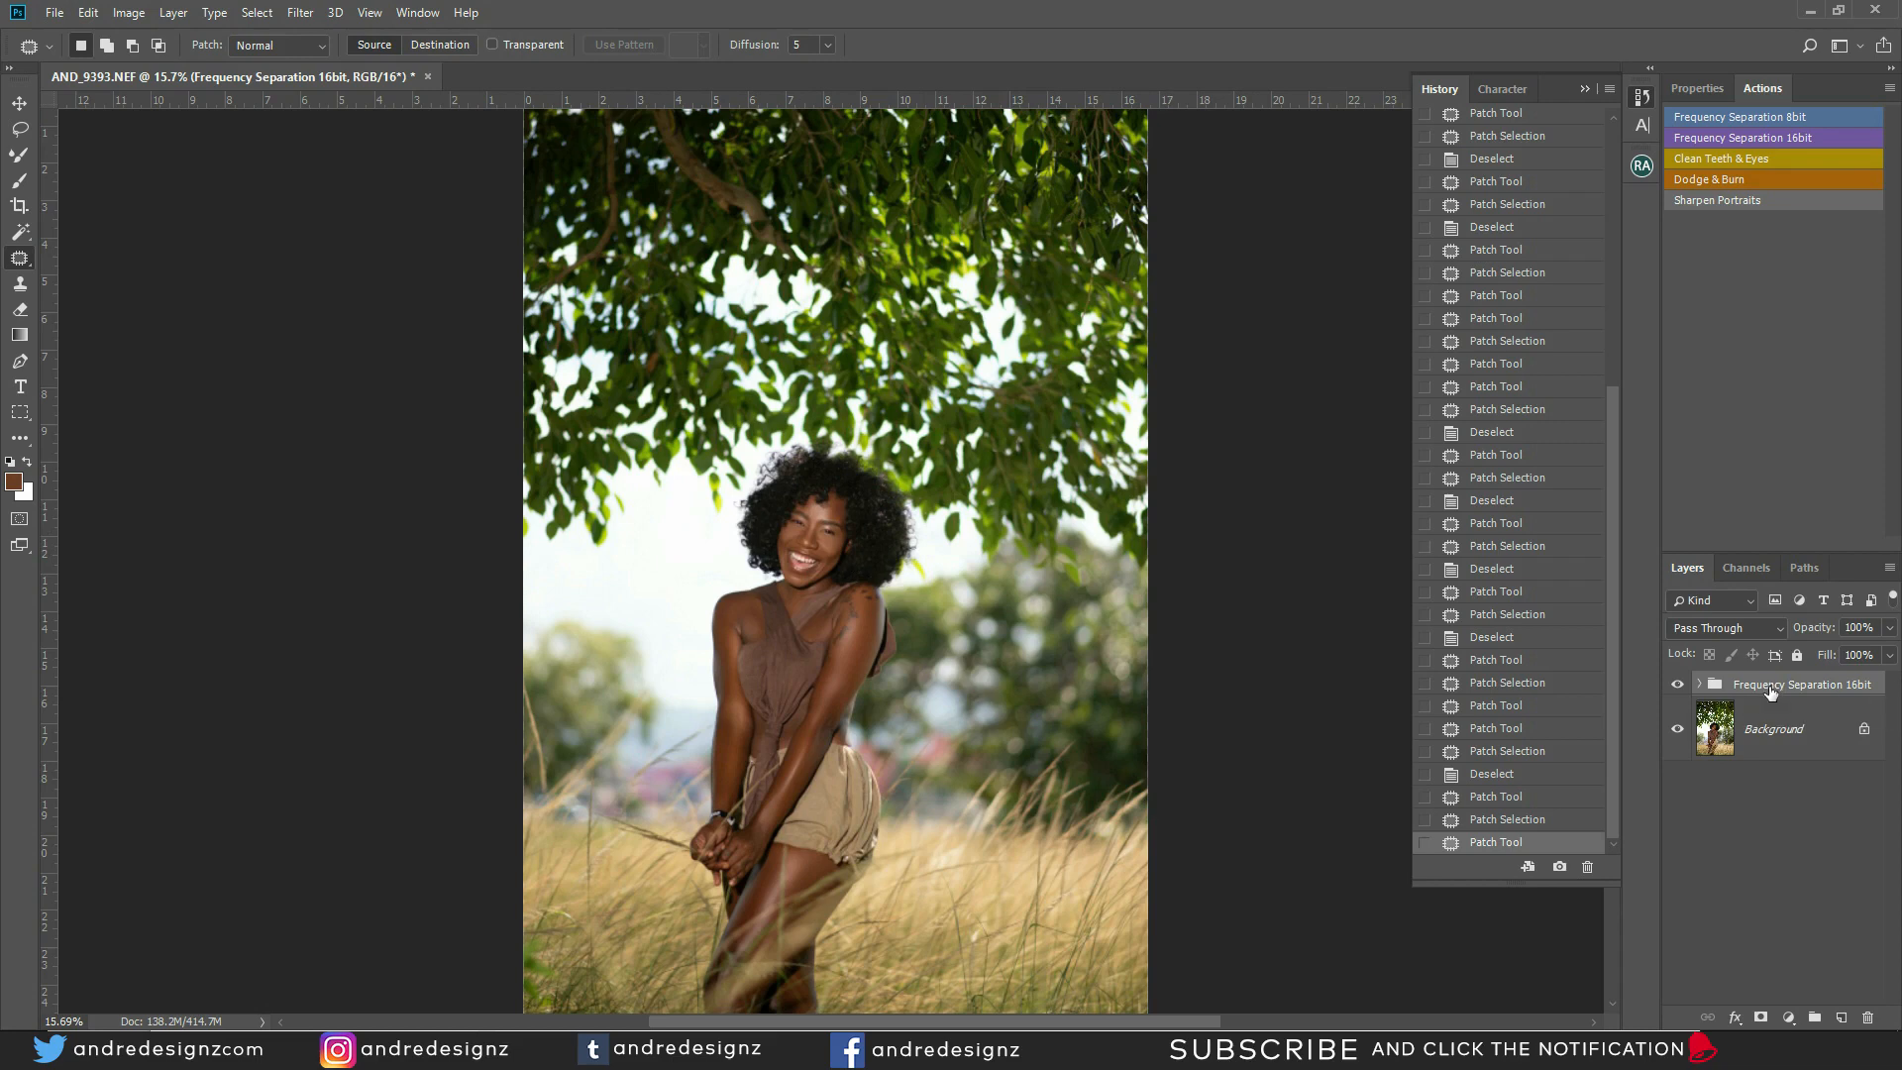
key(ctrl+shift+alt+e)
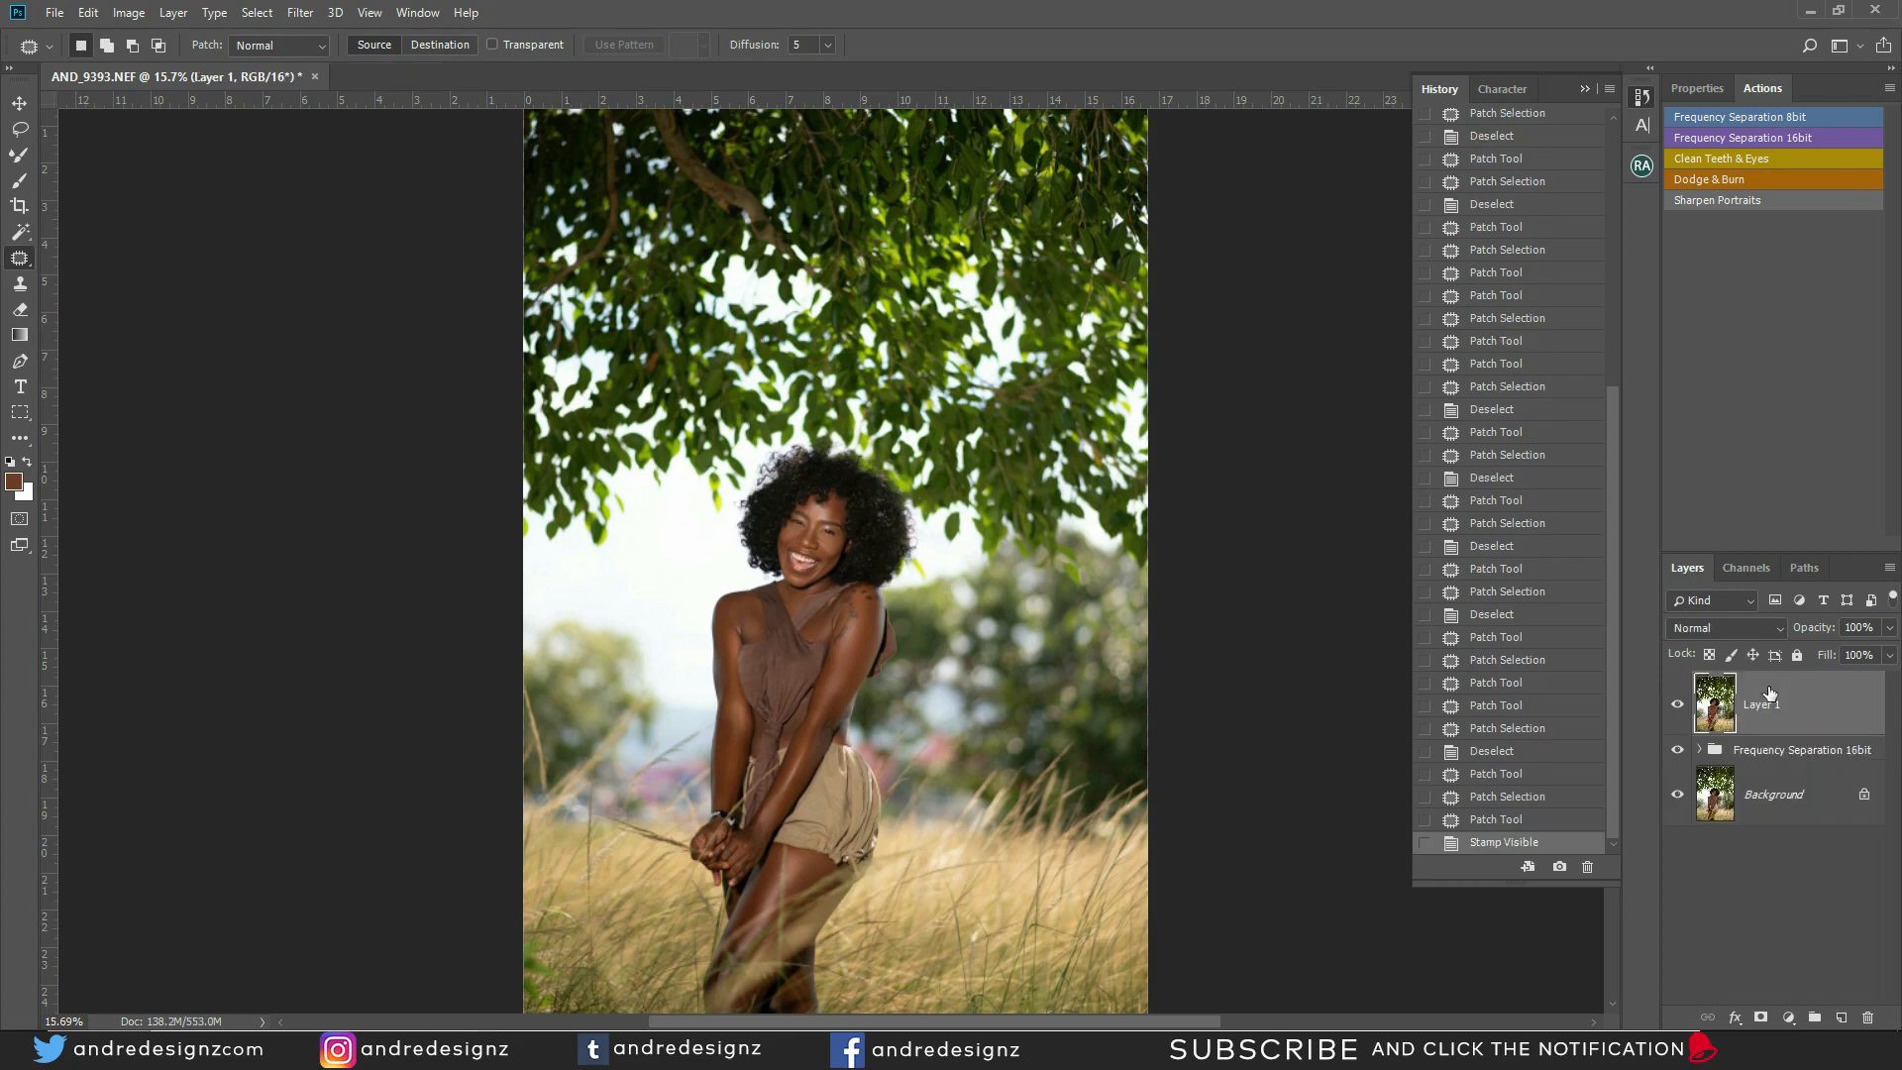
key(ctrl+j)
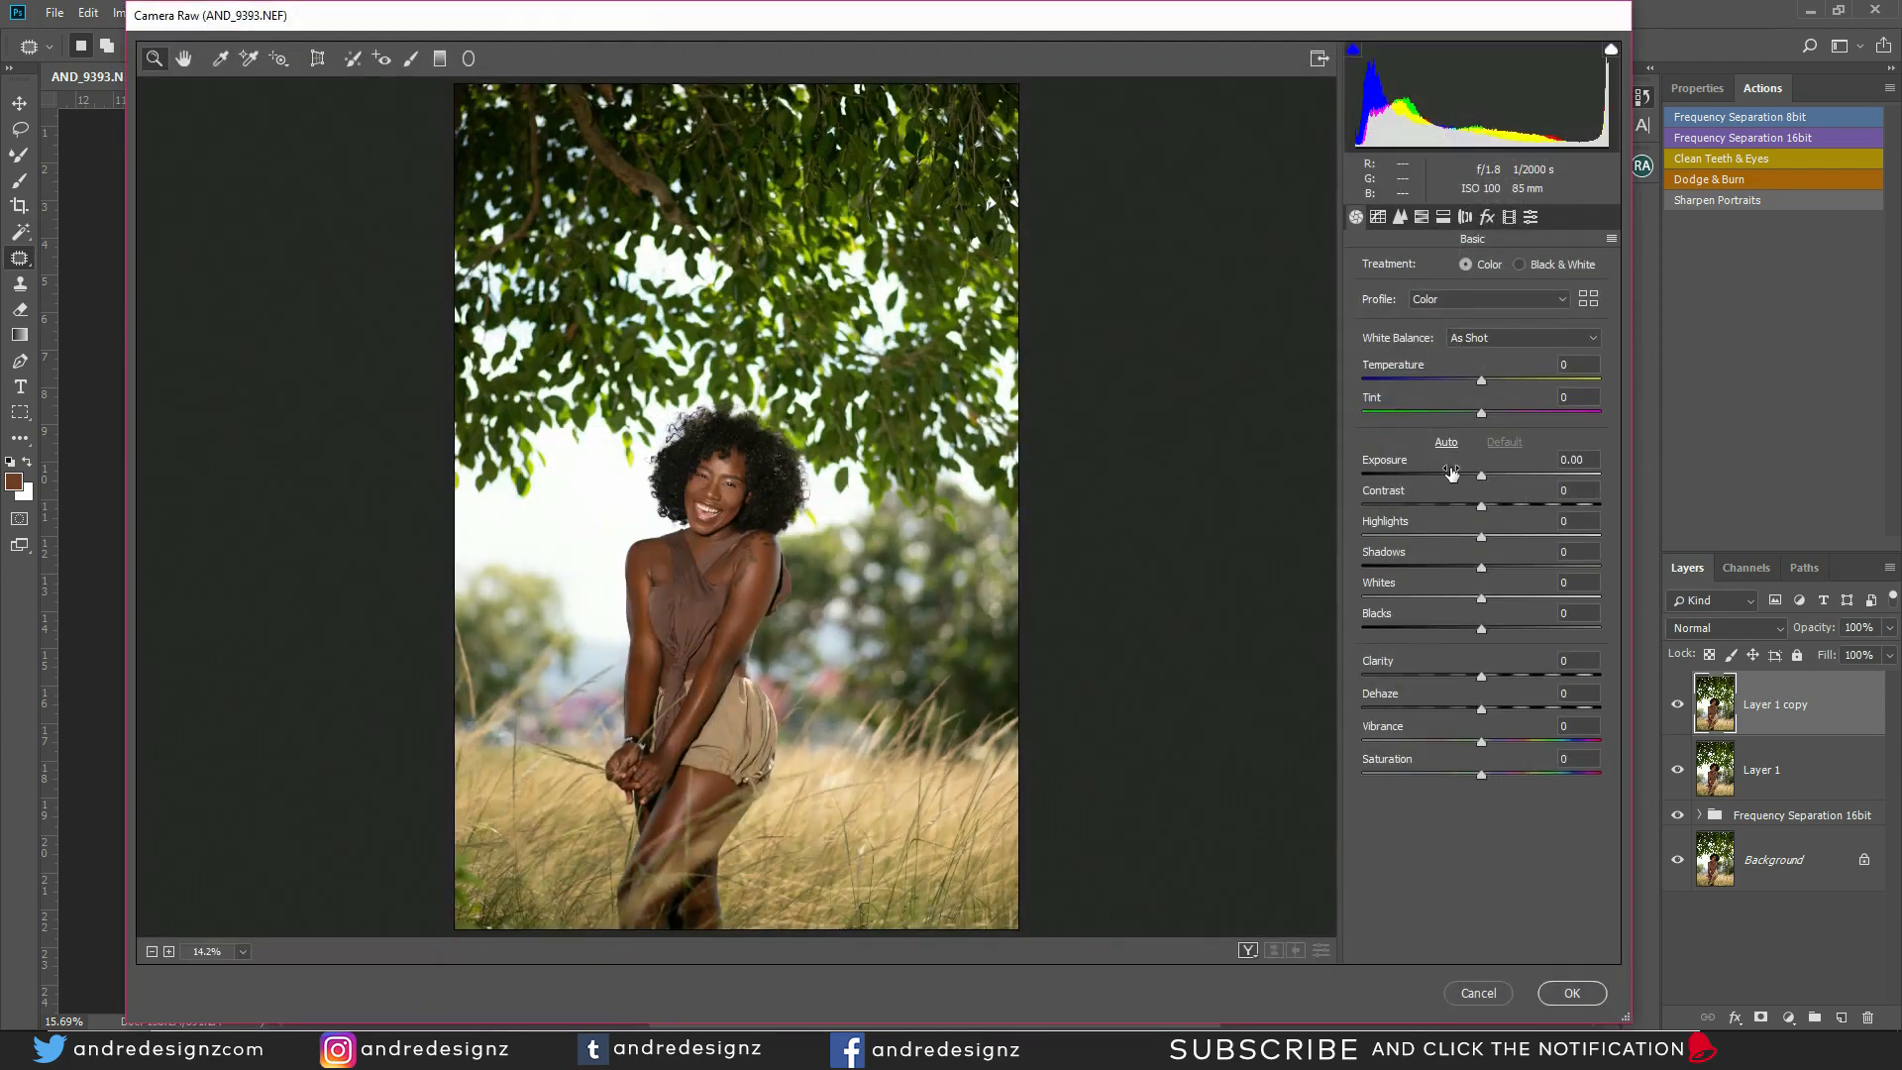
Compare the automatic tone adjustments with the default settings for the duplicated layer in the Camera Raw filter
key(ctrl+u)
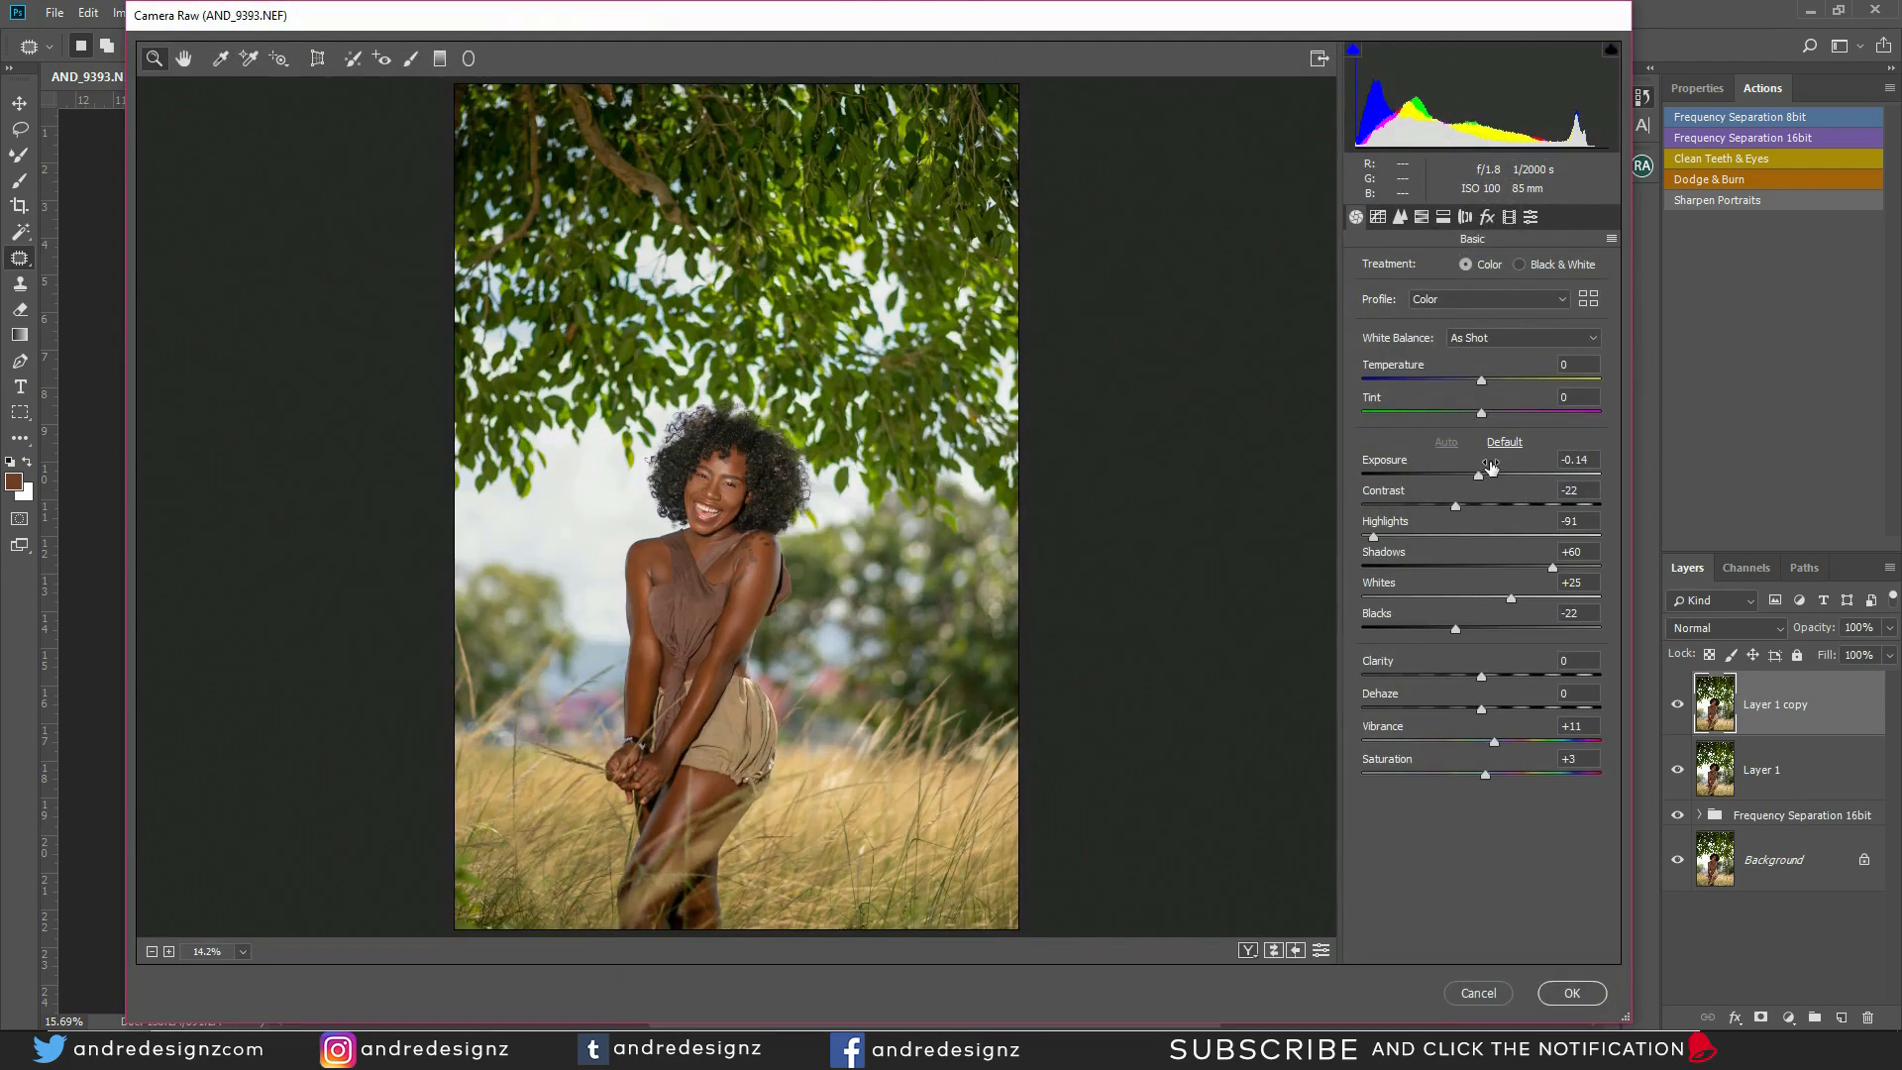
click(1501, 441)
click(1448, 442)
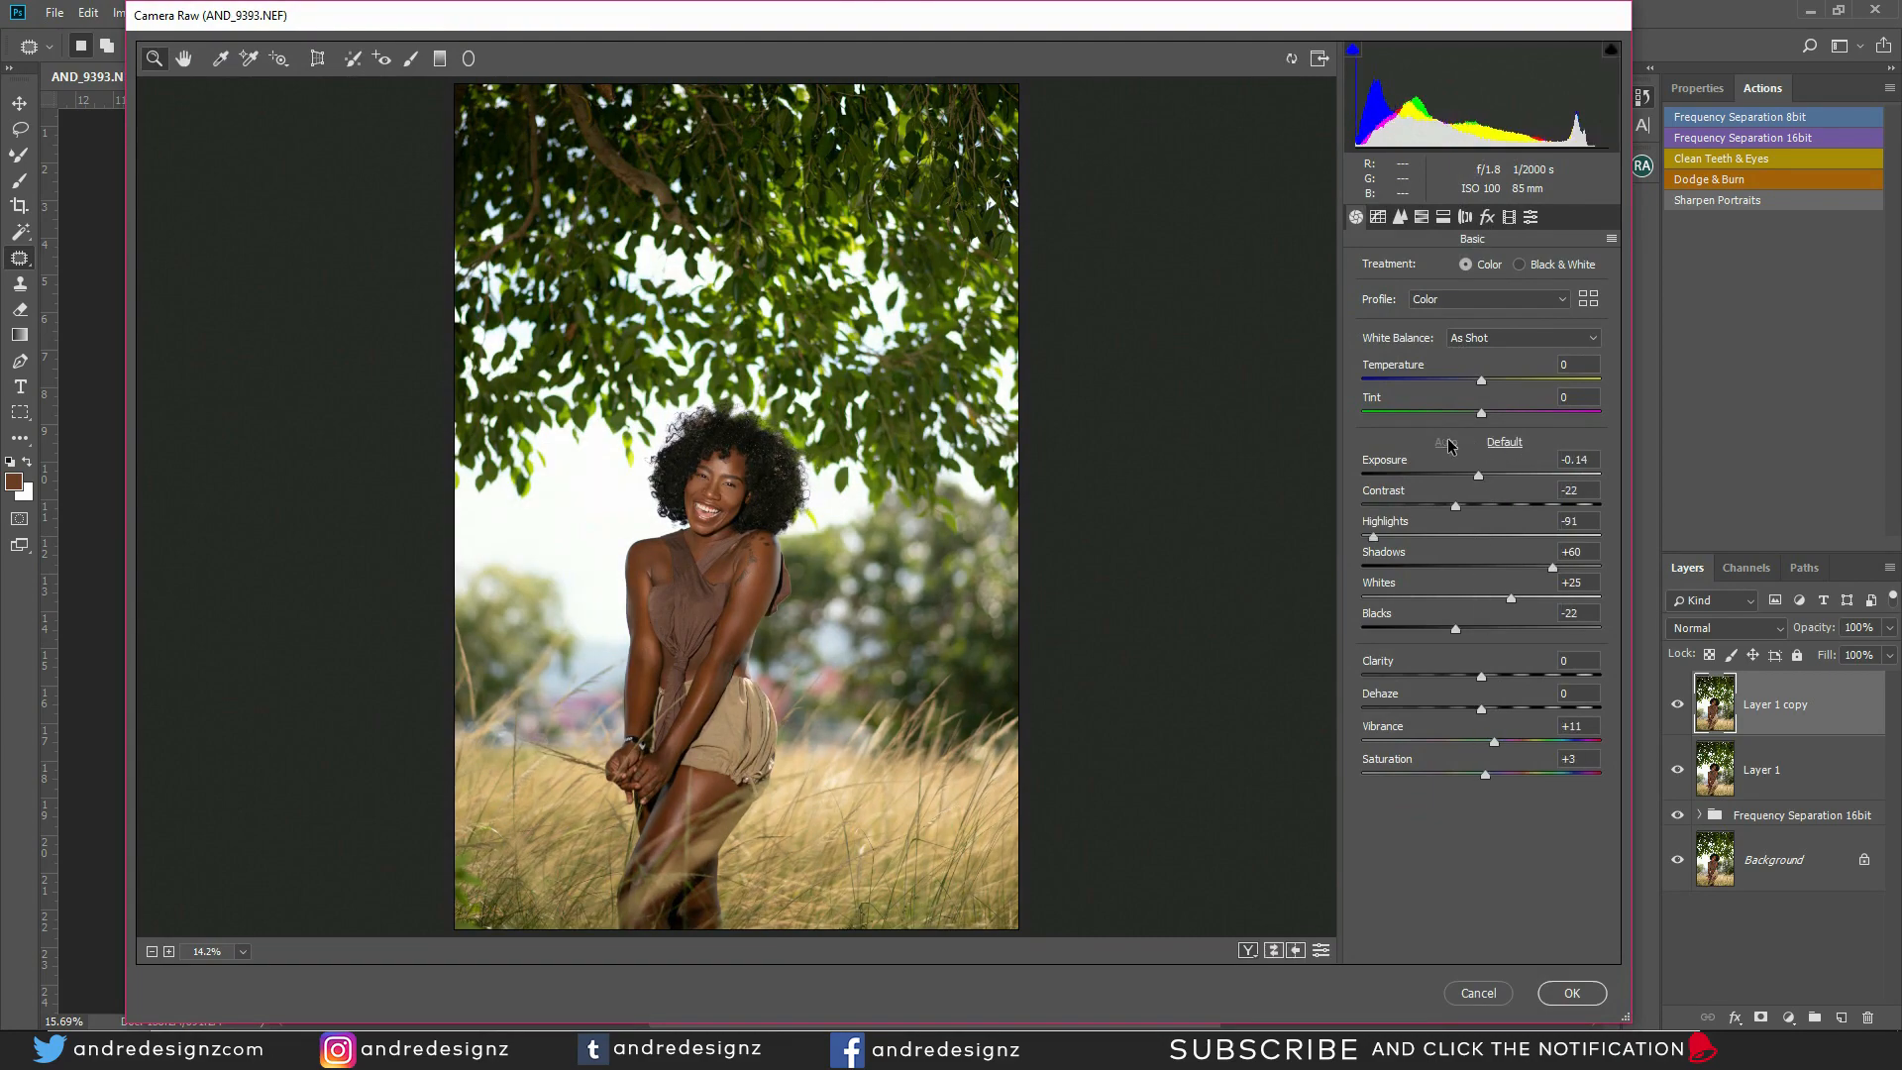
click(1503, 442)
click(1444, 443)
click(1504, 442)
click(1447, 442)
click(1508, 443)
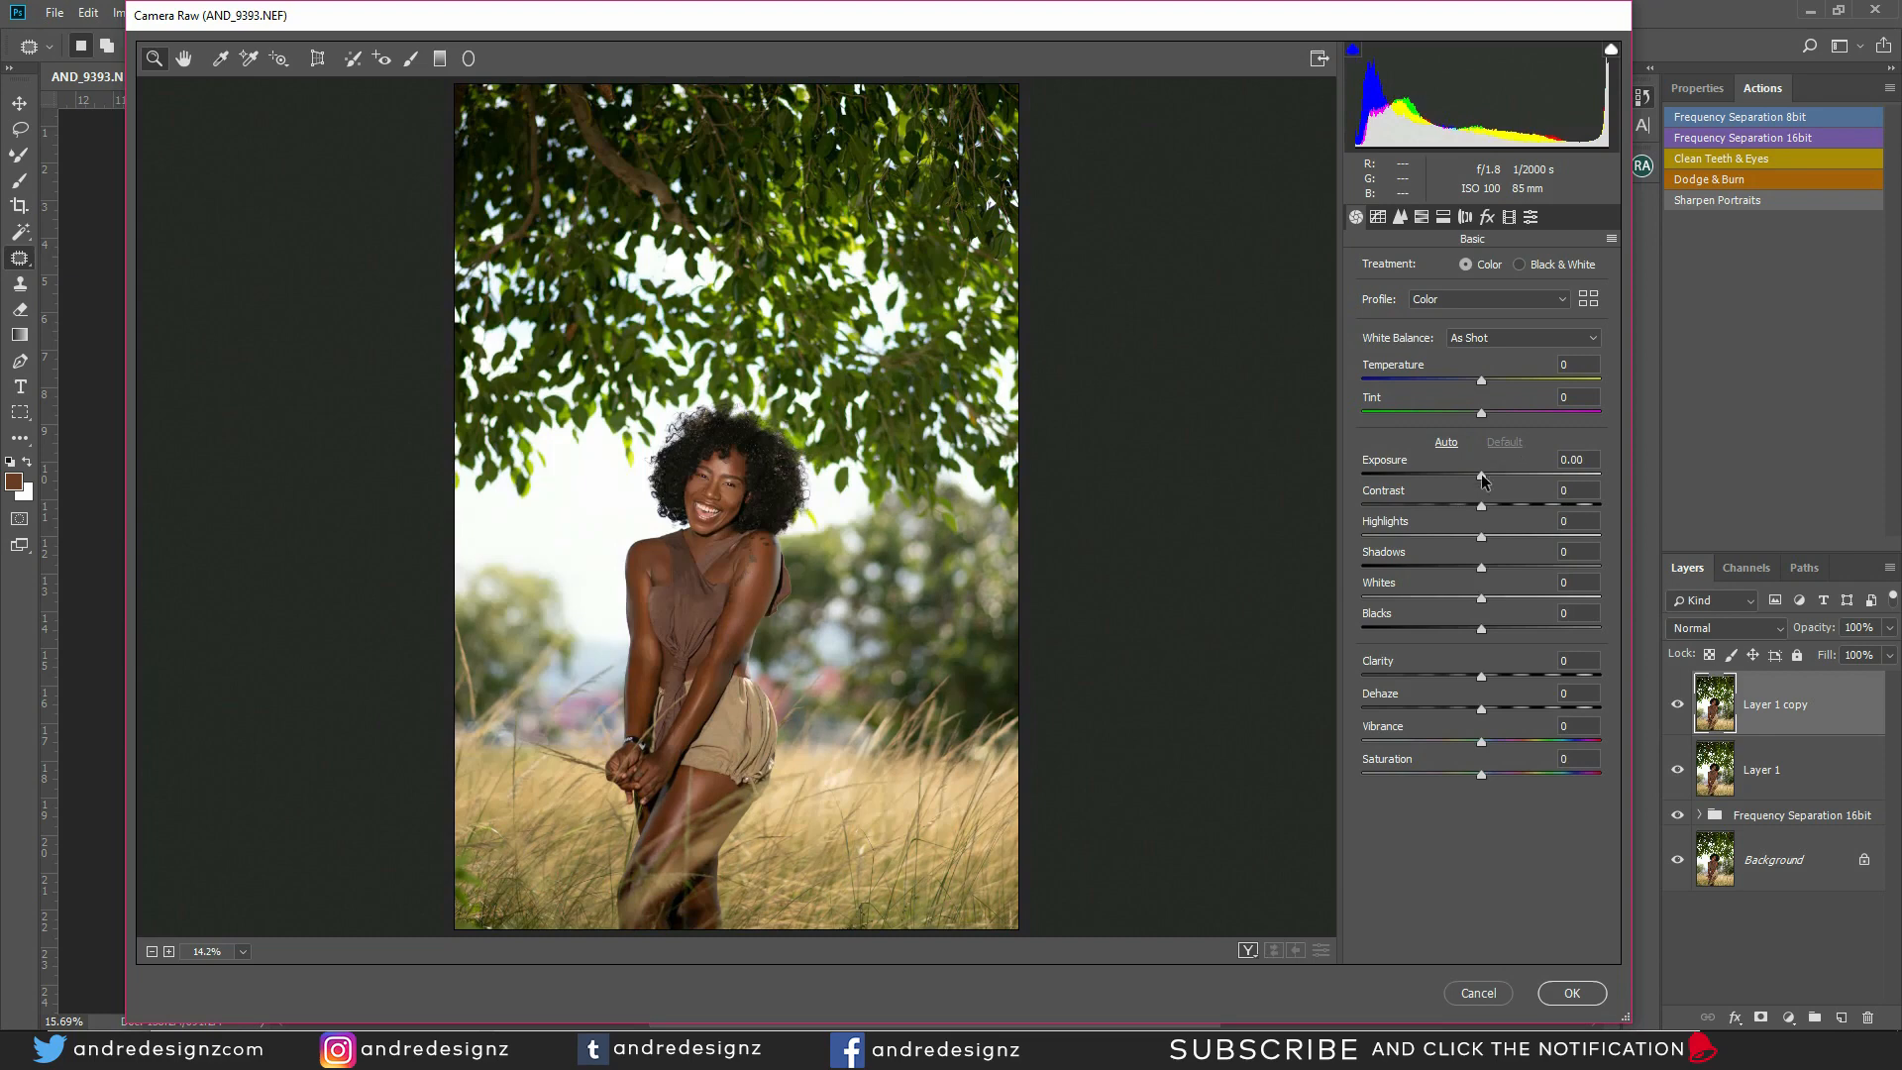
click(1446, 443)
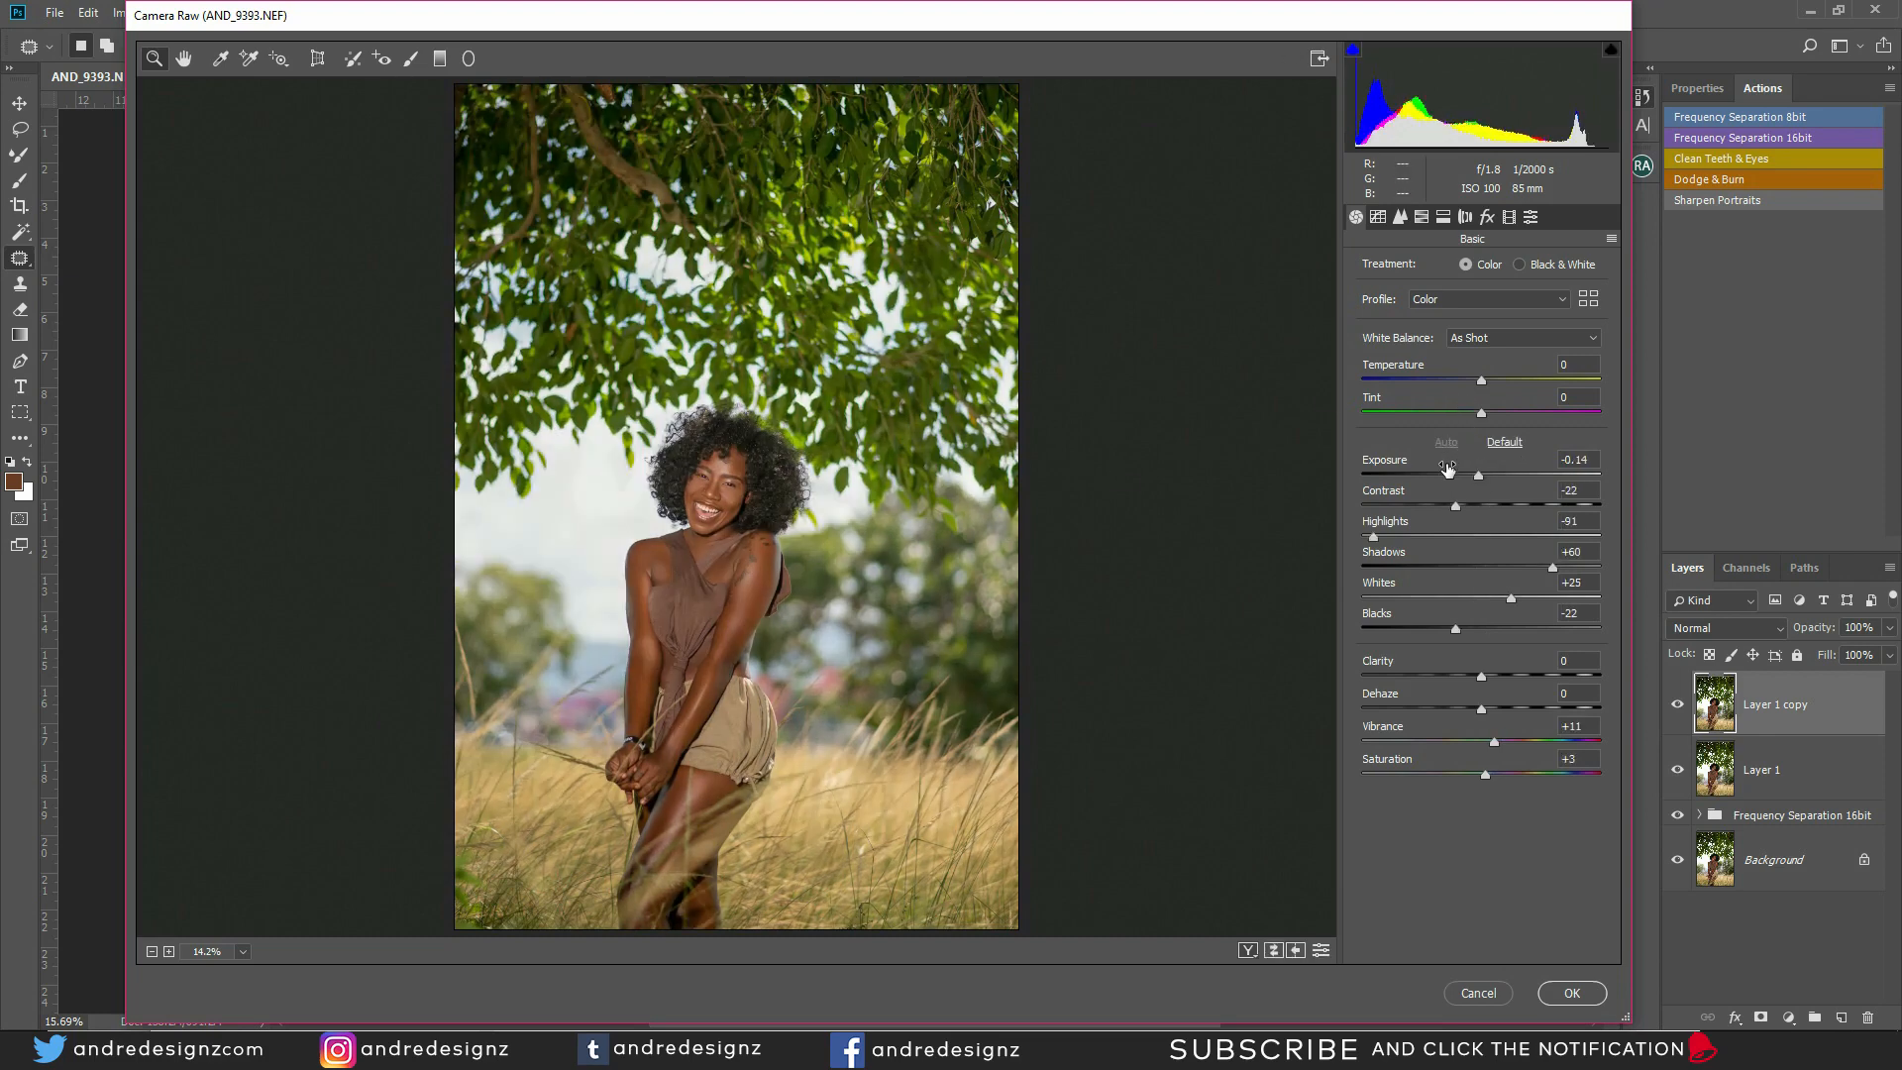
click(1505, 443)
click(1449, 445)
click(1500, 445)
click(1448, 443)
click(1505, 444)
click(1448, 445)
click(1501, 446)
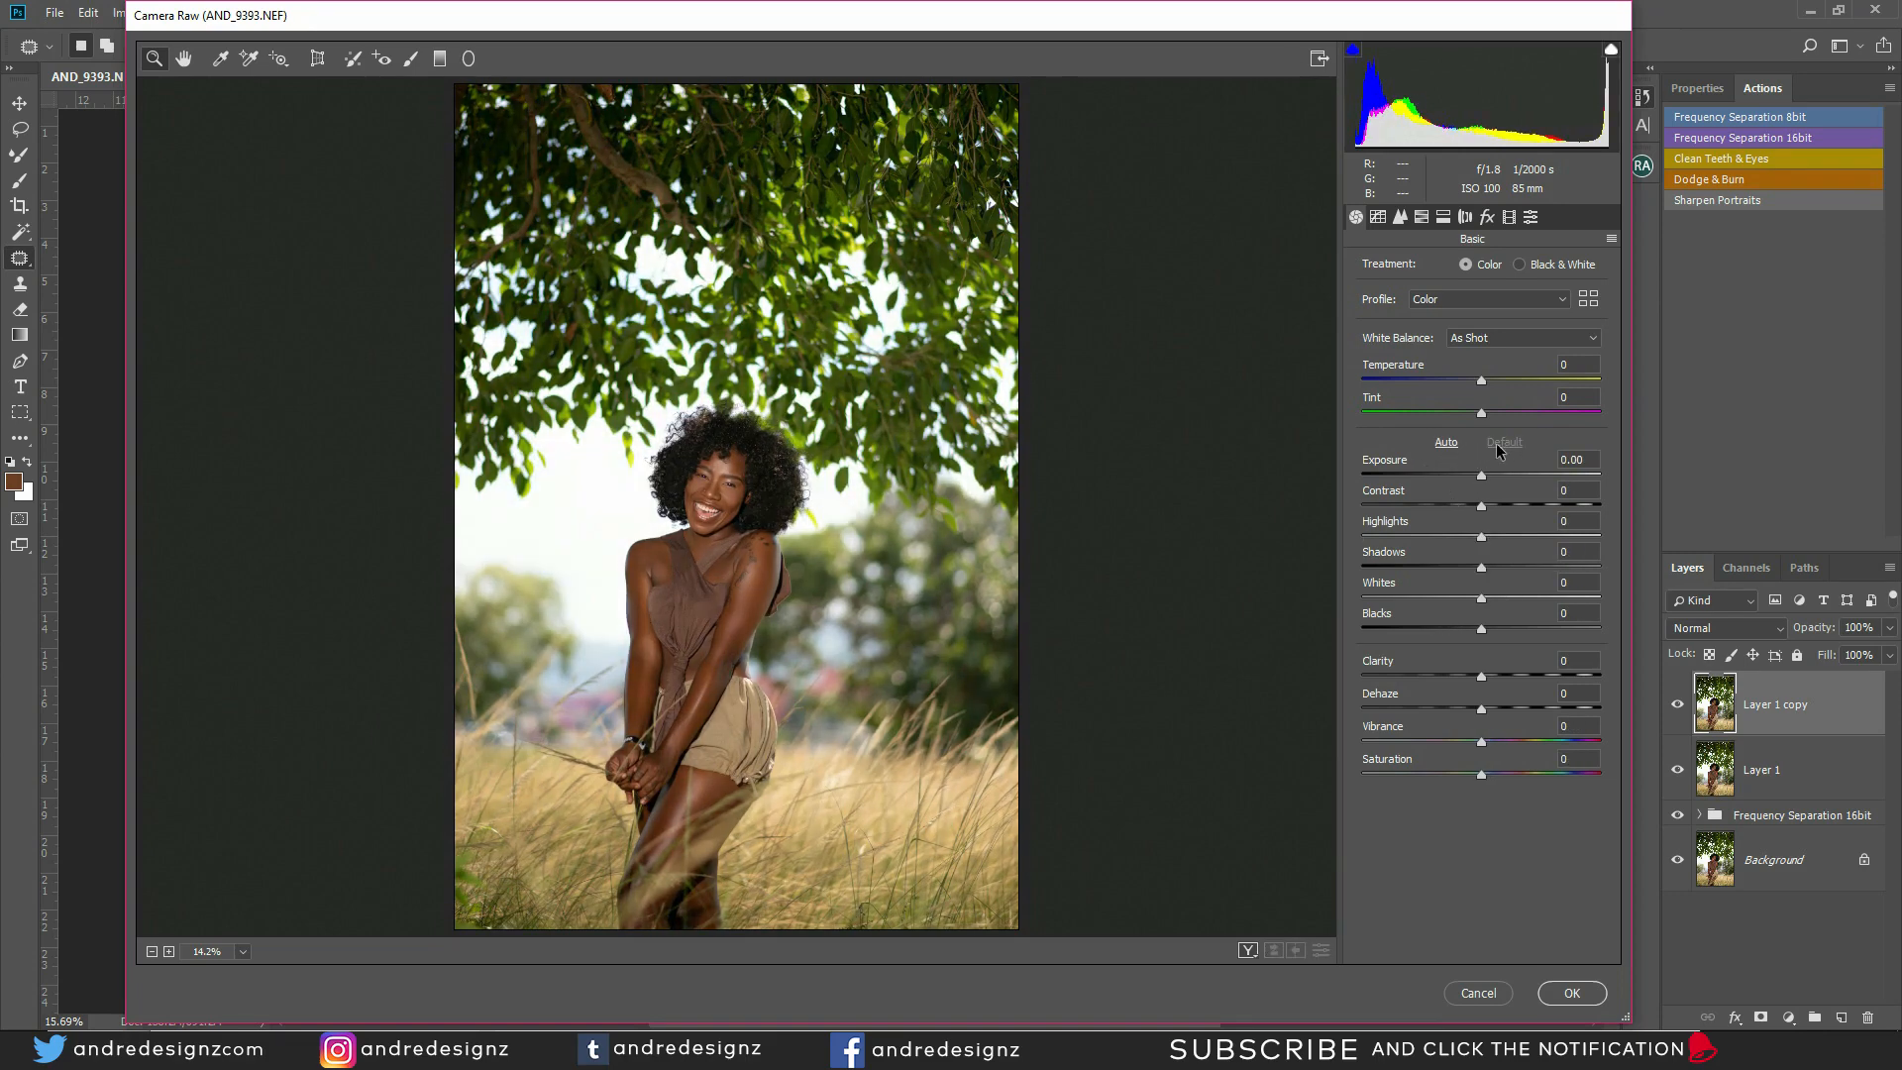
Apply the automatic tone adjustments in the Camera Raw filter
click(1444, 444)
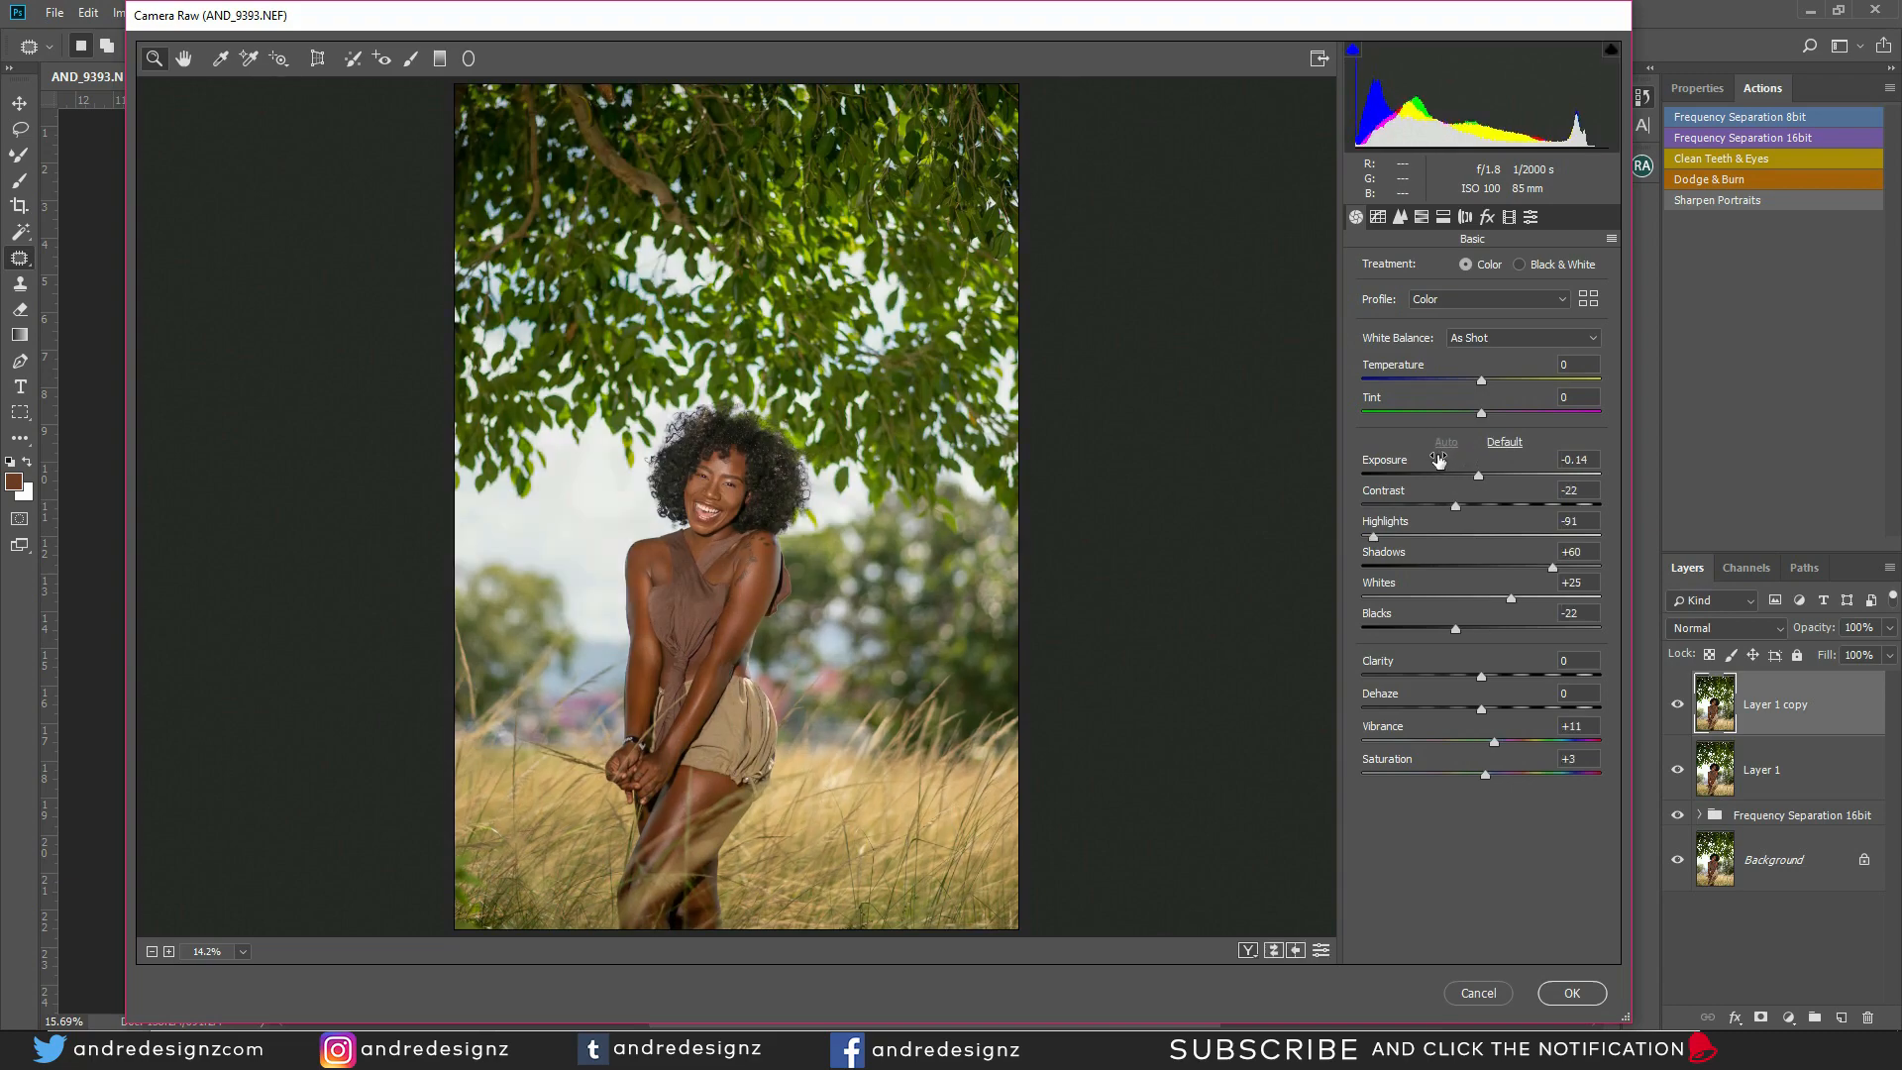
click(1504, 443)
click(1447, 443)
click(1502, 442)
click(1446, 443)
Set Blacks to -45 and Dehaze to +13 in the basic Camera Raw adjustments
drag(1455, 628, 1430, 630)
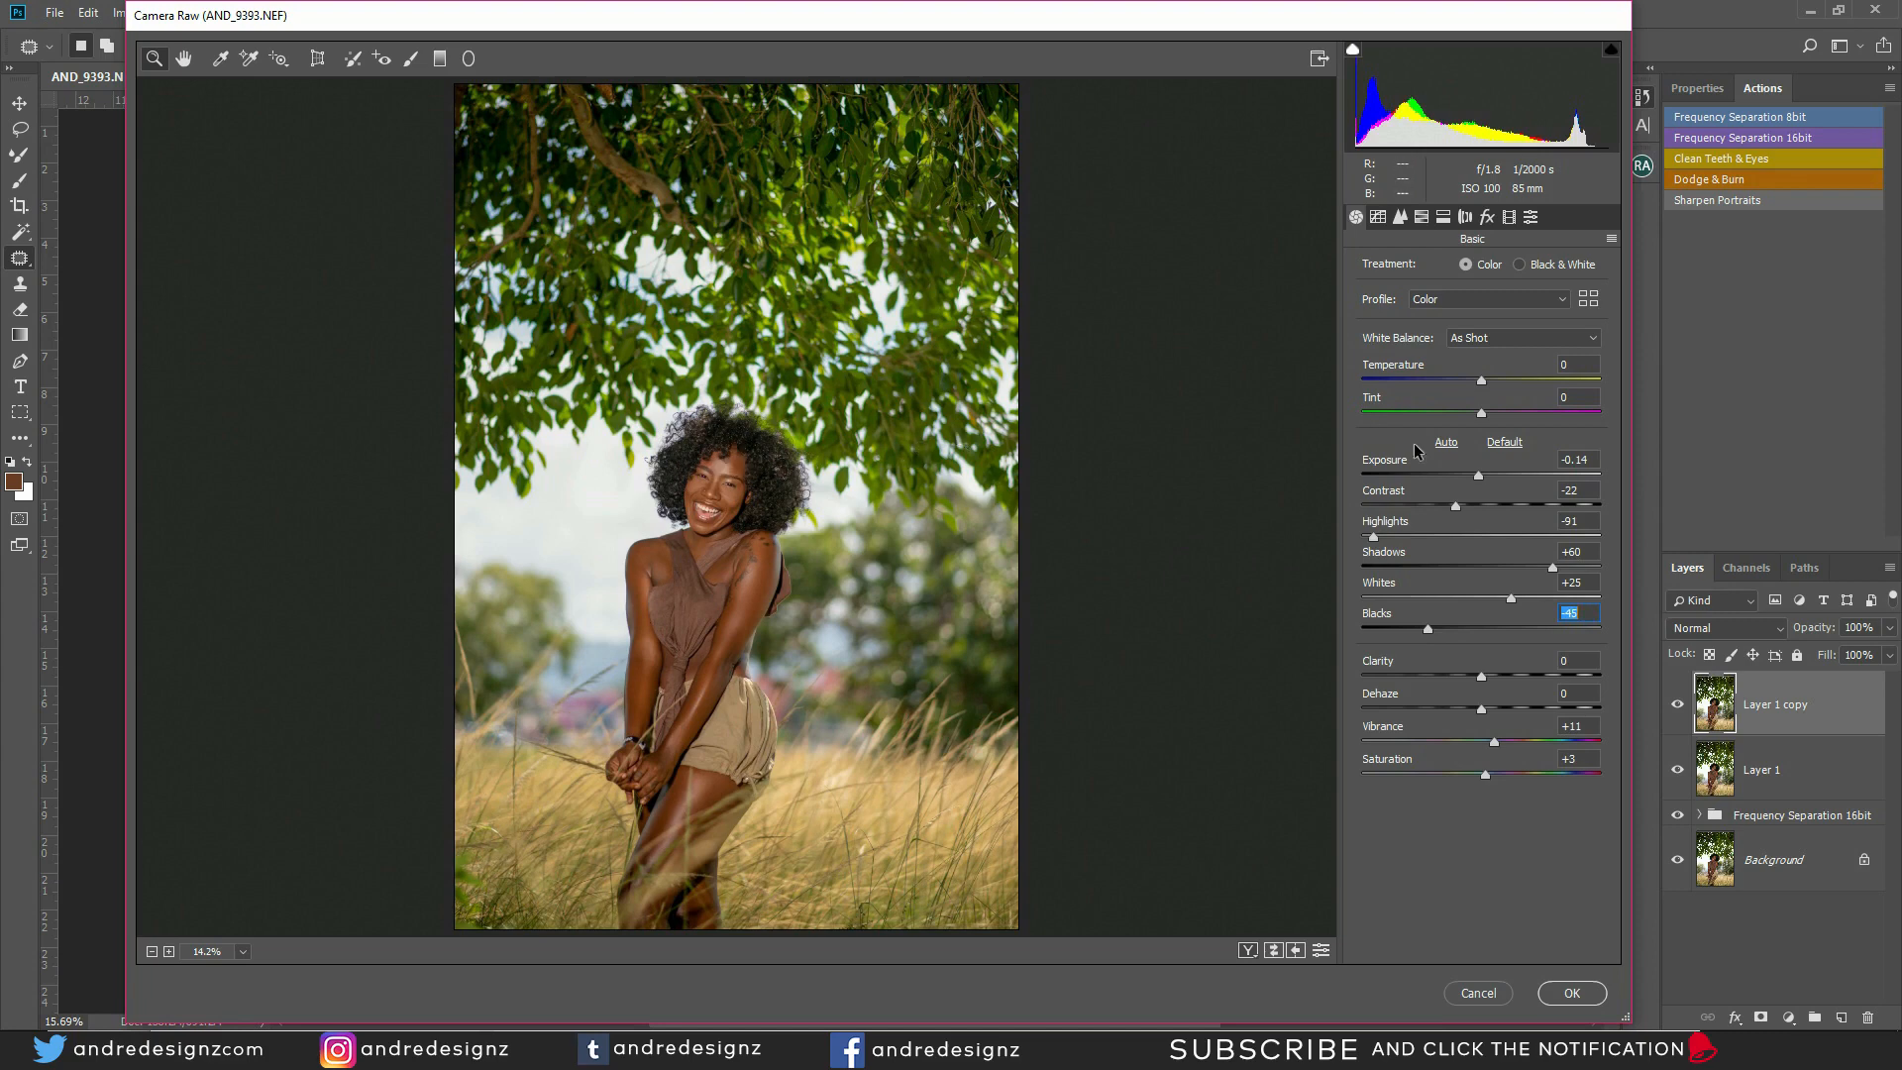
mouse_move(1454, 510)
mouse_down()
mouse_move(1439, 510)
mouse_move(1471, 510)
mouse_move(1455, 506)
mouse_up()
drag(1482, 709, 1501, 708)
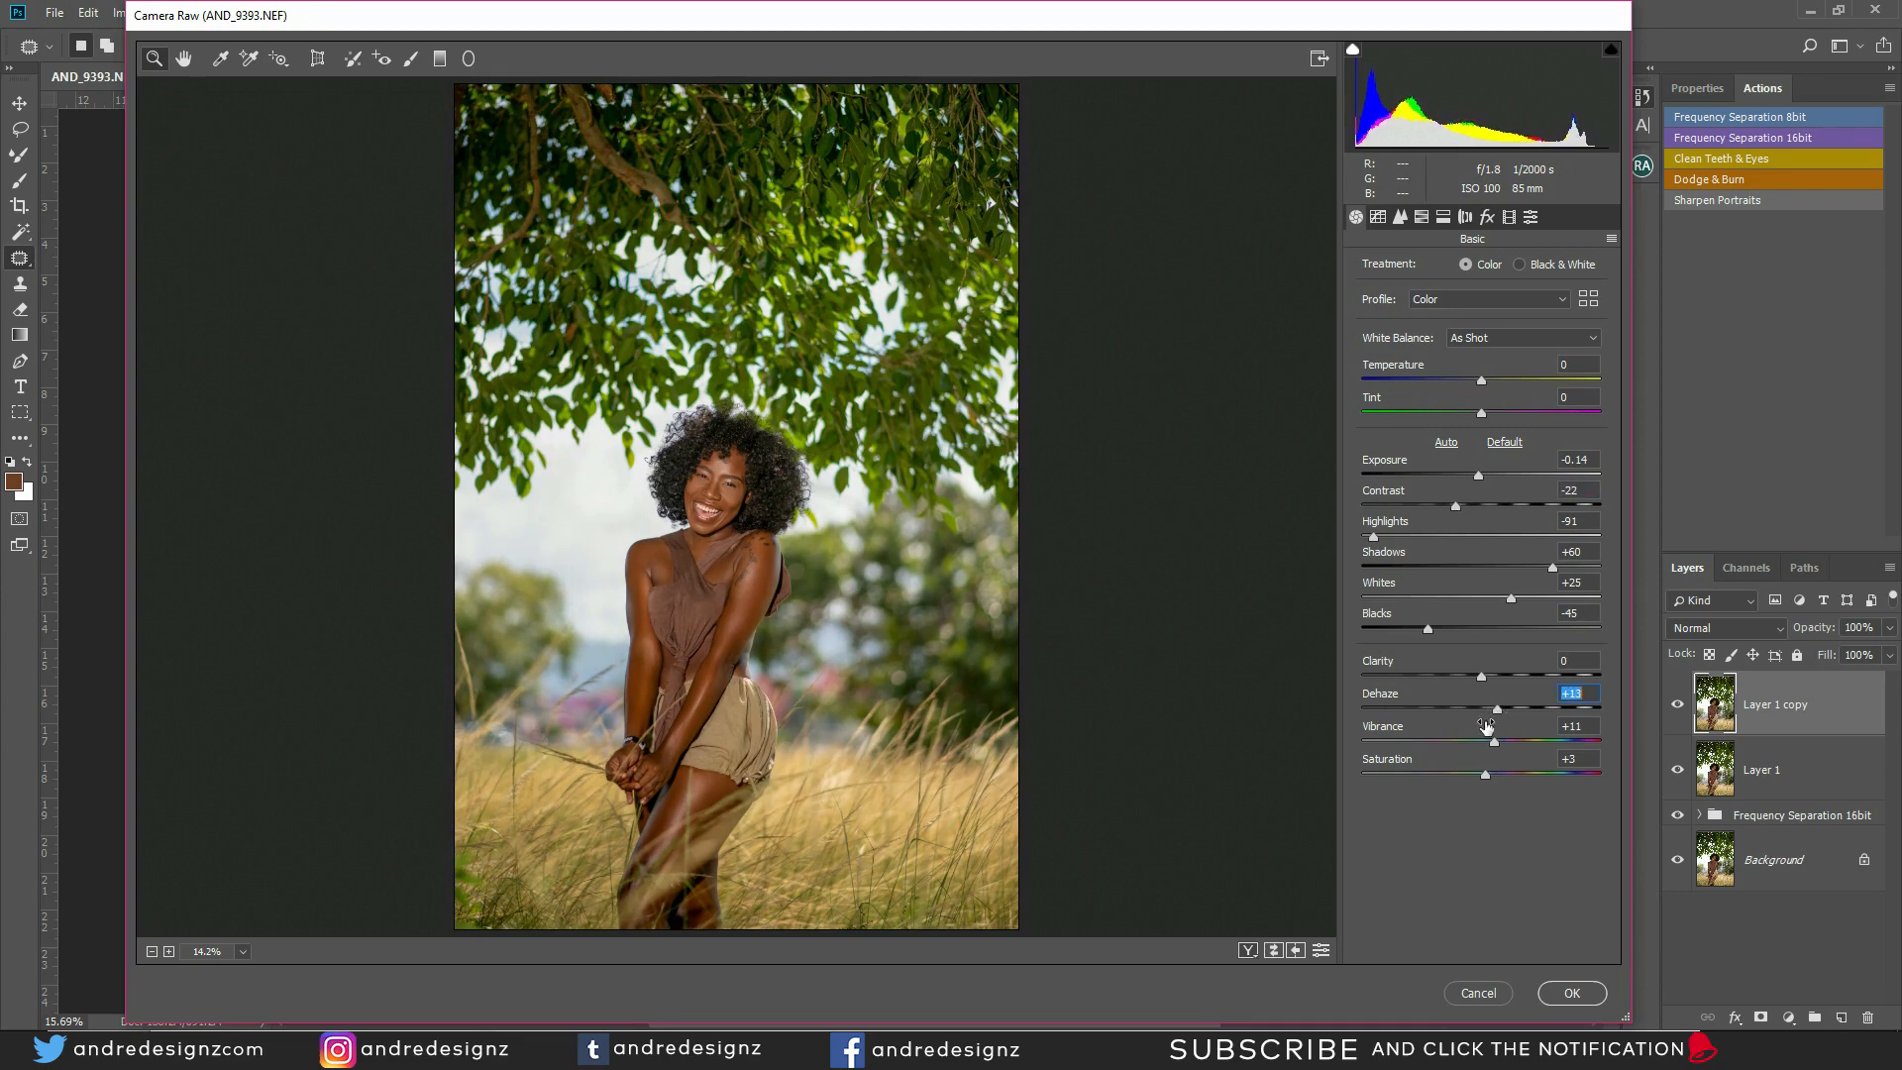
Try HSL hue shifts on the foliage and grass, ending with Greens at +6 and Yellows at +27
click(1421, 216)
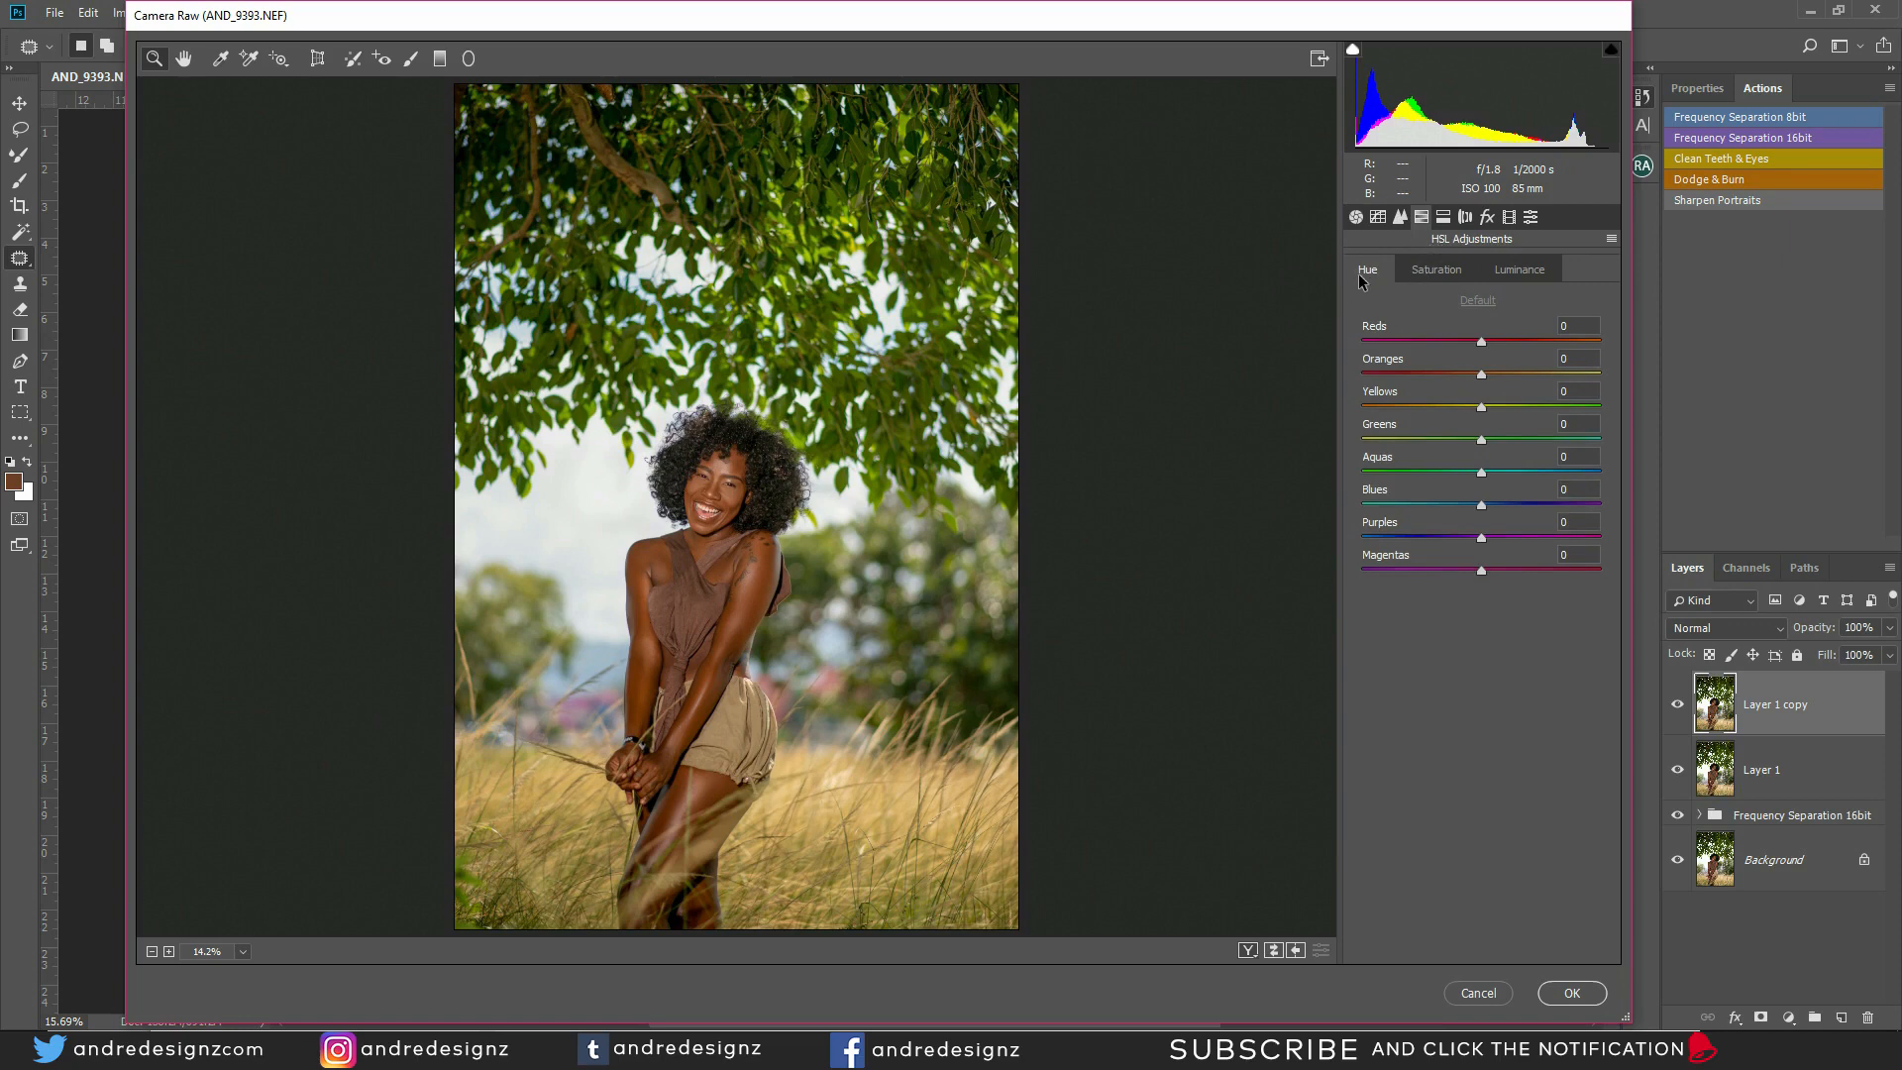
drag(1481, 439, 1601, 446)
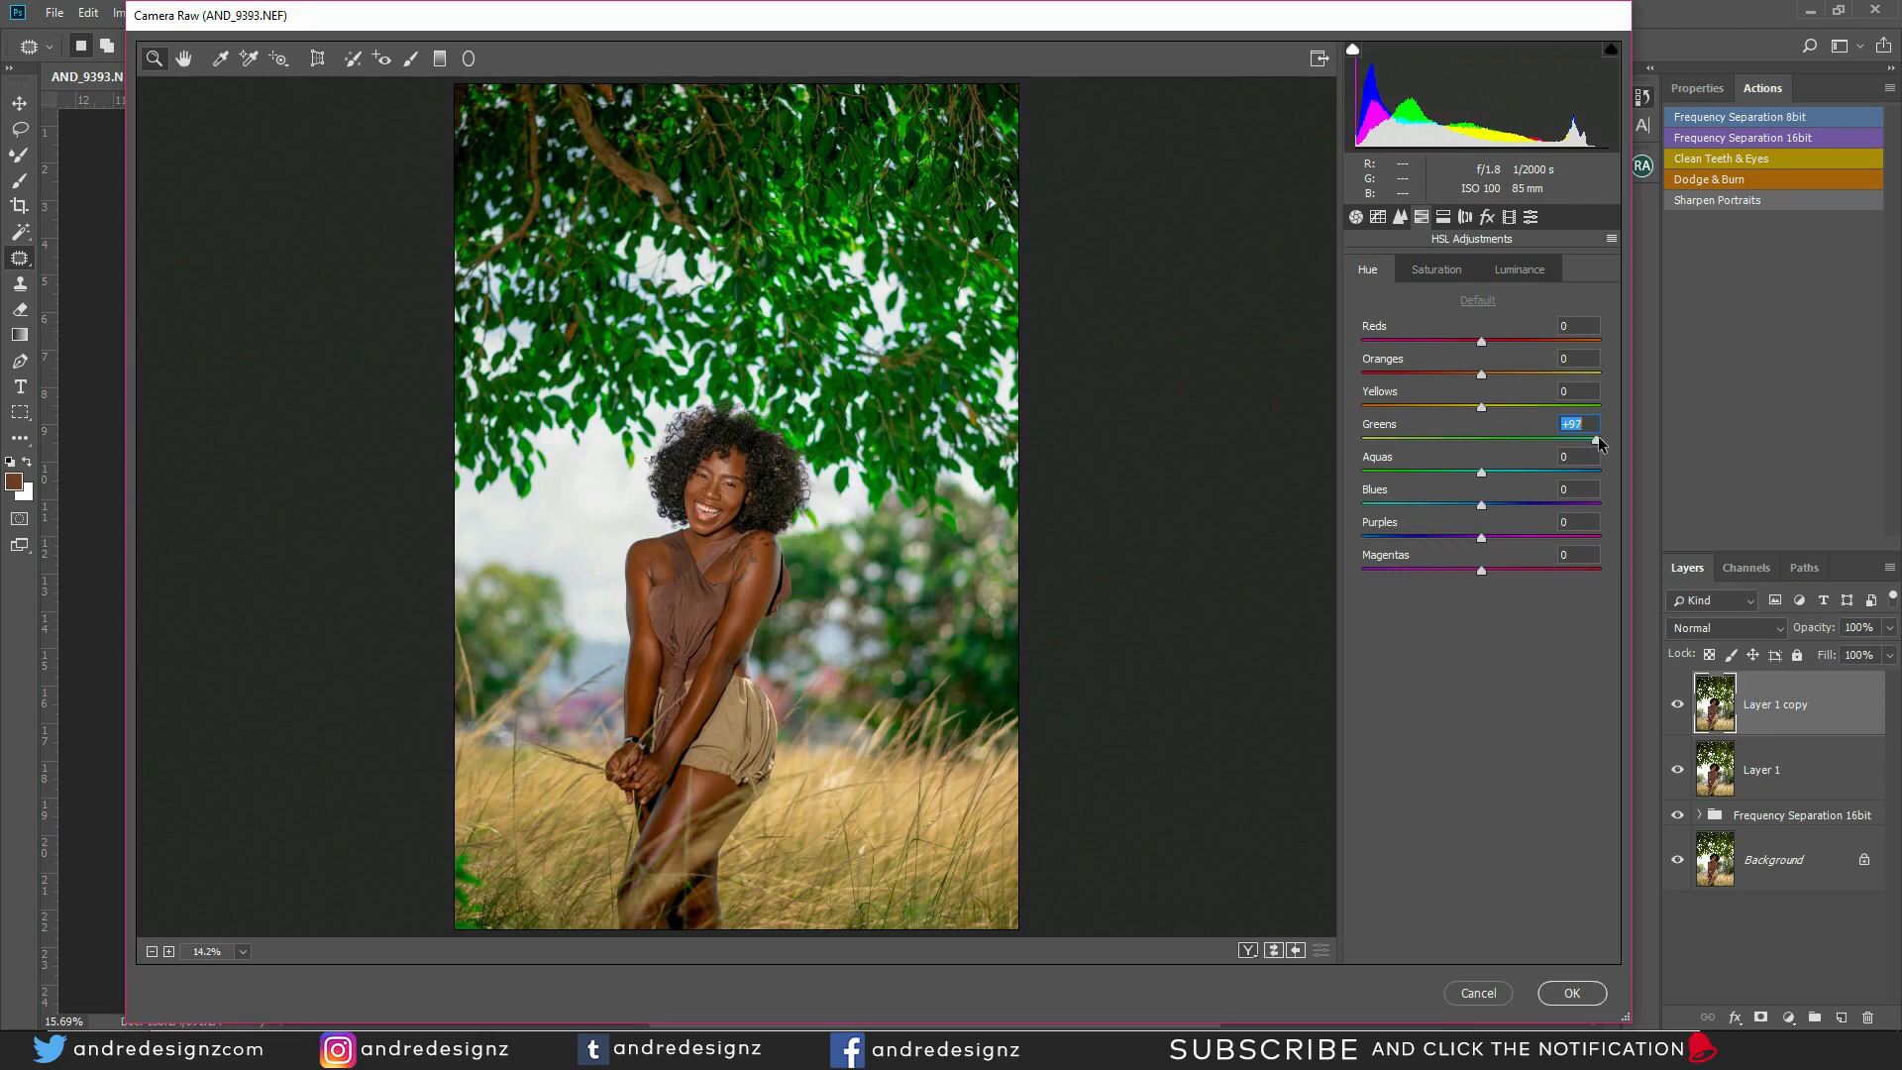
drag(1597, 446, 1586, 440)
drag(1587, 442, 1590, 441)
mouse_move(1590, 452)
mouse_down()
mouse_move(1417, 480)
mouse_move(1586, 463)
mouse_move(1566, 460)
mouse_up()
drag(1501, 404, 1569, 440)
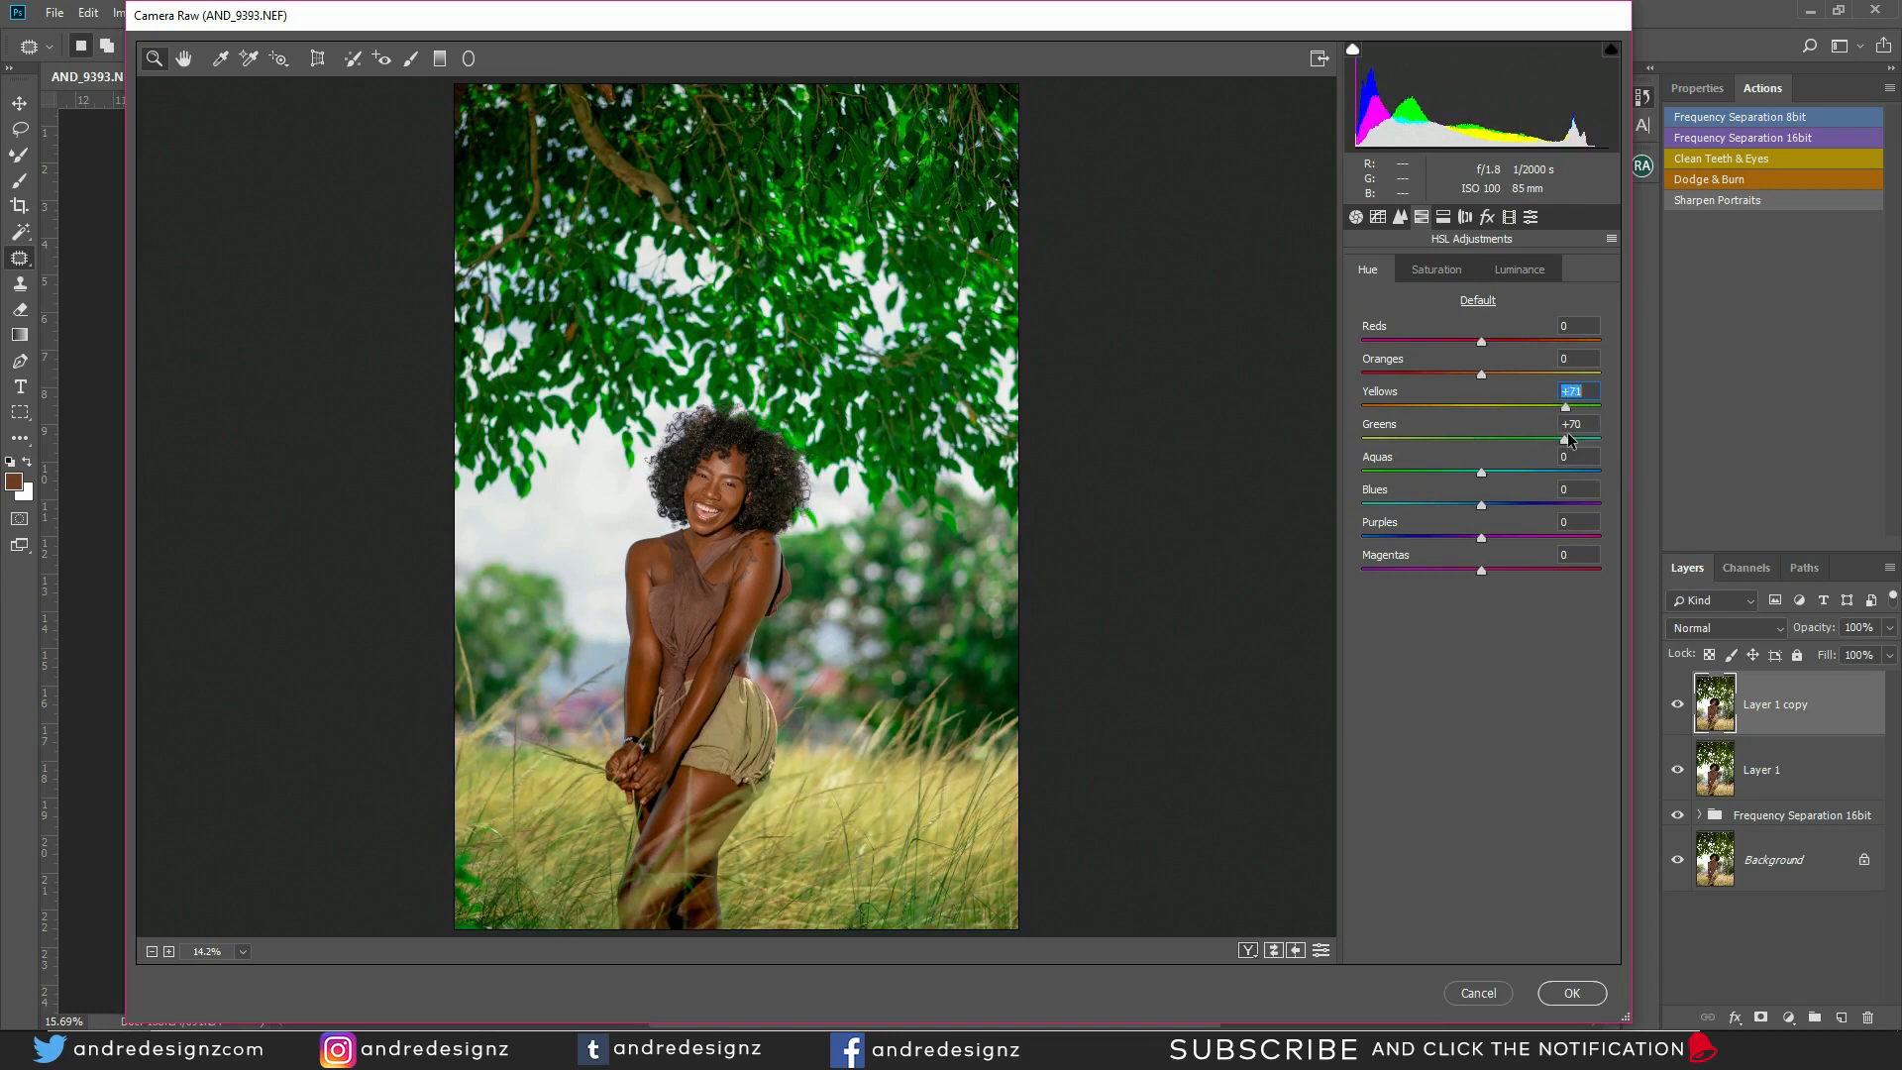
drag(1569, 440, 1516, 426)
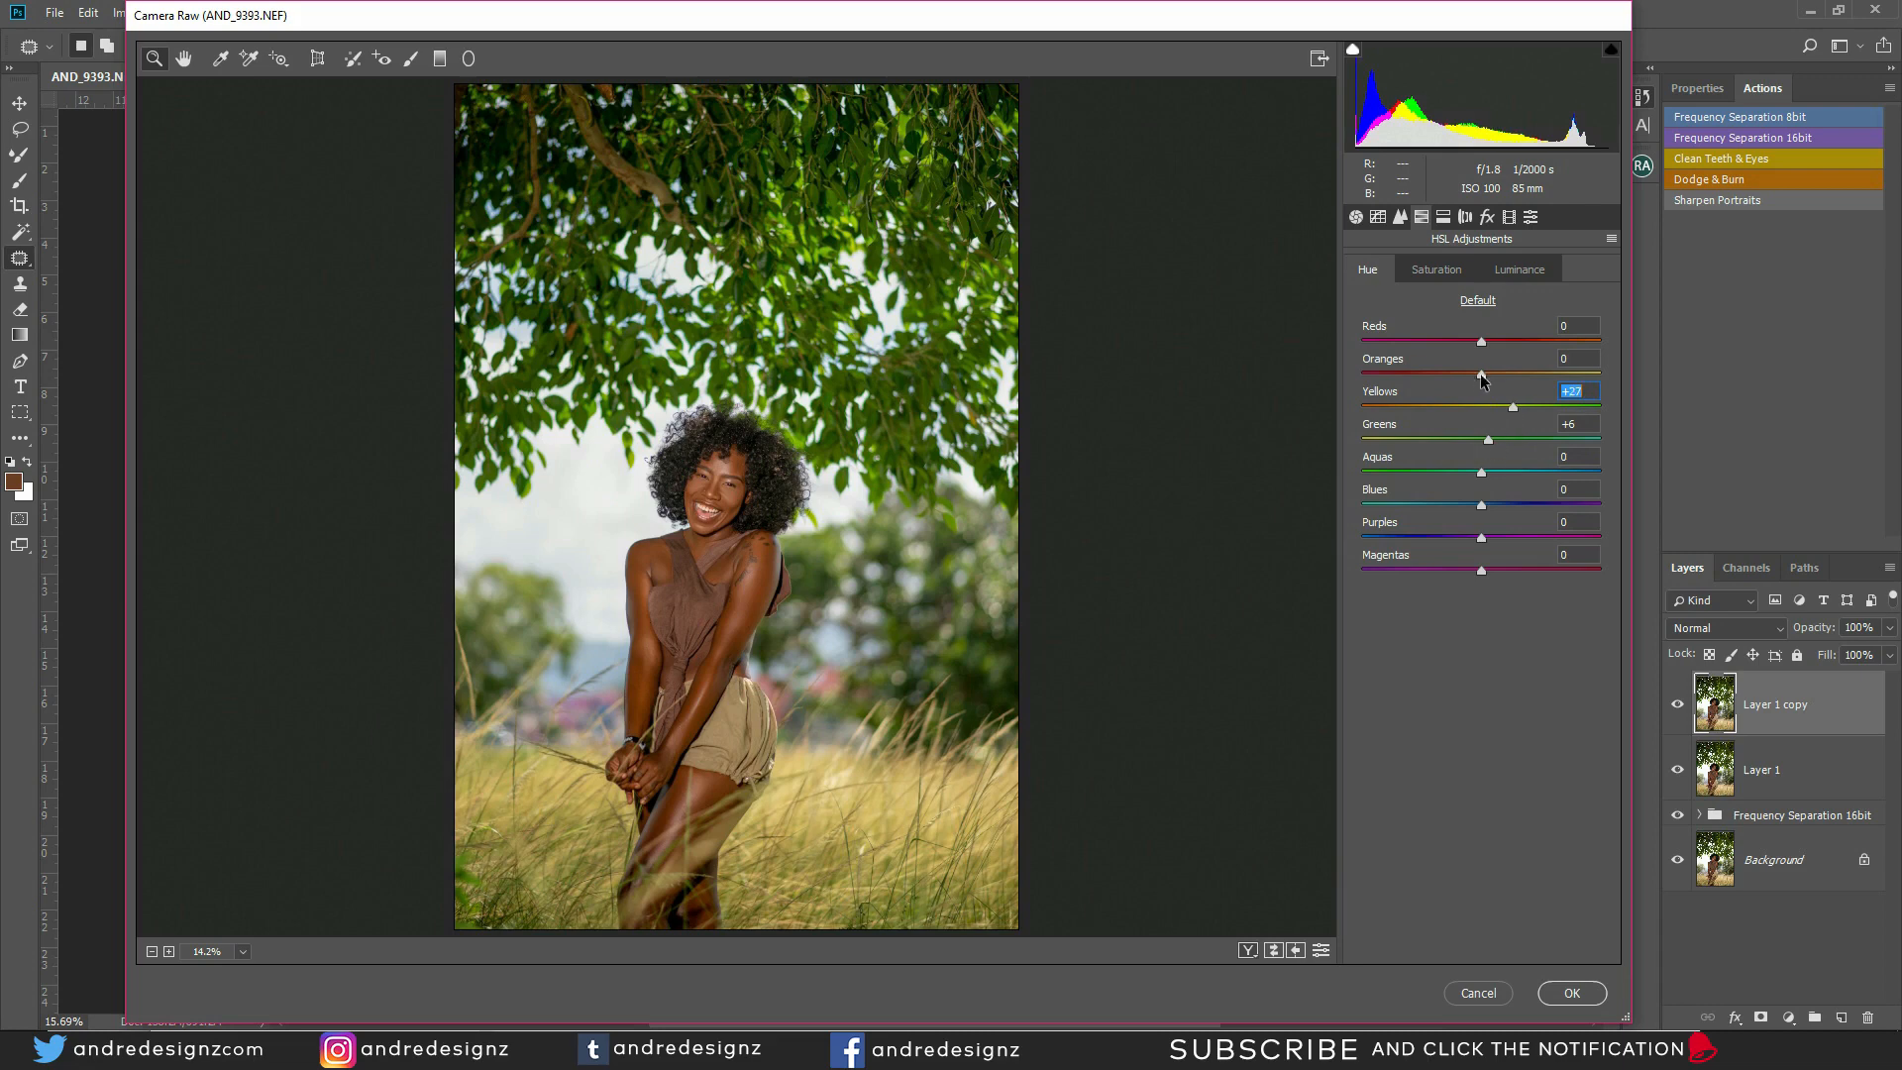
Set the Oranges hue to 0, Greens to +53 and Yellows to +31, and apply the Camera Raw filter
drag(1483, 381, 1392, 397)
text(0)
drag(1488, 439, 1520, 416)
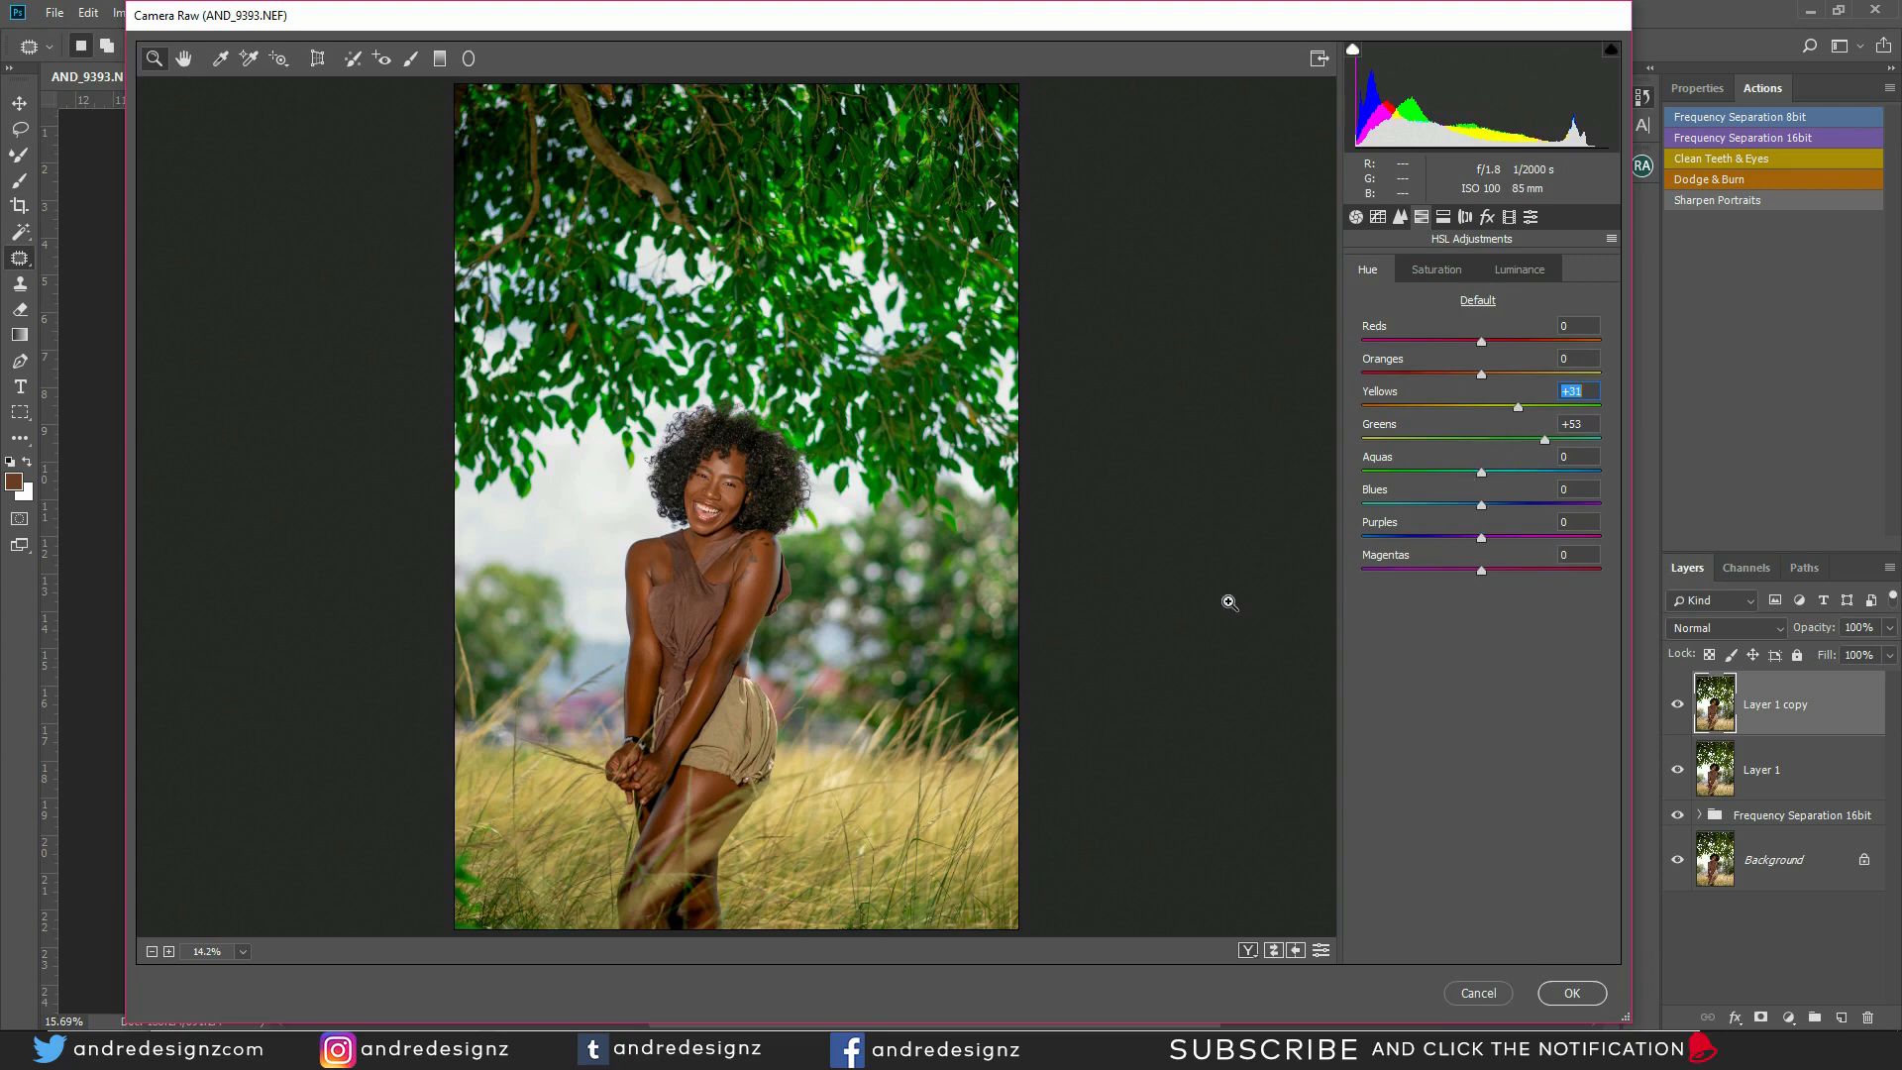
click(1573, 994)
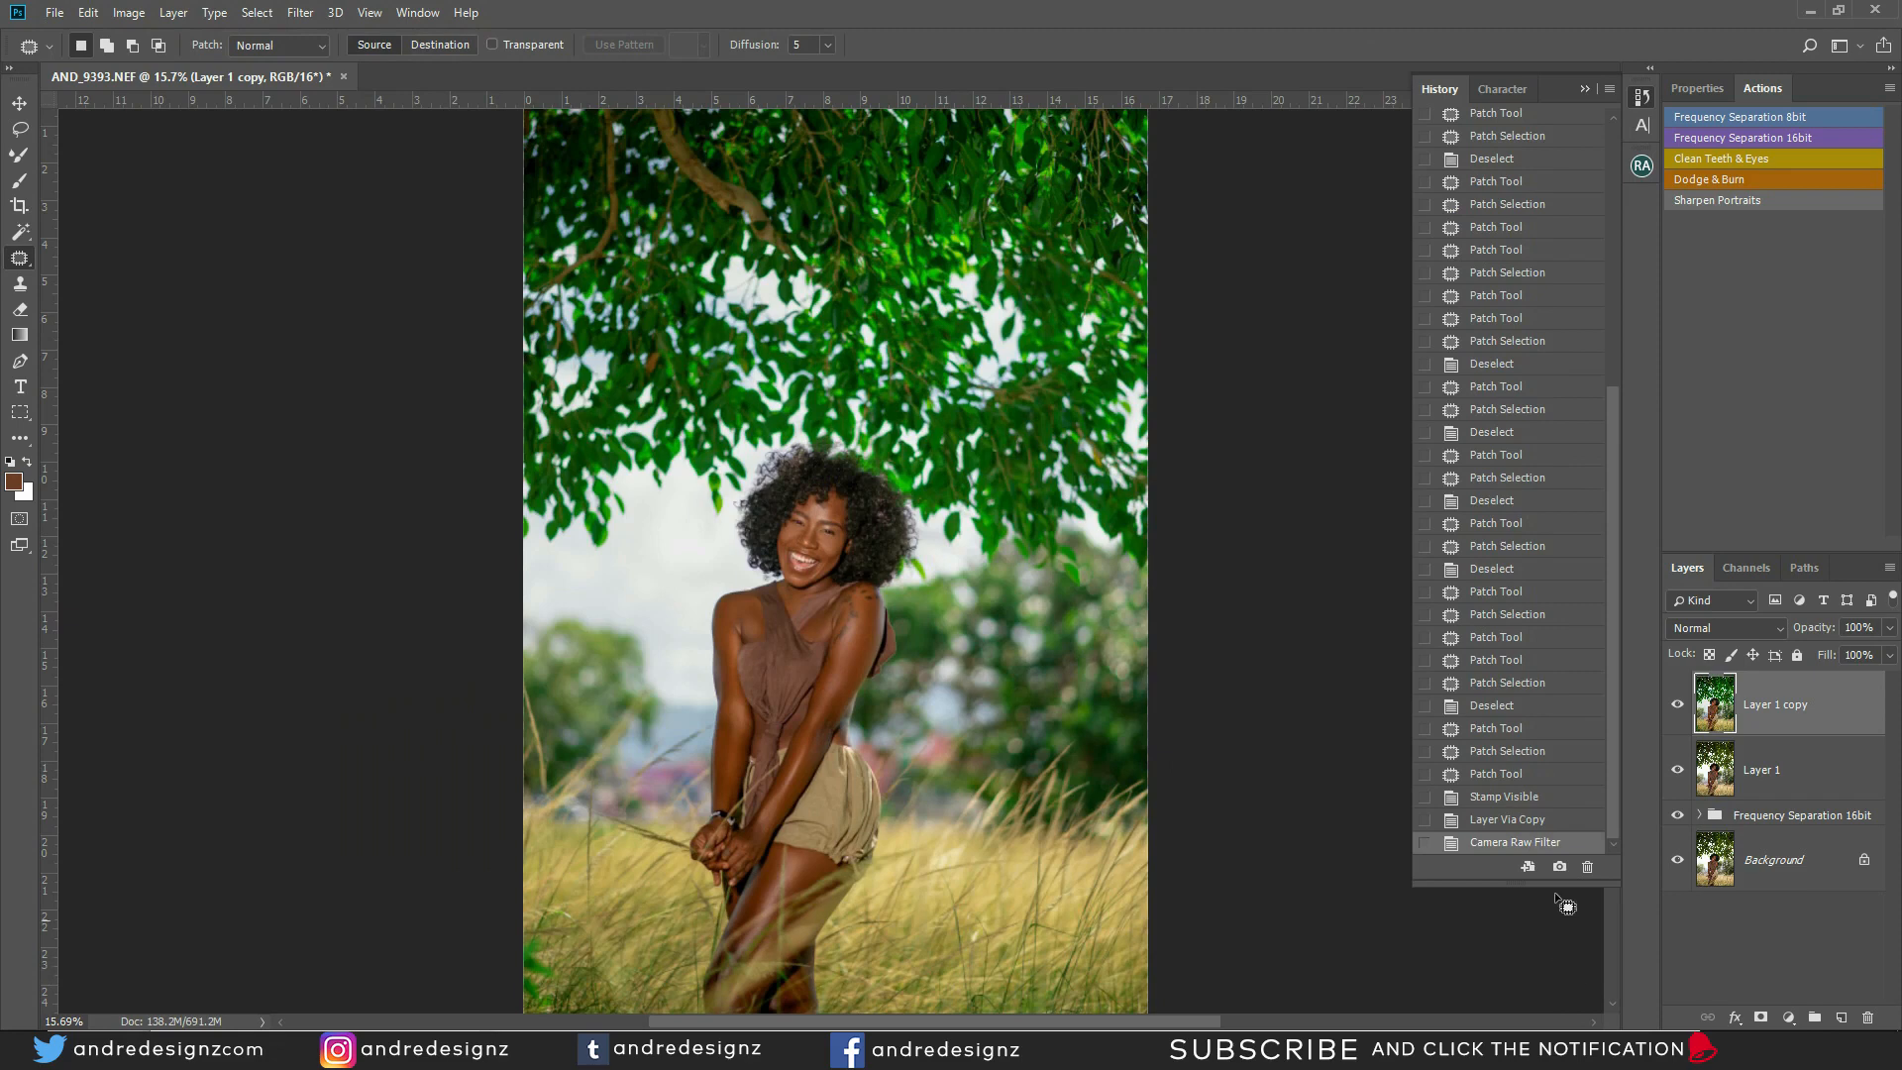
click(1679, 705)
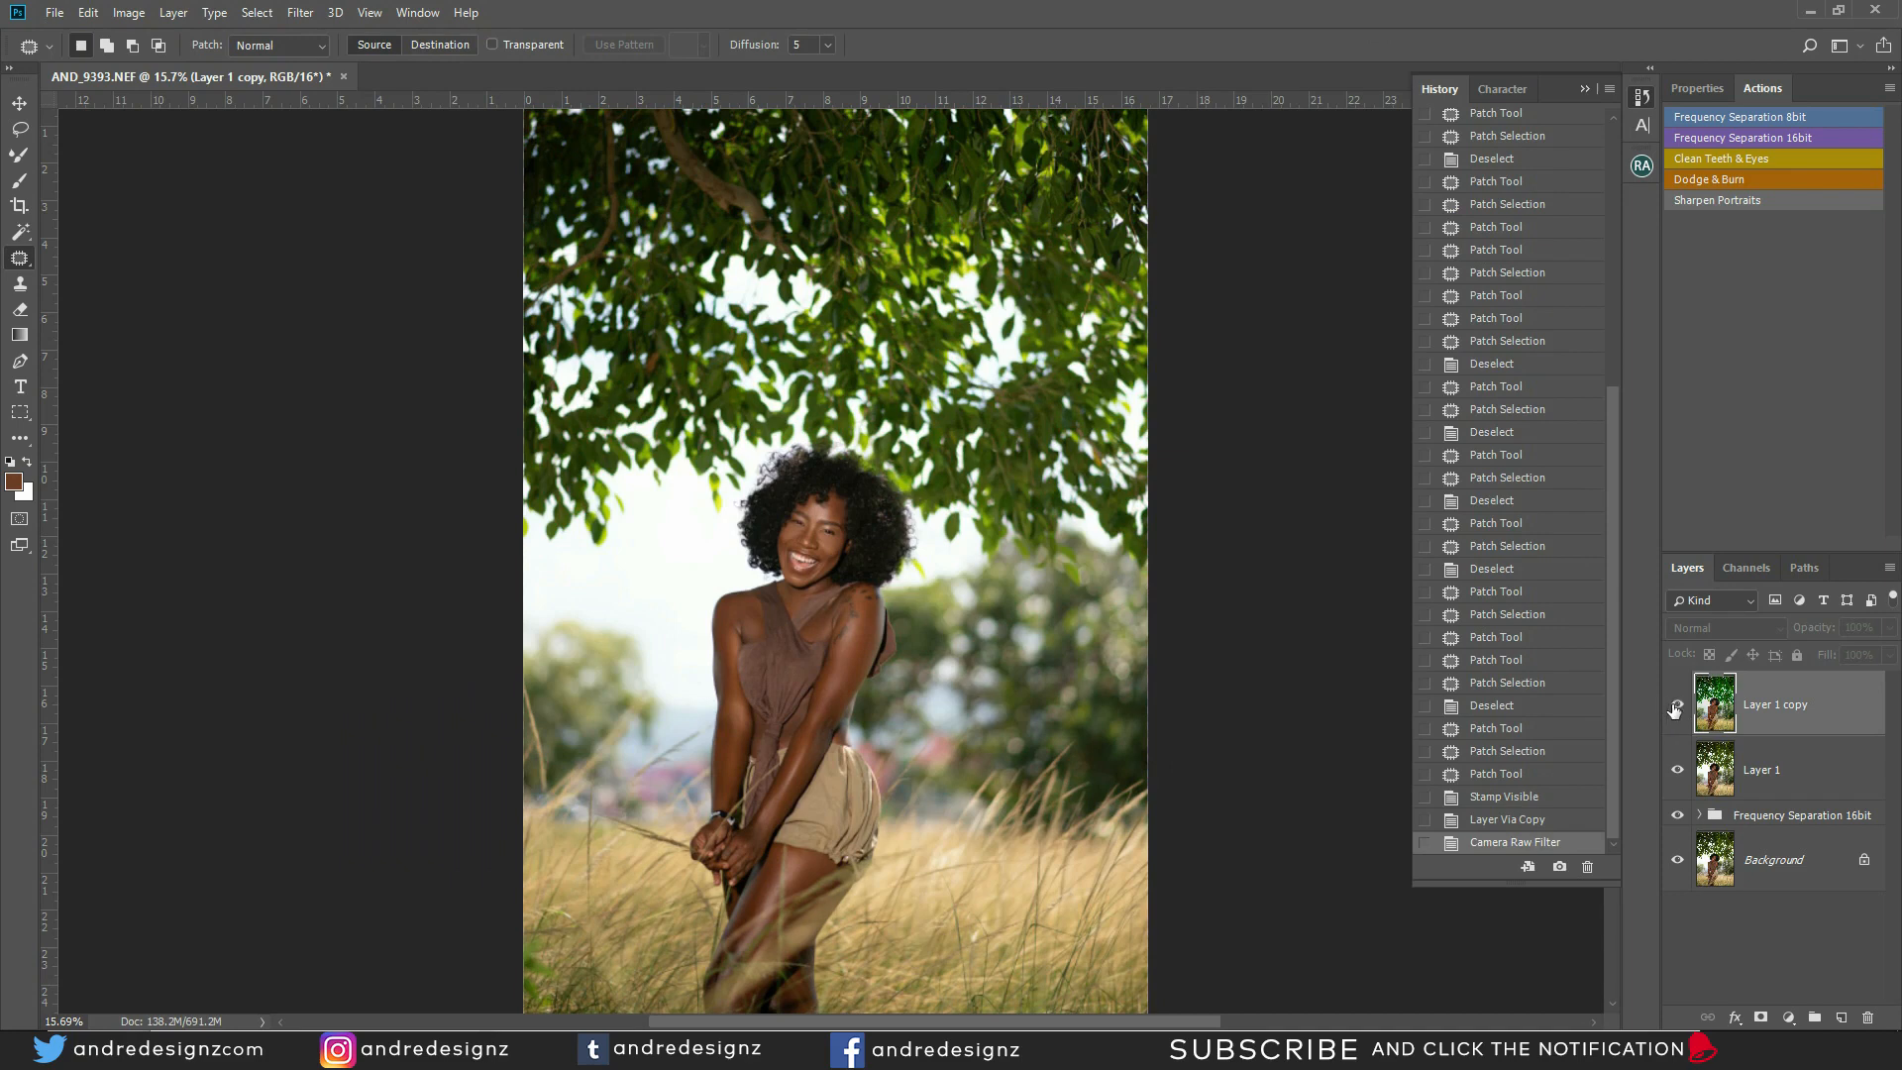
Compare the portrait with the Camera Raw graded layer hidden and shown
click(1672, 706)
click(1676, 706)
click(1677, 707)
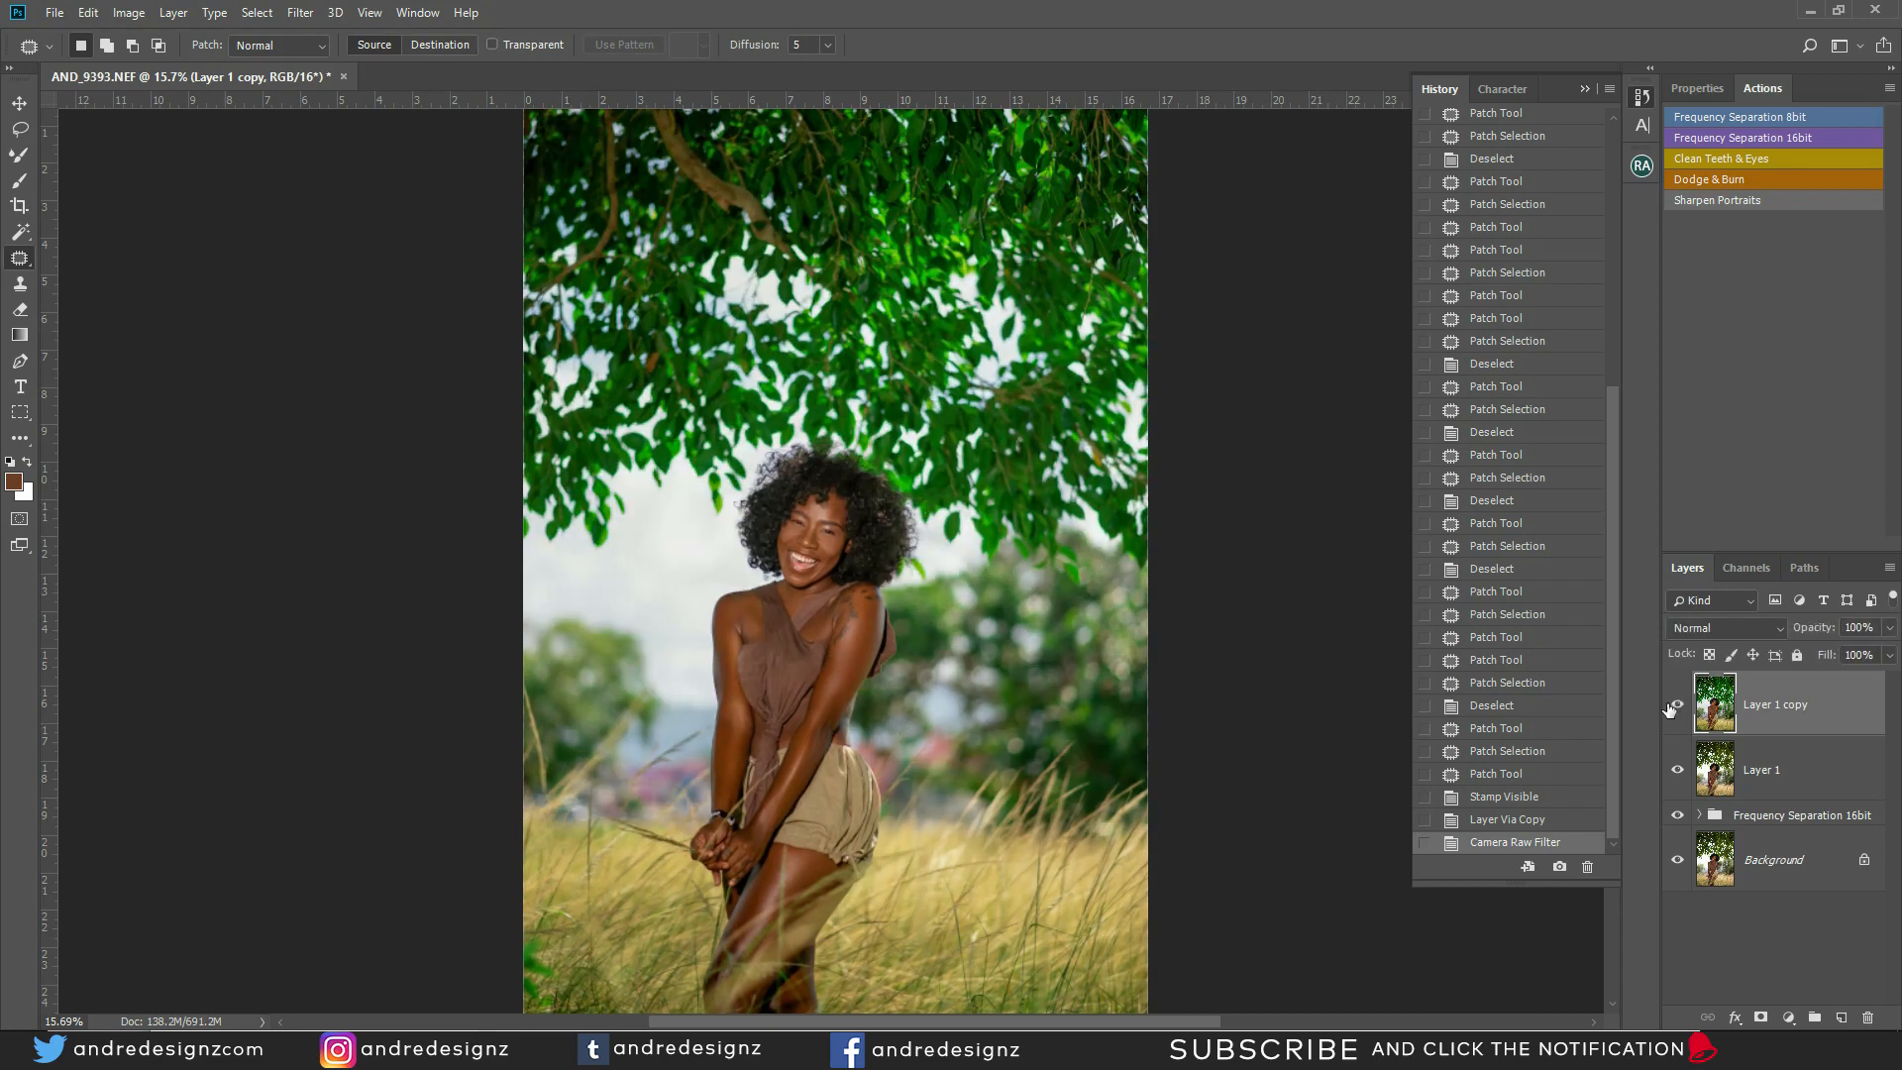
click(1677, 706)
click(1676, 707)
Add a Color Balance adjustment layer above the graded copy and set the Shadows Yellow–Blue value to +5
click(1789, 1021)
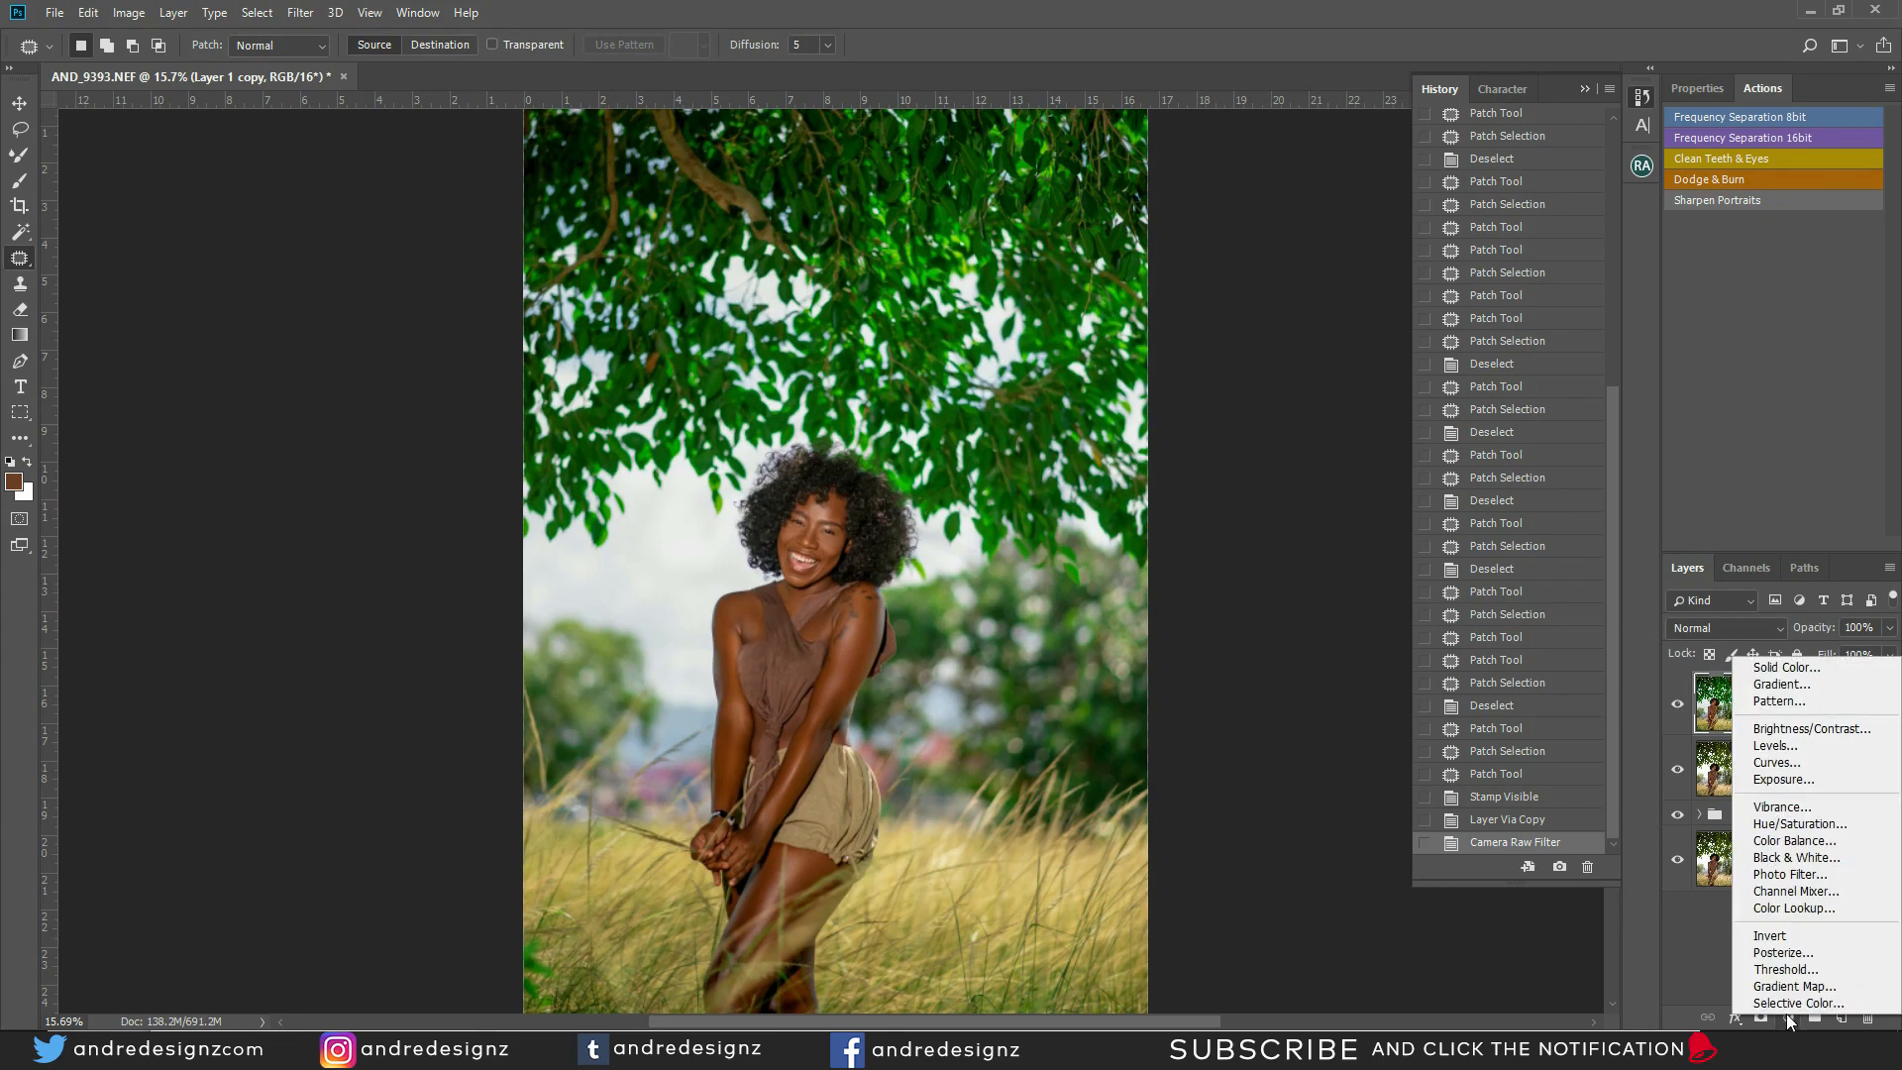
click(1795, 841)
click(1787, 161)
click(1747, 176)
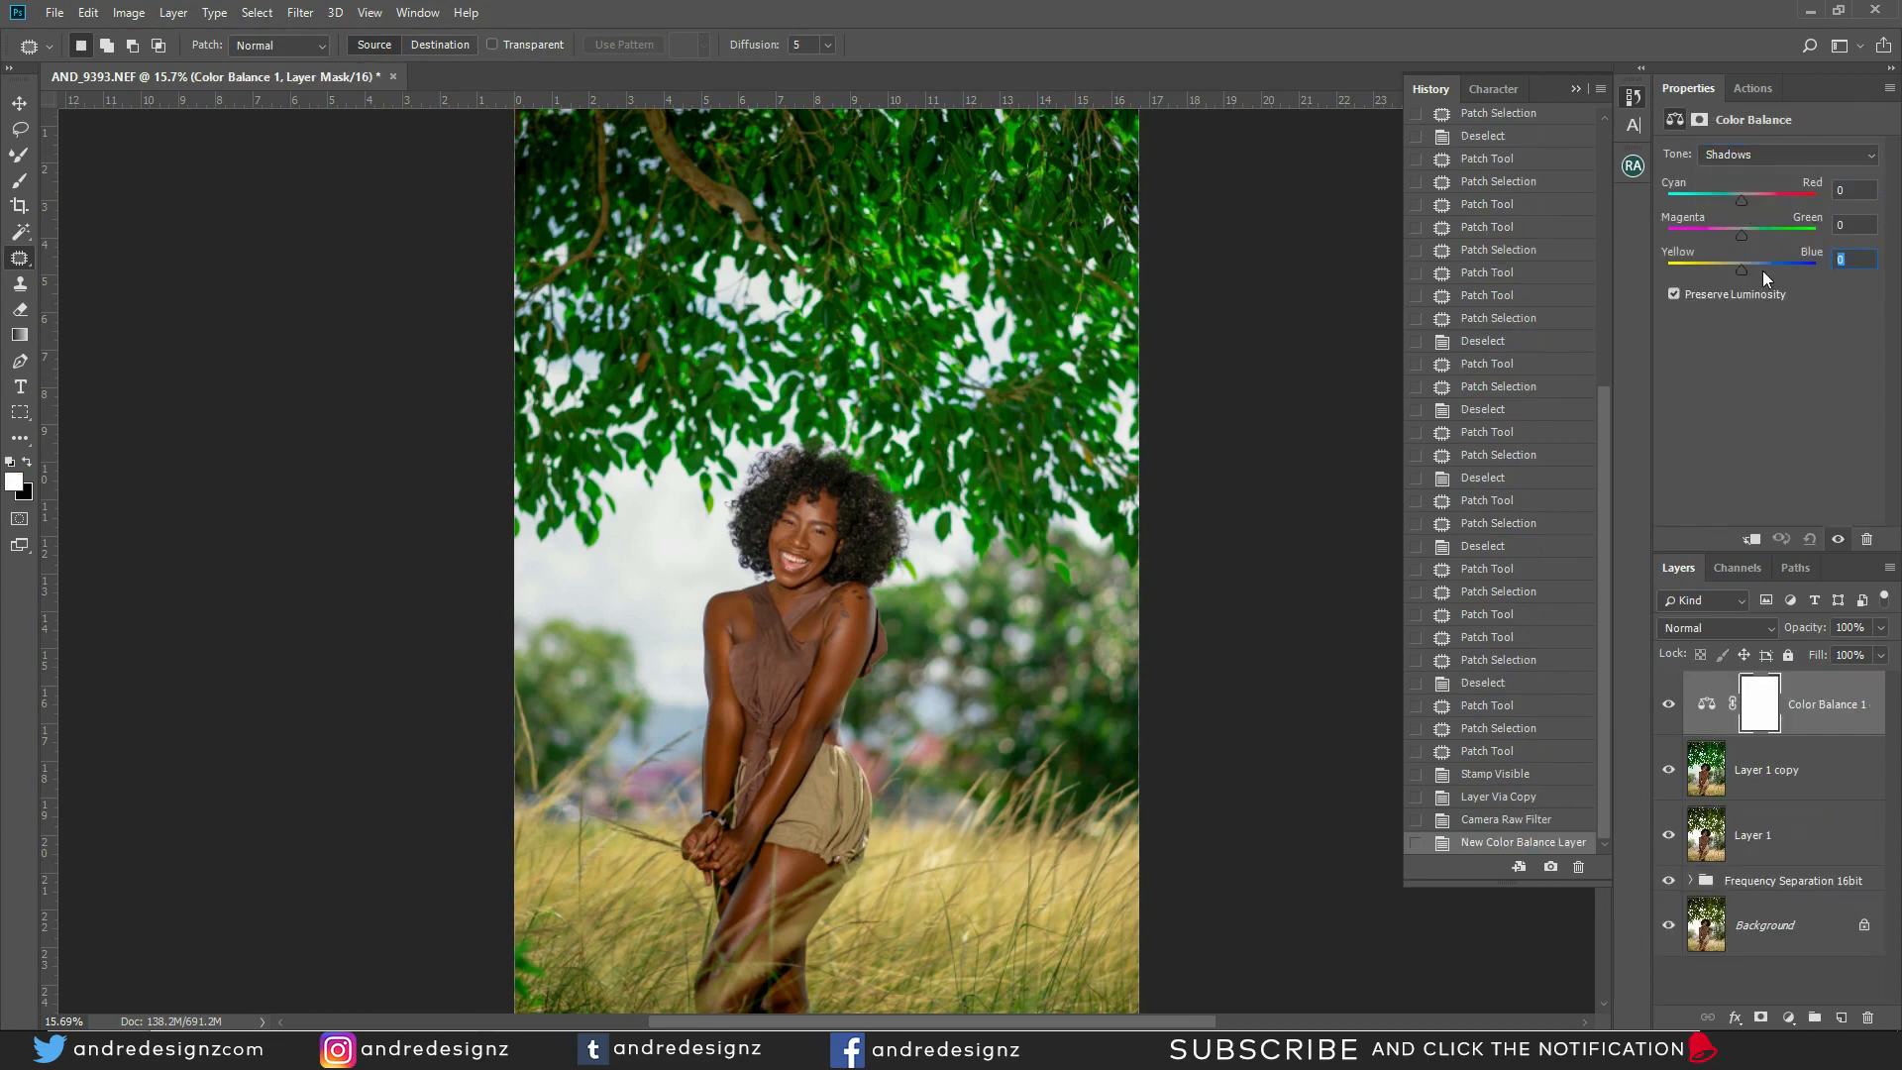
text(5)
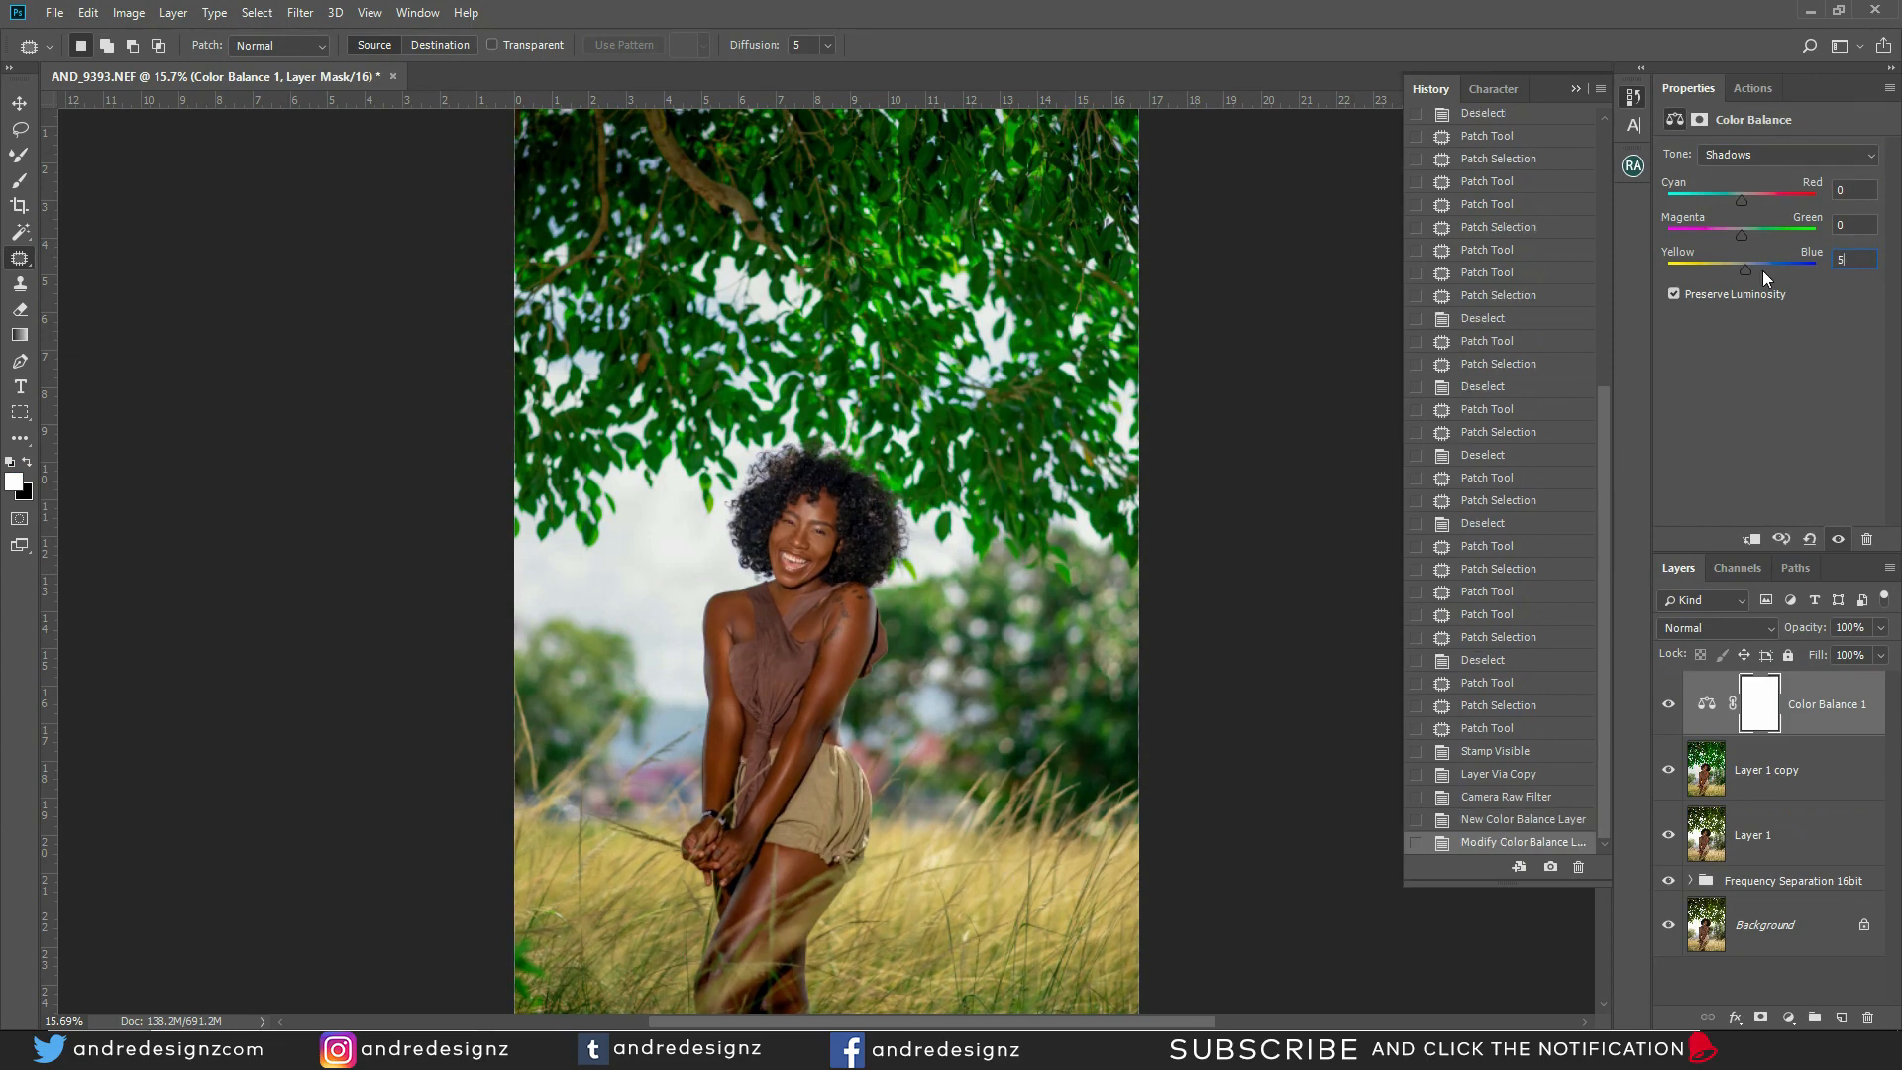
click(1669, 706)
click(1668, 705)
click(1830, 711)
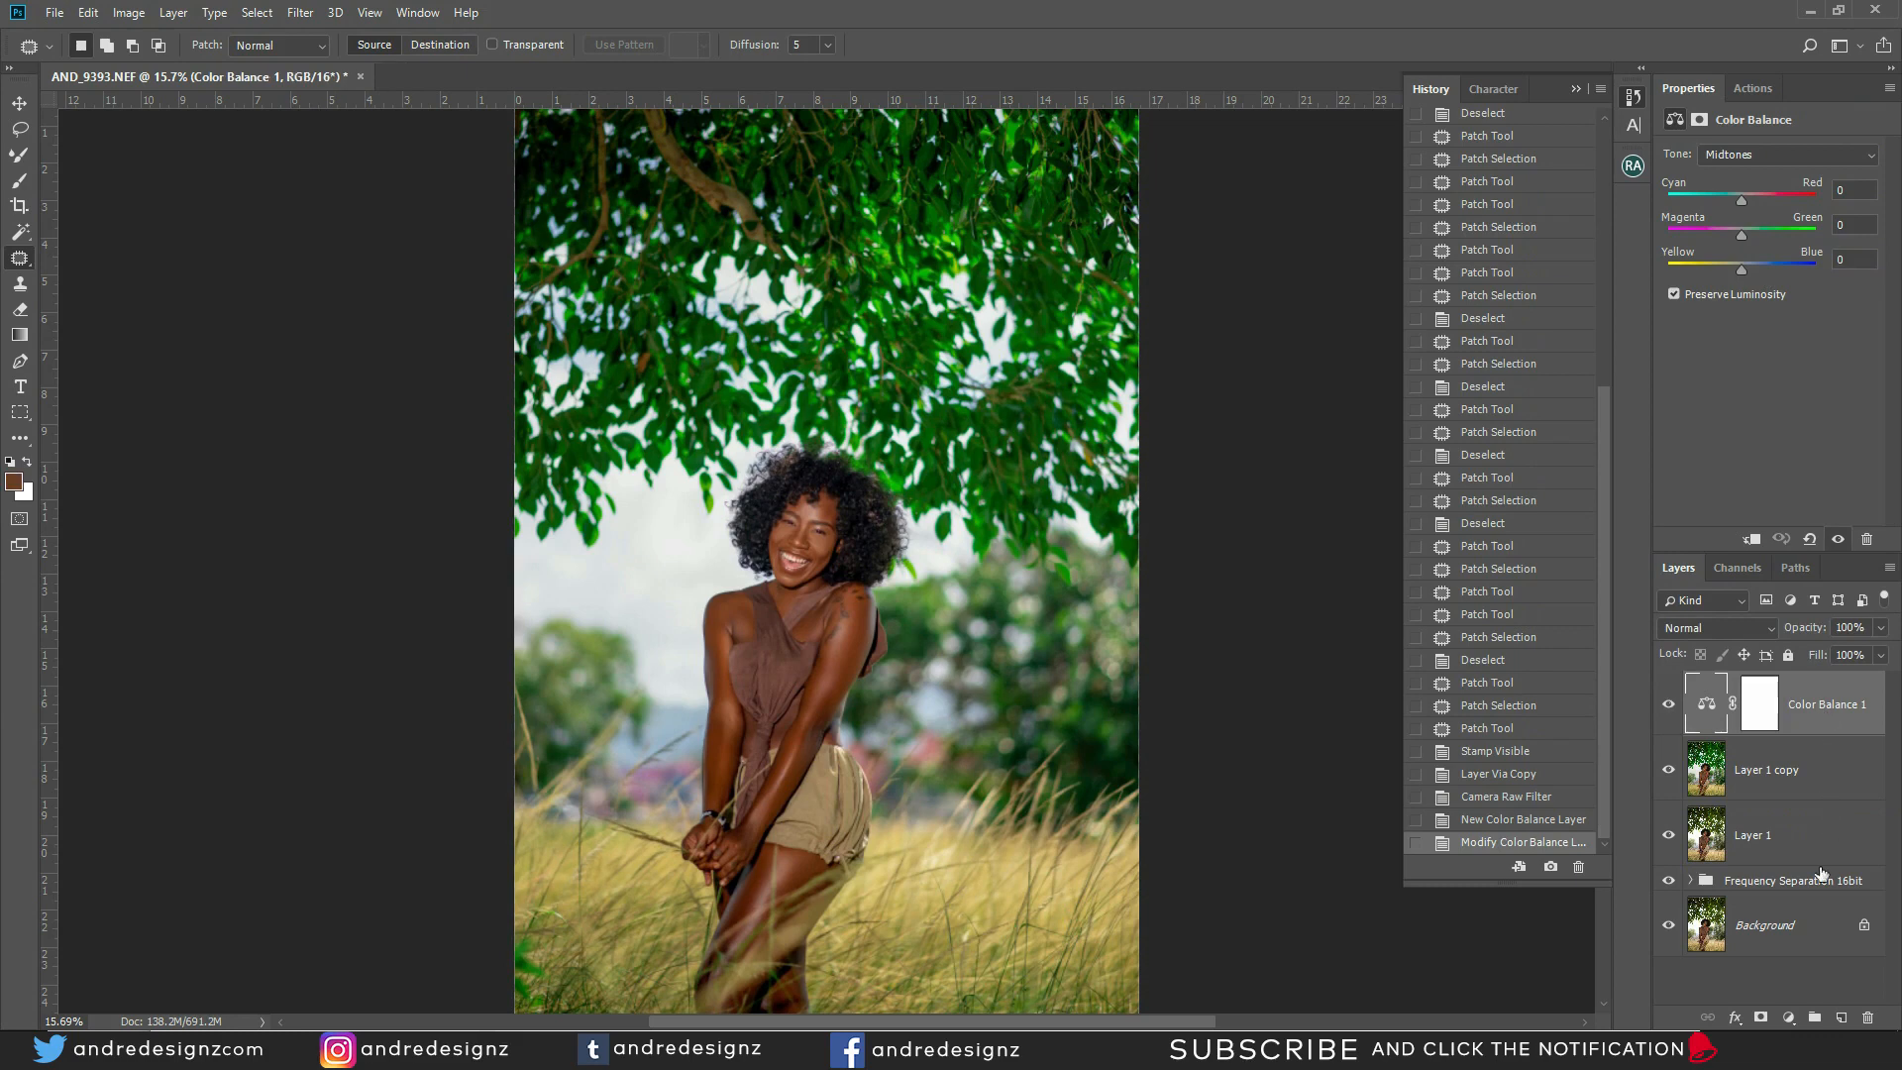
Add a Brightness/Contrast adjustment layer with Contrast set to 40
click(1789, 1017)
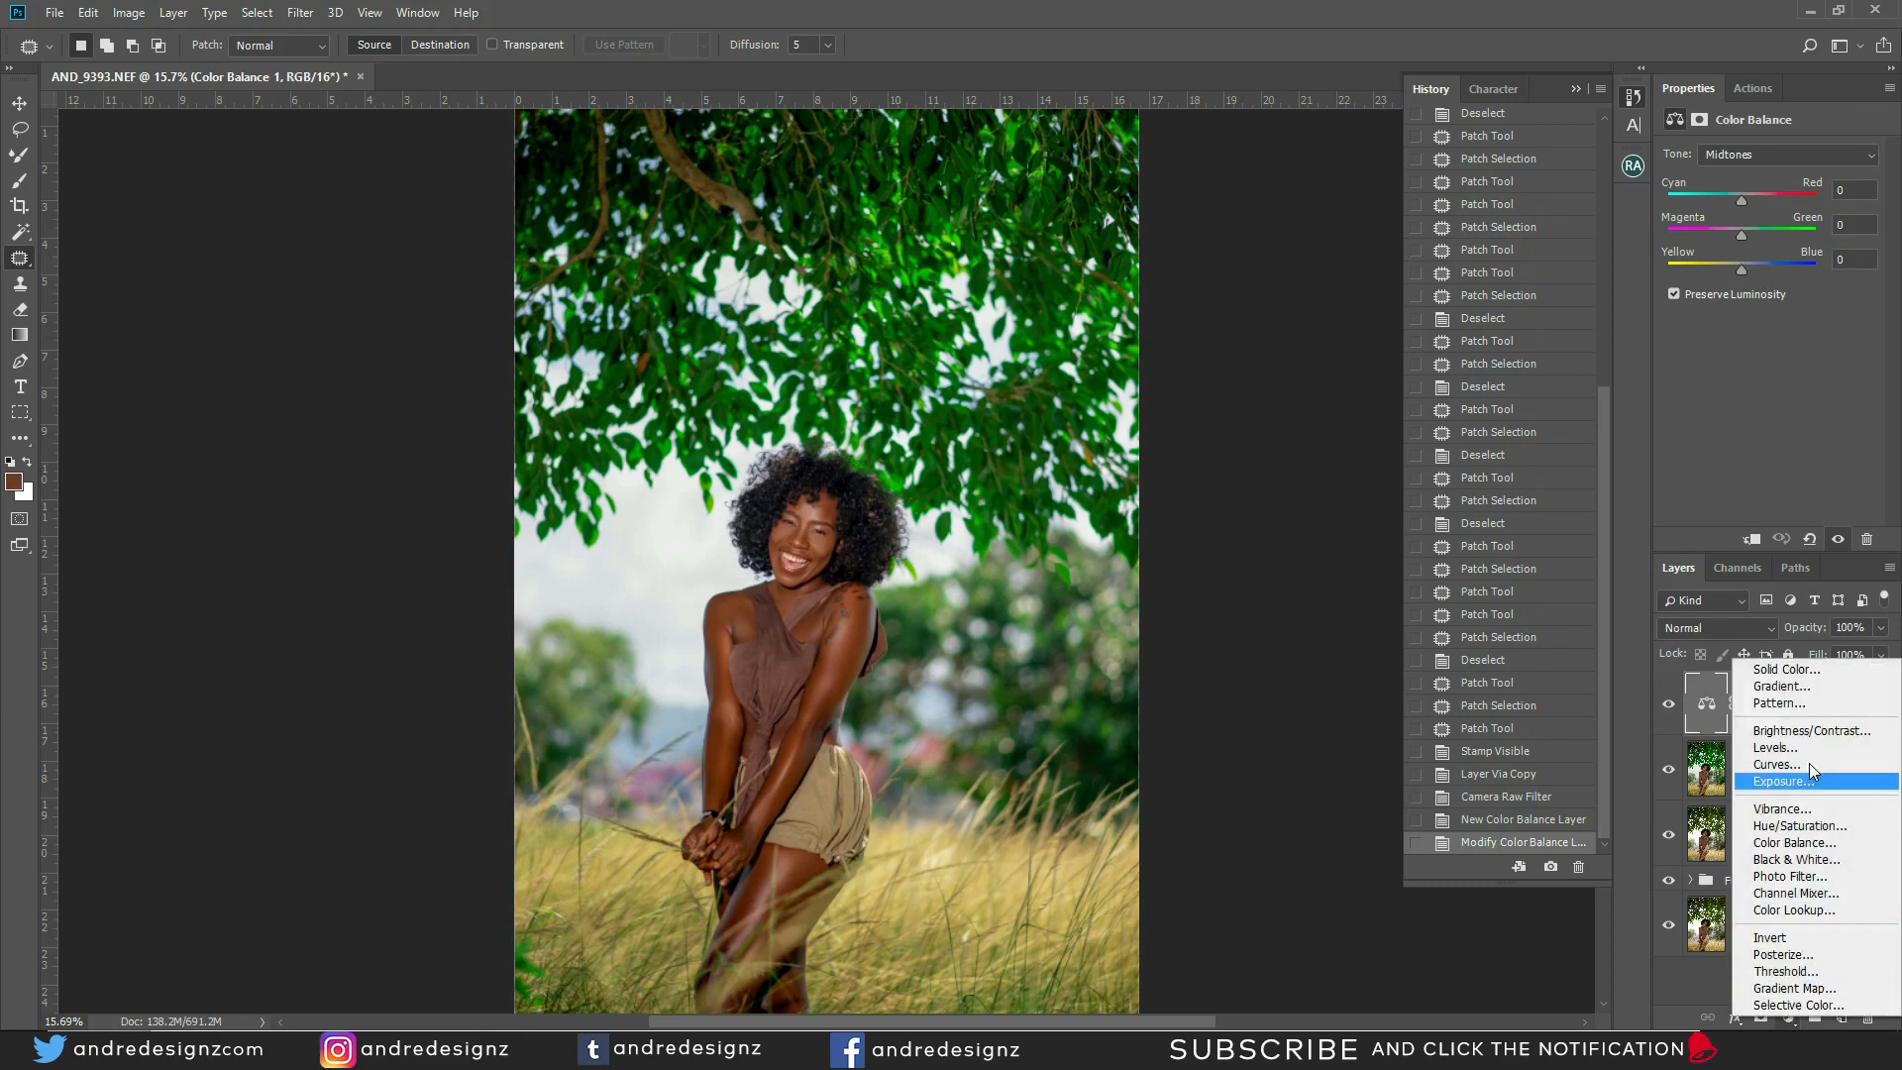
click(1821, 733)
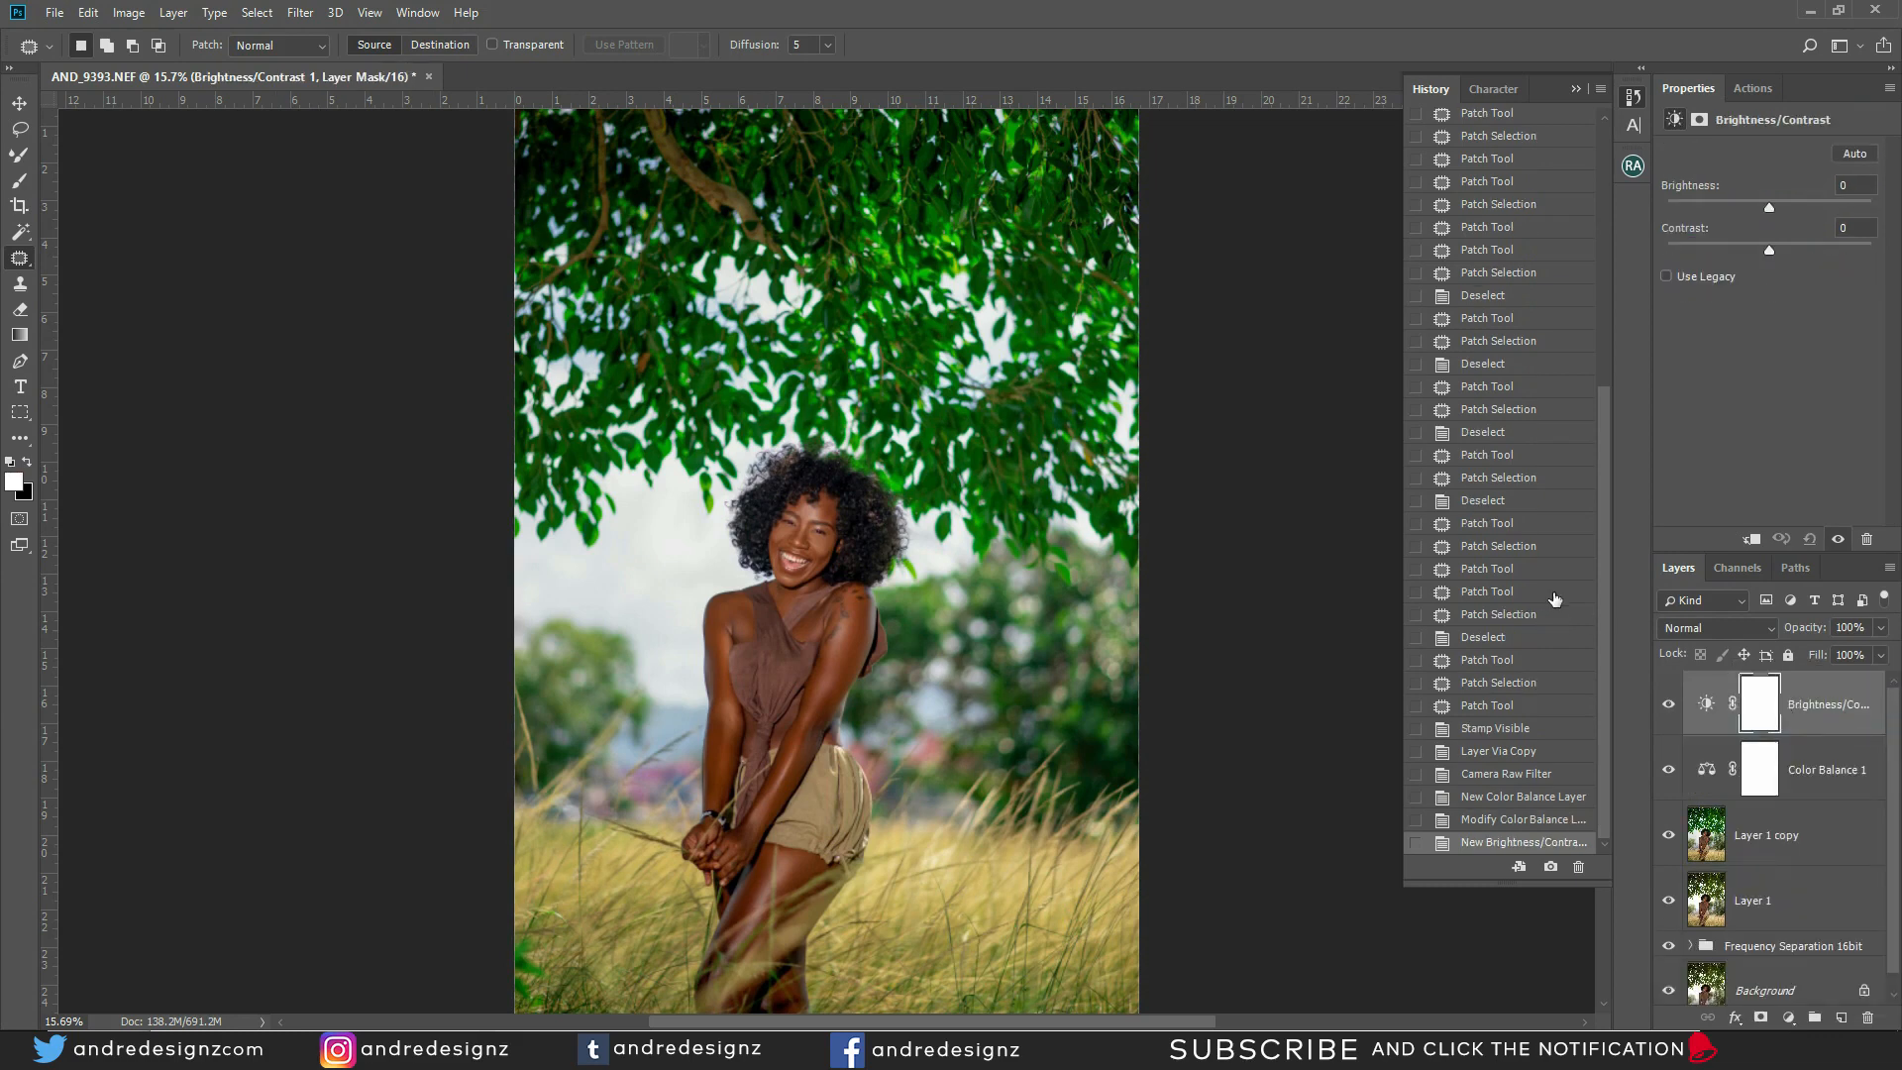
scroll(733, 289, up, 8)
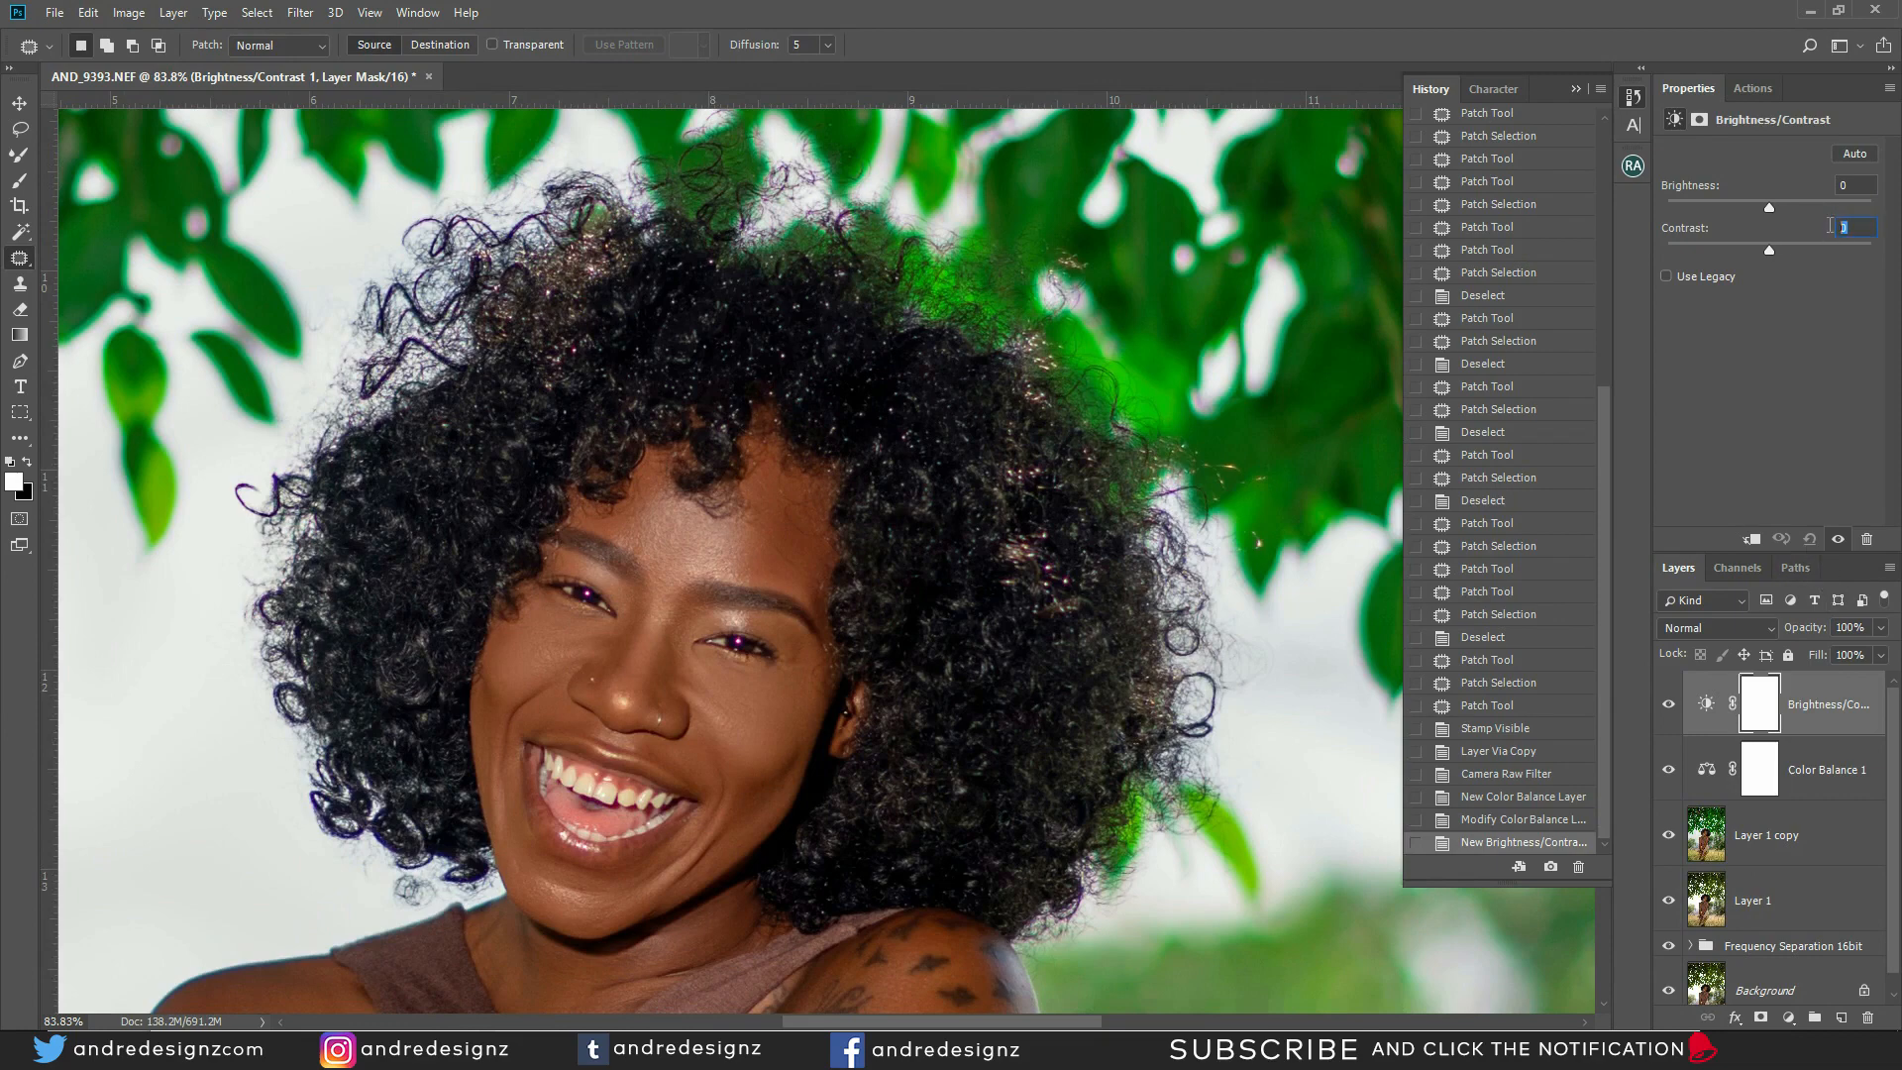
text(10)
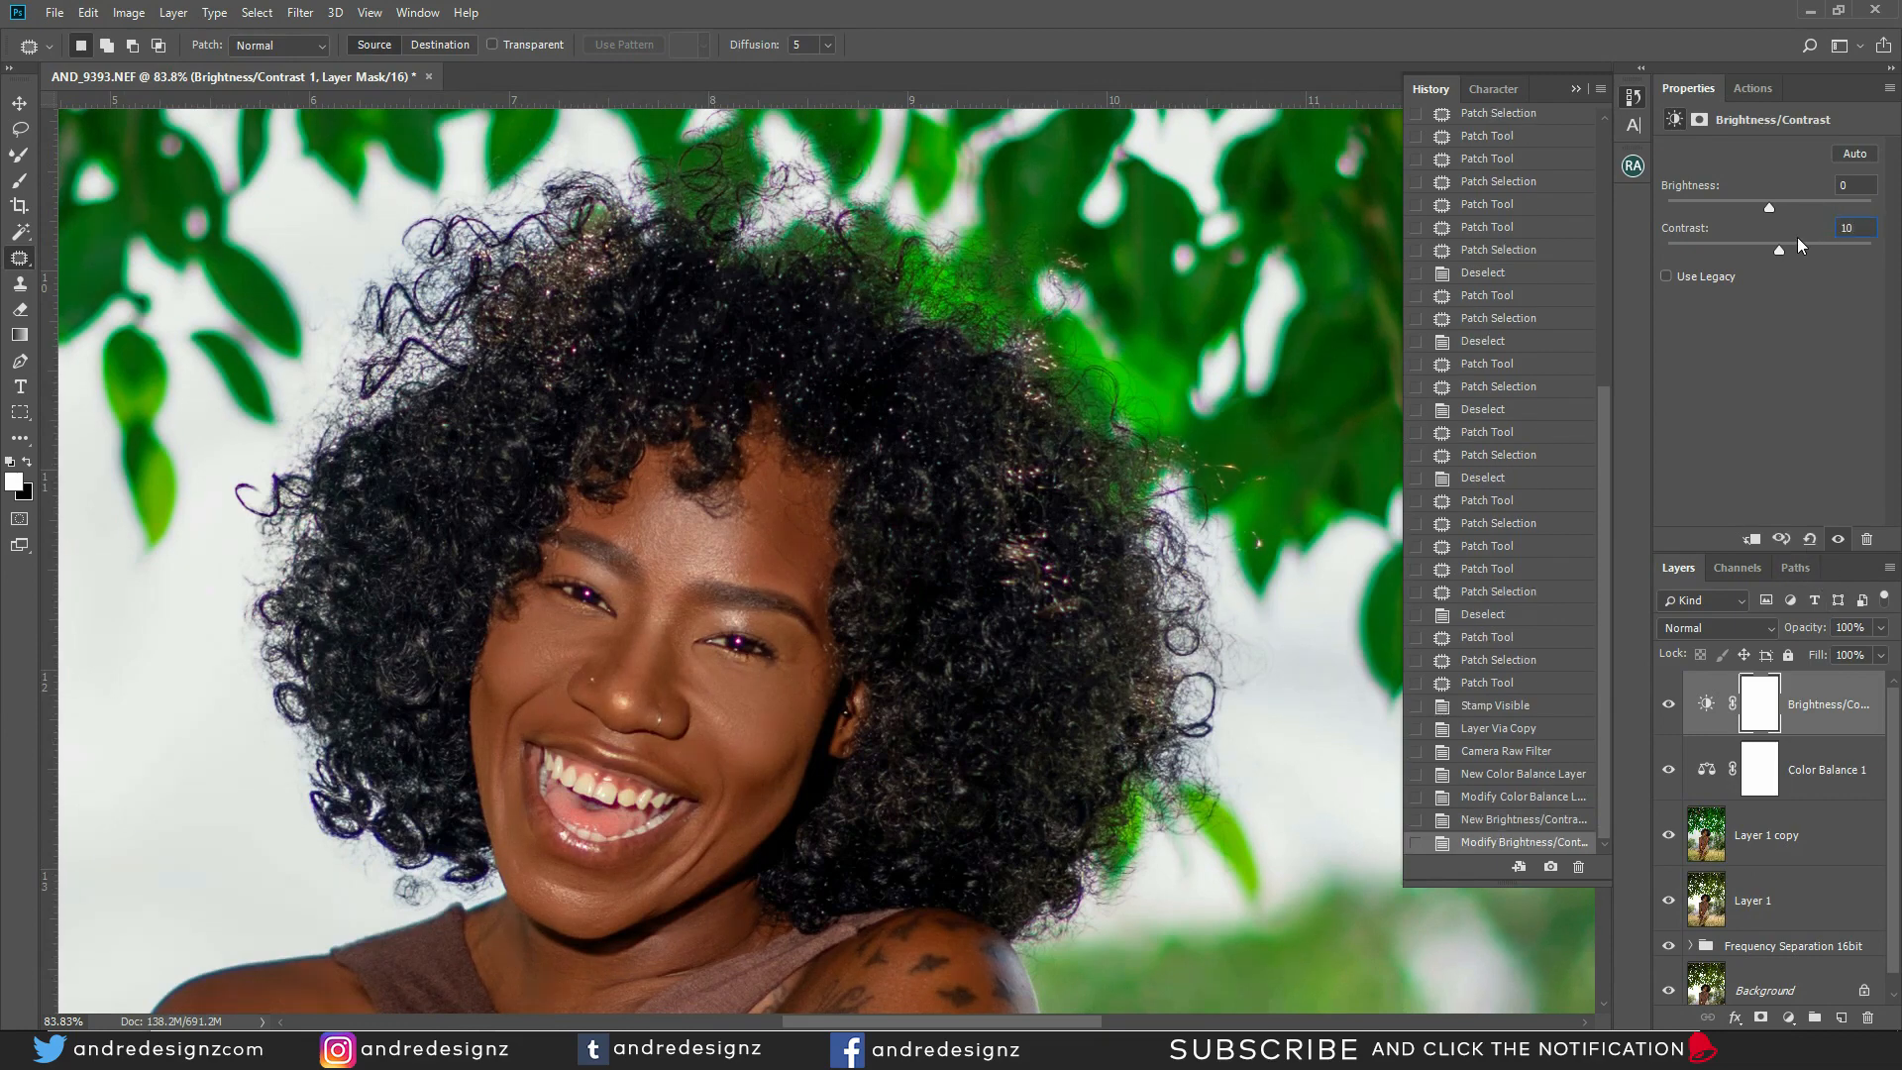
drag(1811, 259, 1823, 260)
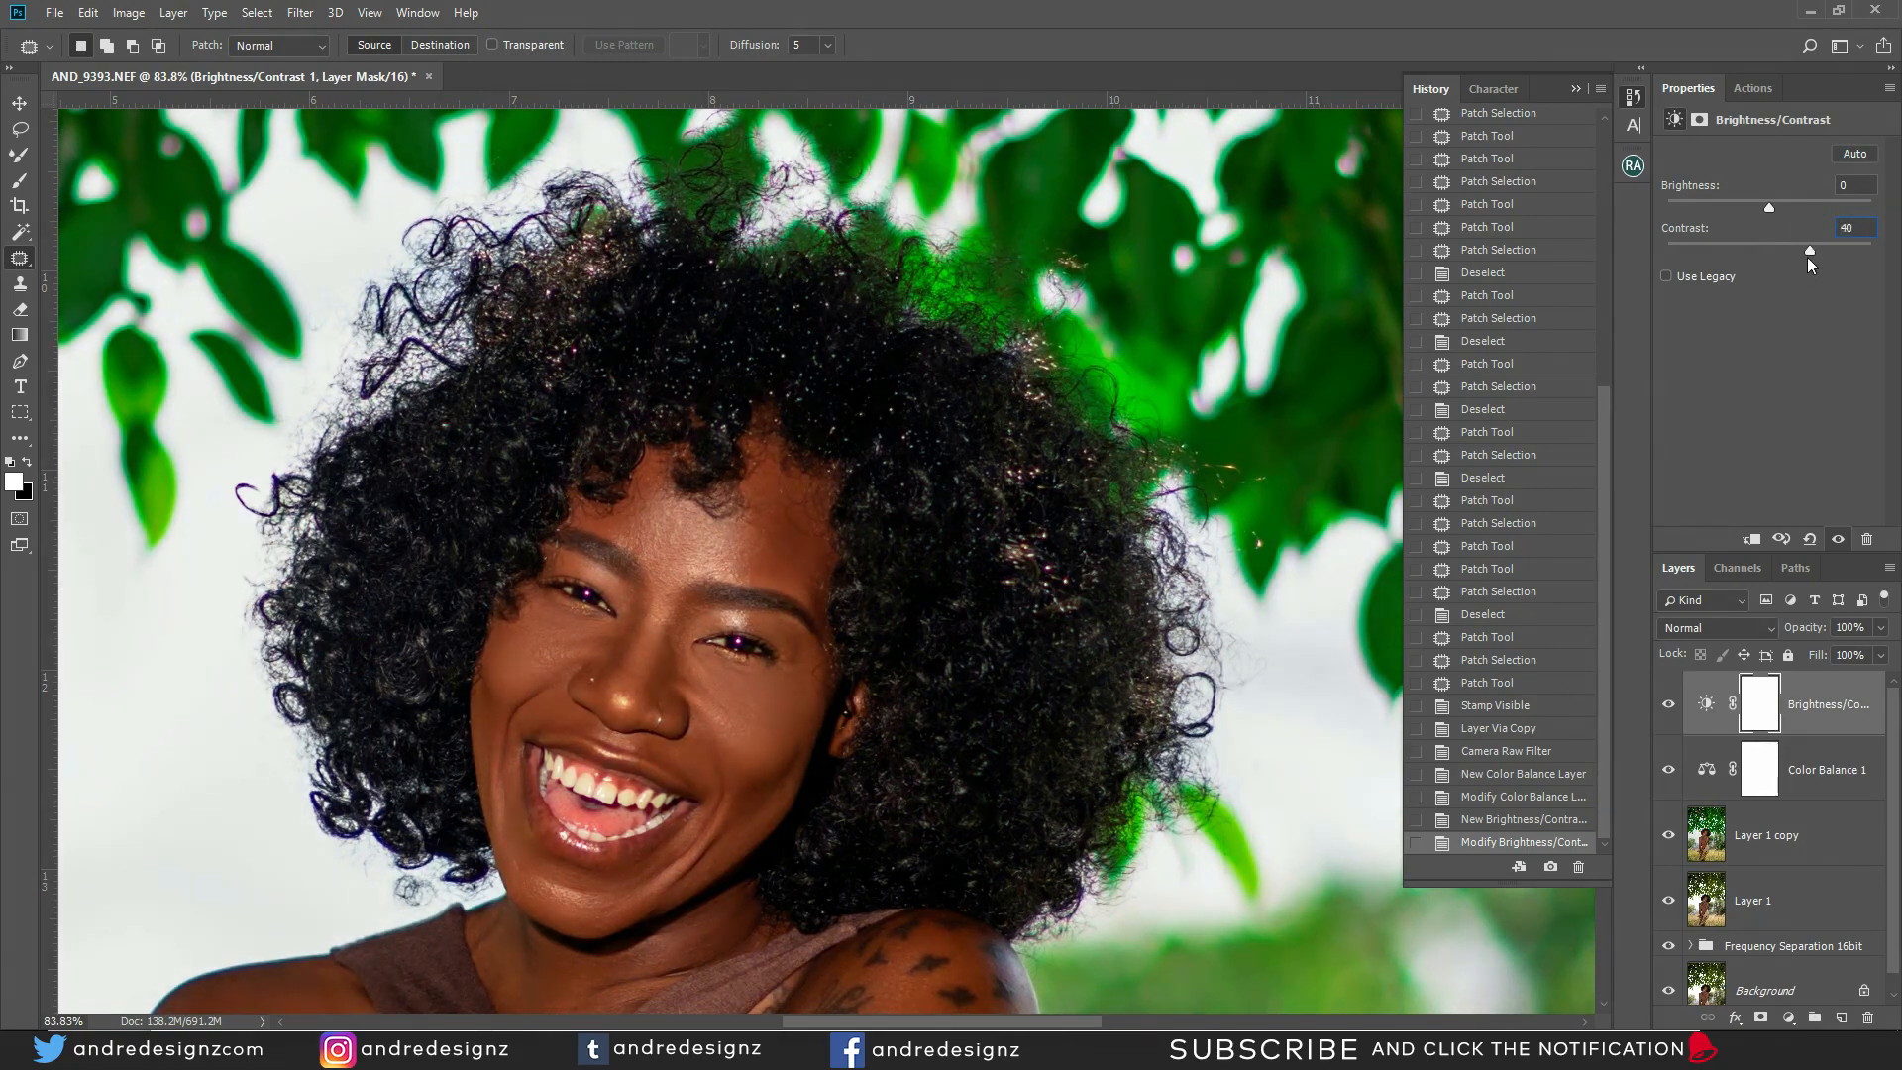
Invert the Brightness/Contrast layer mask to black and ready the Brush tool at 100% flow
click(1763, 709)
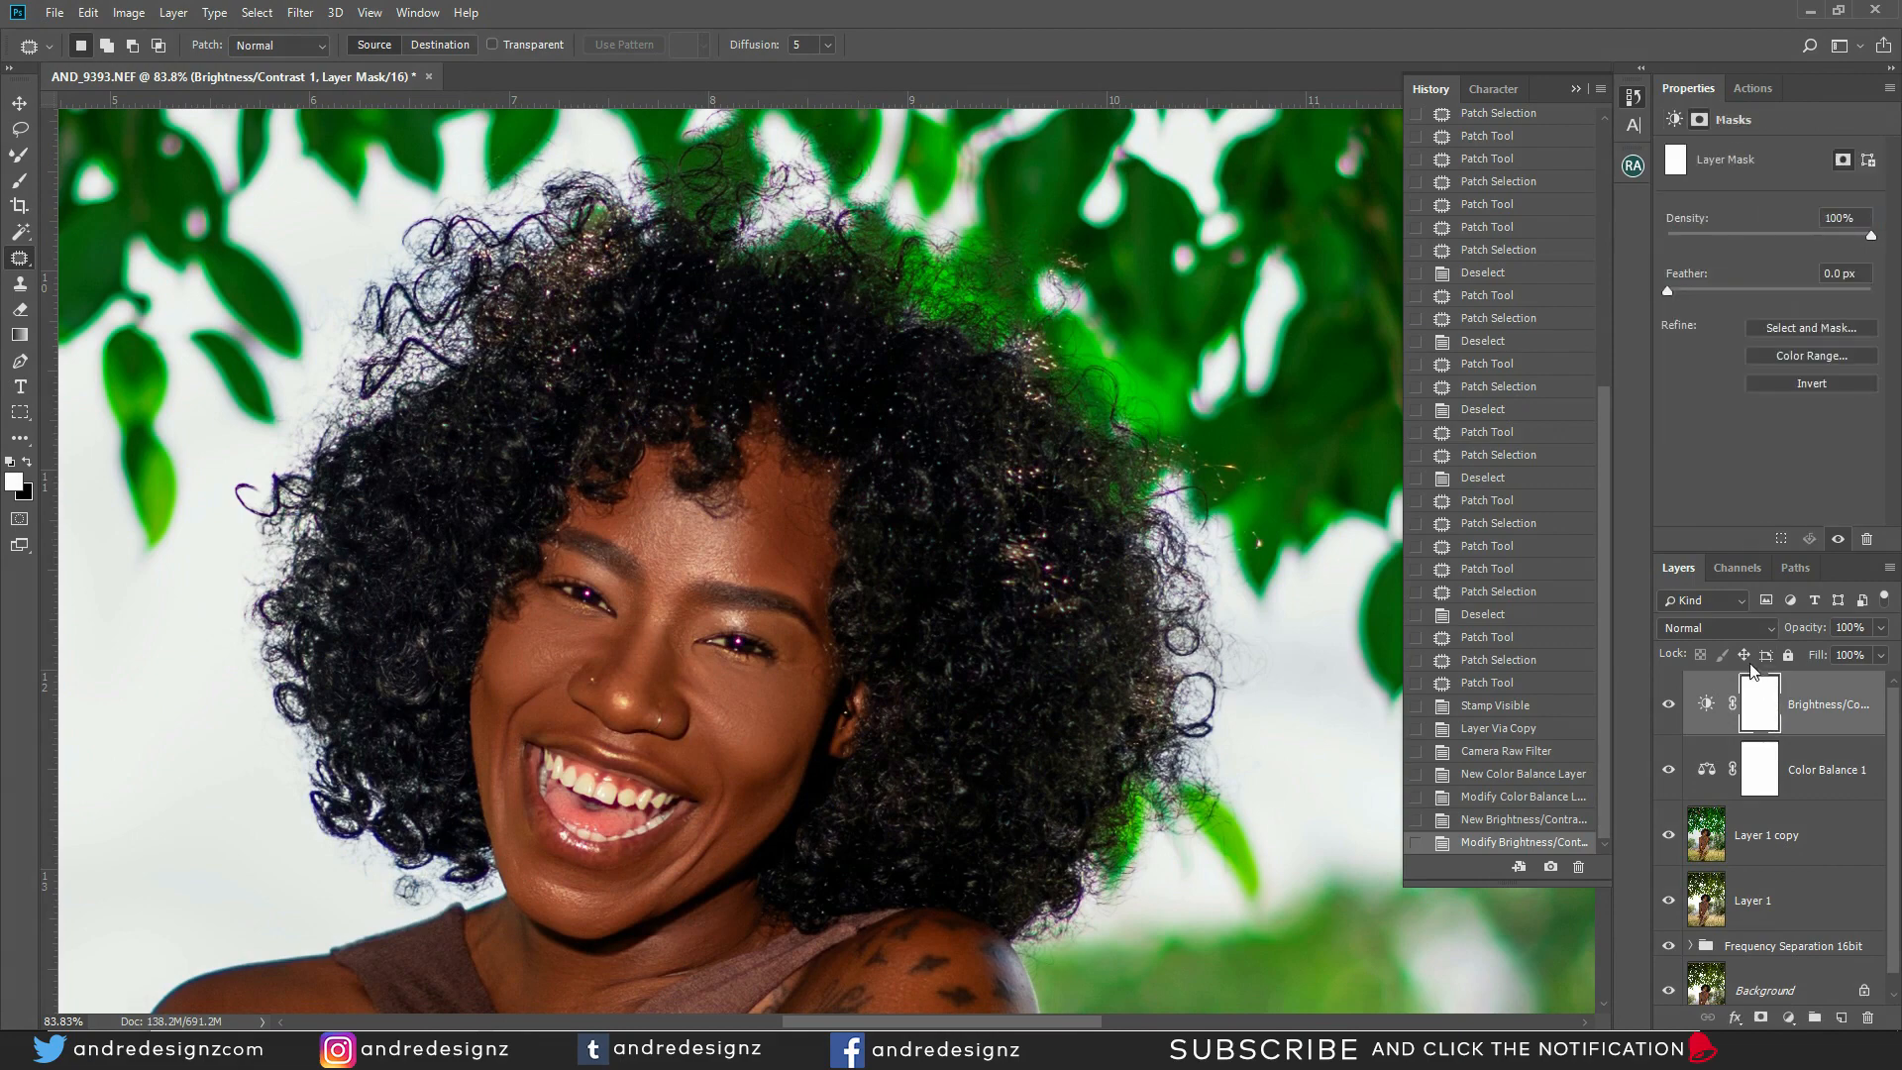
key(ctrl+i)
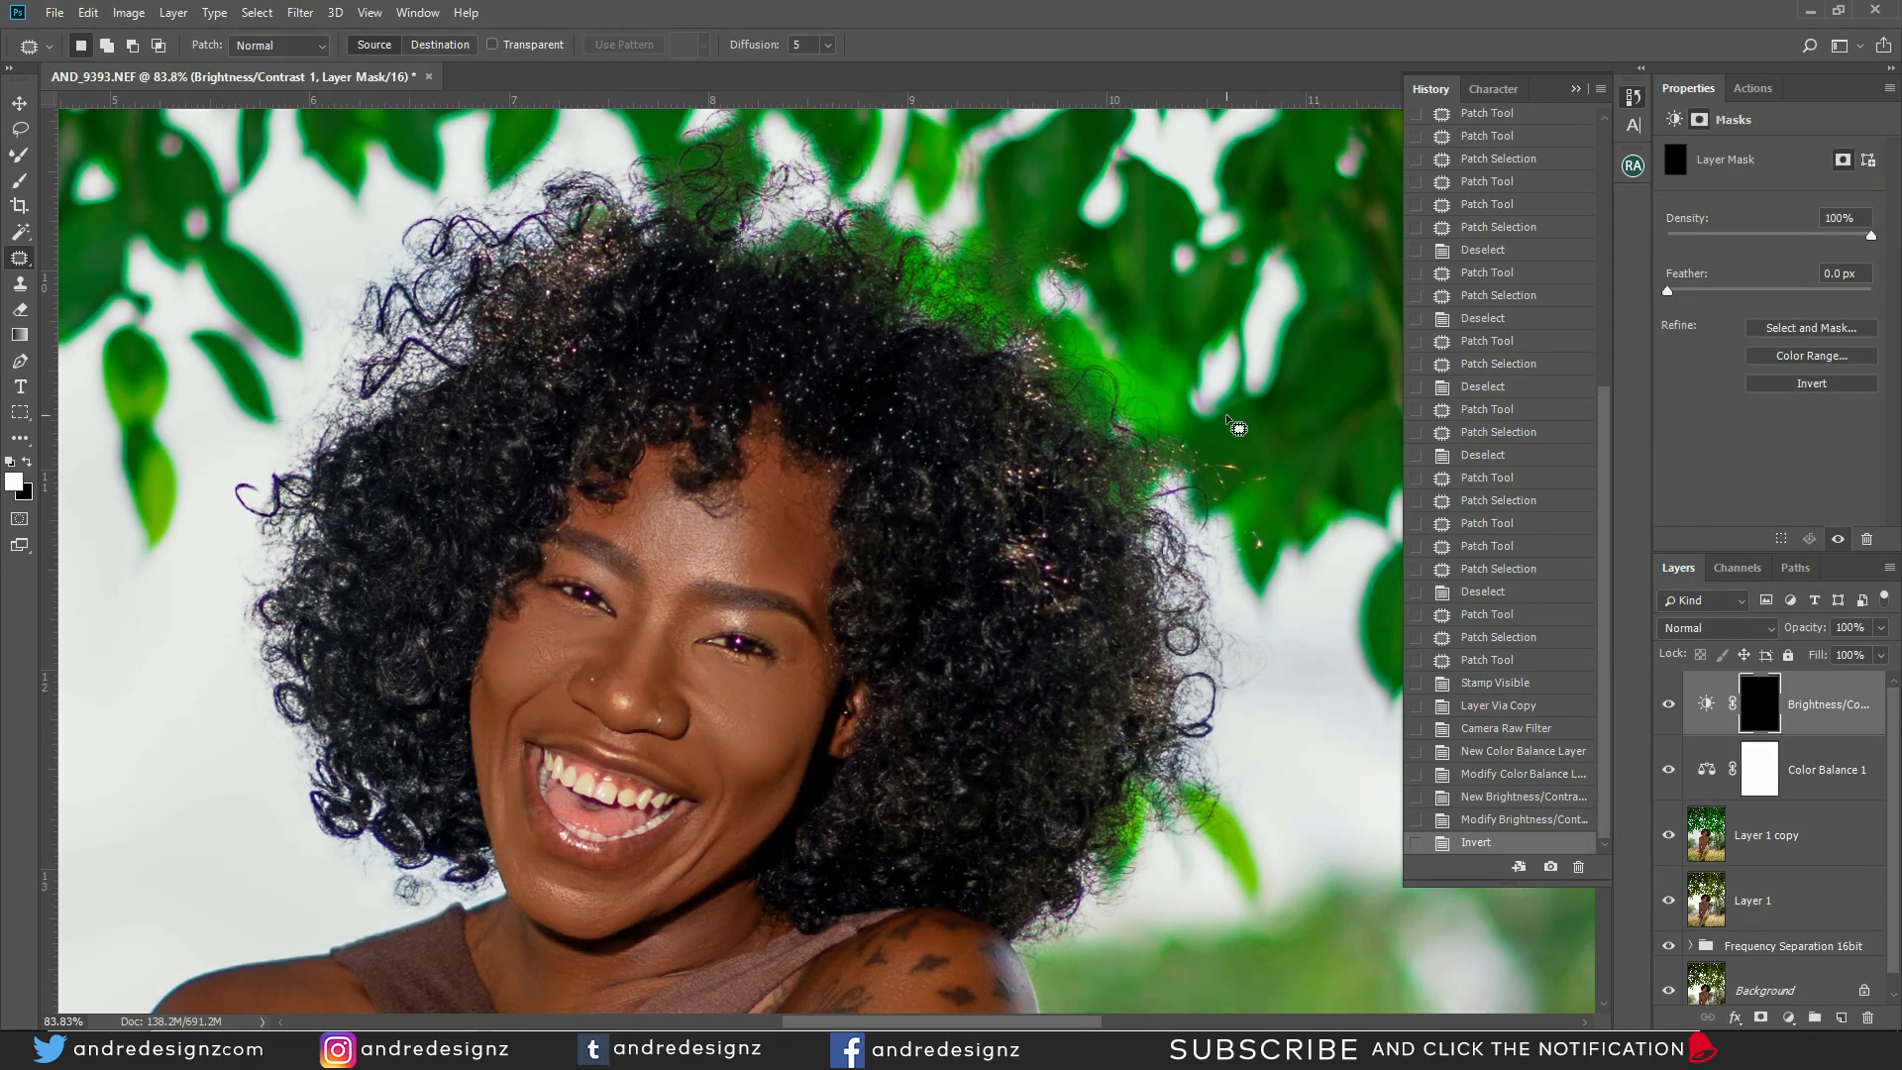
key(b)
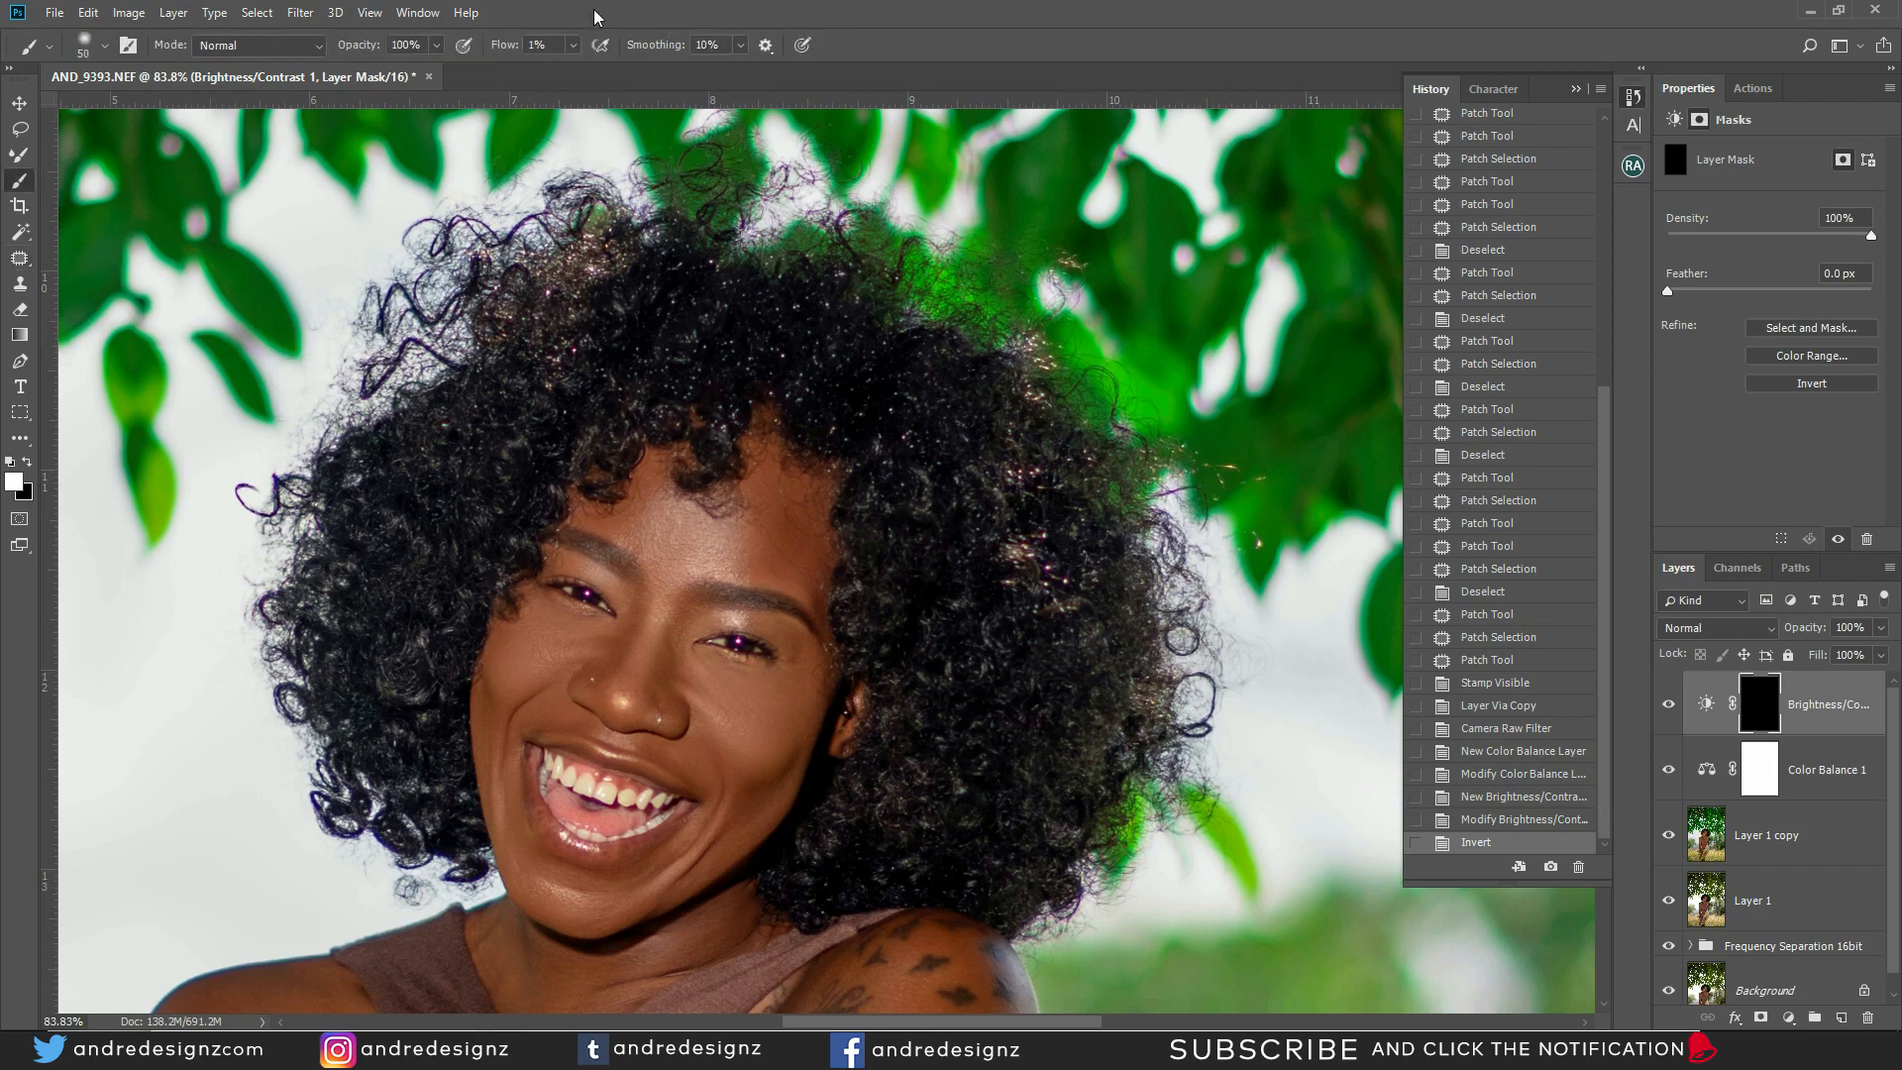
click(573, 45)
drag(574, 69, 733, 86)
Paint white on the mask over the woman's curly hair, enlarging the soft brush to 200, and check the contrast effect on and off
key(bracketright)
key(bracketright)
key(bracketright)
key(bracketright)
key(bracketright)
drag(492, 408, 442, 439)
drag(443, 440, 482, 428)
key(bracketright)
key(bracketright)
key(bracketright)
key(bracketright)
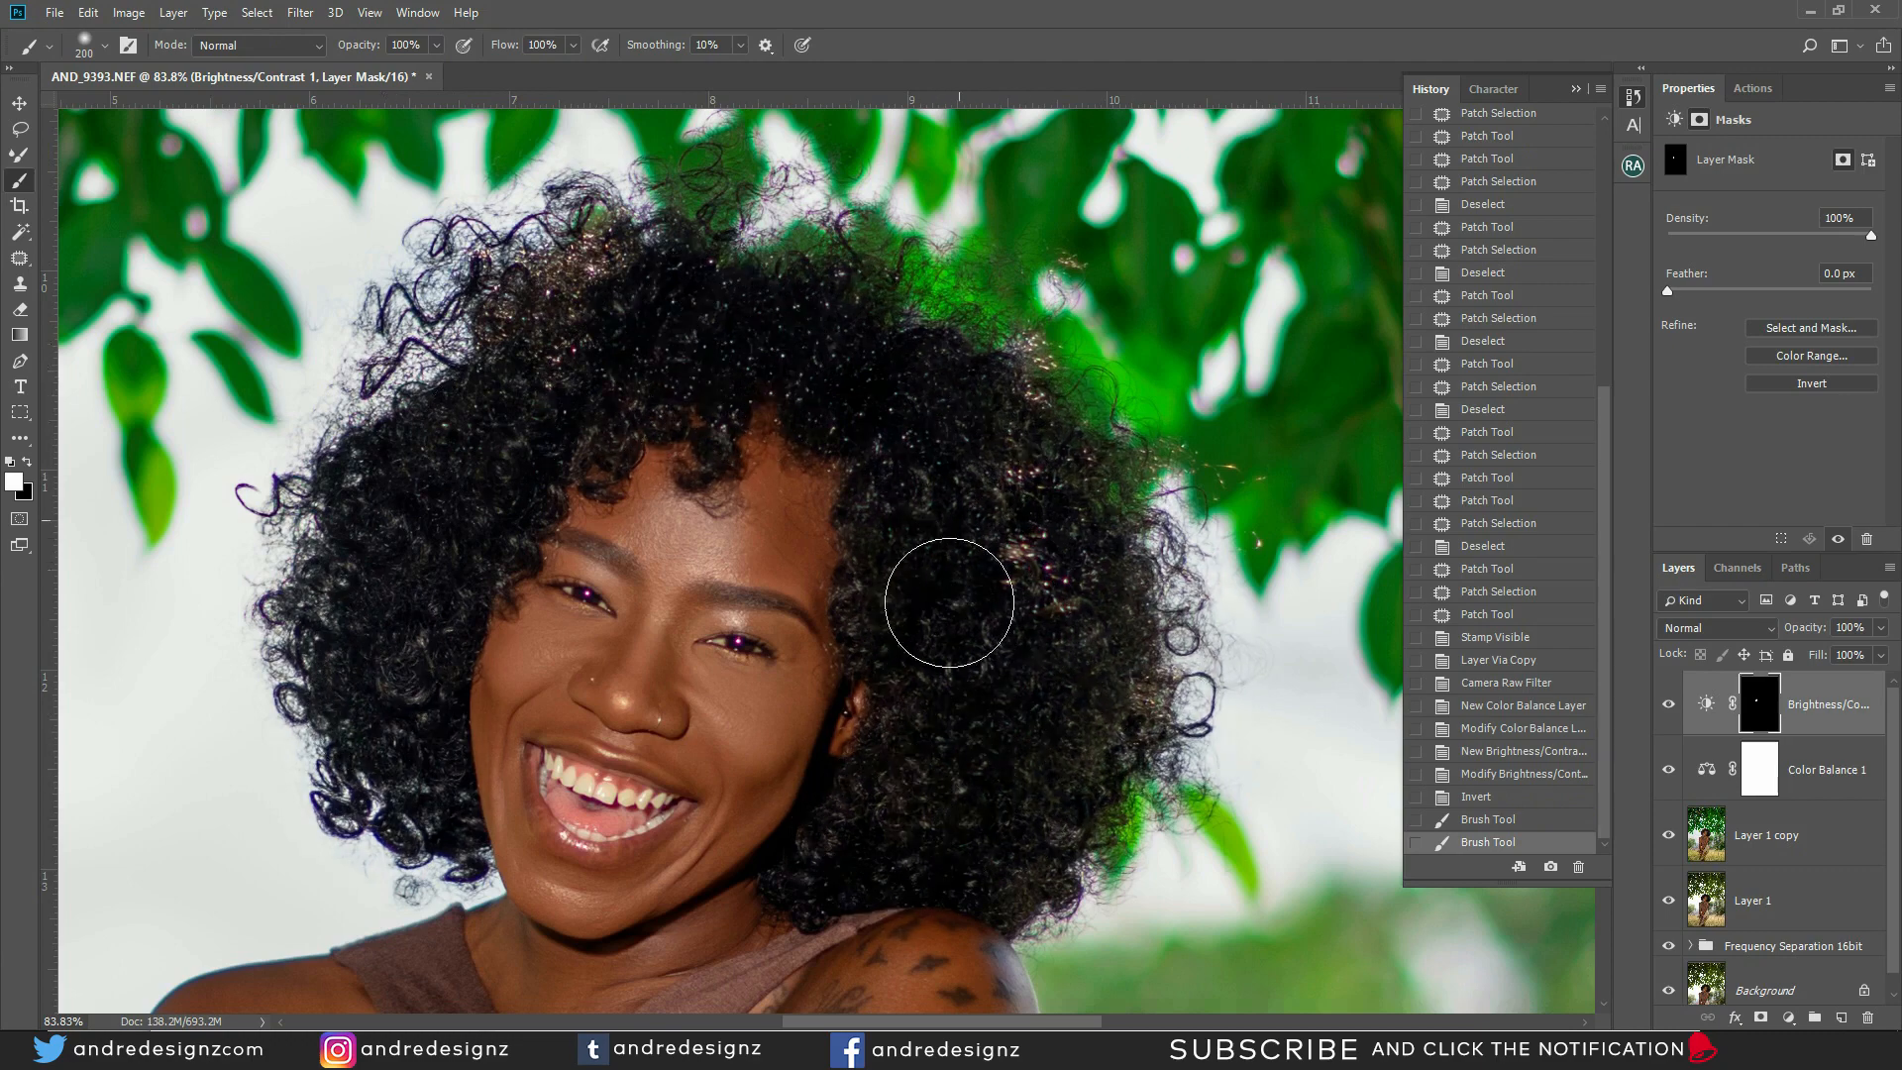
drag(1124, 646, 1154, 641)
click(1670, 705)
click(1670, 706)
click(1671, 707)
click(1671, 707)
Examine the graded portrait as a whole and both eyes in close-up
scroll(921, 537, down, 10)
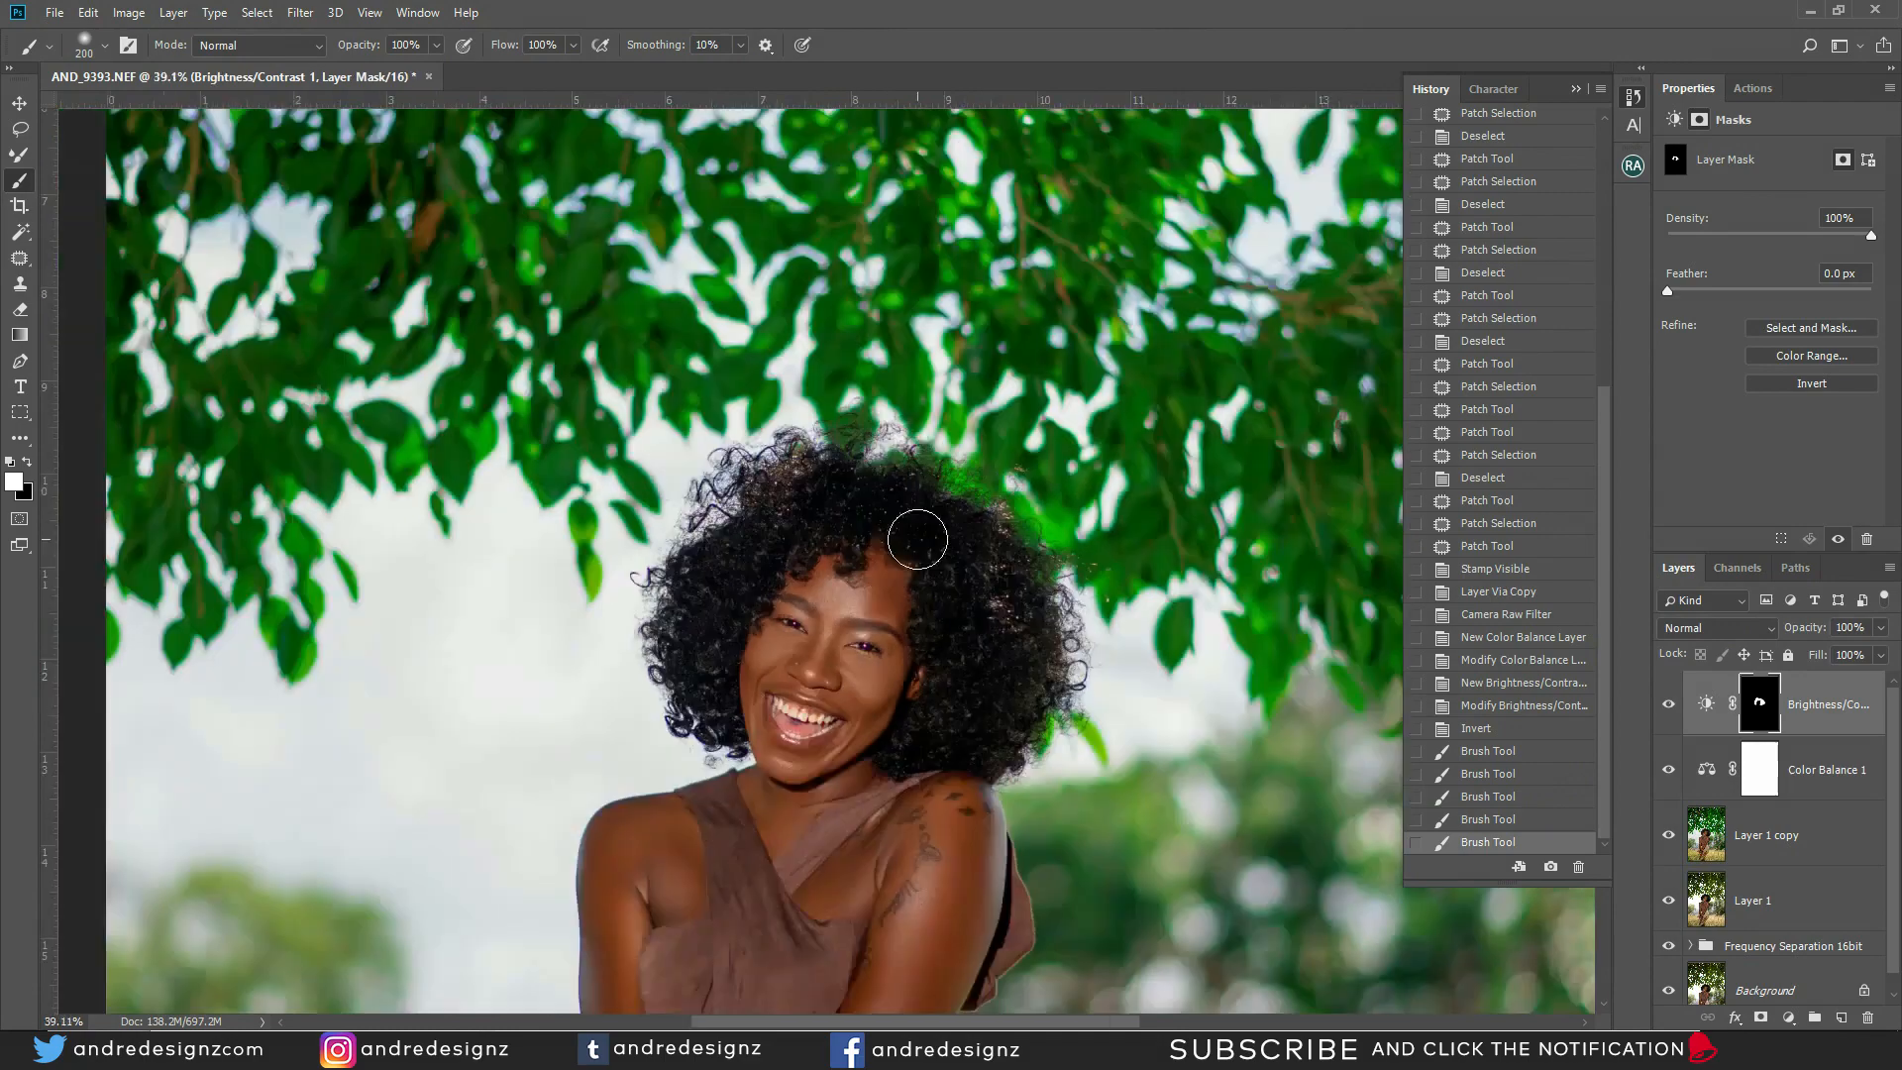
scroll(931, 532, up, 1)
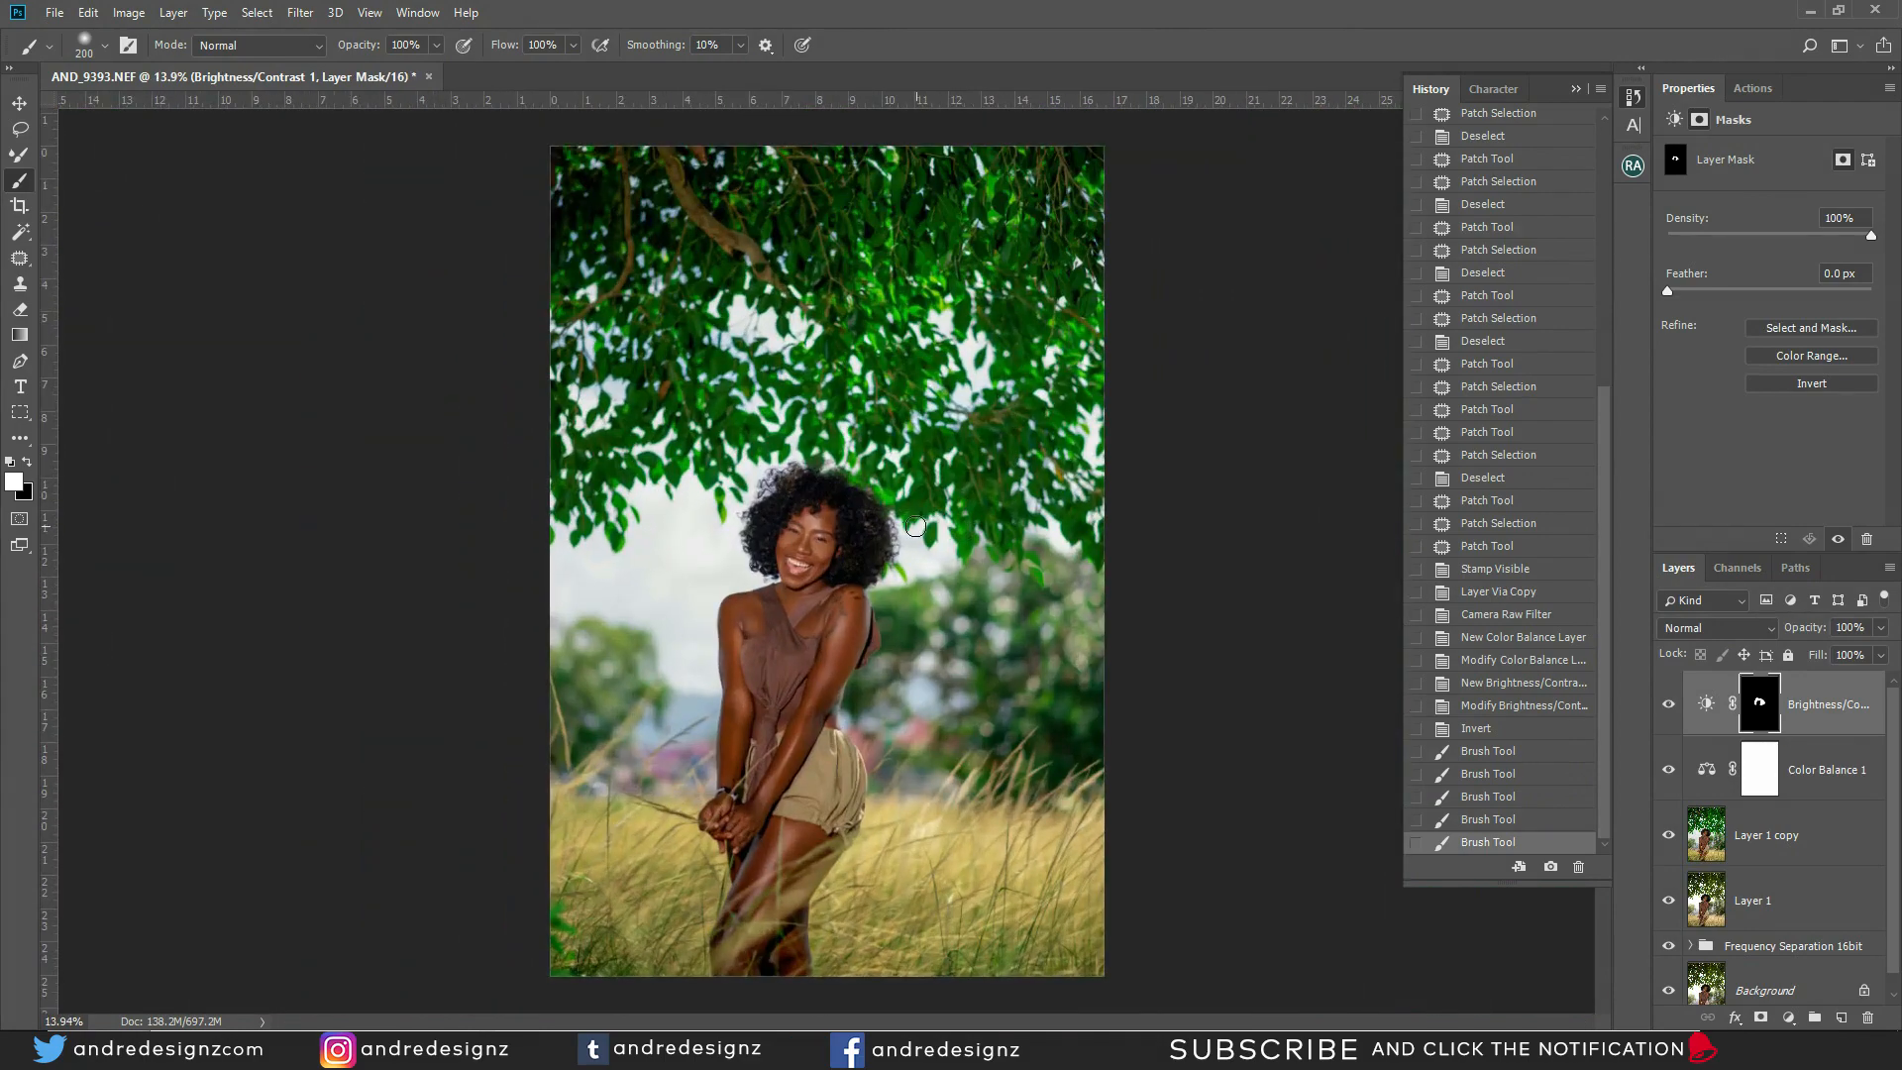
scroll(910, 492, up, 1)
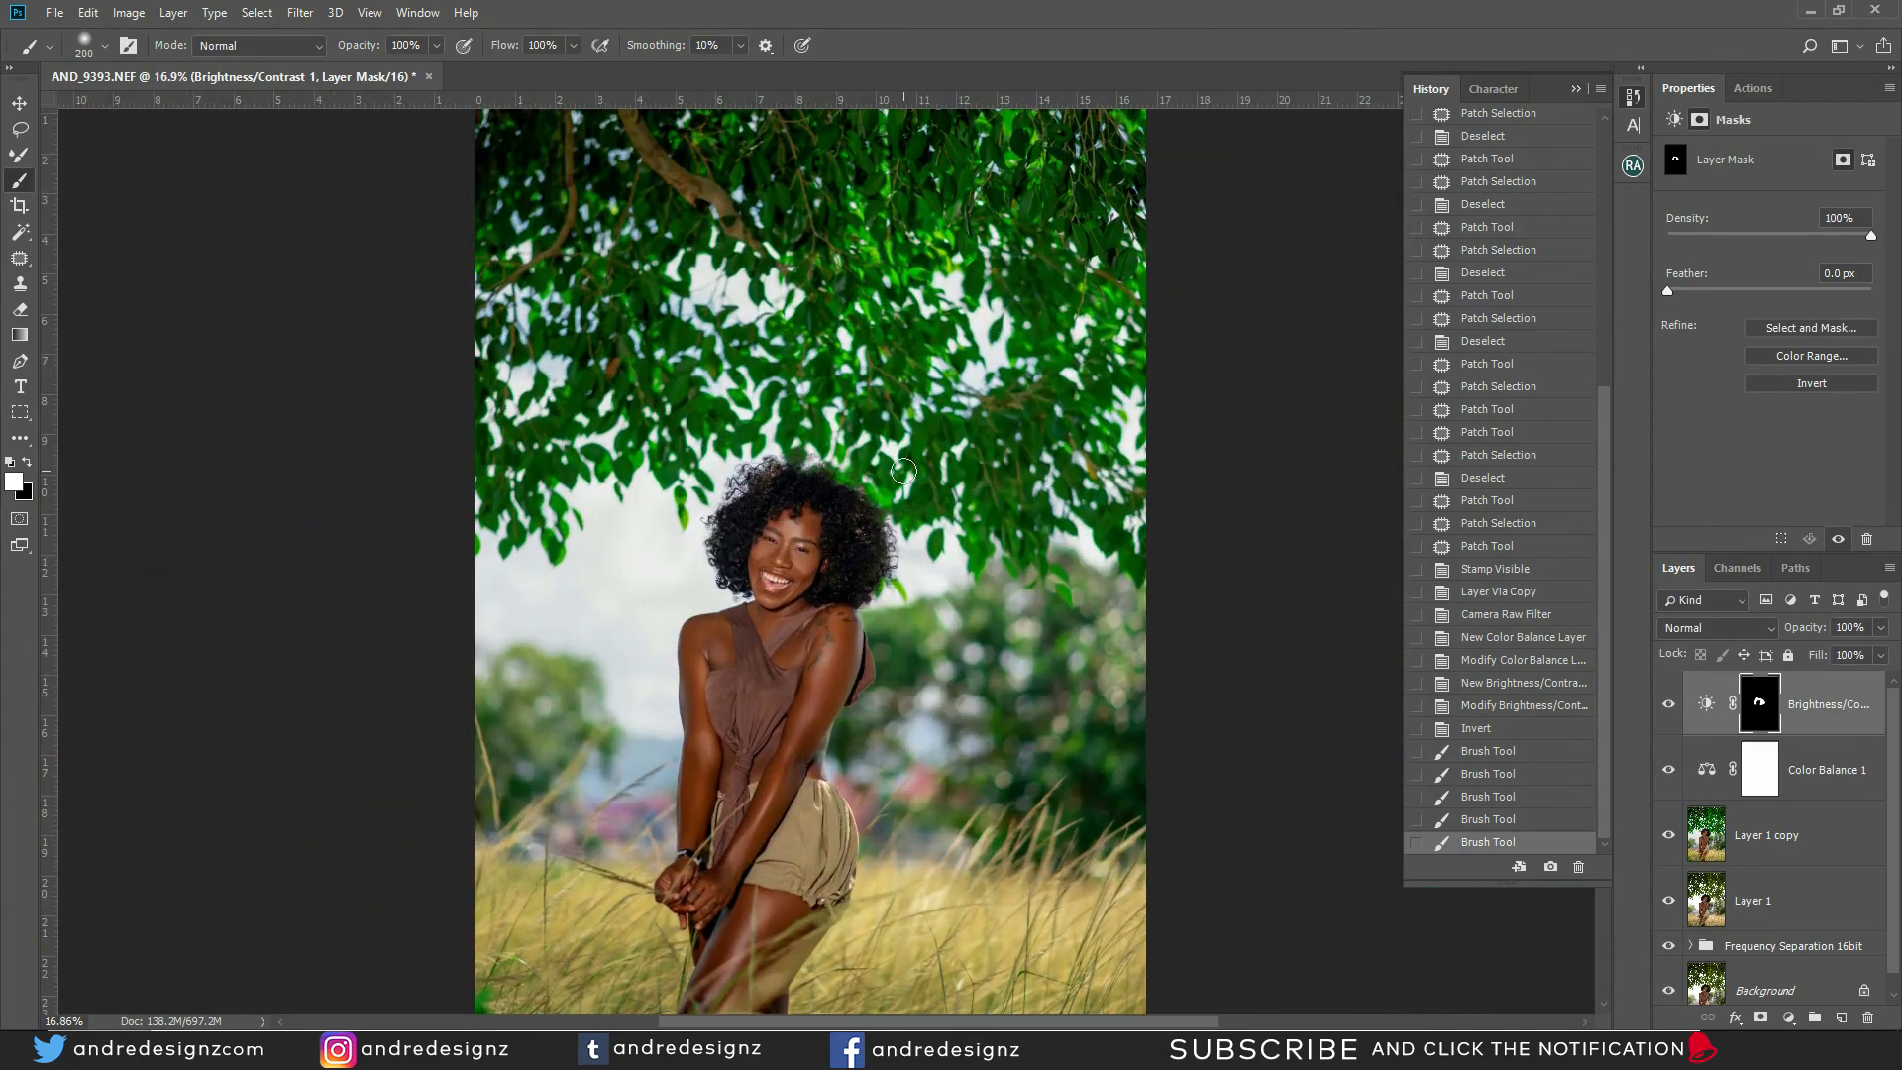
scroll(853, 538, left, 1)
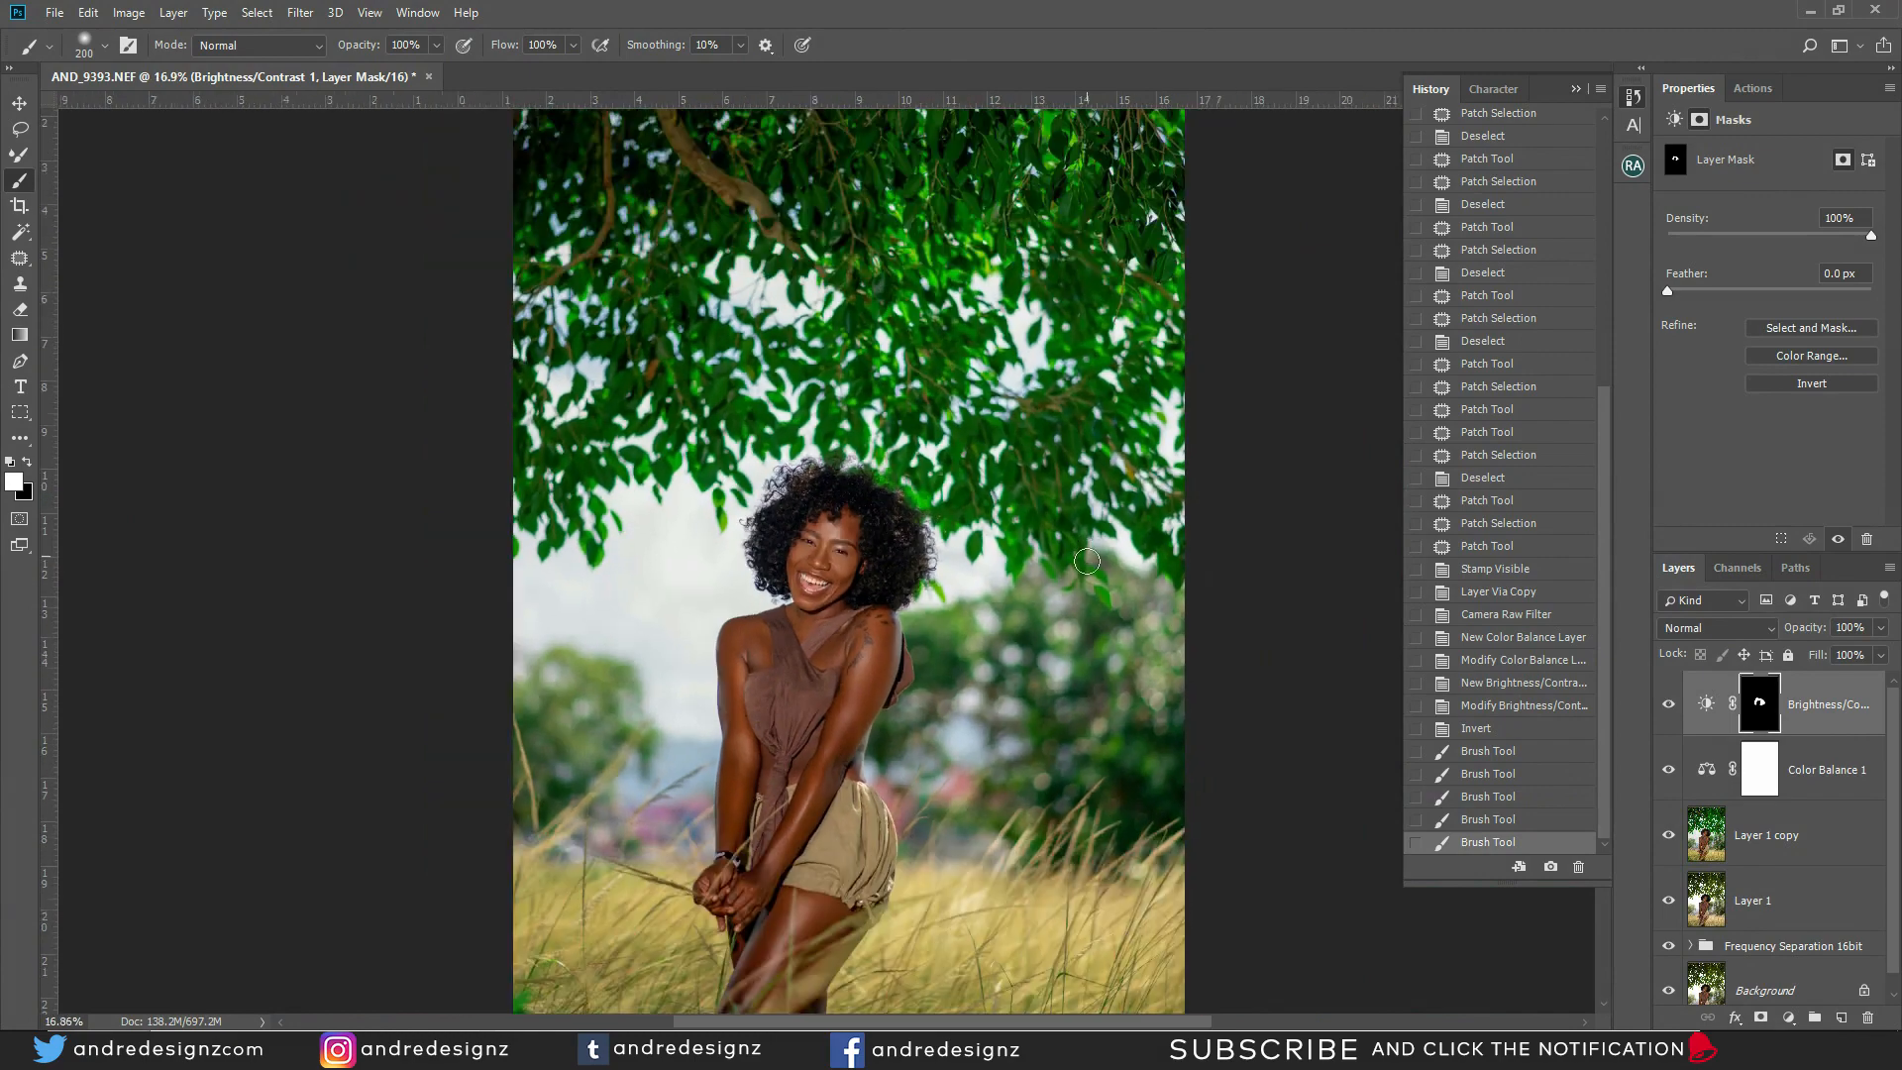
scroll(797, 555, up, 5)
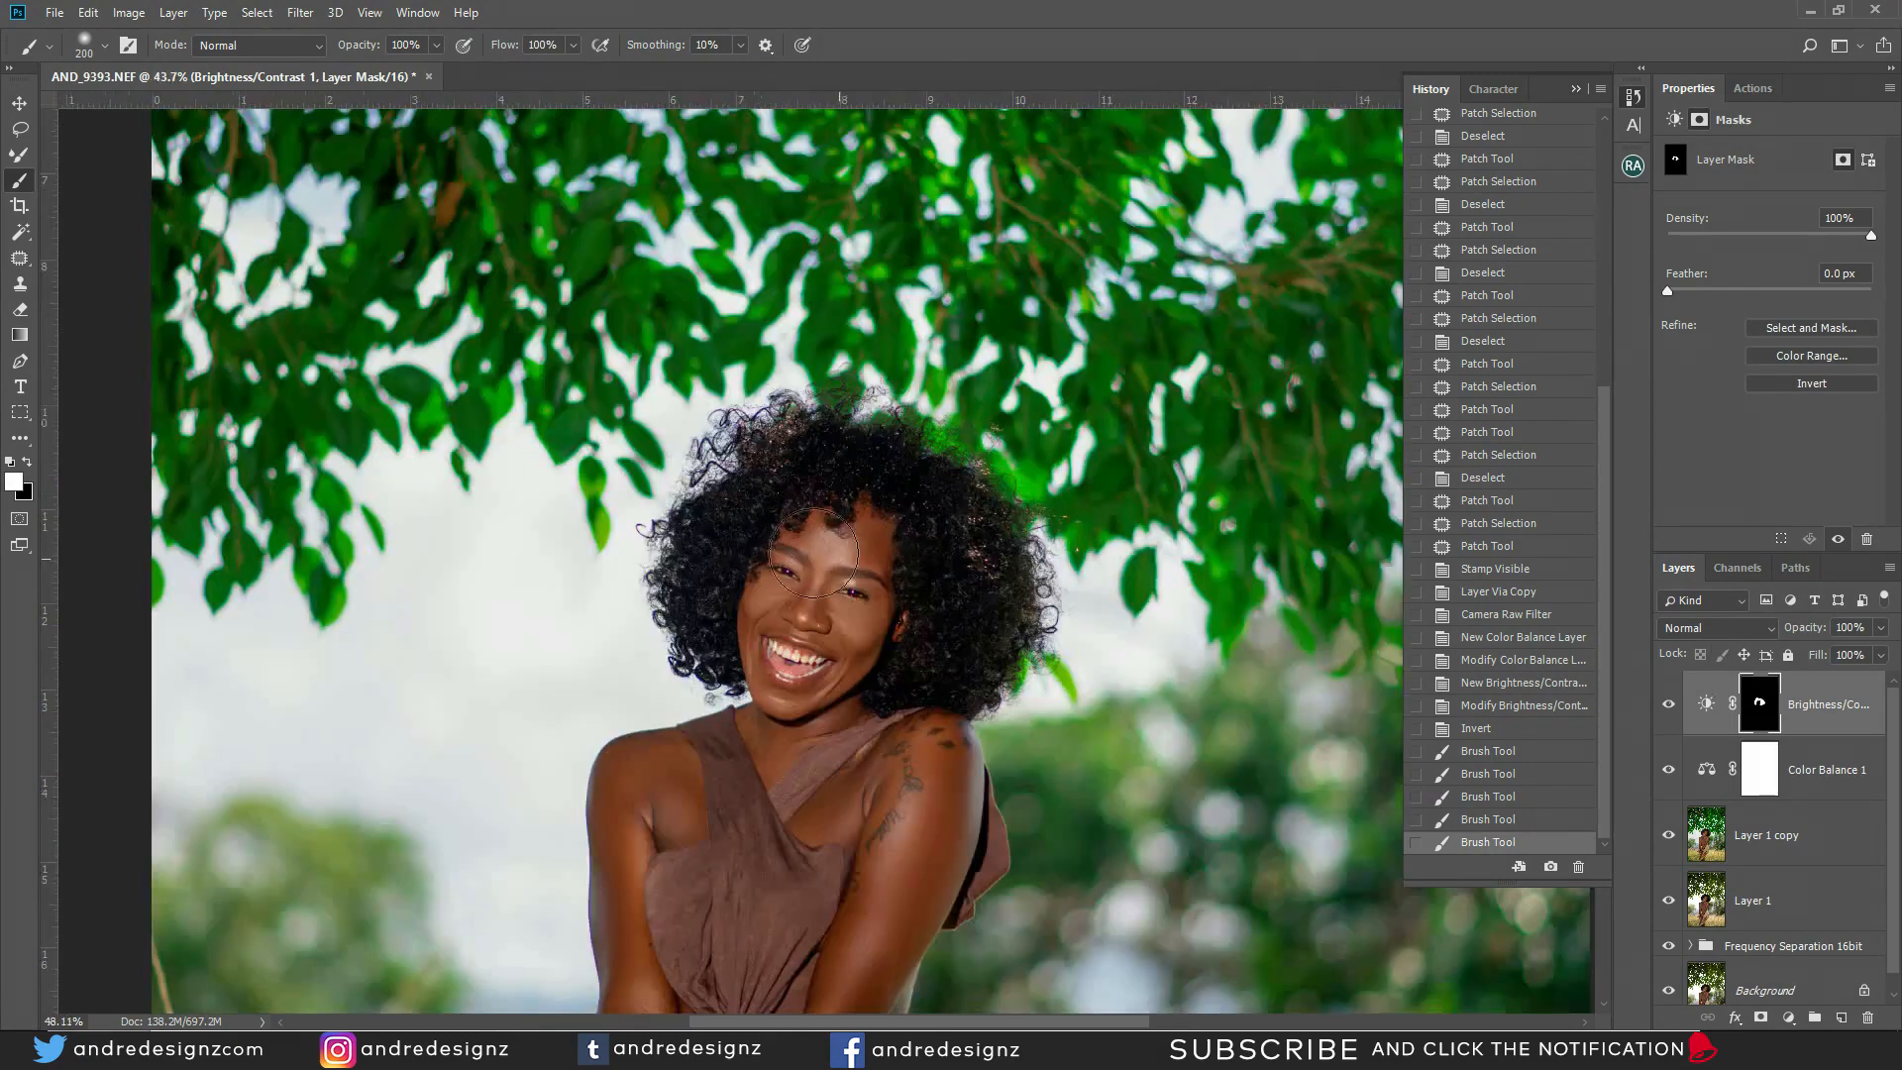
scroll(797, 555, up, 4)
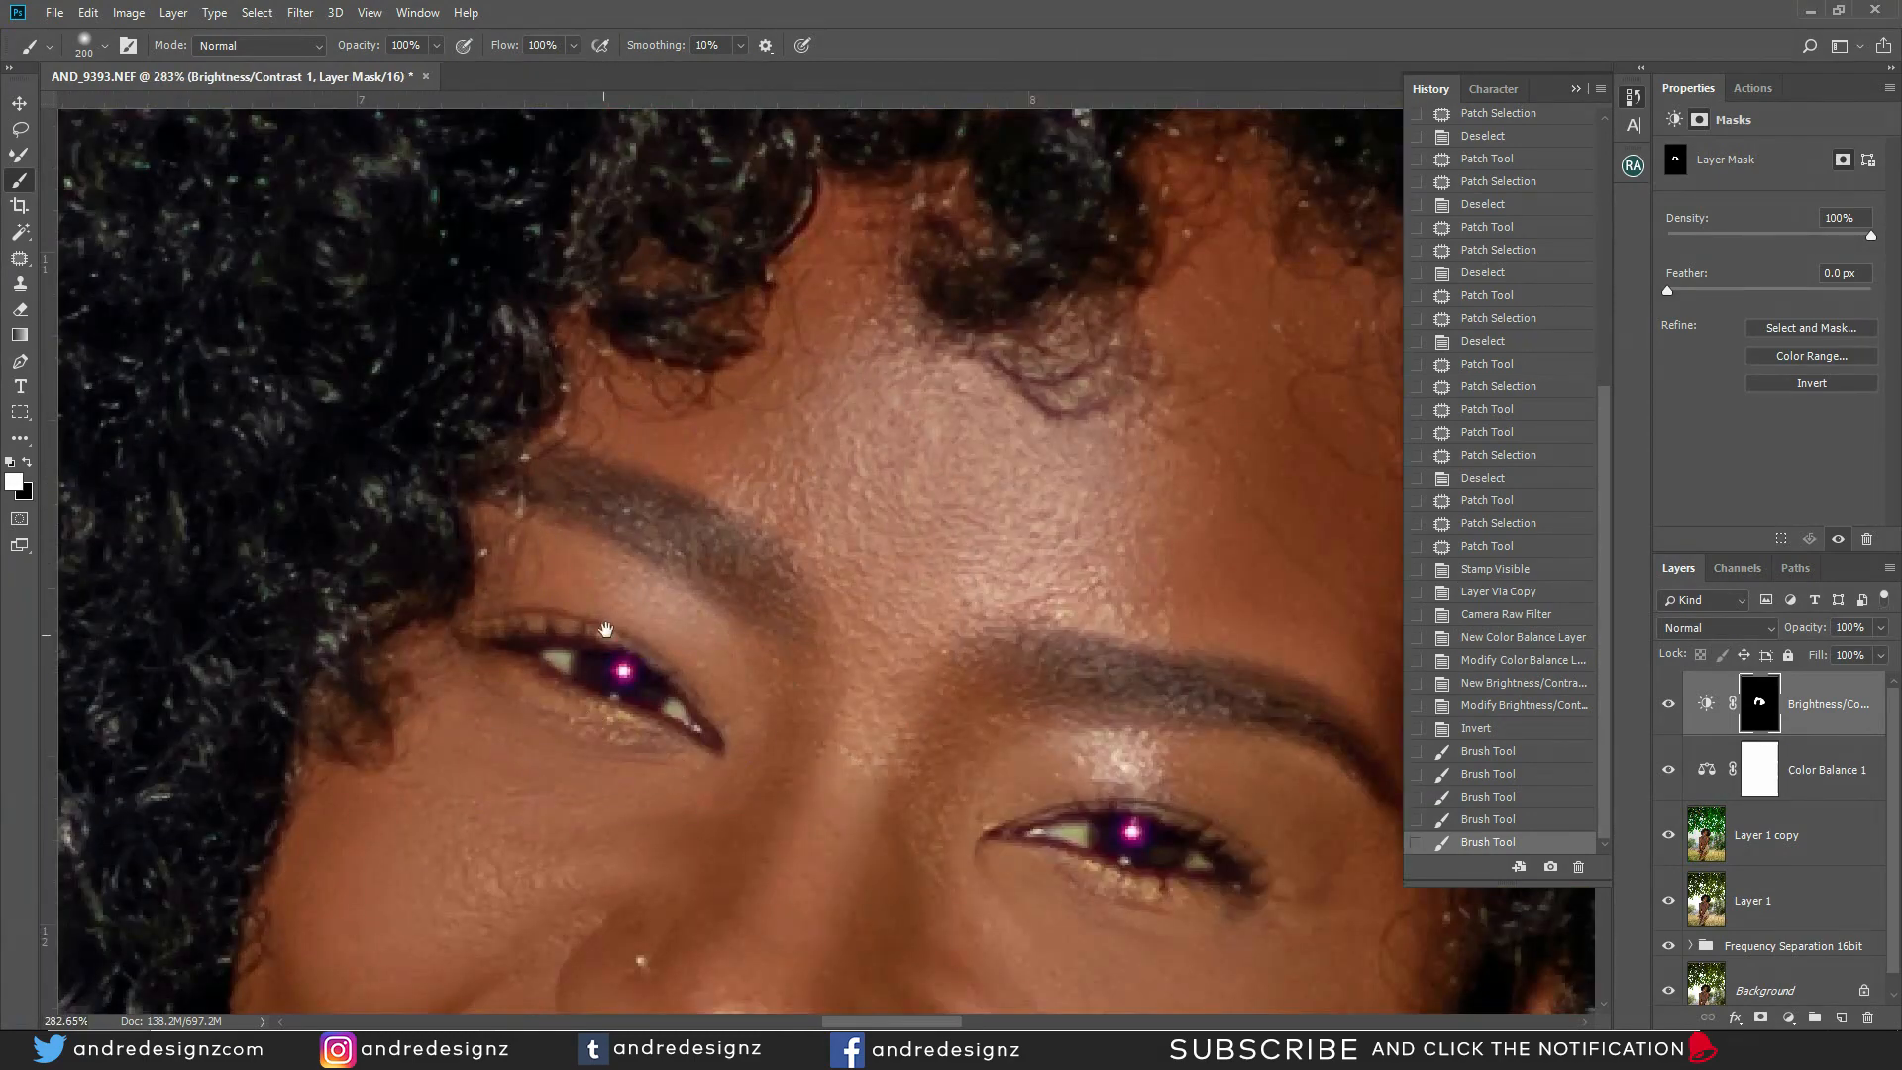
drag(589, 615, 519, 266)
scroll(522, 259, up, 2)
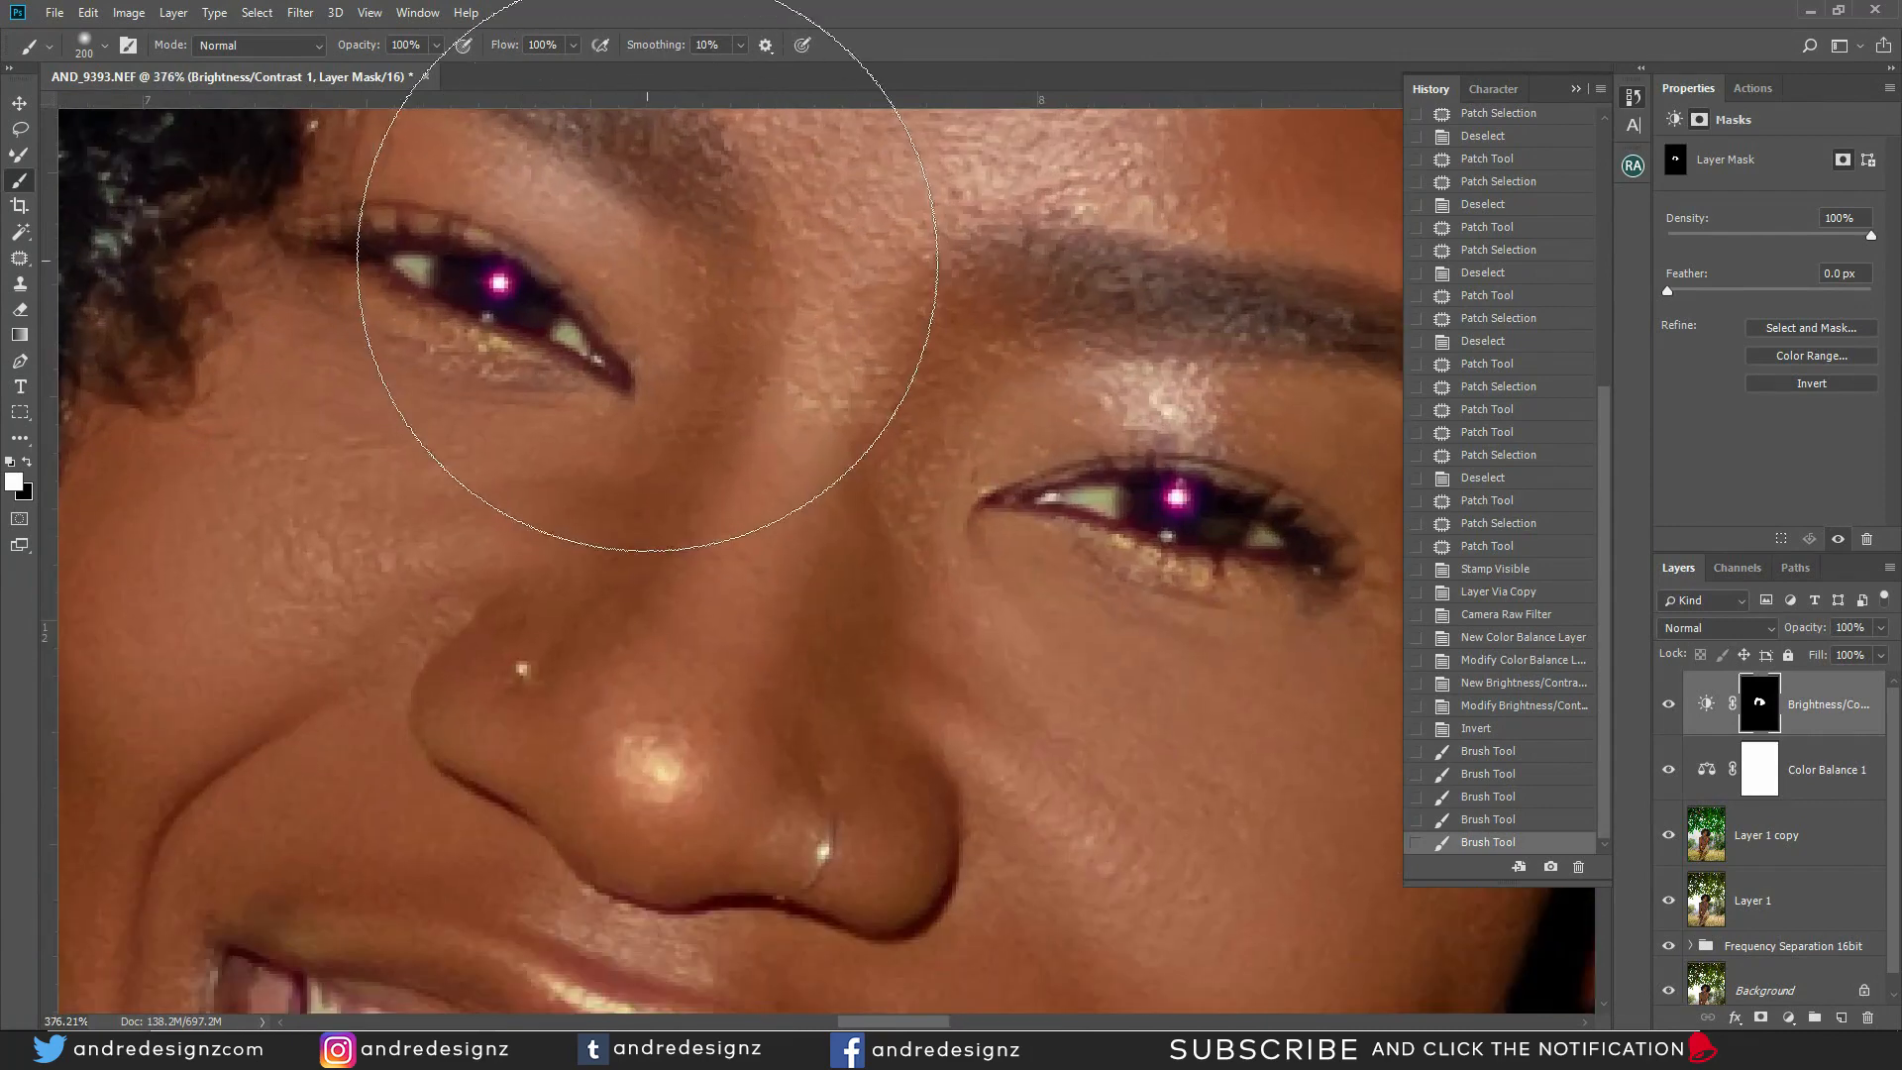
scroll(523, 245, up, 1)
scroll(520, 290, down, 2)
scroll(519, 290, up, 1)
scroll(518, 291, down, 1)
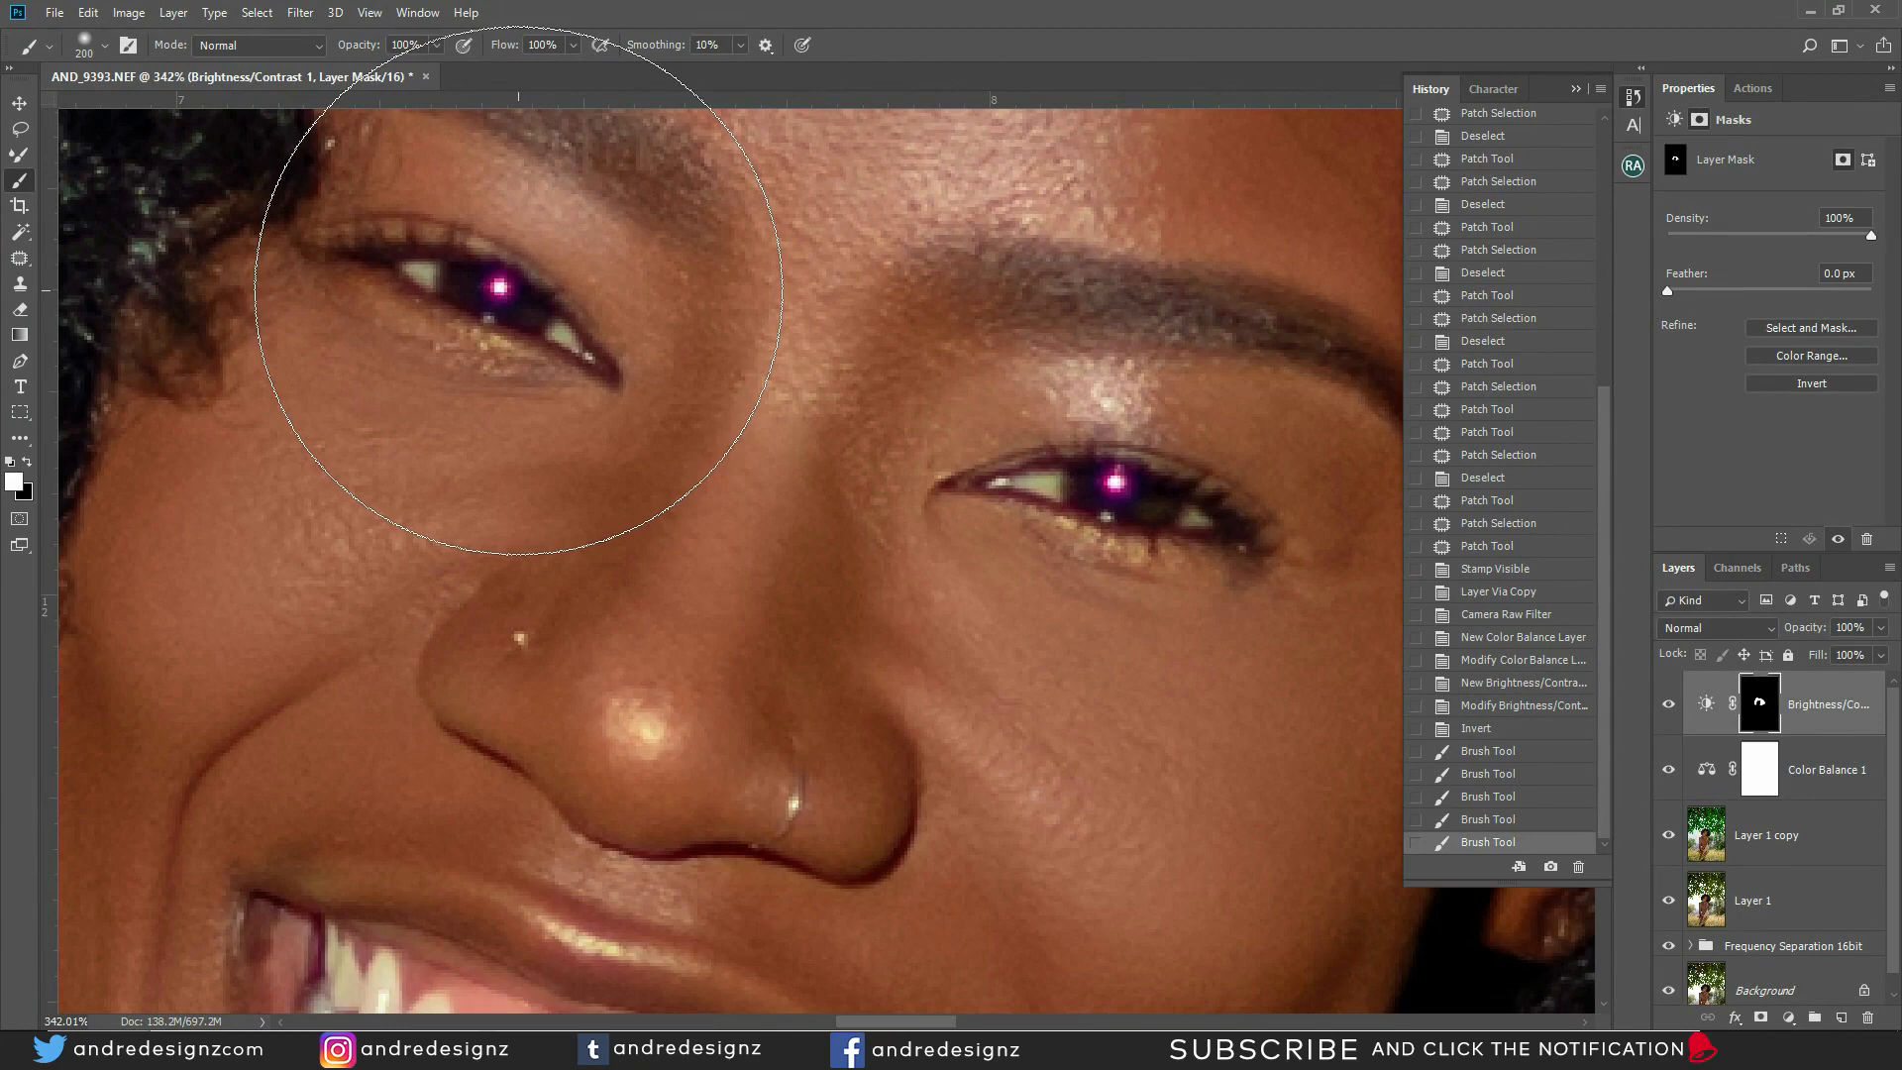
Stamp all visible layers into a new layer above Brightness/Contrast and duplicate it
click(1826, 706)
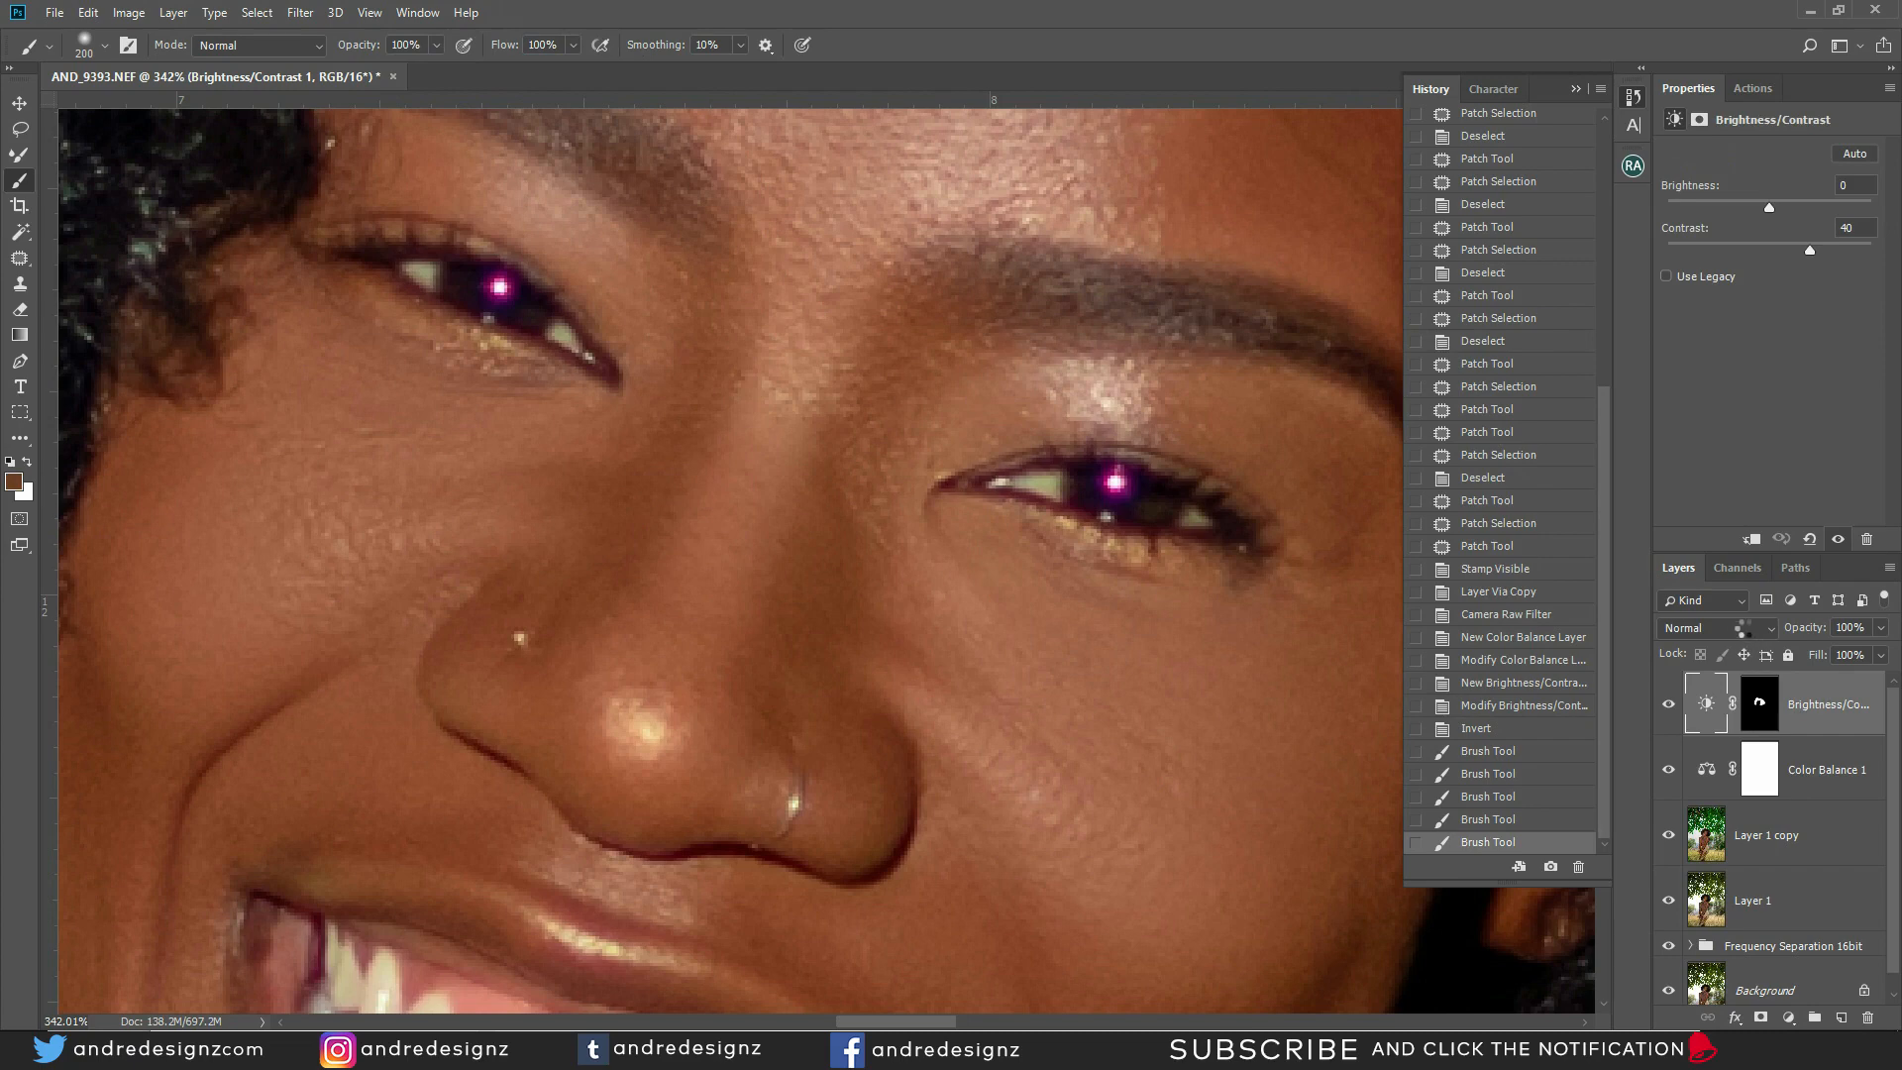
key(ctrl+shift+alt+e)
key(ctrl+j)
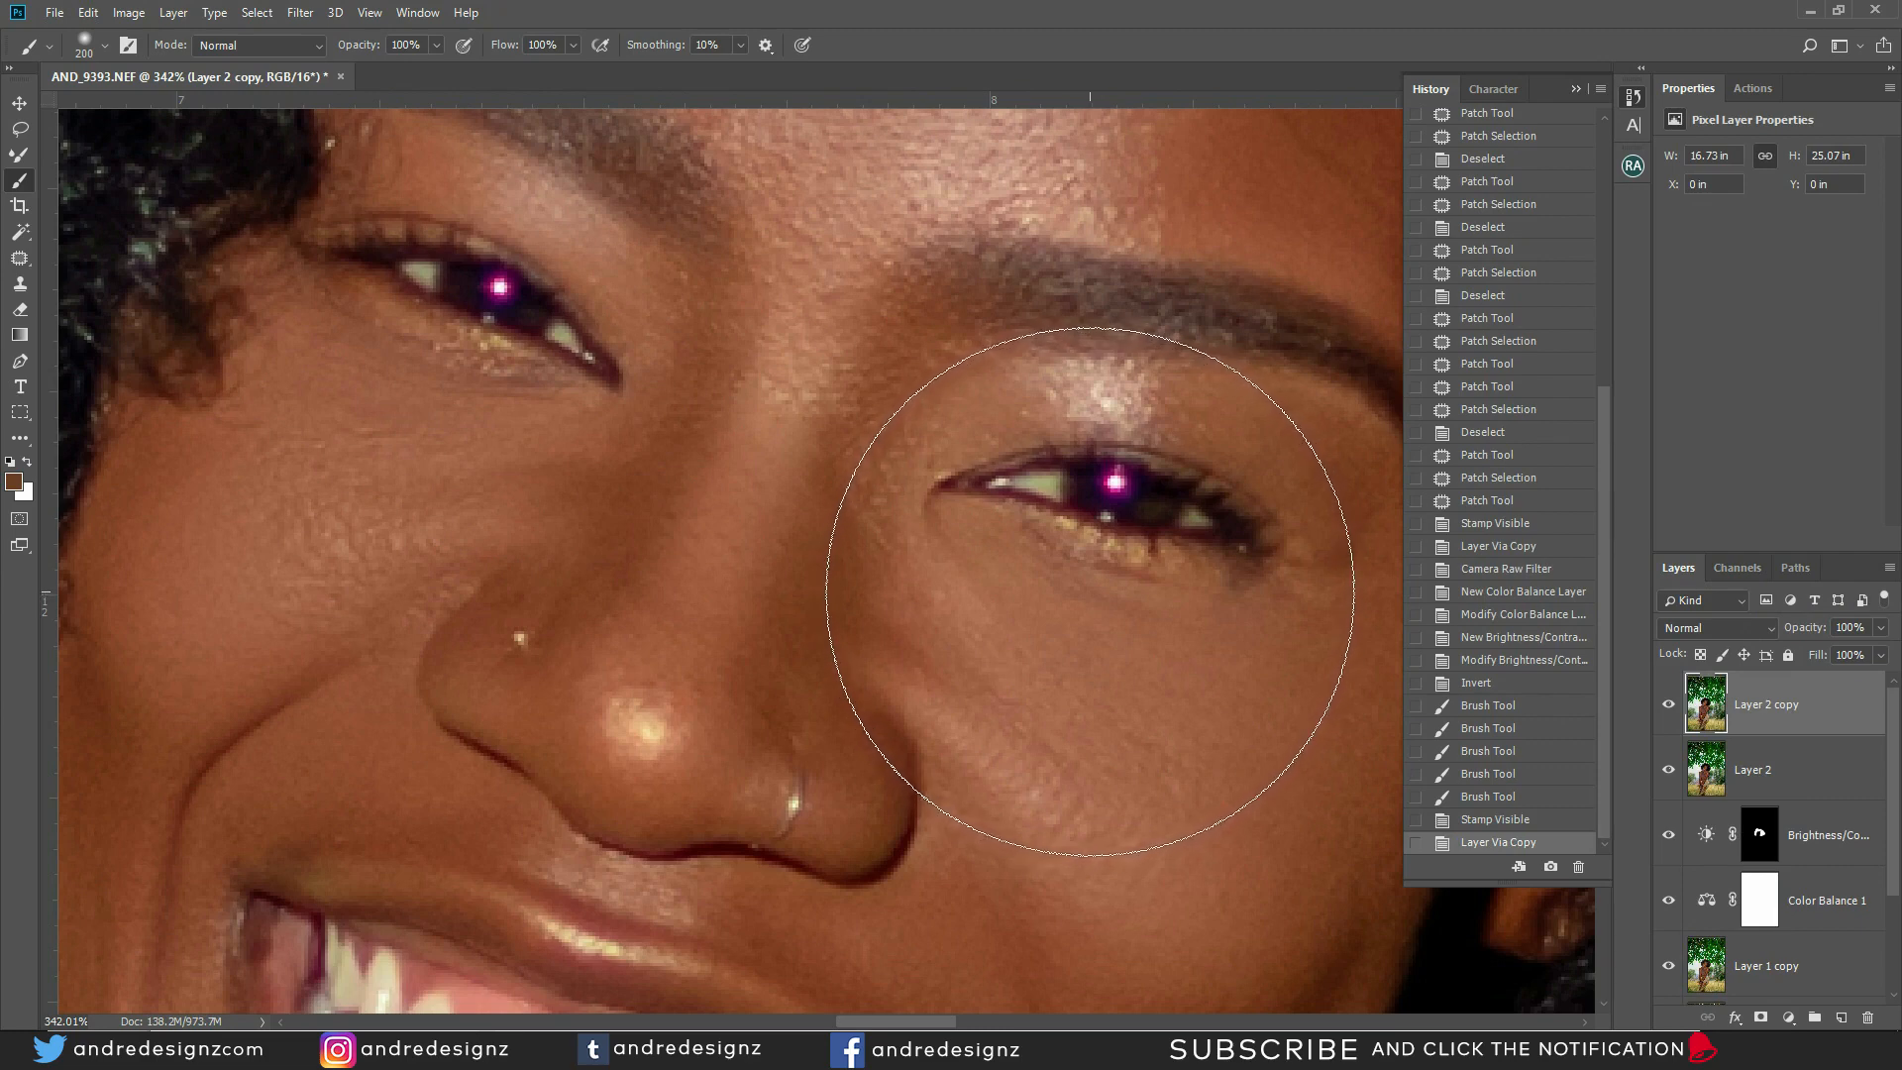
Ready the Clone Stamp tool with a tiny brush of size 5 for retouching the eyes
key(bracketleft)
key(bracketleft)
key(bracketleft)
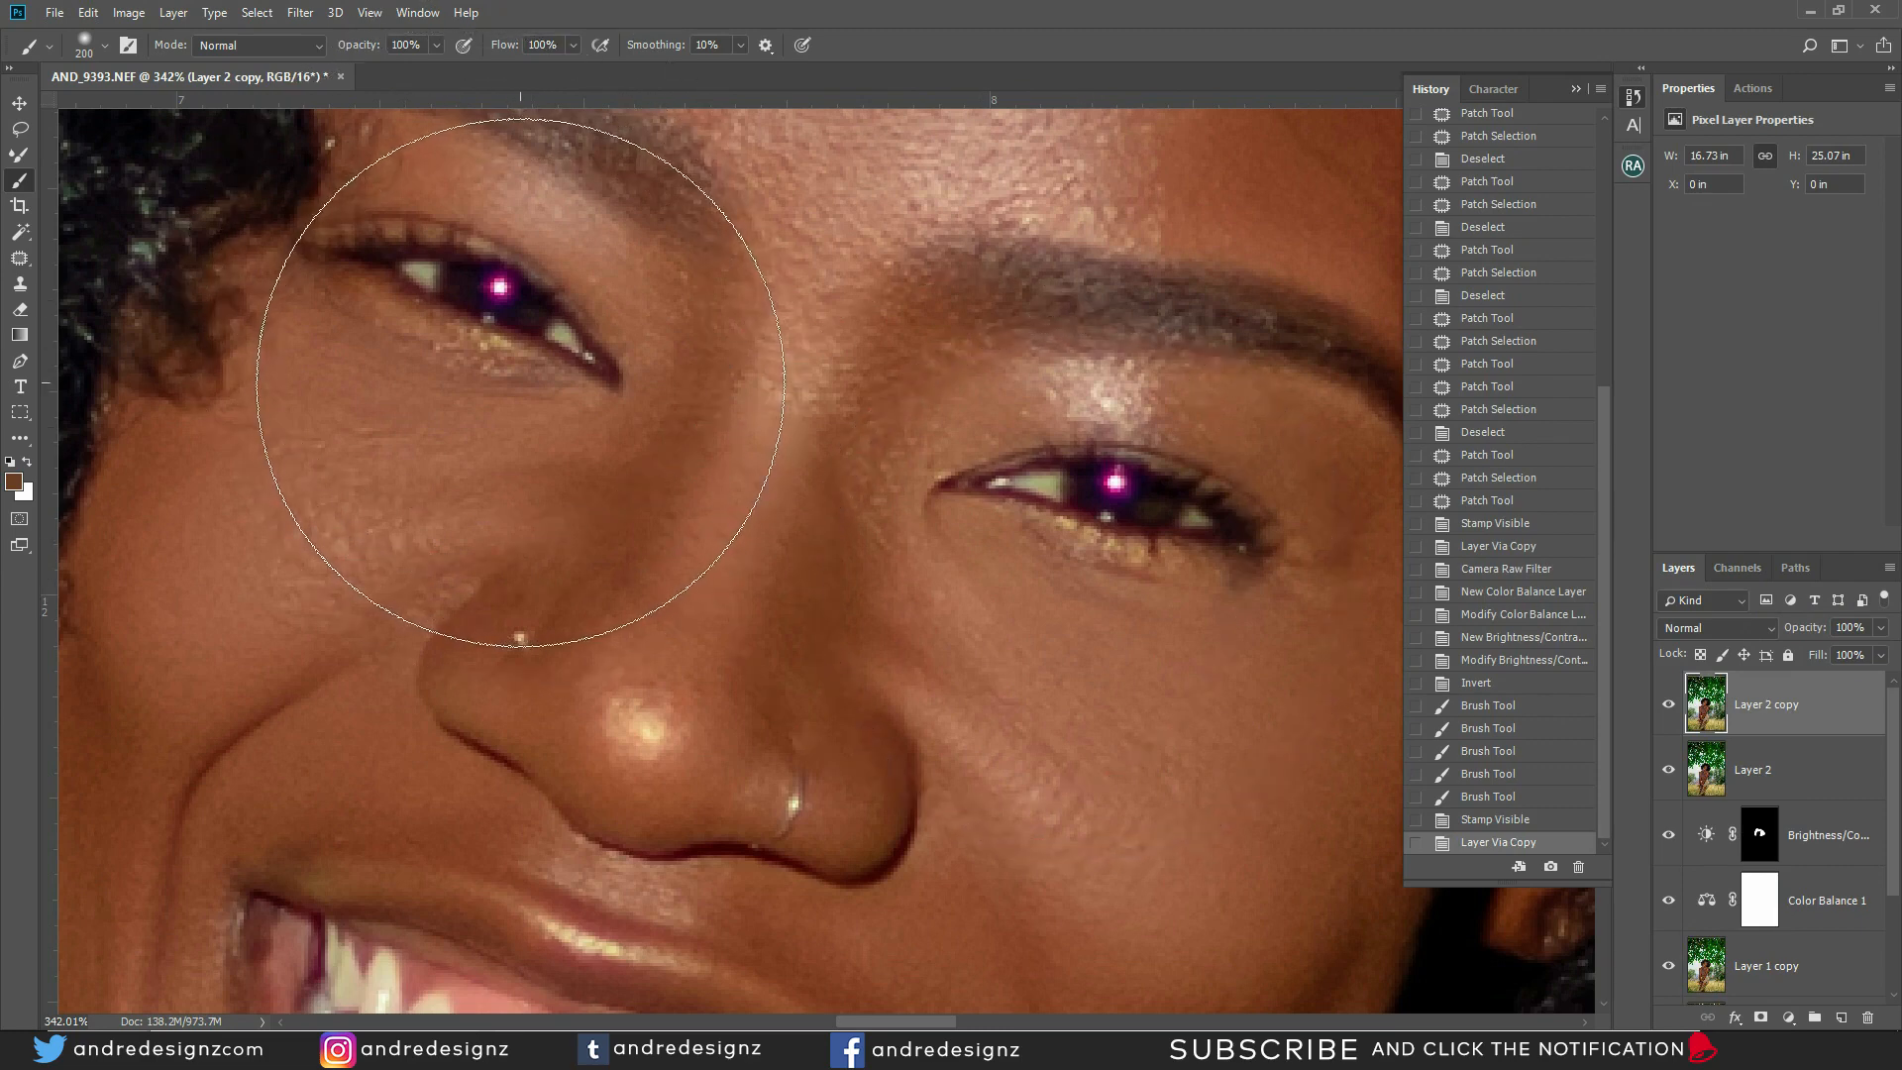
key(bracketleft)
key(bracketleft)
key(bracketleft)
key(bracketleft)
key(bracketleft)
key(bracketleft)
key(bracketleft)
key(bracketleft)
key(bracketleft)
key(bracketleft)
key(bracketleft)
key(bracketleft)
key(bracketleft)
key(bracketleft)
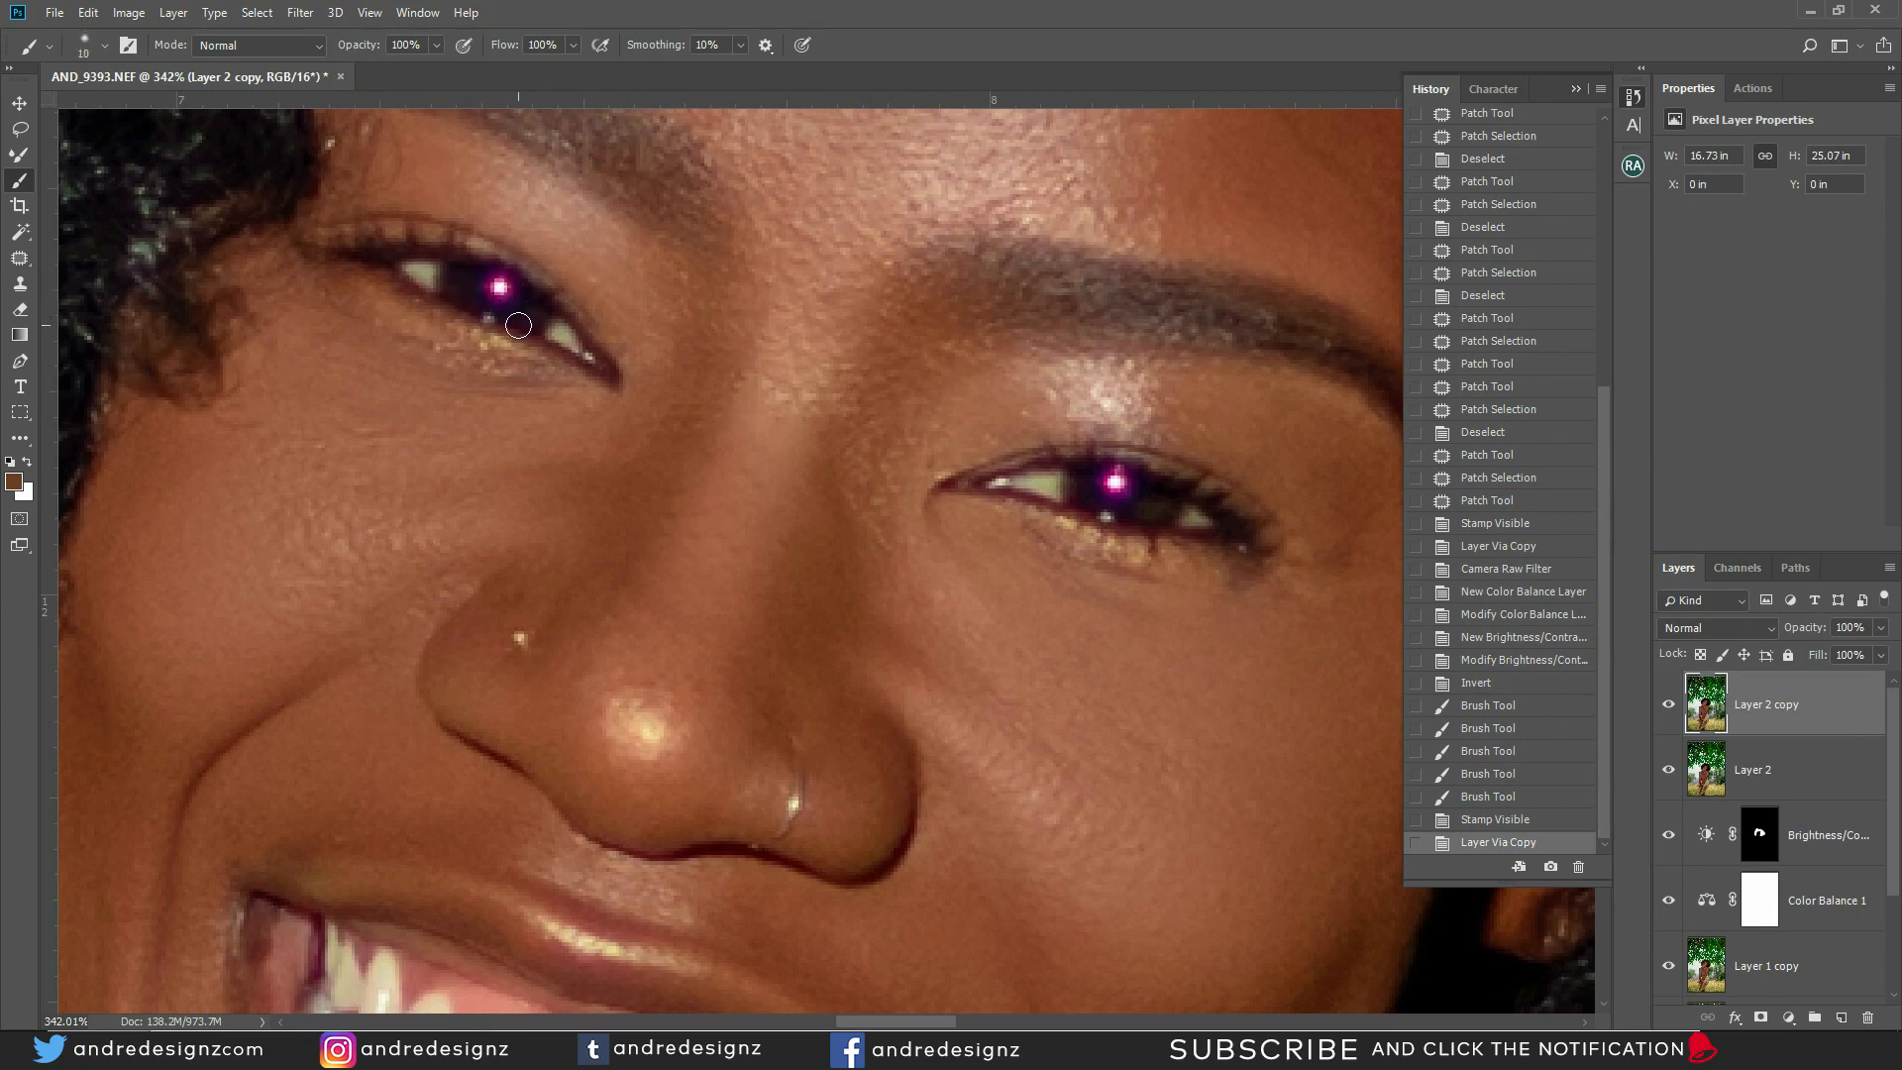
key(s)
key(bracketleft)
key(bracketleft)
key(bracketleft)
key(bracketleft)
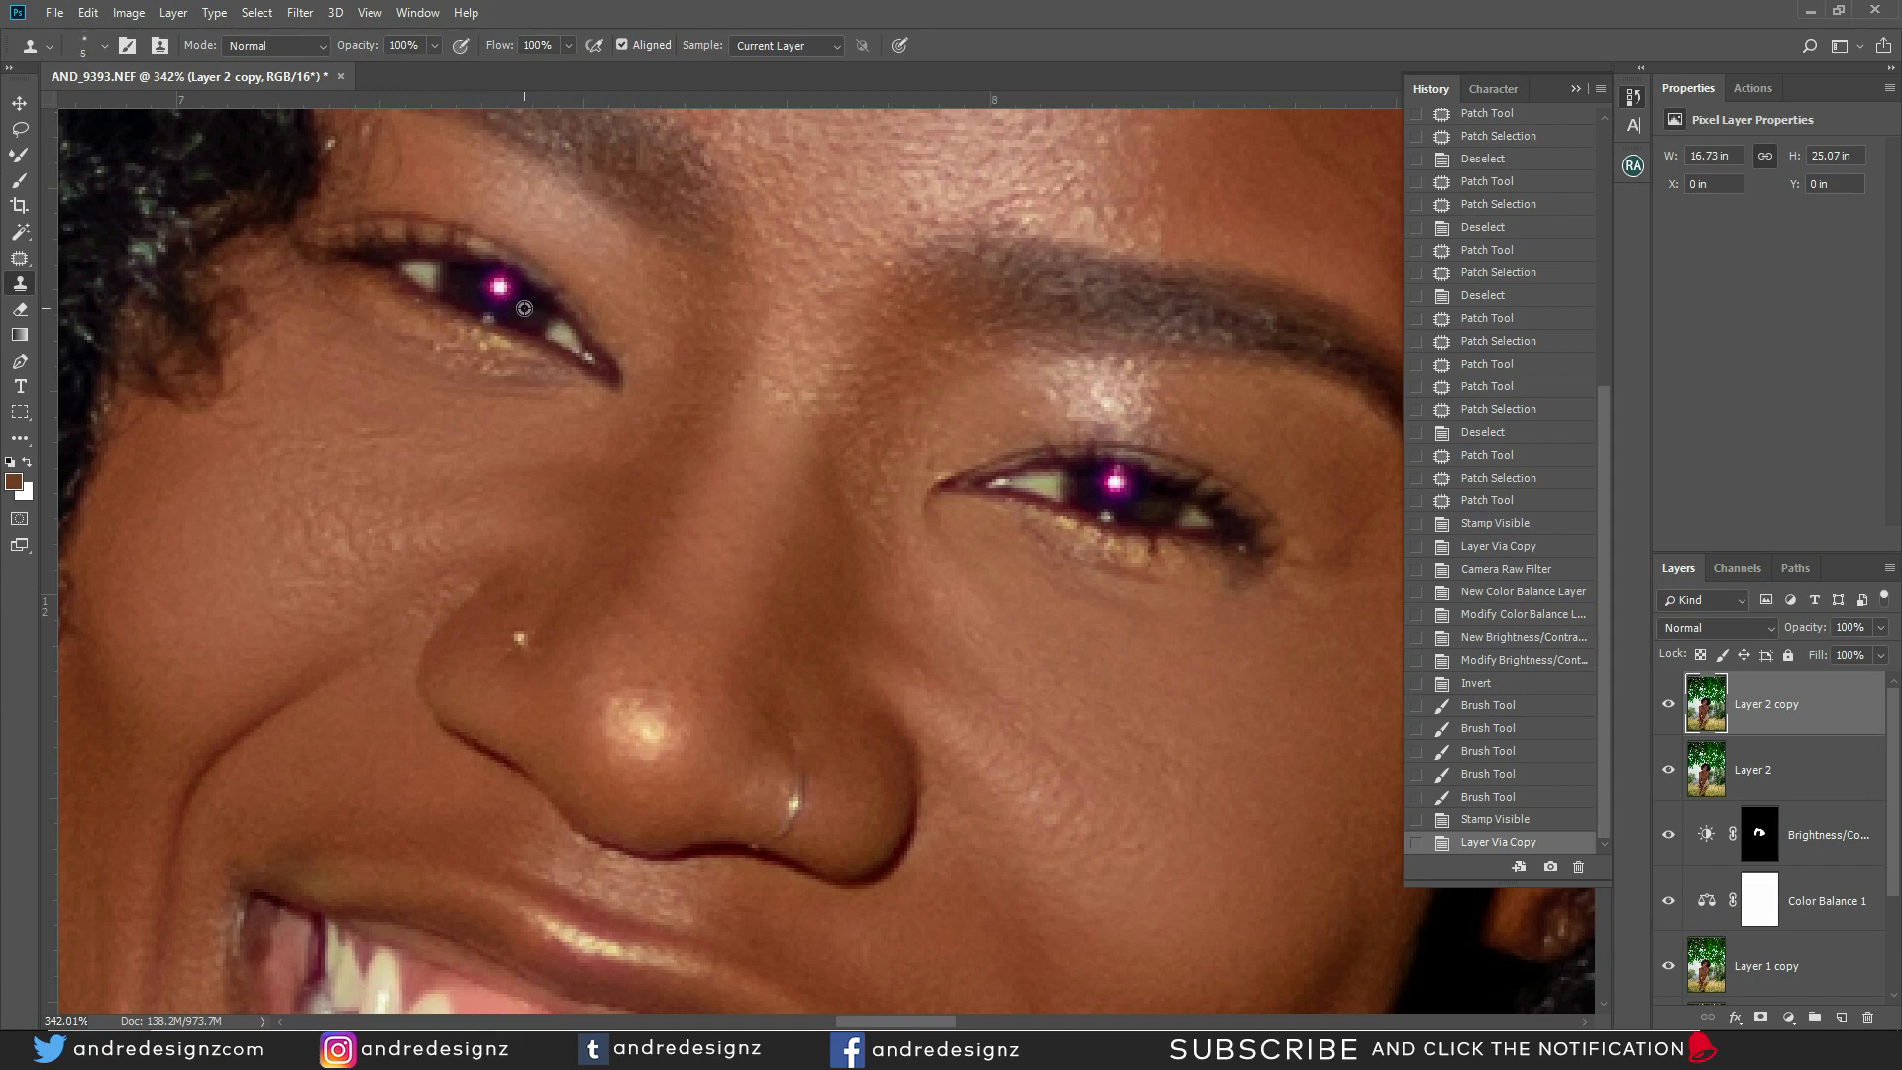
Try cloning dark pixels over the magenta catchlight in the image's left eye at 100% flow, and undo both strokes
click(498, 286)
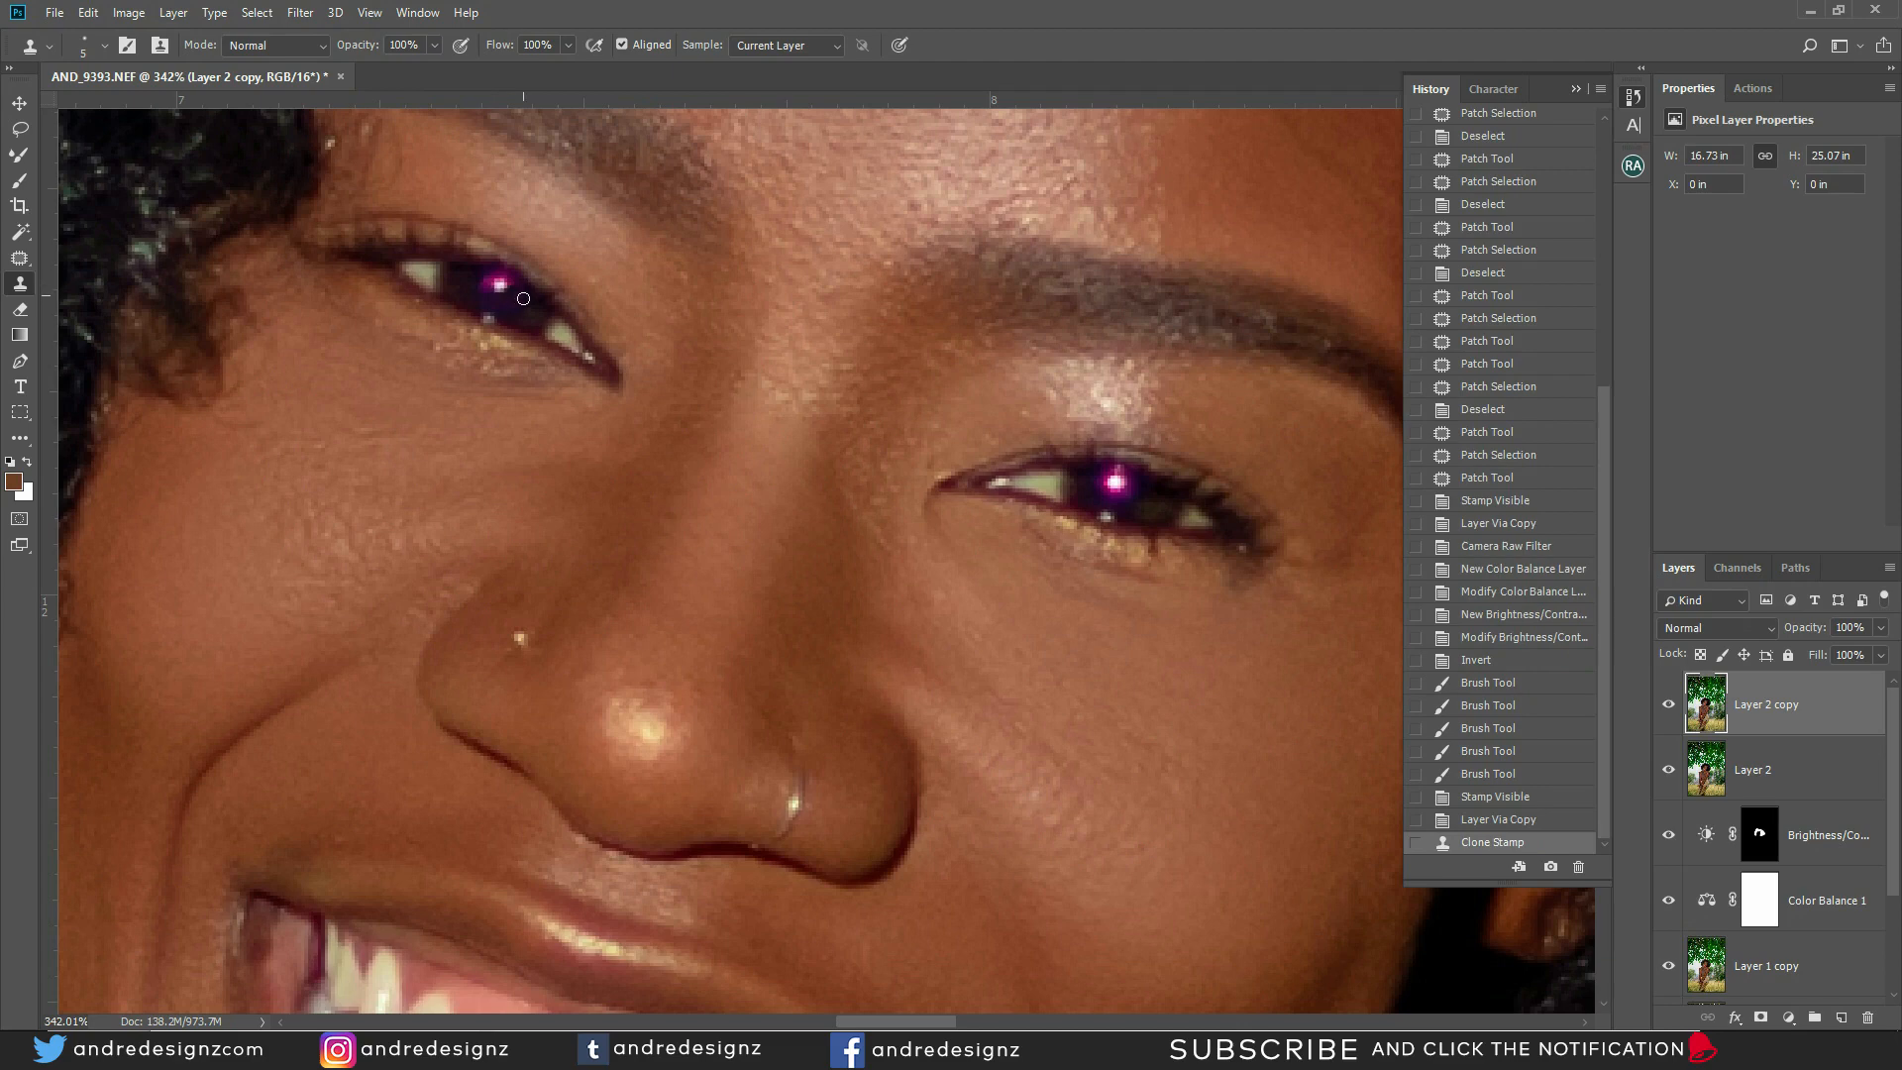
click(511, 287)
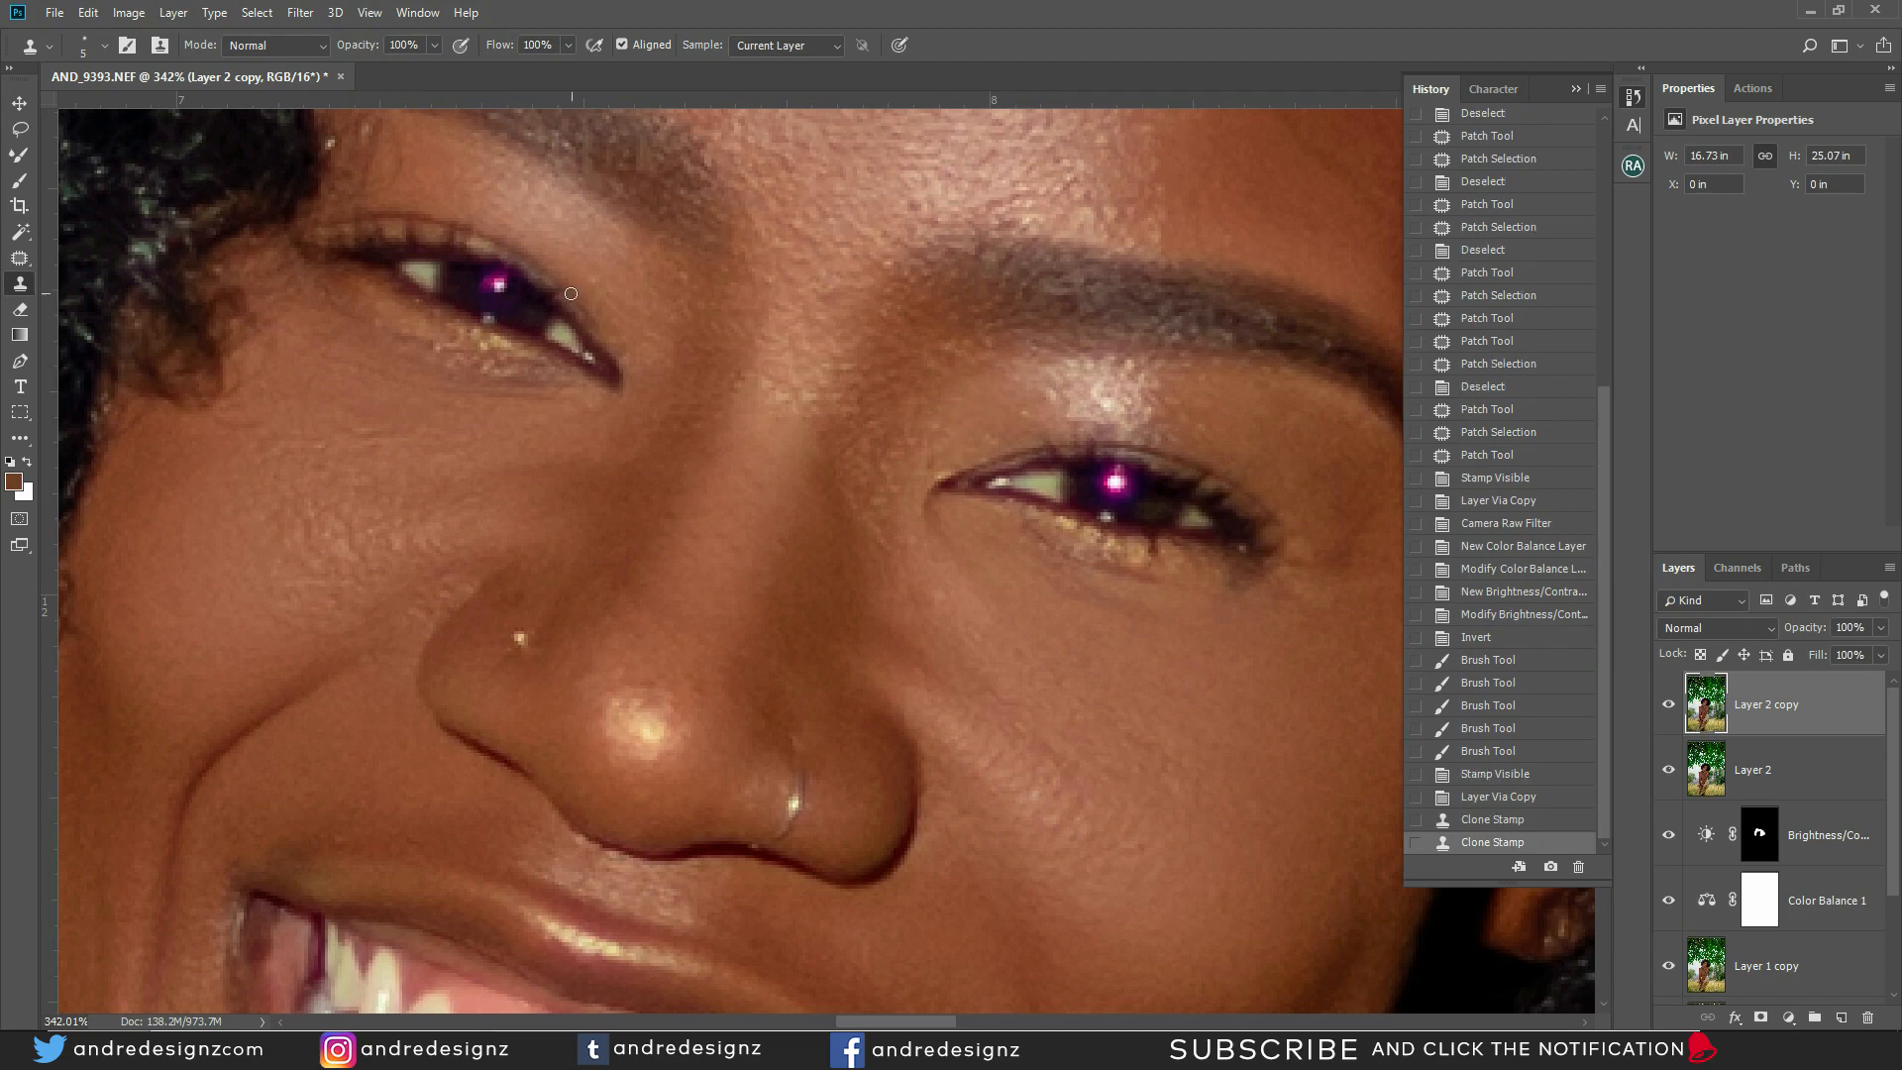
key(ctrl+alt+z)
key(ctrl+alt+z)
Set the Clone Stamp flow to 27% and clone dark iris pixels around the magenta catchlight in the image's left eye
click(570, 46)
drag(563, 69, 501, 69)
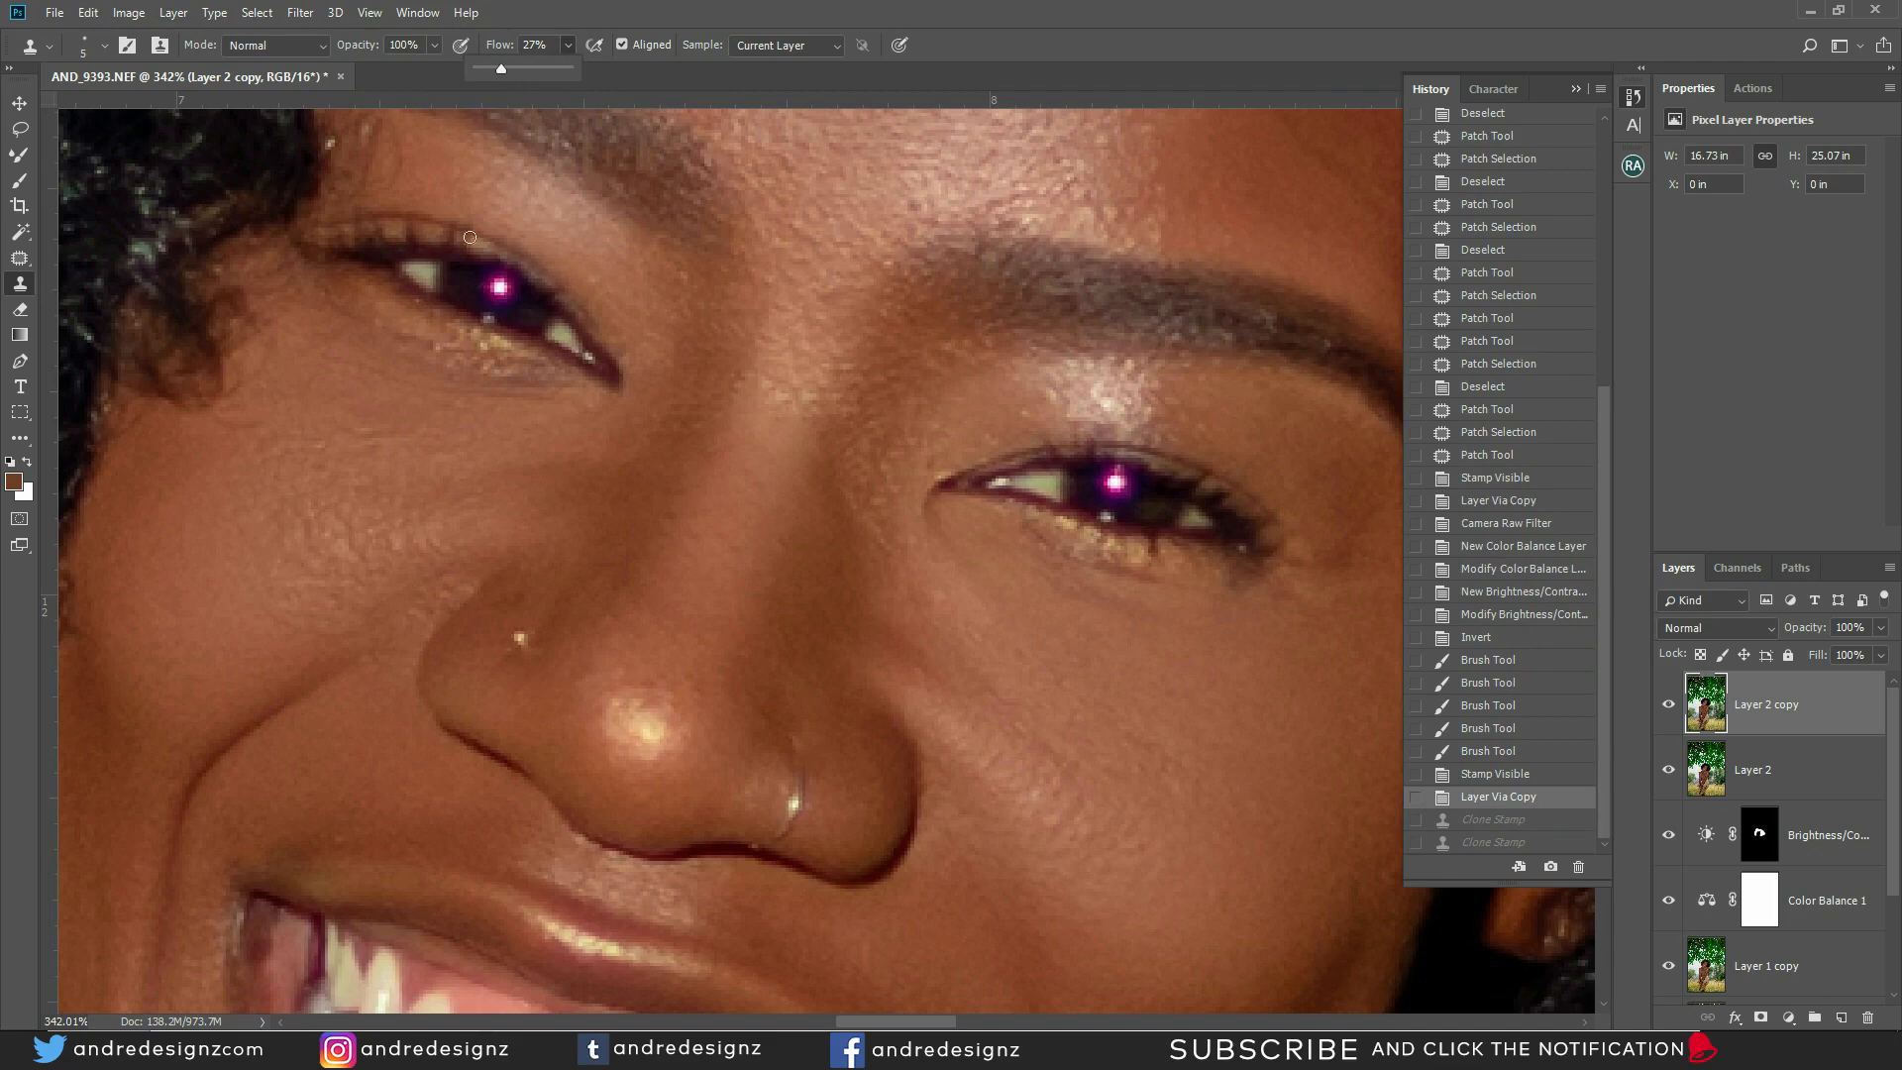
click(460, 292)
drag(484, 289, 486, 296)
alt+click(528, 311)
click(508, 299)
click(508, 295)
click(509, 284)
click(507, 308)
click(480, 280)
alt+click(522, 313)
click(512, 301)
click(504, 305)
click(492, 288)
click(485, 279)
click(524, 309)
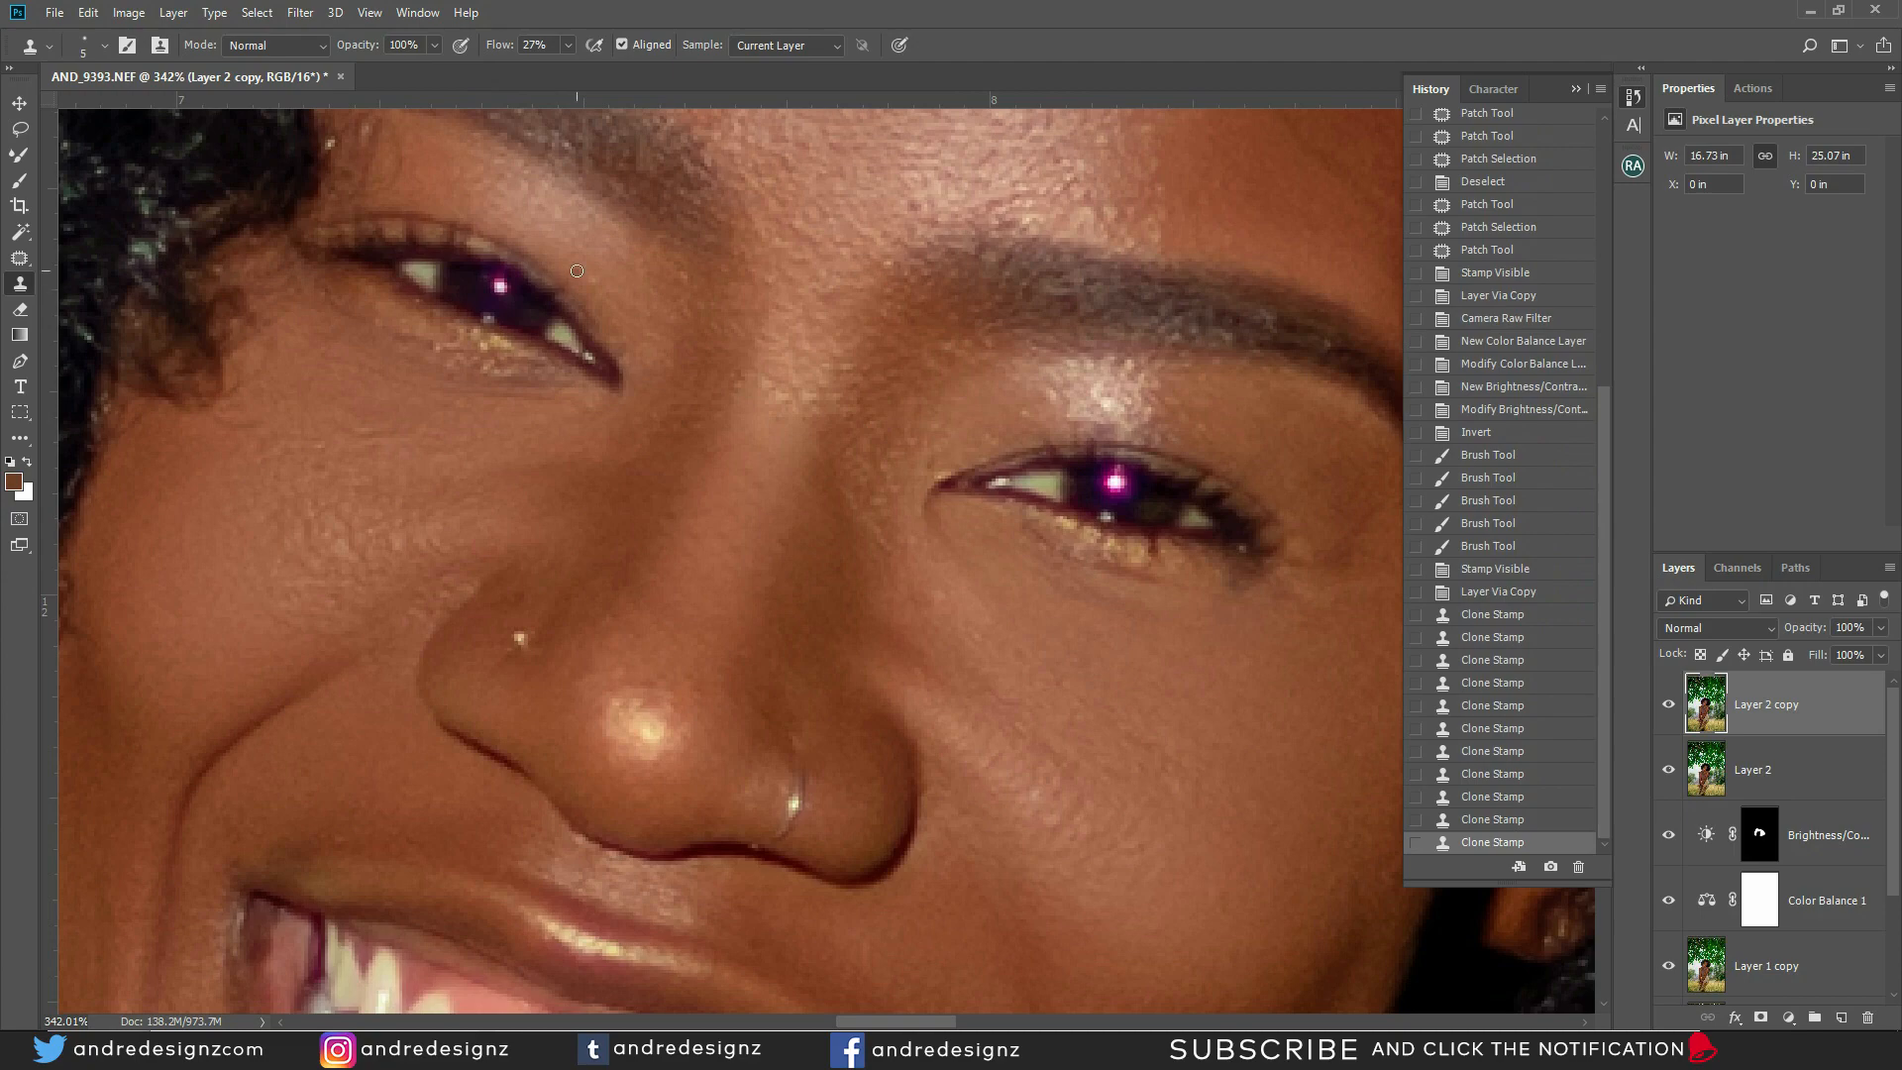
Compare the eye retouch with its layer hidden and shown, and examine both eyes in close-up
scroll(577, 271, down, 10)
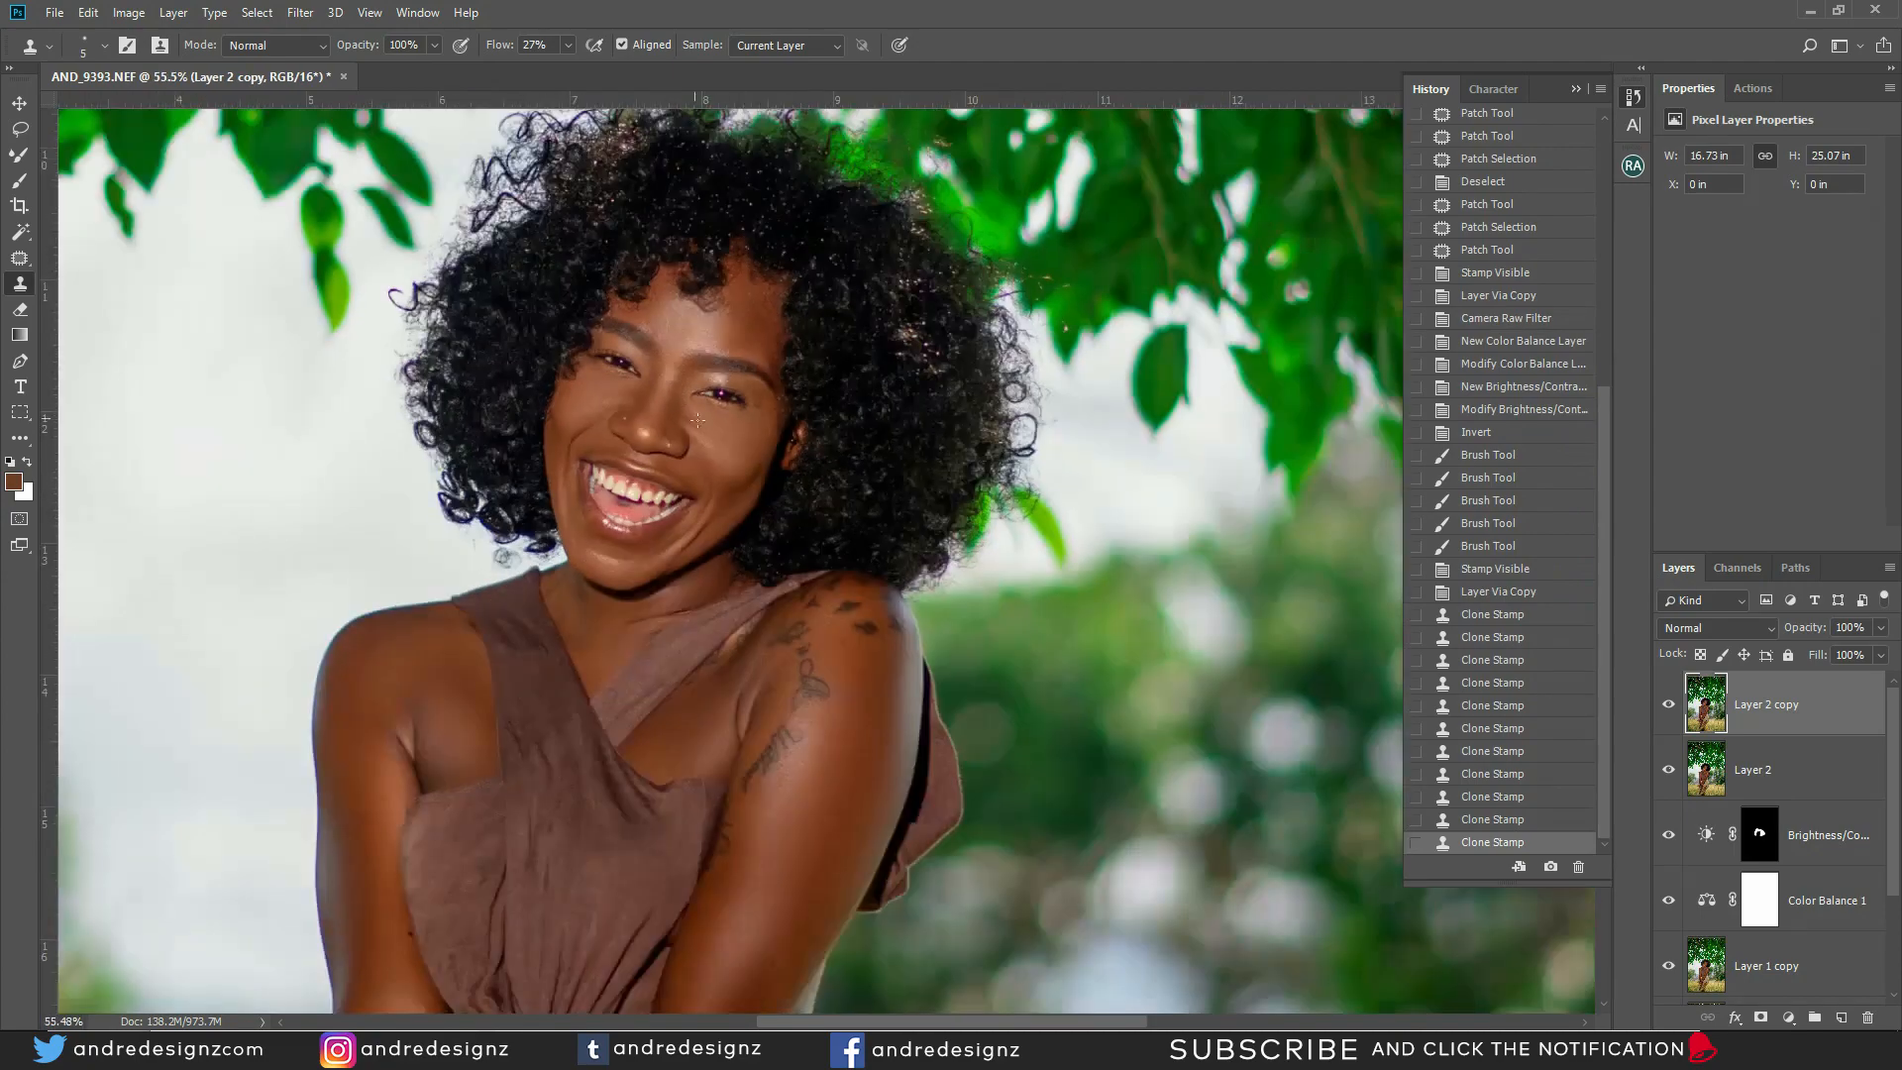
click(1669, 704)
click(1670, 704)
scroll(878, 376, up, 8)
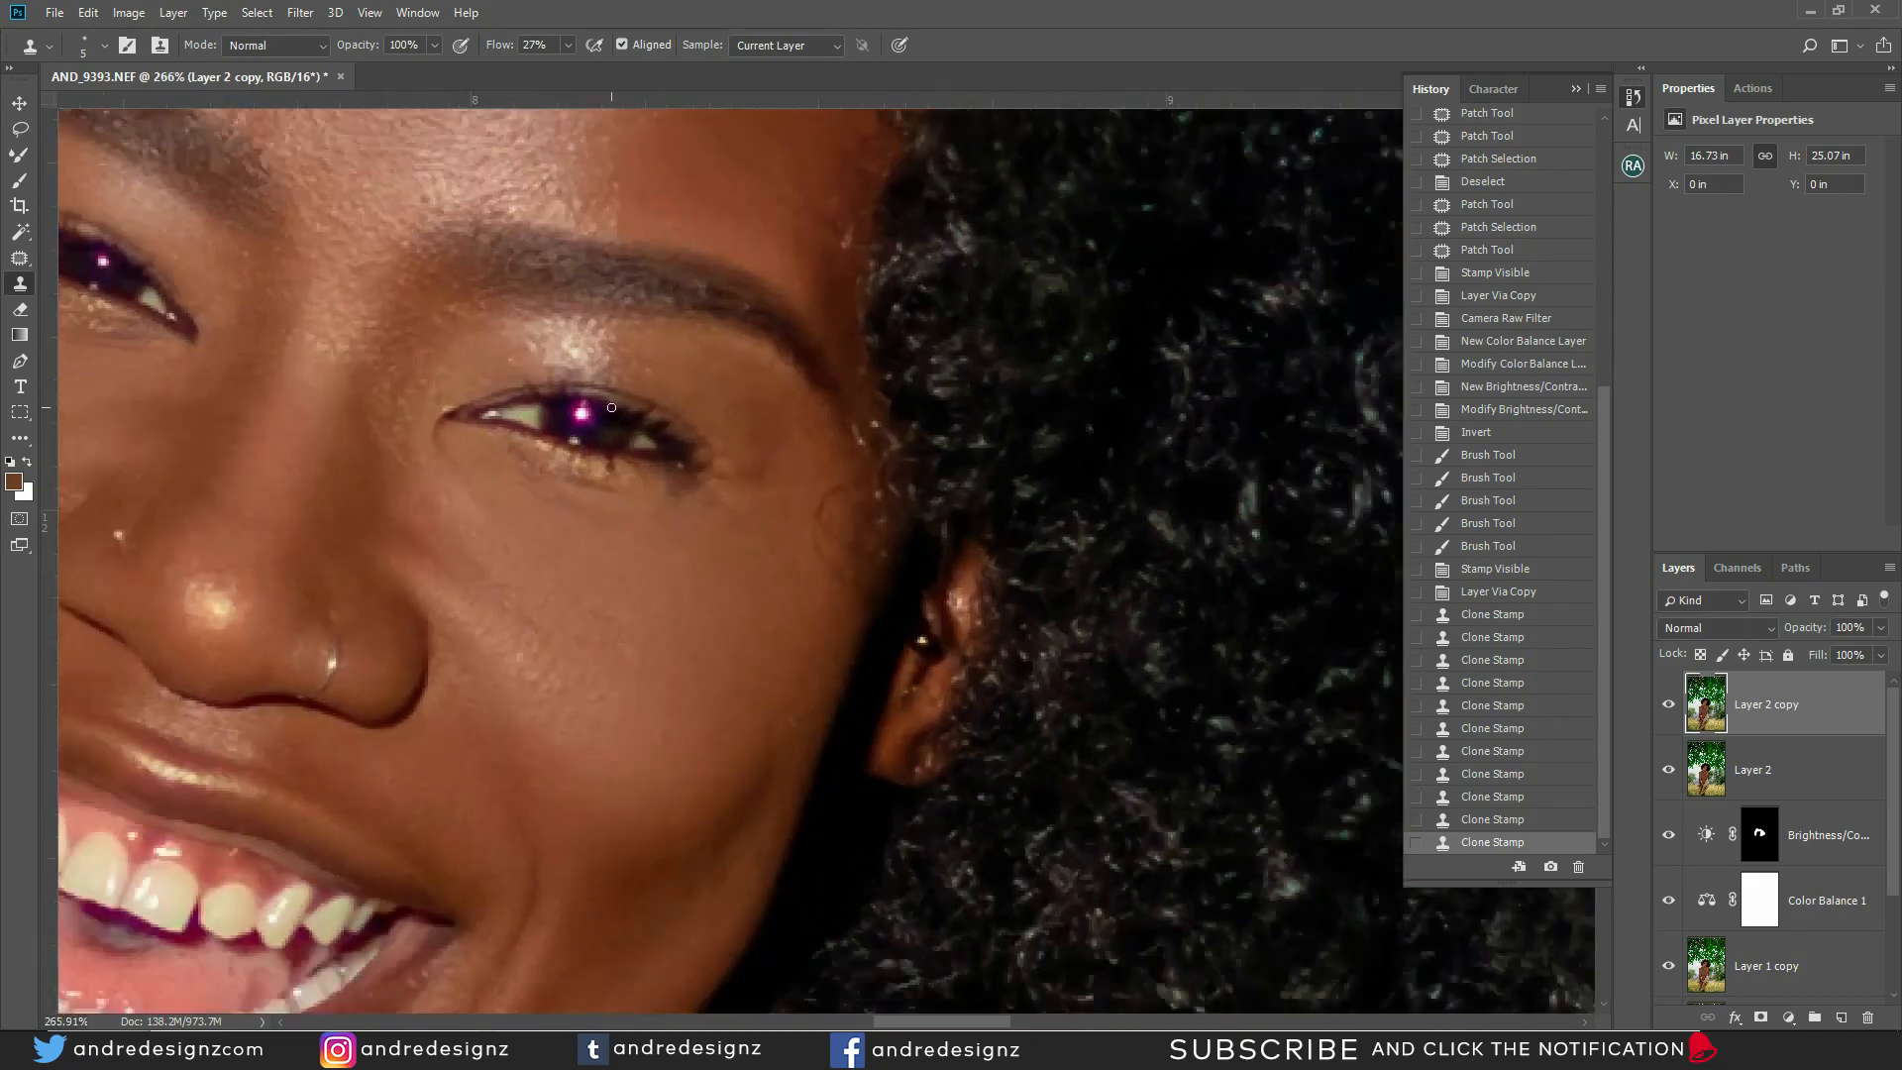
scroll(612, 407, down, 1)
drag(403, 355, 516, 426)
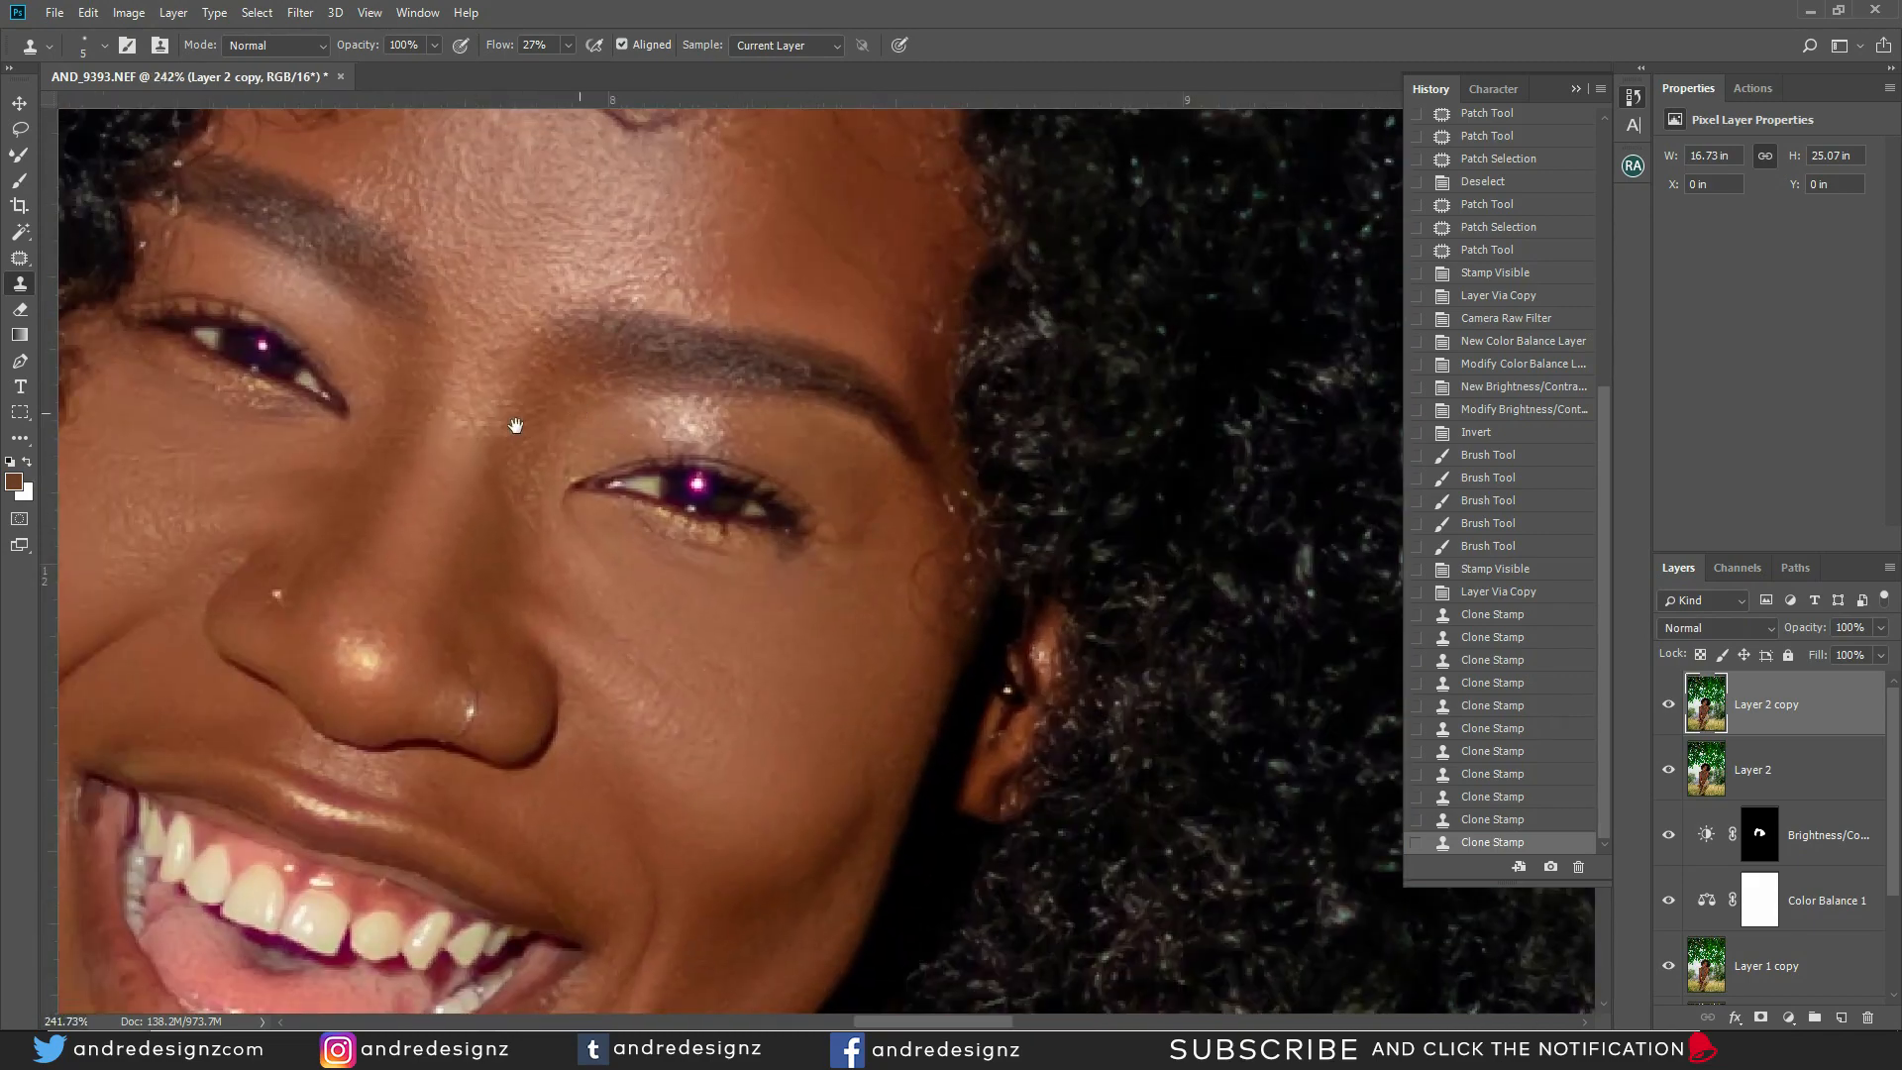
scroll(273, 344, up, 2)
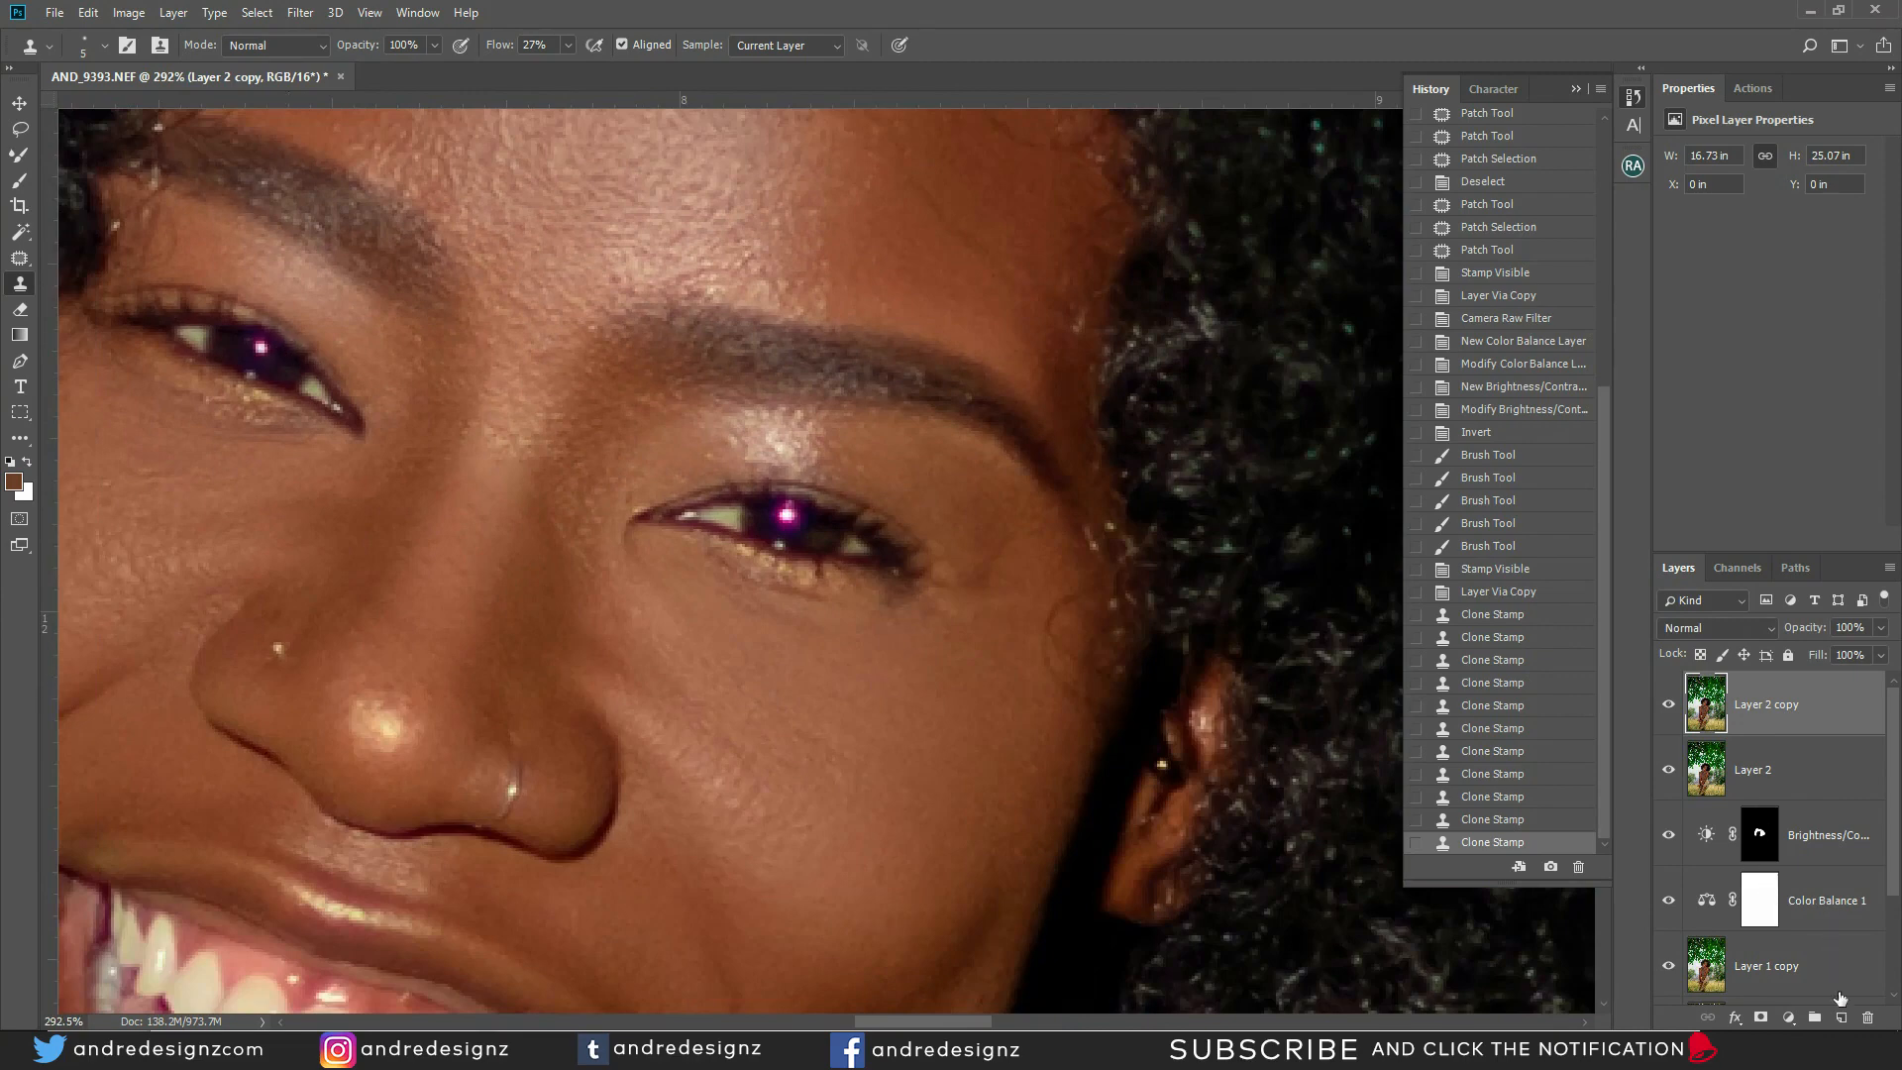
Add a blank layer above Layer 2 copy and ready the Brush tool at the eye on the image's left
key(ctrl+shift+alt+n)
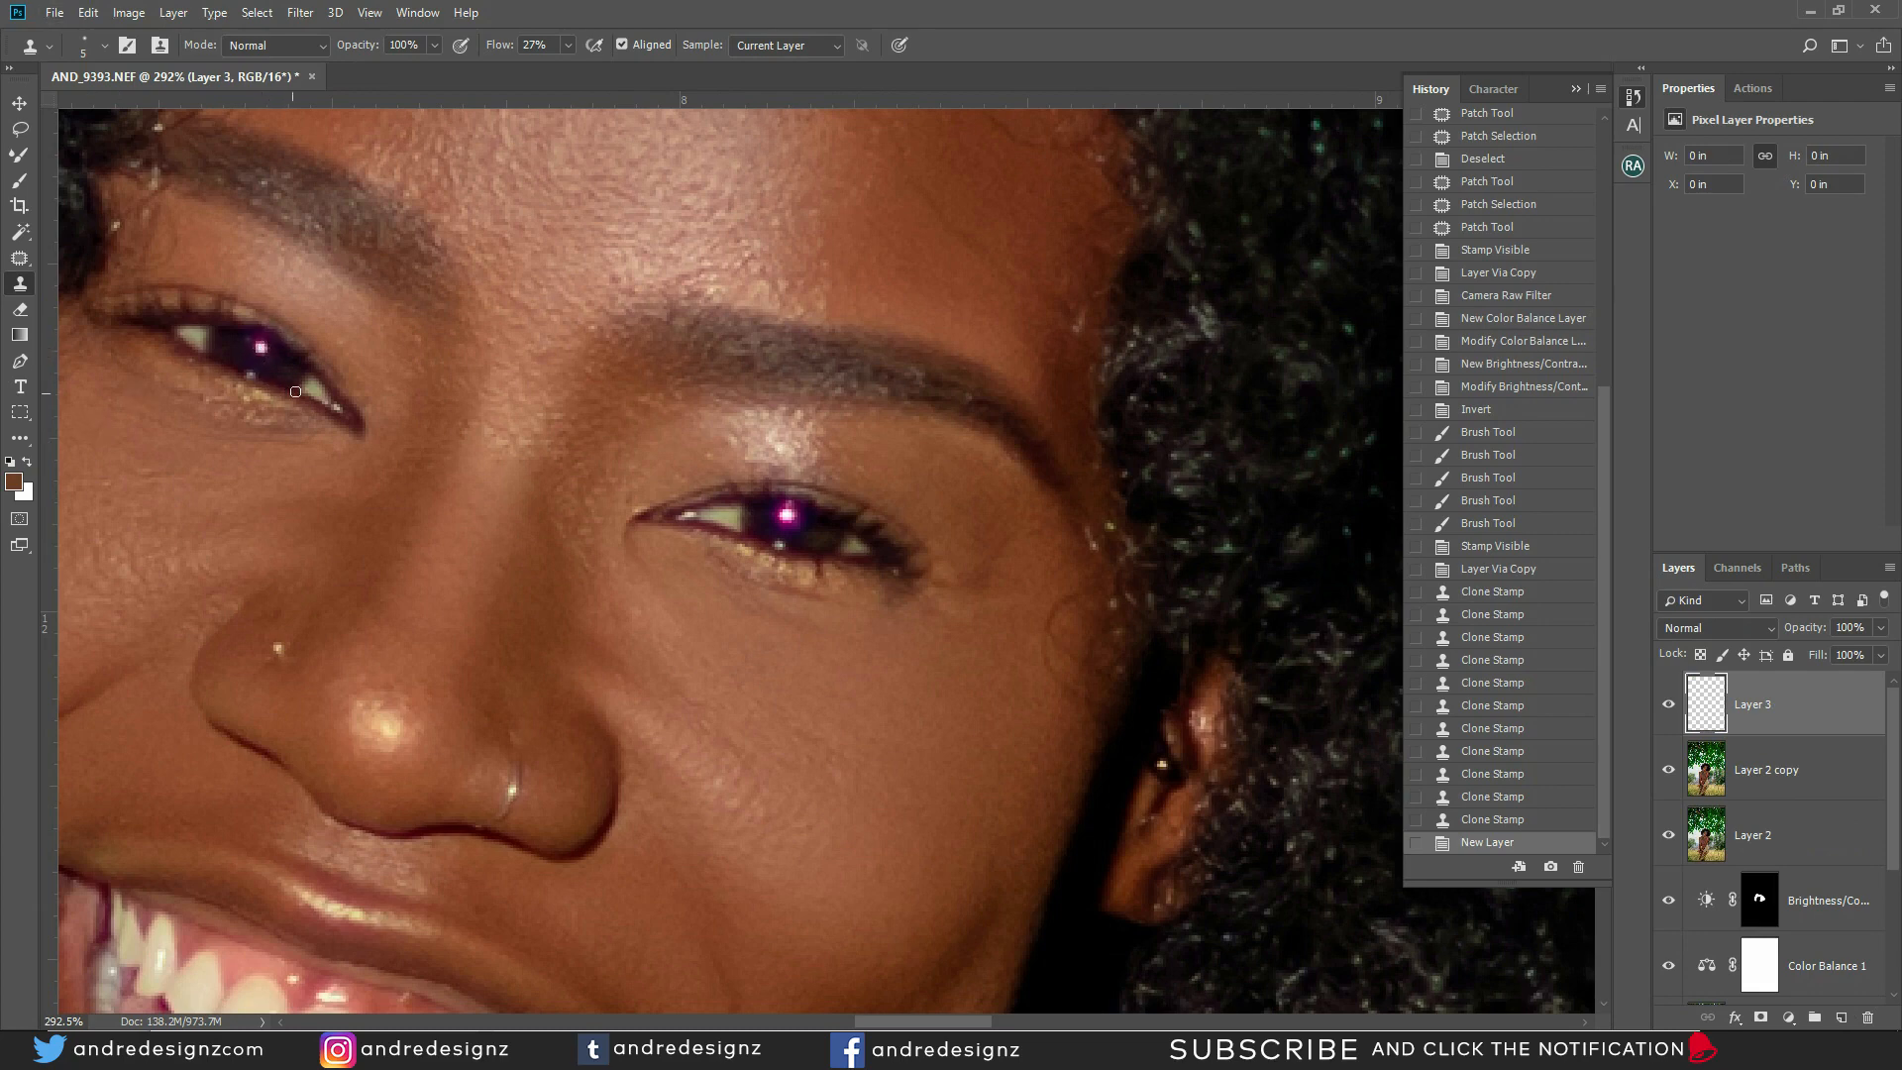
click(264, 353)
key(b)
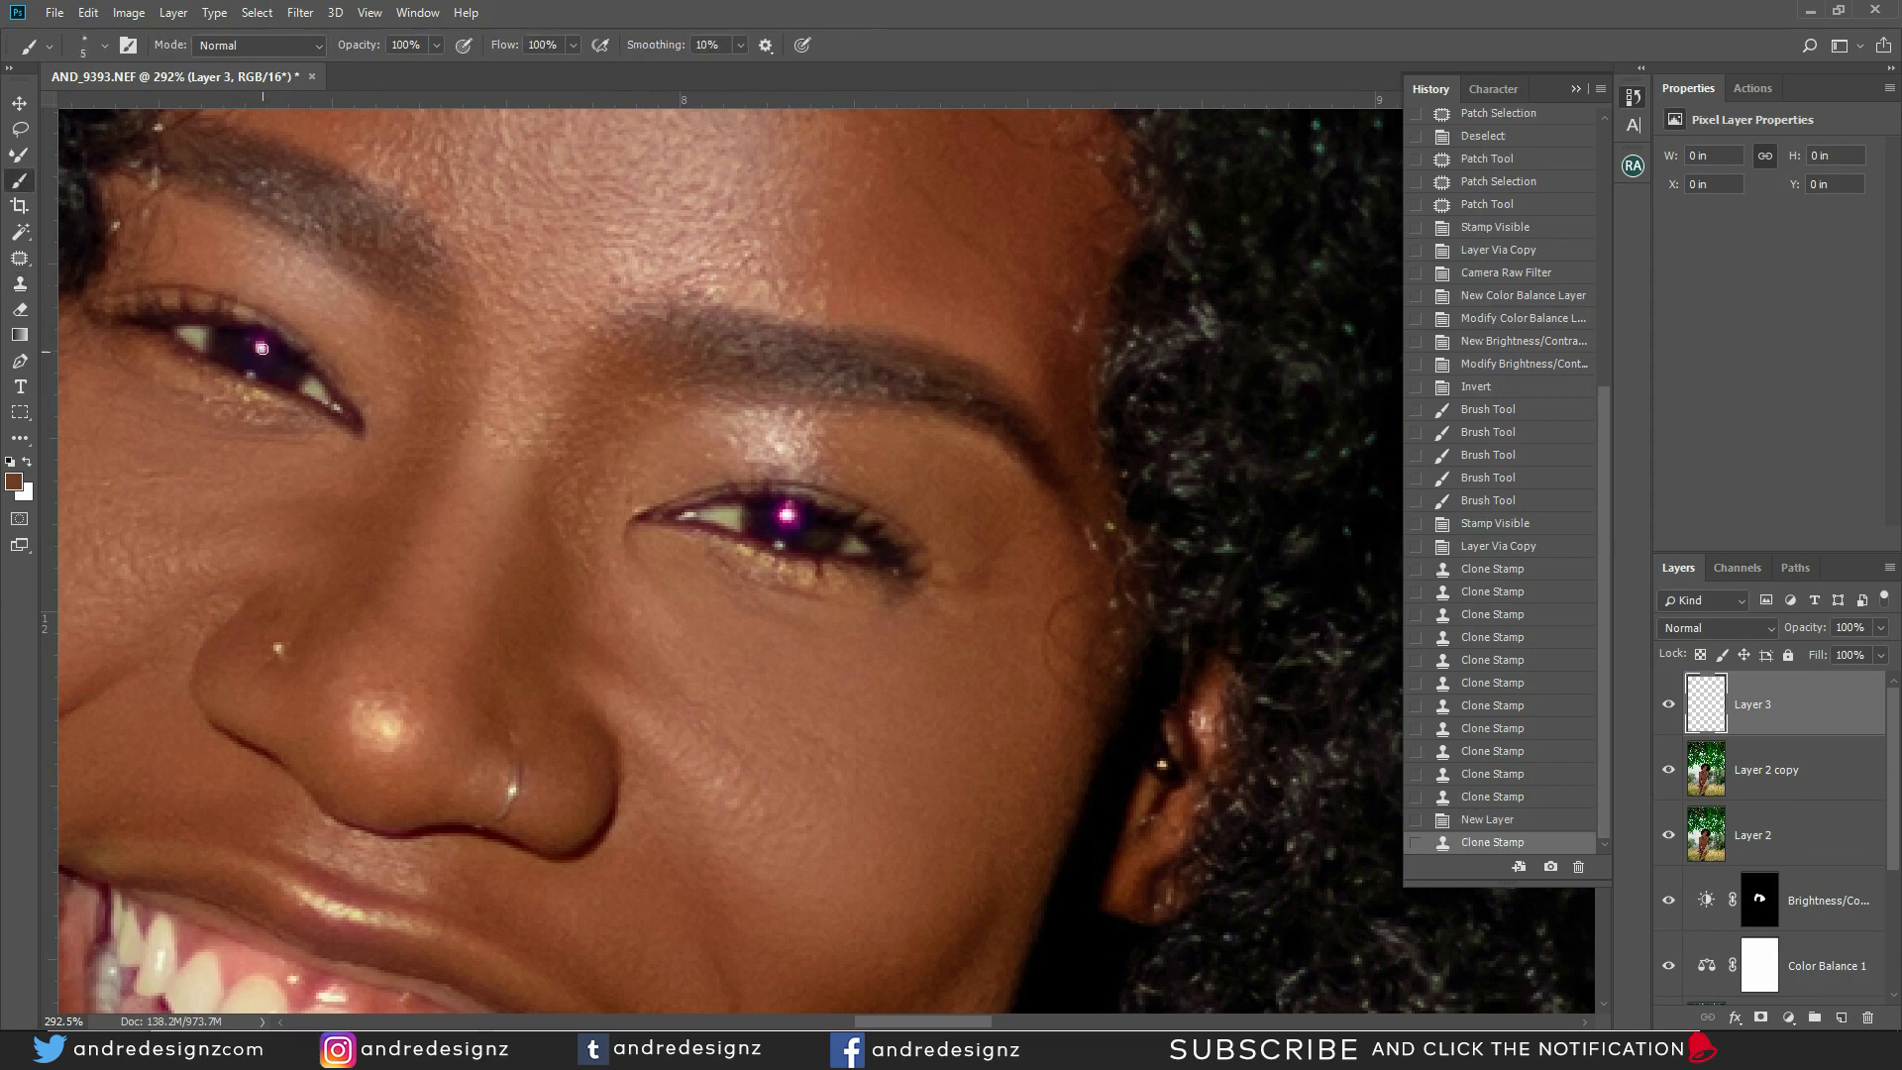
scroll(414, 439, up, 5)
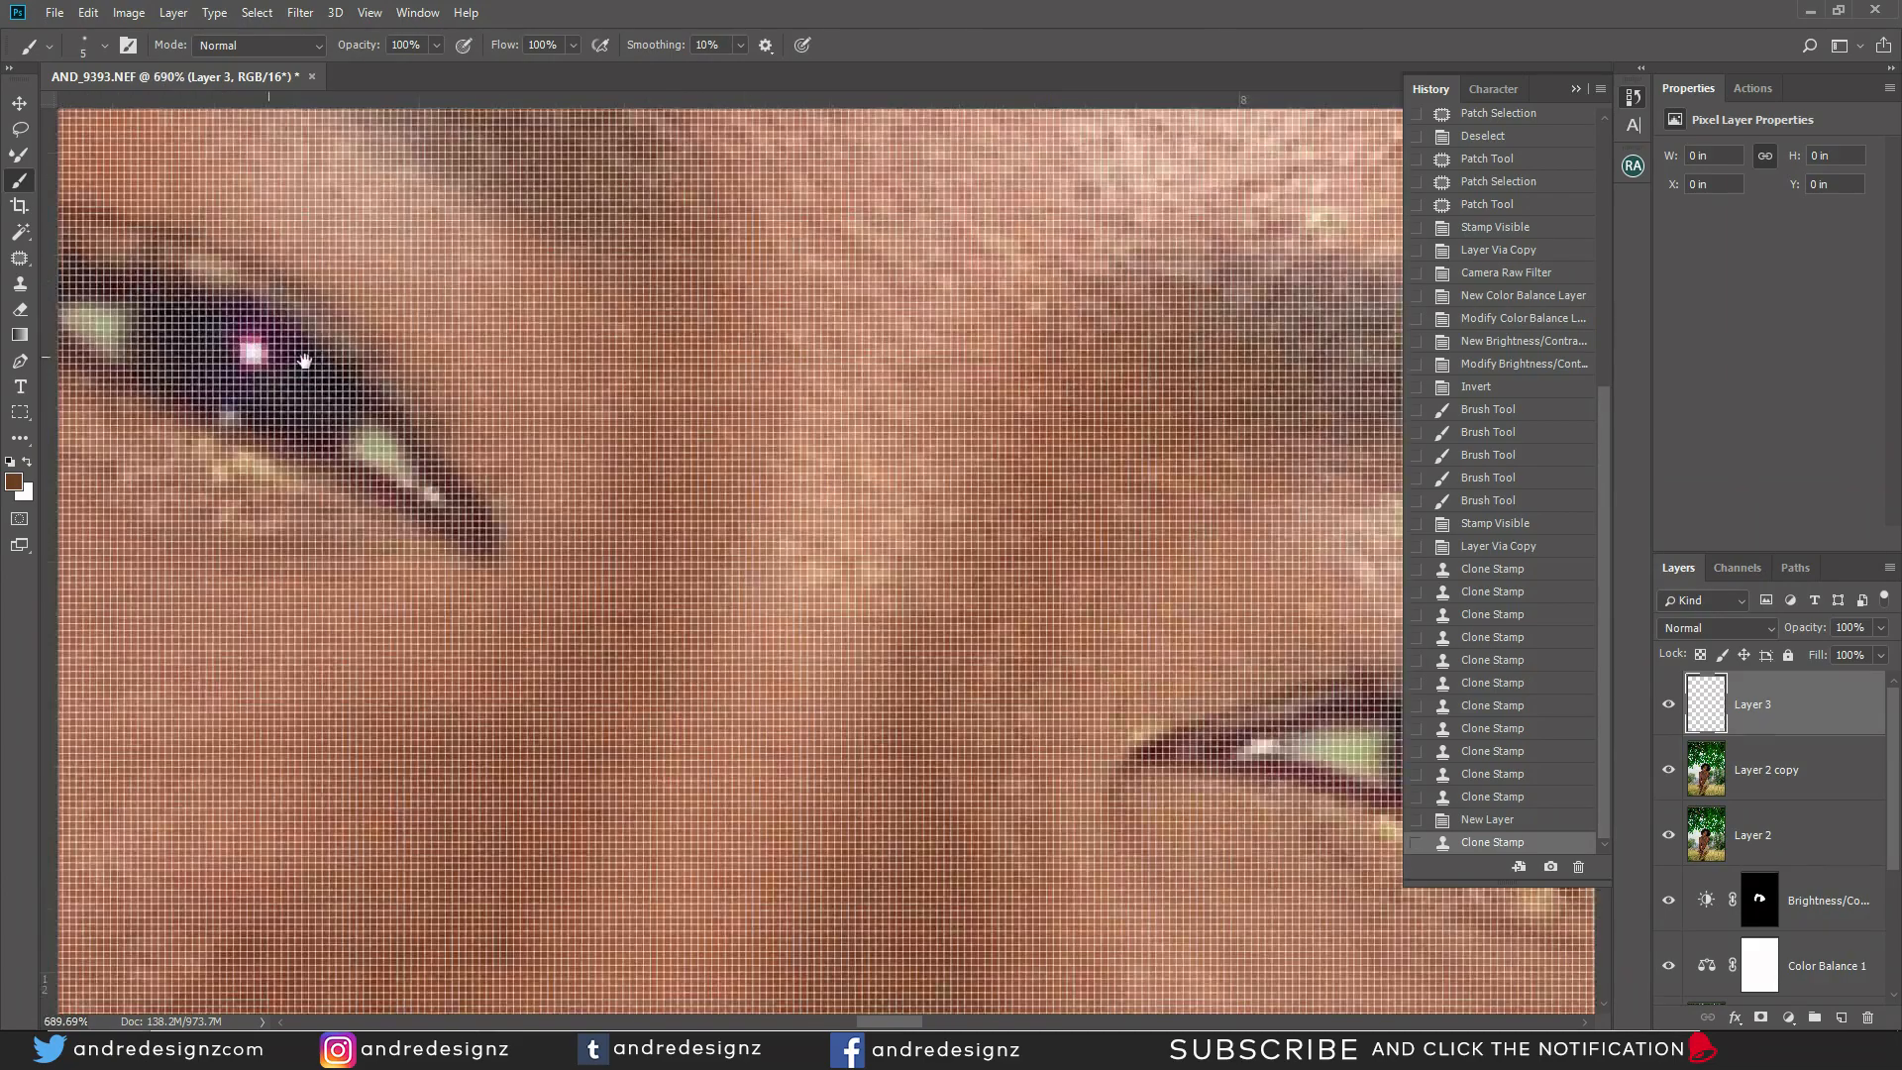
scroll(440, 485, down, 2)
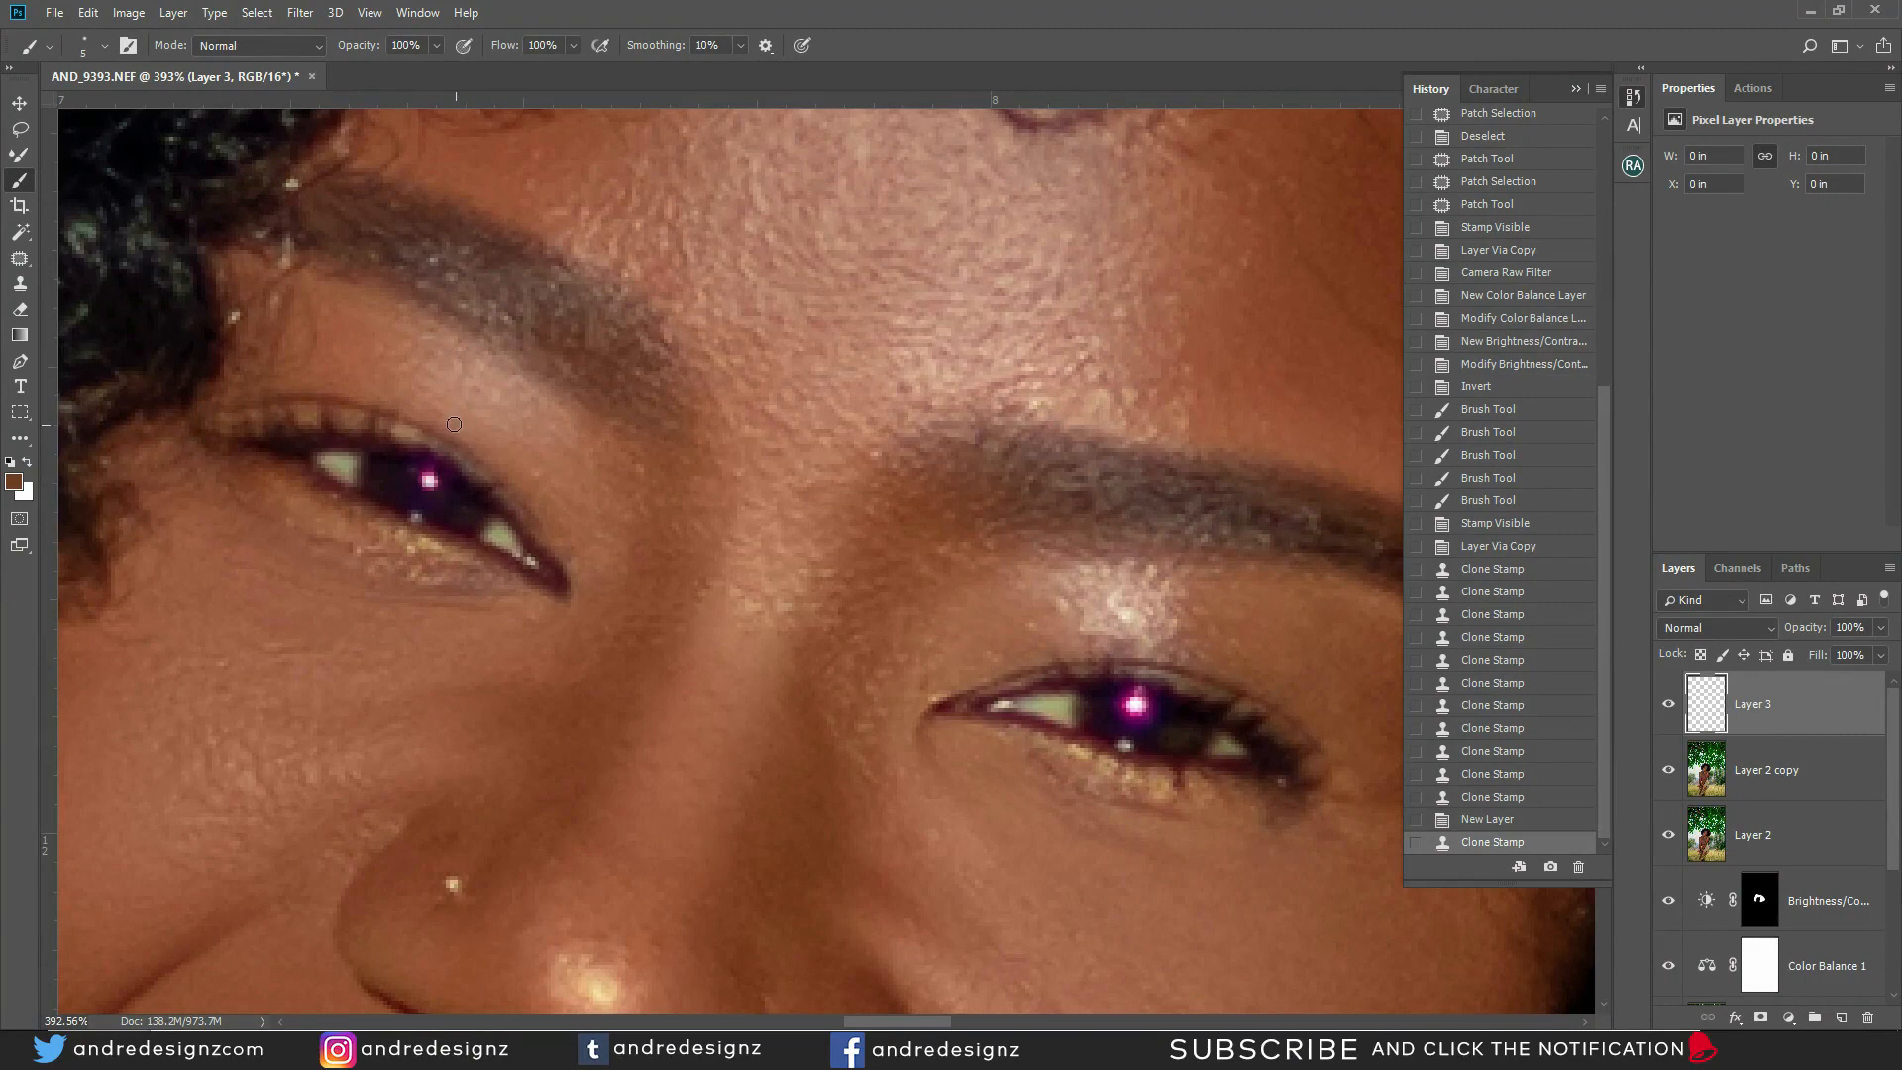
Sample the pale pink highlight in the image's left eye and dab it over the magenta catchlight with a tiny brush
alt+click(430, 482)
key(i)
click(430, 482)
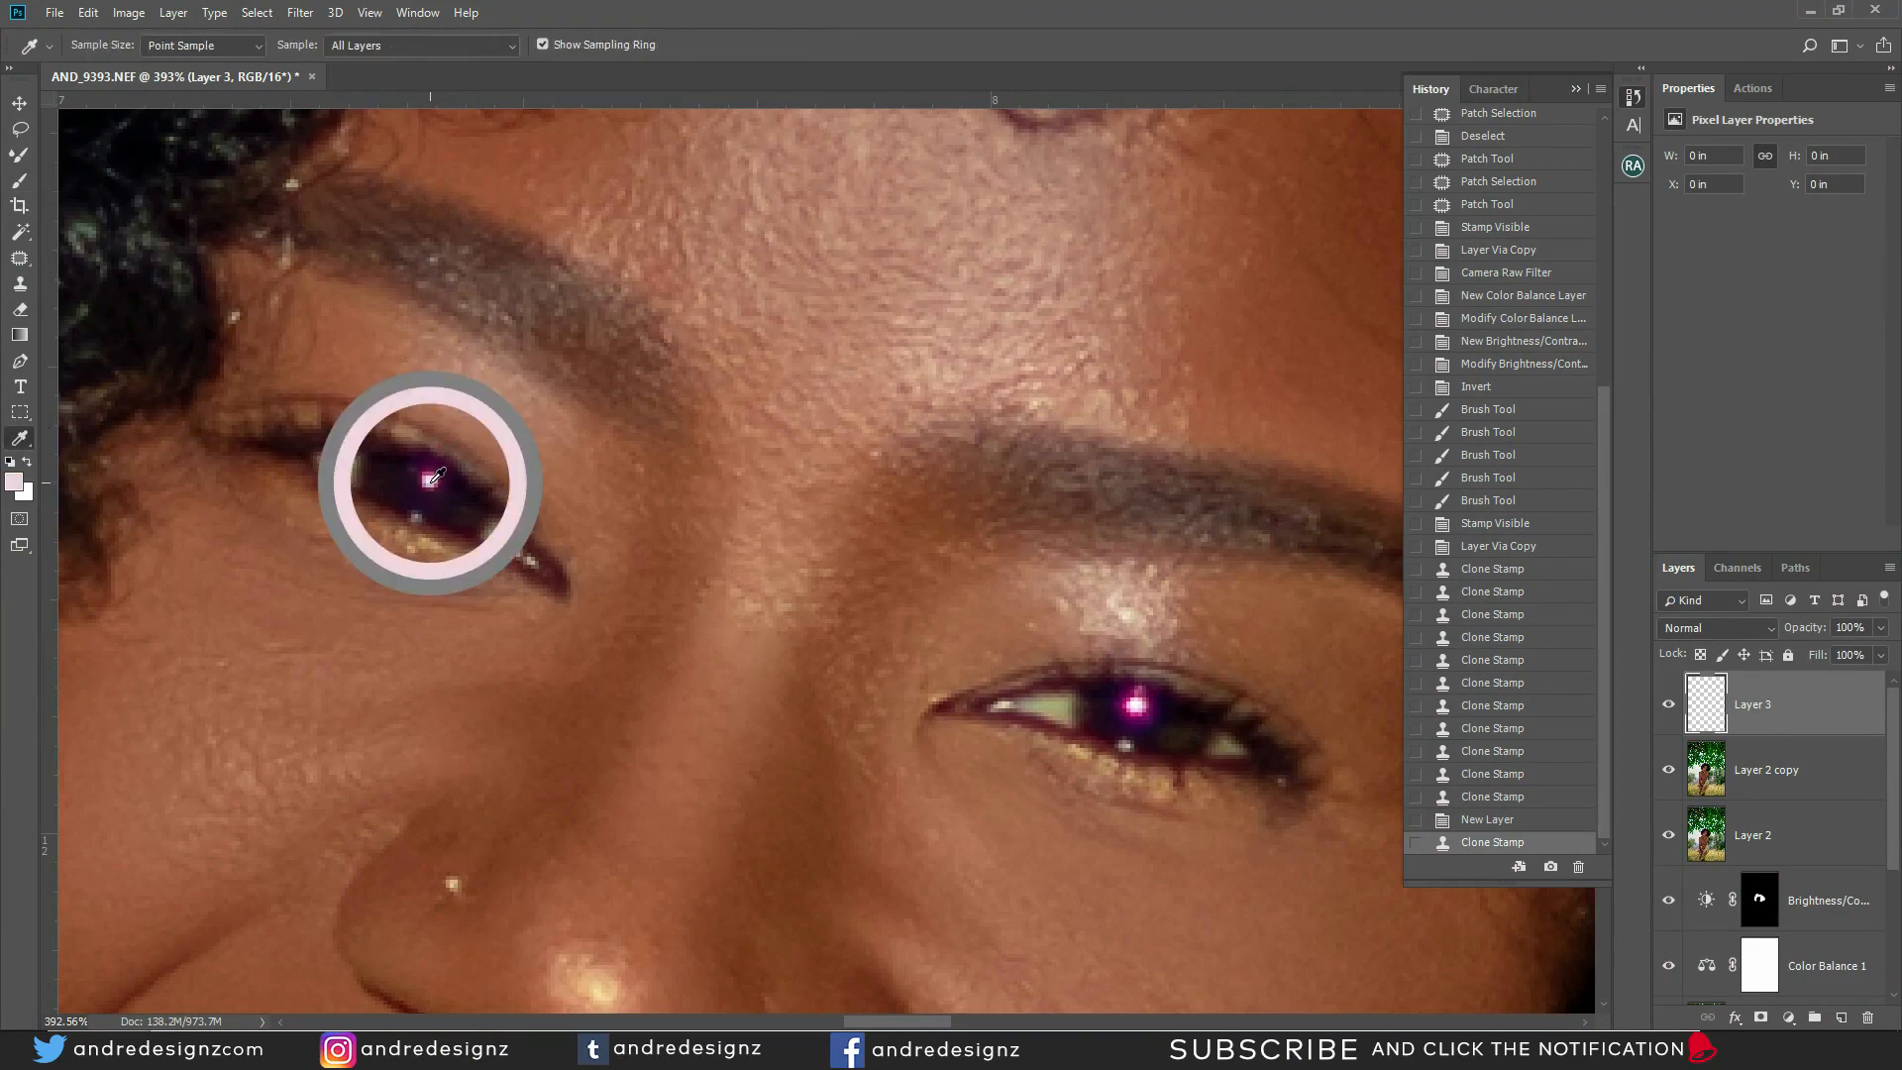
key(b)
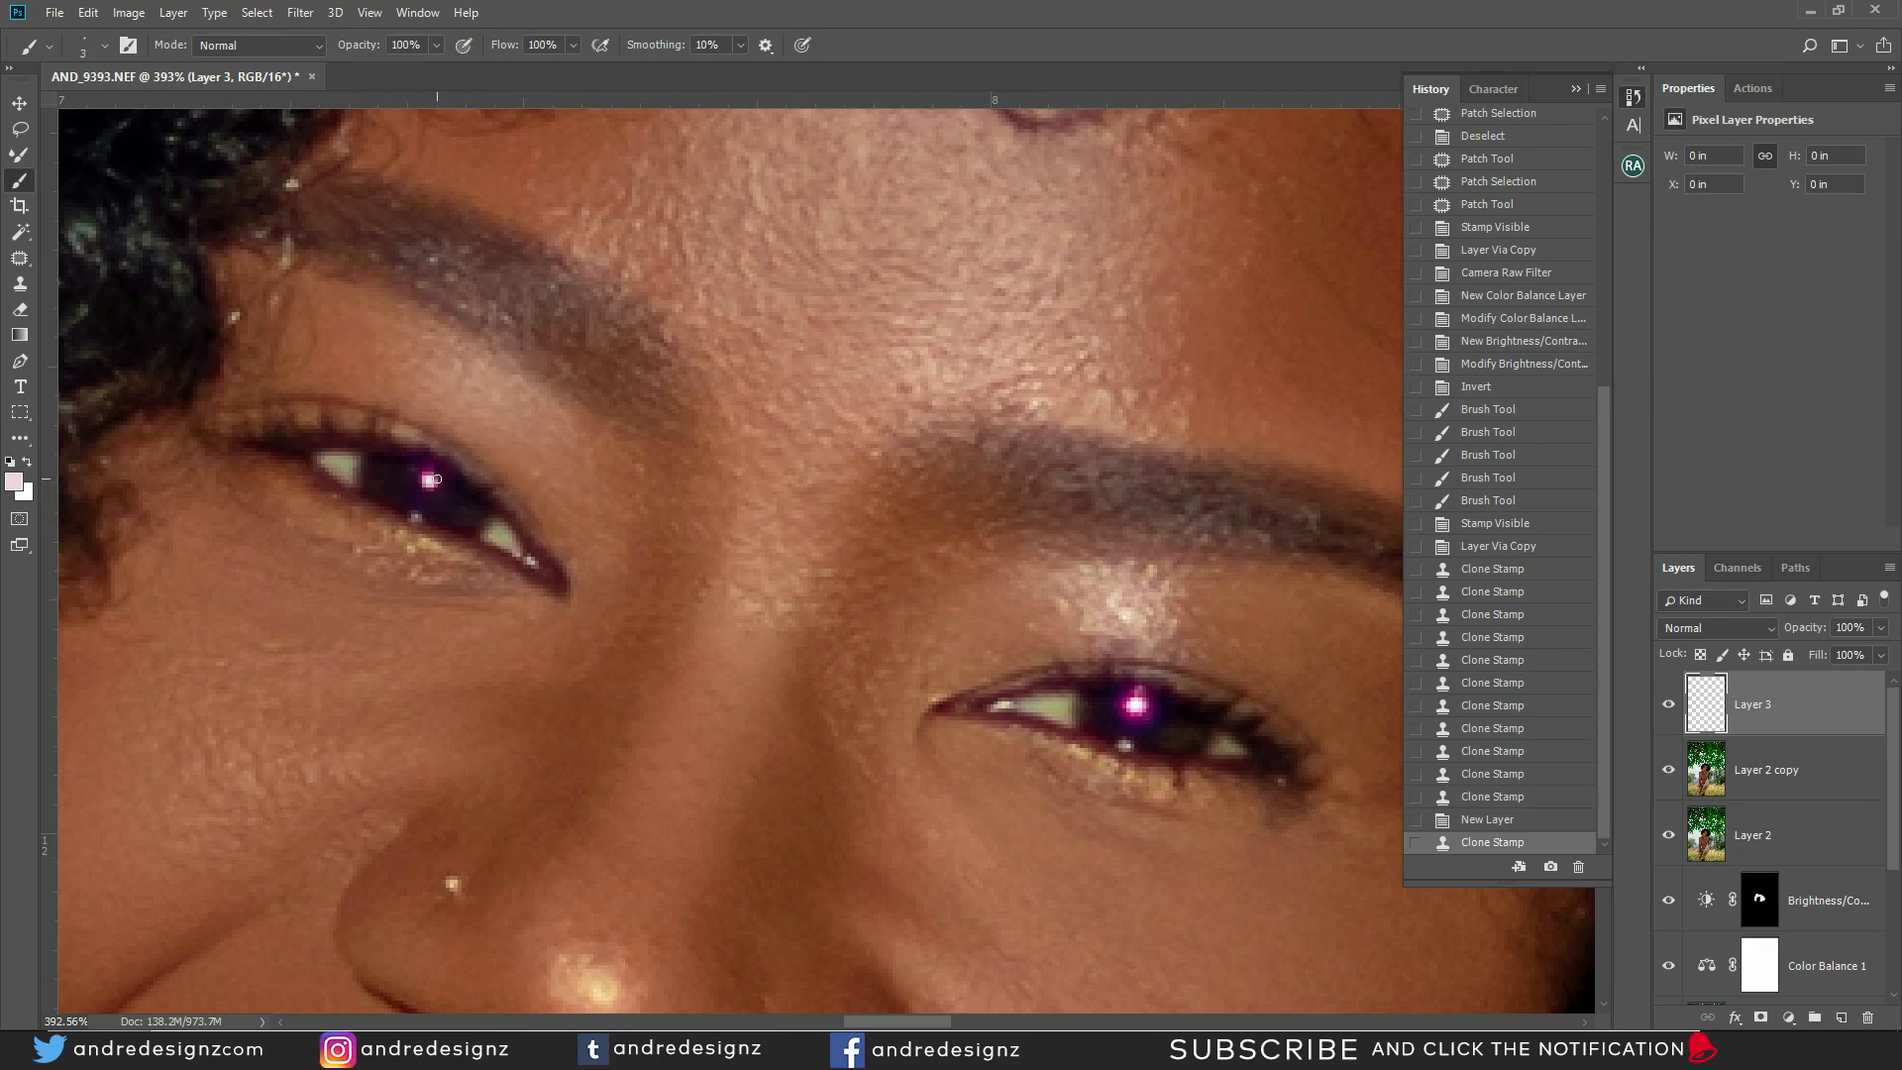
click(435, 481)
click(432, 476)
click(428, 481)
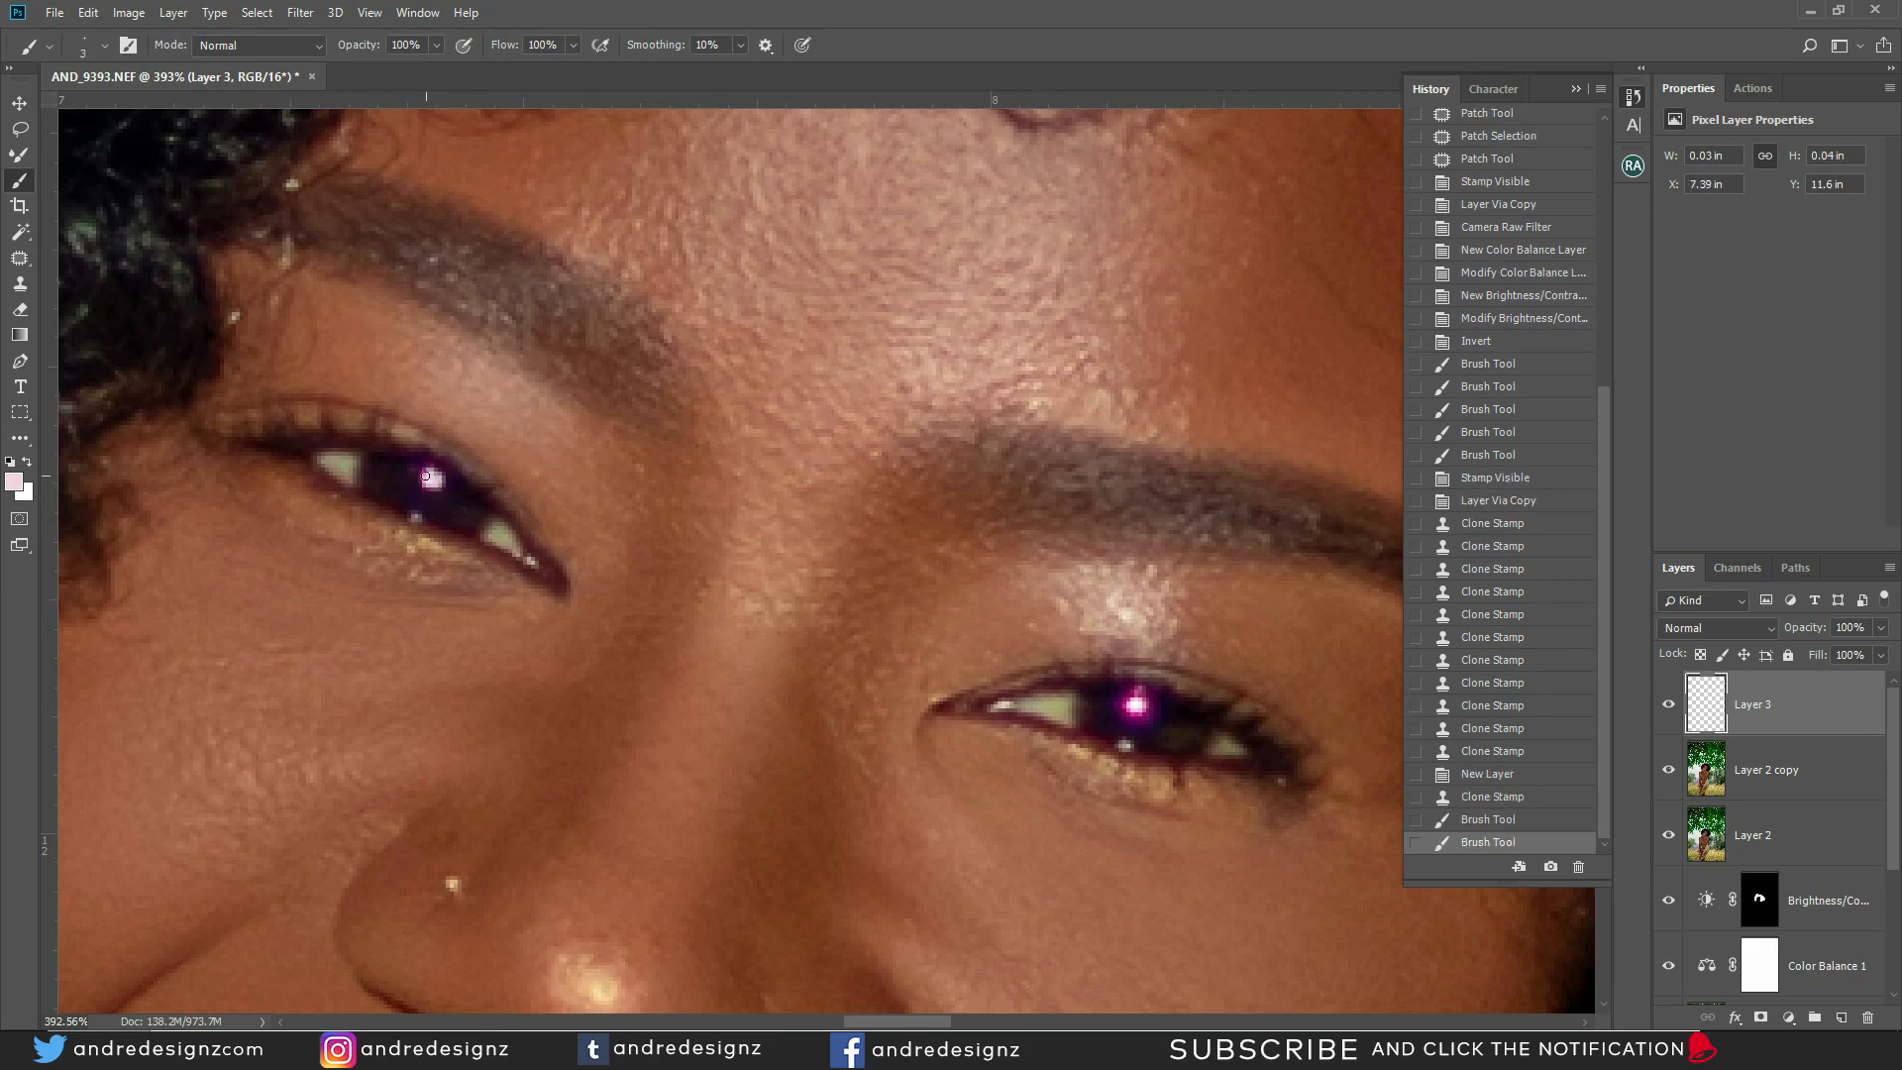
click(427, 483)
click(429, 484)
click(429, 486)
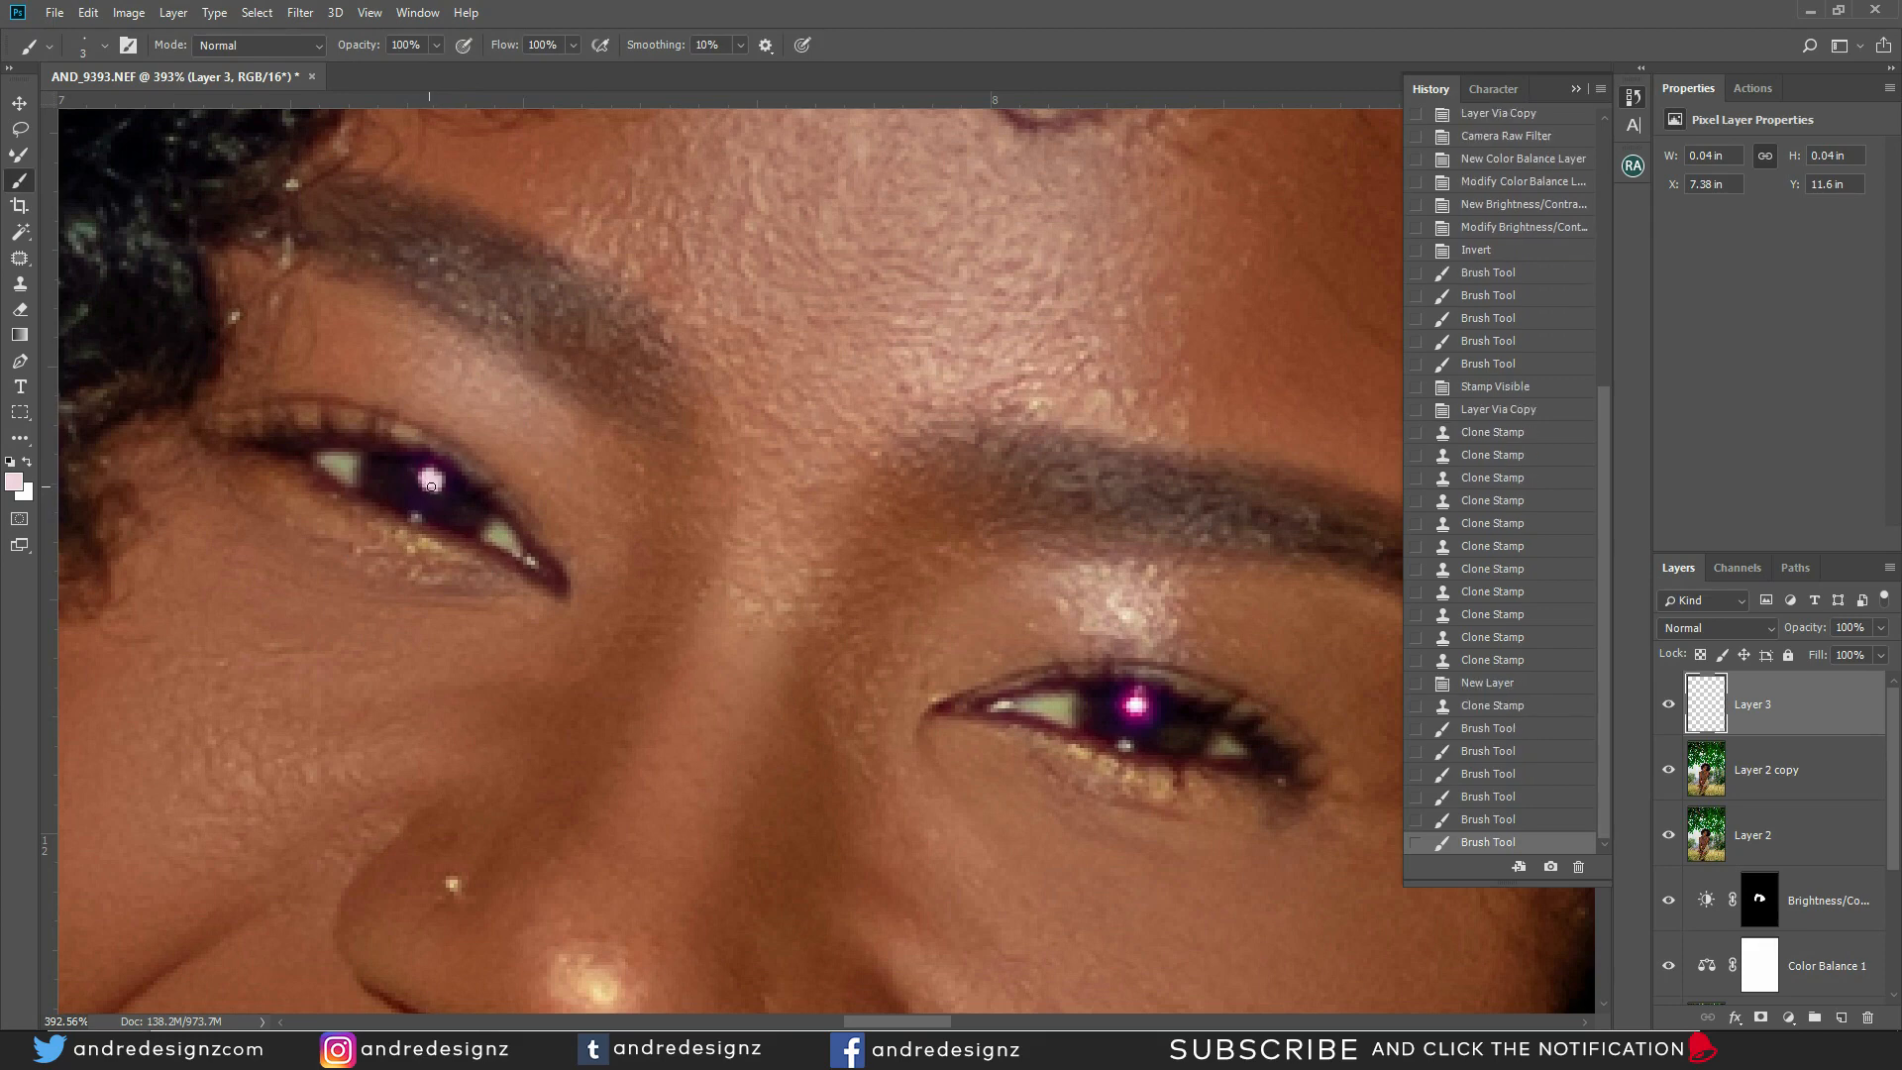
click(429, 479)
Try painting a pale highlight over the magenta catchlight in the image's right eye
drag(1137, 550, 705, 444)
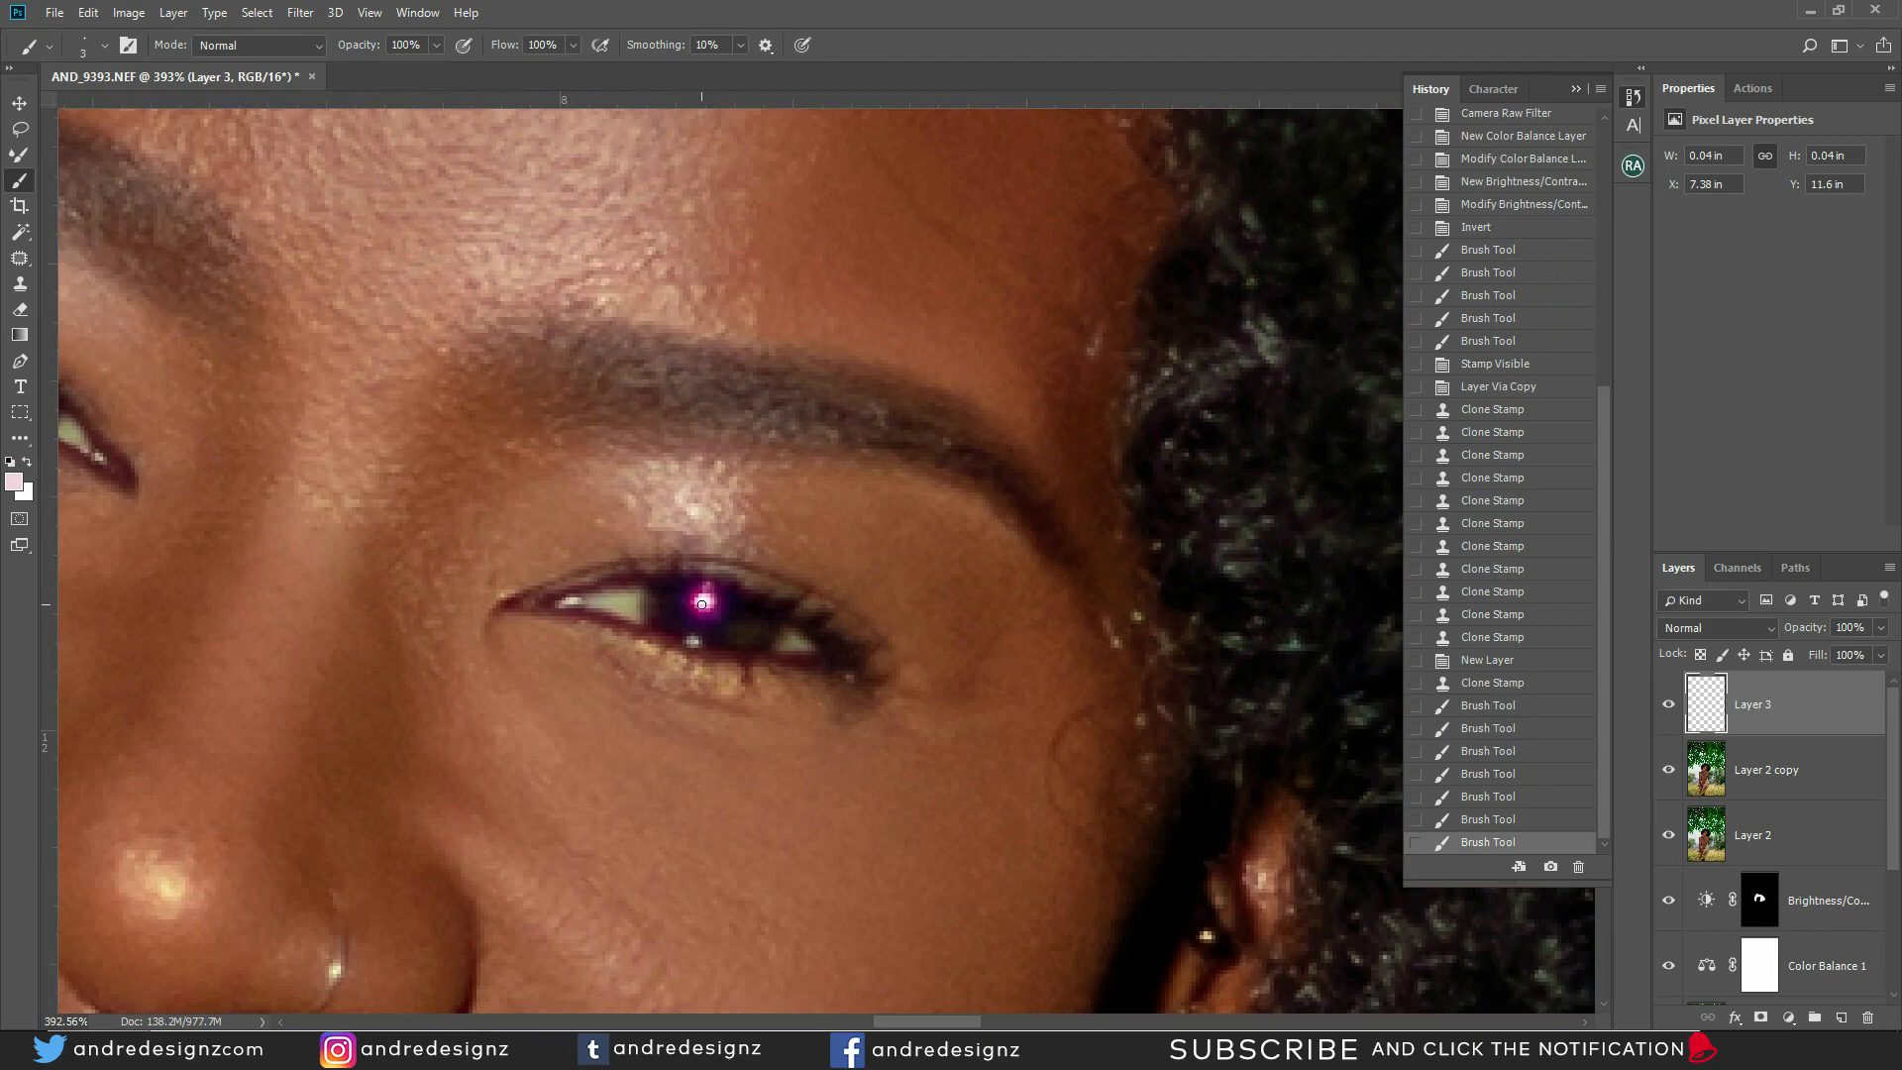
alt+click(706, 595)
drag(696, 599, 711, 596)
click(712, 607)
click(713, 607)
Try painting sampled dark purple around the catchlight in the image's right eye with a size 7 brush
alt+click(705, 624)
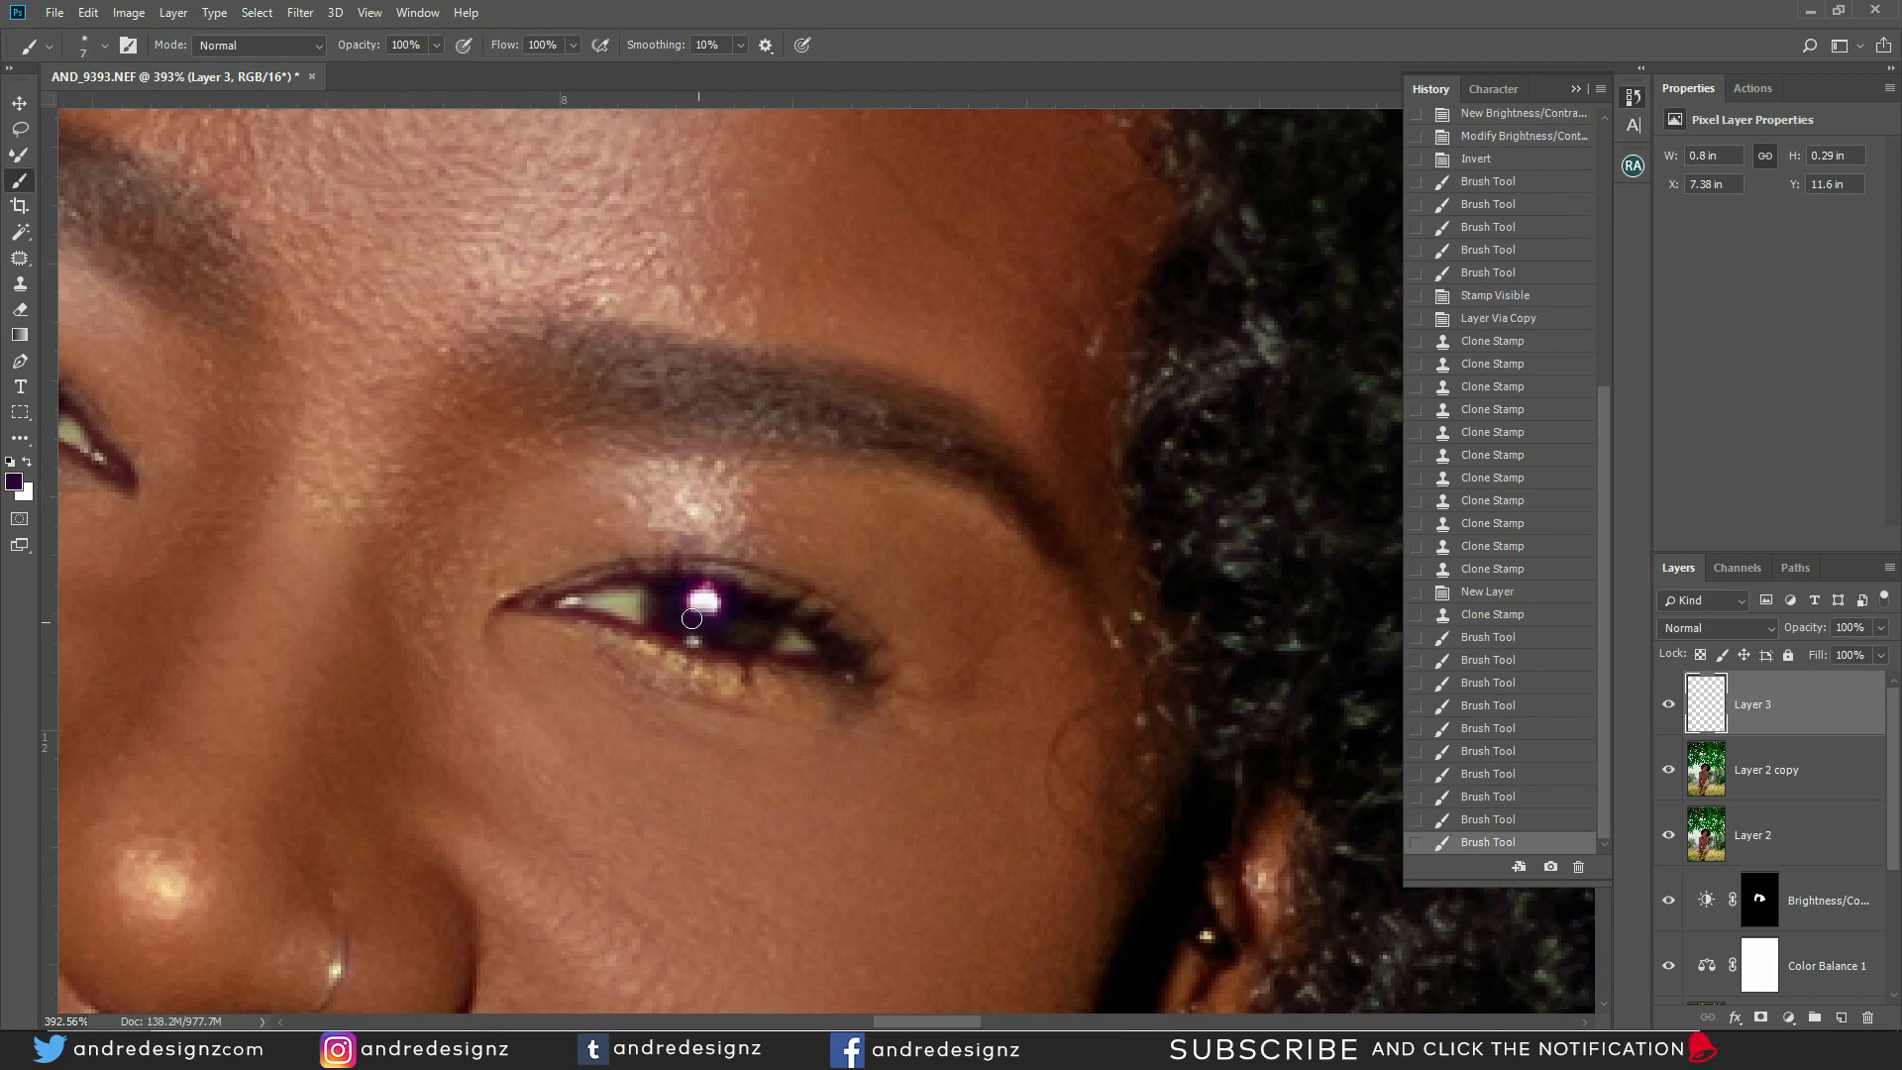
click(687, 611)
click(719, 605)
click(691, 605)
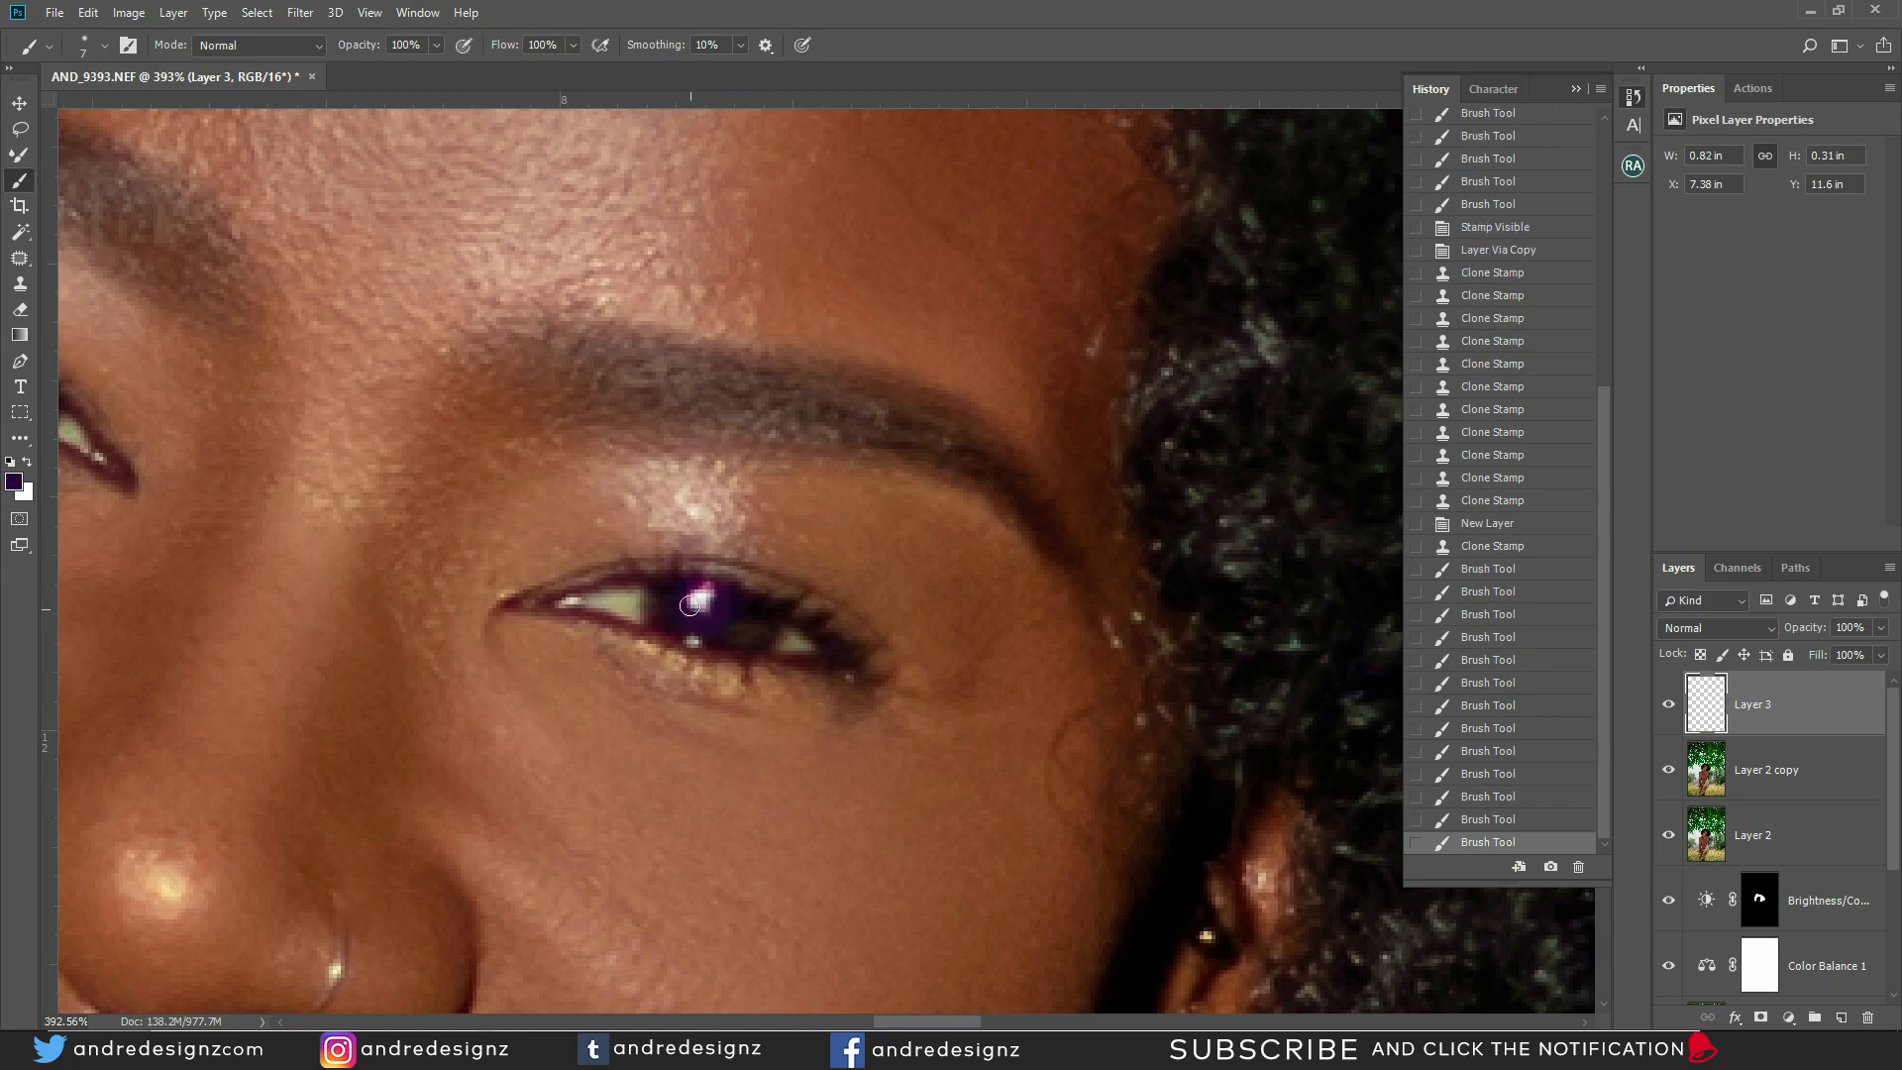
click(691, 599)
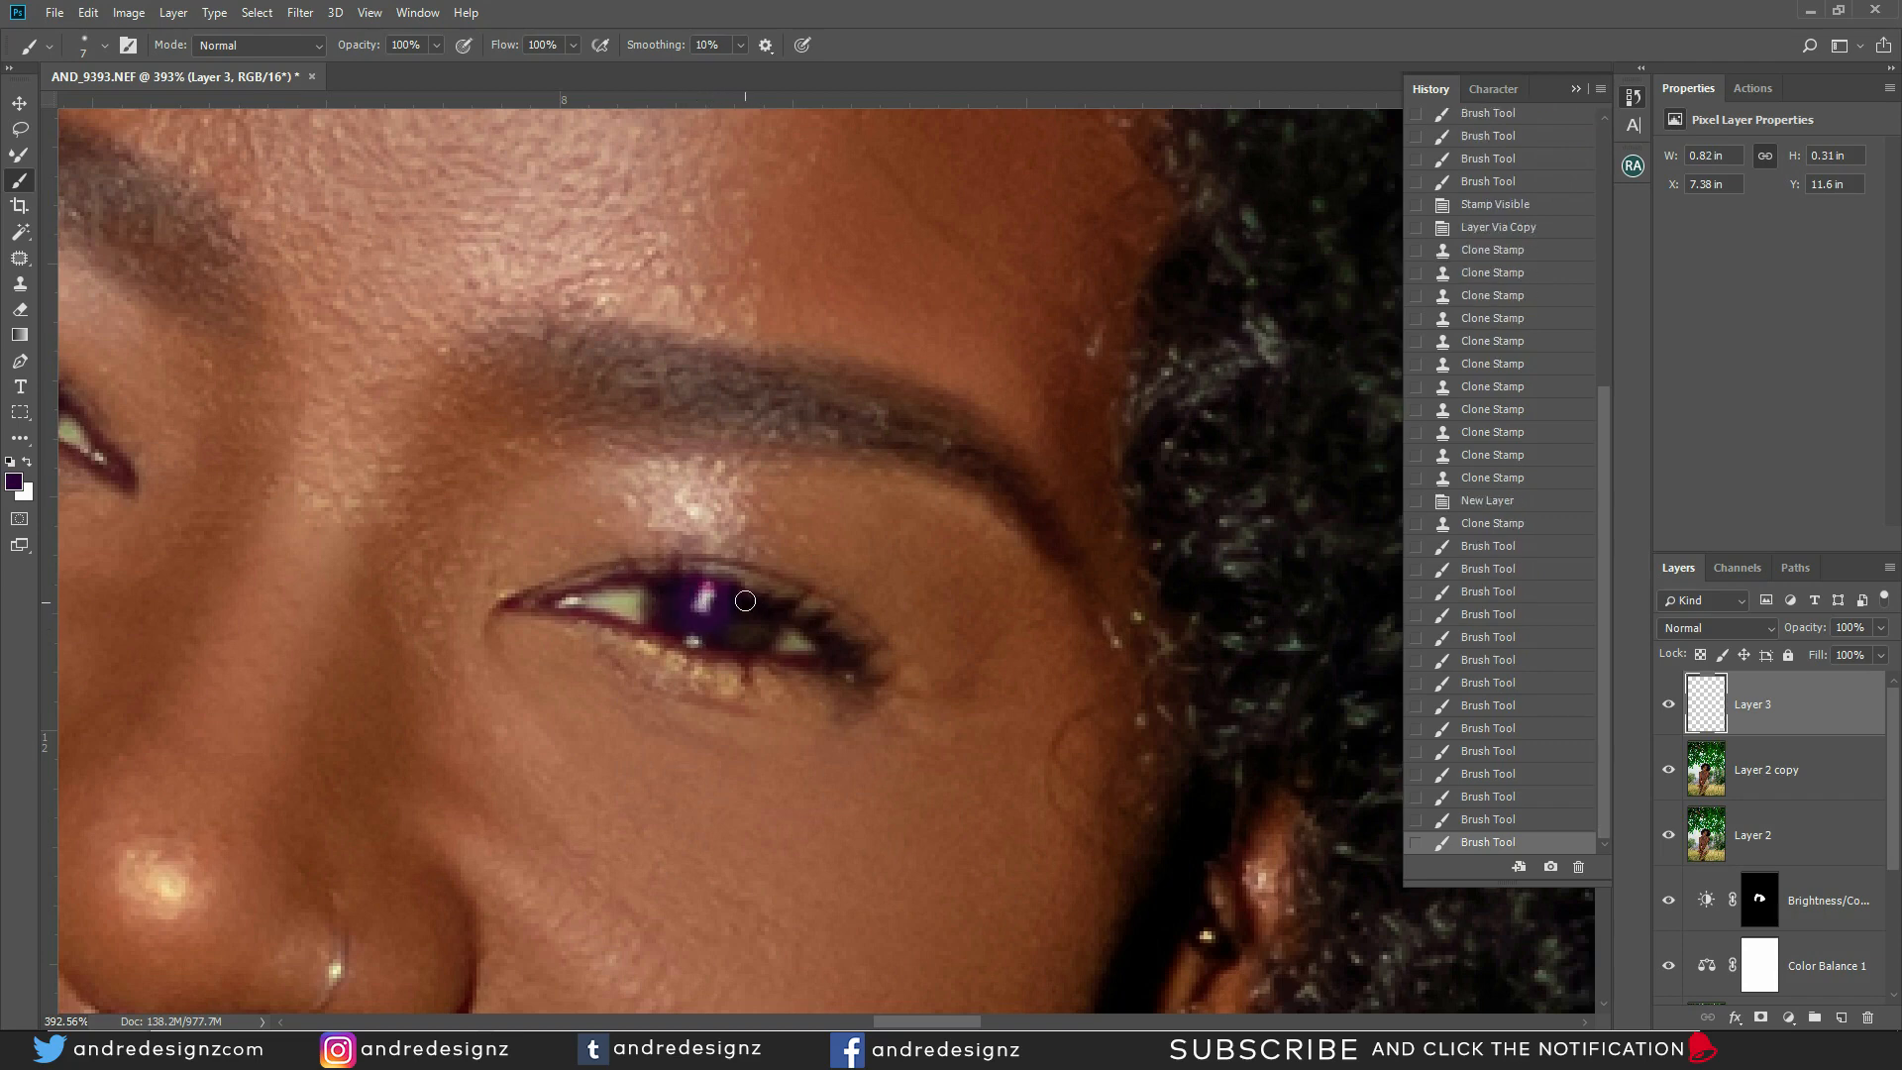
Undo all brush strokes on the image's right eye, keeping only the dabs on the left eye's catchlight
key(ctrl+z)
key(ctrl+z)
key(ctrl+z)
key(ctrl+z)
key(ctrl+z)
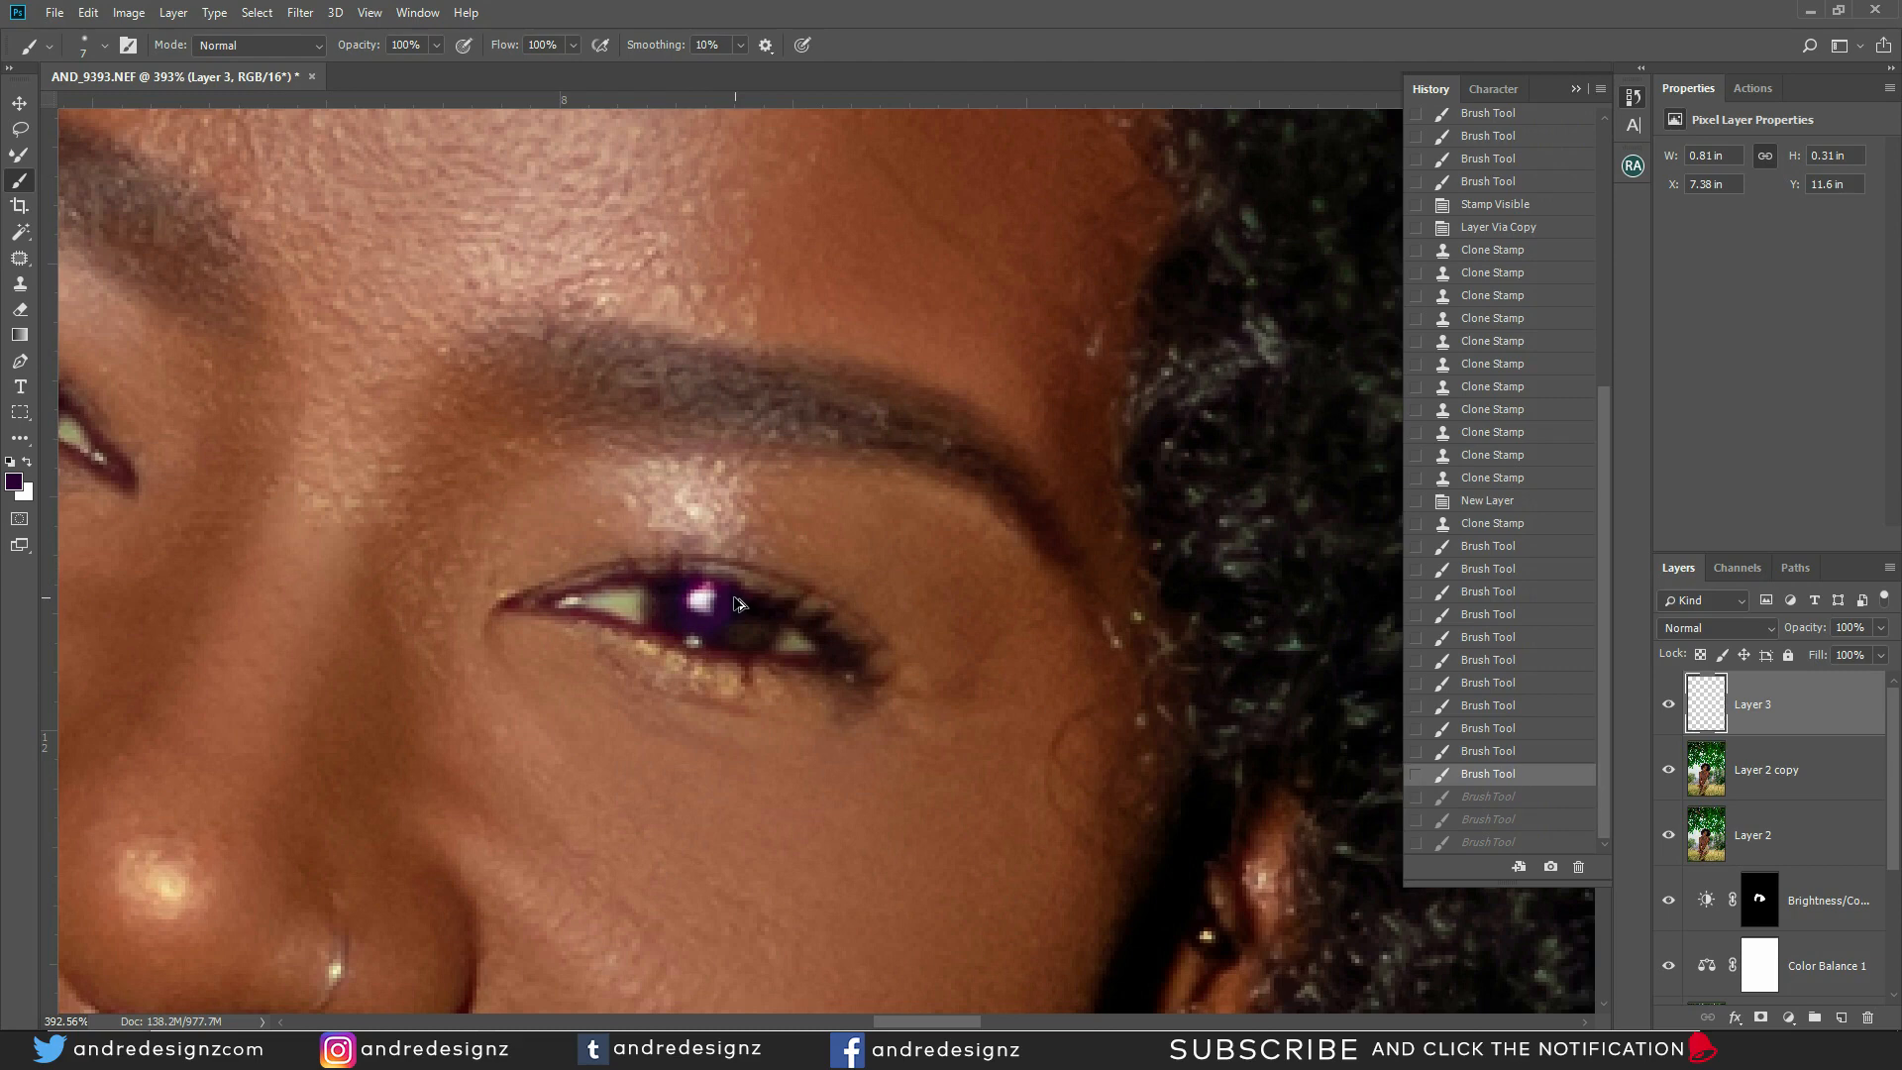
key(ctrl+z)
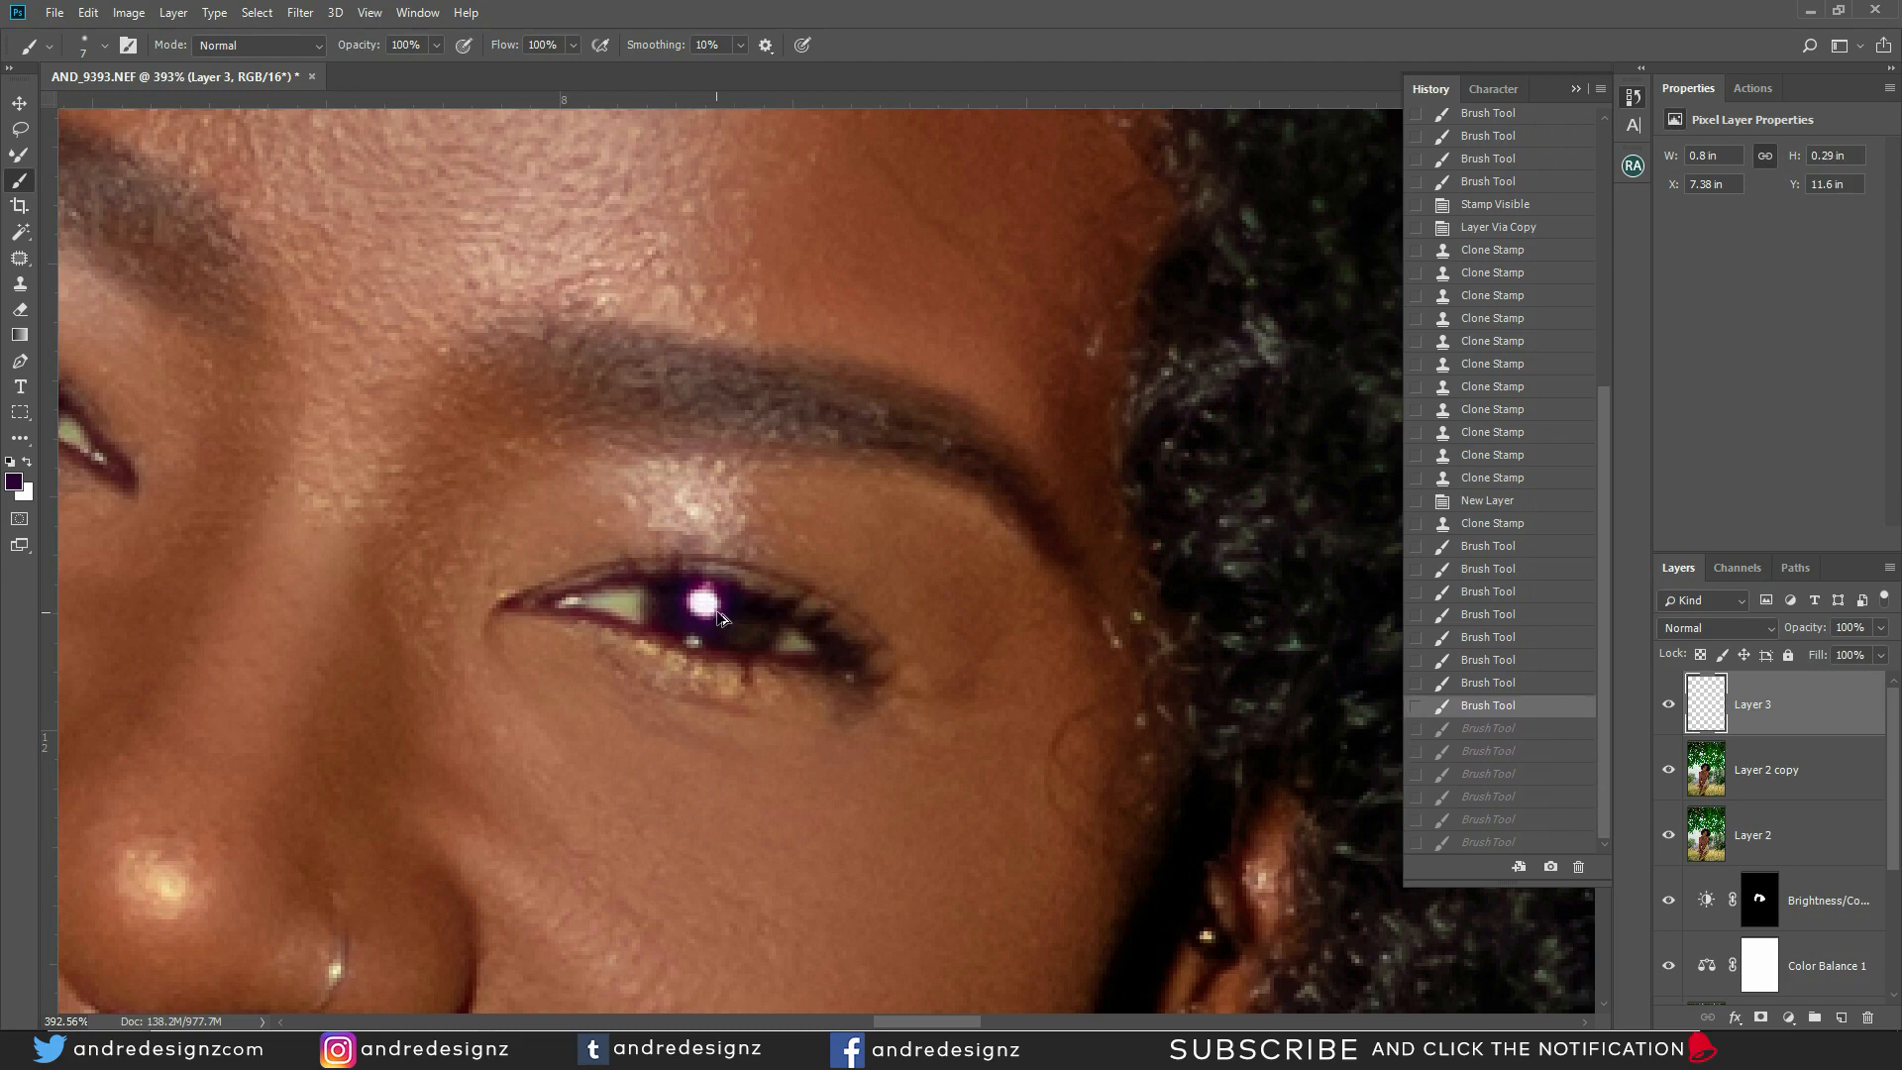
mouse_move(565, 654)
mouse_down()
mouse_move(886, 700)
mouse_move(956, 692)
mouse_move(822, 699)
mouse_up()
click(1498, 683)
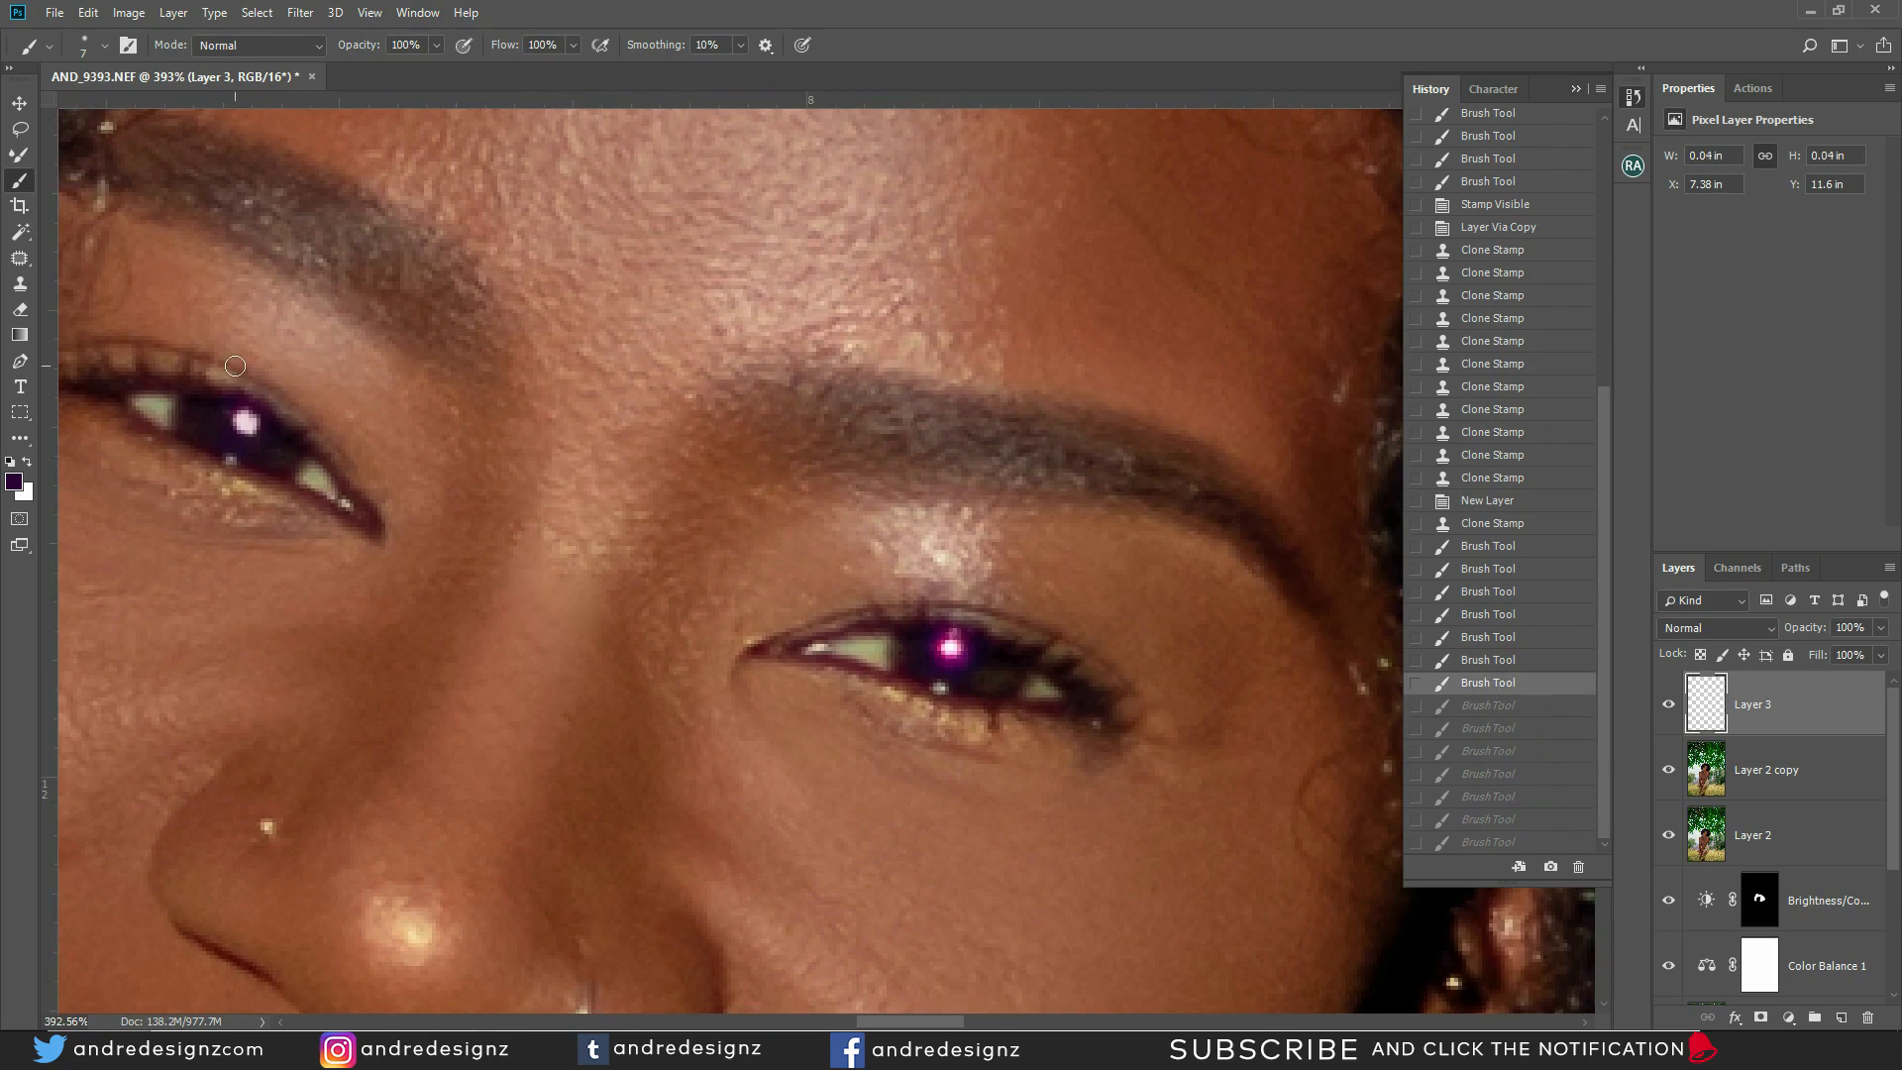
Set the foreground color to near-black 0d050a, sampled from the dark area of the image's left eye
click(14, 482)
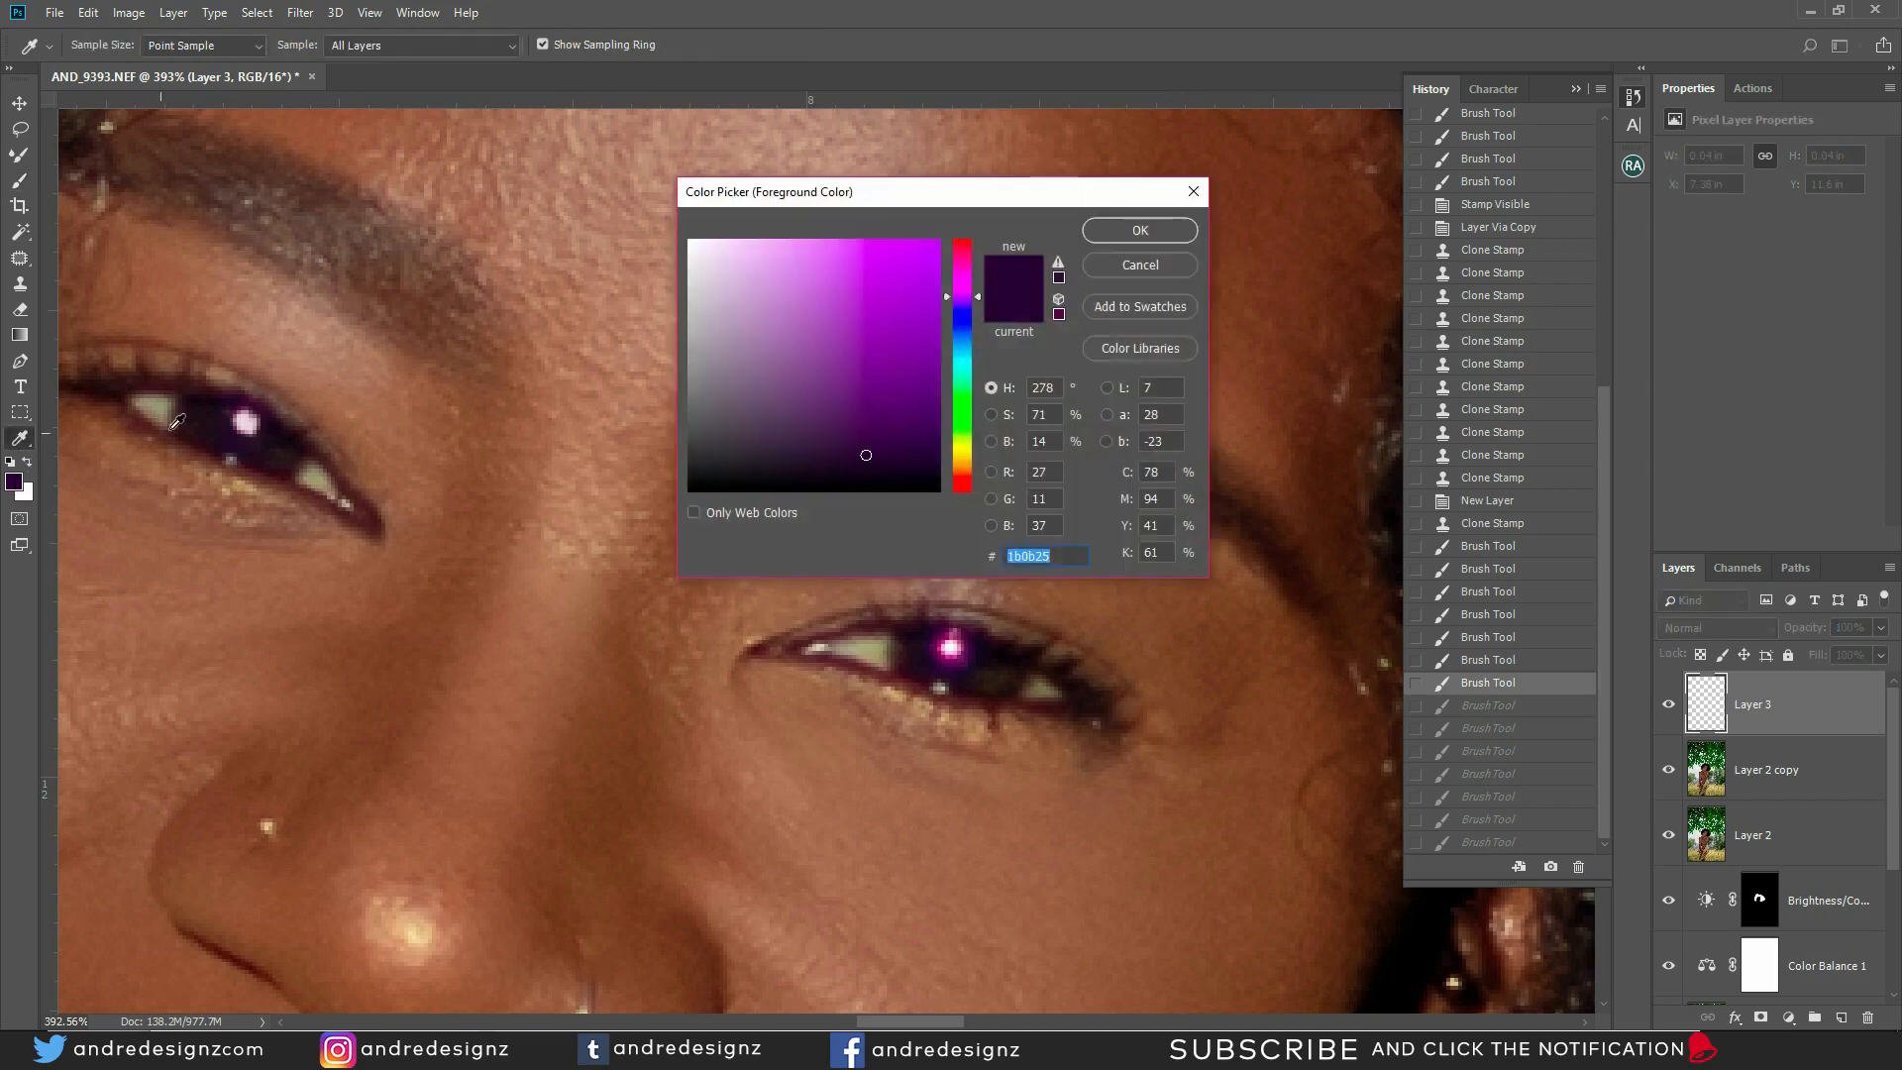
click(204, 394)
drag(204, 394, 196, 396)
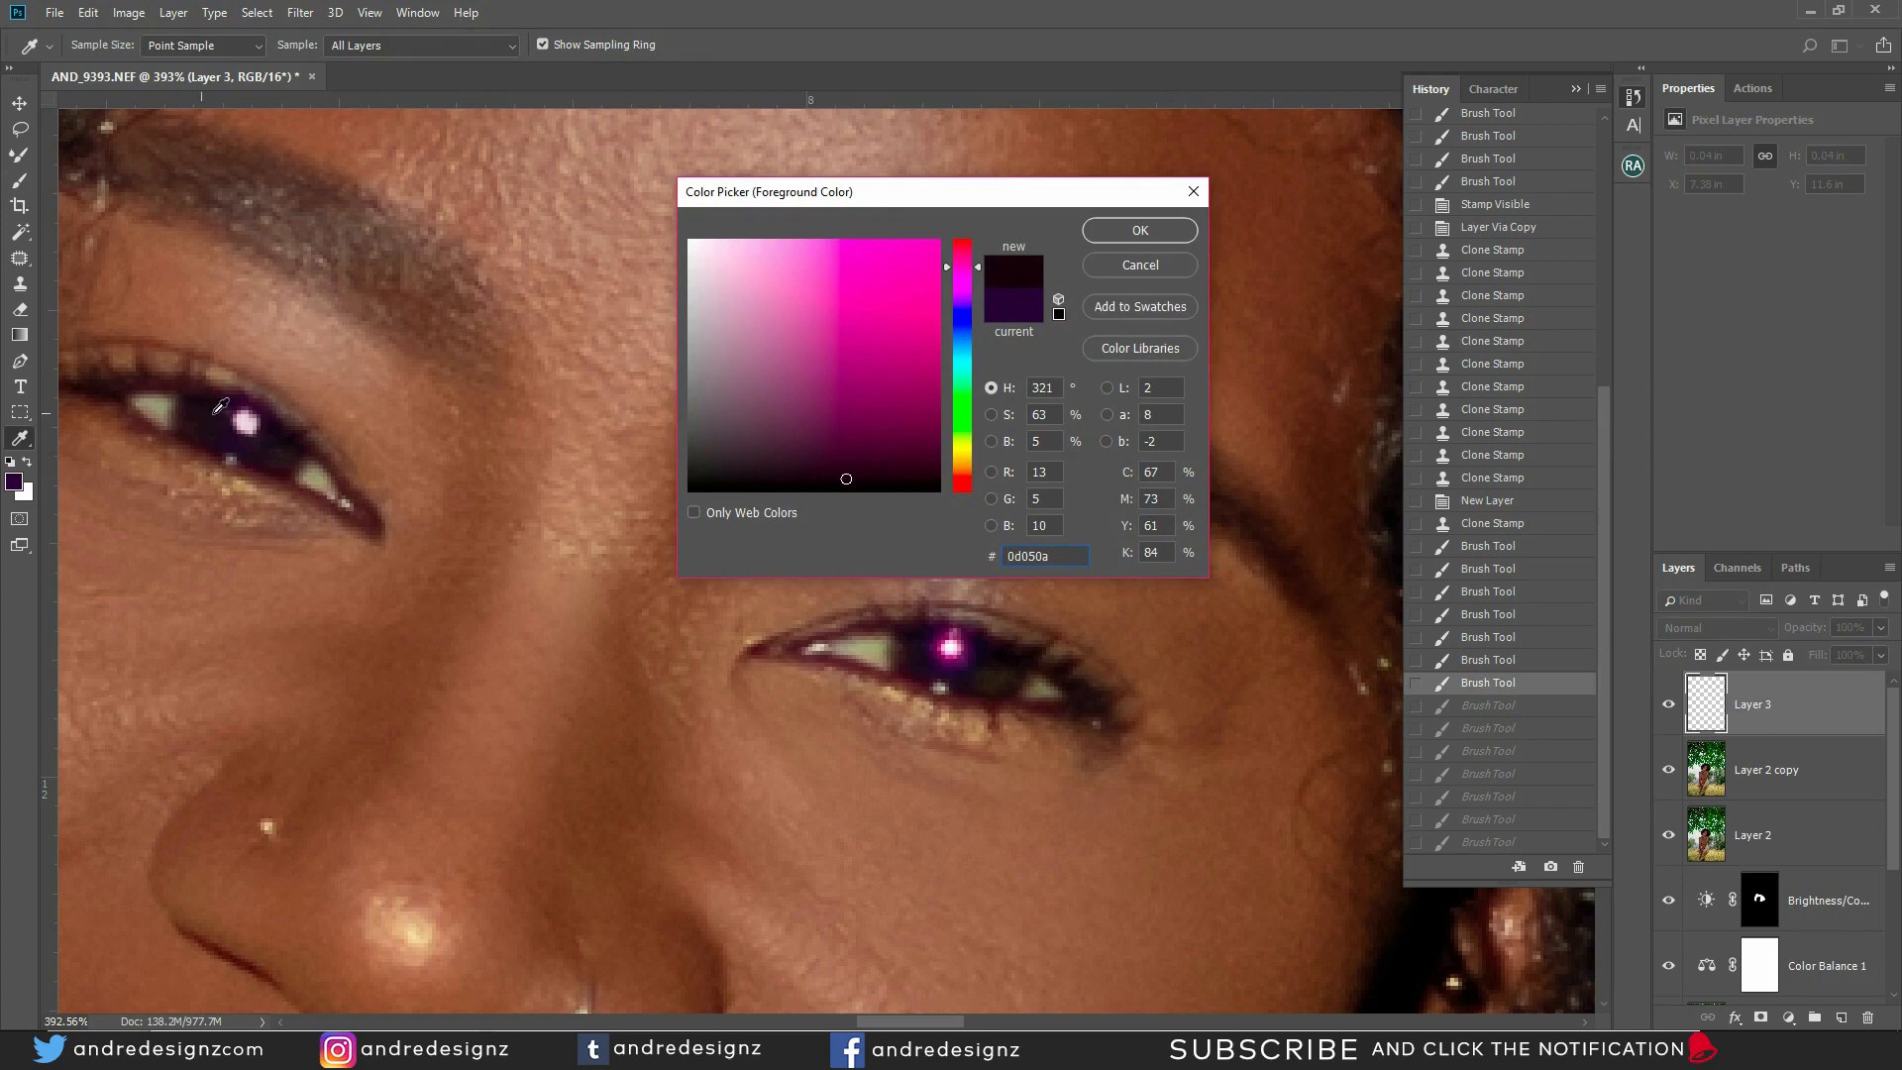
click(1123, 229)
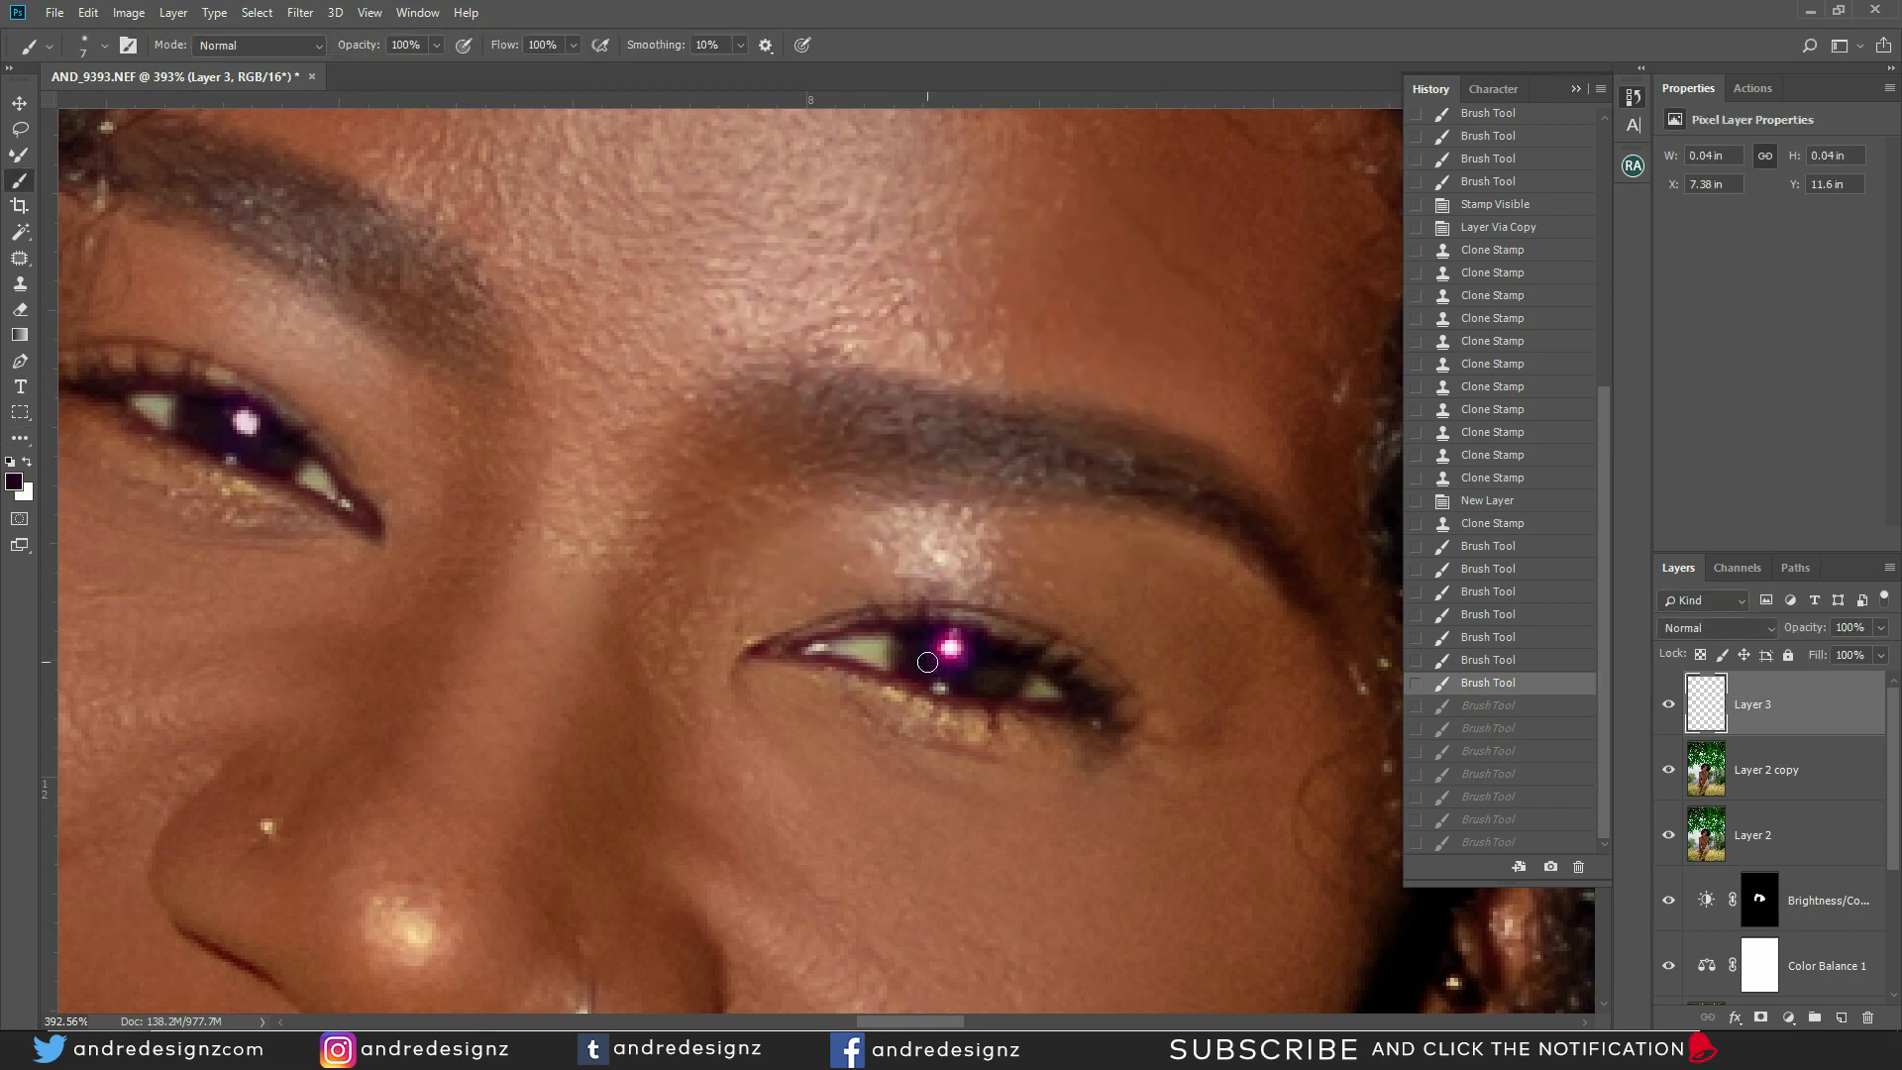
Try painting near-black around the right eye's catchlight on Layer 3 and adjusting that layer's opacity
drag(938, 660, 942, 634)
mouse_move(955, 632)
mouse_down()
mouse_move(969, 646)
mouse_move(946, 687)
mouse_up()
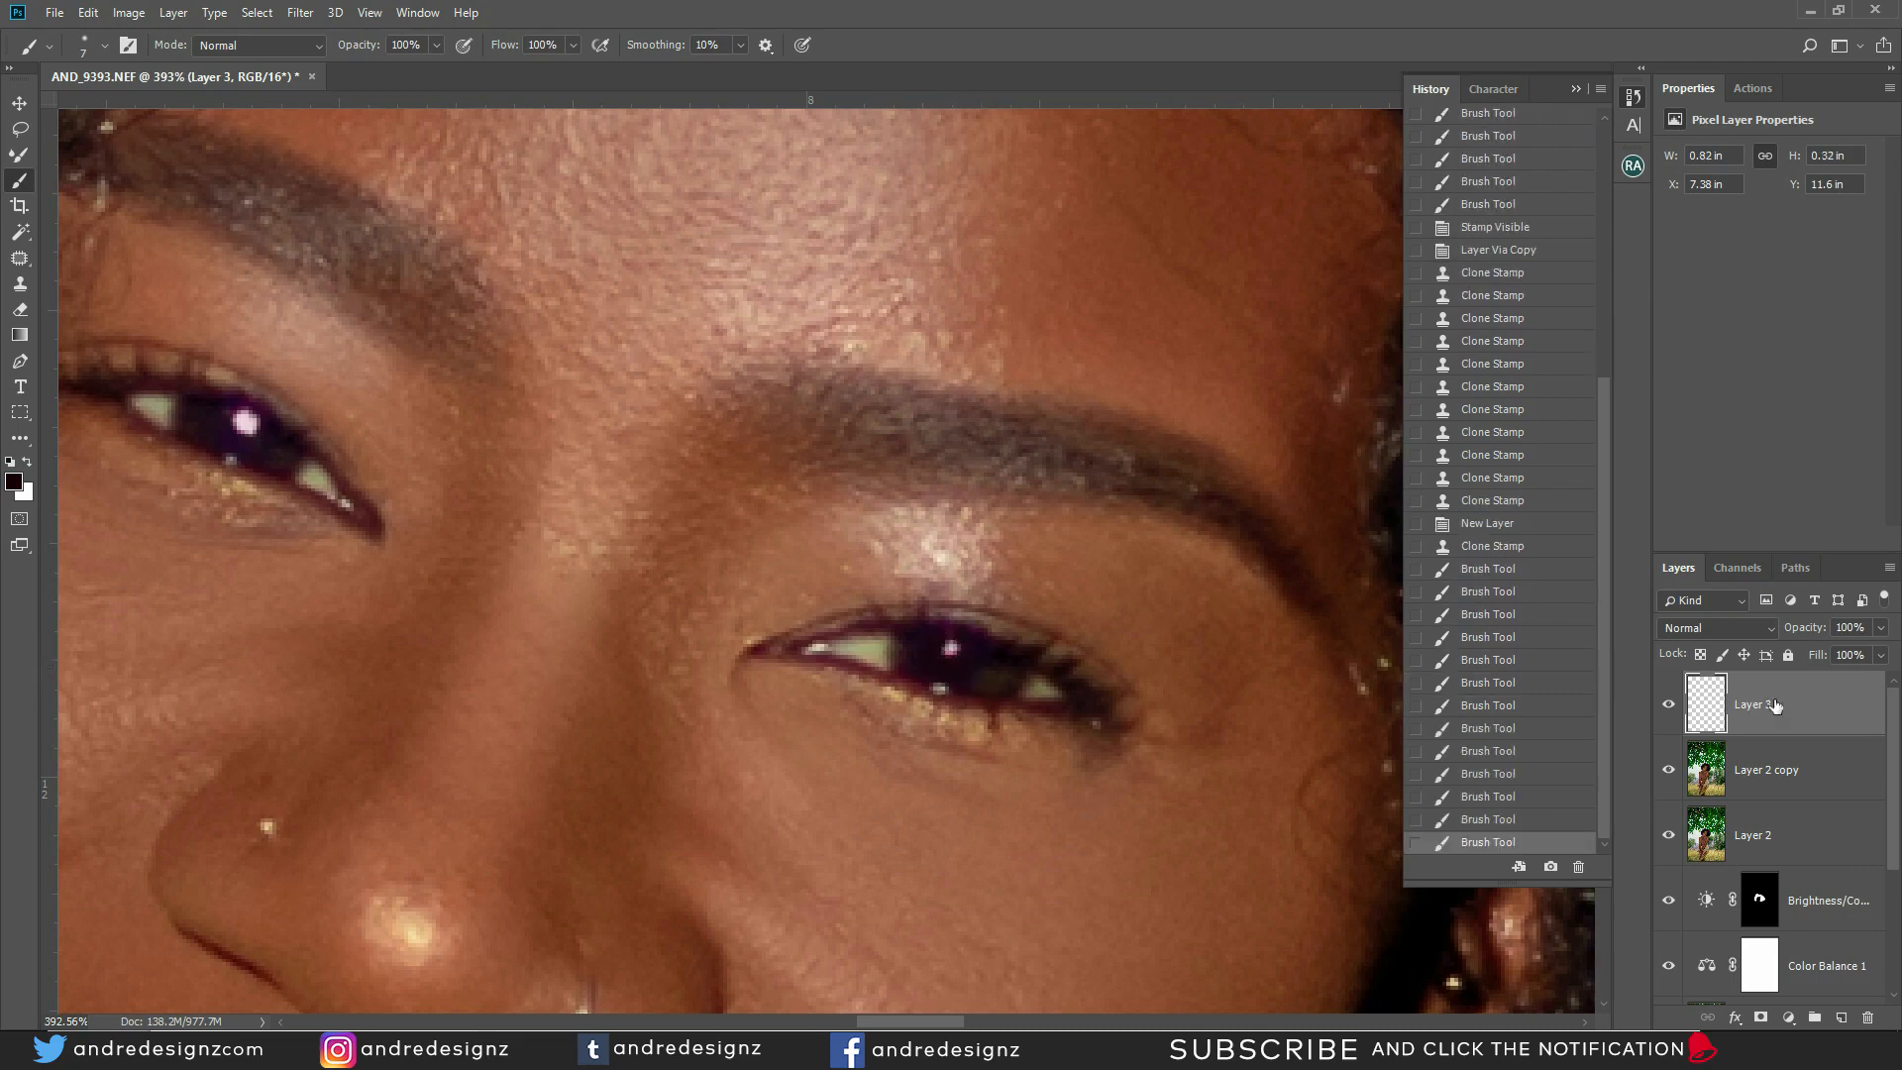
click(1878, 630)
drag(1851, 646, 1885, 657)
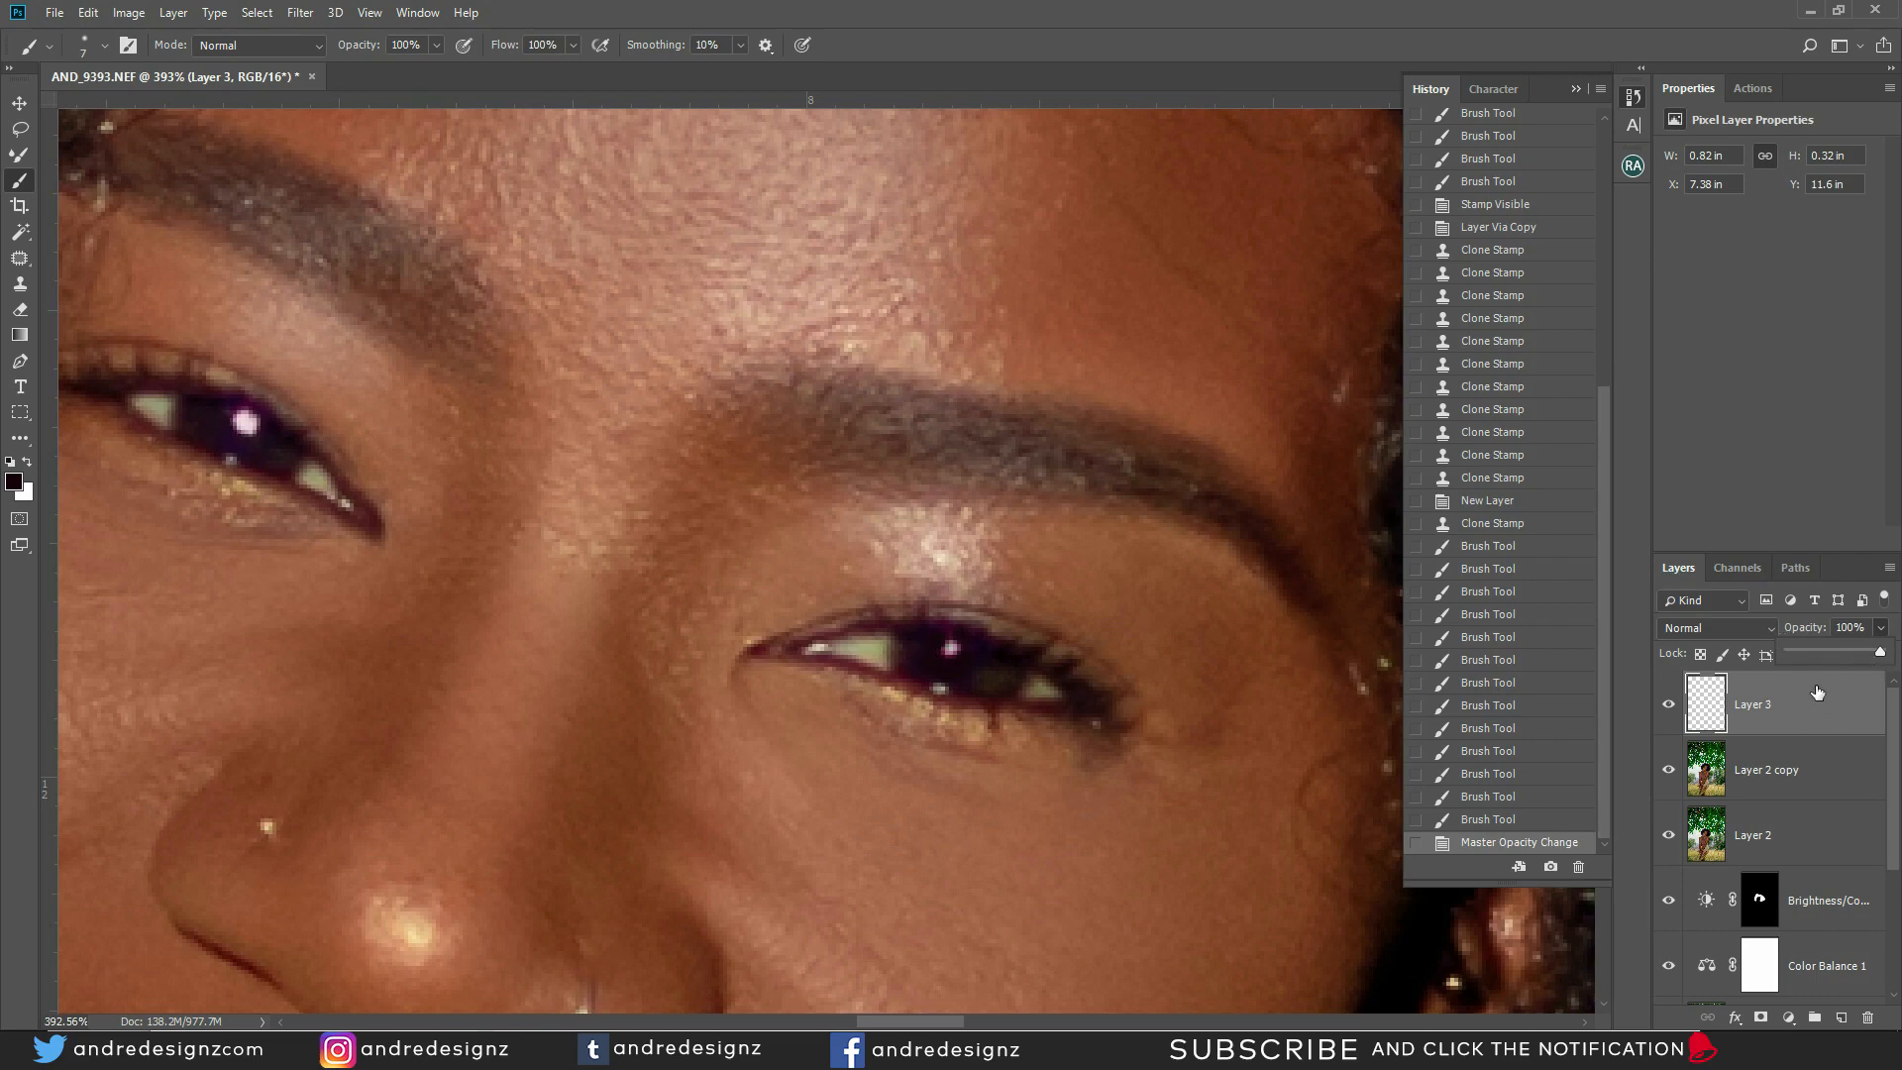
Undo the Layer 3 opacity change and the near-black strokes on the image's right eye
key(ctrl+z)
key(ctrl+z)
key(ctrl+z)
key(ctrl+z)
key(ctrl+z)
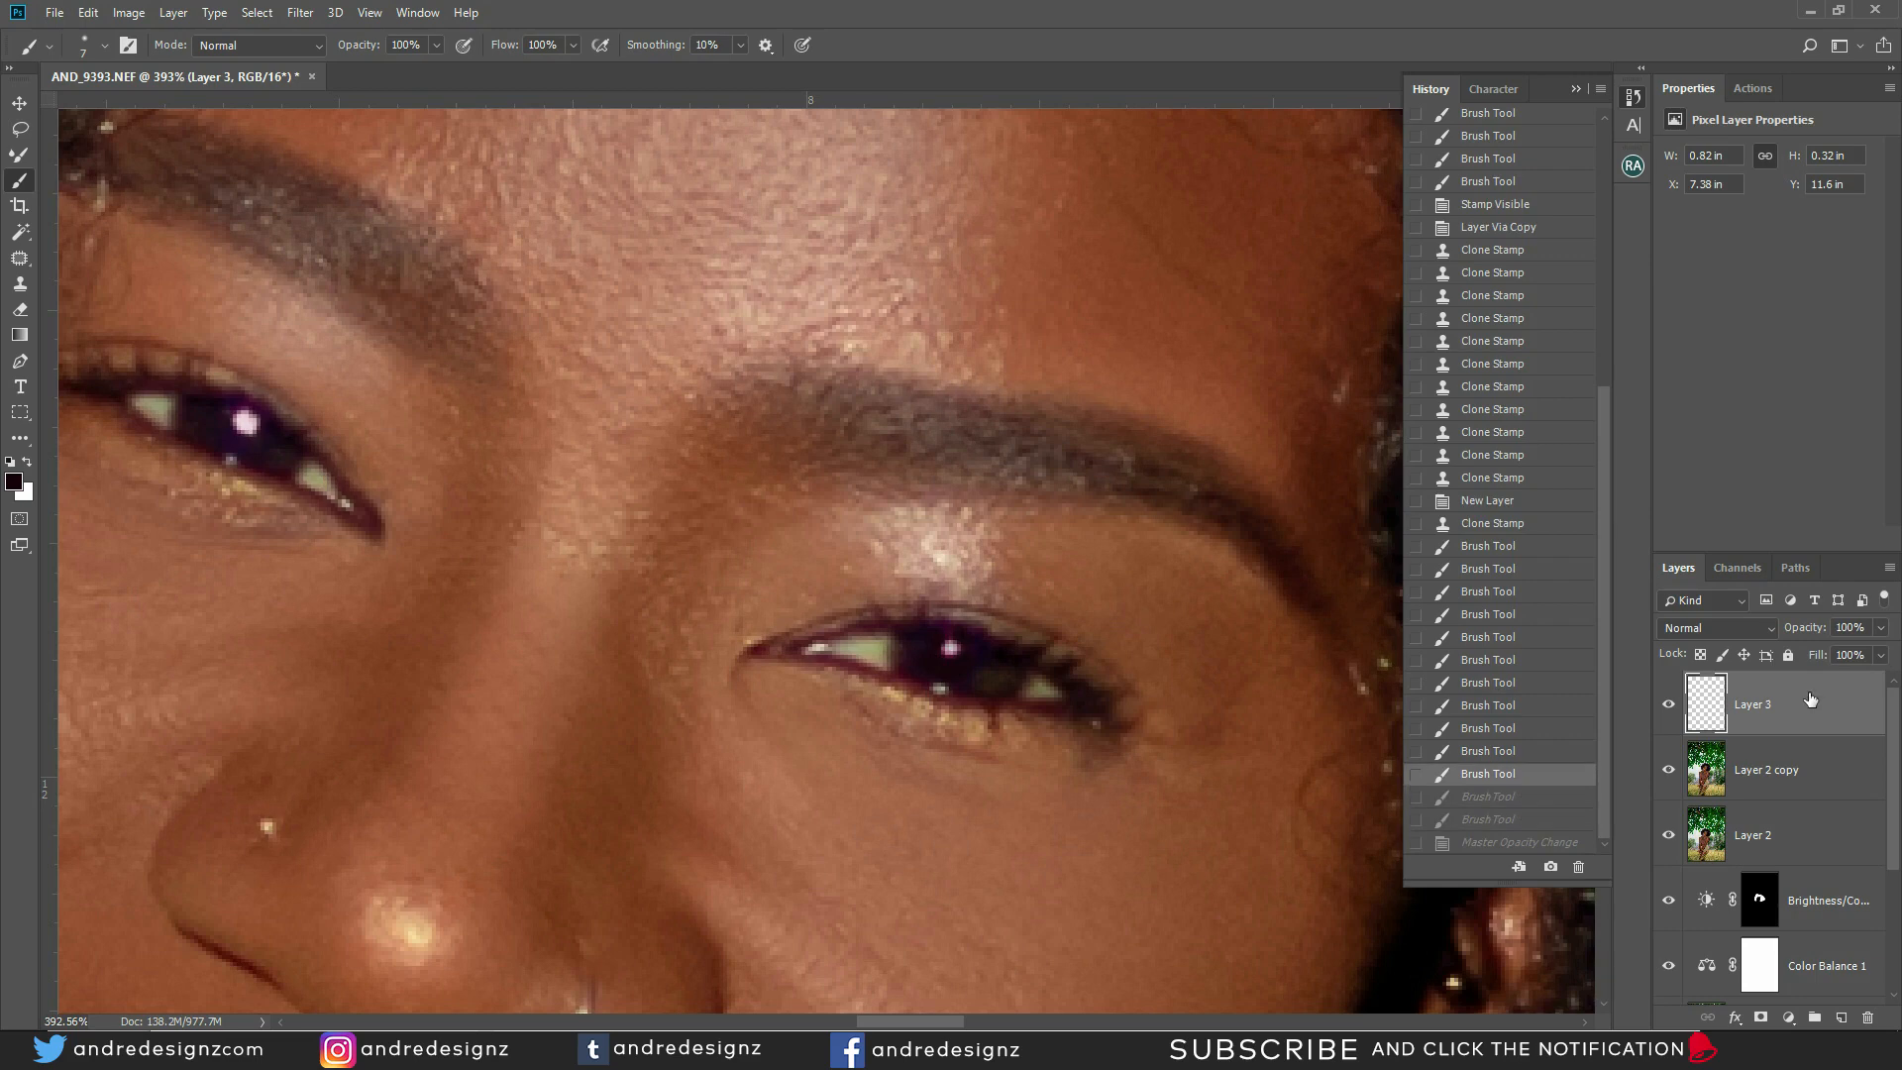
key(ctrl+z)
key(ctrl+z)
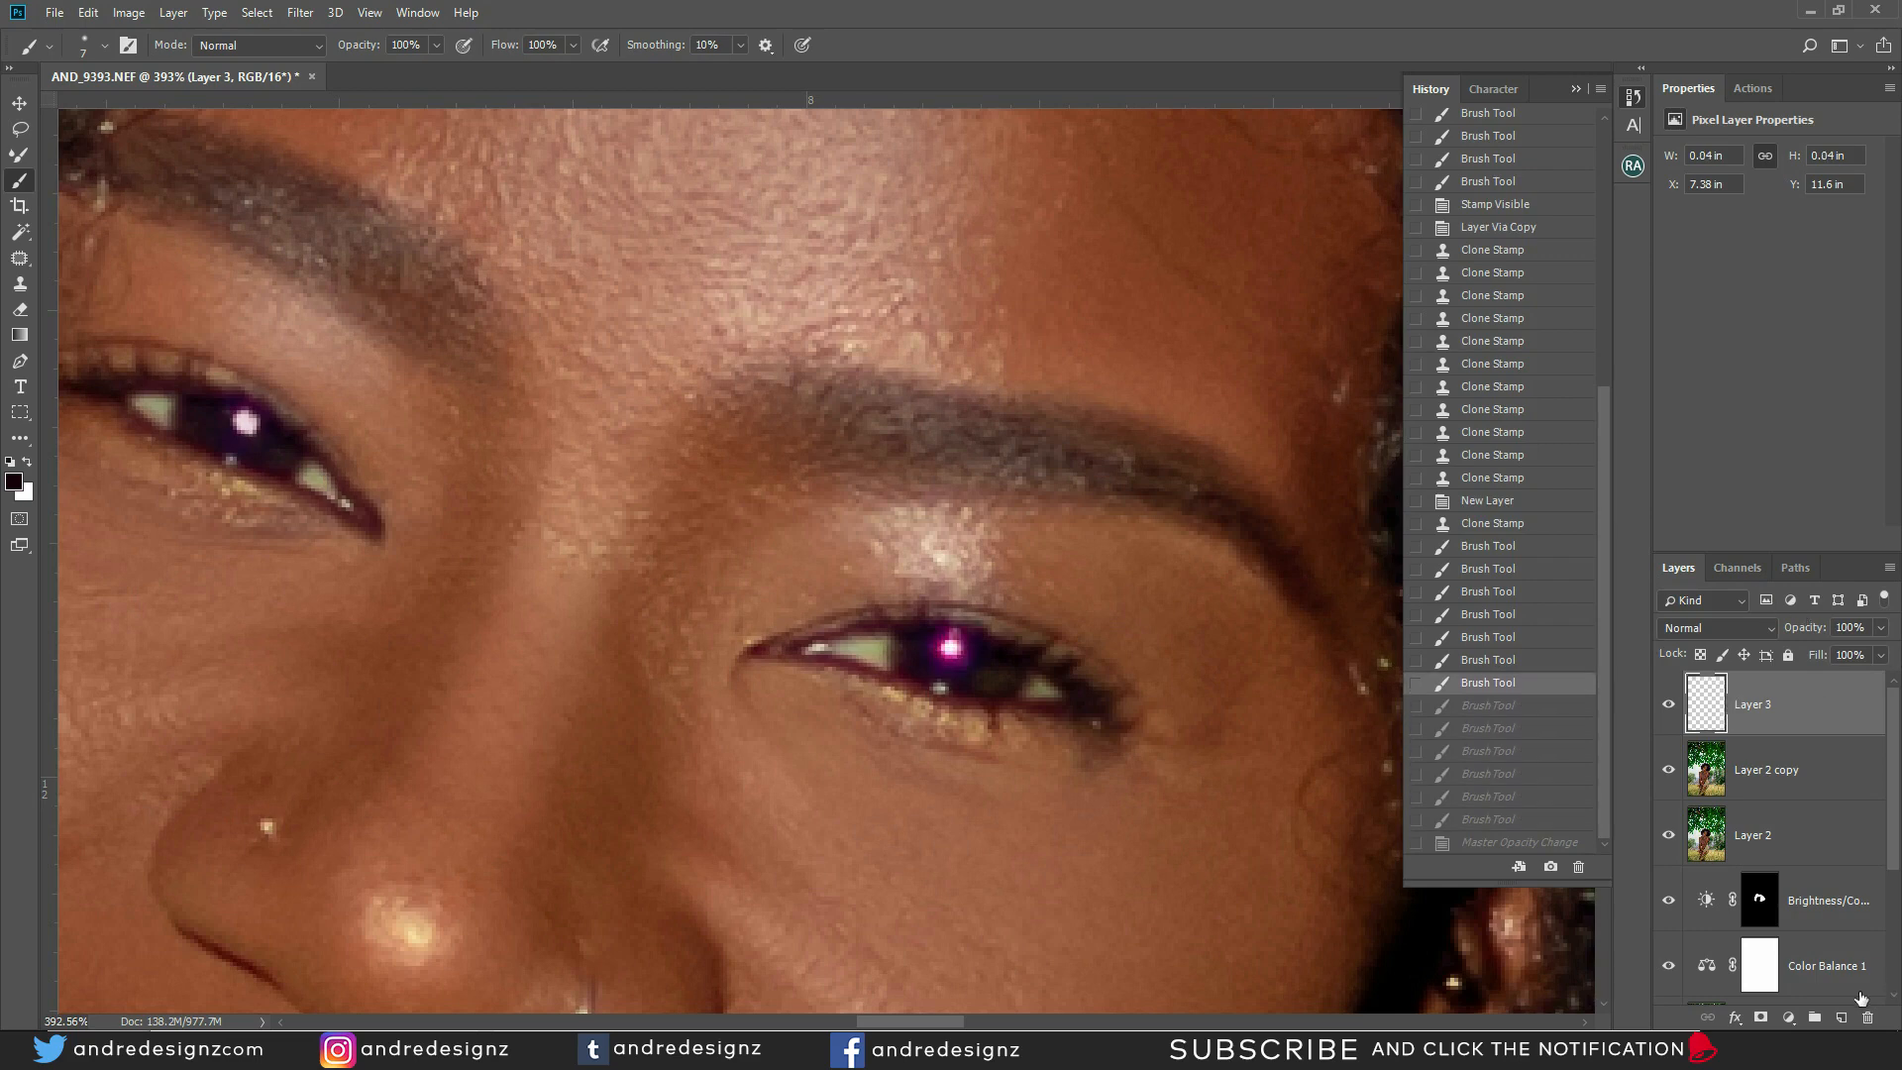
Paint near-black around the right eye's magenta catchlight on a new layer and lower that layer's opacity to 61%
click(1841, 1018)
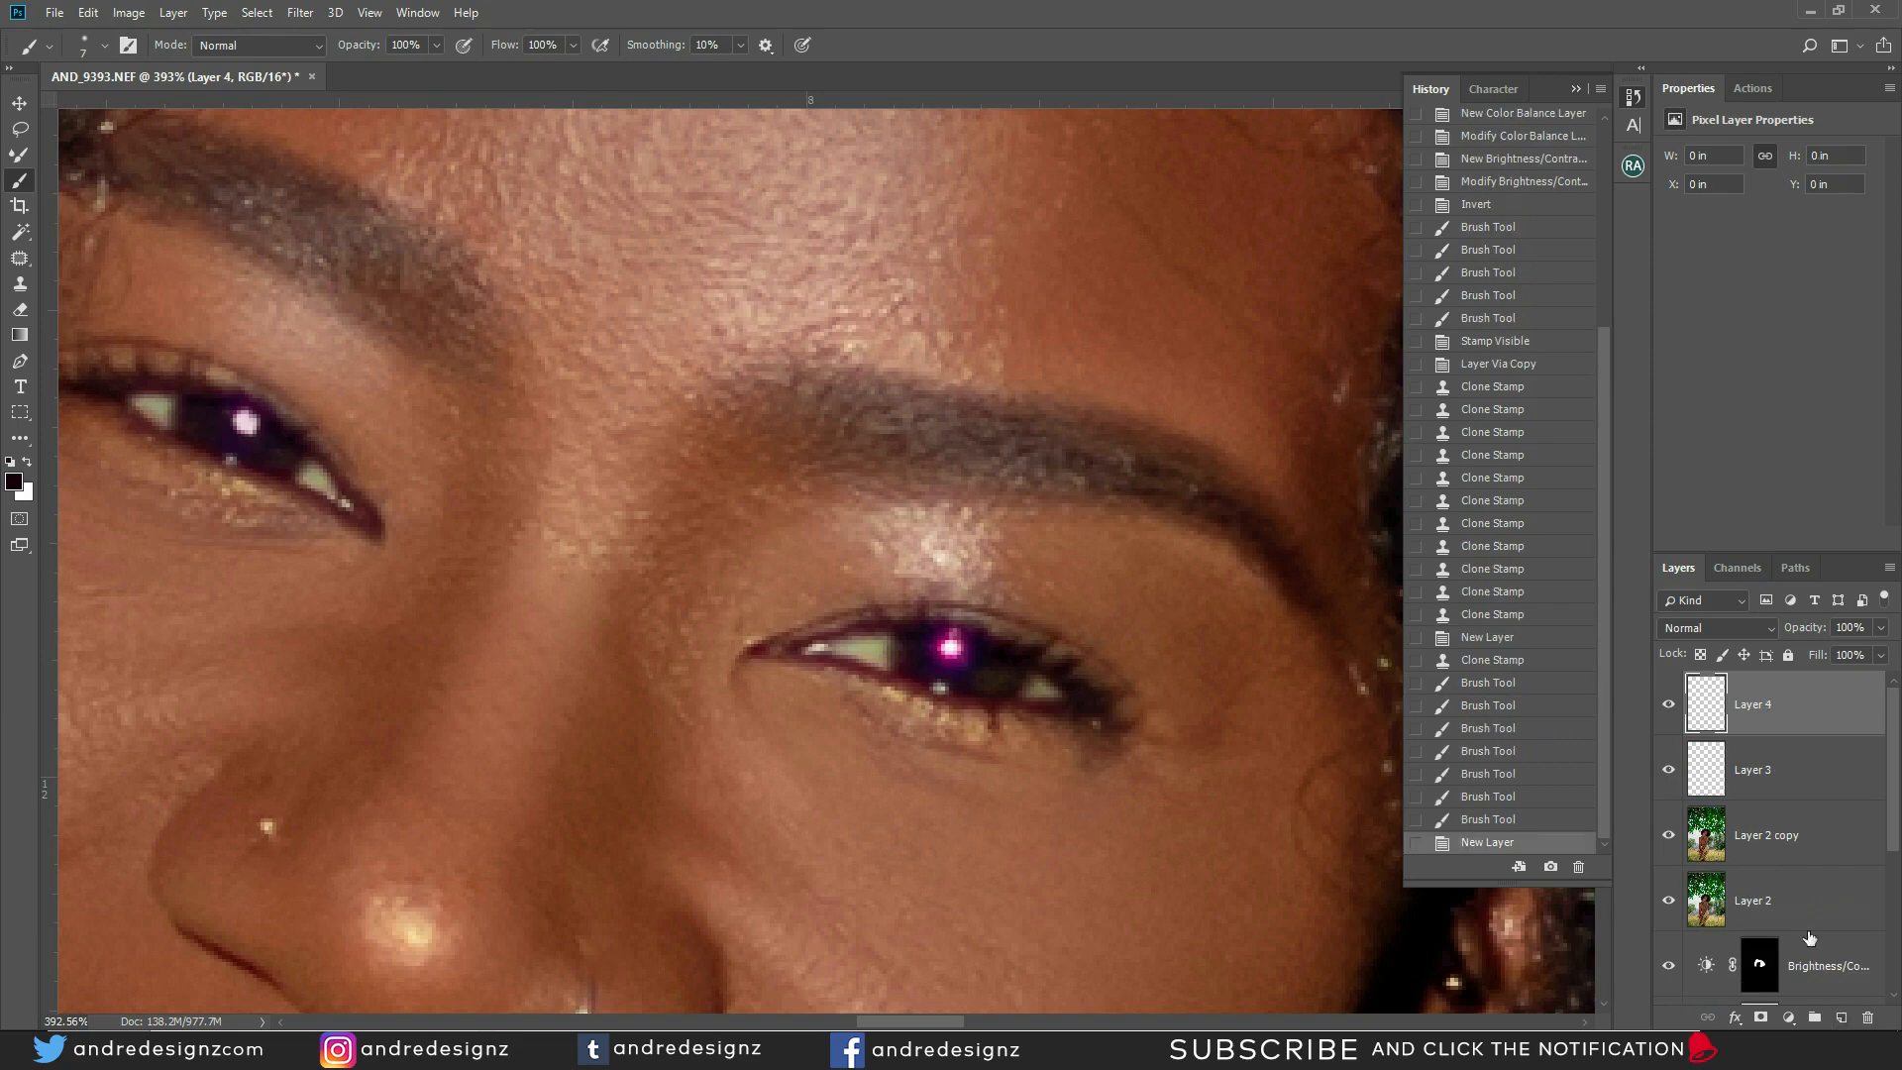
mouse_move(963, 664)
mouse_down()
mouse_move(935, 649)
mouse_move(960, 637)
mouse_move(957, 673)
mouse_up()
click(939, 643)
click(937, 645)
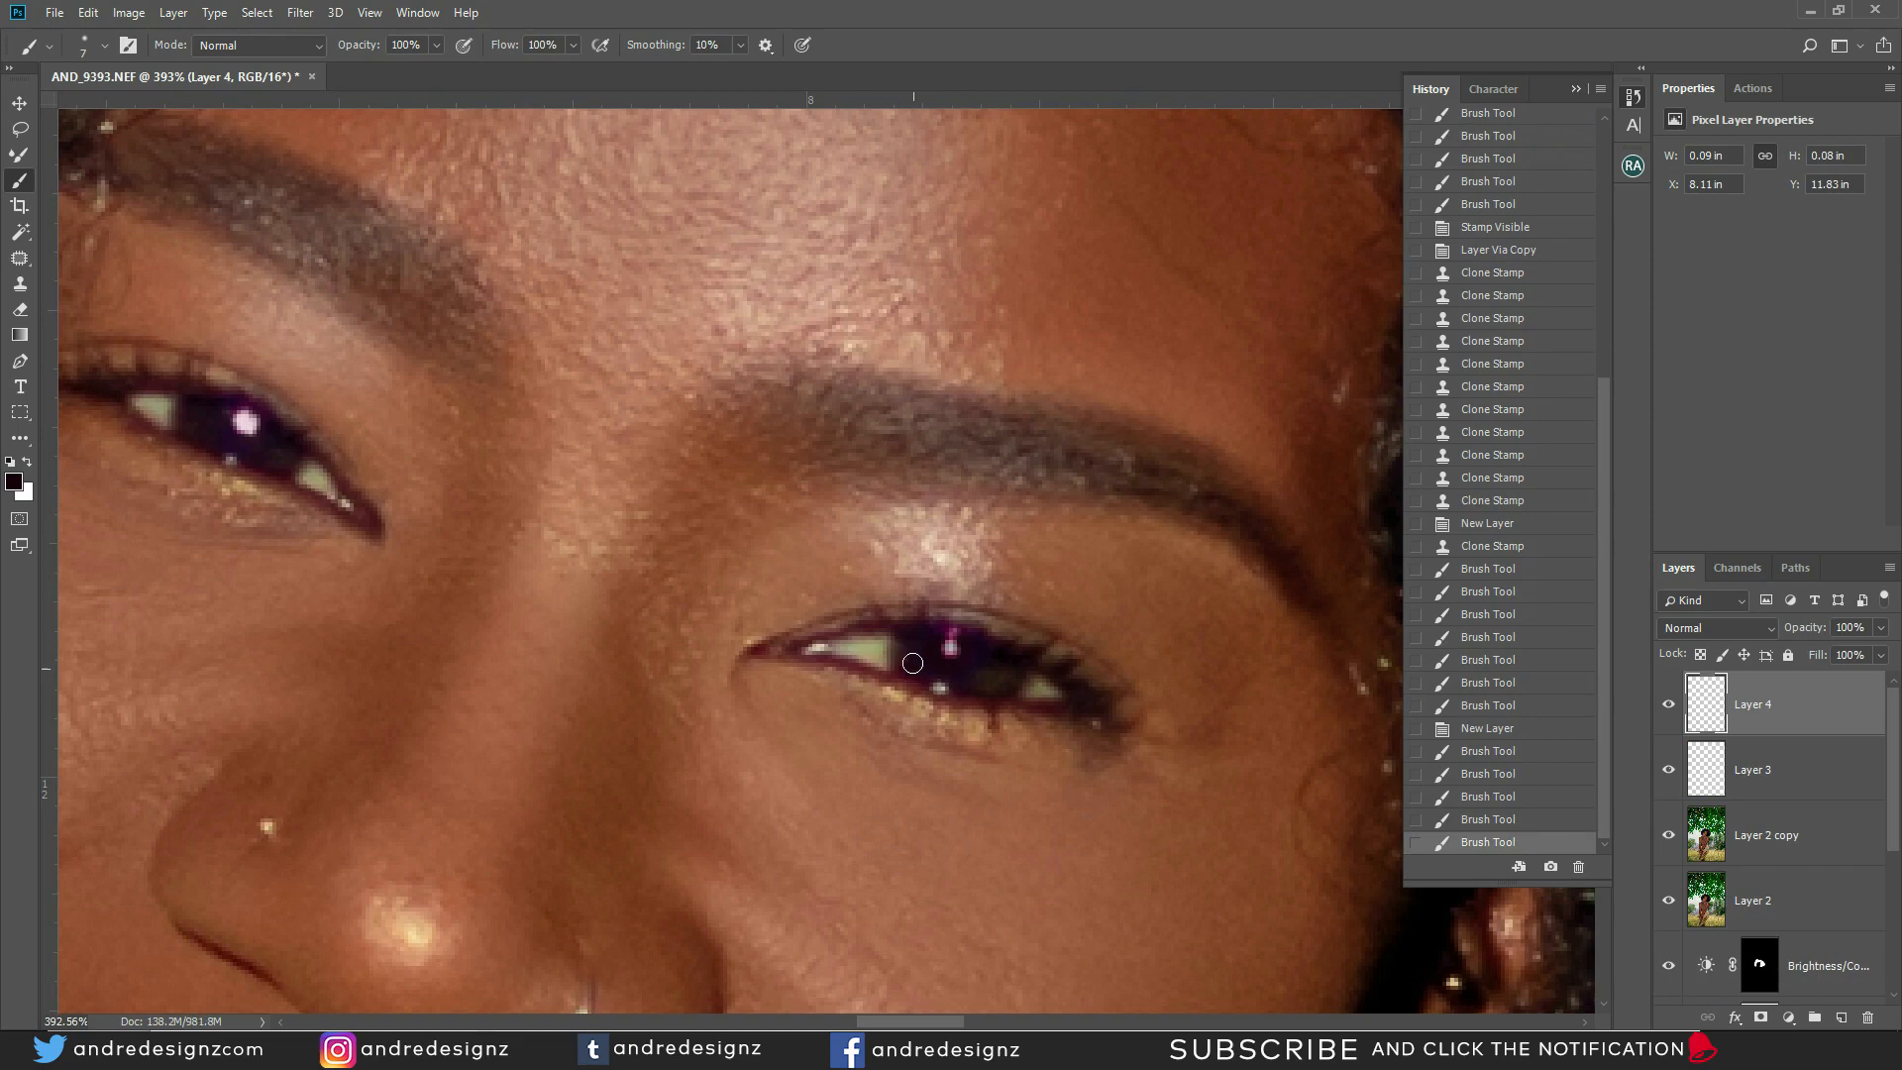
click(953, 631)
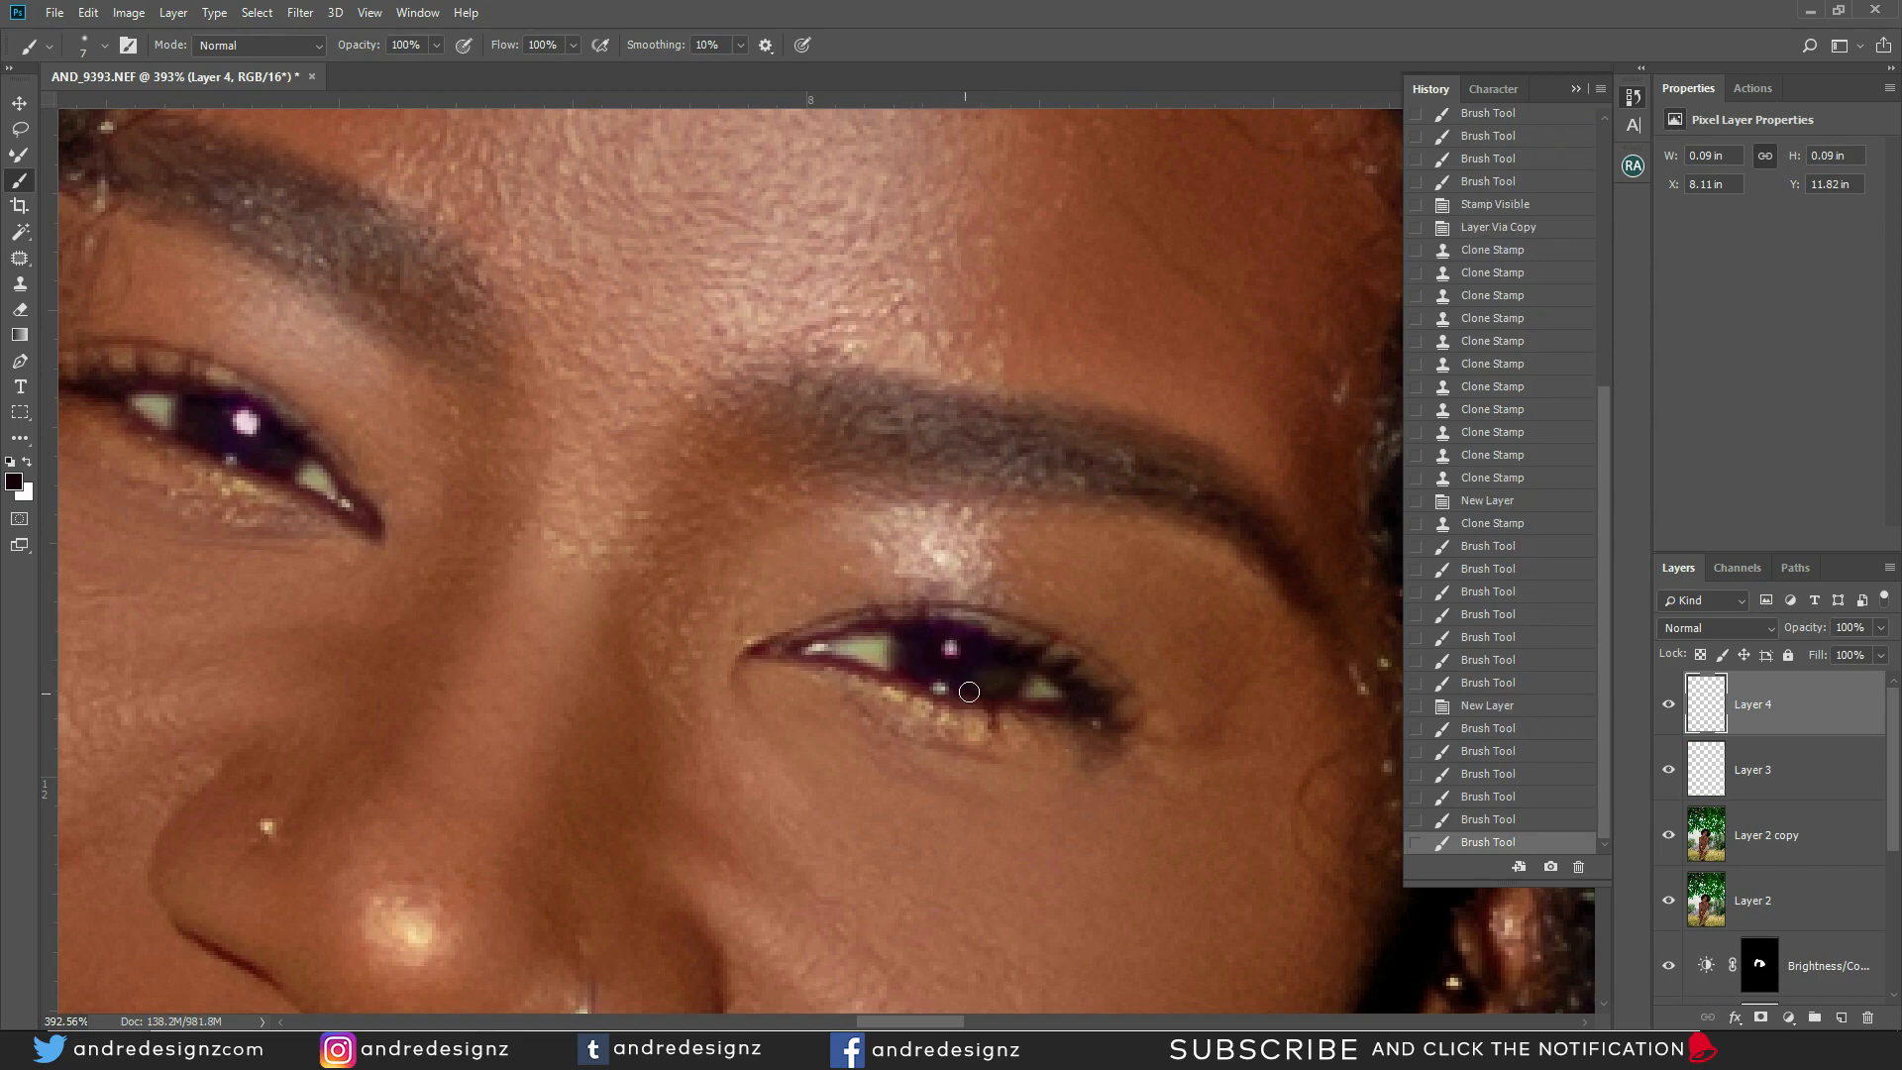
click(1880, 627)
drag(1885, 650, 1842, 648)
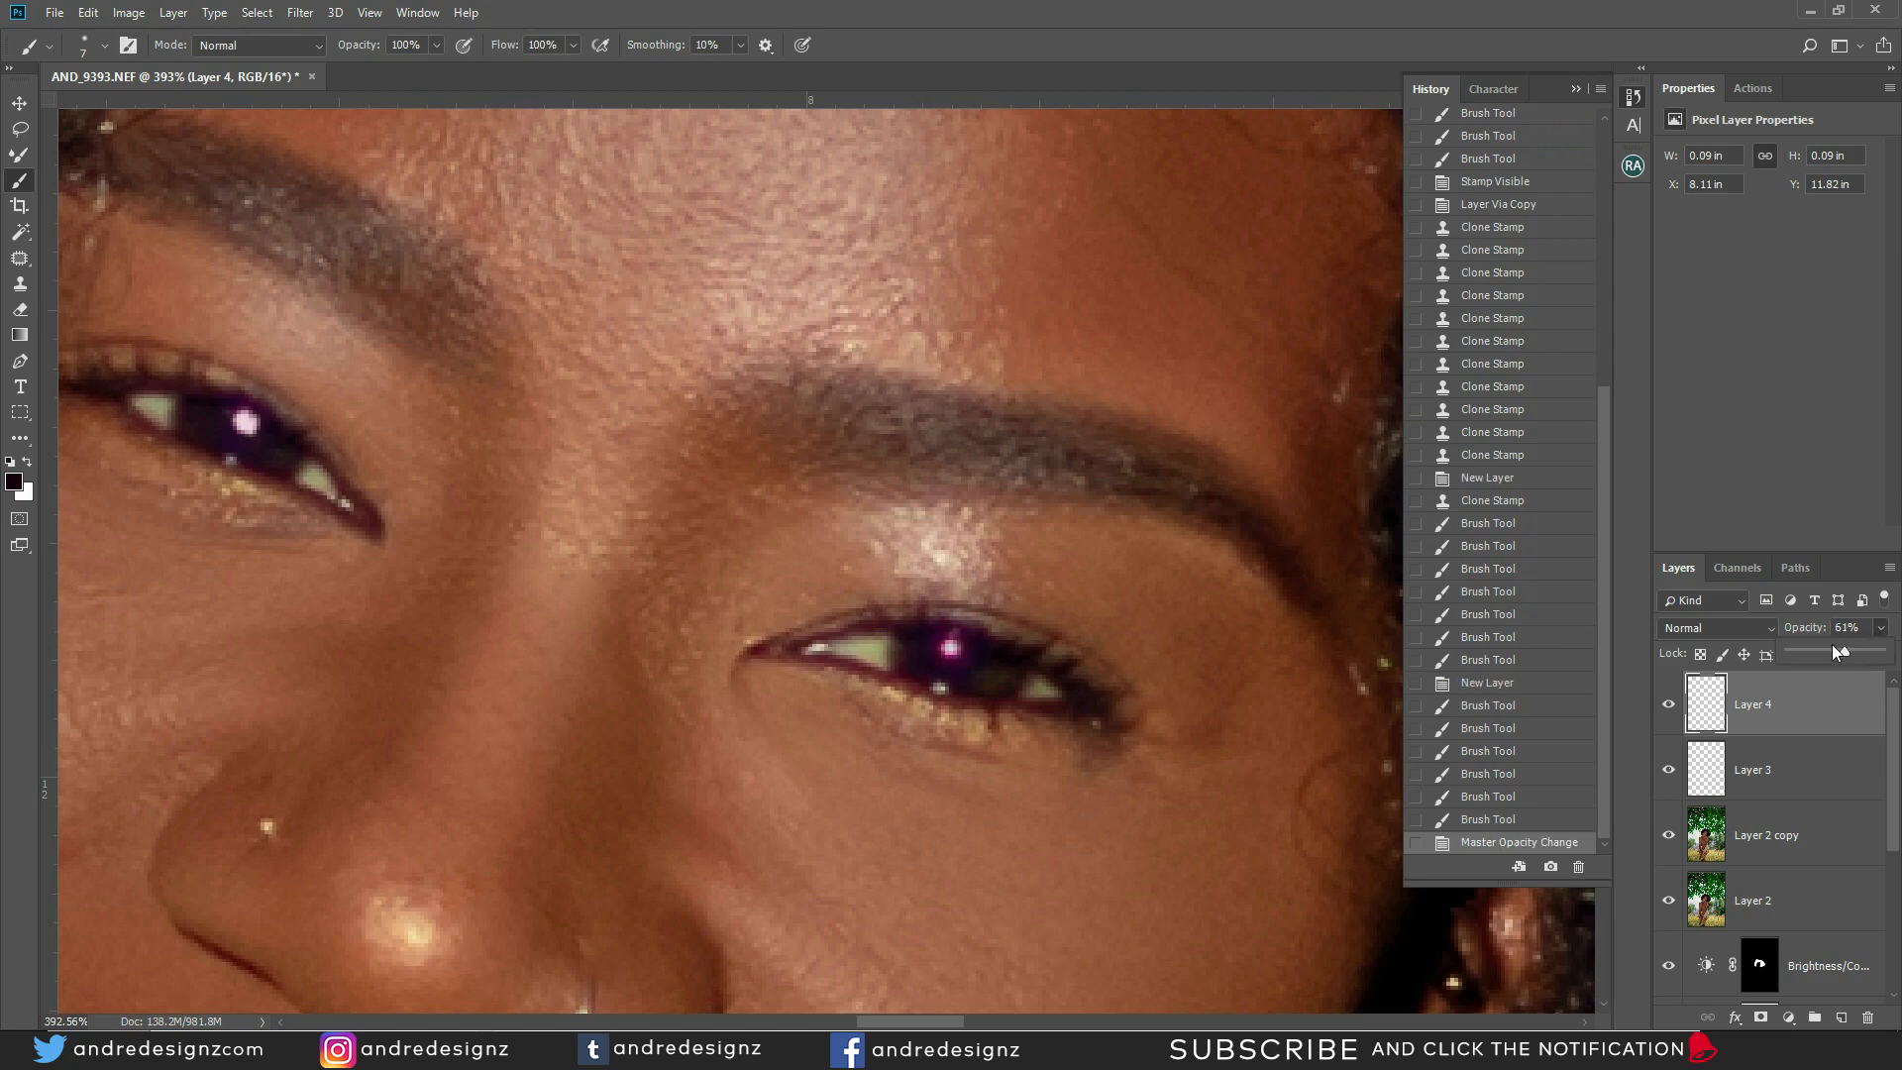
Sample the pale highlight from the image's left eye and dab it onto the right eye's catchlight
alt+click(244, 422)
click(949, 649)
click(949, 649)
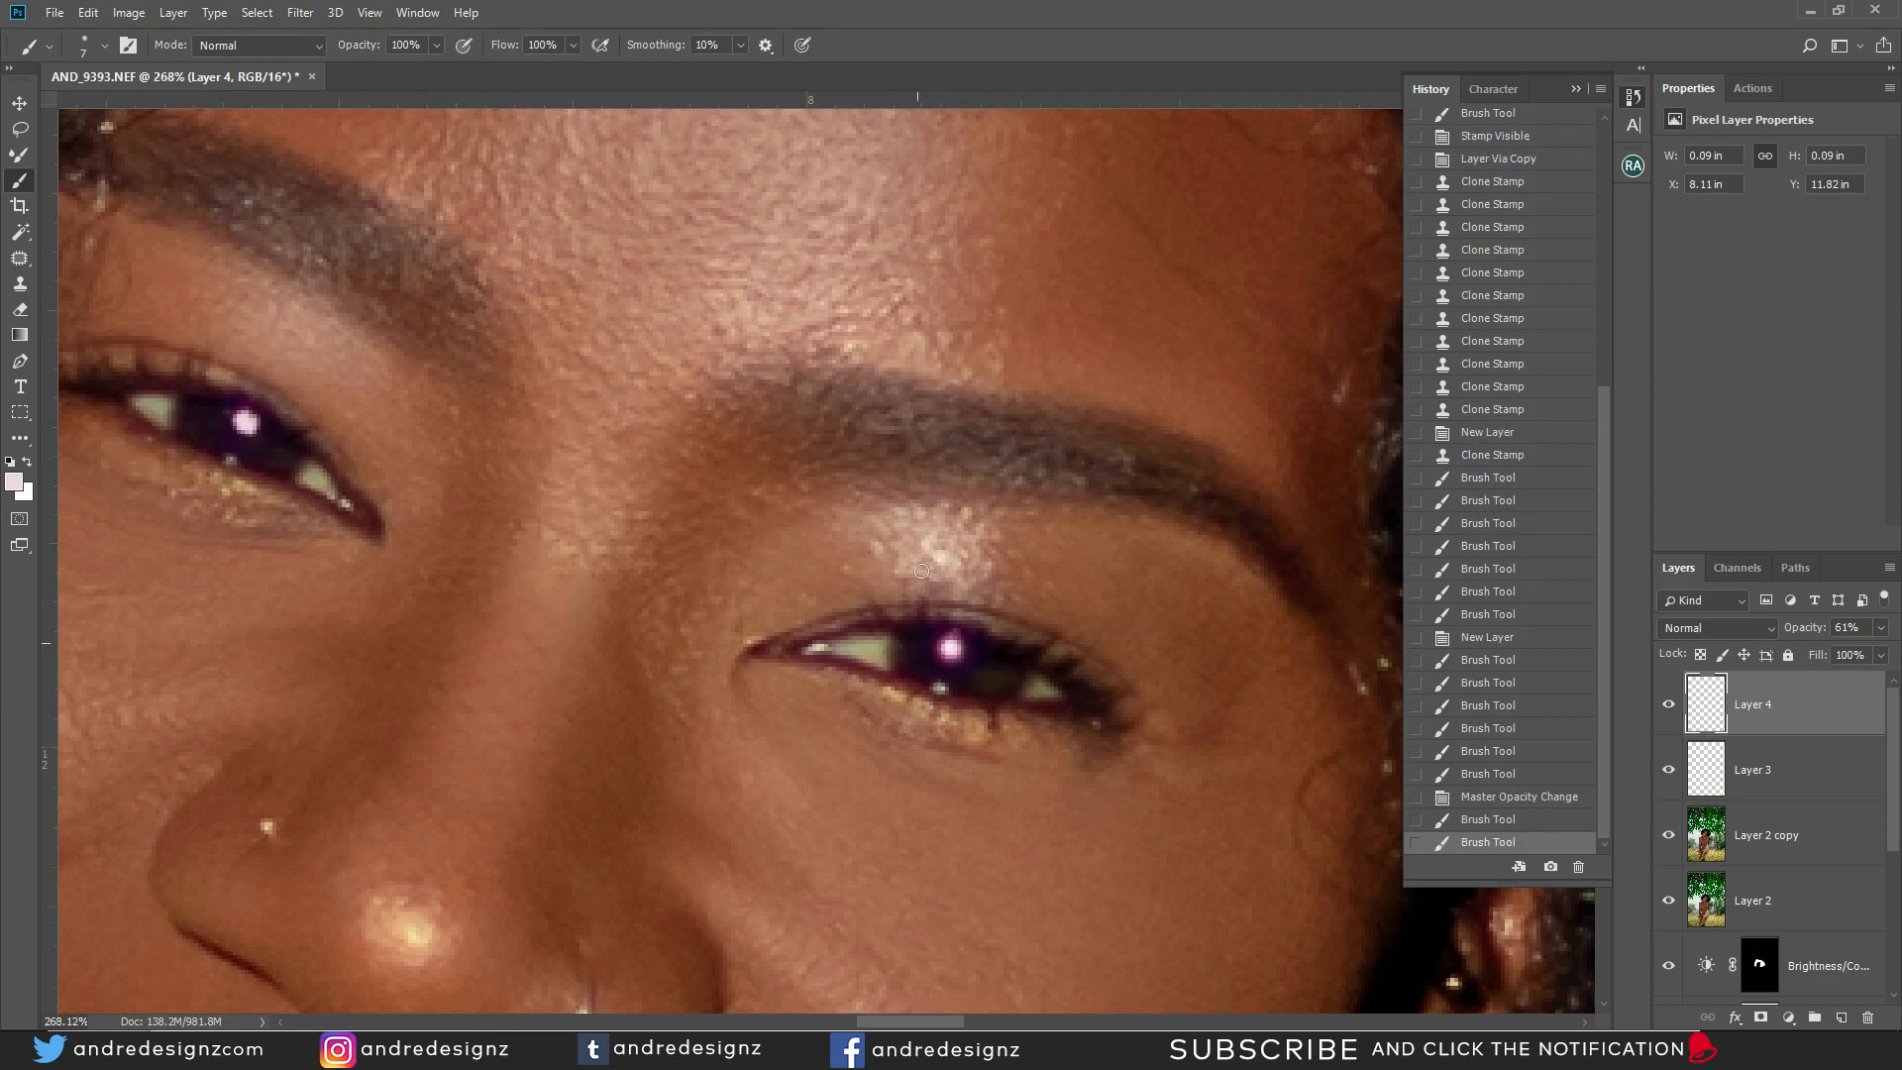
Group Layer 4, Layer 3 and Layer 2 copy together
scroll(999, 675, down, 10)
scroll(939, 591, down, 3)
scroll(939, 591, up, 4)
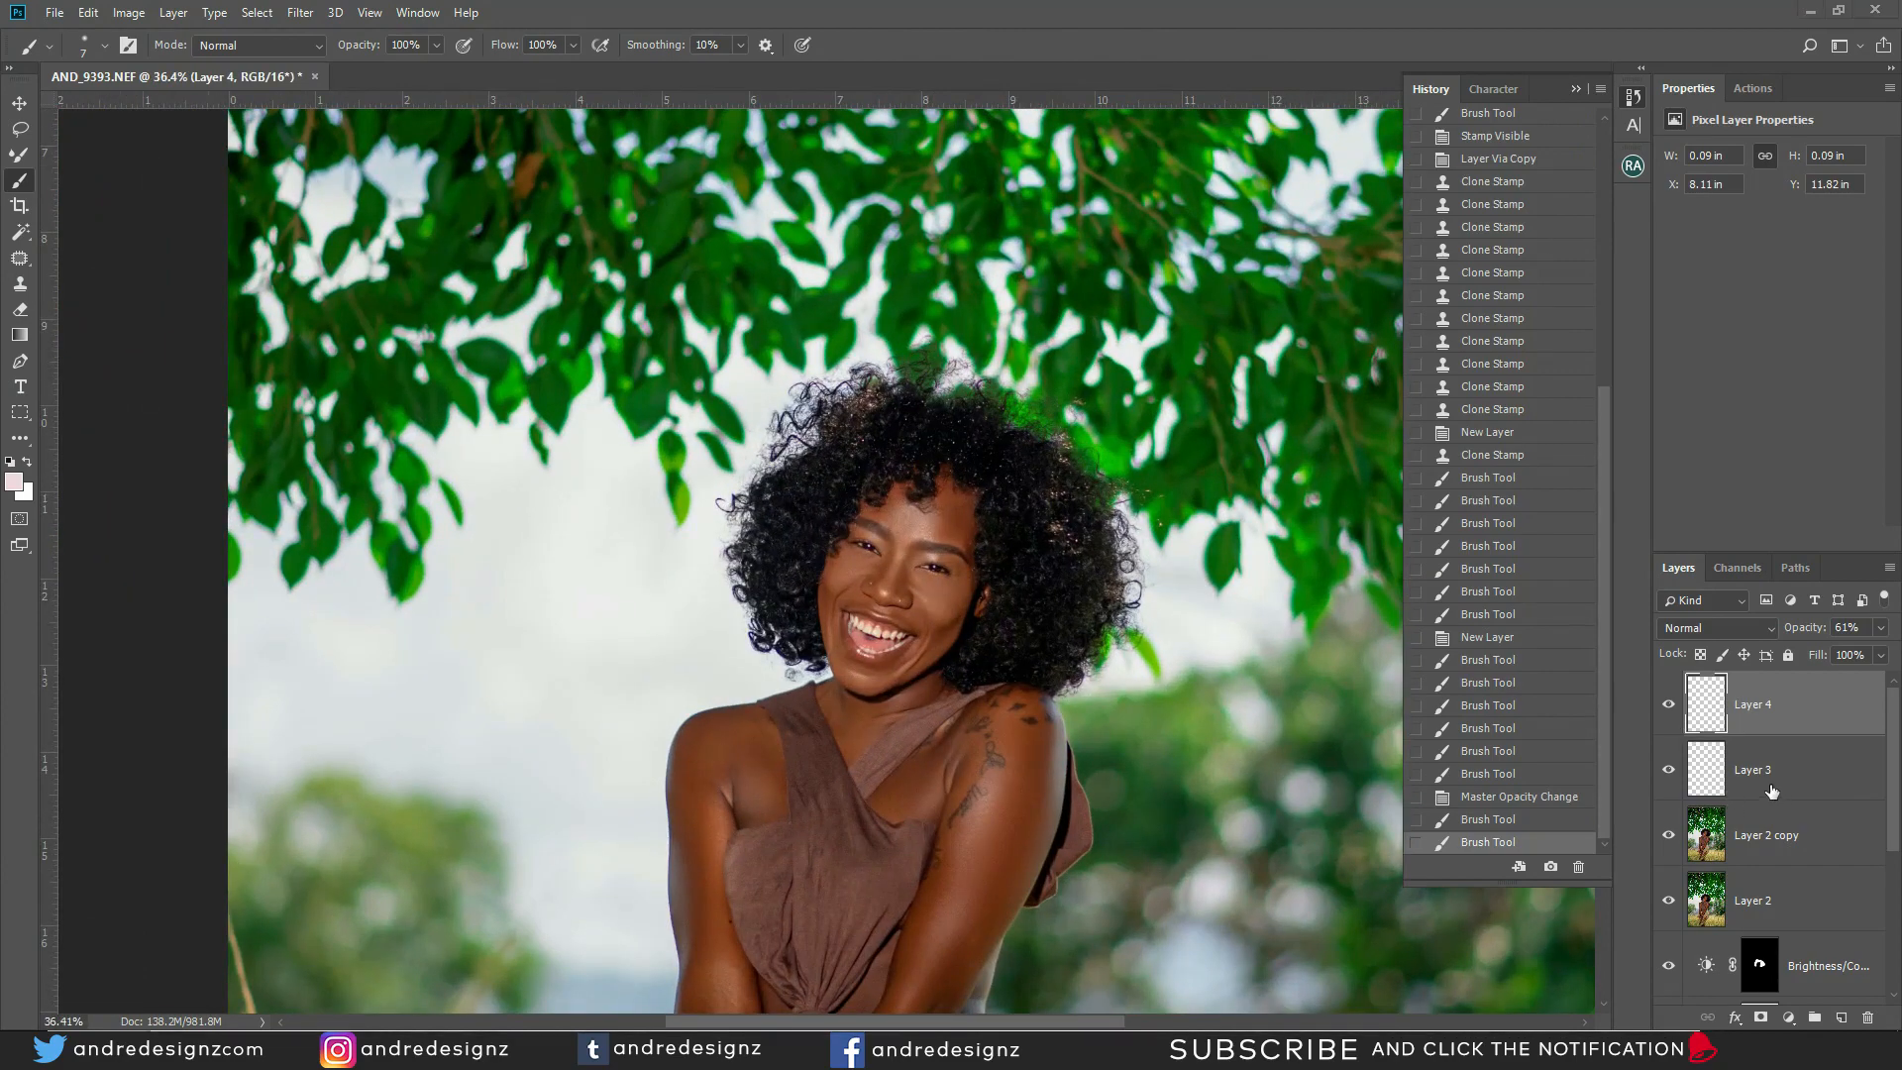
ctrl+click(1775, 822)
ctrl+click(1781, 768)
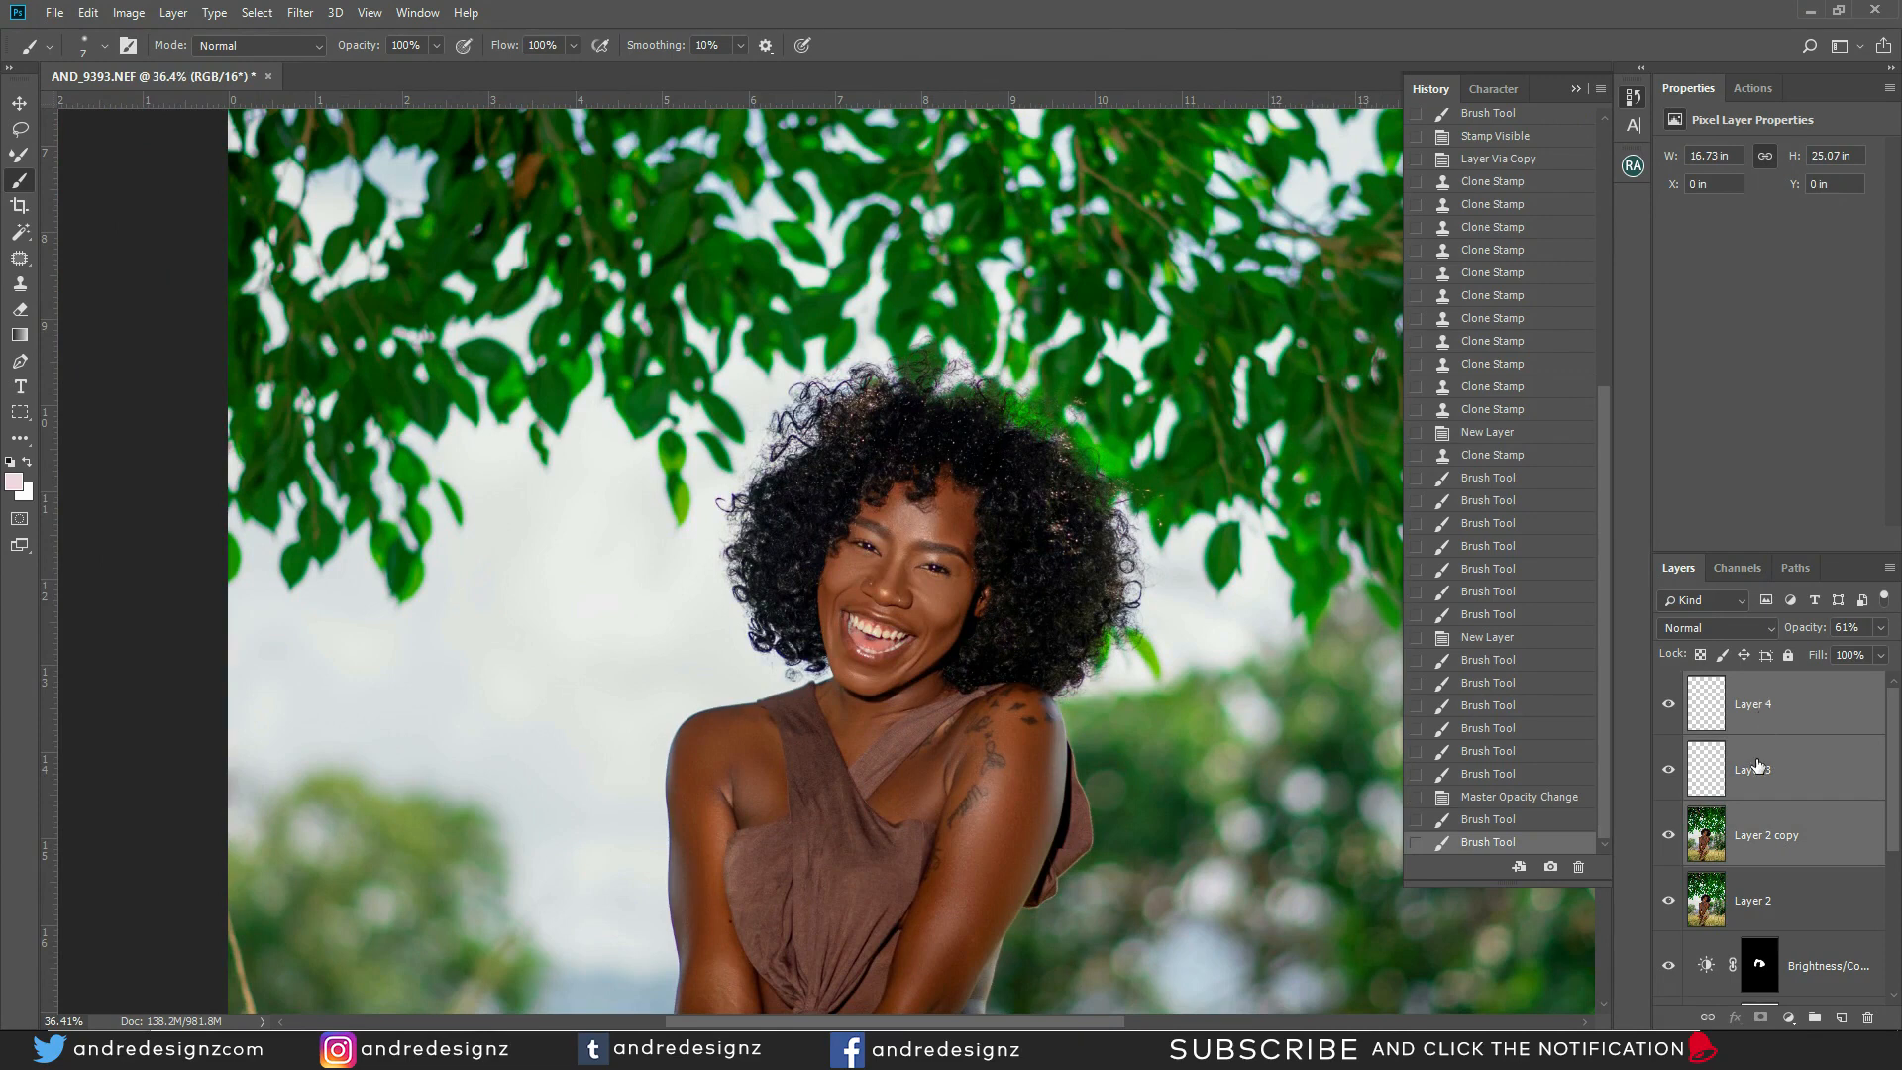
key(ctrl+g)
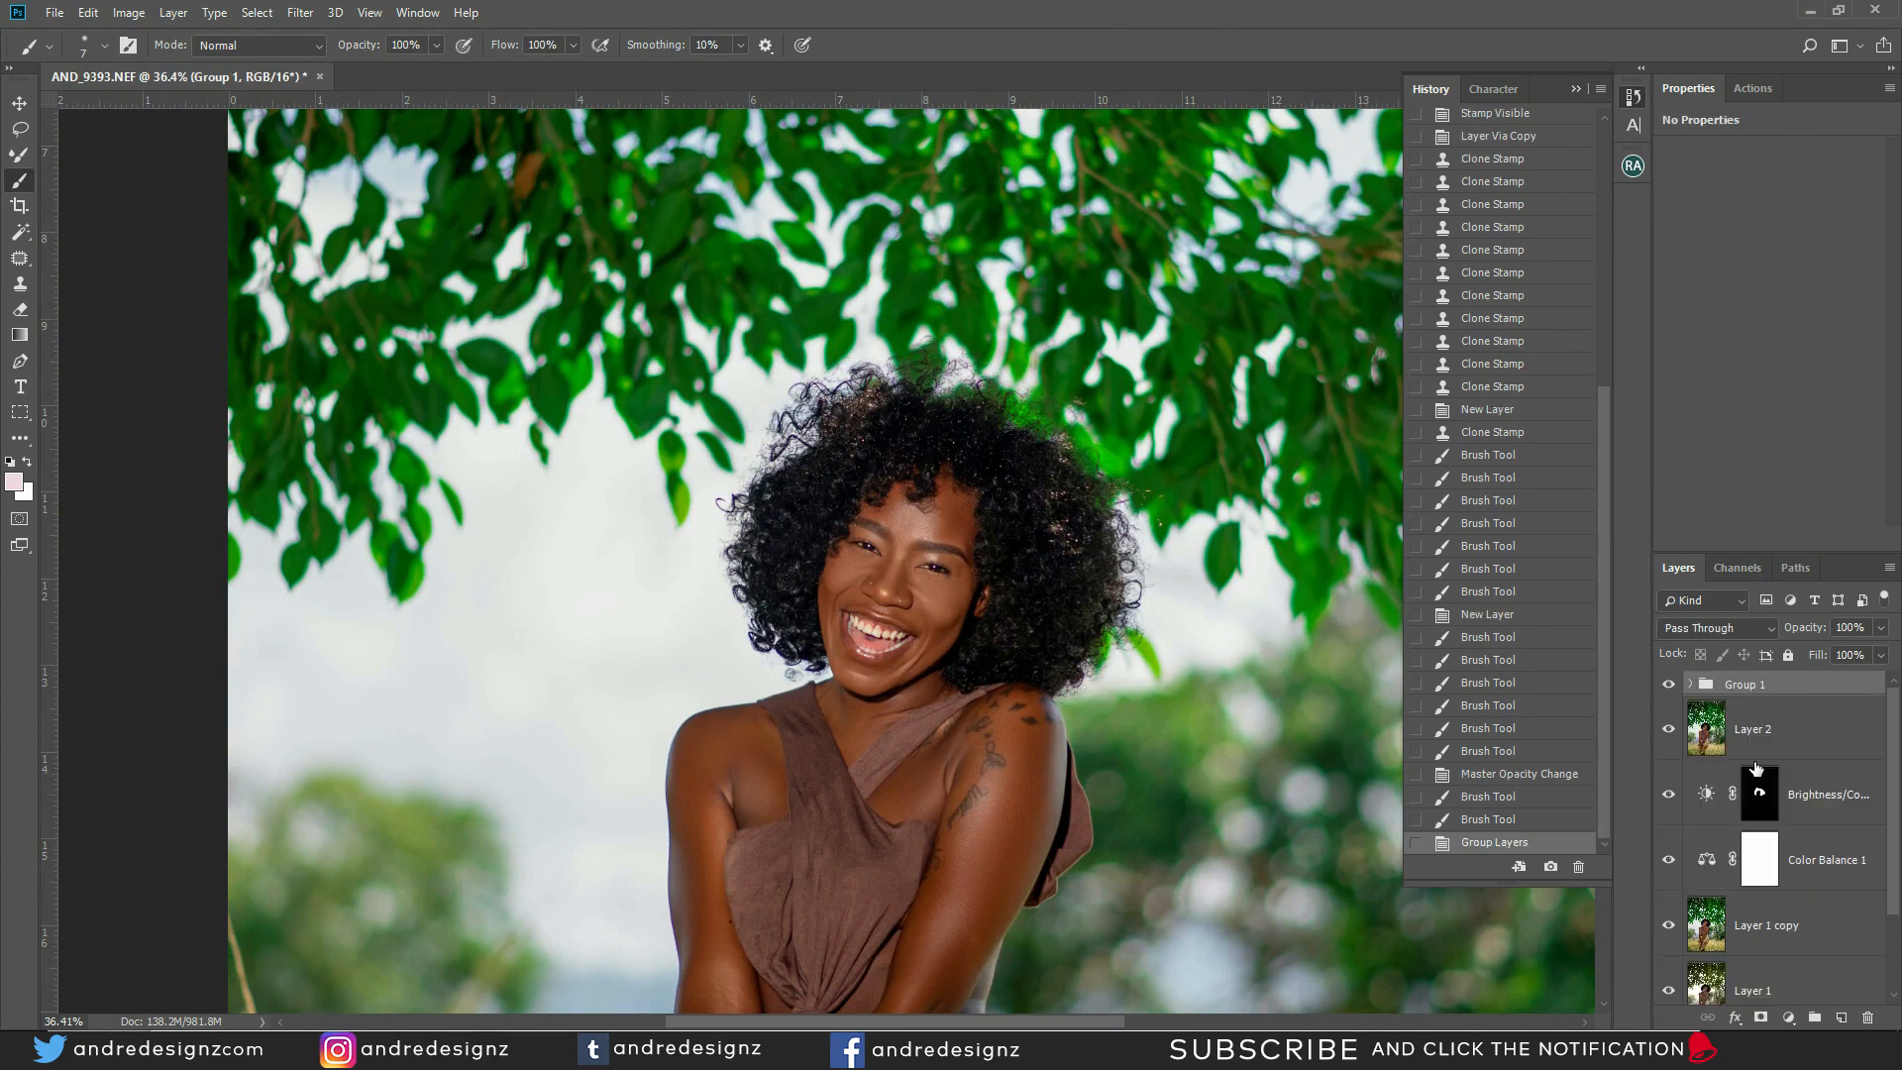
Compare the eye retouch with its group hidden and shown, in close-up and in the wider portrait
click(1669, 685)
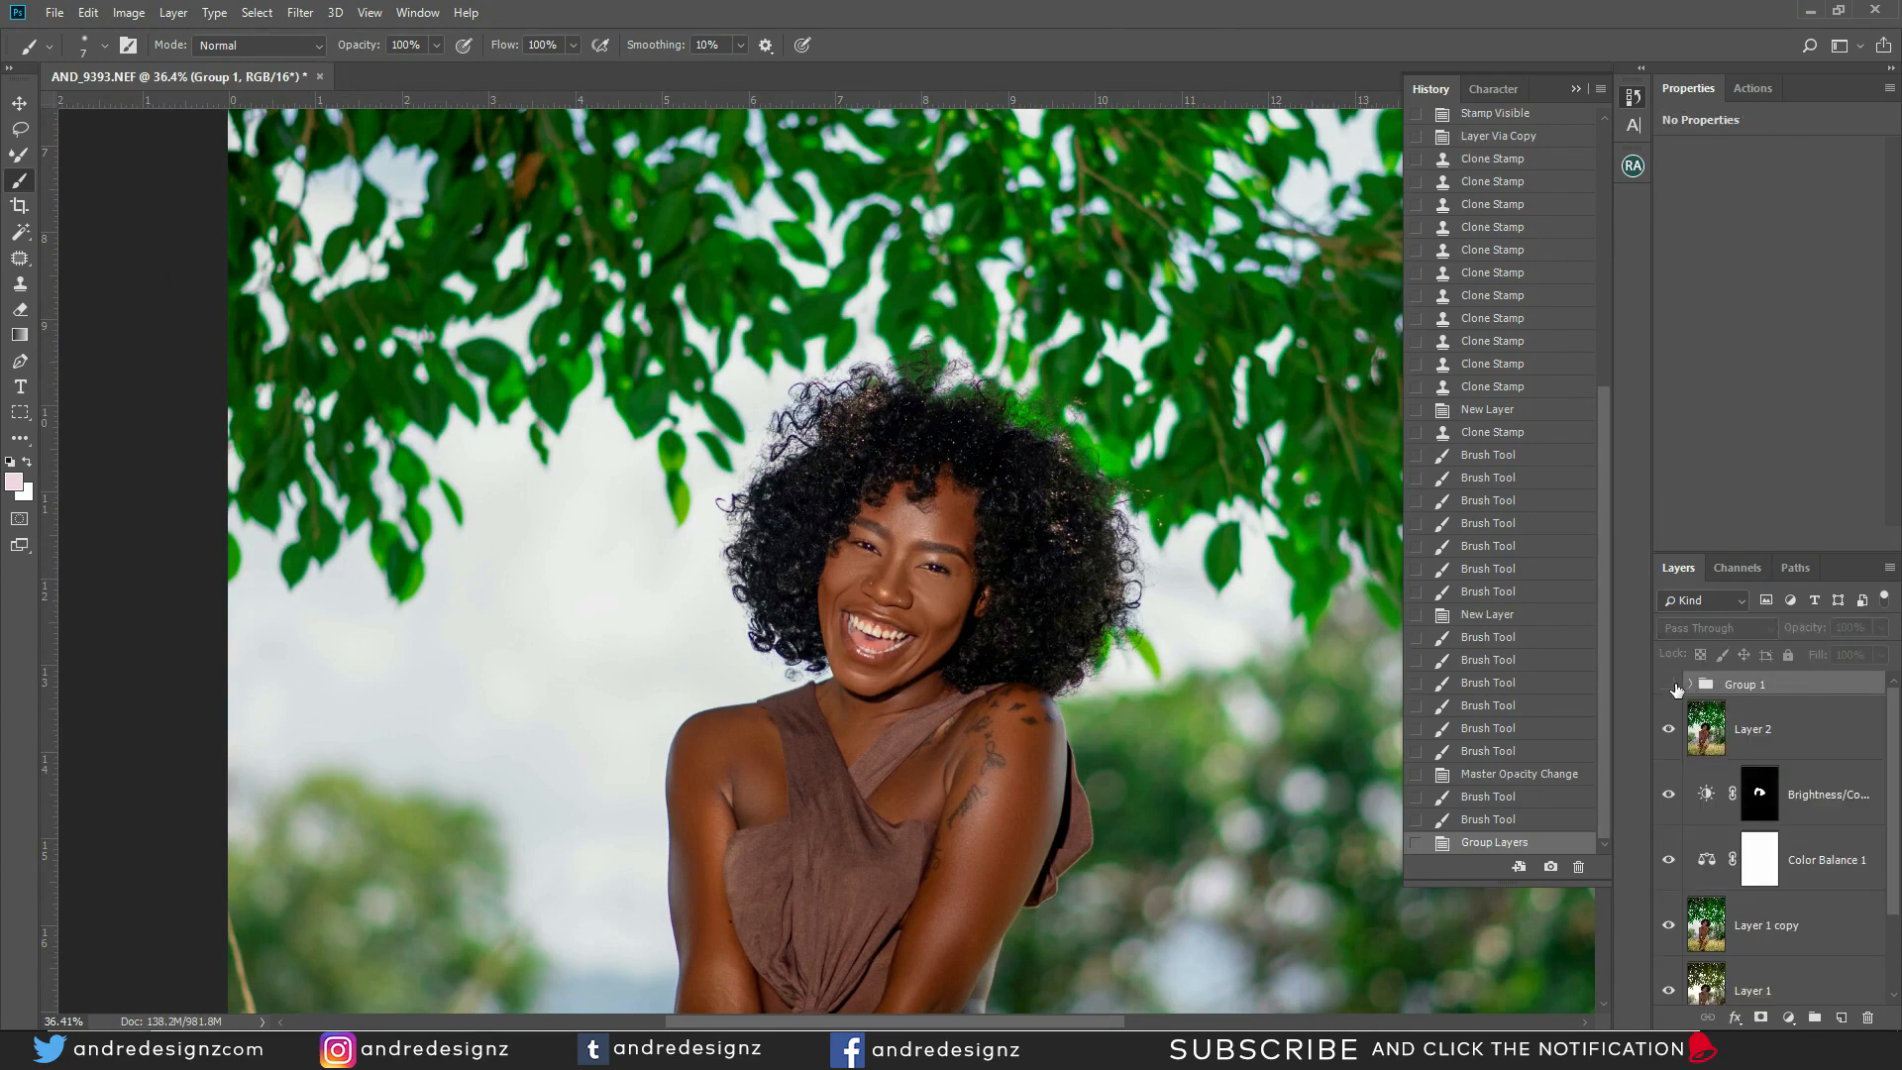
click(1669, 685)
scroll(1169, 603, up, 8)
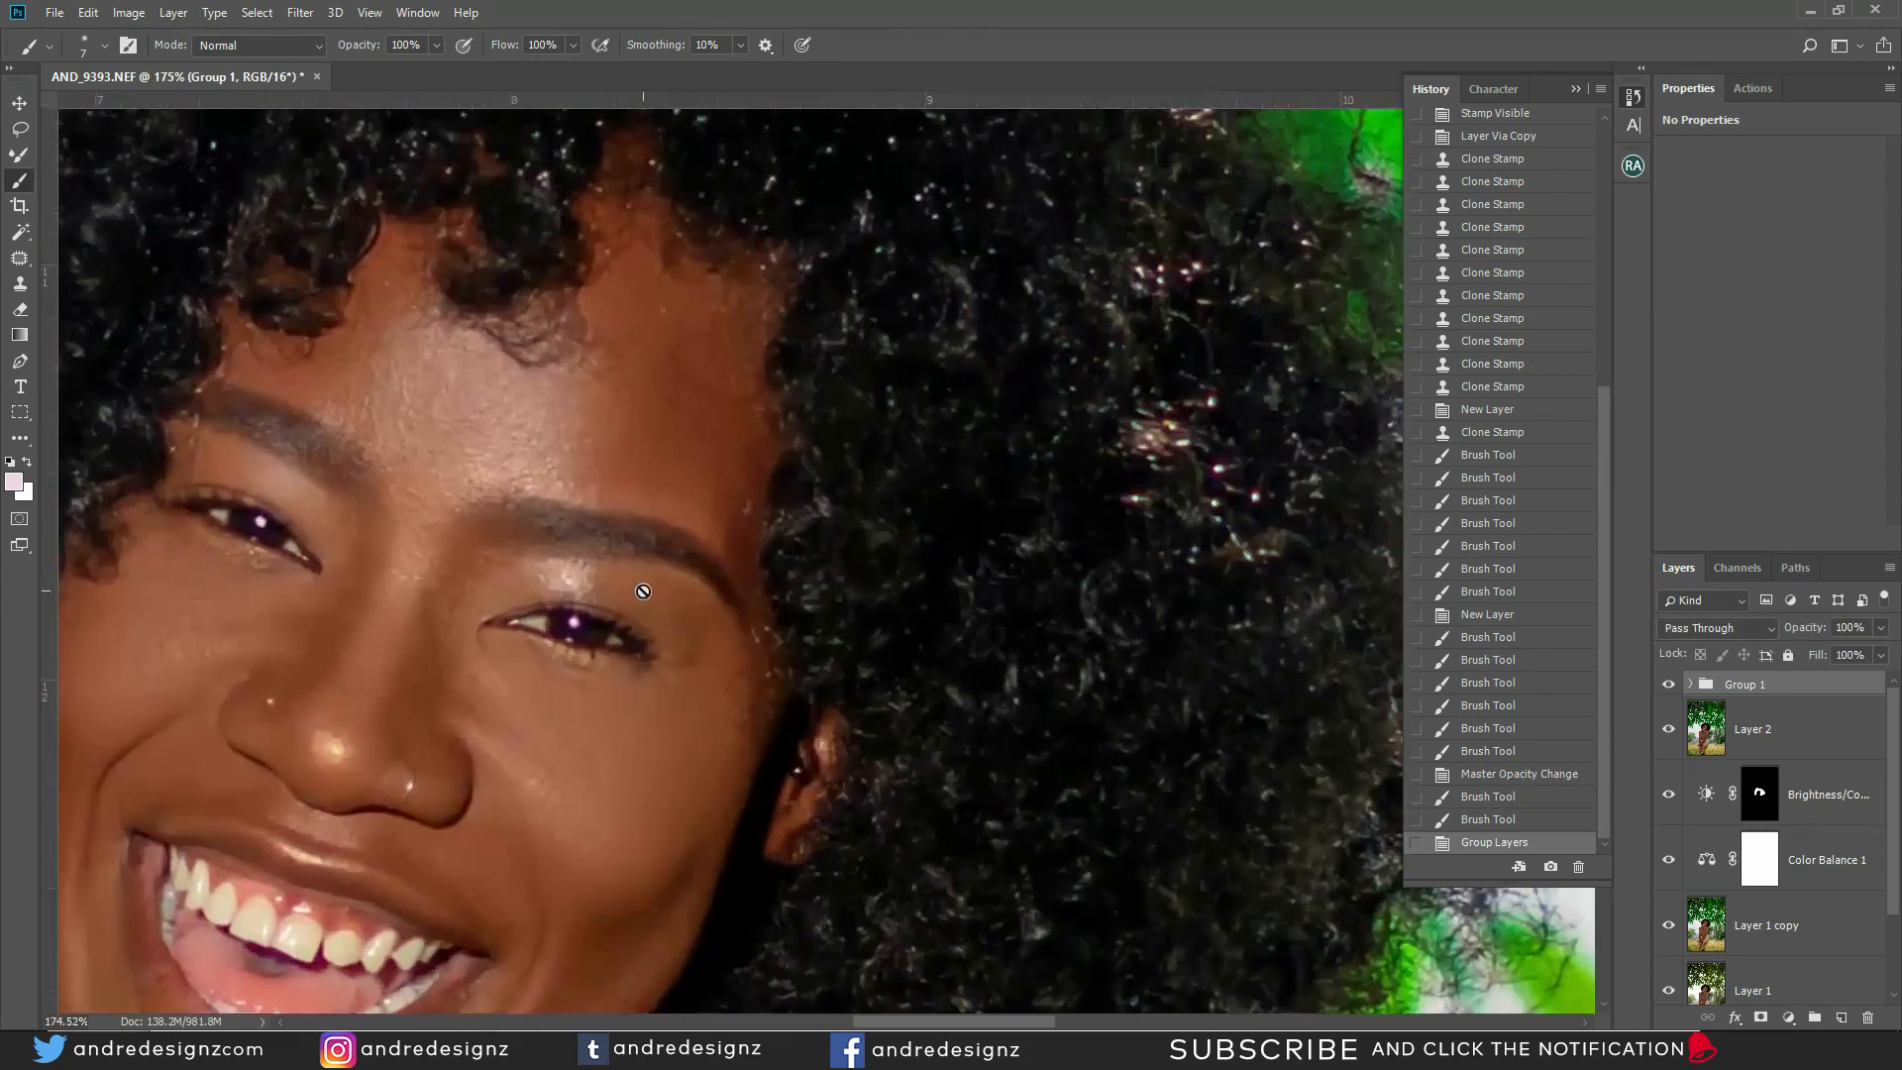
scroll(643, 591, up, 2)
drag(642, 591, 865, 430)
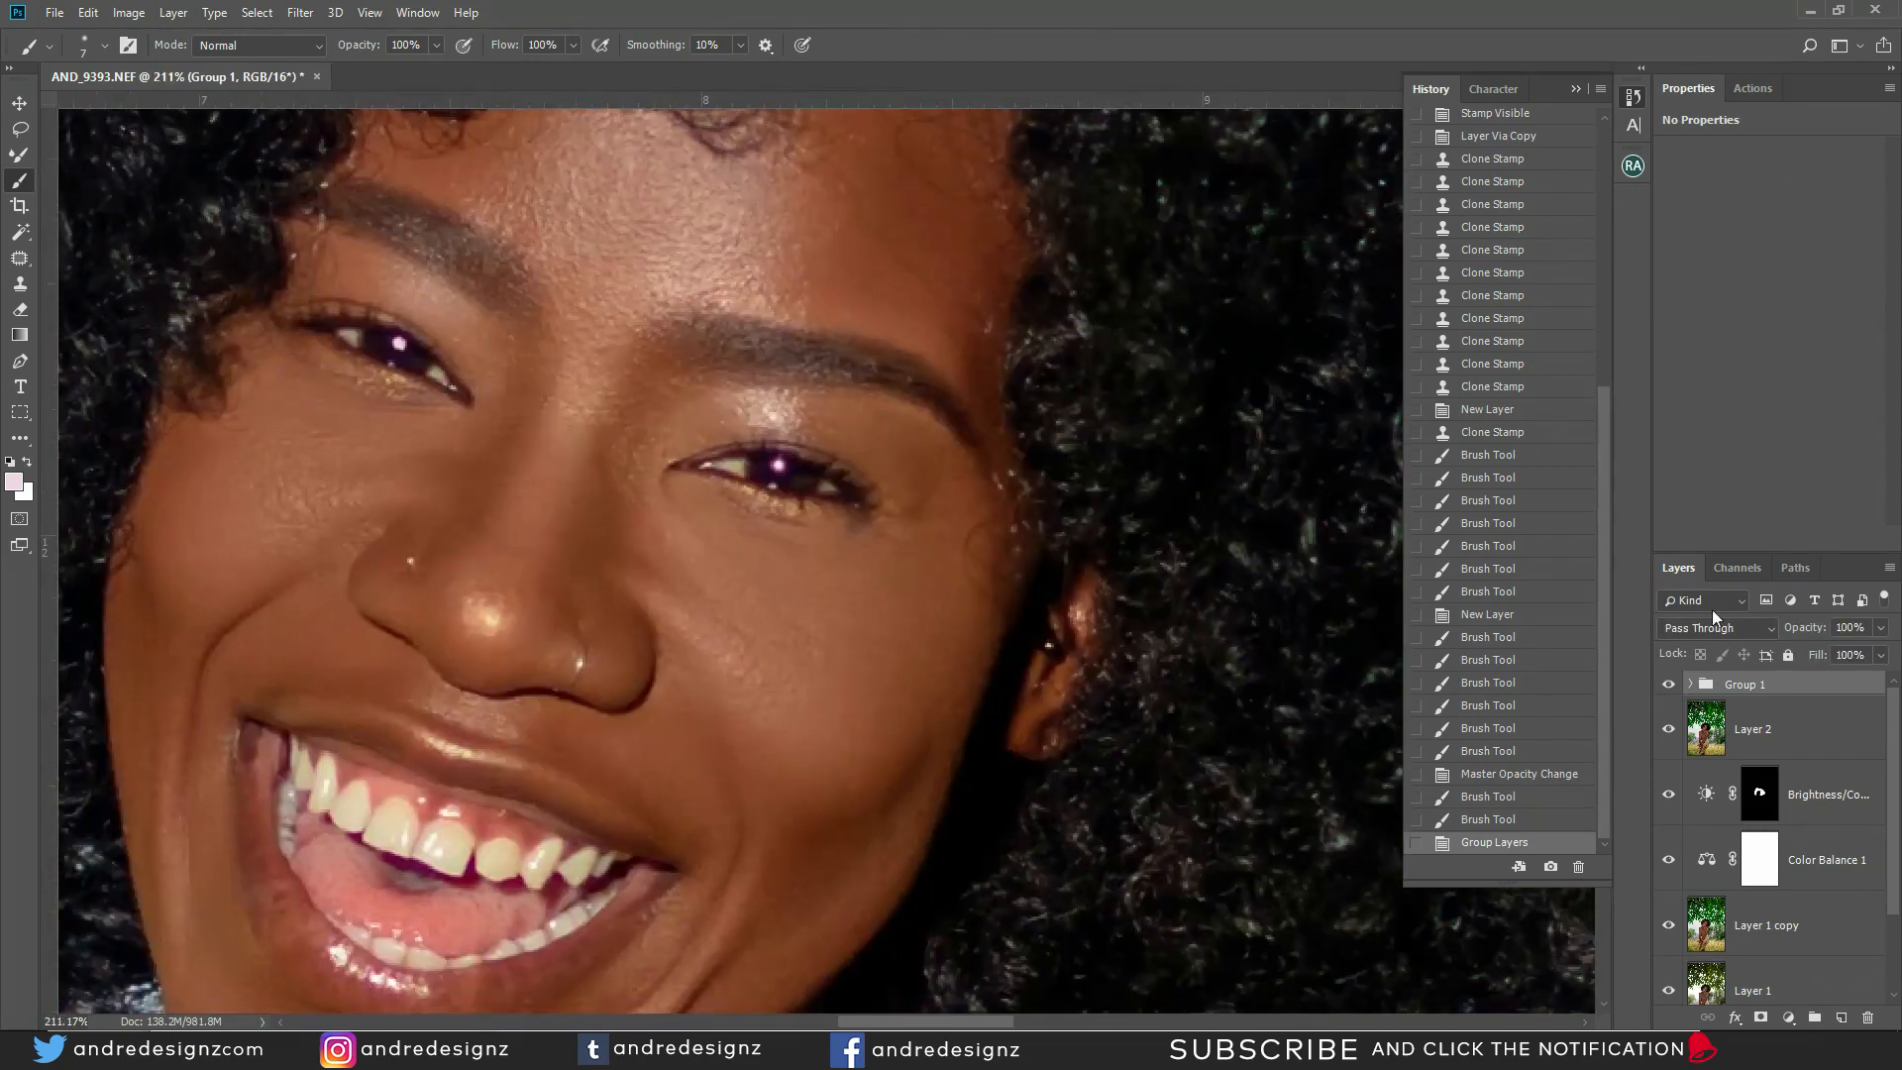
click(1668, 685)
click(1670, 685)
scroll(786, 484, up, 5)
scroll(751, 450, down, 10)
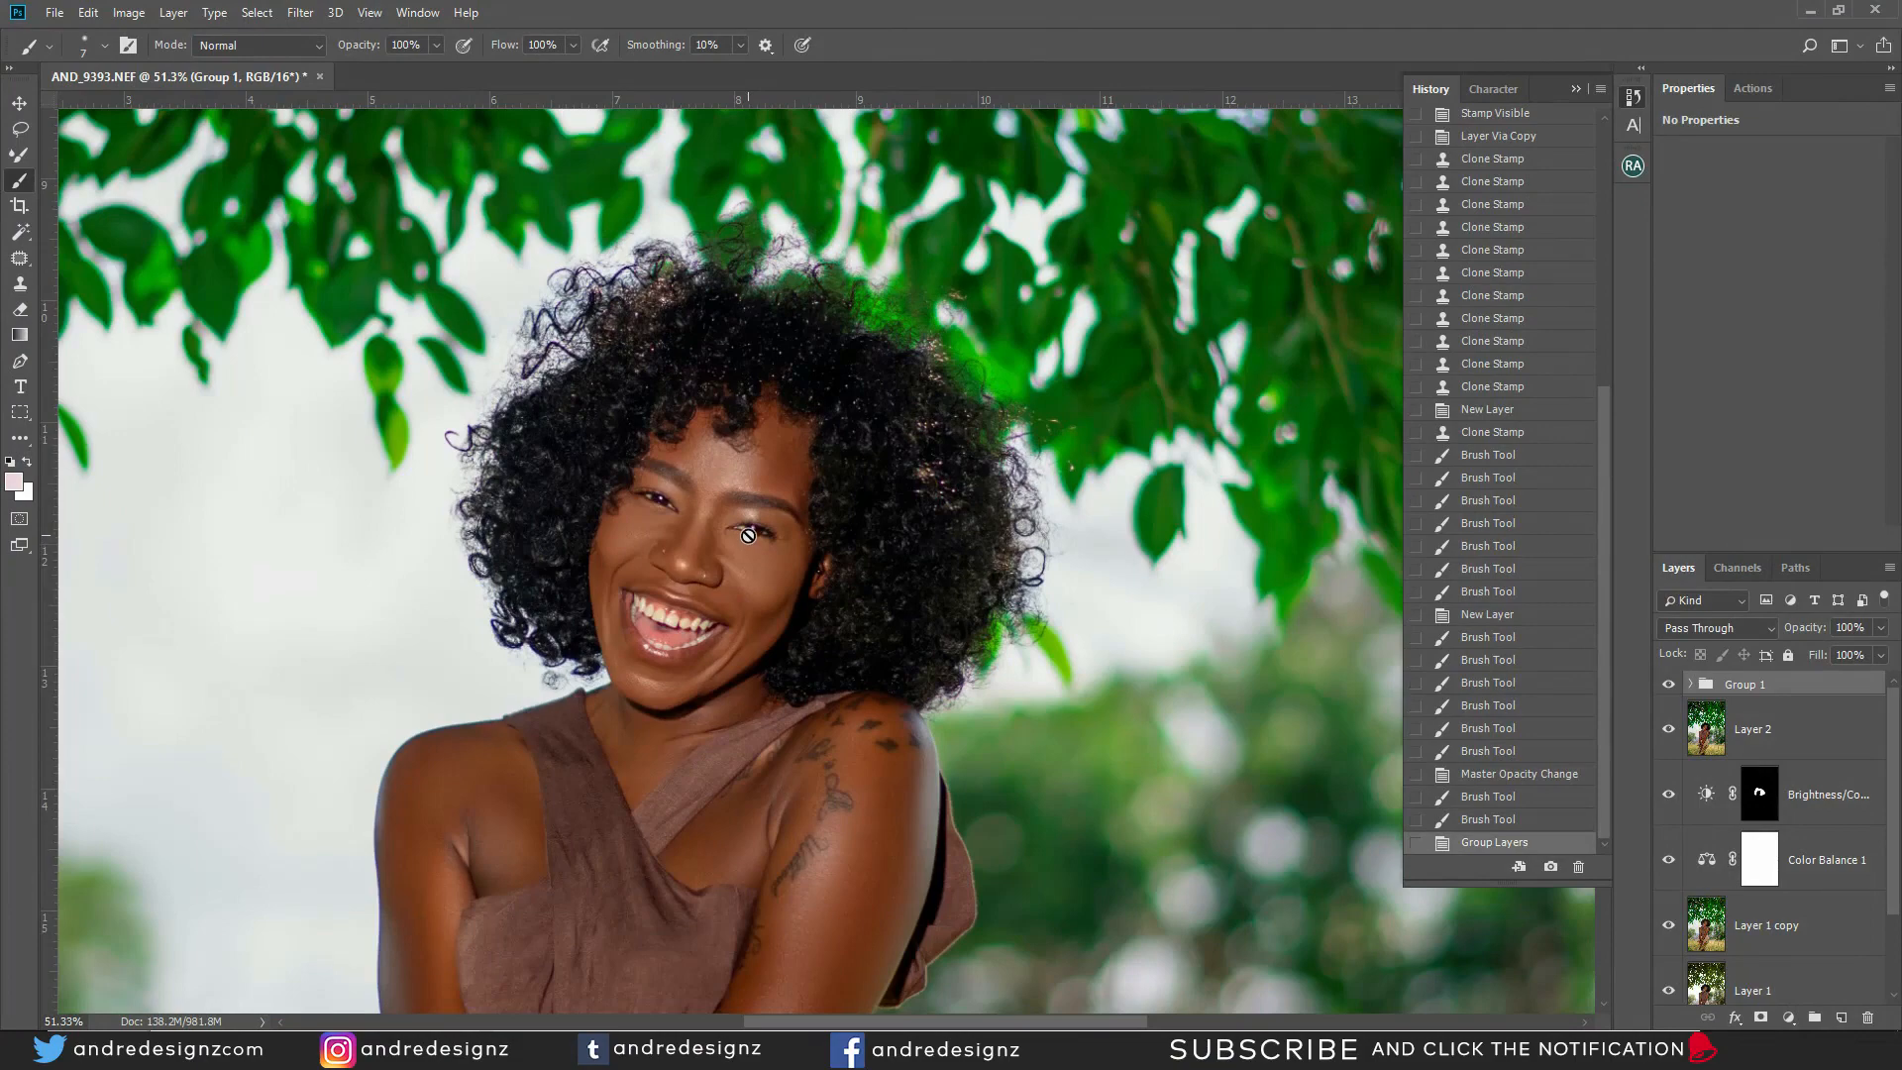
scroll(747, 535, down, 3)
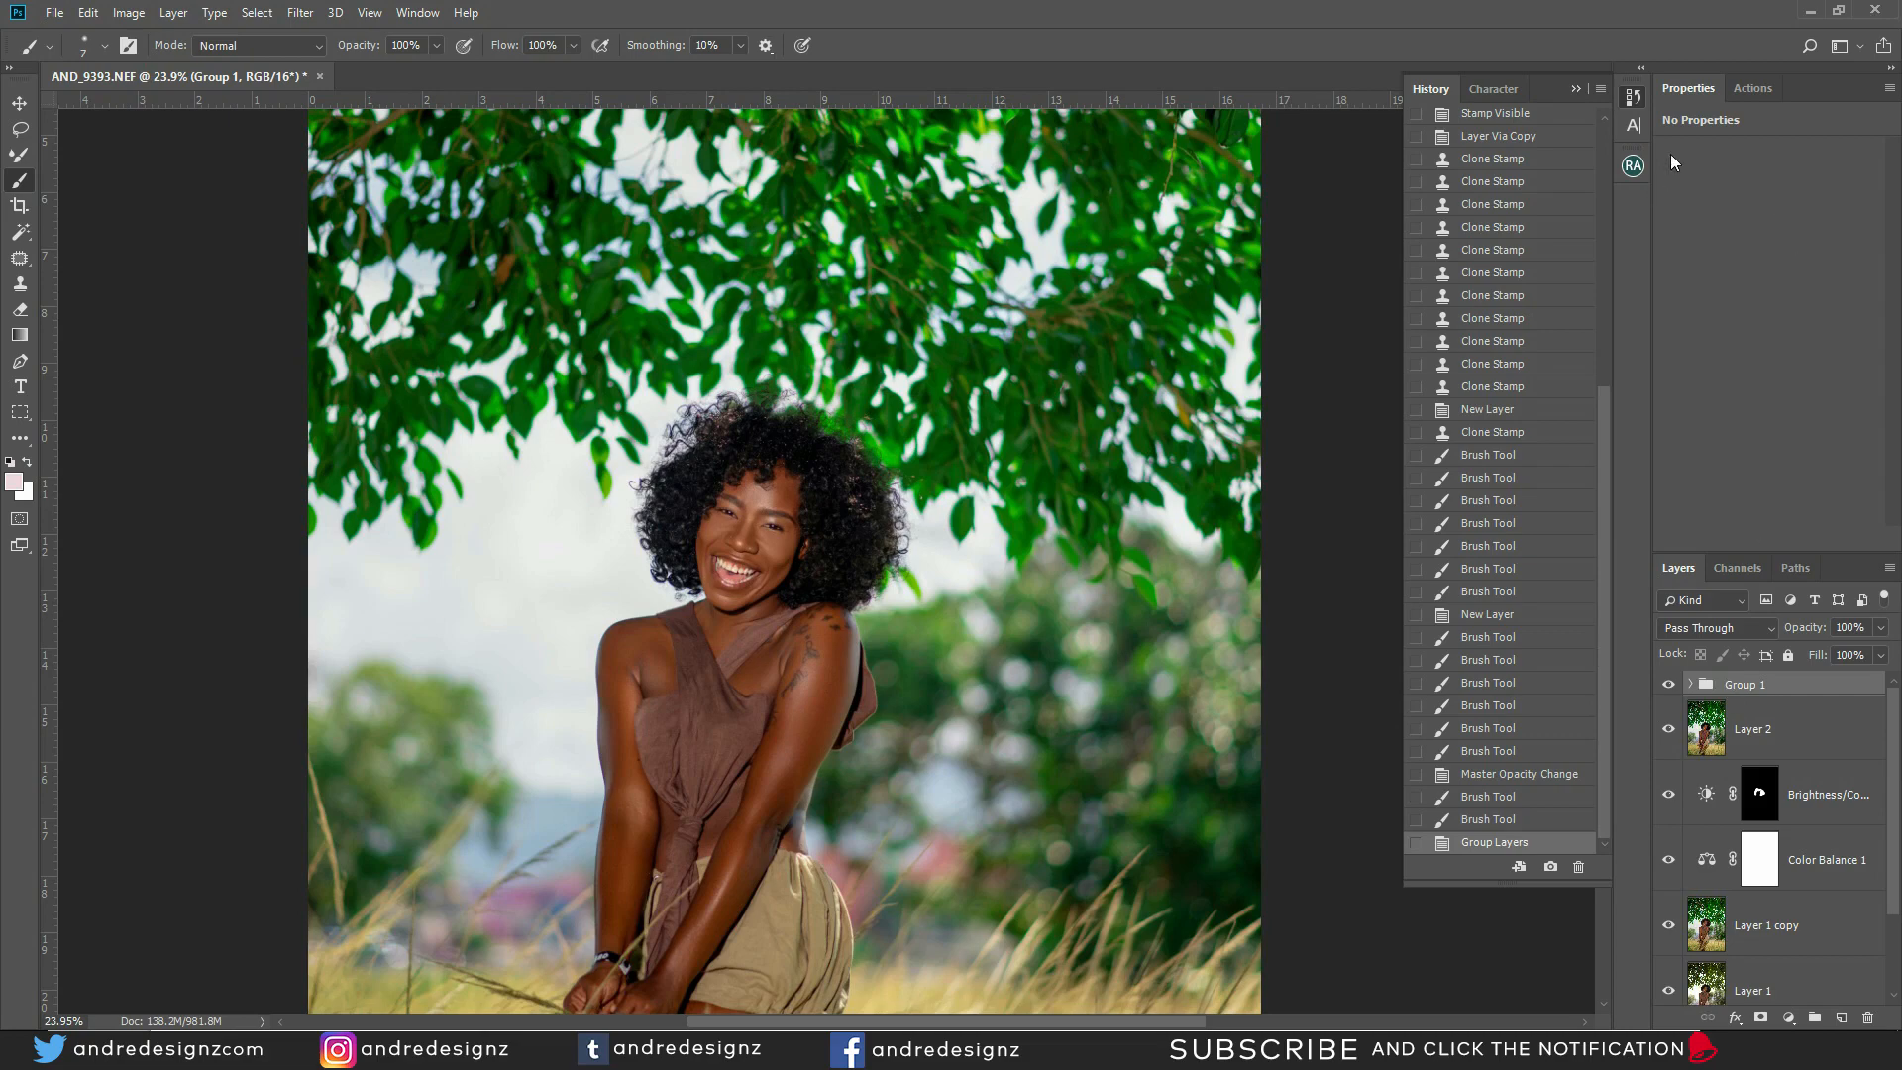
Run the Clean Teeth & Eyes action and lower the brush flow to 15%
click(1753, 88)
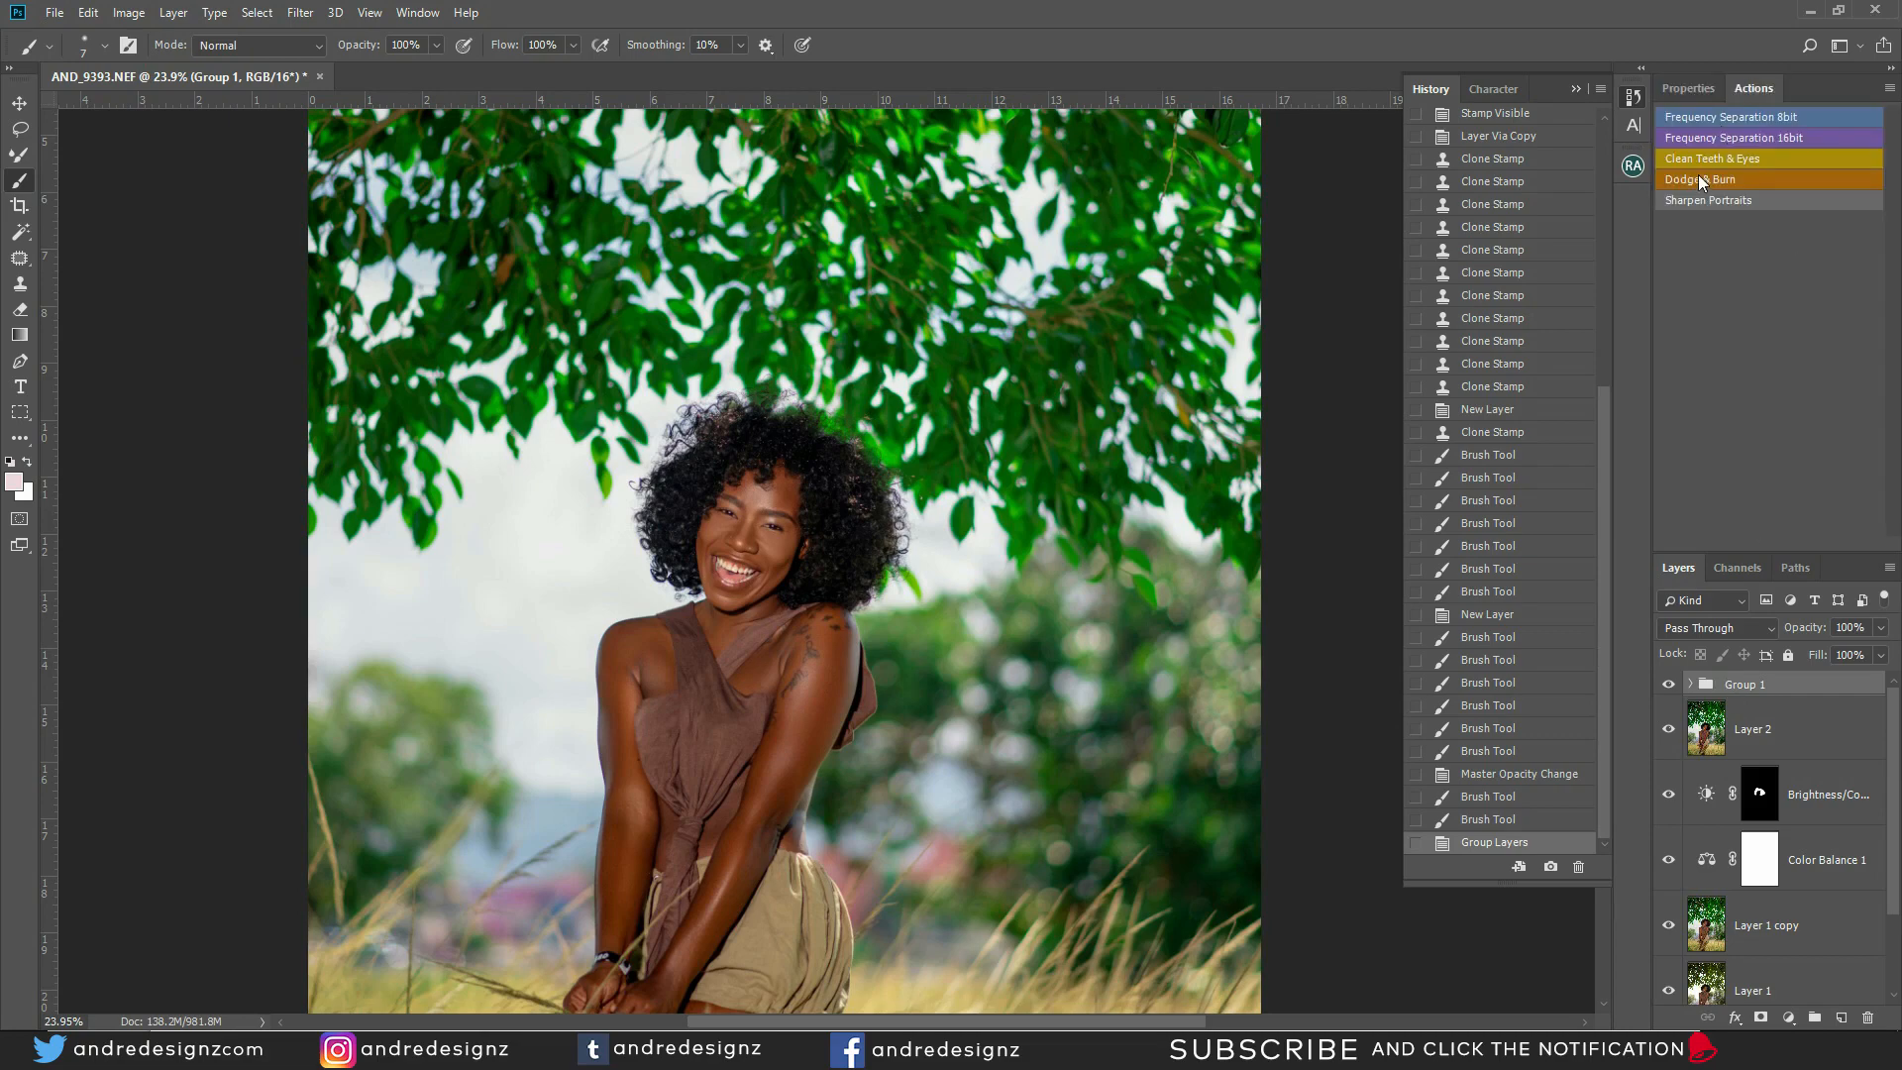
click(1691, 159)
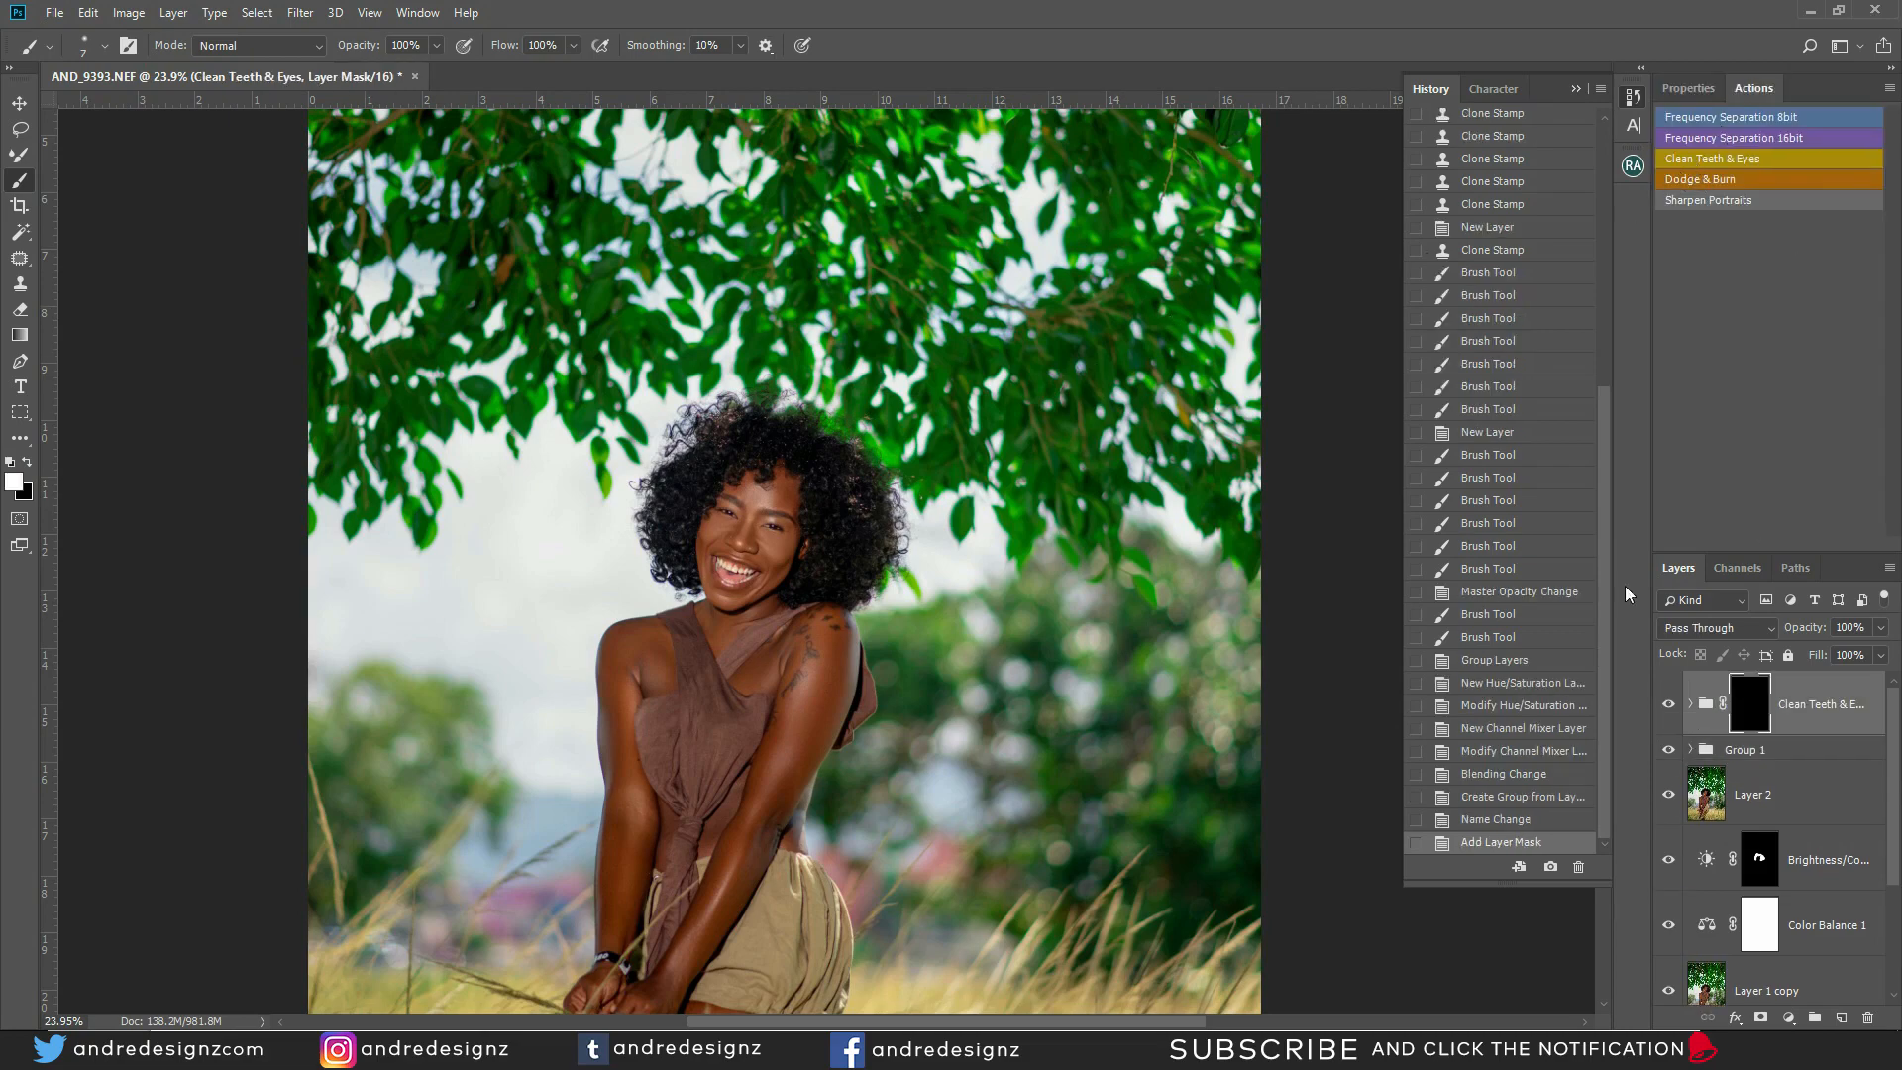
scroll(785, 538, up, 14)
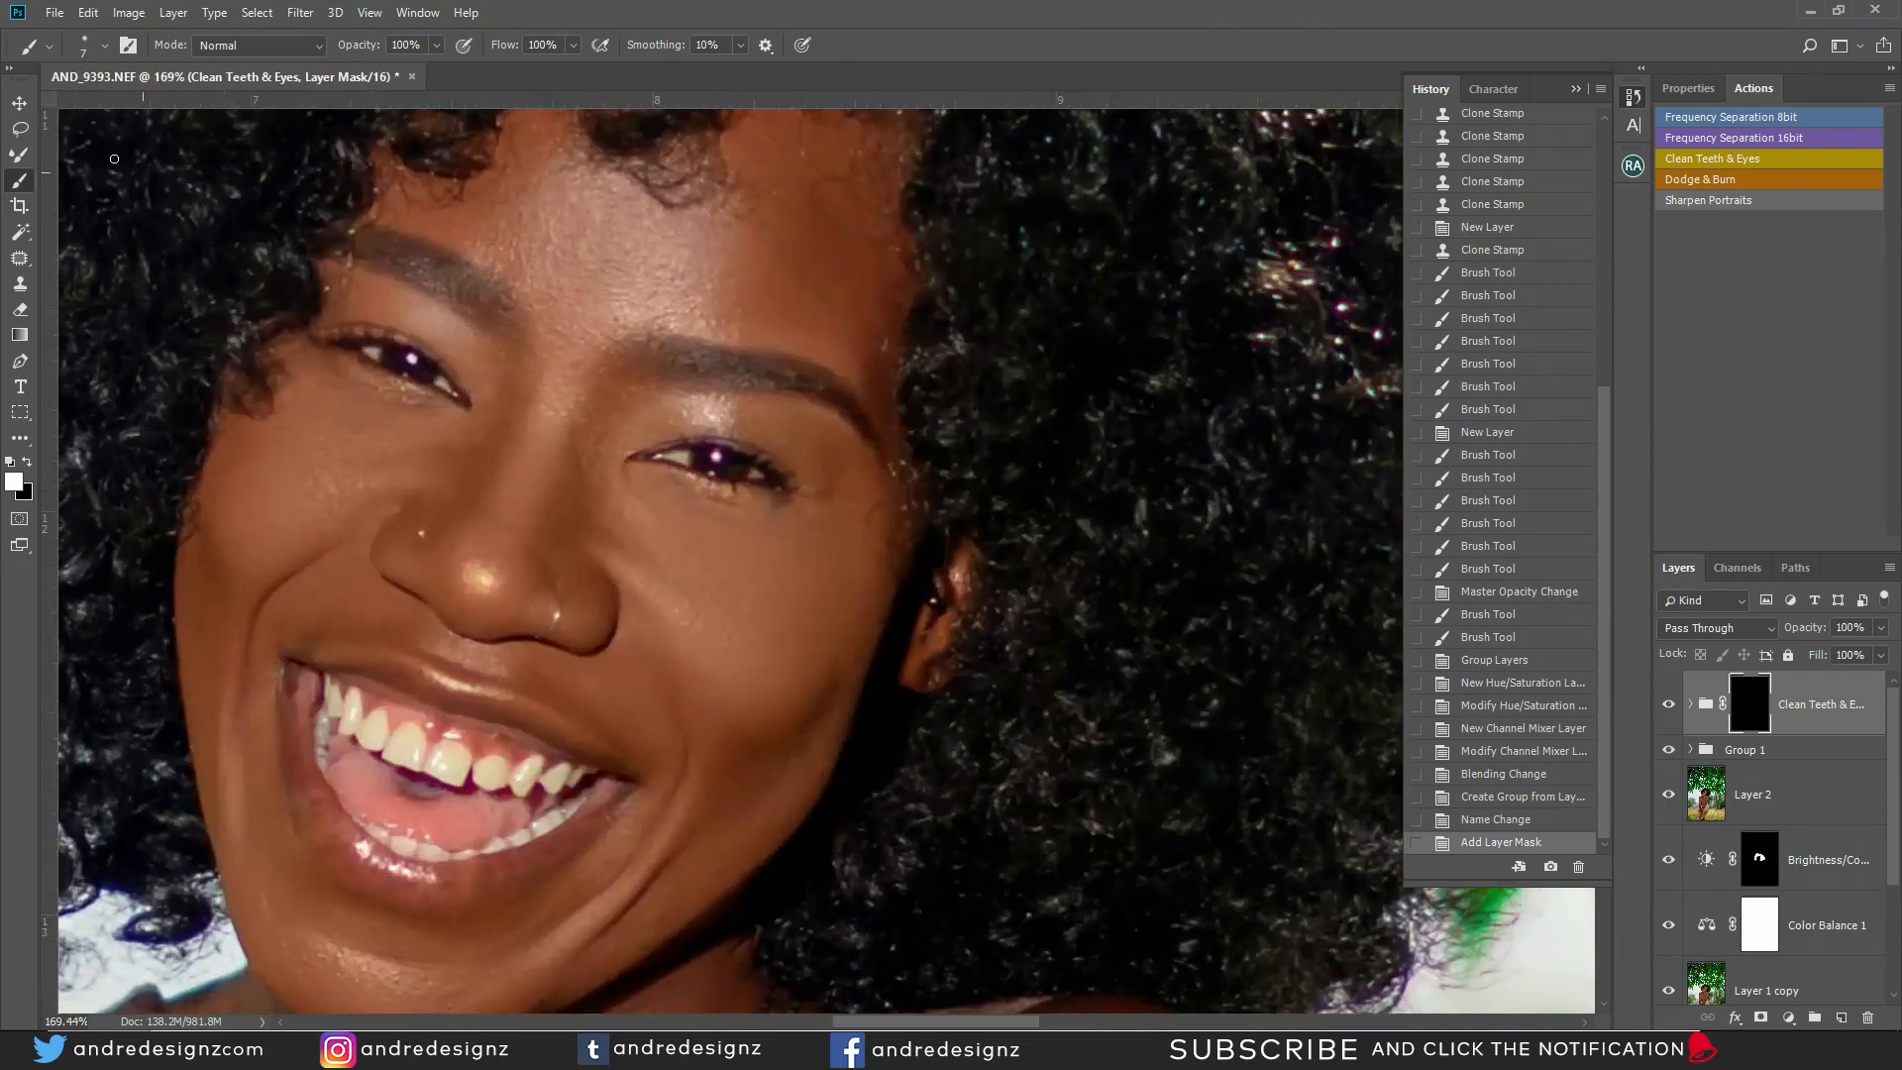
drag(573, 44, 496, 71)
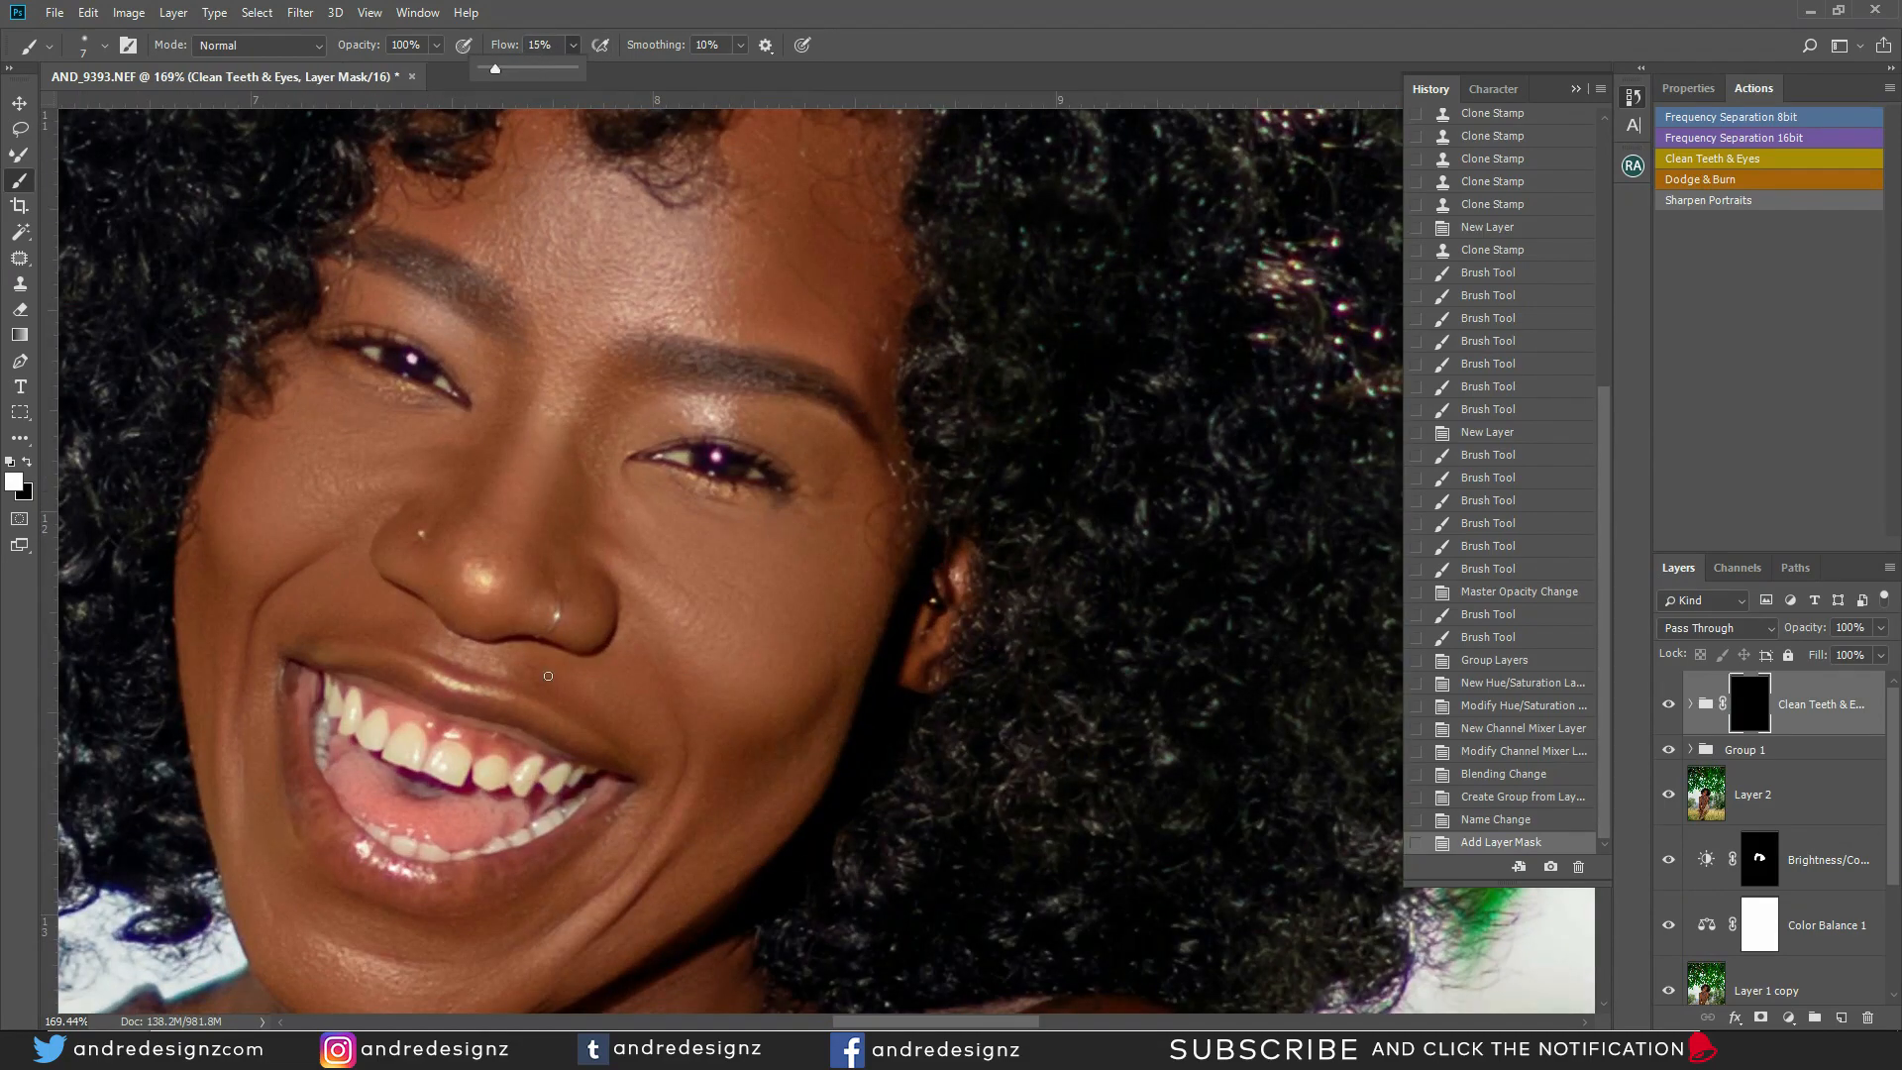
Paint white on the Clean Teeth & Eyes group mask over the upper teeth with the brush enlarged to 25 px
click(420, 735)
key(bracketright)
key(bracketright)
key(bracketright)
key(bracketright)
key(bracketright)
key(bracketright)
mouse_move(411, 759)
mouse_down()
mouse_move(459, 759)
mouse_move(452, 784)
mouse_move(487, 755)
mouse_move(483, 776)
mouse_move(572, 764)
mouse_move(470, 784)
mouse_move(388, 767)
mouse_move(363, 733)
mouse_up()
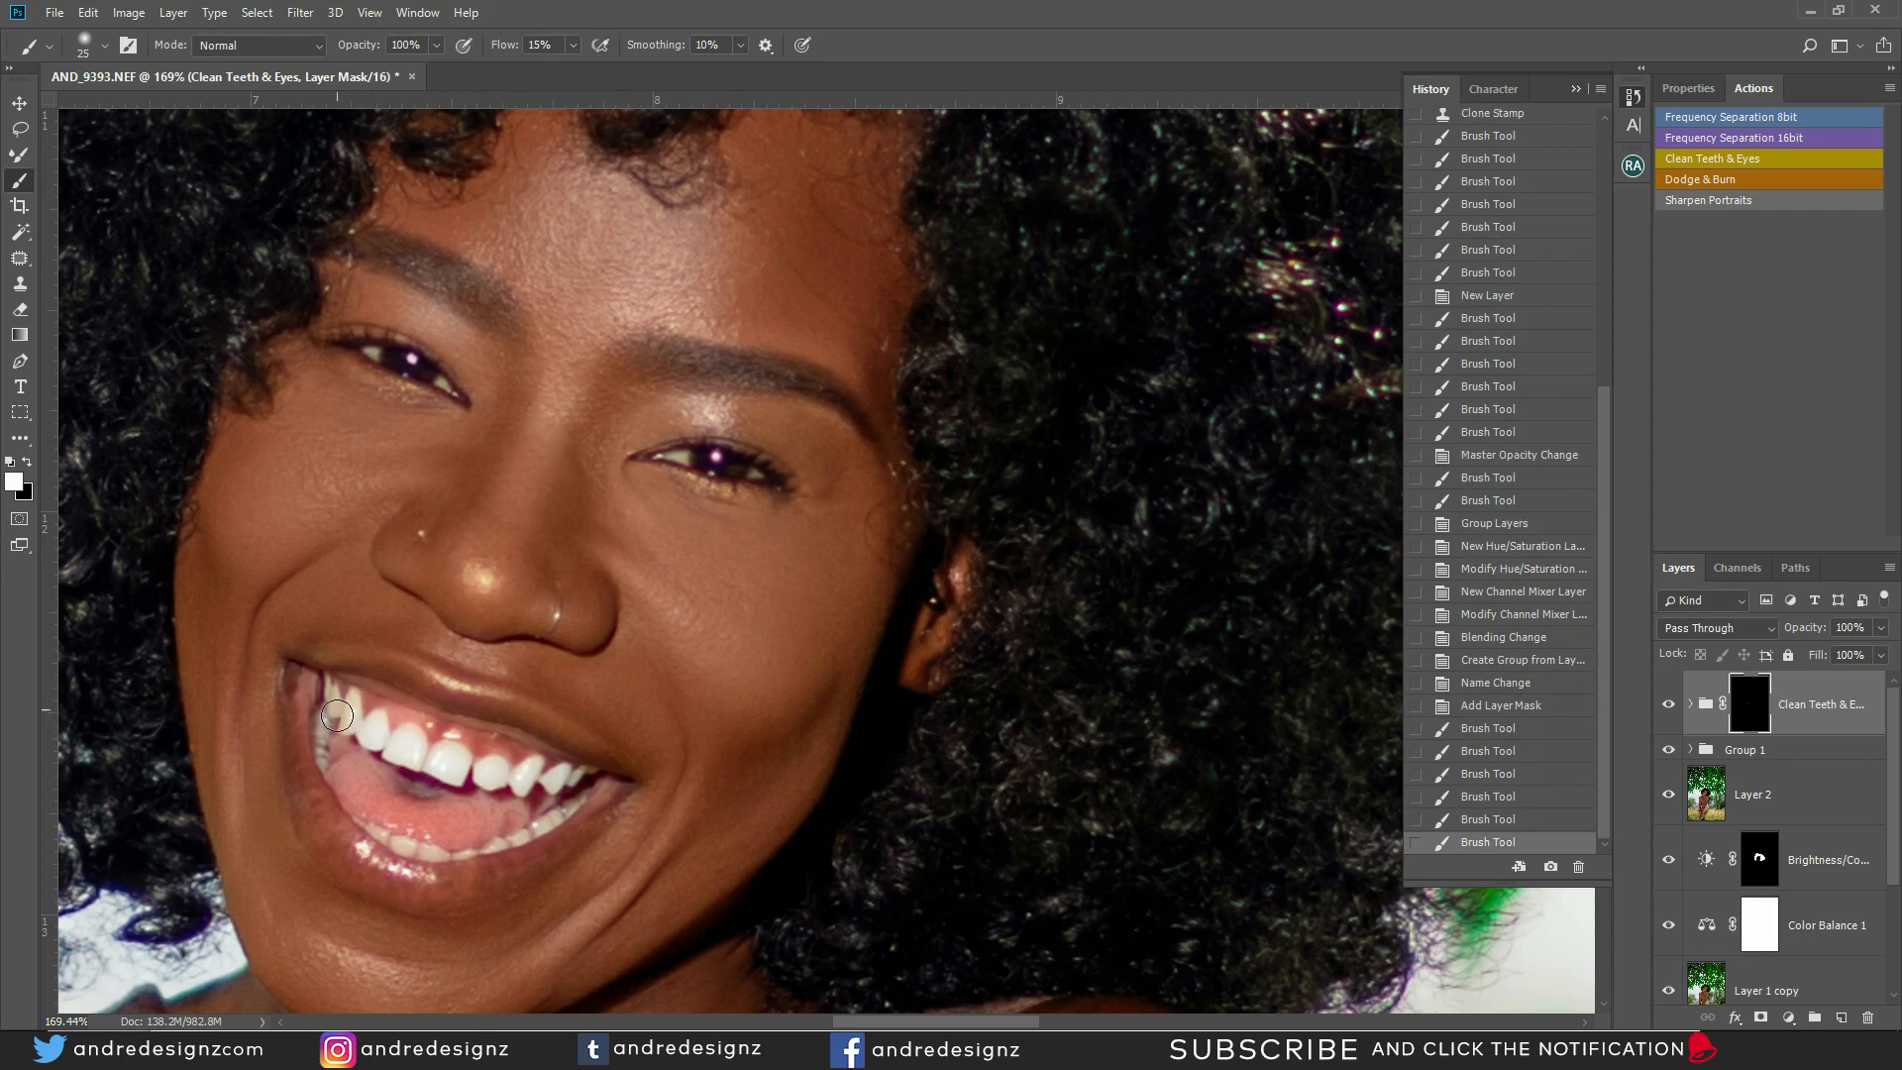
drag(349, 716, 330, 683)
drag(329, 680, 349, 709)
drag(493, 764, 448, 761)
Whiten the lower teeth and the teeth at the corners of the mouth on the mask with a 15 px brush
key(bracketleft)
drag(499, 848, 490, 847)
drag(570, 800, 585, 773)
mouse_move(440, 850)
mouse_down()
mouse_move(402, 849)
mouse_move(459, 853)
mouse_move(379, 845)
mouse_move(358, 822)
mouse_up()
drag(330, 750, 321, 717)
drag(322, 713, 340, 703)
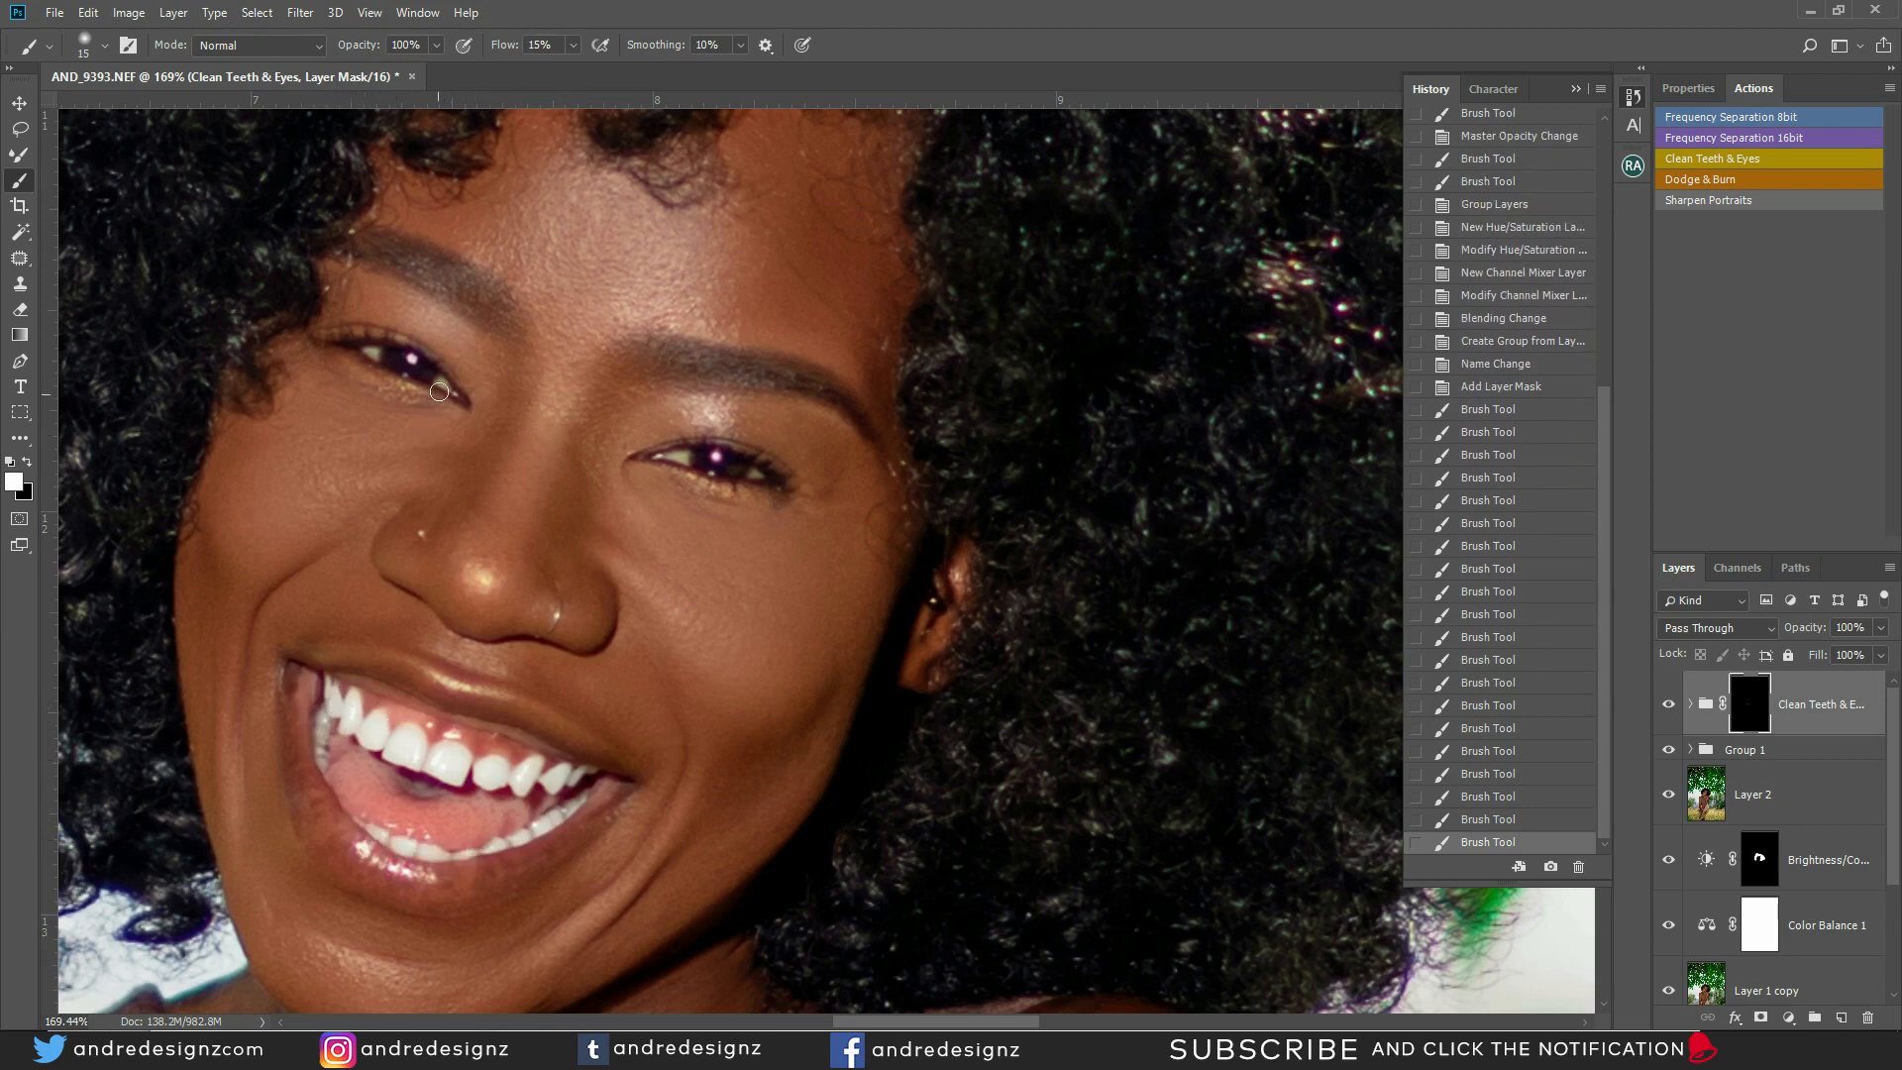
Brighten the whites of both eyes on the mask and go over the upper teeth again
mouse_move(441, 384)
mouse_down()
mouse_move(396, 387)
mouse_move(373, 354)
mouse_up()
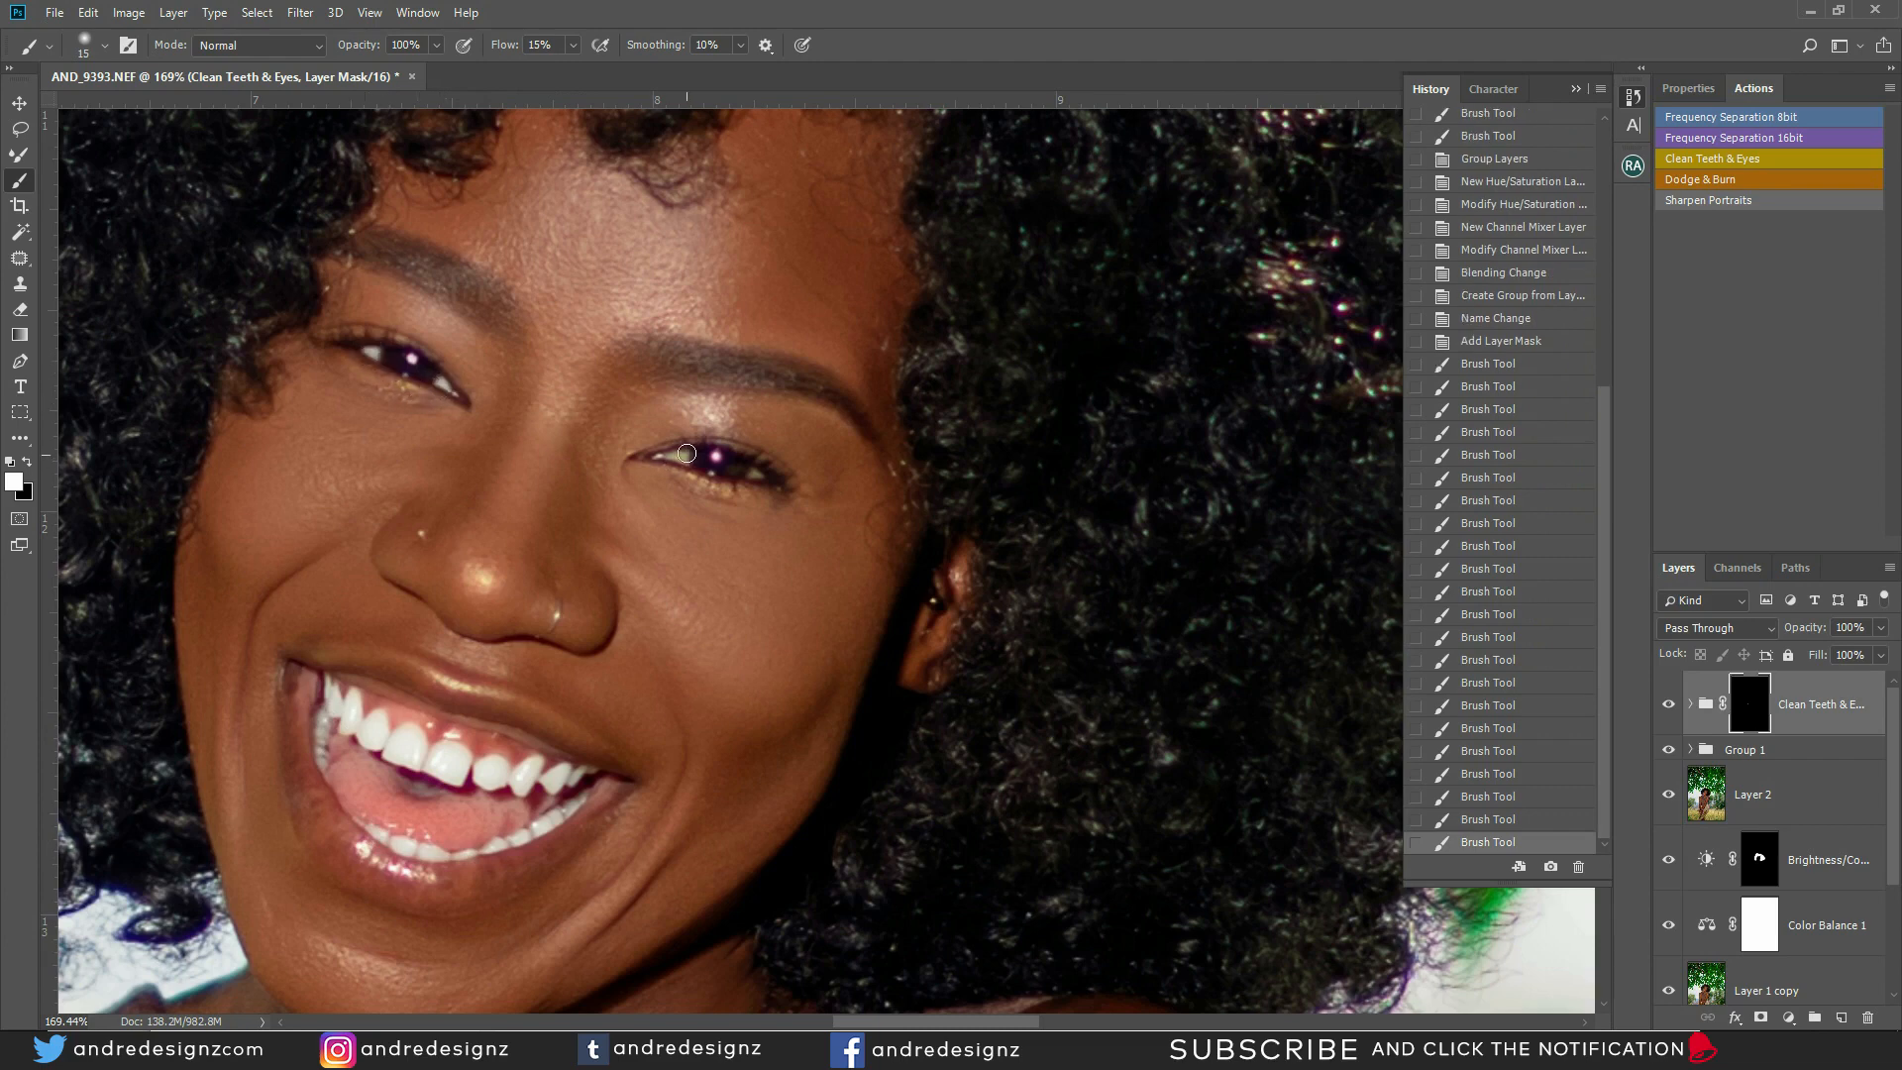
drag(684, 456, 753, 478)
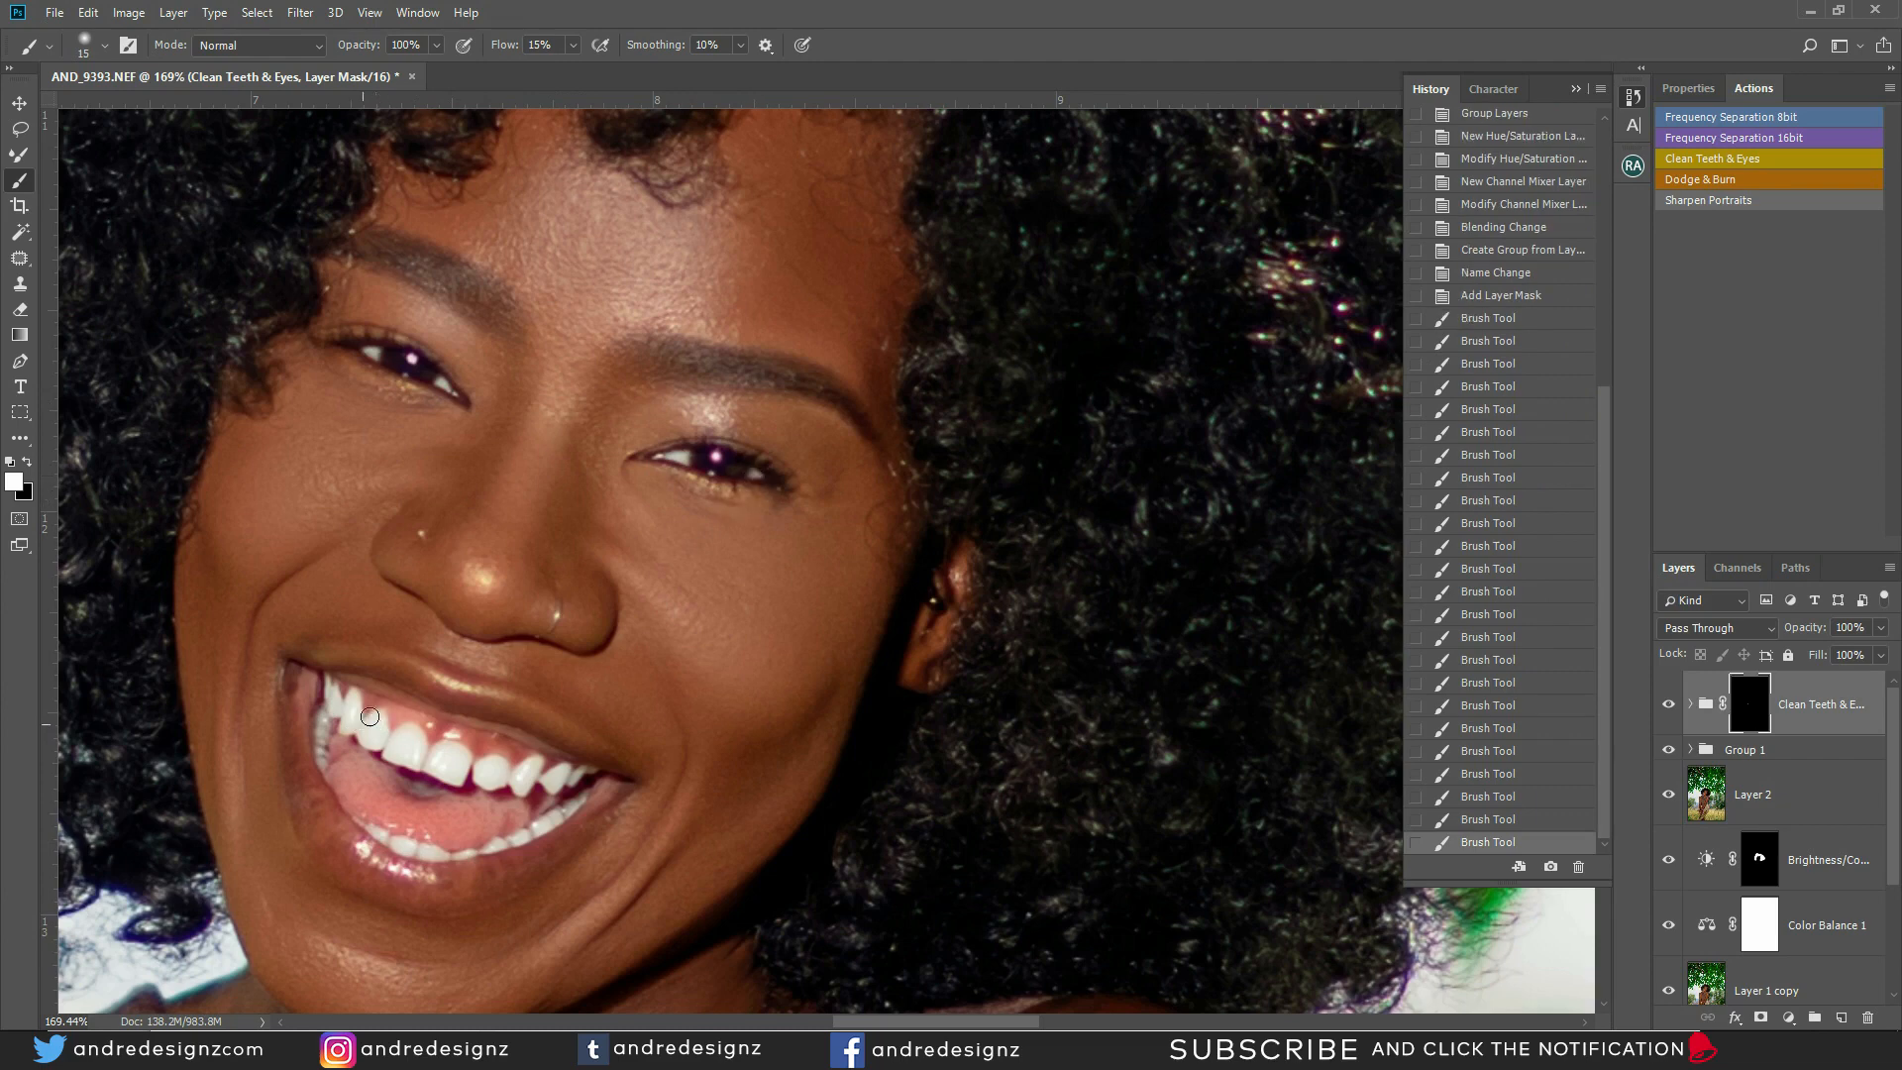
drag(376, 724, 379, 732)
drag(411, 726, 337, 718)
click(345, 694)
drag(336, 718, 349, 732)
mouse_move(398, 743)
mouse_down()
mouse_move(502, 772)
mouse_move(448, 771)
mouse_up()
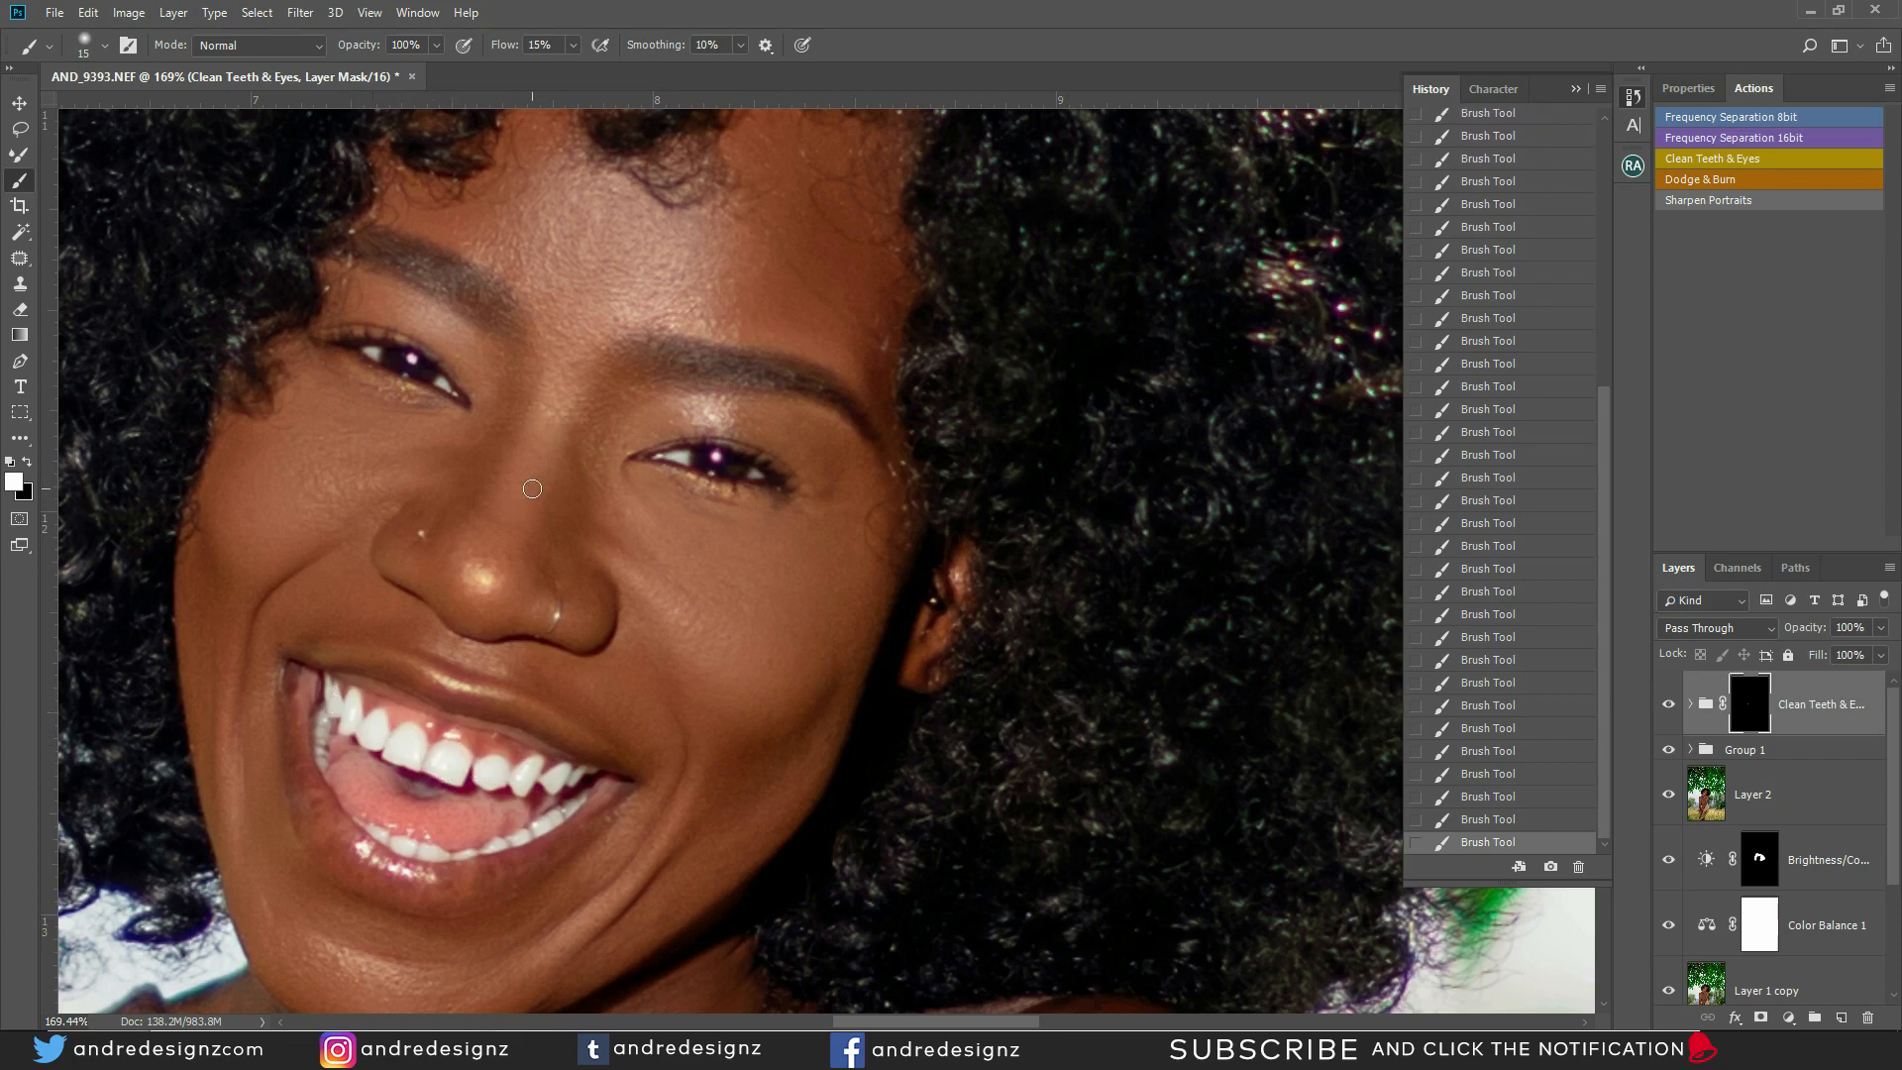
Compare the full portrait with the Clean Teeth & Eyes group hidden and shown
key(ctrl+0)
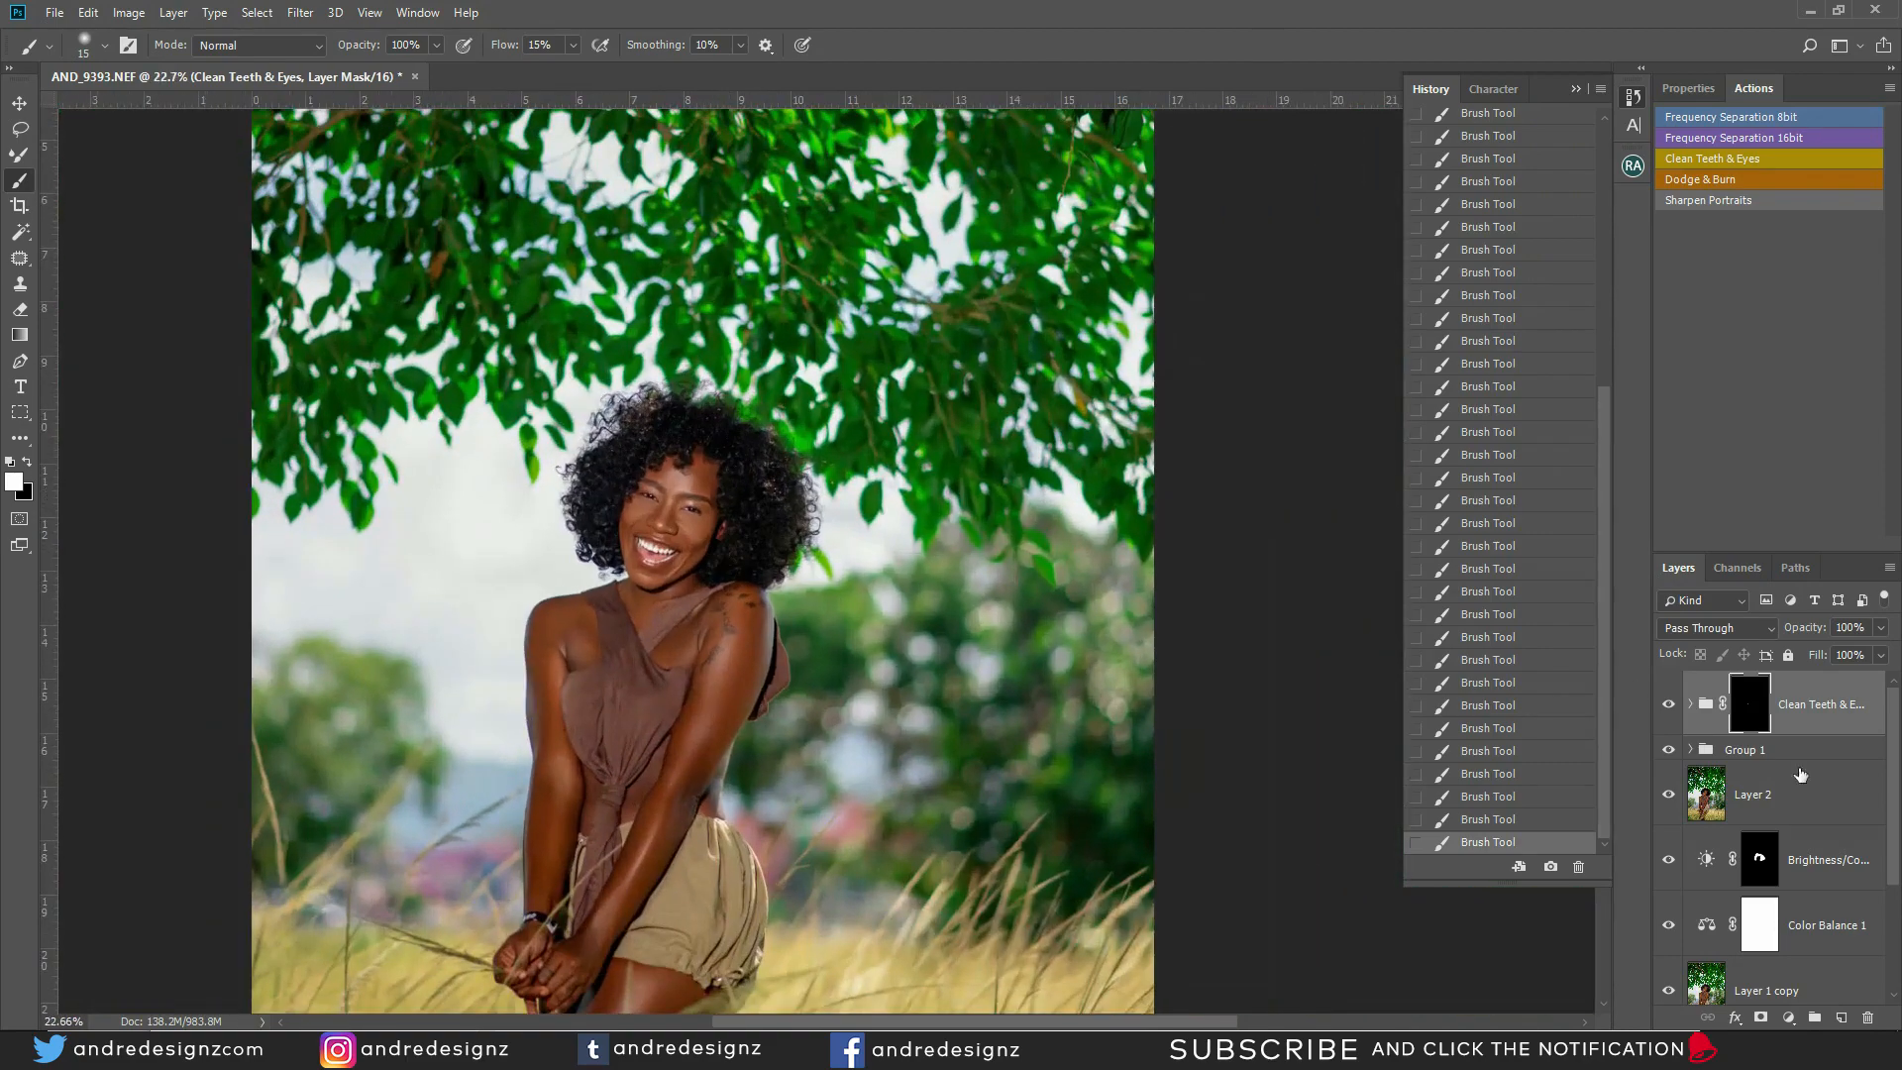
click(1670, 705)
scroll(1117, 669, down, 4)
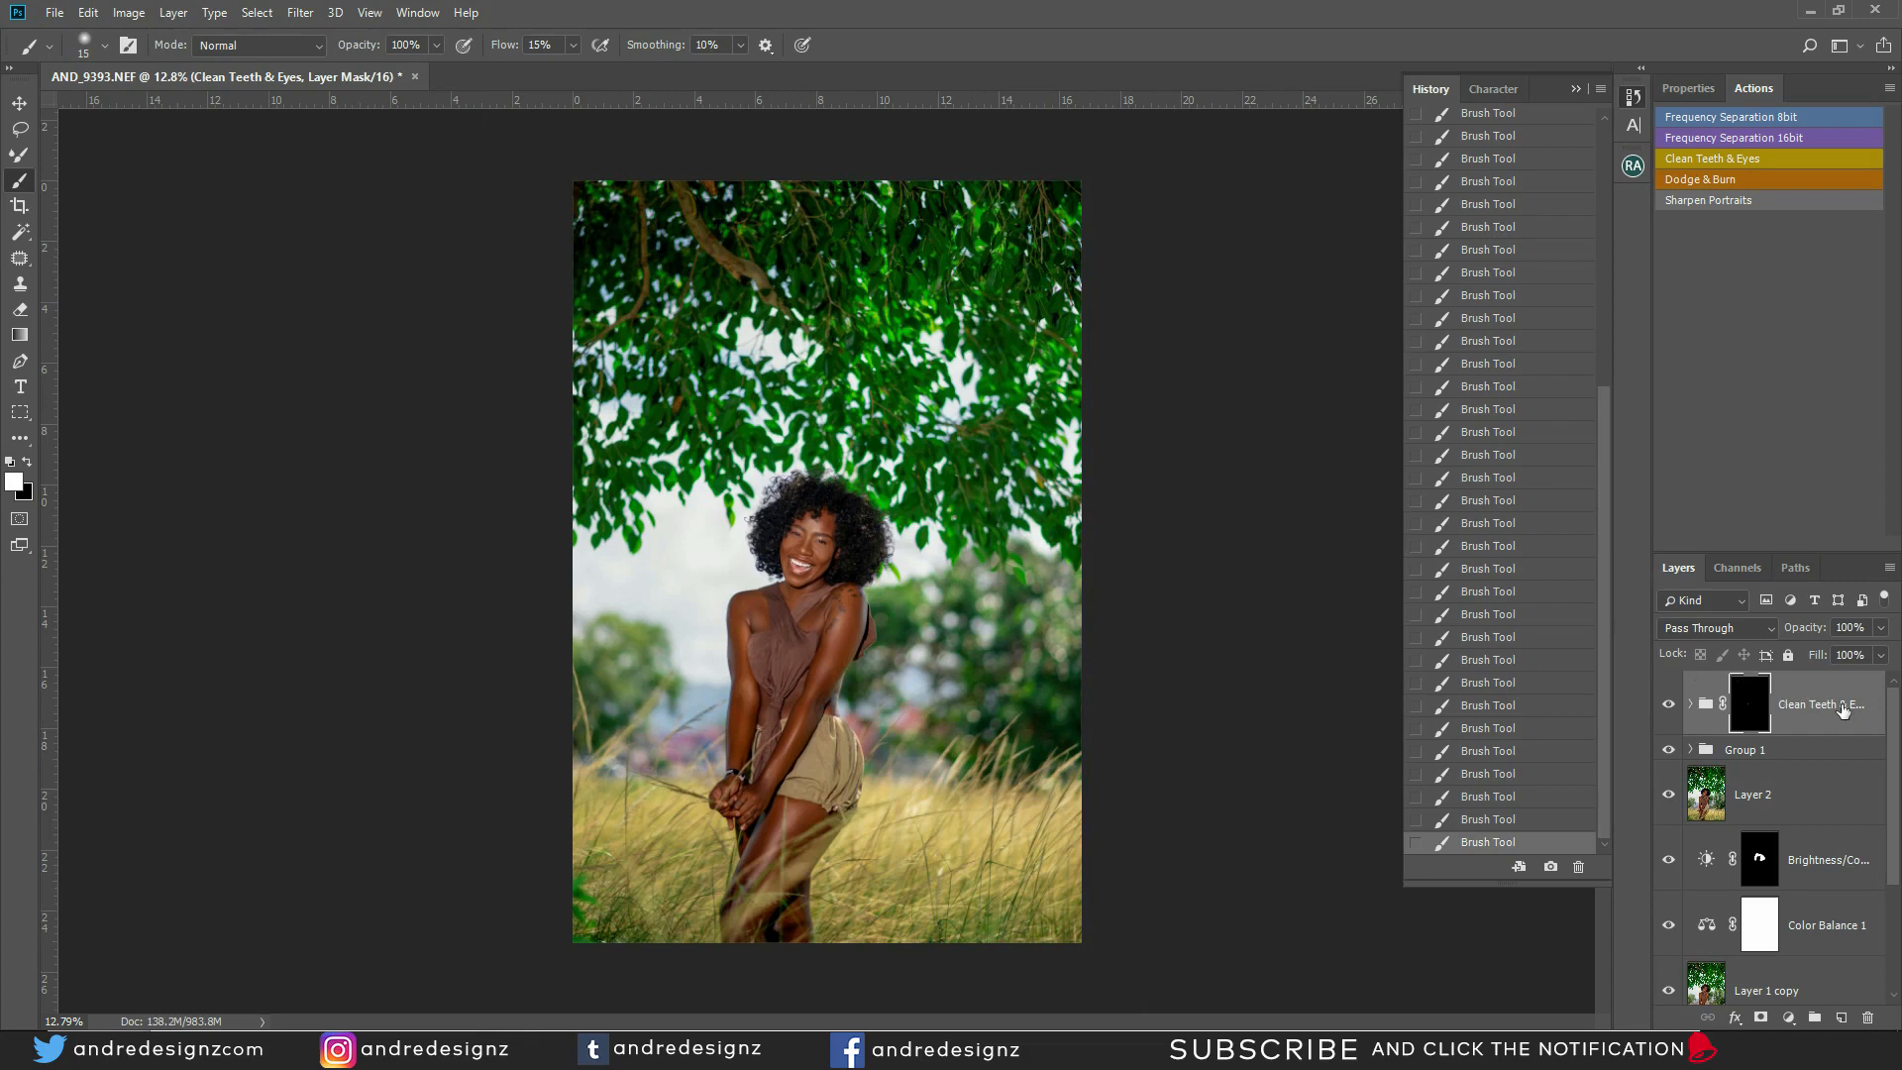
Merge all visible layers into a single background and save the image
key(ctrl+shift+e)
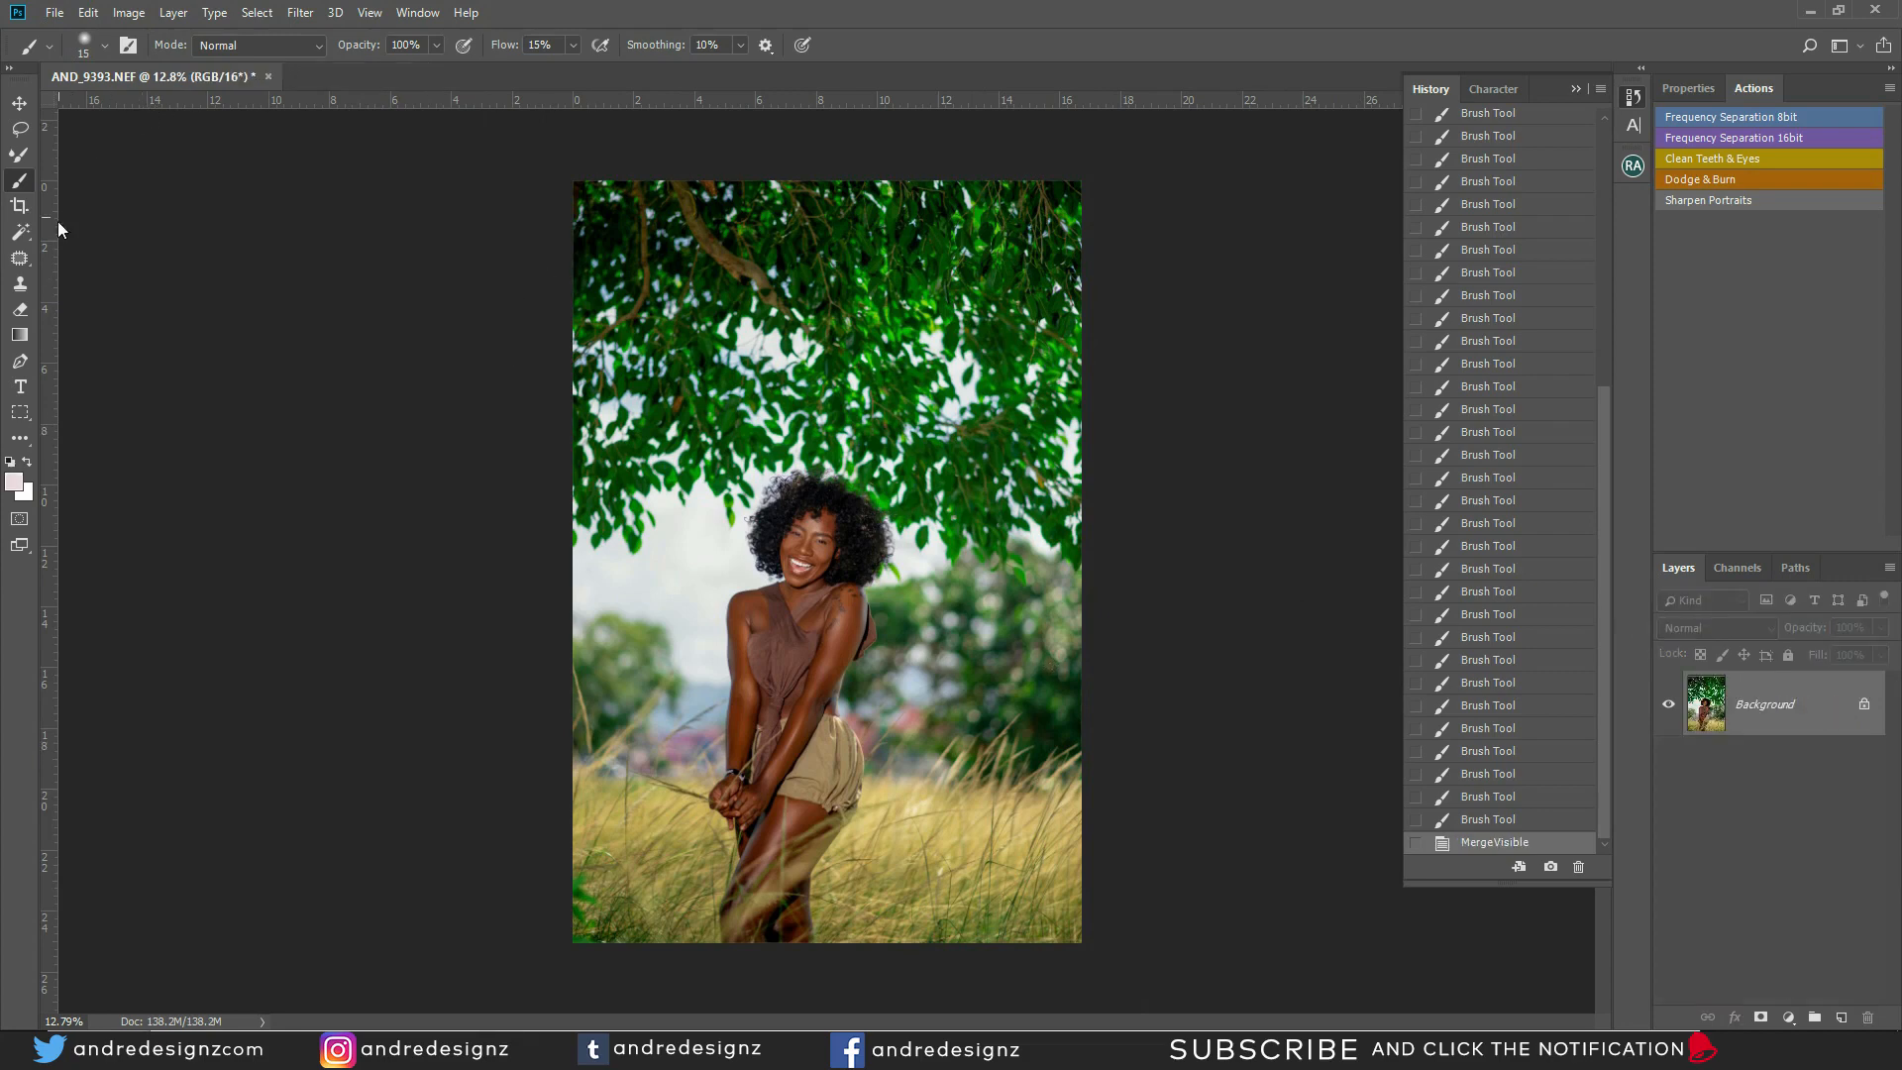
click(19, 205)
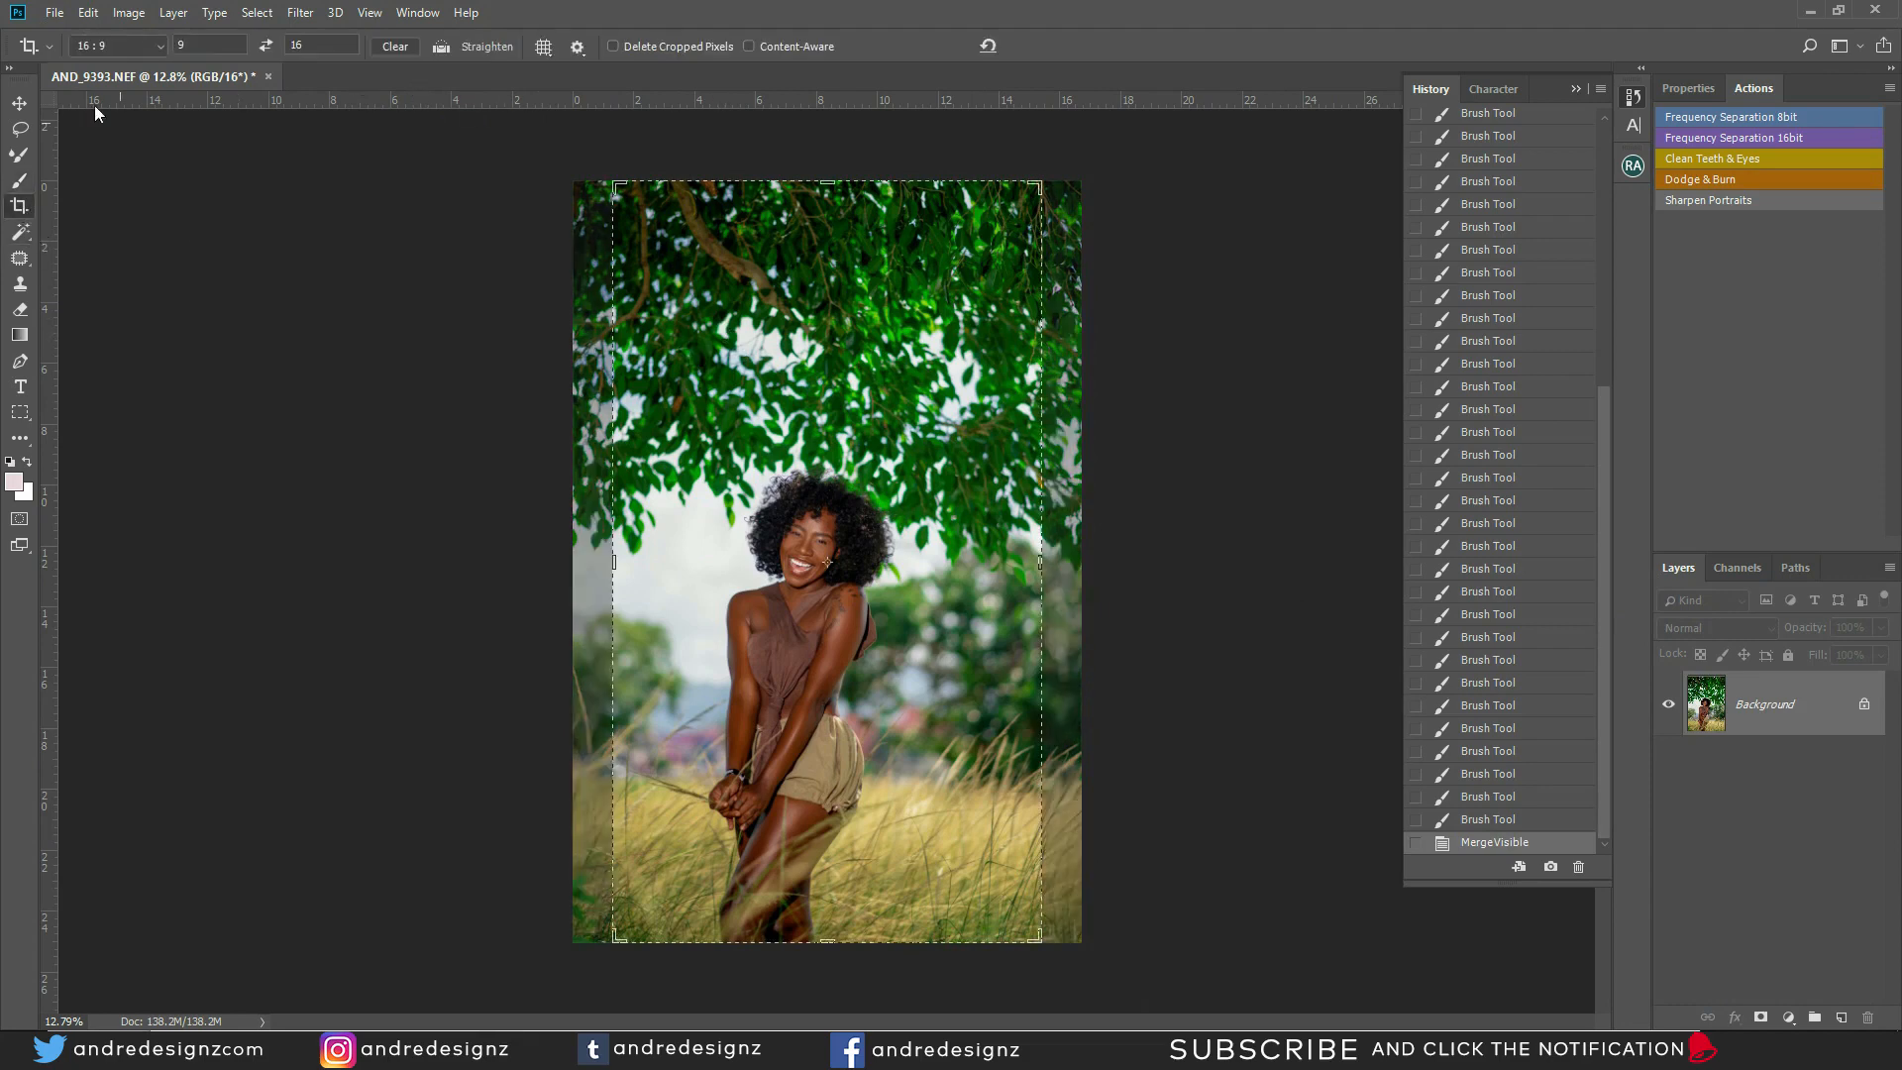
click(22, 102)
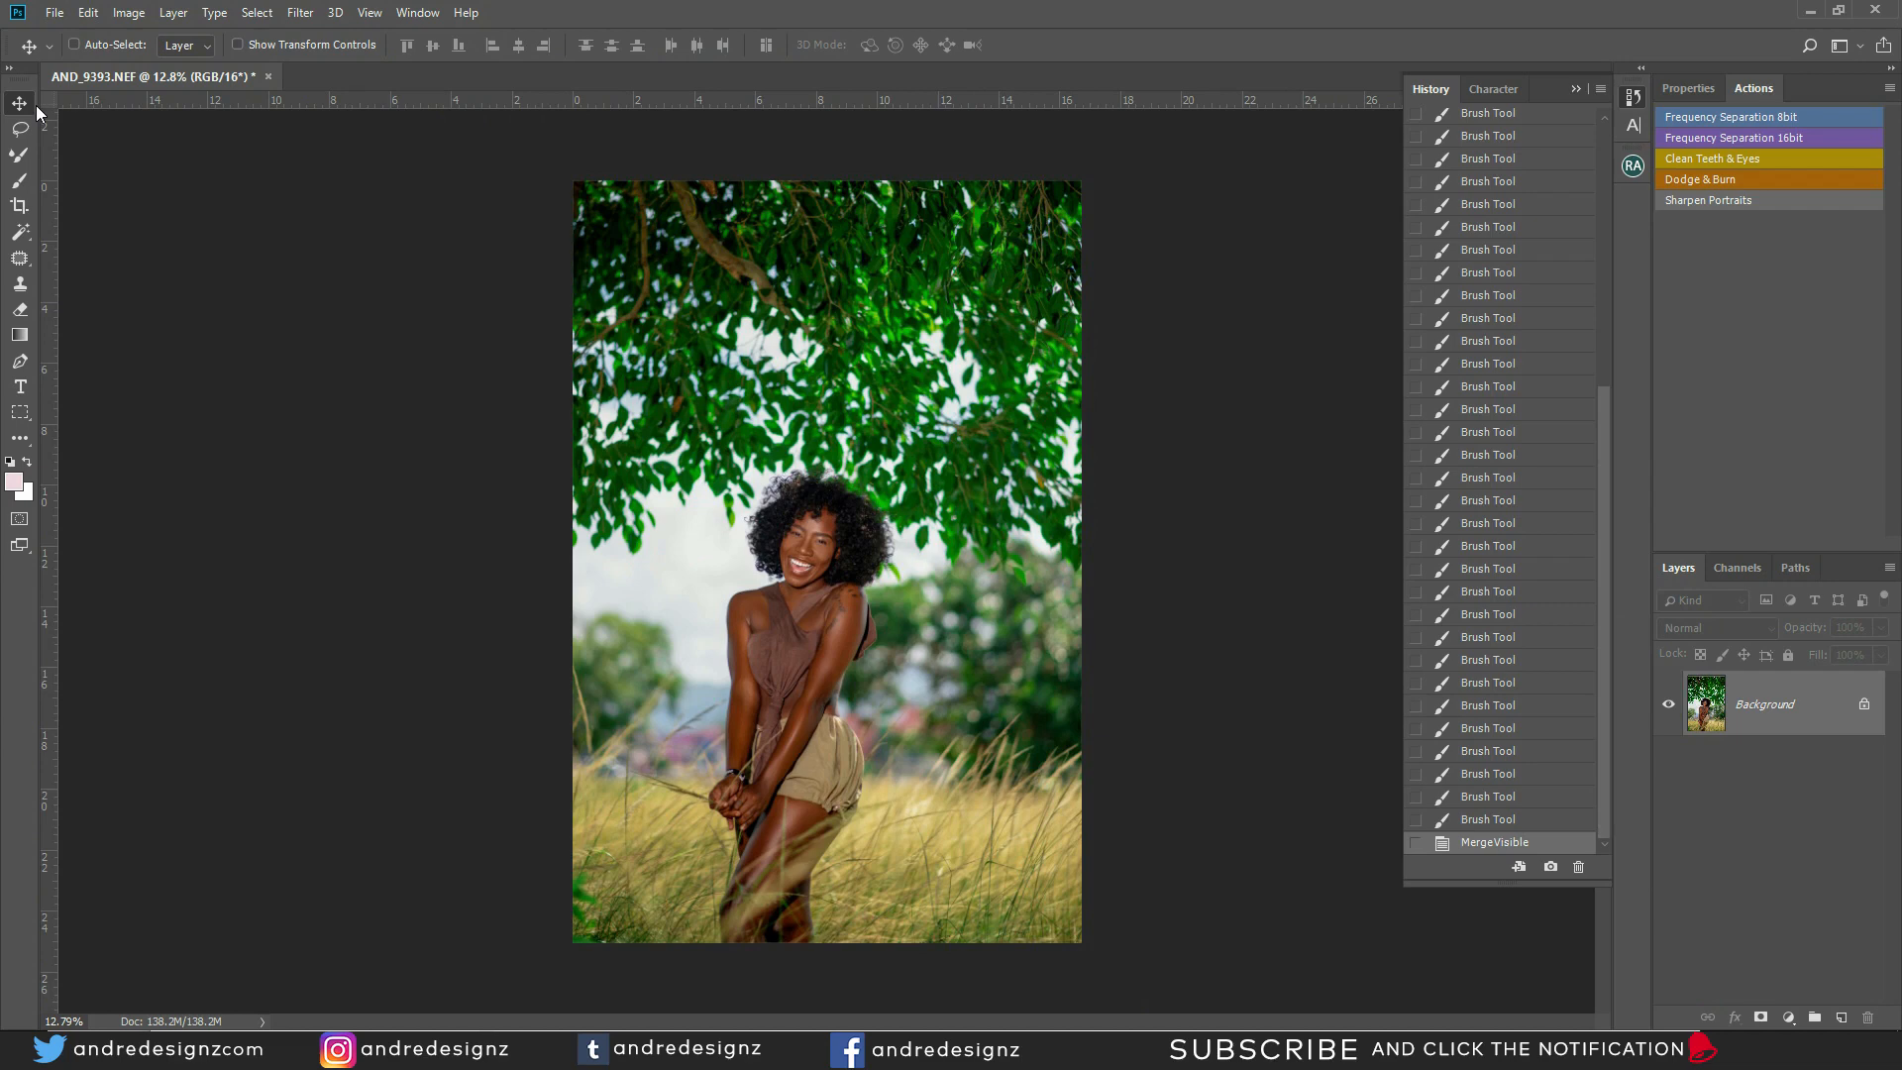
click(54, 13)
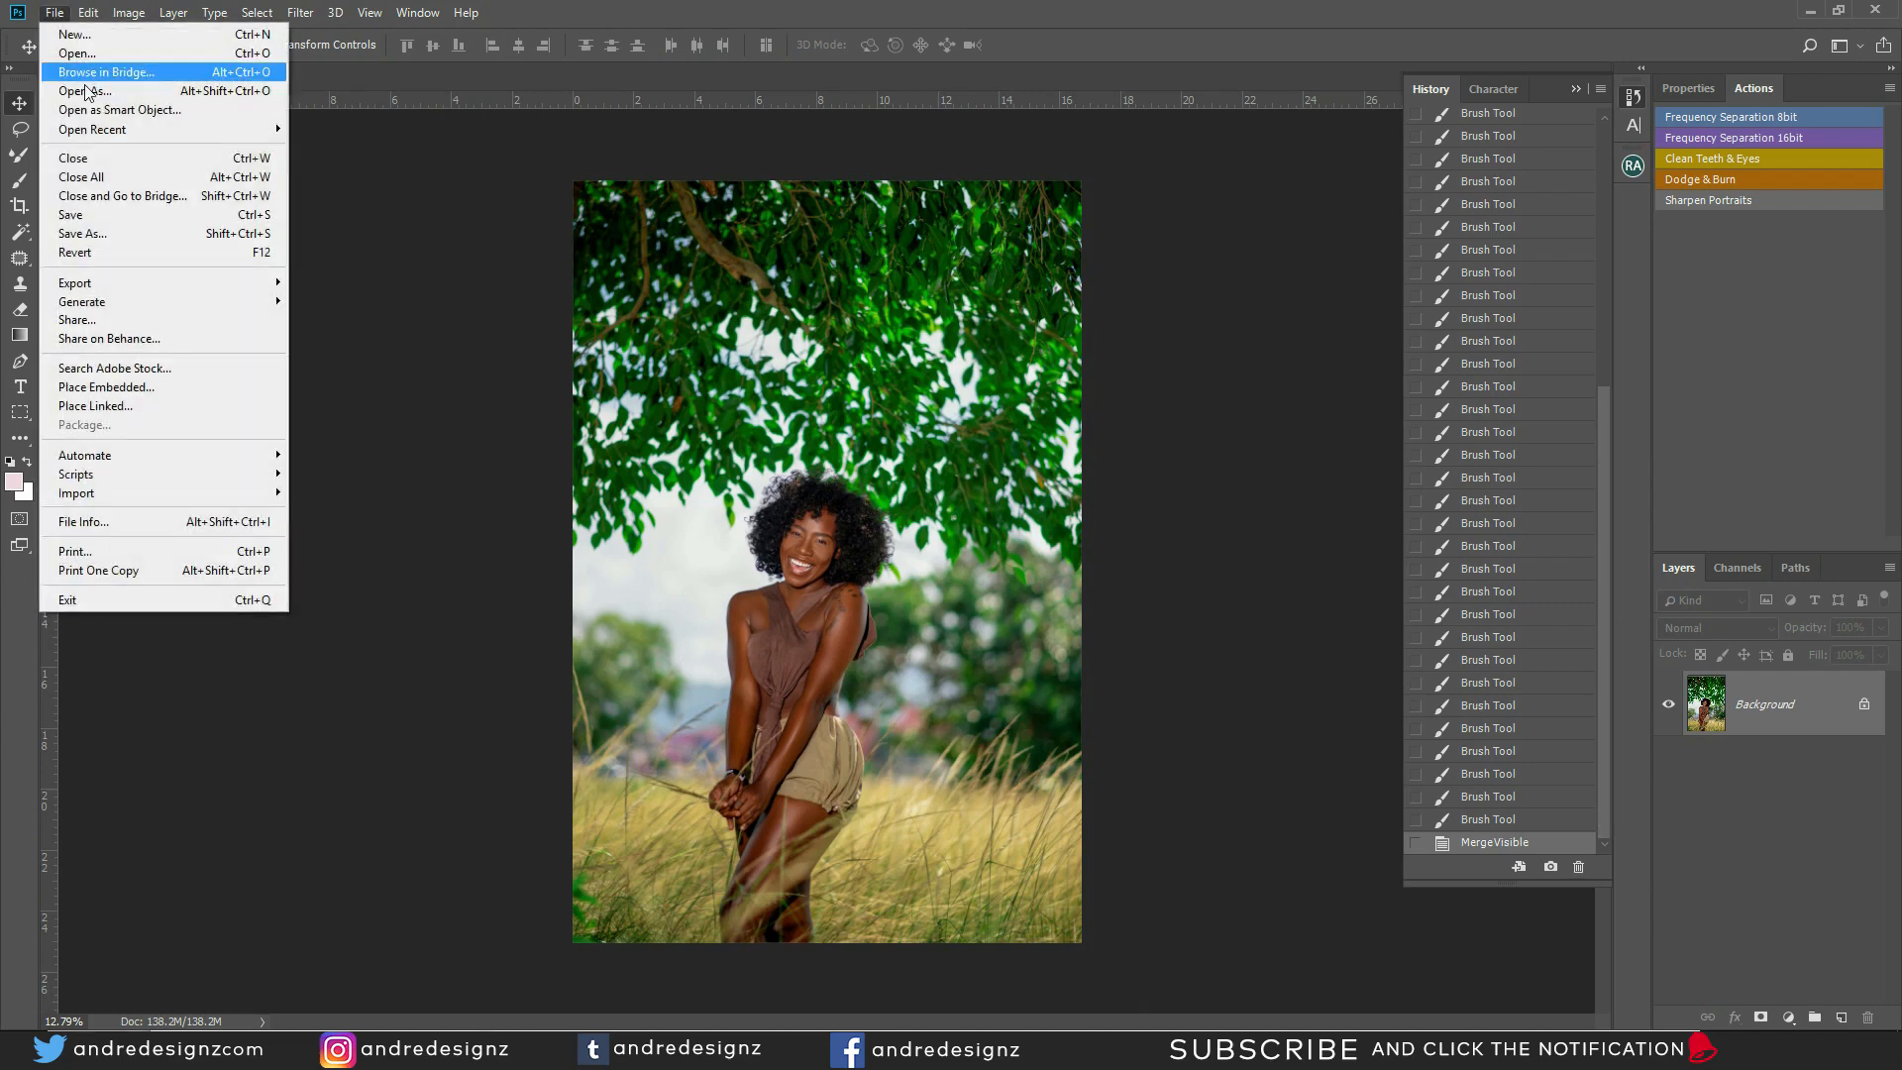
click(84, 212)
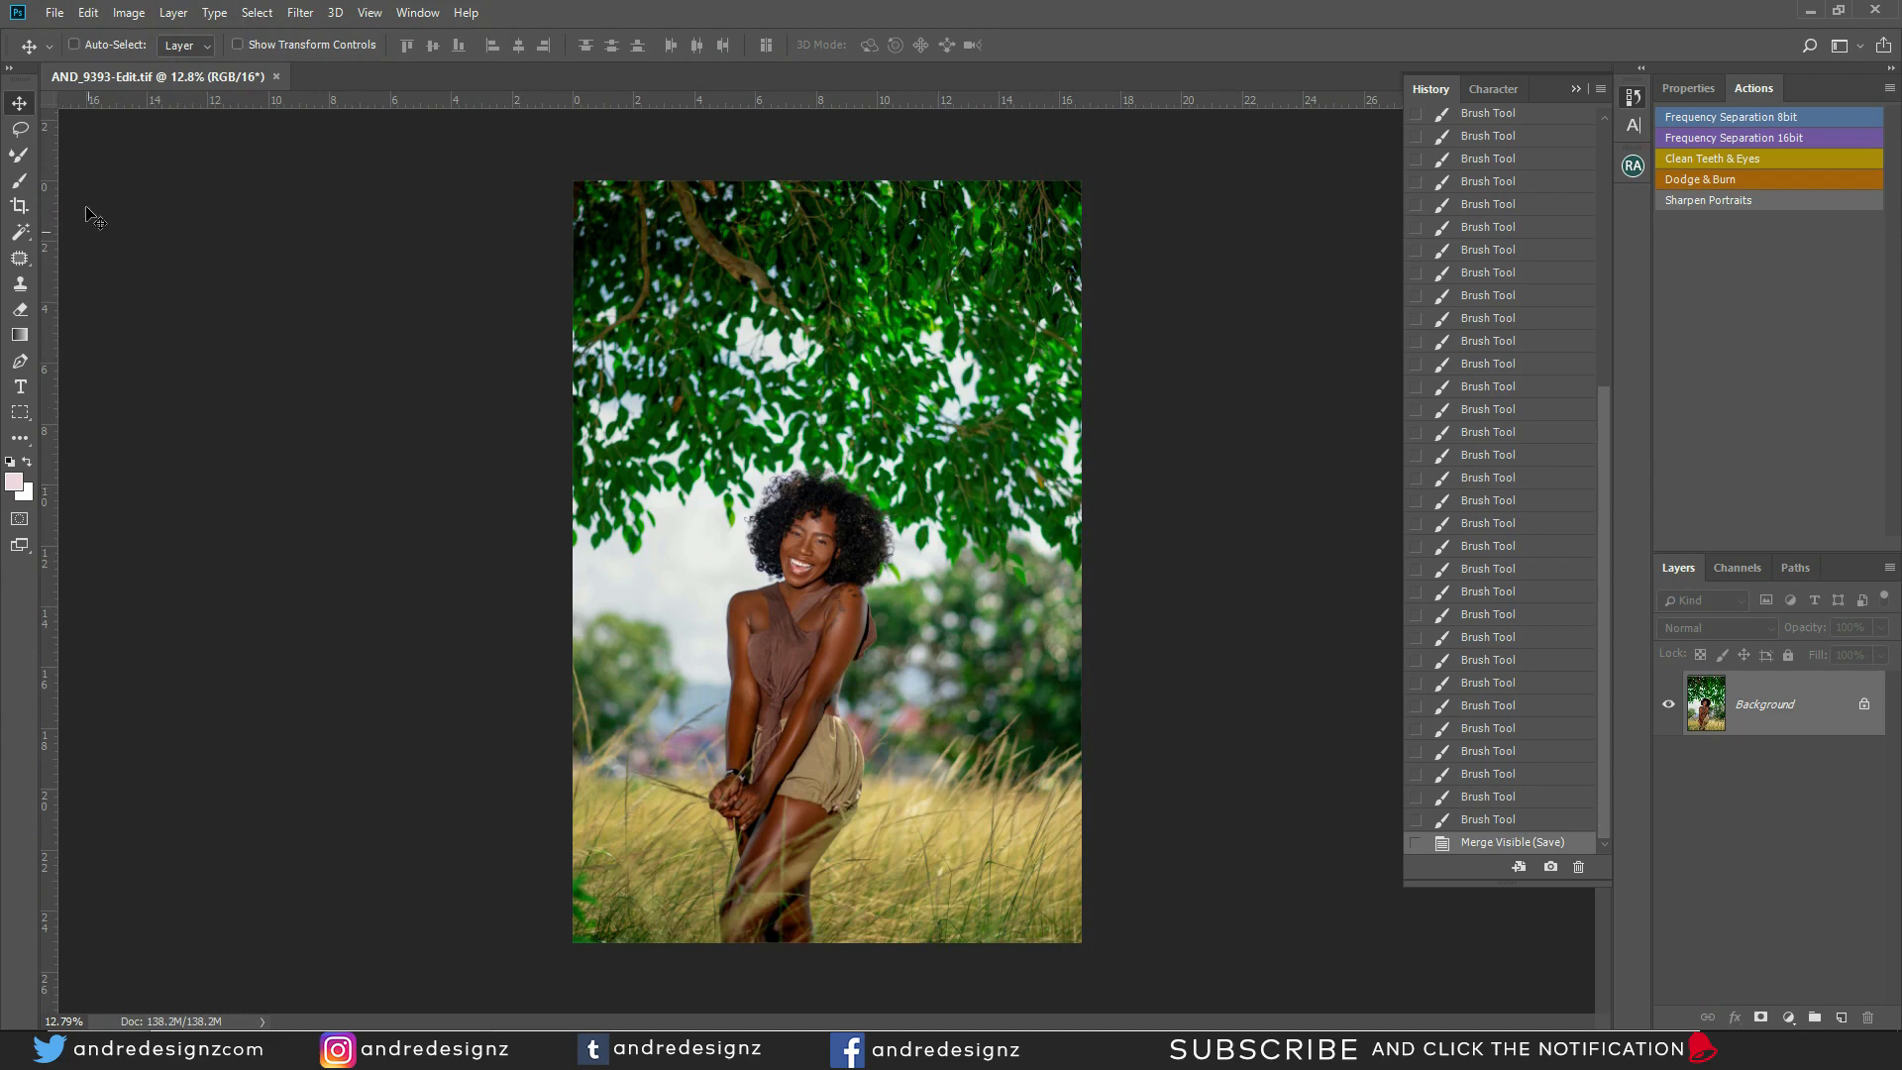
Set the crop ratio to 4:5 (8:10) and shift the image up so the frame cuts only the top foliage
click(20, 208)
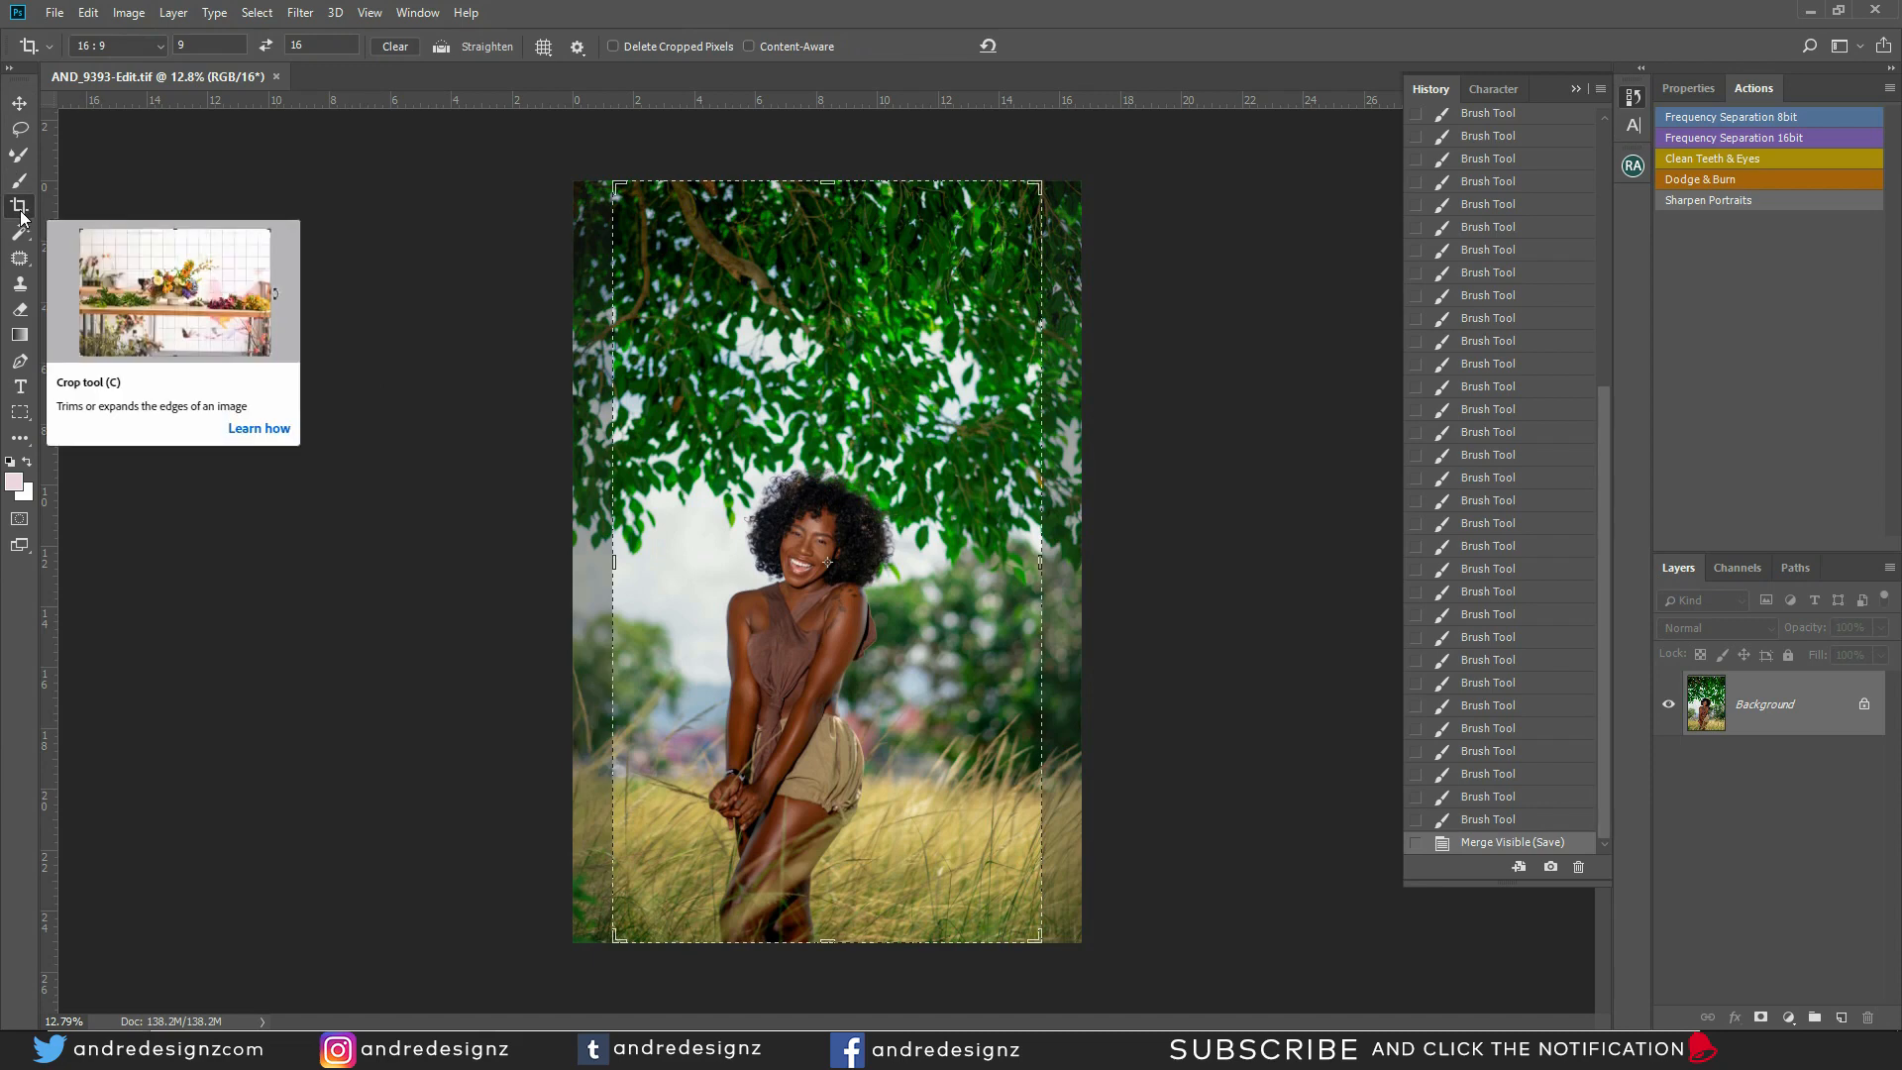
click(112, 46)
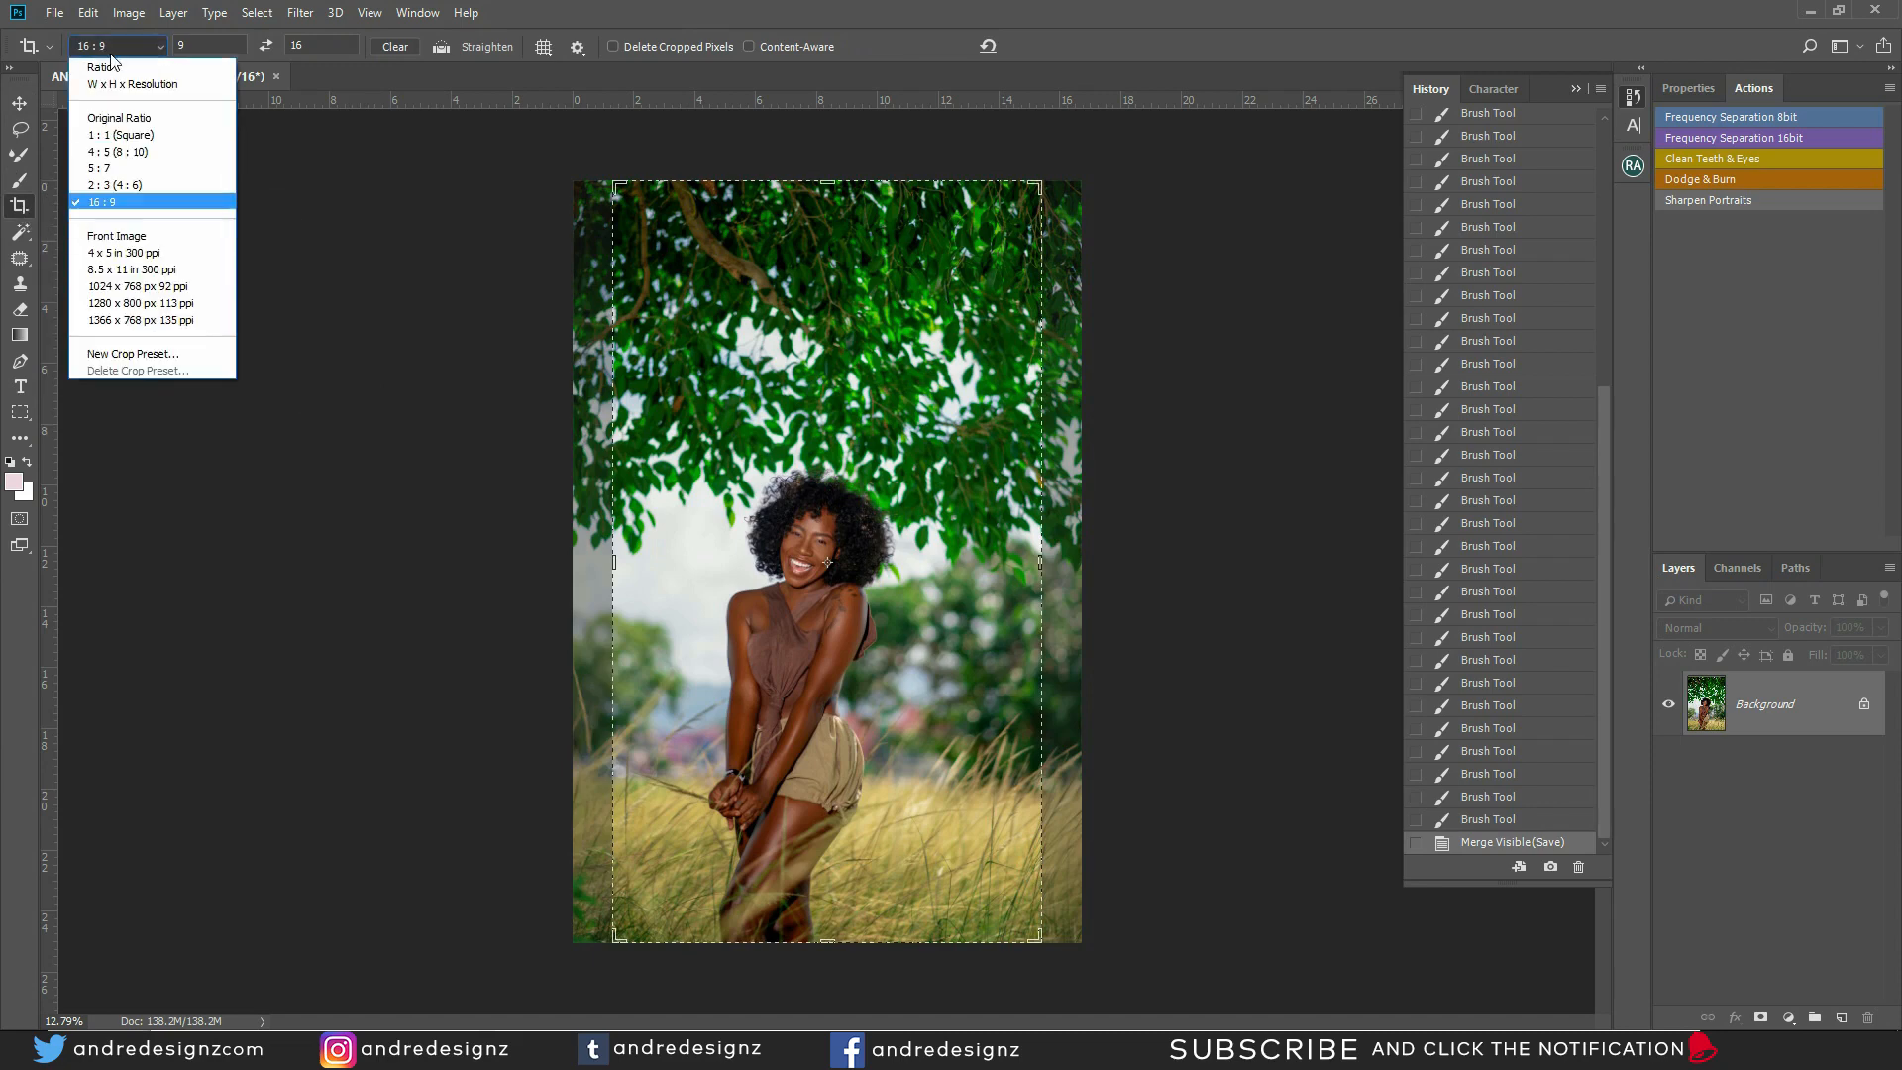
click(142, 153)
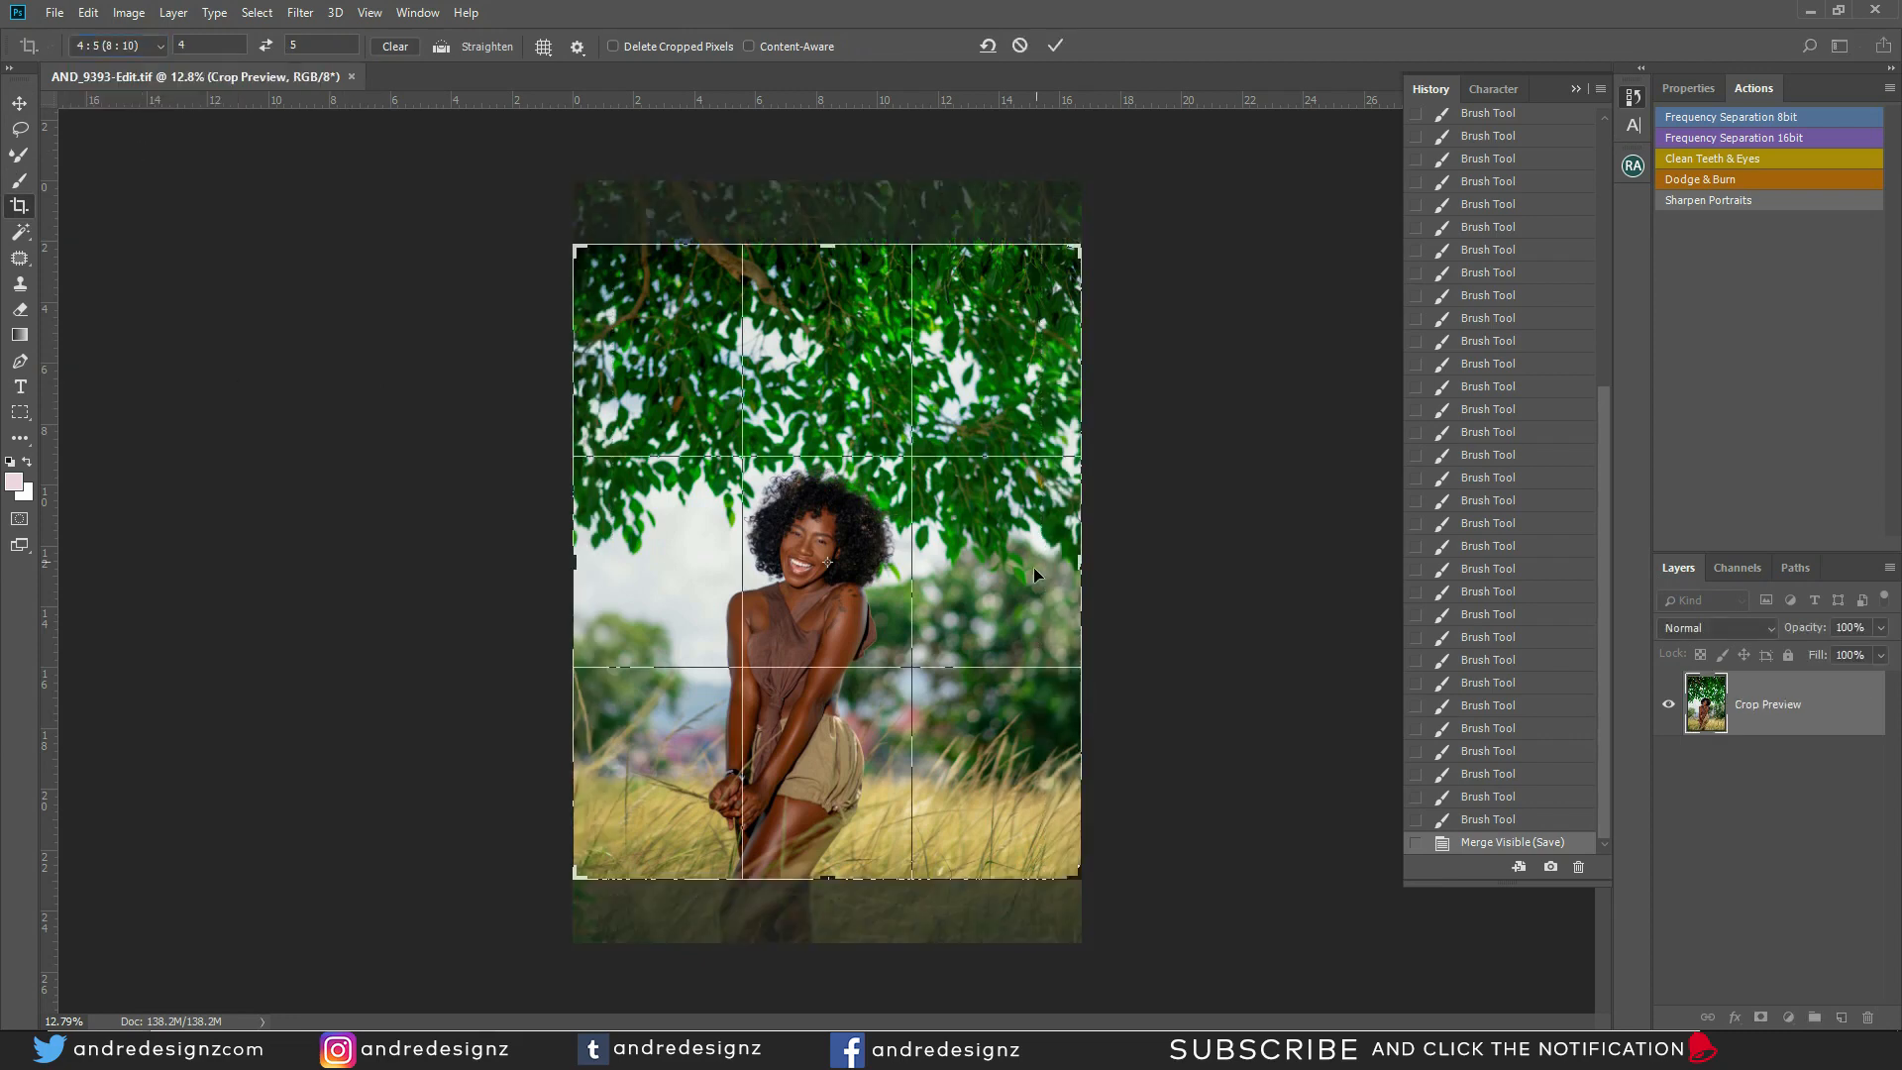
drag(981, 601, 985, 552)
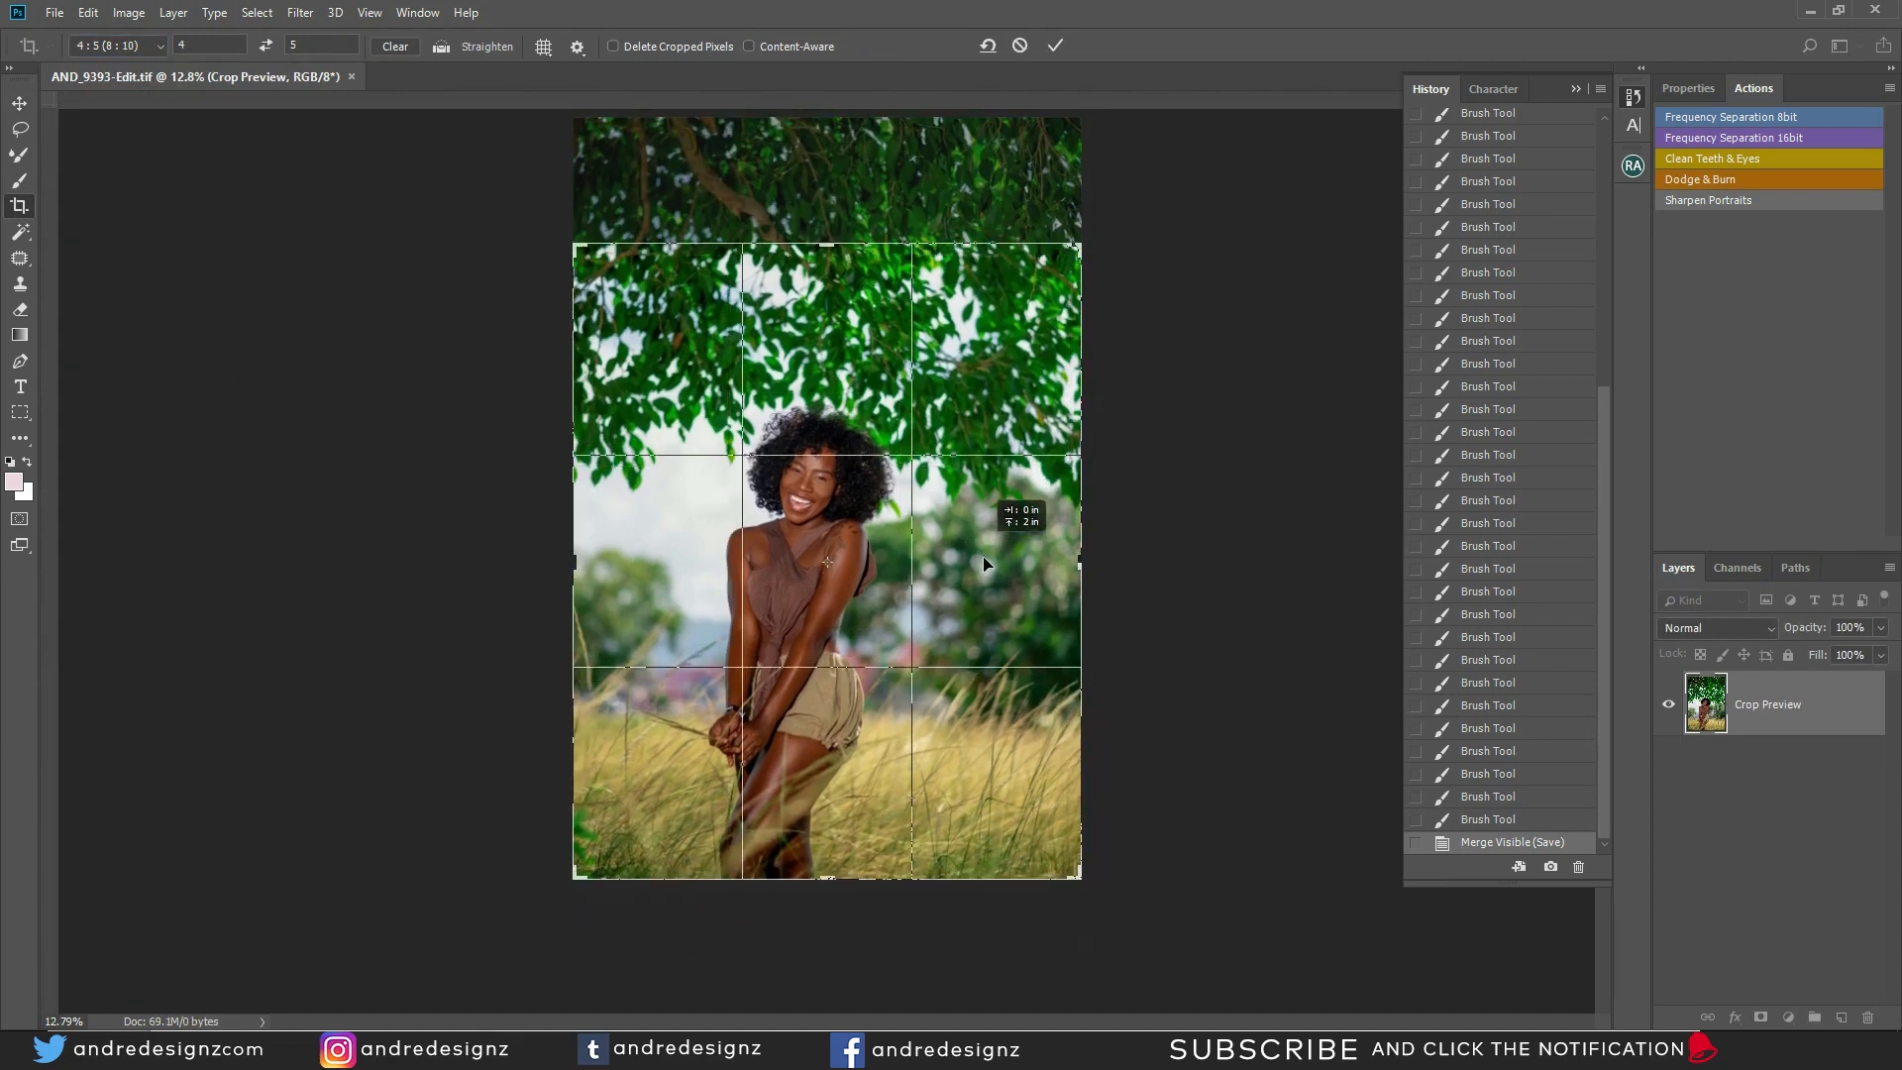